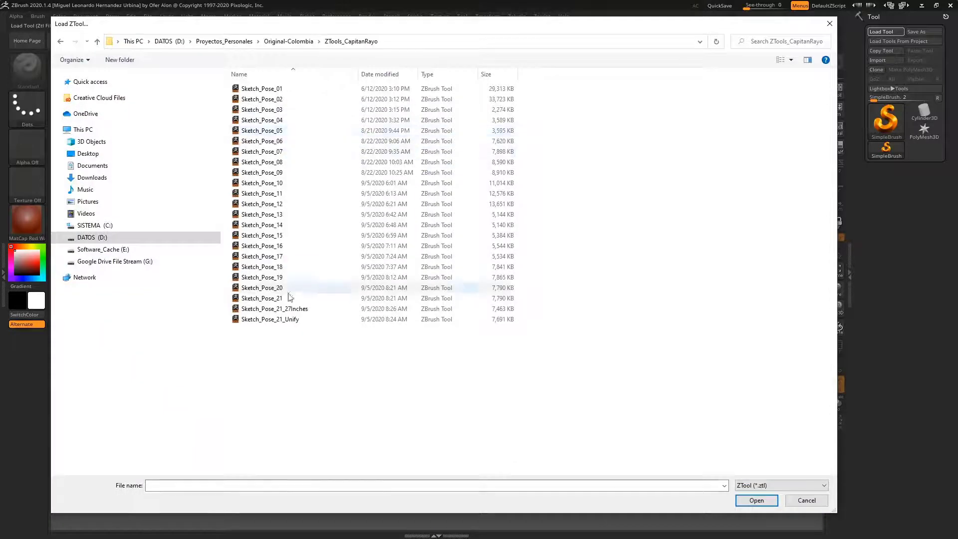
Step: Load the Sketch_Pose_21 tool and apply the MatCap Gray material to the statue
{"action": "double_click", "coordinate": [280, 298]}
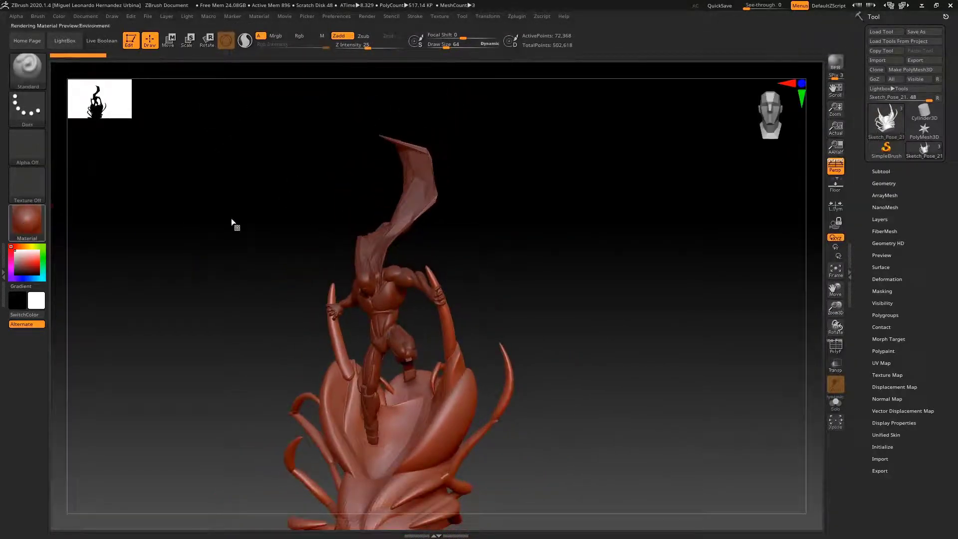
{"action": "left_click", "coordinate": [28, 221]}
{"action": "left_click", "coordinate": [192, 234]}
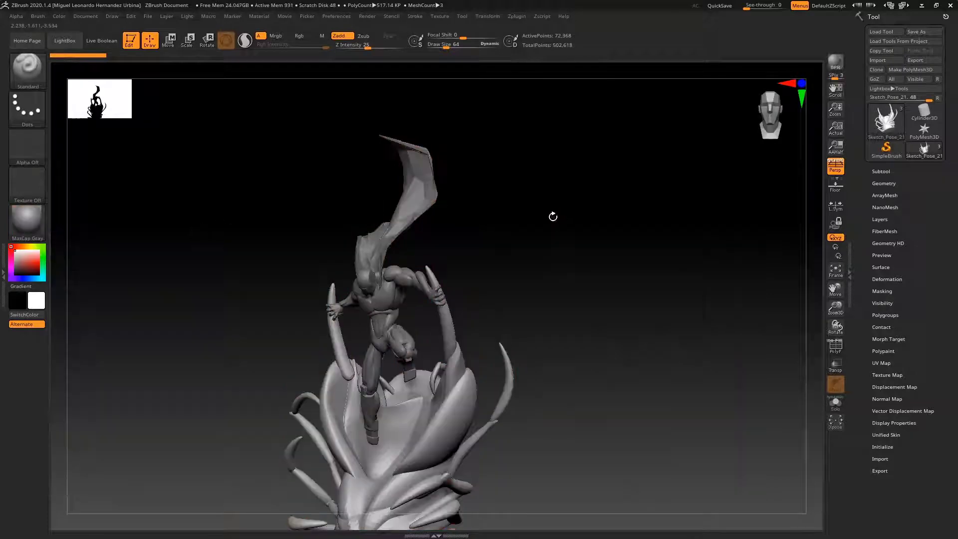
{"action": "left_click_drag", "start_coordinate": [565, 212], "coordinate": [778, 150]}
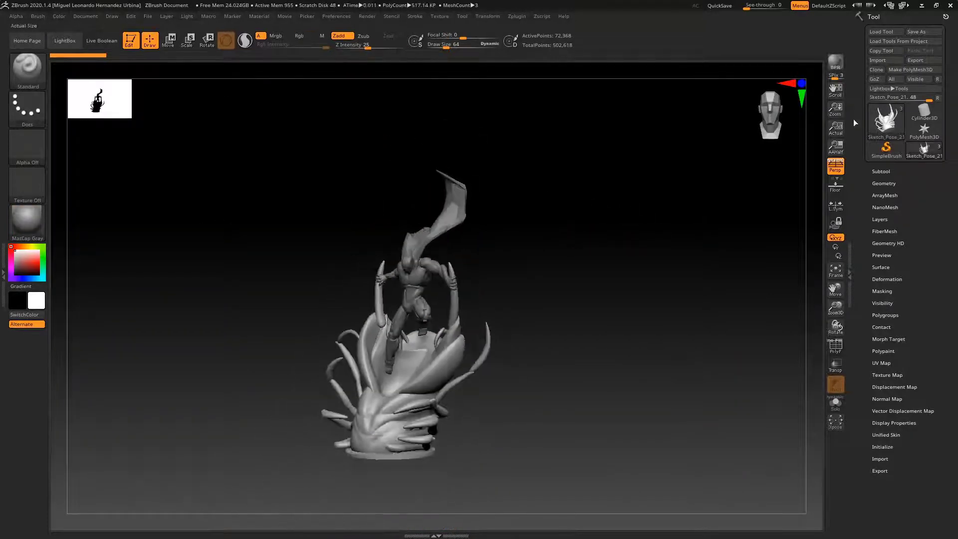
Step: Load the Sketch_Pose_21_Unify tool and the simpler mannequin blockout, and view both statues
{"action": "left_click", "coordinate": [888, 31]}
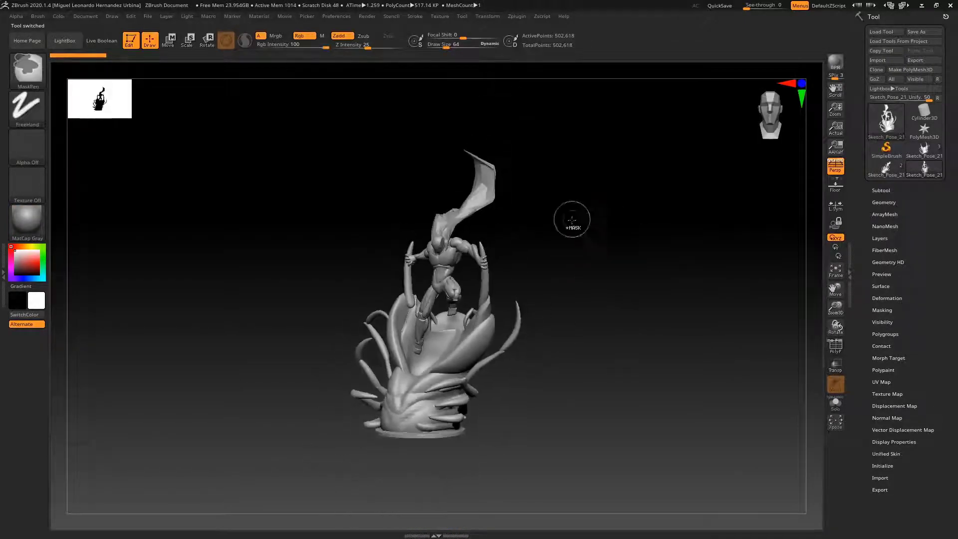
{"action": "right_click_drag", "start_coordinate": [599, 227], "coordinate": [609, 244], "text": "alt"}
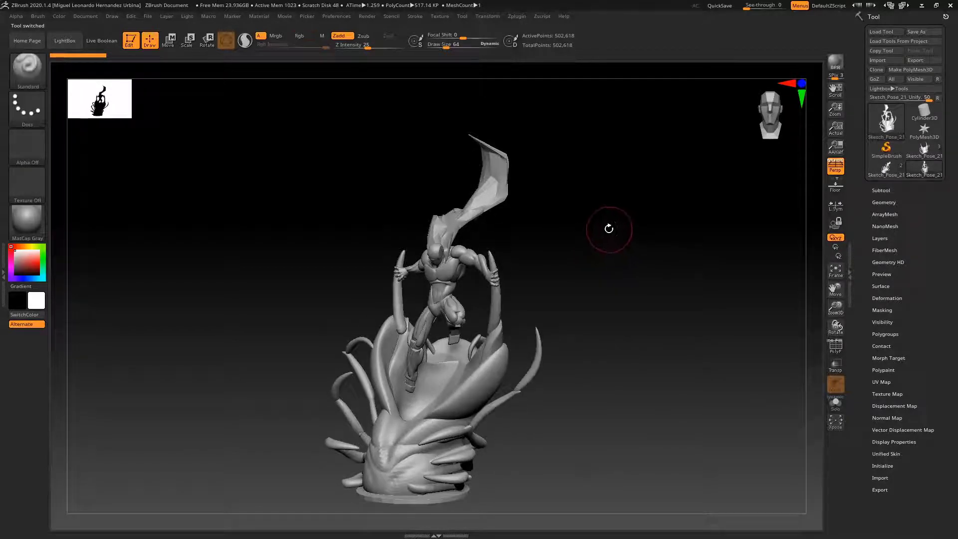
{"action": "left_click_drag", "start_coordinate": [588, 218], "coordinate": [609, 220]}
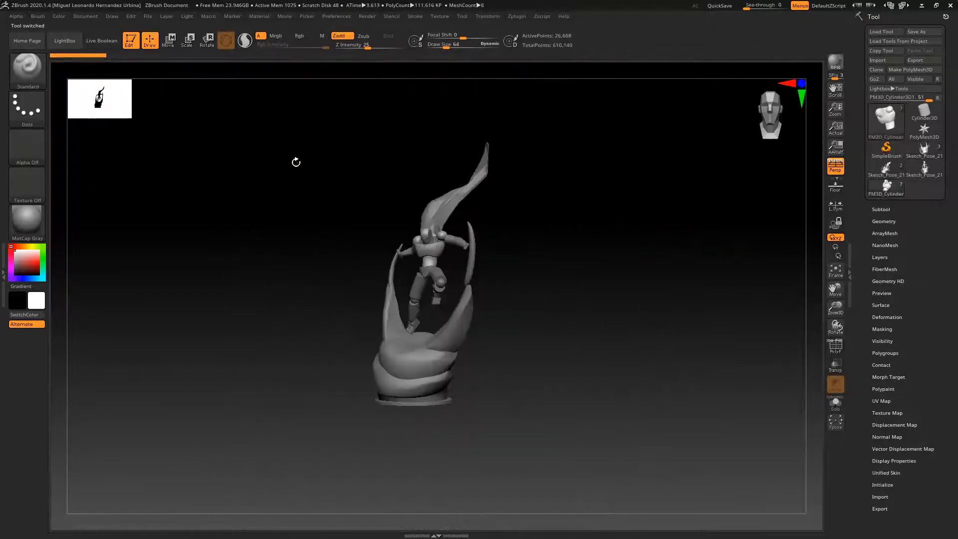
{"action": "left_click_drag", "start_coordinate": [583, 213], "coordinate": [571, 225]}
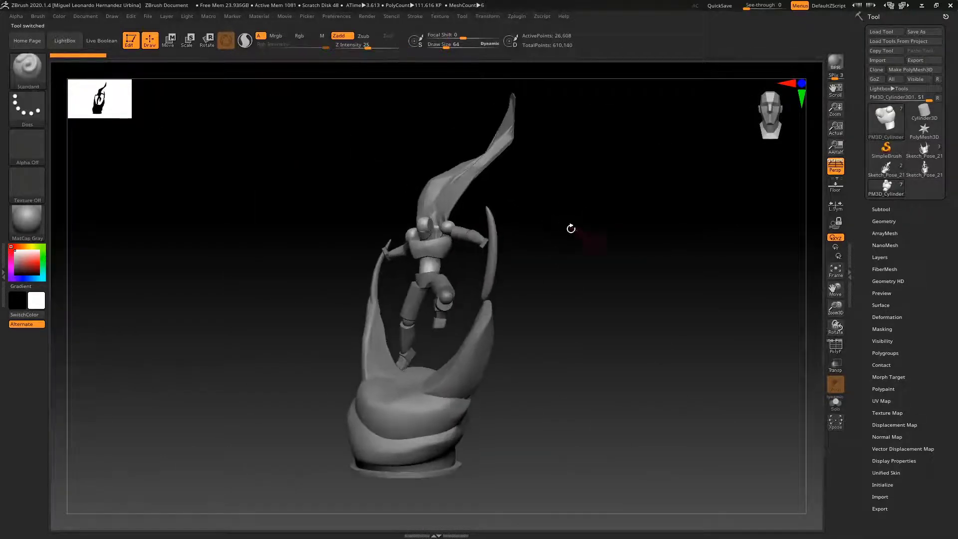
Step: Switch to the PureRef reference board and move its window towards the centre of the desktop
{"action": "key", "text": "space"}
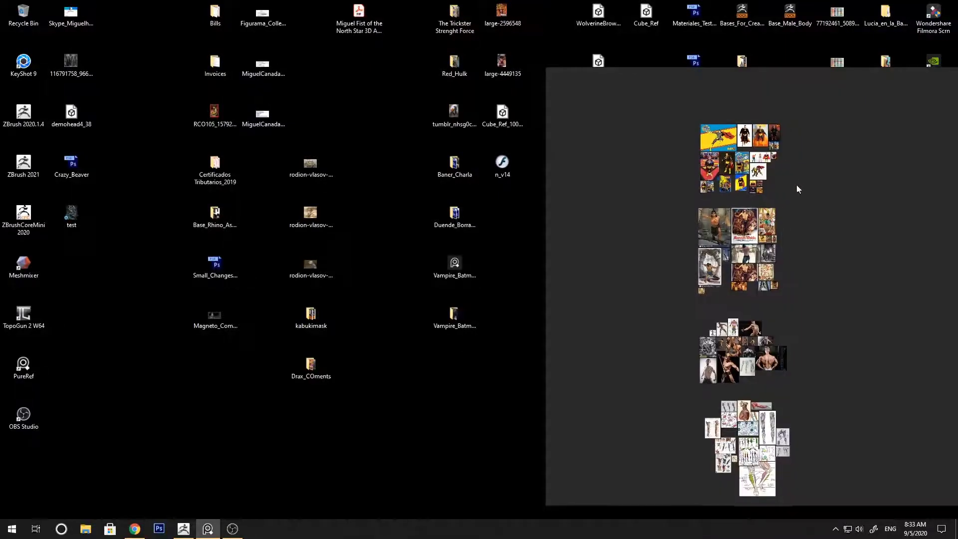
{"action": "middle_click_drag", "start_coordinate": [796, 189], "coordinate": [830, 169]}
{"action": "scroll", "coordinate": [856, 175], "scroll_direction": "up", "scroll_amount": 2}
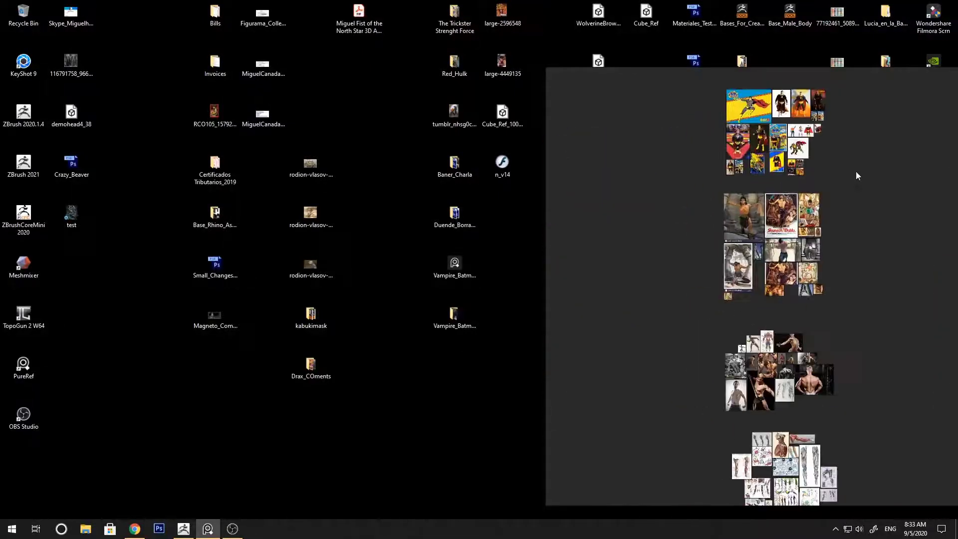
{"action": "right_click", "coordinate": [855, 174]}
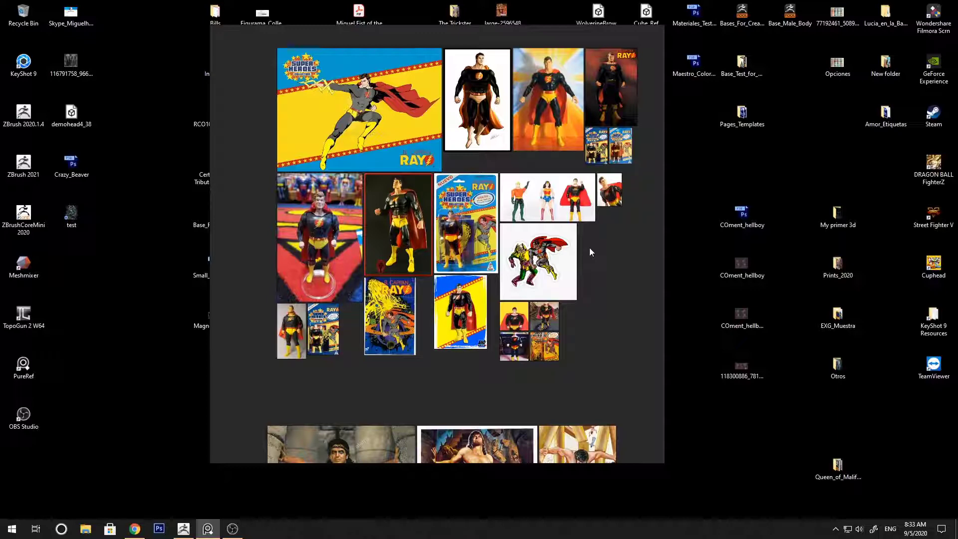
Step: Examine the Capitán Rayo superhero images and the Samson and Delilah pose references on the board
{"action": "scroll", "coordinate": [589, 247], "scroll_direction": "down", "scroll_amount": 4}
{"action": "scroll", "coordinate": [597, 258], "scroll_direction": "up", "scroll_amount": 2}
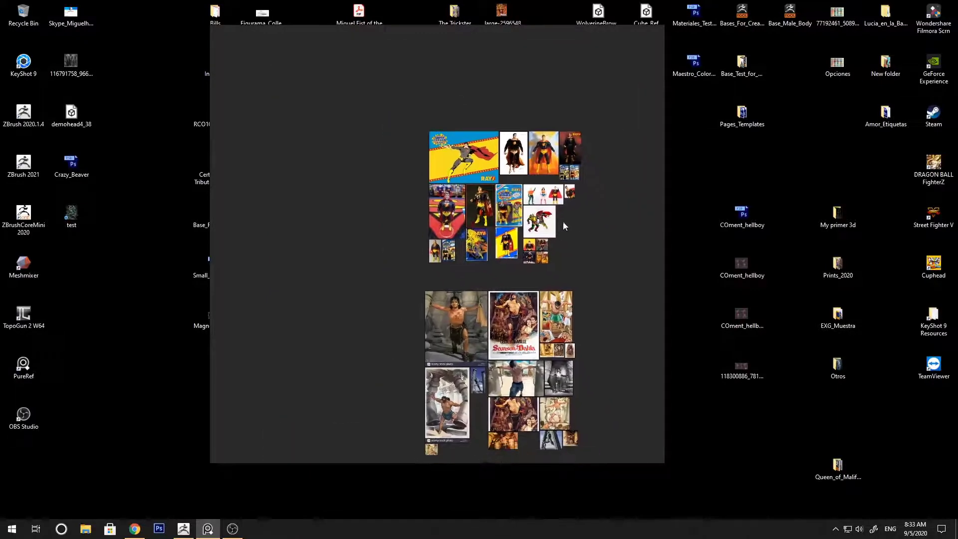
{"action": "scroll", "coordinate": [564, 226], "scroll_direction": "up", "scroll_amount": 2}
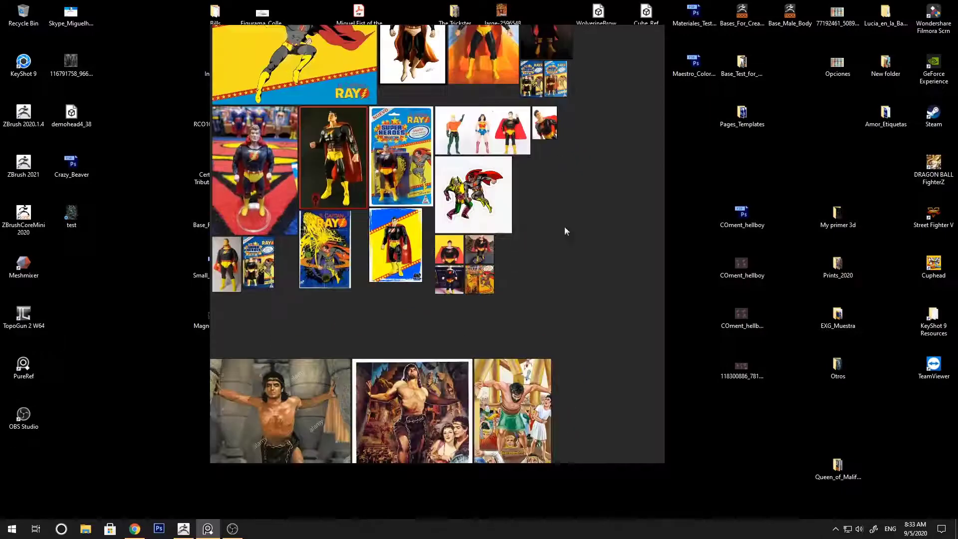
{"action": "scroll", "coordinate": [605, 274], "scroll_direction": "down", "scroll_amount": 1}
{"action": "scroll", "coordinate": [600, 269], "scroll_direction": "up", "scroll_amount": 1}
{"action": "scroll", "coordinate": [601, 269], "scroll_direction": "down", "scroll_amount": 1}
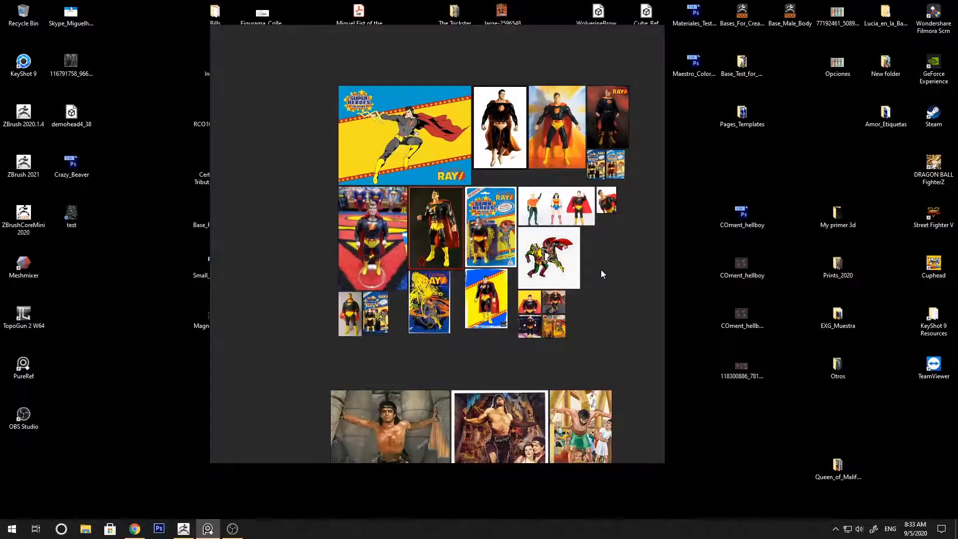
{"action": "scroll", "coordinate": [601, 270], "scroll_direction": "down", "scroll_amount": 2}
{"action": "middle_click_drag", "start_coordinate": [606, 279], "coordinate": [544, 241]}
{"action": "scroll", "coordinate": [545, 241], "scroll_direction": "up", "scroll_amount": 2}
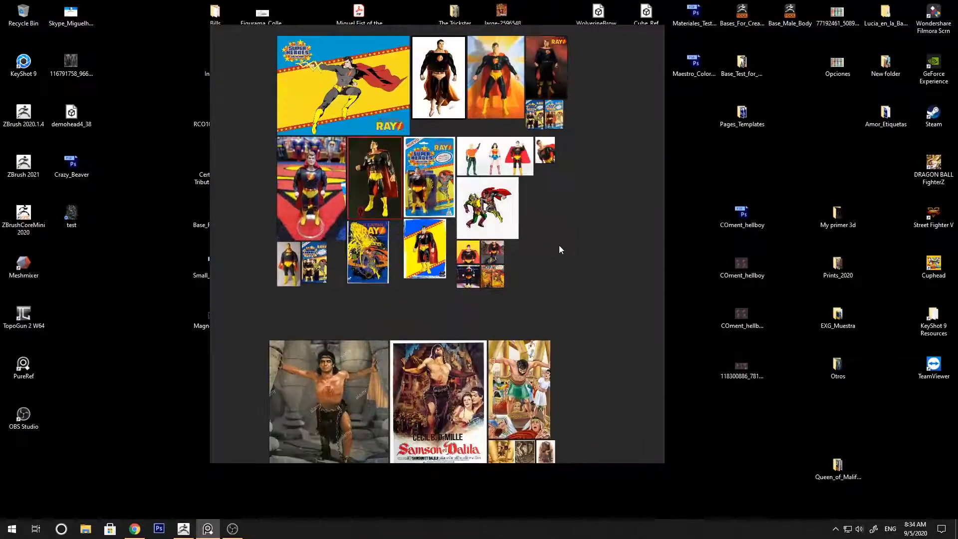
{"action": "scroll", "coordinate": [559, 244], "scroll_direction": "down", "scroll_amount": 1}
{"action": "scroll", "coordinate": [566, 253], "scroll_direction": "up", "scroll_amount": 1}
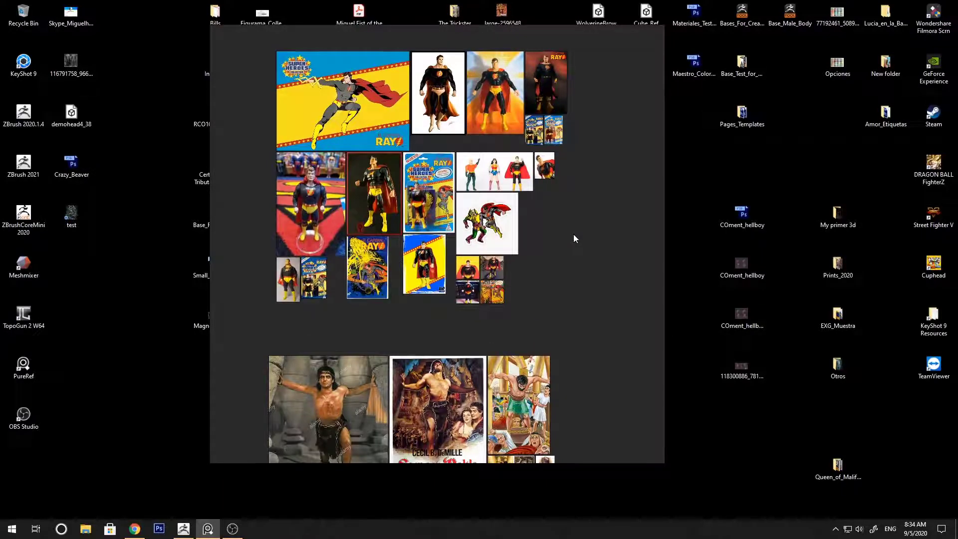
{"action": "scroll", "coordinate": [588, 272], "scroll_direction": "down", "scroll_amount": 3}
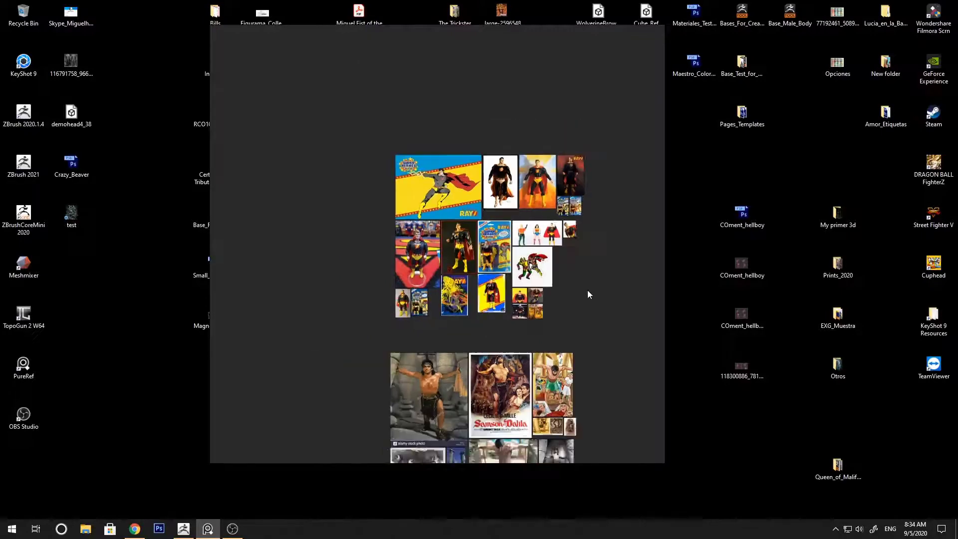
{"action": "middle_click_drag", "start_coordinate": [588, 272], "coordinate": [558, 183]}
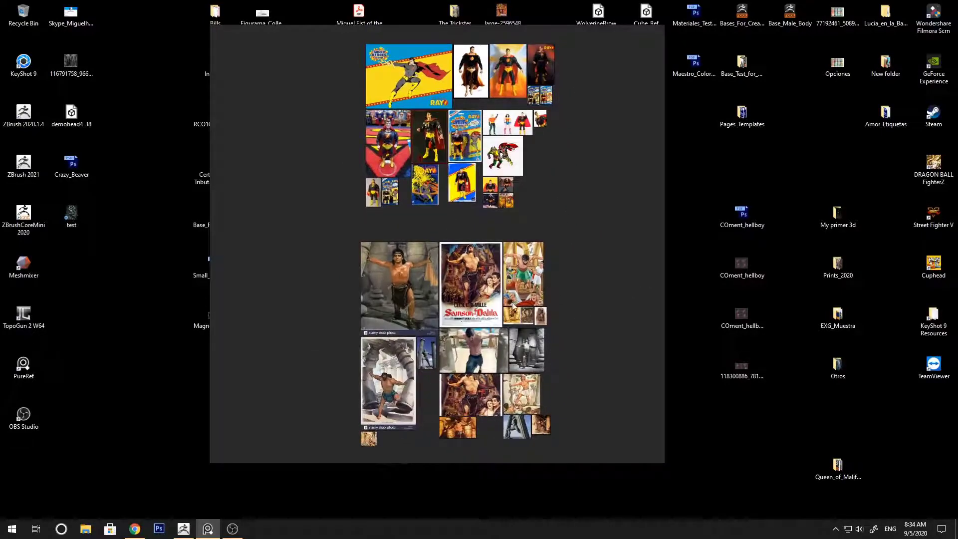
Step: Launch Photoshop, open the sketch Rayo_01.psd and close the small floating panel covering it
{"action": "left_click", "coordinate": [159, 529]}
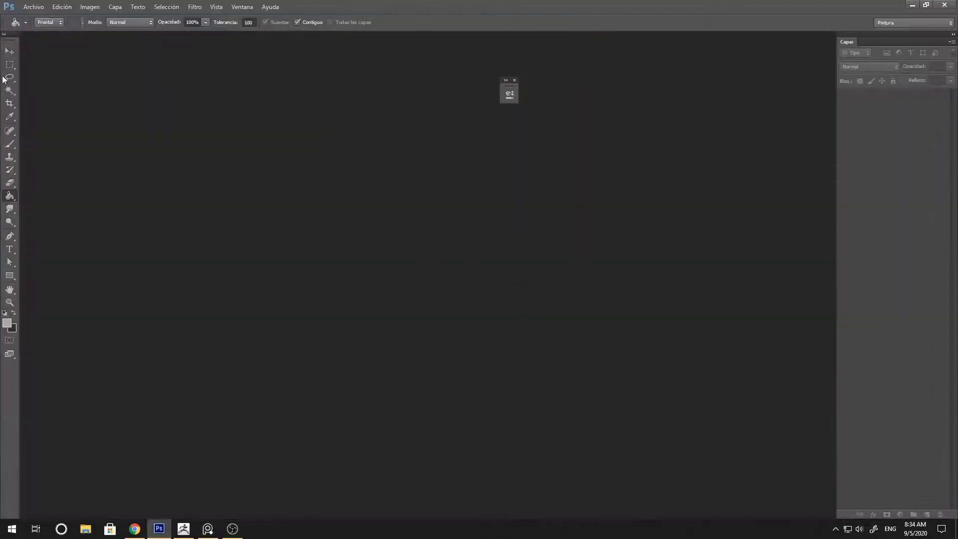
{"action": "left_click", "coordinate": [34, 7]}
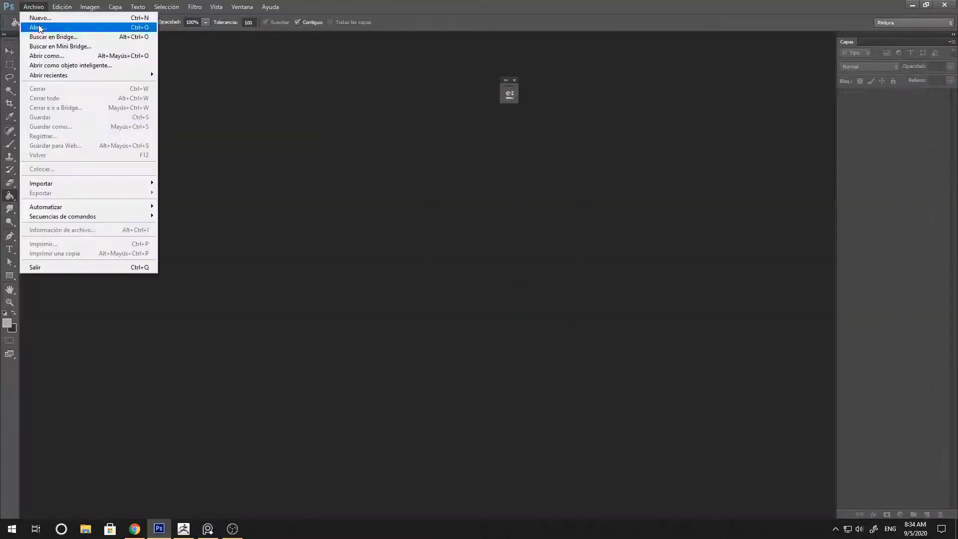
{"action": "left_click", "coordinate": [39, 28]}
{"action": "double_click", "coordinate": [181, 89]}
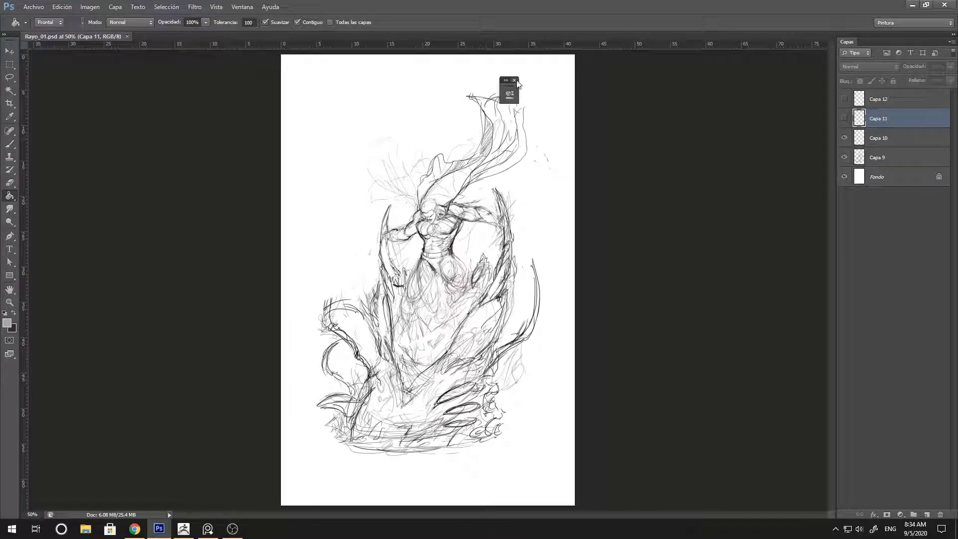
{"action": "left_click", "coordinate": [515, 80]}
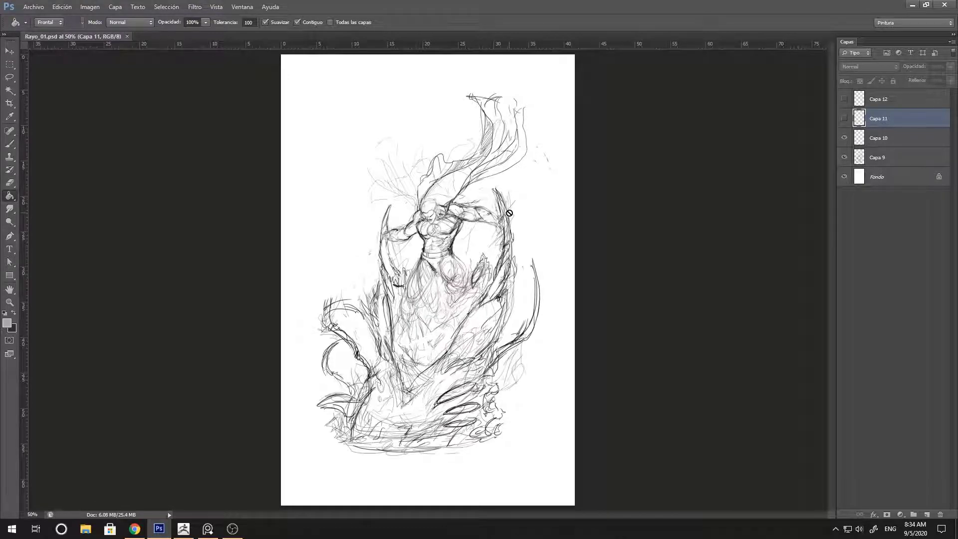
Step: Set the opacity of layer Capa 10 to 100% over the statue sketch
{"action": "left_click", "coordinate": [894, 138]}
{"action": "key", "text": "z"}
{"action": "left_click_drag", "start_coordinate": [453, 232], "coordinate": [468, 230]}
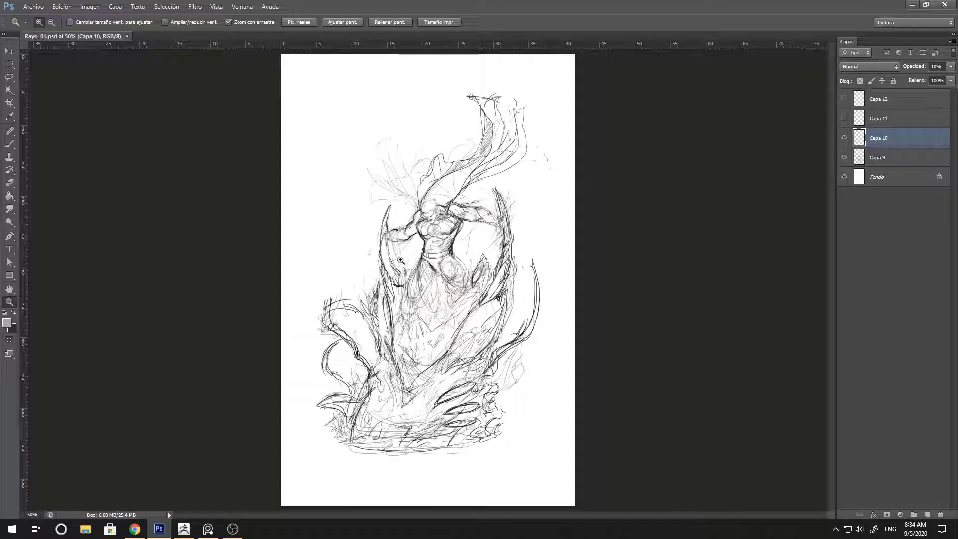
{"action": "left_click", "coordinate": [416, 247]}
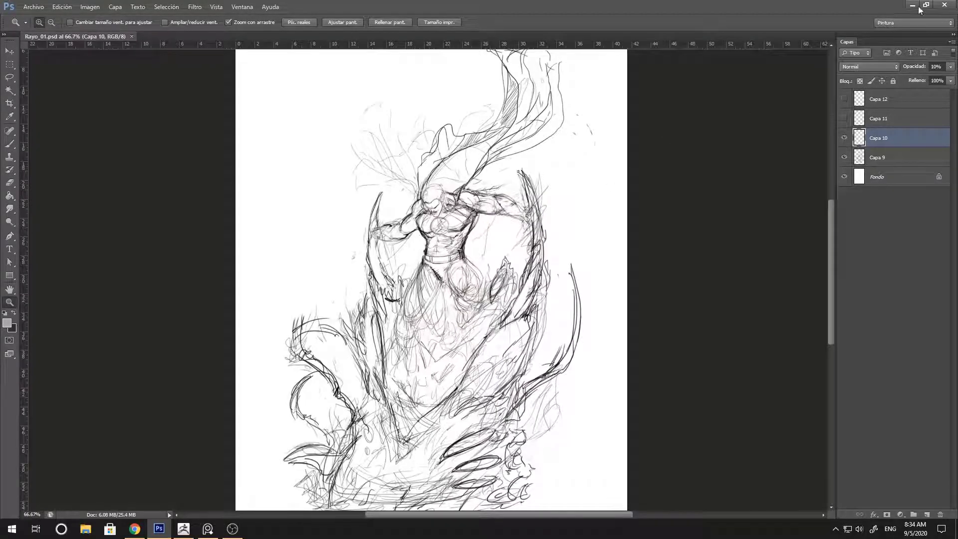
{"action": "left_click", "coordinate": [845, 119]}
{"action": "left_click", "coordinate": [845, 118]}
{"action": "left_click", "coordinate": [951, 66]}
{"action": "left_click_drag", "start_coordinate": [934, 79], "coordinate": [949, 81]}
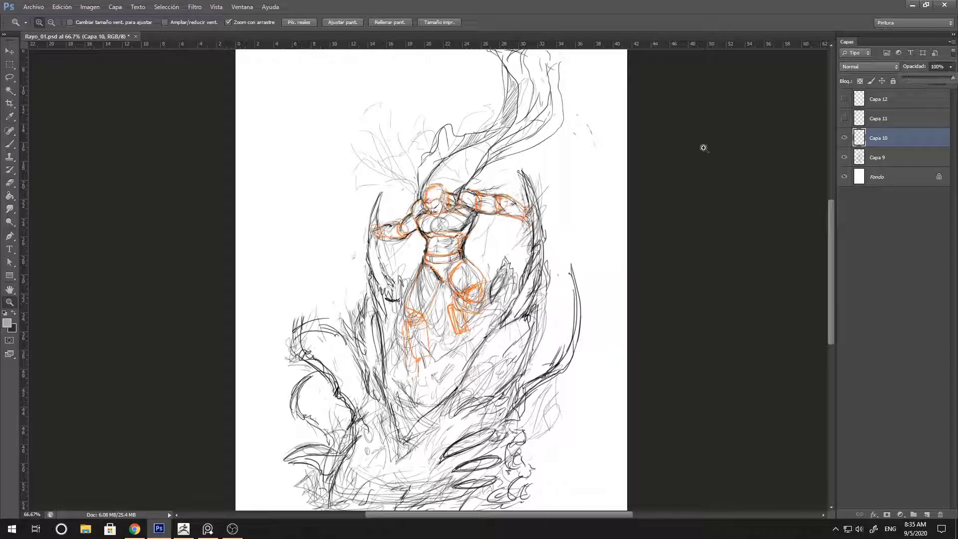
{"action": "left_click", "coordinate": [486, 217]}
{"action": "left_click", "coordinate": [470, 227], "text": "alt"}
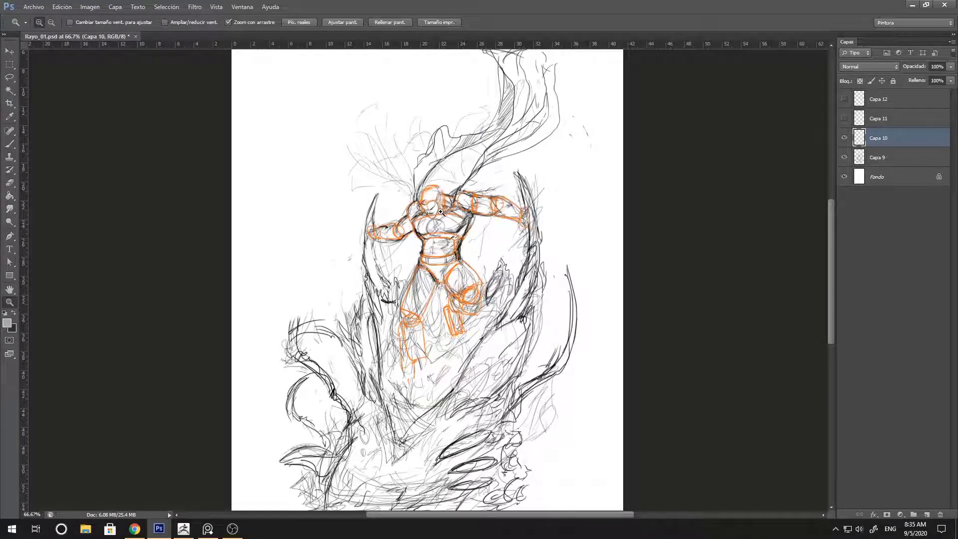
Step: Switch to ZBrush and inspect the simple mannequin blockout on its curved base
{"action": "left_click", "coordinate": [184, 531]}
{"action": "left_click_drag", "start_coordinate": [581, 185], "coordinate": [734, 152]}
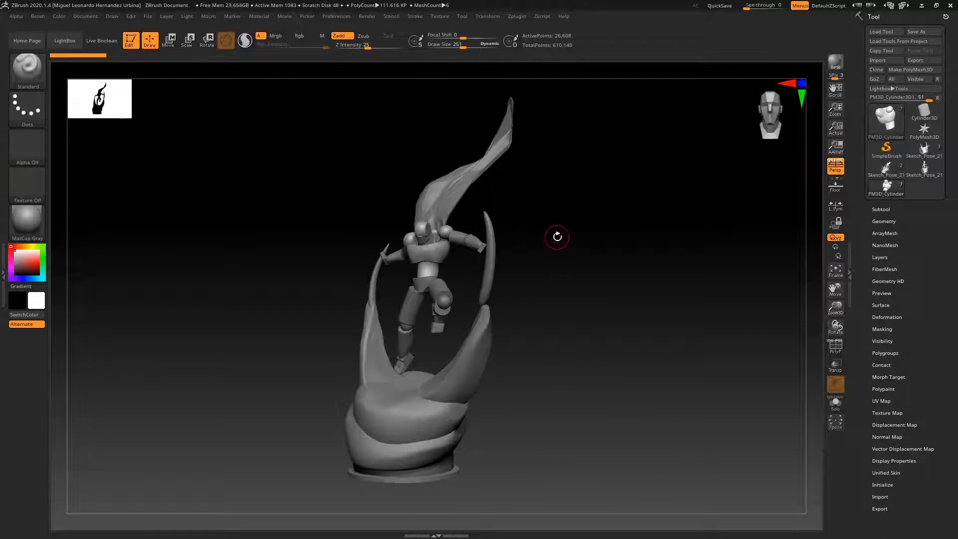
{"action": "left_click_drag", "start_coordinate": [564, 186], "coordinate": [627, 169]}
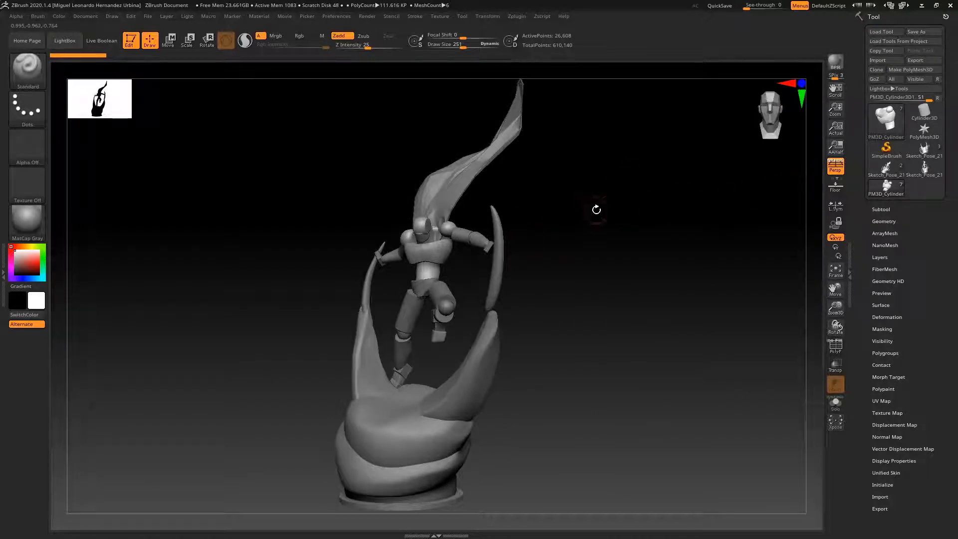
Step: Activate the Sketch_Pose_21 tool and make the figure's body, Sketch_Pose_17, the active subtool
{"action": "left_click", "coordinate": [924, 152]}
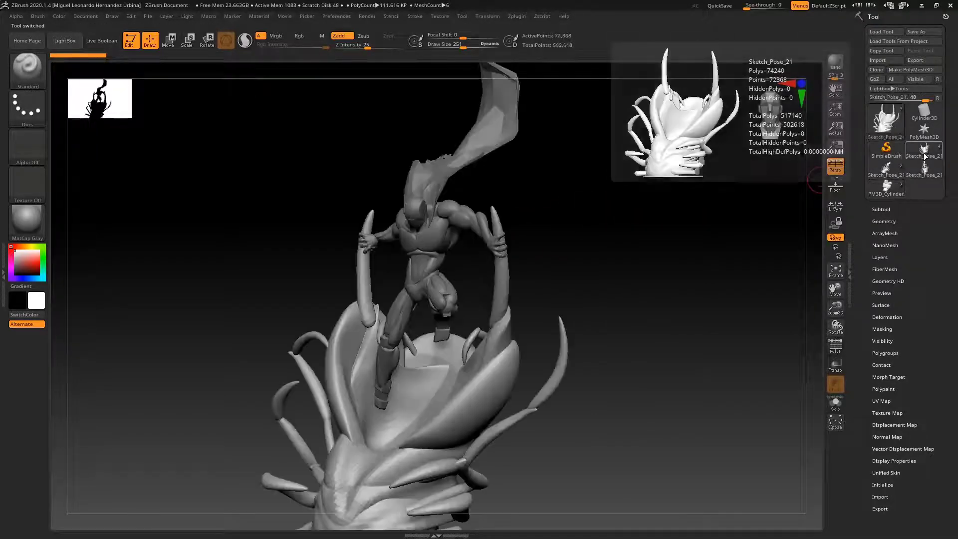
{"action": "mouse_move", "coordinate": [574, 196]}
{"action": "left_mouse_down"}
{"action": "mouse_move", "coordinate": [654, 200]}
{"action": "mouse_move", "coordinate": [589, 198]}
{"action": "mouse_move", "coordinate": [529, 216]}
{"action": "mouse_move", "coordinate": [590, 224]}
{"action": "mouse_move", "coordinate": [598, 207]}
{"action": "left_mouse_up"}
{"action": "left_click", "coordinate": [457, 225], "text": "alt"}
{"action": "key", "text": "shift+f"}
{"action": "key", "text": "shift+f"}
{"action": "key", "text": "f"}
{"action": "key", "text": "space"}
{"action": "key", "text": "f"}
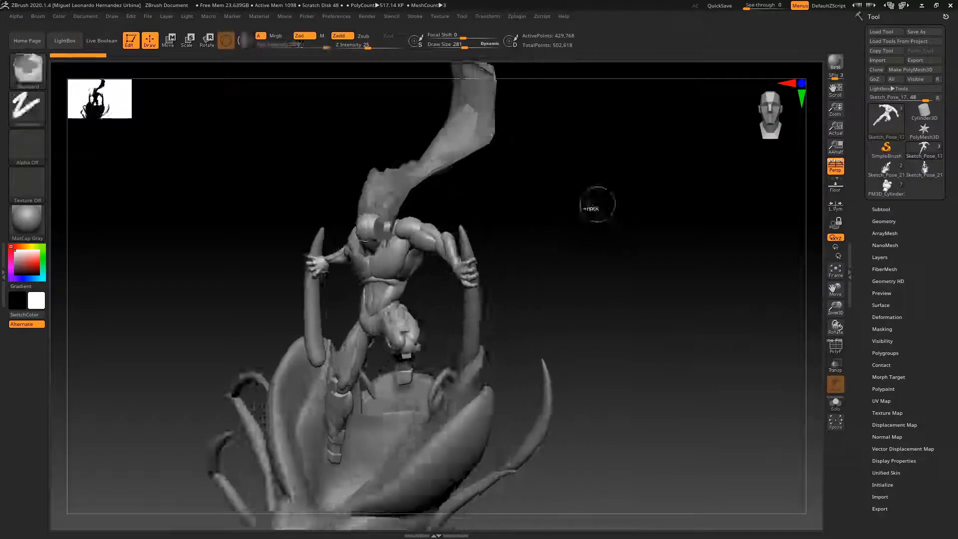
Step: Examine the posed figure, cape and tentacled base from the front and slightly from the sides
{"action": "right_click_drag", "start_coordinate": [598, 207], "coordinate": [574, 199], "text": "ctrl"}
{"action": "key", "text": "f"}
{"action": "mouse_move", "coordinate": [555, 197]}
{"action": "left_mouse_down"}
{"action": "mouse_move", "coordinate": [609, 195]}
{"action": "mouse_move", "coordinate": [595, 182]}
{"action": "mouse_move", "coordinate": [627, 190]}
{"action": "mouse_move", "coordinate": [584, 186]}
{"action": "mouse_move", "coordinate": [612, 177]}
{"action": "mouse_move", "coordinate": [601, 238]}
{"action": "mouse_move", "coordinate": [620, 231]}
{"action": "mouse_move", "coordinate": [554, 203]}
{"action": "mouse_move", "coordinate": [601, 216]}
{"action": "mouse_move", "coordinate": [514, 222]}
{"action": "mouse_move", "coordinate": [546, 207]}
{"action": "mouse_move", "coordinate": [575, 211]}
{"action": "left_mouse_up"}
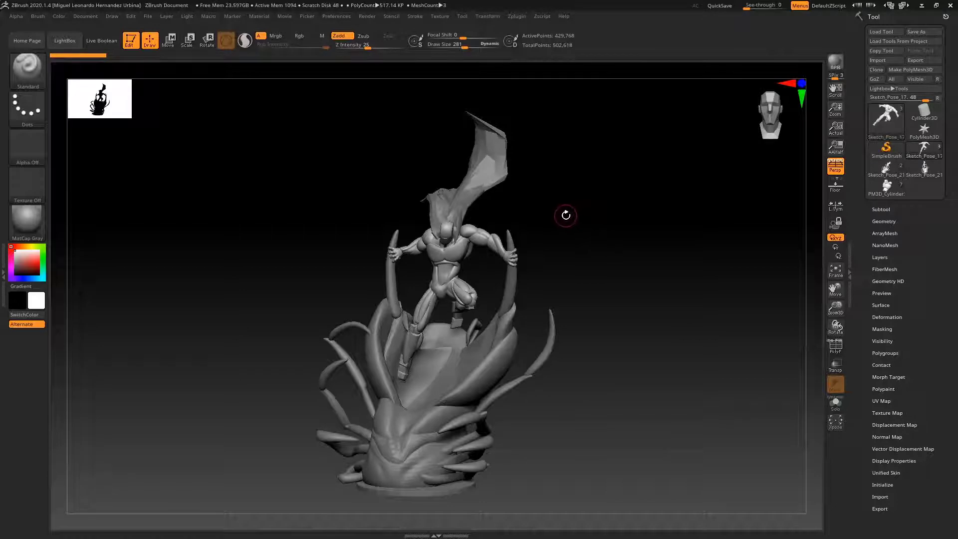
{"action": "left_click_drag", "start_coordinate": [577, 203], "coordinate": [574, 197]}
{"action": "right_click_drag", "start_coordinate": [533, 206], "coordinate": [521, 253], "text": "ctrl"}
{"action": "mouse_move", "coordinate": [578, 216]}
{"action": "left_mouse_down"}
{"action": "mouse_move", "coordinate": [584, 199]}
{"action": "mouse_move", "coordinate": [593, 207]}
{"action": "left_mouse_up"}
{"action": "right_click_drag", "start_coordinate": [593, 208], "coordinate": [601, 177], "text": "ctrl"}
{"action": "left_click_drag", "start_coordinate": [601, 177], "coordinate": [594, 201], "text": "alt"}
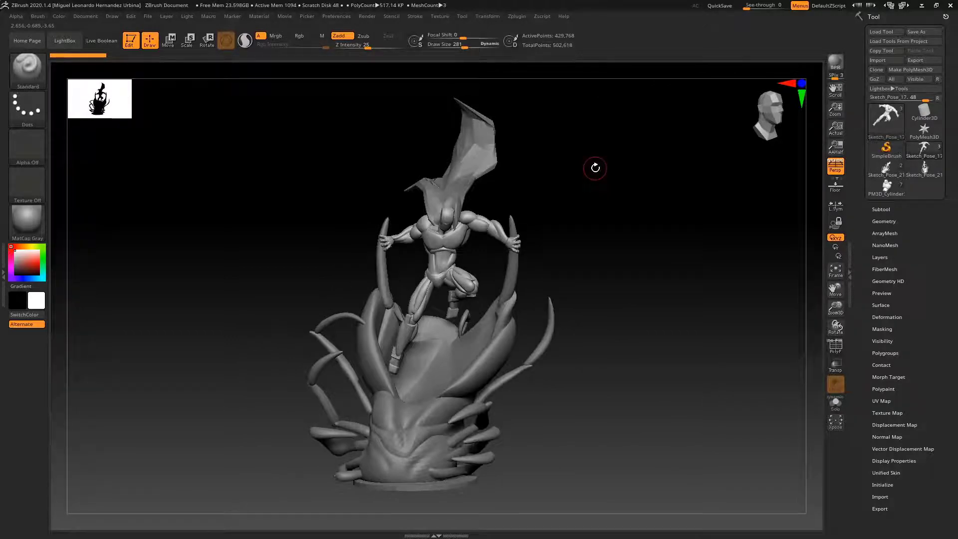
{"action": "left_click_drag", "start_coordinate": [595, 168], "coordinate": [621, 175]}
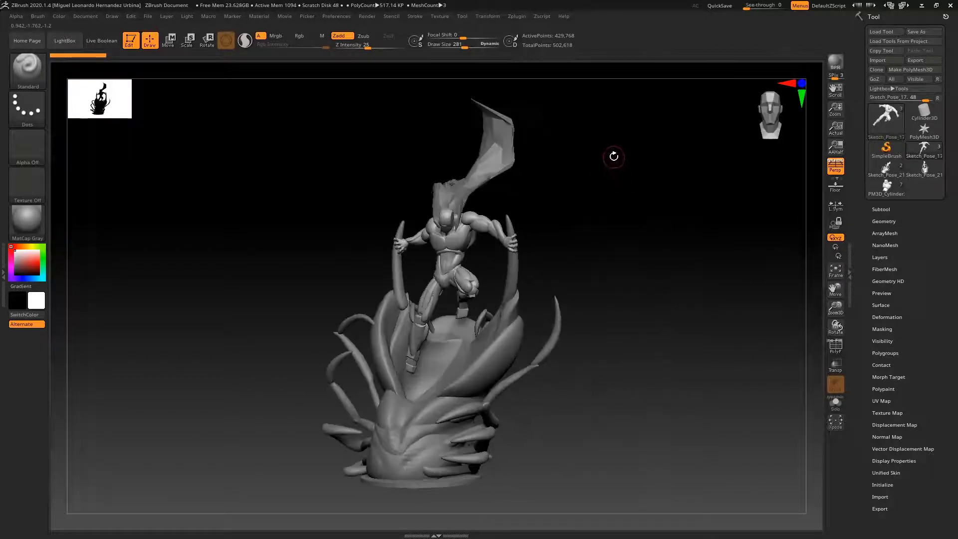
{"action": "right_click_drag", "start_coordinate": [449, 227], "coordinate": [457, 259], "text": "ctrl"}
{"action": "mouse_move", "coordinate": [586, 172]}
{"action": "left_mouse_down"}
{"action": "mouse_move", "coordinate": [624, 164]}
{"action": "mouse_move", "coordinate": [595, 157]}
{"action": "mouse_move", "coordinate": [610, 157]}
{"action": "mouse_move", "coordinate": [547, 165]}
{"action": "mouse_move", "coordinate": [563, 187]}
{"action": "mouse_move", "coordinate": [606, 166]}
{"action": "mouse_move", "coordinate": [536, 207]}
{"action": "mouse_move", "coordinate": [595, 171]}
{"action": "mouse_move", "coordinate": [546, 192]}
{"action": "left_mouse_up"}
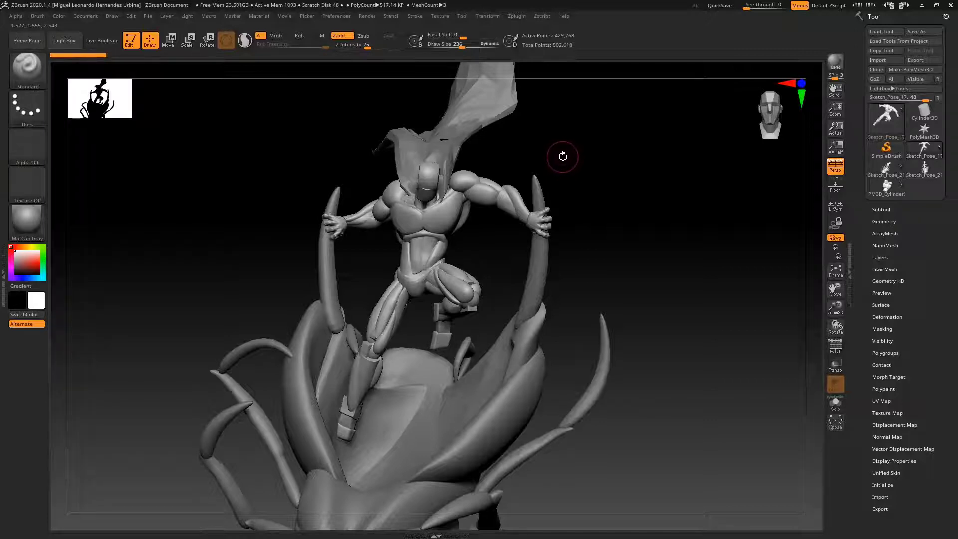
{"action": "mouse_move", "coordinate": [582, 145]}
{"action": "left_mouse_down"}
{"action": "mouse_move", "coordinate": [518, 148]}
{"action": "mouse_move", "coordinate": [577, 150]}
{"action": "left_mouse_up"}
{"action": "left_click_drag", "start_coordinate": [584, 149], "coordinate": [574, 152]}
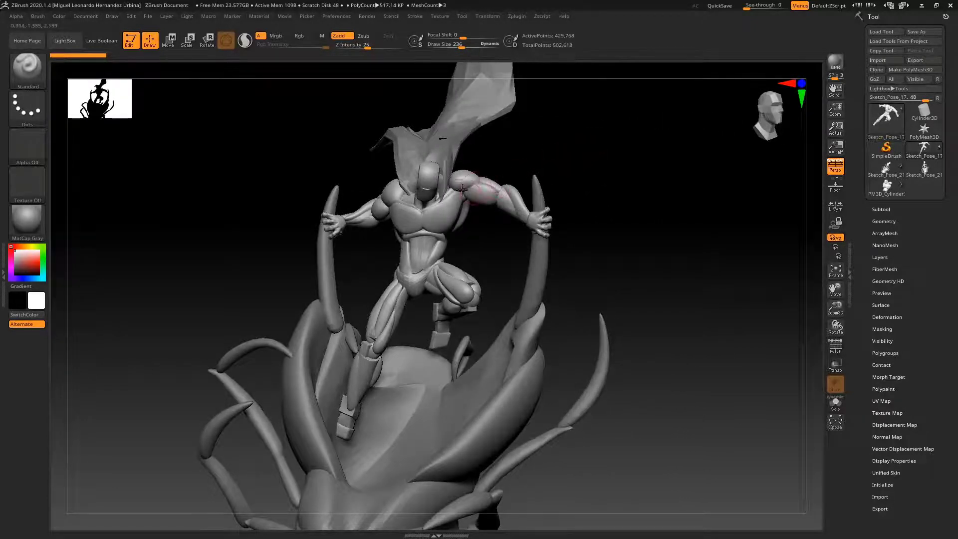
Step: Set the brush Draw Size to 281 and inspect the figure's shoulders, arms and torso up close
{"action": "right_click_drag", "start_coordinate": [493, 181], "coordinate": [494, 199], "text": "ctrl"}
{"action": "key", "text": "shift+f"}
{"action": "key", "text": "shift+f"}
{"action": "key", "text": "space"}
{"action": "left_click_drag", "start_coordinate": [486, 191], "coordinate": [495, 191]}
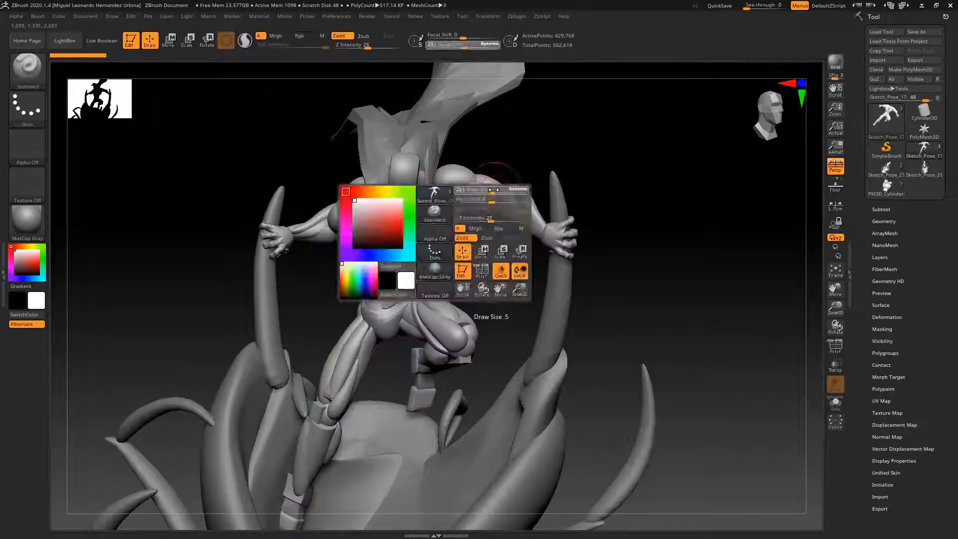
{"action": "right_click_drag", "start_coordinate": [529, 155], "coordinate": [533, 163], "text": "ctrl"}
{"action": "left_click_drag", "start_coordinate": [533, 163], "coordinate": [481, 197]}
{"action": "left_click_drag", "start_coordinate": [537, 161], "coordinate": [508, 194]}
{"action": "left_click_drag", "start_coordinate": [536, 163], "coordinate": [537, 160]}
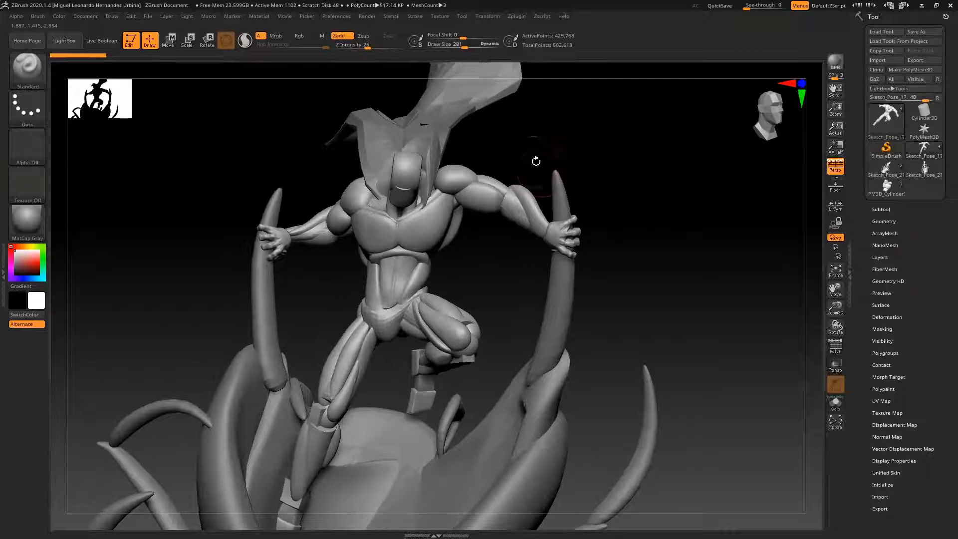
Step: Examine the figure's arms and the hands gripping the two upper tentacles from the front and the sides
{"action": "right_click_drag", "start_coordinate": [537, 161], "coordinate": [532, 146], "text": "ctrl"}
{"action": "mouse_move", "coordinate": [557, 165]}
{"action": "left_mouse_down"}
{"action": "mouse_move", "coordinate": [571, 166]}
{"action": "mouse_move", "coordinate": [540, 214]}
{"action": "mouse_move", "coordinate": [562, 193]}
{"action": "left_mouse_up"}
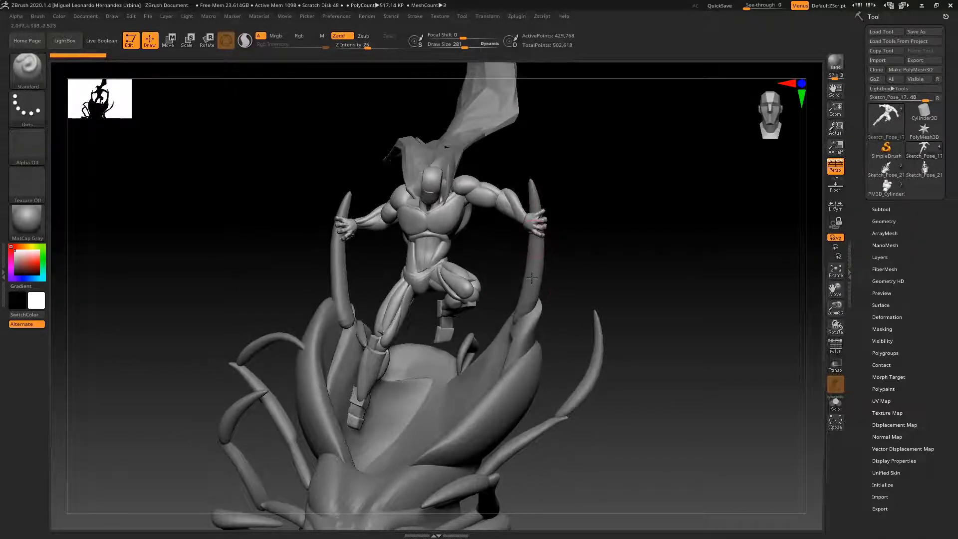
{"action": "left_click_drag", "start_coordinate": [366, 188], "coordinate": [499, 166]}
{"action": "right_click_drag", "start_coordinate": [477, 167], "coordinate": [524, 198], "text": "ctrl"}
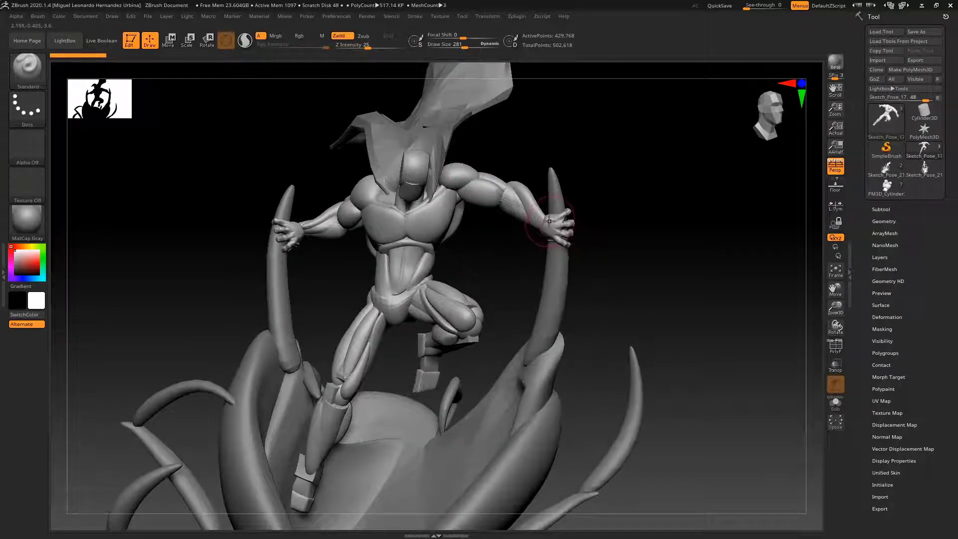
{"action": "right_click_drag", "start_coordinate": [554, 215], "coordinate": [588, 202]}
Step: Mask the body except for the figure's left hand on the tentacle, ready for transforming in Move mode
{"action": "key", "text": "w"}
{"action": "key", "text": "q"}
{"action": "key", "text": "w"}
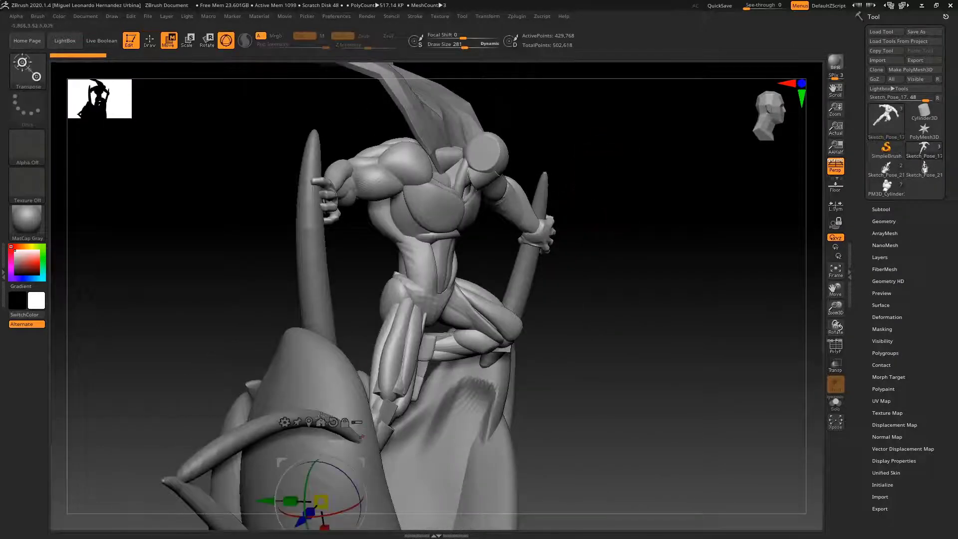
{"action": "left_click", "coordinate": [309, 422]}
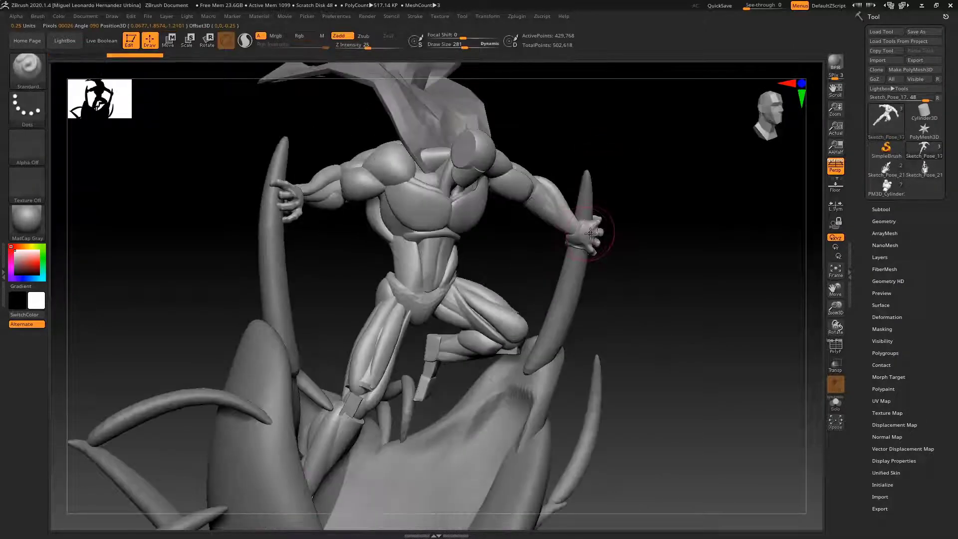
{"action": "left_click", "coordinate": [588, 233], "text": "ctrl+shift"}
{"action": "left_click_drag", "start_coordinate": [686, 182], "coordinate": [505, 308], "text": "ctrl"}
{"action": "left_click", "coordinate": [681, 212], "text": "ctrl+shift"}
{"action": "left_click", "coordinate": [687, 199], "text": "ctrl"}
{"action": "key", "text": "w"}
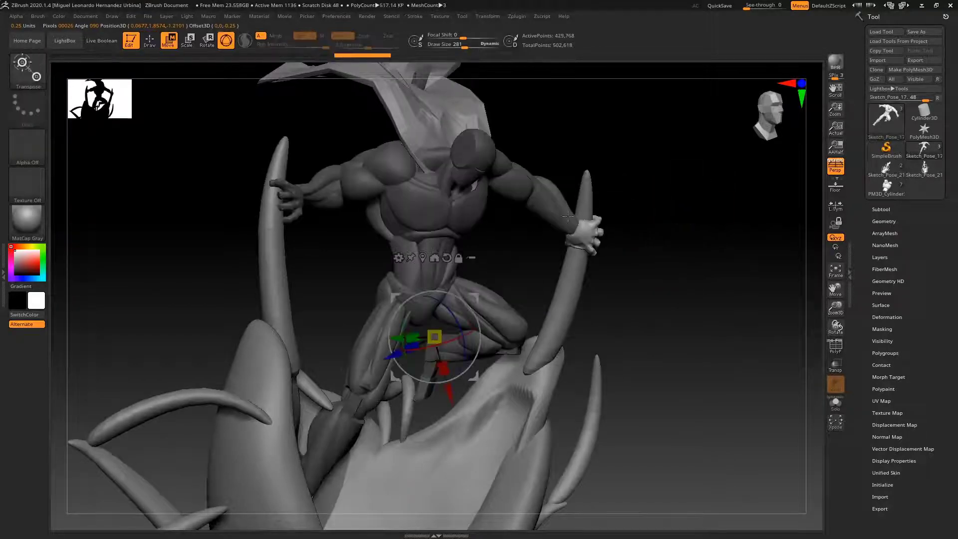
Step: Centre the gizmo on the unmasked left hand and rotate the hand to grip the tentacle, checking its fit from several angles
{"action": "left_click", "coordinate": [424, 258]}
{"action": "right_click_drag", "start_coordinate": [554, 195], "coordinate": [553, 264]}
{"action": "left_click_drag", "start_coordinate": [557, 277], "coordinate": [556, 276]}
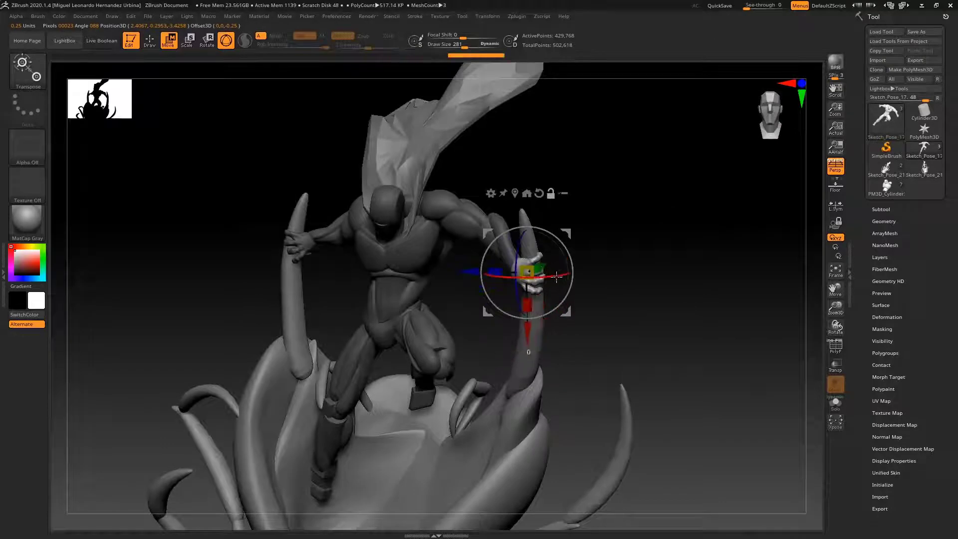
{"action": "right_click_drag", "start_coordinate": [514, 275], "coordinate": [544, 298]}
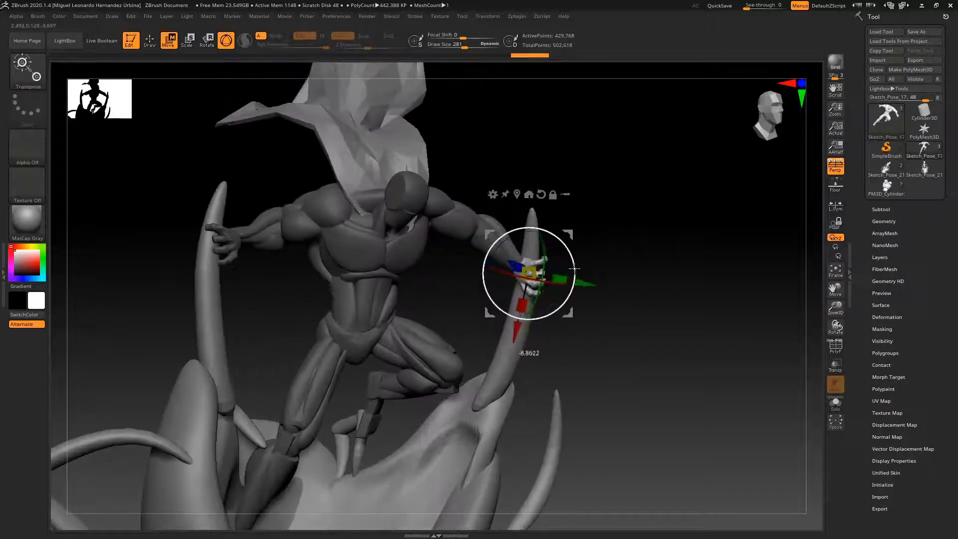
{"action": "right_click_drag", "start_coordinate": [618, 248], "coordinate": [518, 231]}
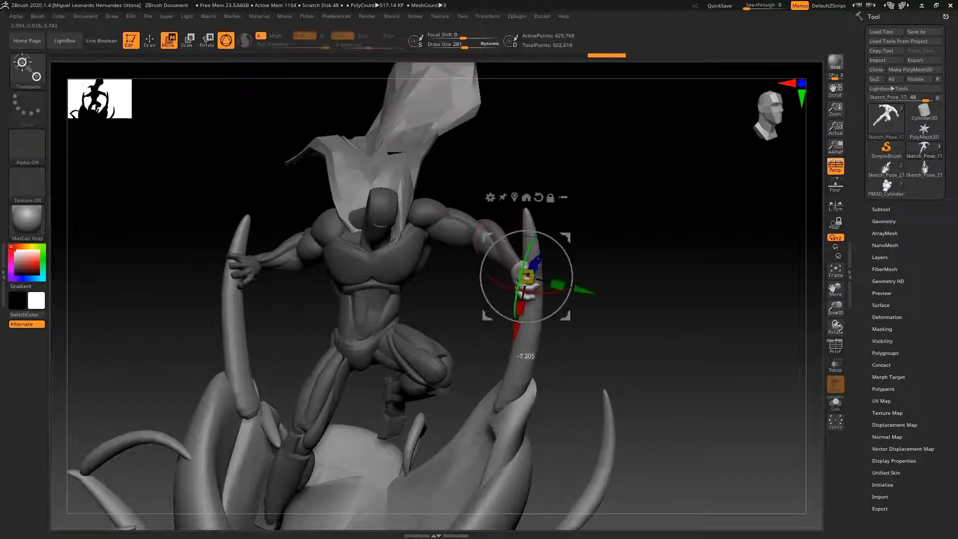
{"action": "right_click_drag", "start_coordinate": [619, 224], "coordinate": [586, 255]}
{"action": "key", "text": "q"}
{"action": "left_click_drag", "start_coordinate": [615, 233], "coordinate": [594, 260], "text": "ctrl"}
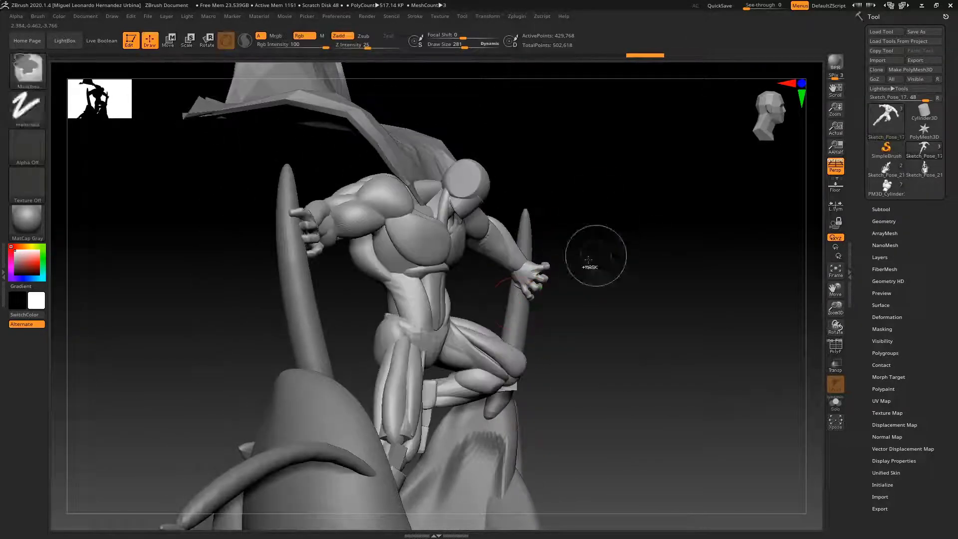
Step: Activate the tentacled base, Sketch_Pose_21, and mask everything except the tentacle tip held by the figure's left hand
{"action": "left_click", "coordinate": [528, 274], "text": "ctrl+shift"}
{"action": "right_click_drag", "start_coordinate": [594, 268], "coordinate": [588, 218], "text": "alt"}
{"action": "left_click_drag", "start_coordinate": [684, 205], "coordinate": [434, 472], "text": "ctrl"}
{"action": "left_click", "coordinate": [495, 333], "text": "alt"}
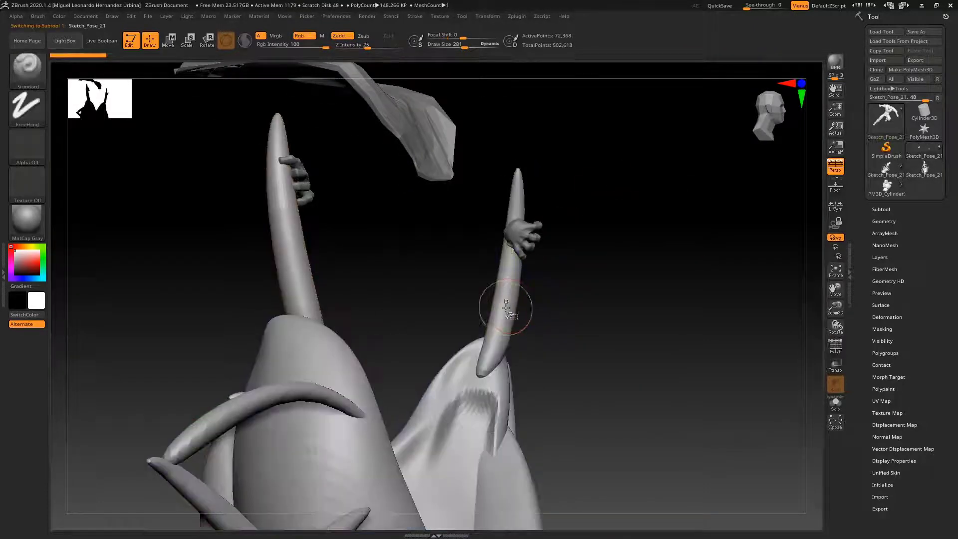
{"action": "left_click", "coordinate": [505, 304], "text": "ctrl+shift"}
{"action": "left_click_drag", "start_coordinate": [695, 203], "coordinate": [315, 413], "text": "ctrl"}
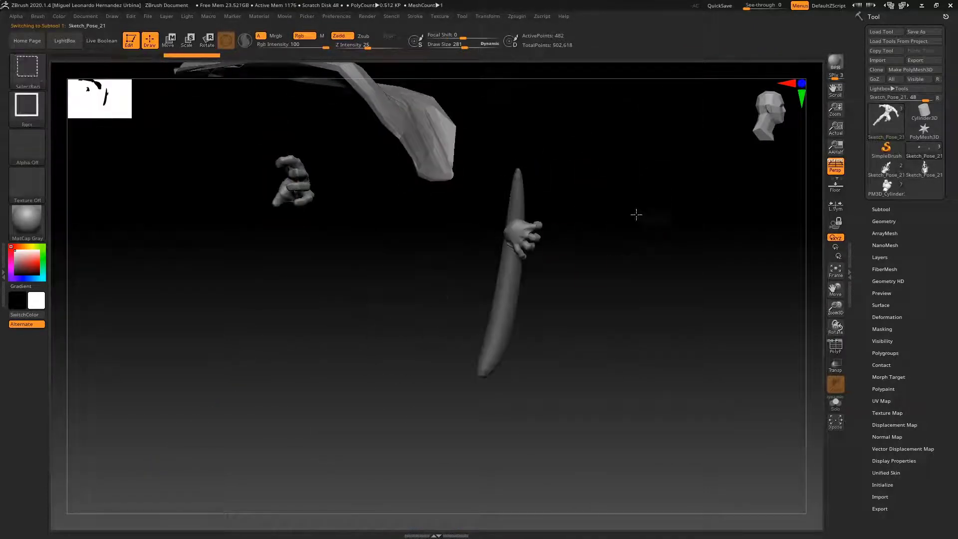
{"action": "left_click", "coordinate": [643, 202], "text": "ctrl+shift"}
{"action": "key", "text": "w"}
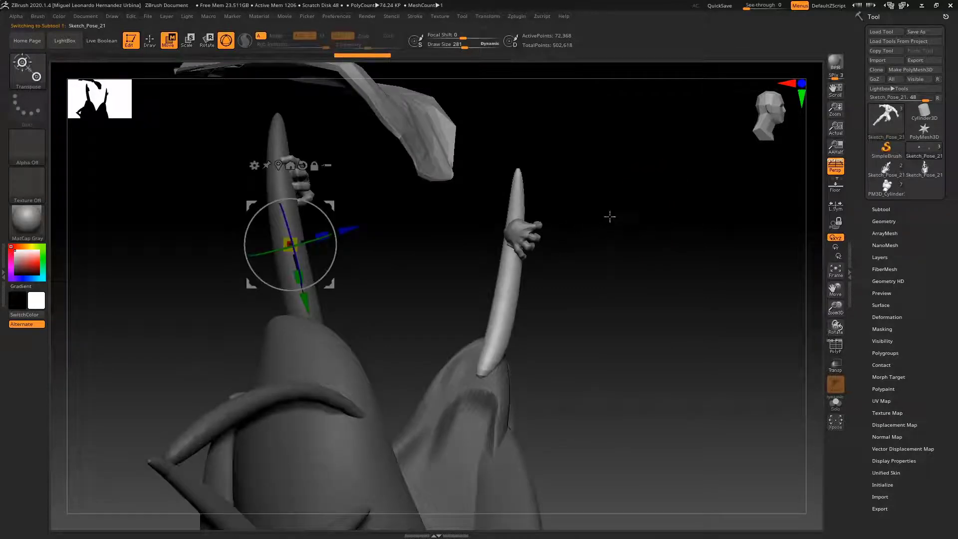
Step: Place the gizmo on the unmasked tentacle tip and reposition the tip to fit the figure's left hand
{"action": "right_click_drag", "start_coordinate": [340, 201], "coordinate": [465, 212], "text": "alt"}
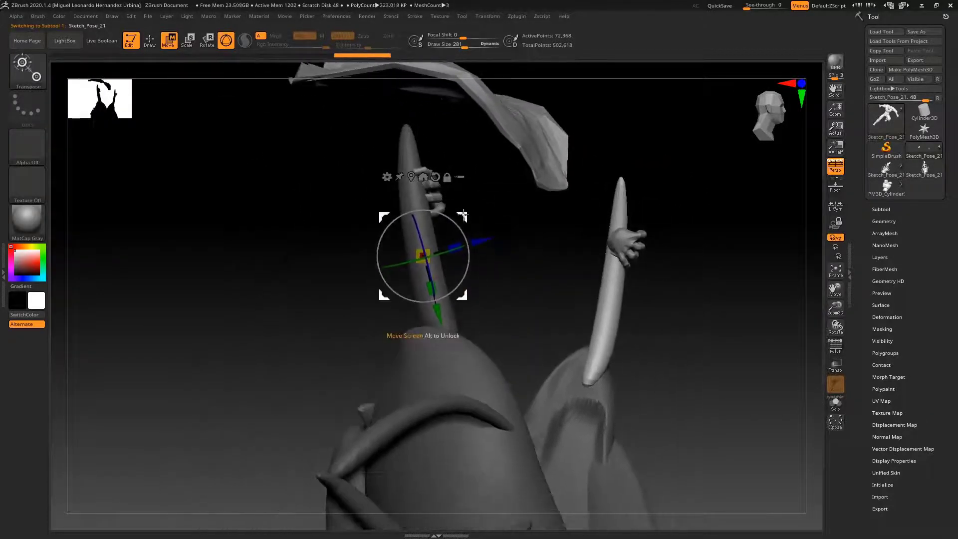
{"action": "left_click_drag", "start_coordinate": [463, 214], "coordinate": [623, 310], "text": "alt"}
{"action": "right_click_drag", "start_coordinate": [629, 255], "coordinate": [547, 219], "text": "alt"}
{"action": "left_click_drag", "start_coordinate": [529, 280], "coordinate": [543, 306], "text": "alt"}
{"action": "left_click_drag", "start_coordinate": [665, 231], "coordinate": [641, 231]}
{"action": "right_click_drag", "start_coordinate": [655, 223], "coordinate": [627, 214], "text": "alt"}
{"action": "right_click_drag", "start_coordinate": [627, 215], "coordinate": [620, 168], "text": "ctrl"}
Step: Make the body, Sketch_Pose_17, the active subtool again and unhide all its parts
{"action": "key", "text": "q"}
{"action": "left_click", "coordinate": [603, 254], "text": "ctrl"}
{"action": "left_click", "coordinate": [401, 242], "text": "alt"}
{"action": "left_click", "coordinate": [548, 210], "text": "ctrl+shift"}
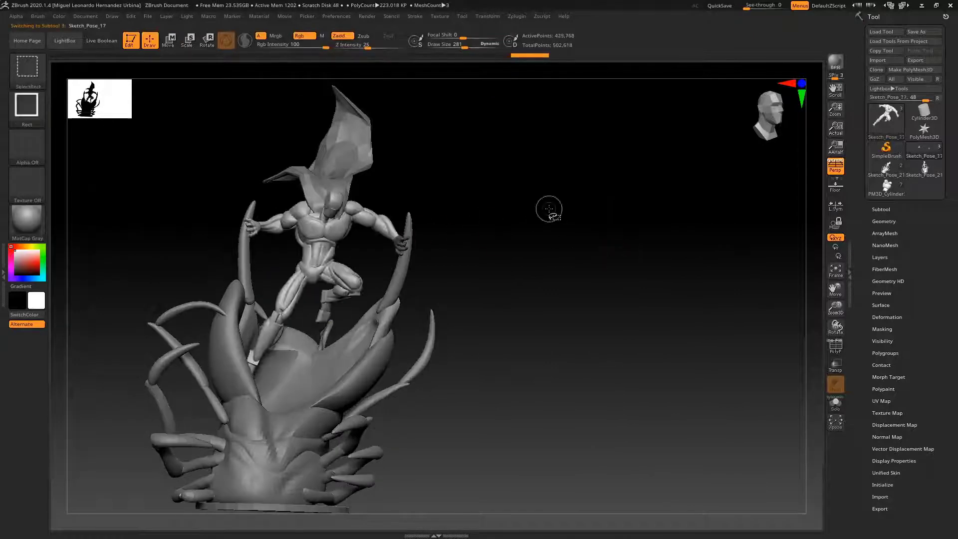
{"action": "left_click_drag", "start_coordinate": [598, 207], "coordinate": [685, 199], "text": "alt"}
{"action": "key", "text": "space"}
{"action": "left_click_drag", "start_coordinate": [582, 225], "coordinate": [605, 188]}
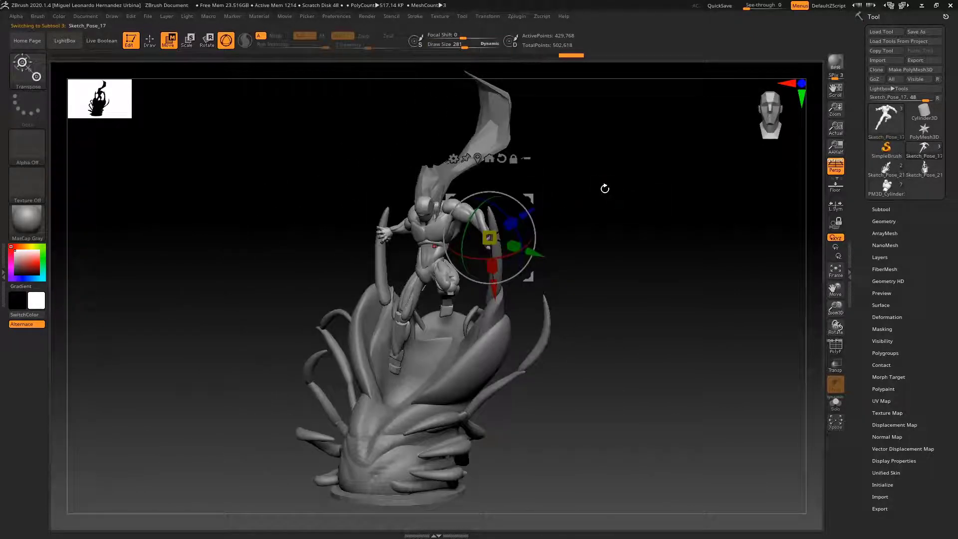
Step: Return to Draw mode with Draw Size 339 and check the arms and adjusted left hand up close
{"action": "mouse_move", "coordinate": [630, 223]}
{"action": "left_mouse_down"}
{"action": "mouse_move", "coordinate": [604, 207]}
{"action": "mouse_move", "coordinate": [630, 203]}
{"action": "mouse_move", "coordinate": [620, 198]}
{"action": "mouse_move", "coordinate": [530, 227]}
{"action": "mouse_move", "coordinate": [554, 195]}
{"action": "mouse_move", "coordinate": [650, 205]}
{"action": "mouse_move", "coordinate": [582, 205]}
{"action": "left_mouse_up"}
{"action": "key", "text": "q"}
{"action": "key", "text": "space"}
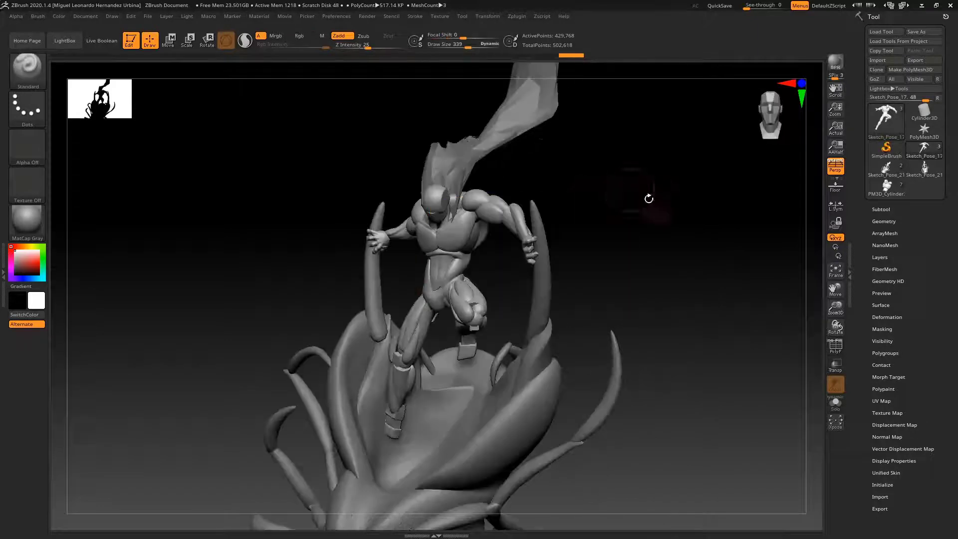
{"action": "left_click_drag", "start_coordinate": [648, 199], "coordinate": [549, 234]}
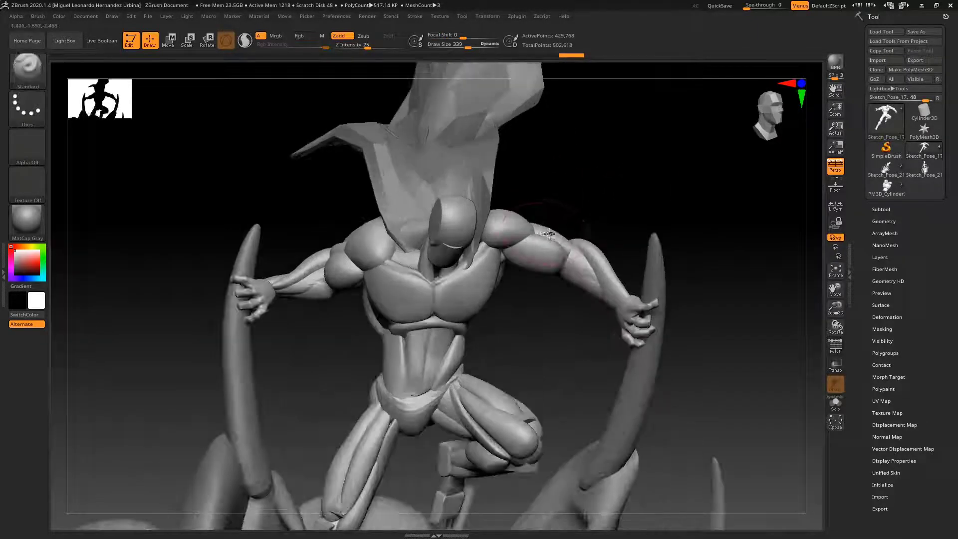
{"action": "key", "text": "b"}
{"action": "key", "text": "m"}
{"action": "key", "text": "v"}
{"action": "mouse_move", "coordinate": [602, 206]}
{"action": "left_mouse_down"}
{"action": "mouse_move", "coordinate": [549, 234]}
{"action": "mouse_move", "coordinate": [679, 199]}
{"action": "mouse_move", "coordinate": [619, 215]}
{"action": "mouse_move", "coordinate": [612, 194]}
{"action": "mouse_move", "coordinate": [627, 193]}
{"action": "mouse_move", "coordinate": [630, 173]}
{"action": "mouse_move", "coordinate": [633, 188]}
{"action": "left_mouse_up"}
{"action": "key", "text": "b"}
{"action": "key", "text": "s"}
{"action": "key", "text": "t"}
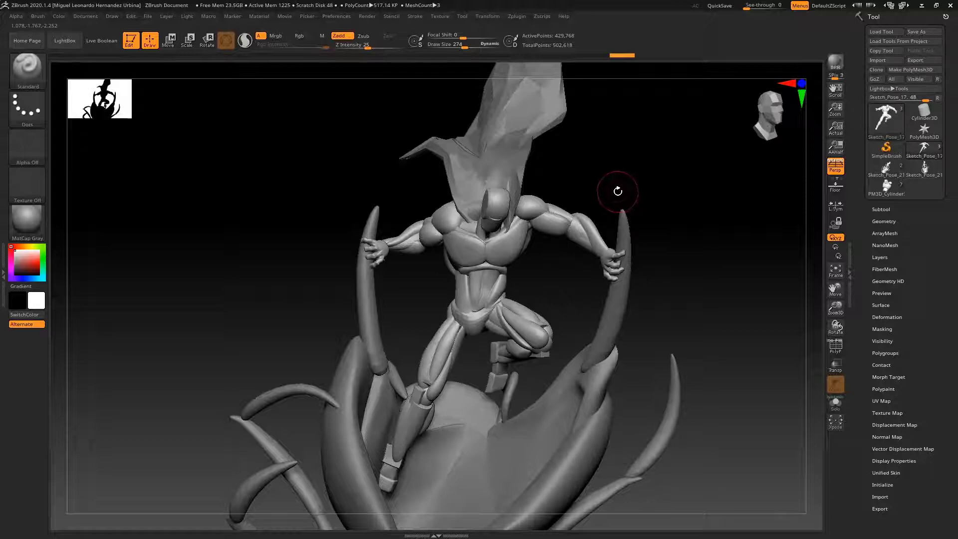
Step: Examine the figure's arms, torso and raised leg up close, and view the complete statue from the front
{"action": "left_click_drag", "start_coordinate": [626, 177], "coordinate": [514, 199]}
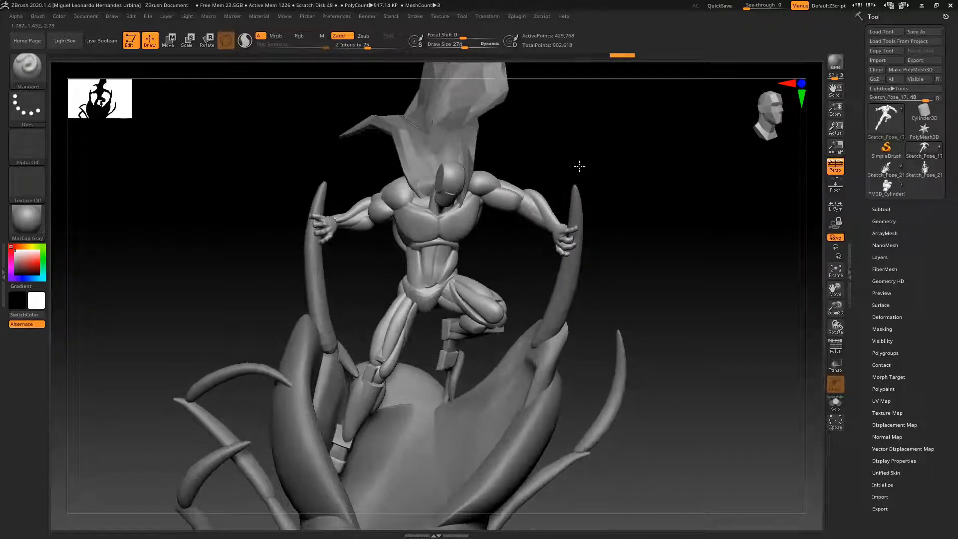
{"action": "left_click_drag", "start_coordinate": [578, 163], "coordinate": [623, 173]}
{"action": "right_click_drag", "start_coordinate": [623, 174], "coordinate": [619, 138]}
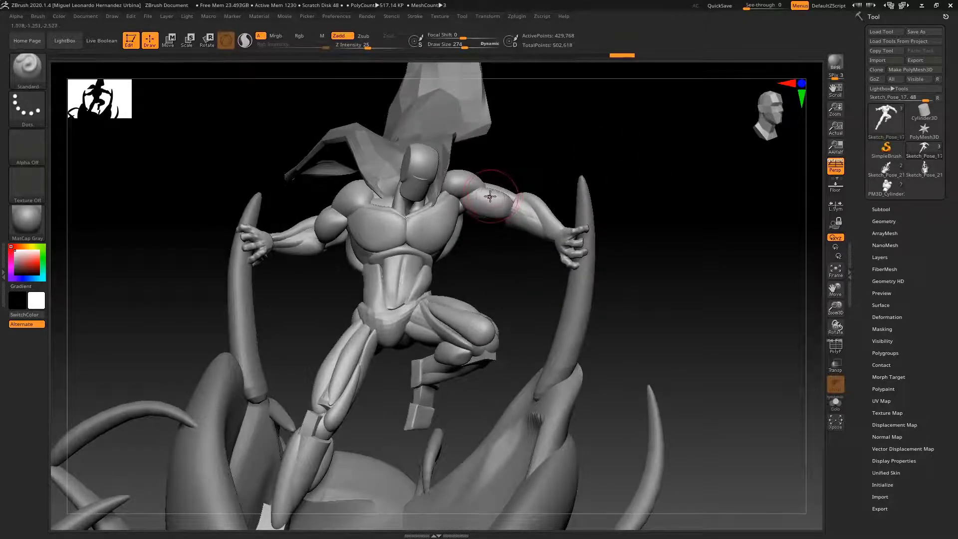
{"action": "mouse_move", "coordinate": [554, 170]}
{"action": "left_mouse_down"}
{"action": "mouse_move", "coordinate": [616, 167]}
{"action": "mouse_move", "coordinate": [504, 246]}
{"action": "mouse_move", "coordinate": [642, 188]}
{"action": "mouse_move", "coordinate": [574, 183]}
{"action": "mouse_move", "coordinate": [637, 201]}
{"action": "mouse_move", "coordinate": [639, 170]}
{"action": "mouse_move", "coordinate": [584, 229]}
{"action": "mouse_move", "coordinate": [587, 172]}
{"action": "left_mouse_up"}
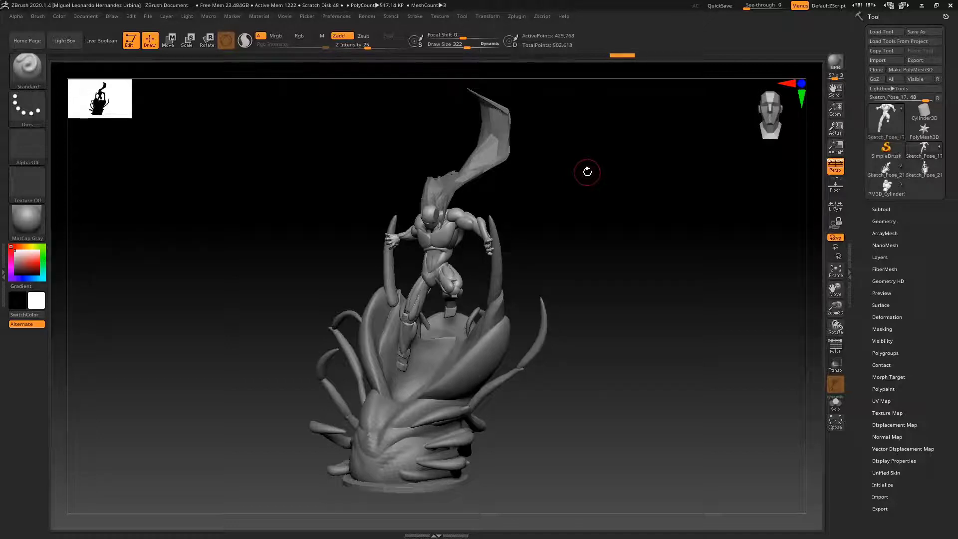
Step: Make the tentacled base, Sketch_Pose_21, the active subtool and set the Draw Size to 452
{"action": "mouse_move", "coordinate": [553, 220]}
{"action": "right_mouse_down"}
{"action": "mouse_move", "coordinate": [605, 213]}
{"action": "mouse_move", "coordinate": [564, 245]}
{"action": "right_mouse_up"}
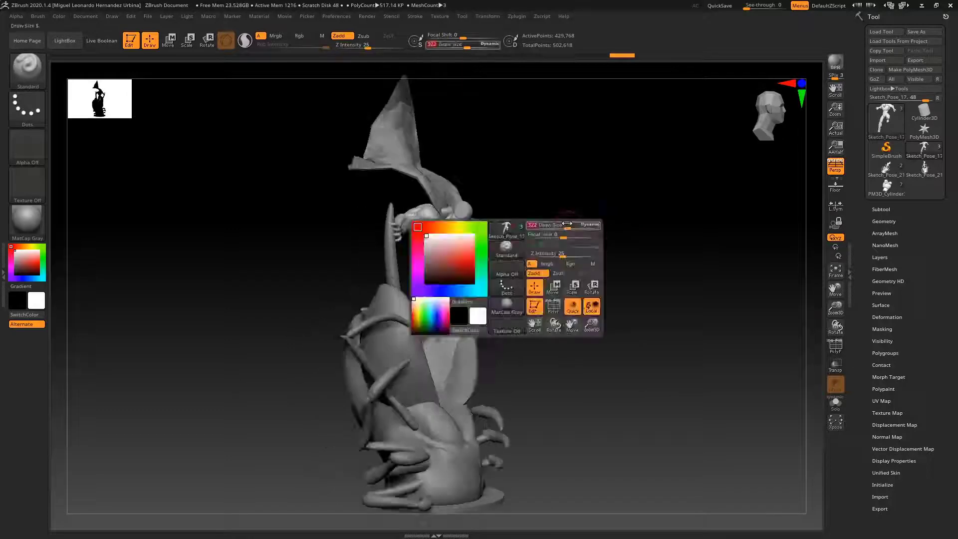
{"action": "mouse_move", "coordinate": [617, 212]}
{"action": "right_mouse_down"}
{"action": "mouse_move", "coordinate": [579, 209]}
{"action": "mouse_move", "coordinate": [644, 203]}
{"action": "mouse_move", "coordinate": [612, 216]}
{"action": "mouse_move", "coordinate": [605, 186]}
{"action": "right_mouse_up"}
{"action": "left_click", "coordinate": [465, 320], "text": "alt"}
{"action": "right_click", "coordinate": [466, 319]}
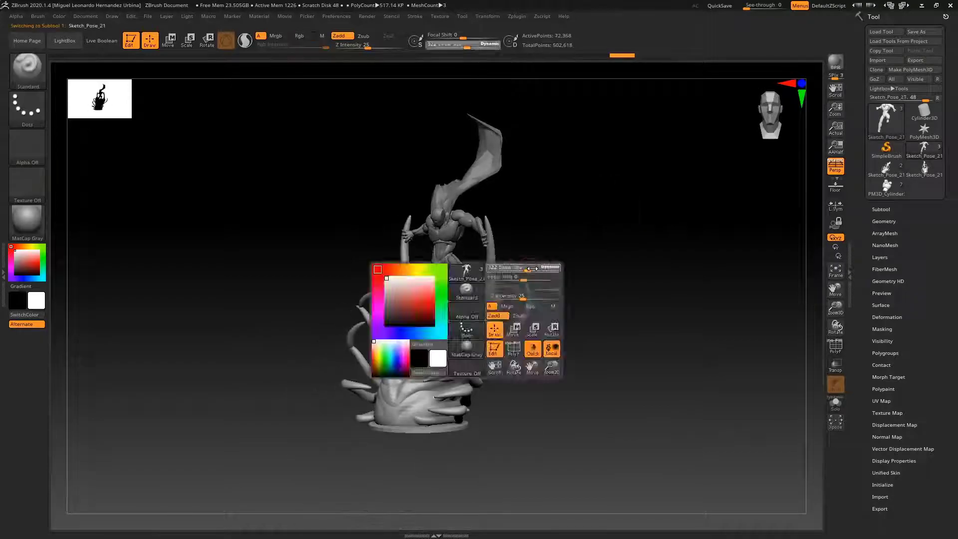
Step: Switch to Photoshop, compare the Rayo_01.psd drawing with Capa 10 hidden against the sculpt, and return to ZBrush
{"action": "left_click", "coordinate": [922, 6]}
{"action": "left_click", "coordinate": [482, 325], "text": "alt"}
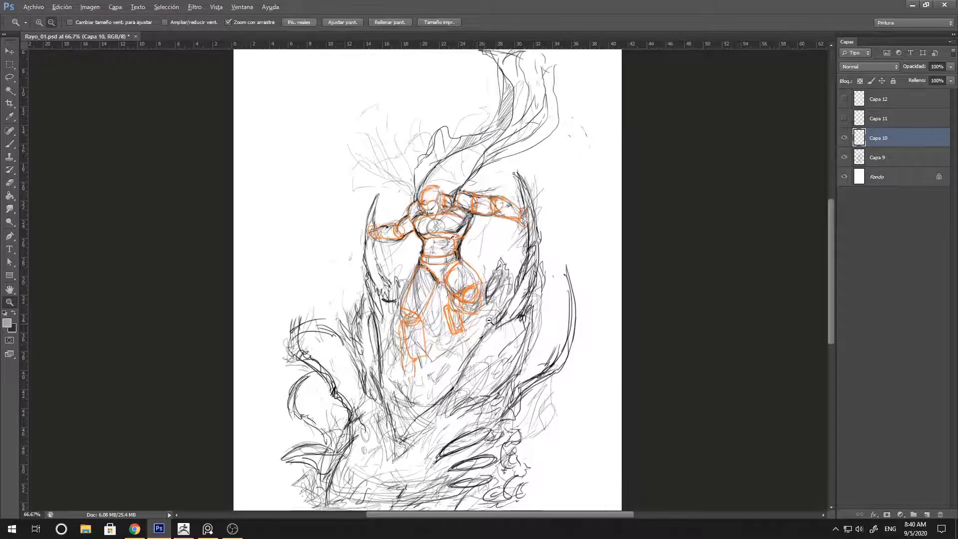
{"action": "mouse_move", "coordinate": [183, 506]}
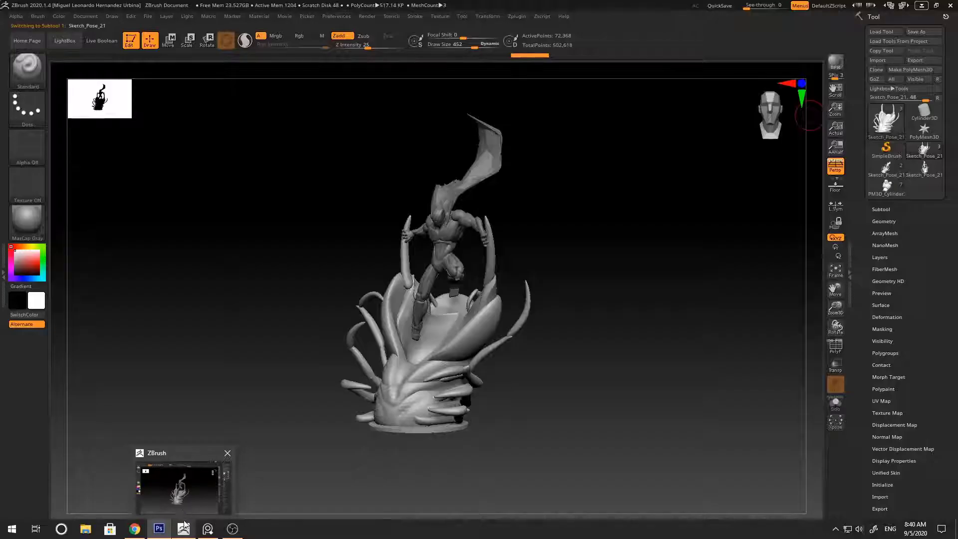
{"action": "left_click", "coordinate": [921, 6]}
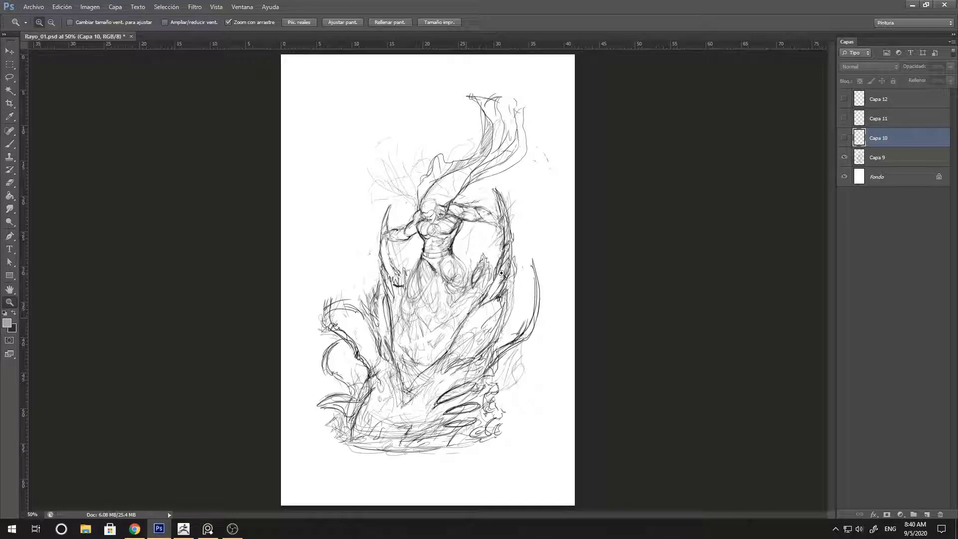
{"action": "left_click", "coordinate": [184, 532]}
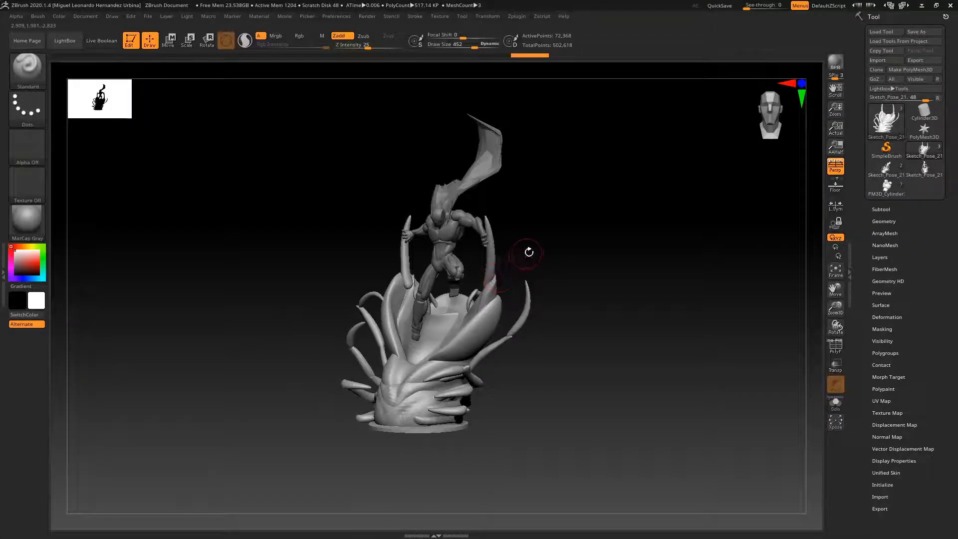
Step: Examine the statue's overall silhouette, cape and tentacled base from slightly different front angles
{"action": "mouse_move", "coordinate": [529, 252]}
{"action": "left_mouse_down"}
{"action": "mouse_move", "coordinate": [592, 250]}
{"action": "mouse_move", "coordinate": [546, 251]}
{"action": "mouse_move", "coordinate": [549, 230]}
{"action": "mouse_move", "coordinate": [492, 245]}
{"action": "left_mouse_up"}
{"action": "key", "text": "space"}
{"action": "key", "text": "space"}
{"action": "right_click_drag", "start_coordinate": [529, 220], "coordinate": [531, 244], "text": "ctrl"}
{"action": "right_click_drag", "start_coordinate": [590, 139], "coordinate": [583, 161], "text": "alt"}
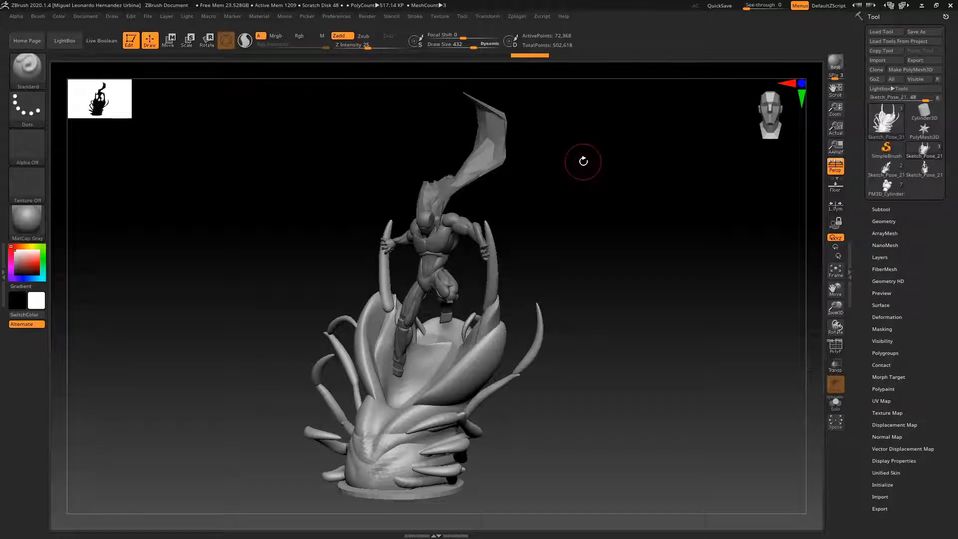
{"action": "mouse_move", "coordinate": [583, 161]}
{"action": "left_mouse_down"}
{"action": "mouse_move", "coordinate": [586, 216]}
{"action": "mouse_move", "coordinate": [571, 195]}
{"action": "mouse_move", "coordinate": [631, 205]}
{"action": "mouse_move", "coordinate": [579, 191]}
{"action": "mouse_move", "coordinate": [592, 199]}
{"action": "mouse_move", "coordinate": [584, 209]}
{"action": "mouse_move", "coordinate": [606, 203]}
{"action": "mouse_move", "coordinate": [517, 203]}
{"action": "mouse_move", "coordinate": [590, 199]}
{"action": "mouse_move", "coordinate": [582, 212]}
{"action": "mouse_move", "coordinate": [594, 208]}
{"action": "mouse_move", "coordinate": [546, 209]}
{"action": "mouse_move", "coordinate": [511, 233]}
{"action": "mouse_move", "coordinate": [519, 214]}
{"action": "left_mouse_up"}
{"action": "key", "text": "space"}
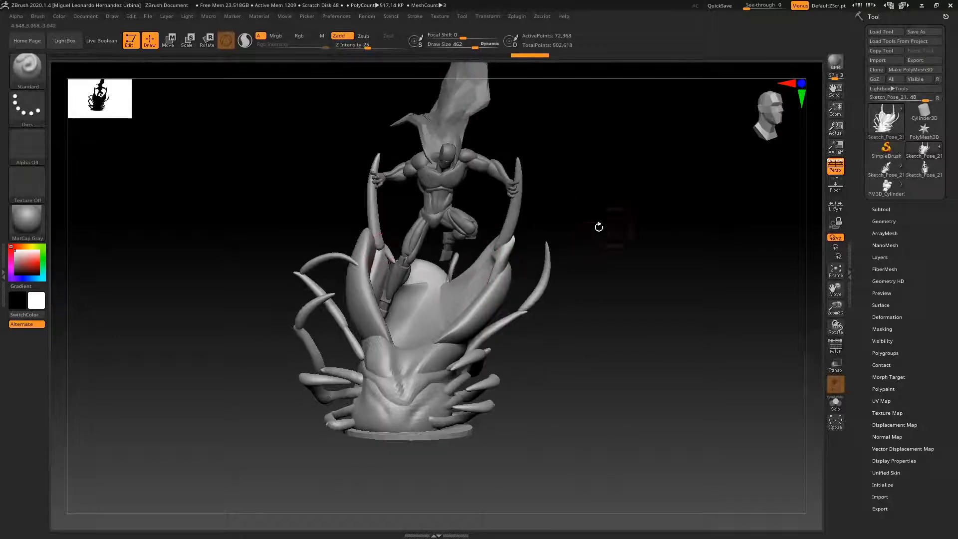
Step: Recheck the Photoshop drawing, return to ZBrush and compare the whole statue's front and side views with it
{"action": "left_click", "coordinate": [921, 6]}
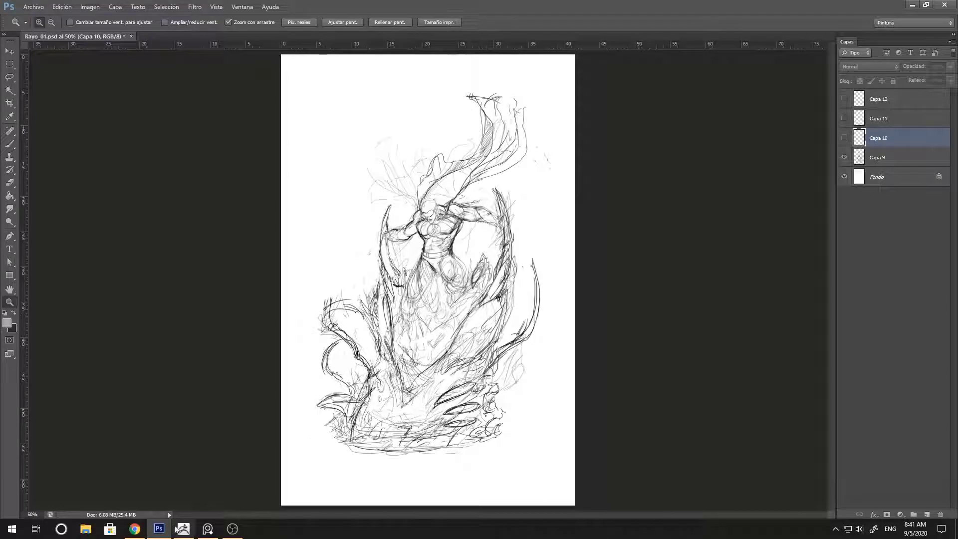
{"action": "left_click", "coordinate": [183, 534]}
{"action": "left_click_drag", "start_coordinate": [634, 231], "coordinate": [559, 237]}
{"action": "right_click_drag", "start_coordinate": [451, 324], "coordinate": [446, 293], "text": "ctrl"}
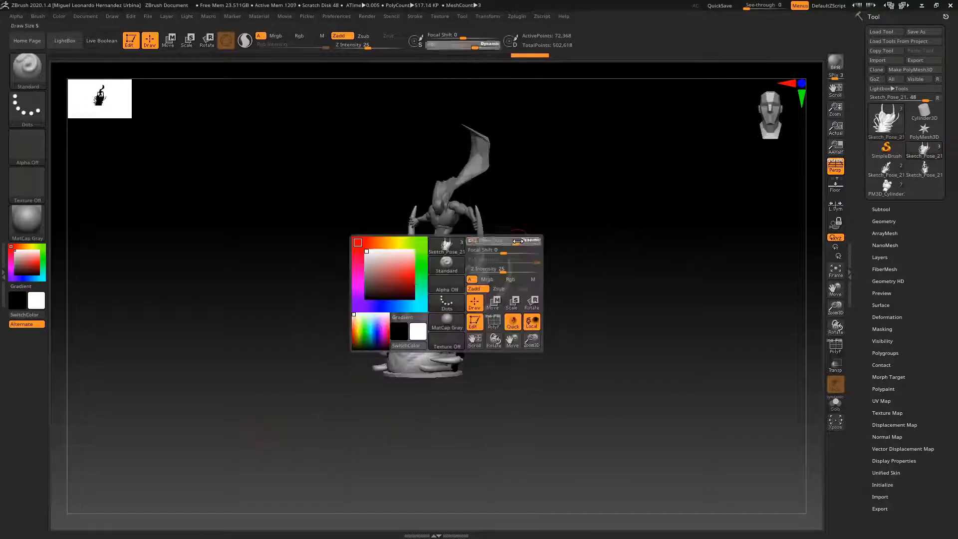
{"action": "left_click_drag", "start_coordinate": [535, 243], "coordinate": [523, 244]}
{"action": "right_click_drag", "start_coordinate": [523, 244], "coordinate": [530, 270], "text": "ctrl"}
{"action": "left_click_drag", "start_coordinate": [624, 235], "coordinate": [552, 231]}
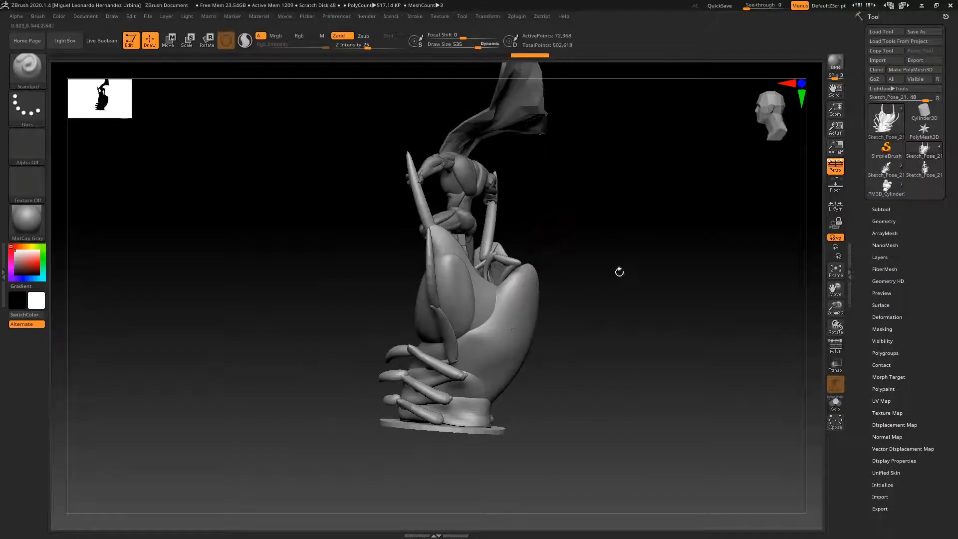
Step: Inspect the statue all around, including the back of its base, and review the full composition from the front
{"action": "left_click_drag", "start_coordinate": [618, 272], "coordinate": [544, 305]}
{"action": "mouse_move", "coordinate": [632, 296]}
{"action": "left_mouse_down"}
{"action": "mouse_move", "coordinate": [569, 303]}
{"action": "mouse_move", "coordinate": [620, 235]}
{"action": "mouse_move", "coordinate": [491, 305]}
{"action": "left_mouse_up"}
{"action": "mouse_move", "coordinate": [574, 280]}
{"action": "left_mouse_down"}
{"action": "mouse_move", "coordinate": [629, 229]}
{"action": "mouse_move", "coordinate": [657, 223]}
{"action": "mouse_move", "coordinate": [578, 203]}
{"action": "left_mouse_up"}
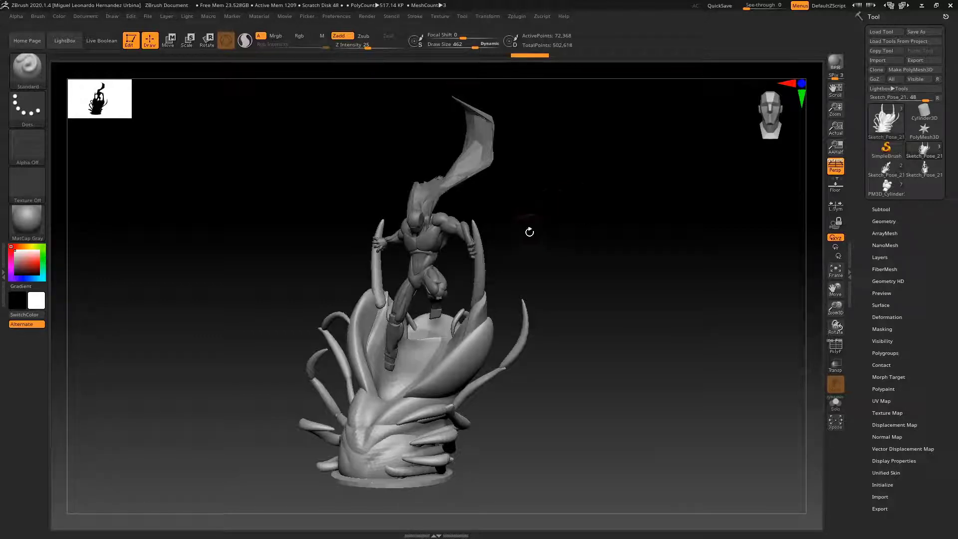
{"action": "mouse_move", "coordinate": [573, 209]}
{"action": "left_mouse_down"}
{"action": "mouse_move", "coordinate": [610, 212]}
{"action": "mouse_move", "coordinate": [555, 195]}
{"action": "mouse_move", "coordinate": [565, 189]}
{"action": "mouse_move", "coordinate": [550, 200]}
{"action": "left_mouse_up"}
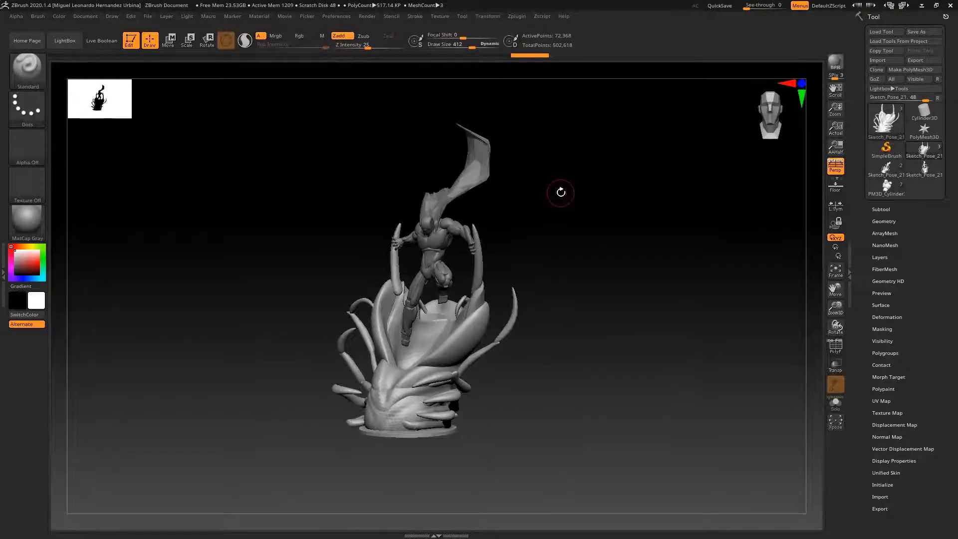
{"action": "mouse_move", "coordinate": [556, 190]}
{"action": "right_mouse_down", "text": "ctrl"}
{"action": "mouse_move", "coordinate": [556, 205]}
{"action": "mouse_move", "coordinate": [564, 202]}
{"action": "right_mouse_up", "text": "ctrl"}
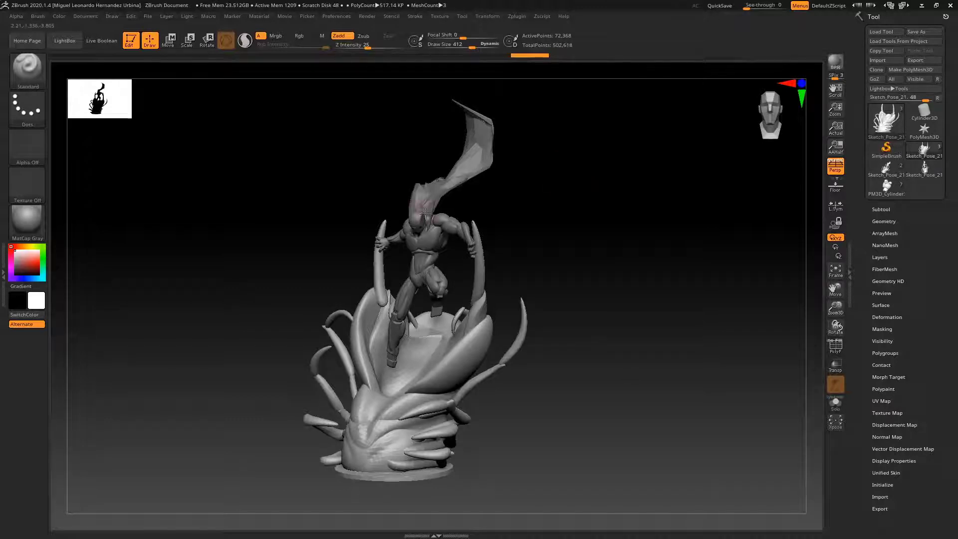
{"action": "mouse_move", "coordinate": [575, 198]}
{"action": "left_mouse_down"}
{"action": "mouse_move", "coordinate": [518, 182]}
{"action": "mouse_move", "coordinate": [571, 167]}
{"action": "mouse_move", "coordinate": [561, 188]}
{"action": "left_mouse_up"}
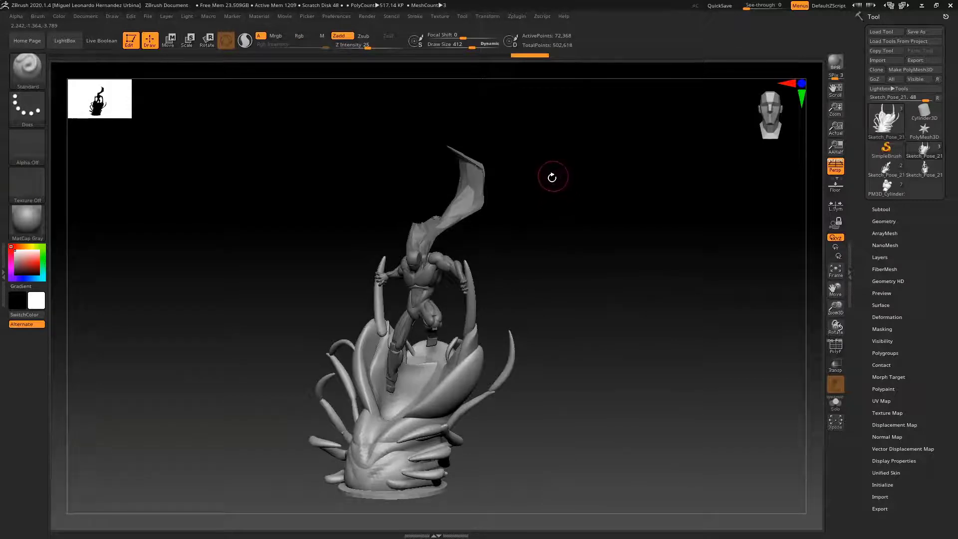
Step: Review the statue's whole front silhouette, including cape and tentacled base, at several viewing distances
{"action": "right_click_drag", "start_coordinate": [406, 442], "coordinate": [398, 432], "text": "alt"}
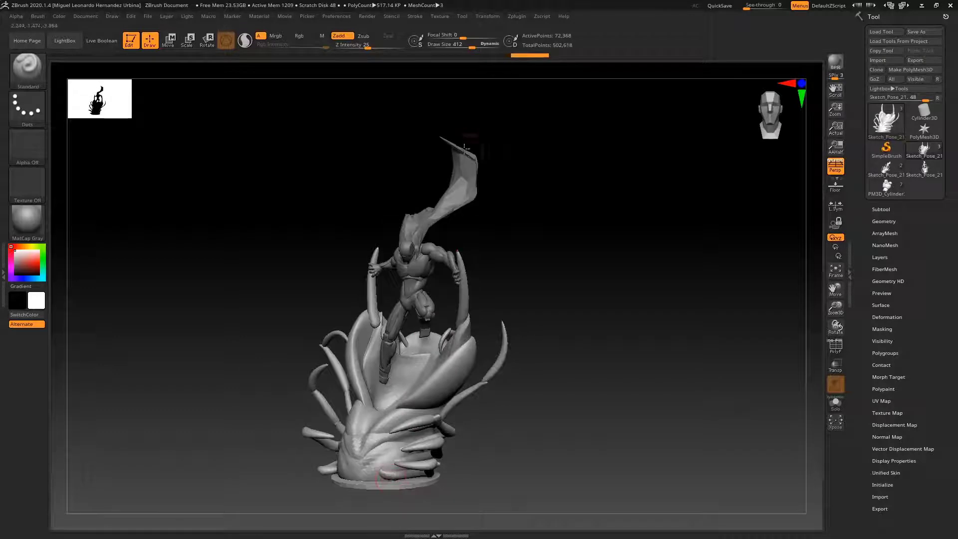
{"action": "left_click_drag", "start_coordinate": [481, 171], "coordinate": [577, 199]}
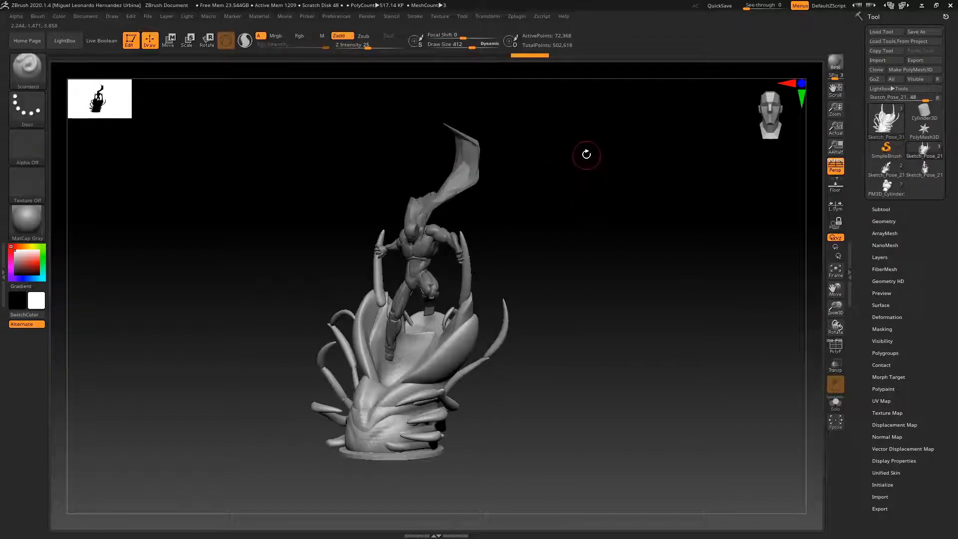
{"action": "left_click_drag", "start_coordinate": [586, 154], "coordinate": [582, 172]}
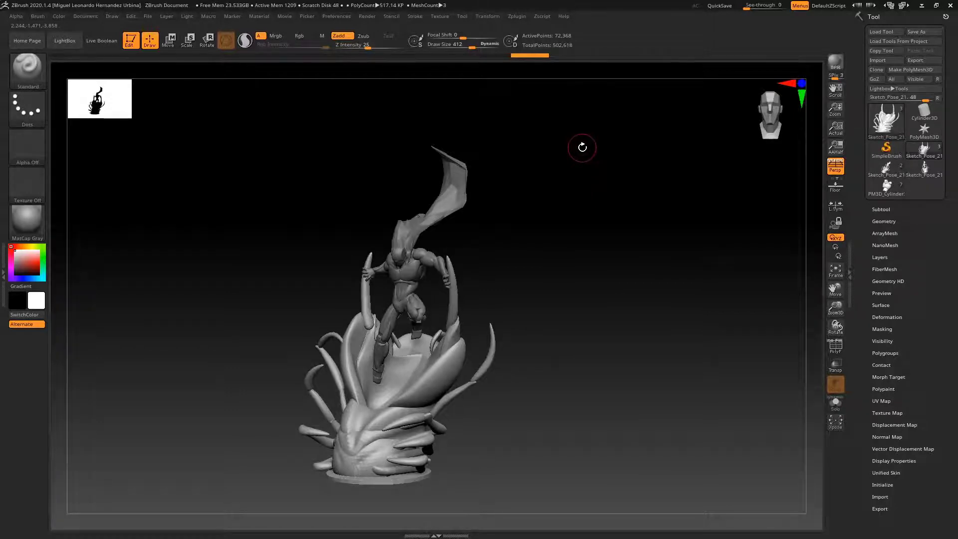
{"action": "right_click_drag", "start_coordinate": [561, 175], "coordinate": [515, 162], "text": "ctrl"}
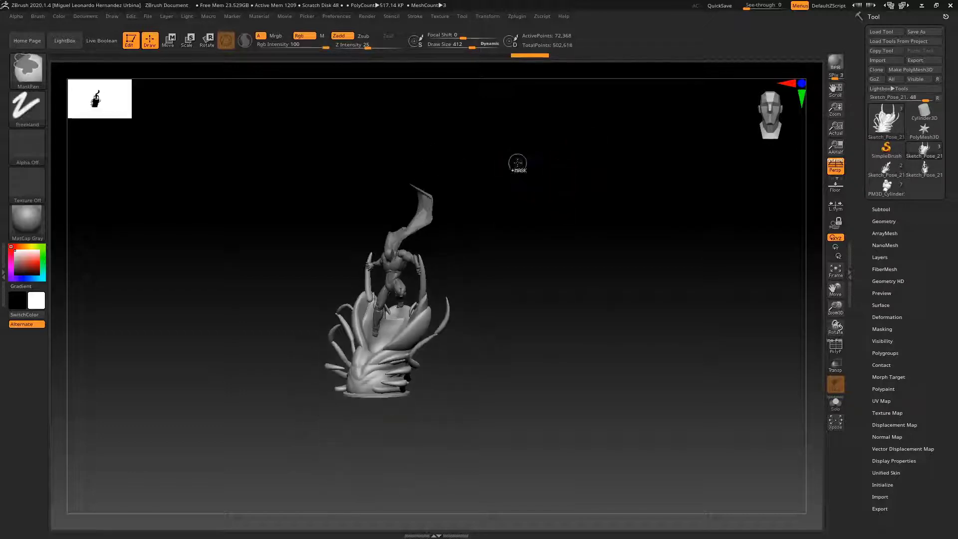
Step: Check the base's polygroups and wireframe with the polyframe display, and turn the display off again
{"action": "key", "text": "shift+f"}
{"action": "key", "text": "shift+f"}
{"action": "left_click_drag", "start_coordinate": [569, 169], "coordinate": [574, 205], "text": "alt"}
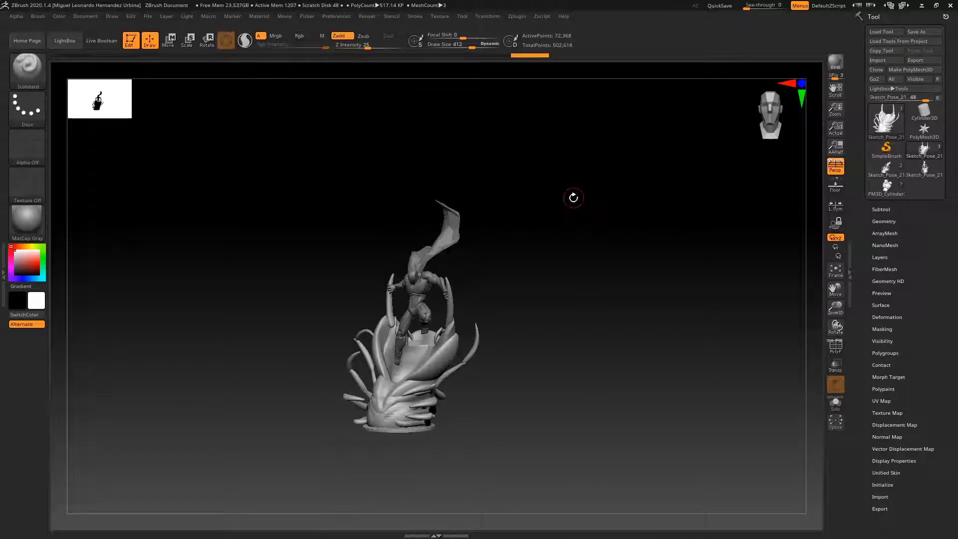
{"action": "key", "text": "shift+f"}
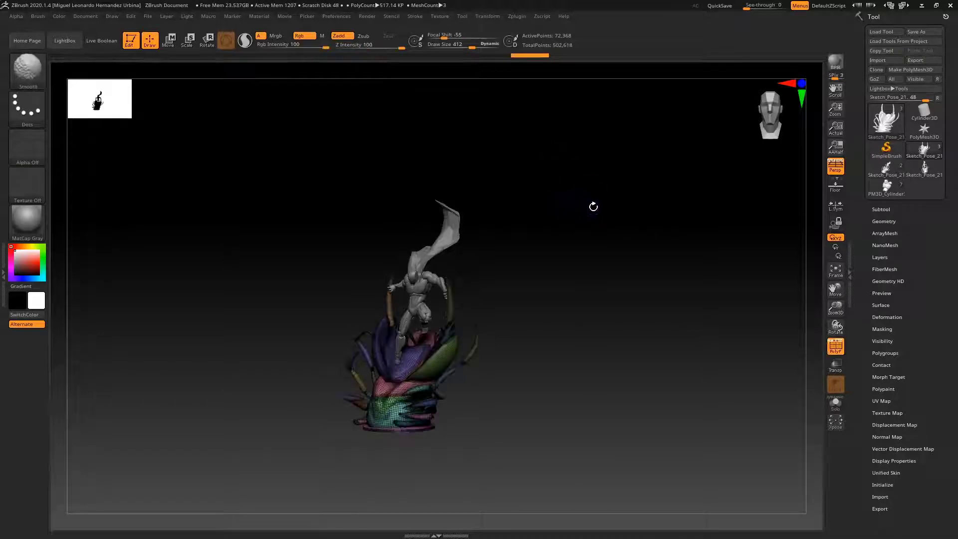
{"action": "key", "text": "shift+f"}
Step: Switch to the Sketch_Pose_21_27Inches tool, bring the whole statue into view and check its polyframe
{"action": "left_click", "coordinate": [923, 172]}
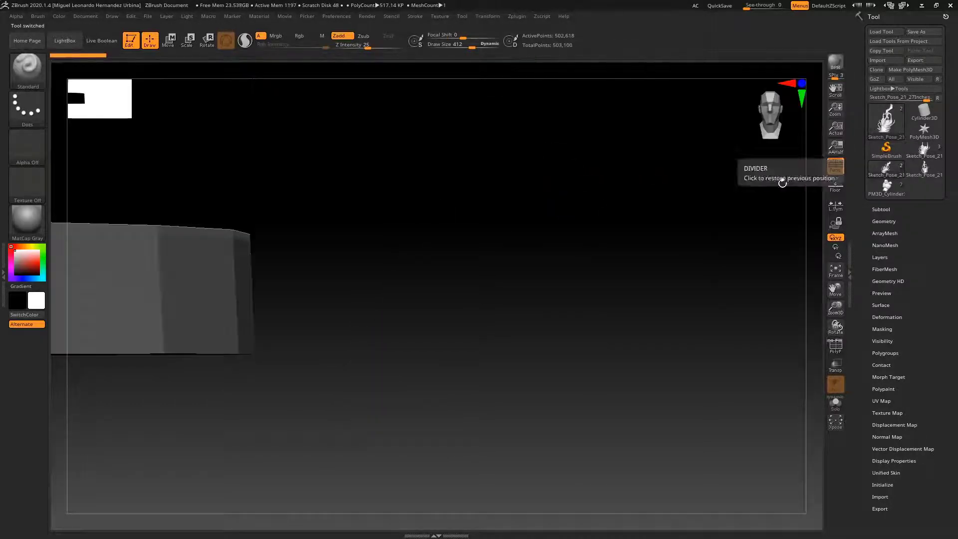
{"action": "mouse_move", "coordinate": [577, 195]}
{"action": "right_mouse_down", "text": "ctrl"}
{"action": "mouse_move", "coordinate": [520, 231]}
{"action": "mouse_move", "coordinate": [563, 287]}
{"action": "mouse_move", "coordinate": [627, 165]}
{"action": "mouse_move", "coordinate": [526, 301]}
{"action": "mouse_move", "coordinate": [608, 218]}
{"action": "right_mouse_up", "text": "ctrl"}
{"action": "right_click_drag", "start_coordinate": [626, 175], "coordinate": [639, 223], "text": "alt"}
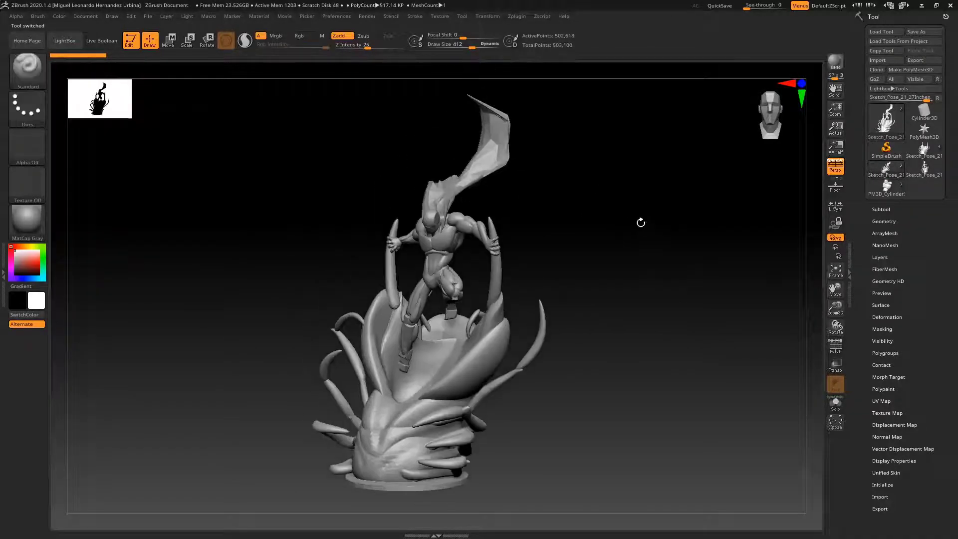
{"action": "key", "text": "shift+f"}
{"action": "key", "text": "shift+f"}
Step: Show the 27_Inches_Cube_Ref subtool to compare the statue's height with it, and hide the reference again
{"action": "left_click", "coordinate": [882, 210]}
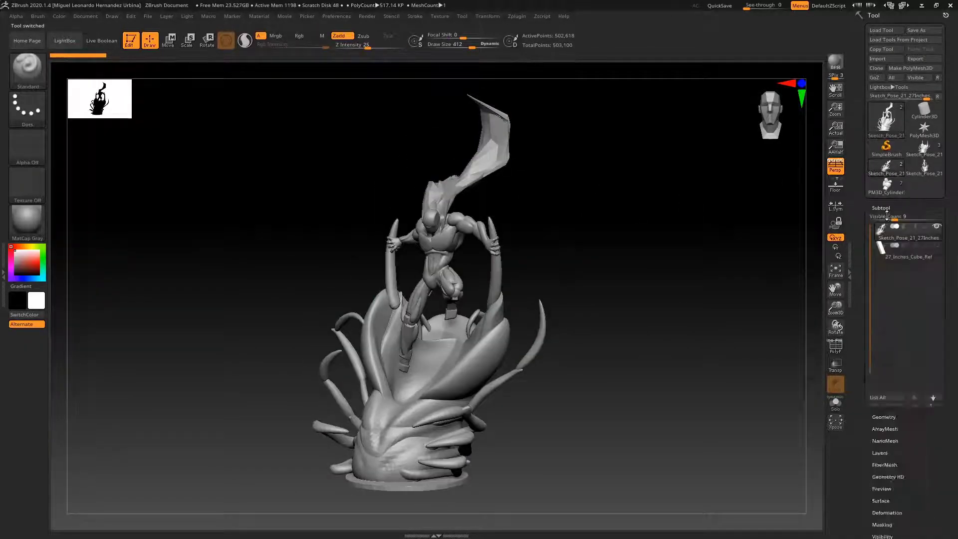
{"action": "left_click", "coordinate": [936, 245]}
{"action": "right_click_drag", "start_coordinate": [671, 194], "coordinate": [669, 200]}
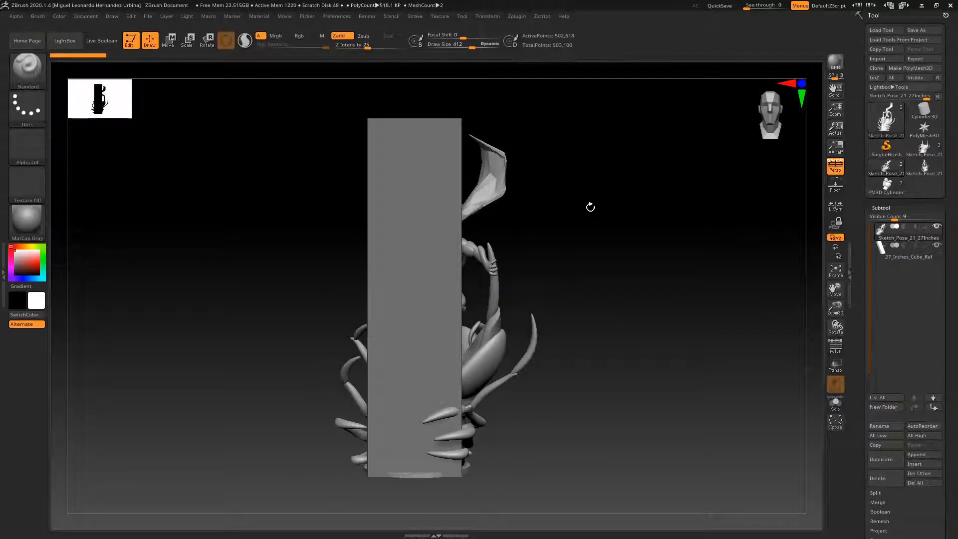
{"action": "left_click", "coordinate": [937, 245]}
Step: Return to the smaller Sketch_Pose_21 tool, select its PM3D_Cylinder3D1_1 cape subtool and frame the statue for inspection
{"action": "left_click", "coordinate": [924, 149]}
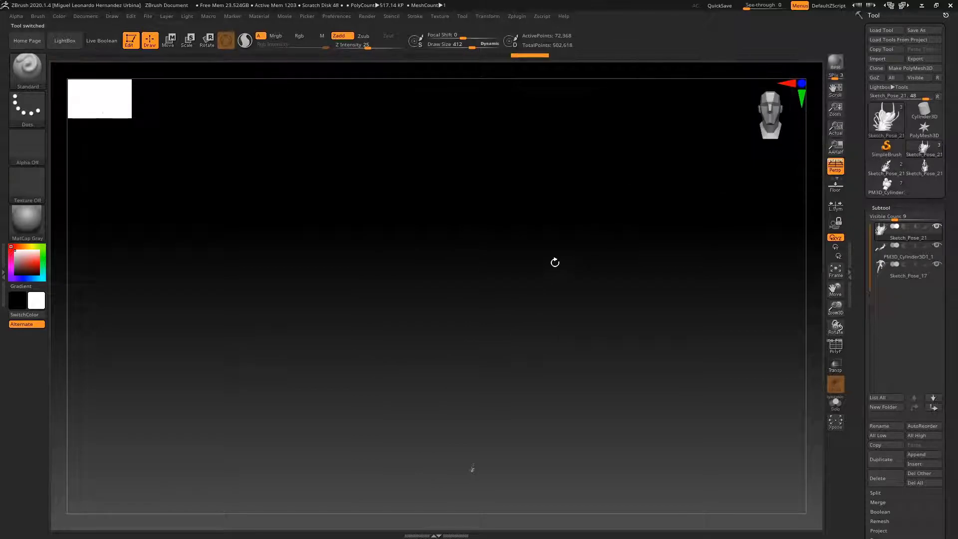
{"action": "left_click_drag", "start_coordinate": [565, 263], "coordinate": [591, 260]}
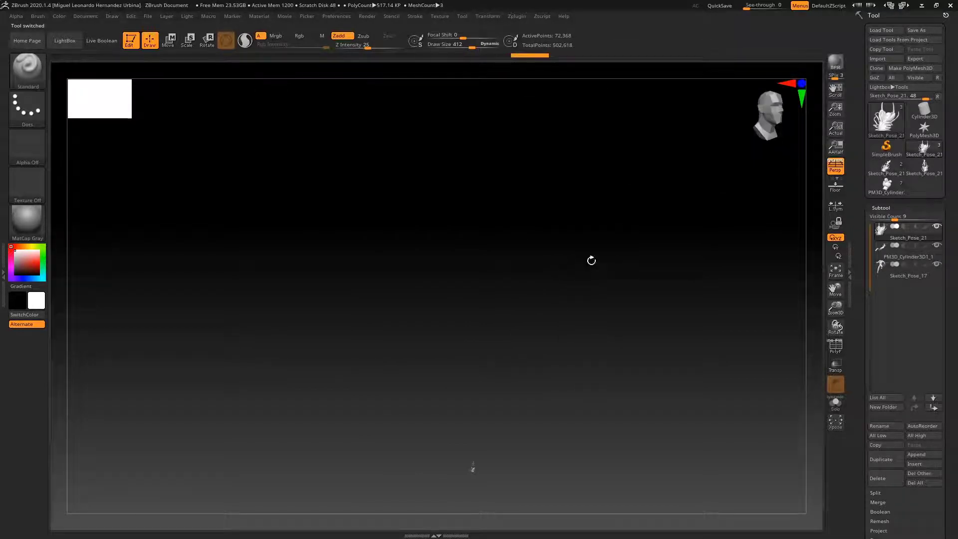
{"action": "left_click", "coordinate": [881, 248]}
{"action": "key", "text": "f"}
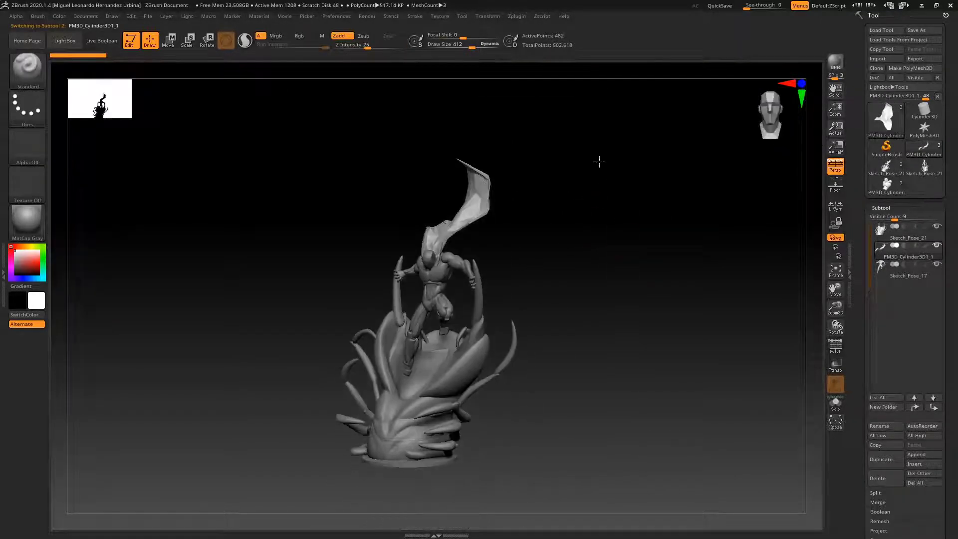
{"action": "mouse_move", "coordinate": [593, 261]}
{"action": "right_mouse_down", "text": "ctrl"}
{"action": "mouse_move", "coordinate": [541, 226]}
{"action": "mouse_move", "coordinate": [717, 248]}
{"action": "mouse_move", "coordinate": [802, 220]}
{"action": "mouse_move", "coordinate": [559, 250]}
{"action": "mouse_move", "coordinate": [437, 209]}
{"action": "right_mouse_up", "text": "ctrl"}
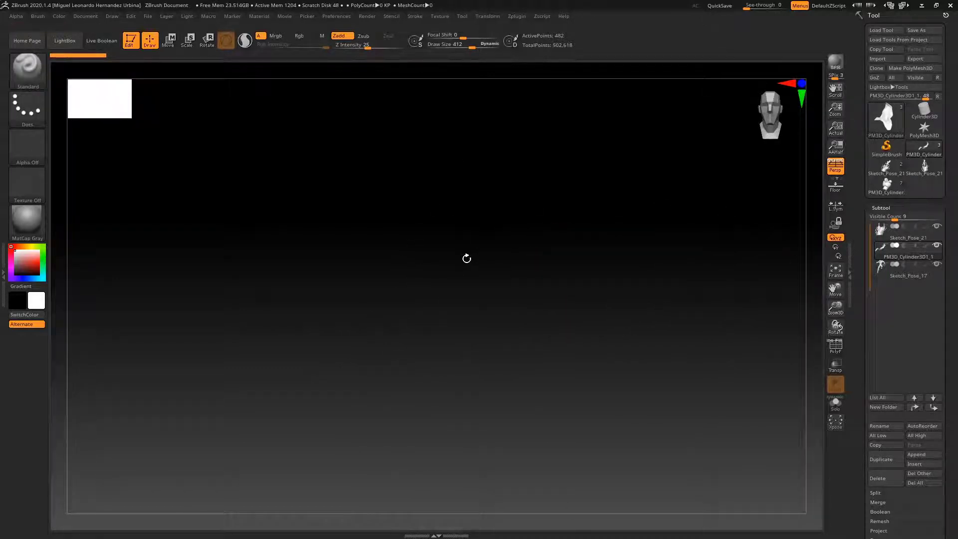
{"action": "key", "text": "f"}
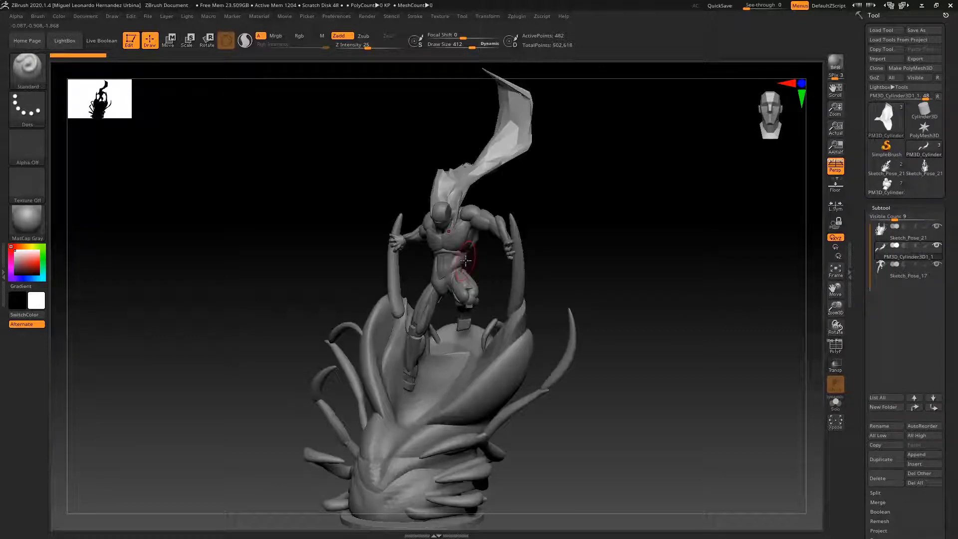
{"action": "right_click_drag", "start_coordinate": [585, 247], "coordinate": [479, 199], "text": "ctrl"}
Step: Make the Sketch_Pose_21 base the active subtool and review the base and whole figure from the front
{"action": "left_click", "coordinate": [883, 237]}
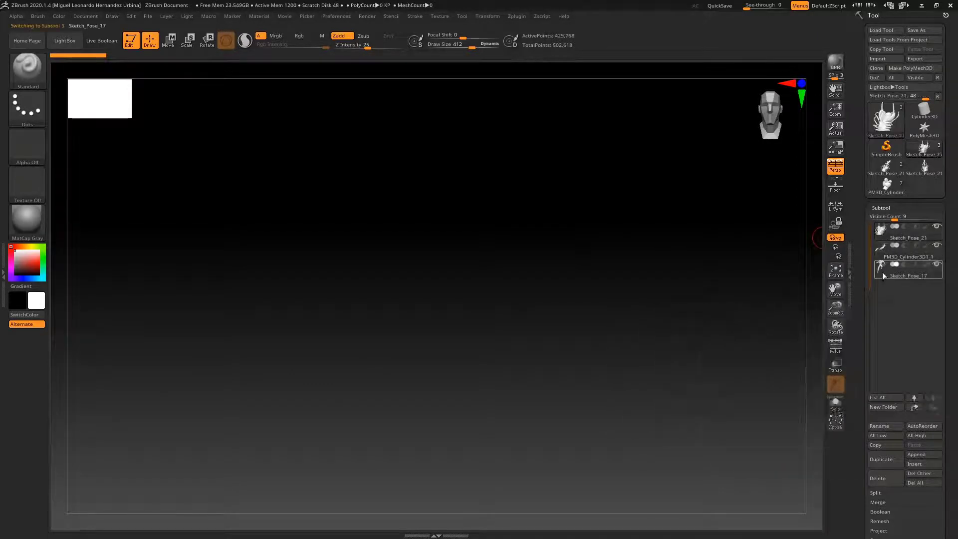
{"action": "key", "text": "f"}
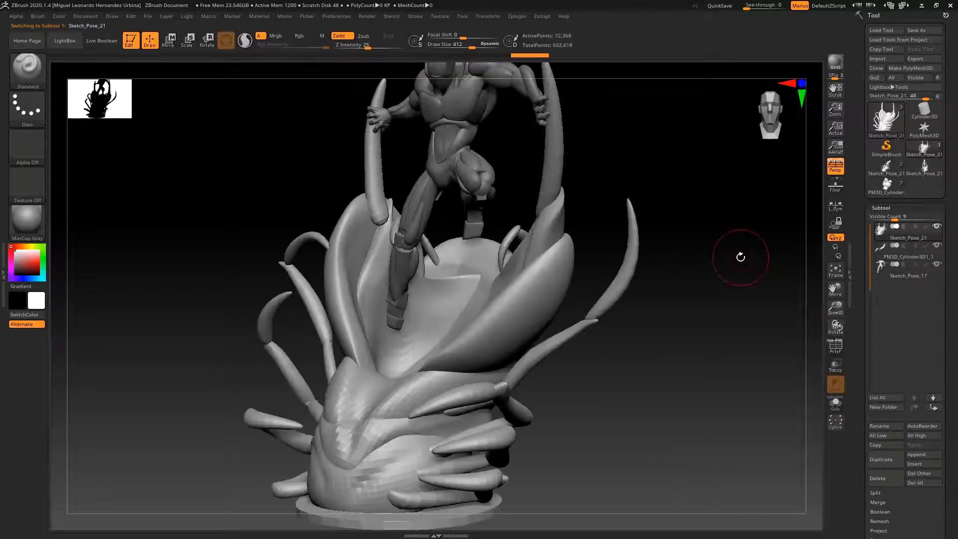
{"action": "right_click_drag", "start_coordinate": [696, 233], "coordinate": [645, 289], "text": "ctrl"}
{"action": "right_click_drag", "start_coordinate": [645, 280], "coordinate": [639, 231], "text": "ctrl"}
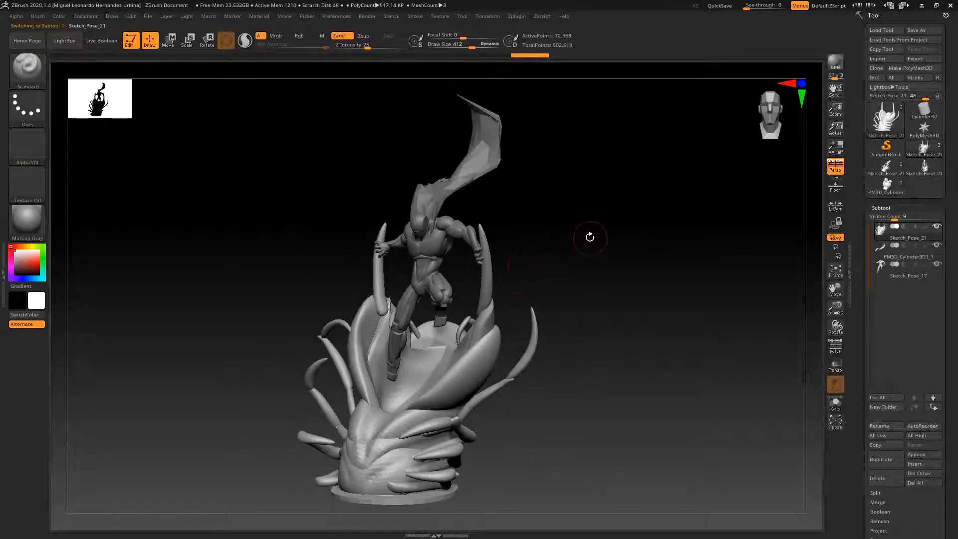
{"action": "right_click_drag", "start_coordinate": [625, 220], "coordinate": [585, 200], "text": "ctrl"}
{"action": "right_click_drag", "start_coordinate": [584, 201], "coordinate": [546, 169], "text": "alt"}
Step: In the Sketch_Pose_21_27Inches tool, try a 28 mm camera focal length and settle on 35 mm
{"action": "mouse_move", "coordinate": [923, 154]}
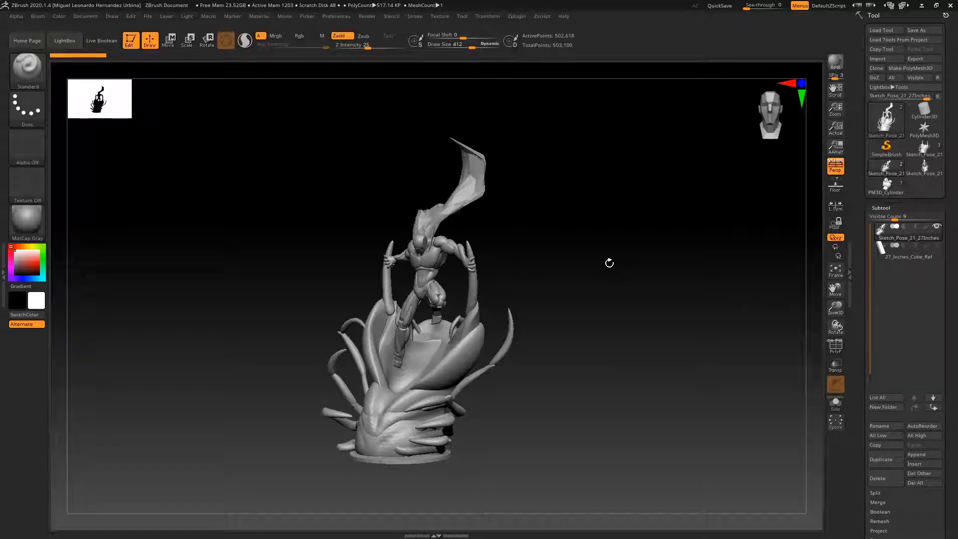
{"action": "left_click", "coordinate": [113, 17]}
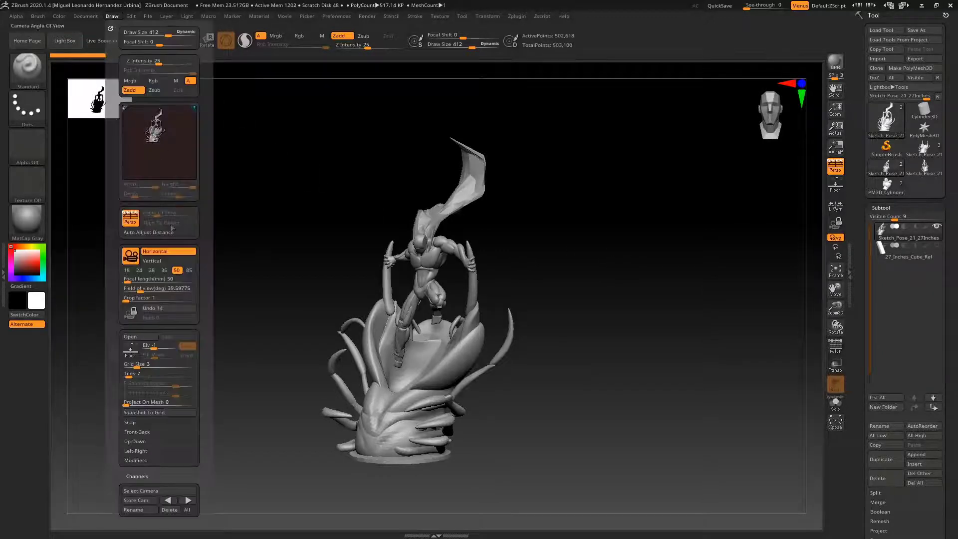
{"action": "left_click", "coordinate": [166, 270]}
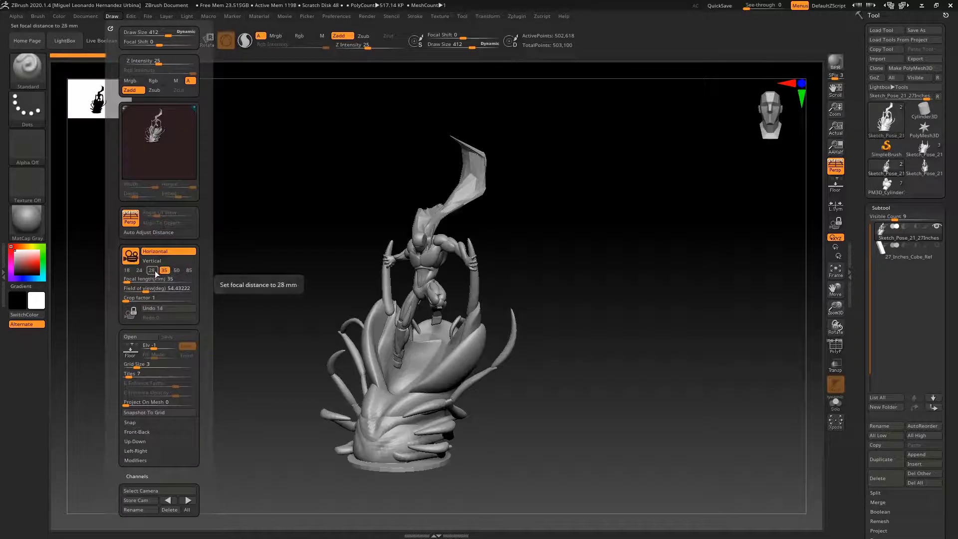
{"action": "left_click", "coordinate": [152, 272]}
{"action": "left_click", "coordinate": [166, 271]}
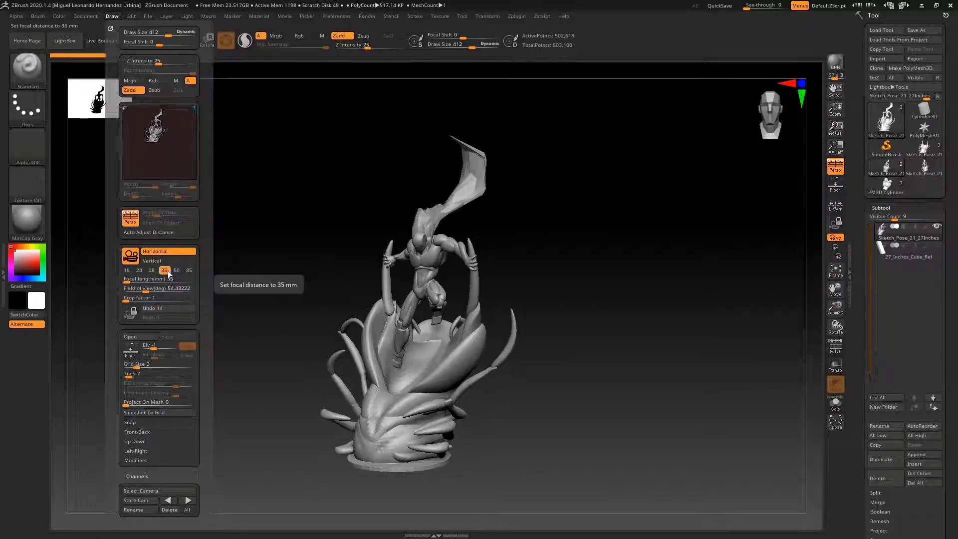
Step: Compare the perspective of the Sketch_Pose_21 tool with the Sketch_Pose_21_27Inches tool, ending on the 27-inch version in full view
{"action": "left_click", "coordinate": [925, 148]}
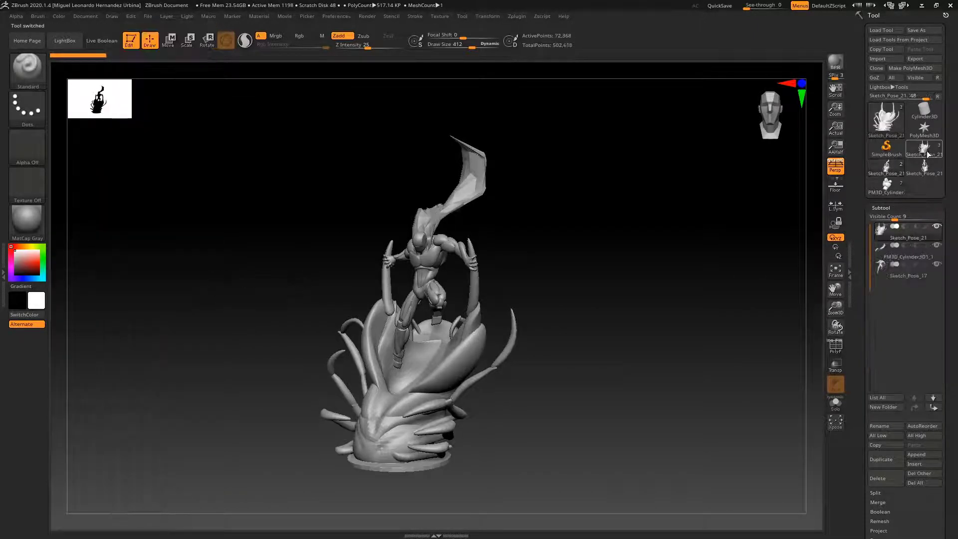
{"action": "left_click", "coordinate": [178, 272]}
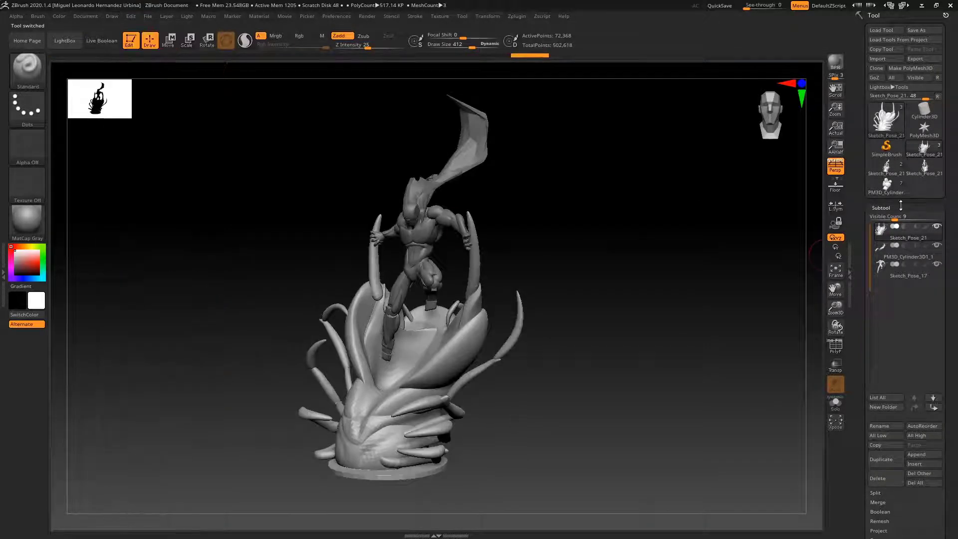
{"action": "left_click", "coordinate": [889, 169]}
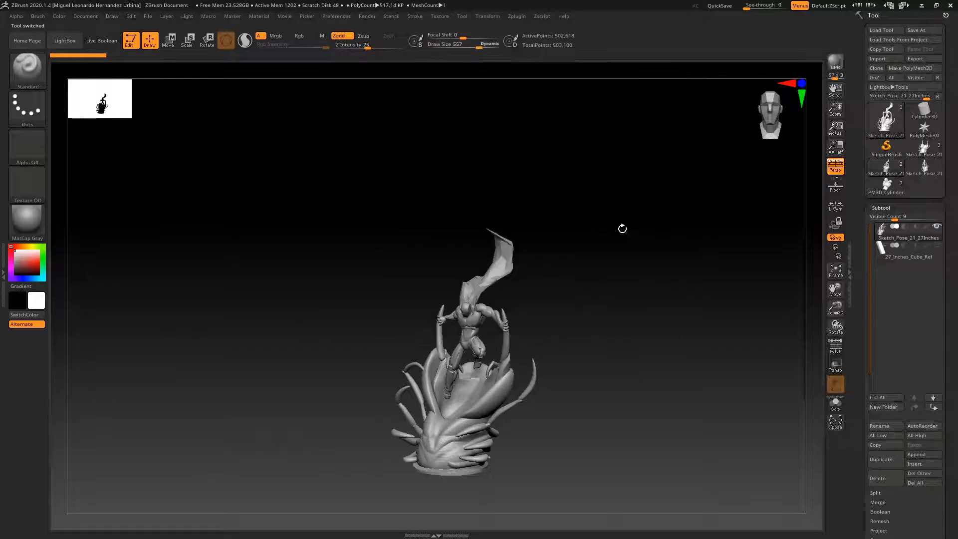
{"action": "right_click_drag", "start_coordinate": [622, 228], "coordinate": [582, 174], "text": "alt"}
{"action": "right_click_drag", "start_coordinate": [583, 175], "coordinate": [565, 223], "text": "ctrl"}
{"action": "right_click", "coordinate": [564, 223]}
{"action": "mouse_move", "coordinate": [591, 158]}
{"action": "right_mouse_down", "text": "alt"}
{"action": "mouse_move", "coordinate": [592, 195]}
{"action": "mouse_move", "coordinate": [580, 203]}
{"action": "mouse_move", "coordinate": [574, 184]}
{"action": "right_mouse_up", "text": "alt"}
{"action": "right_click", "coordinate": [573, 181]}
{"action": "left_click_drag", "start_coordinate": [573, 181], "coordinate": [592, 185]}
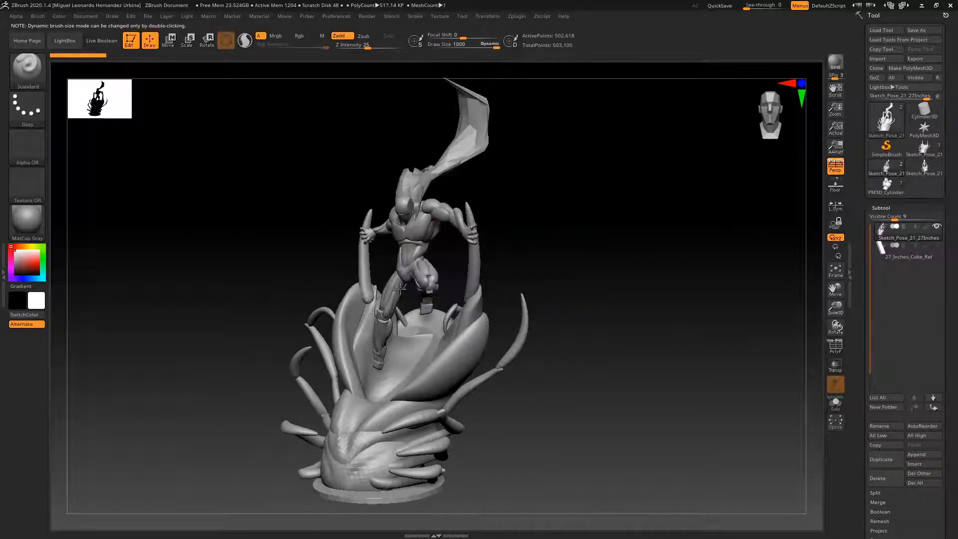
Step: Frame the figure's upper body and reduce the Standard brush's draw size to 19 for fine sculpting
{"action": "mouse_move", "coordinate": [404, 257]}
{"action": "right_mouse_down", "text": "ctrl"}
{"action": "mouse_move", "coordinate": [401, 282]}
{"action": "mouse_move", "coordinate": [388, 235]}
{"action": "mouse_move", "coordinate": [414, 212]}
{"action": "mouse_move", "coordinate": [444, 245]}
{"action": "mouse_move", "coordinate": [437, 234]}
{"action": "mouse_move", "coordinate": [456, 220]}
{"action": "mouse_move", "coordinate": [412, 211]}
{"action": "mouse_move", "coordinate": [418, 183]}
{"action": "mouse_move", "coordinate": [440, 187]}
{"action": "mouse_move", "coordinate": [477, 228]}
{"action": "right_mouse_up", "text": "ctrl"}
{"action": "right_click", "coordinate": [478, 228]}
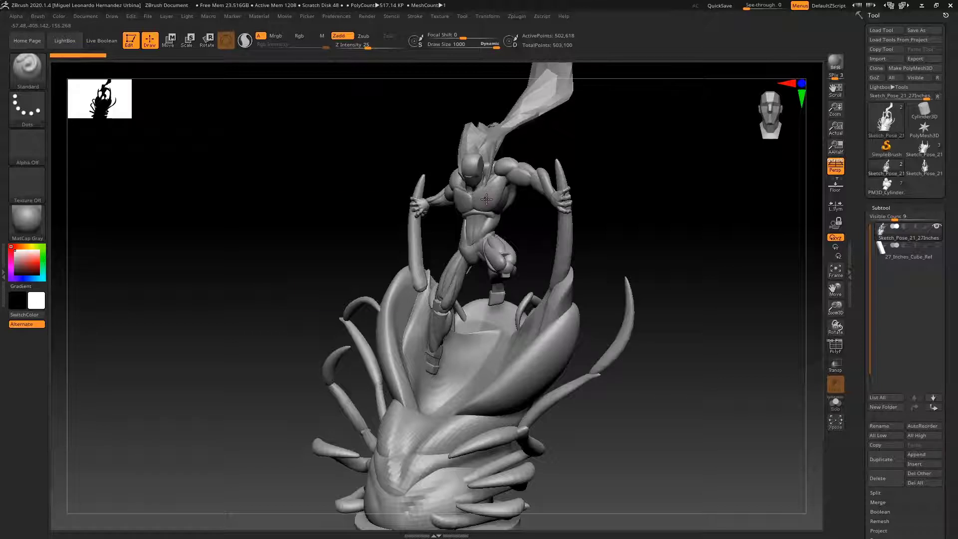
{"action": "key", "text": "space"}
{"action": "key", "text": "space"}
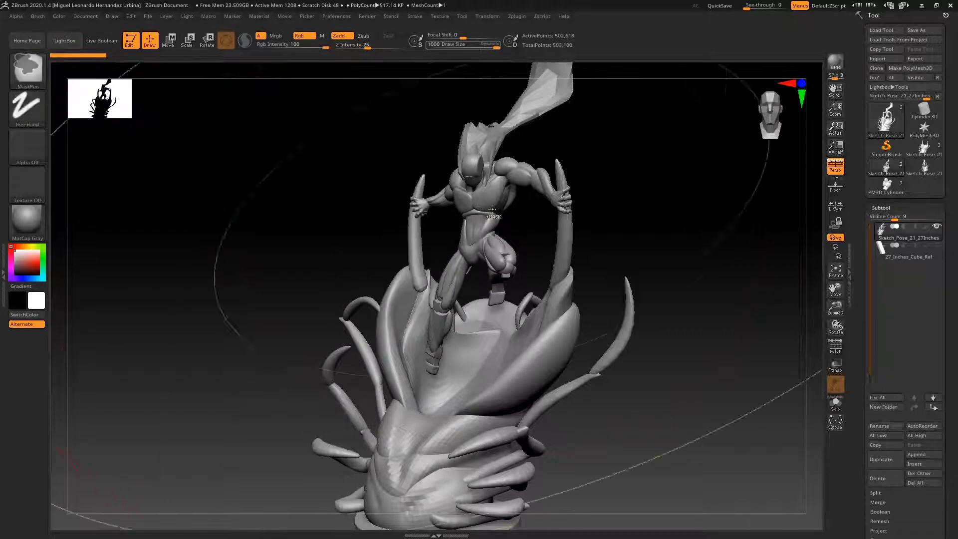
{"action": "mouse_move", "coordinate": [504, 214]}
{"action": "right_mouse_down", "text": "ctrl"}
{"action": "mouse_move", "coordinate": [539, 212]}
{"action": "mouse_move", "coordinate": [483, 177]}
{"action": "mouse_move", "coordinate": [539, 294]}
{"action": "right_mouse_up", "text": "ctrl"}
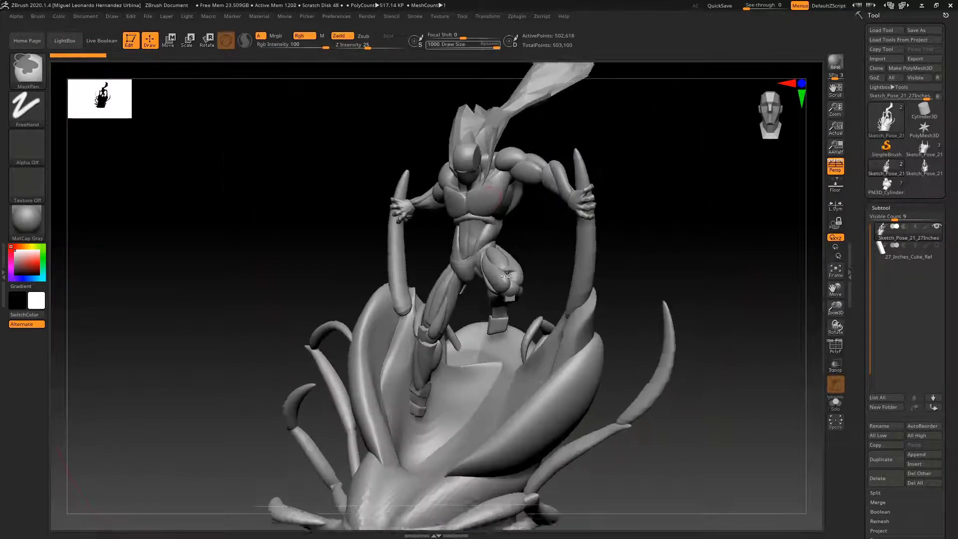
{"action": "left_click_drag", "start_coordinate": [495, 45], "coordinate": [438, 45]}
Step: Sculpt test strokes along both chest muscles of the figure with the Standard brush
{"action": "mouse_move", "coordinate": [479, 150]}
{"action": "right_mouse_down", "text": "ctrl"}
{"action": "mouse_move", "coordinate": [518, 188]}
{"action": "mouse_move", "coordinate": [433, 182]}
{"action": "mouse_move", "coordinate": [510, 189]}
{"action": "right_mouse_up", "text": "ctrl"}
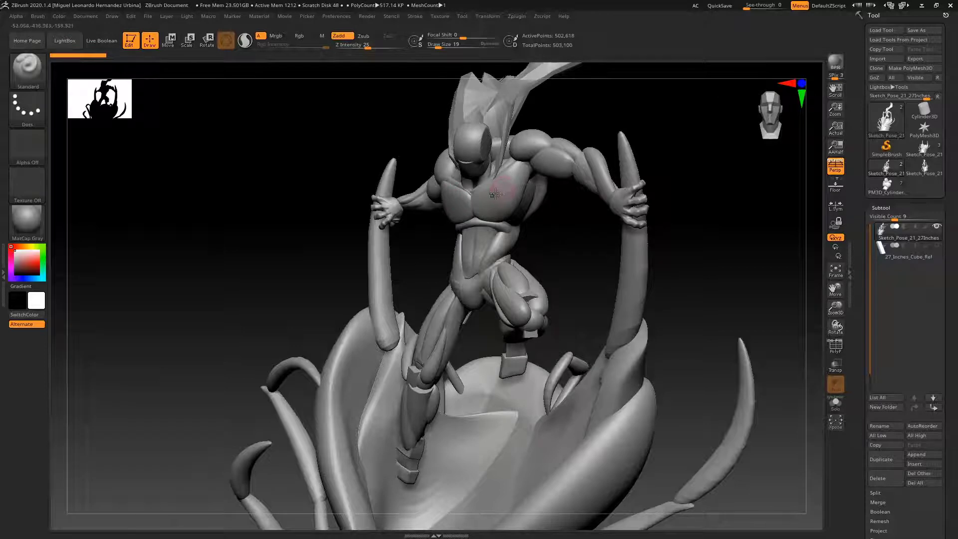
{"action": "key", "text": "space"}
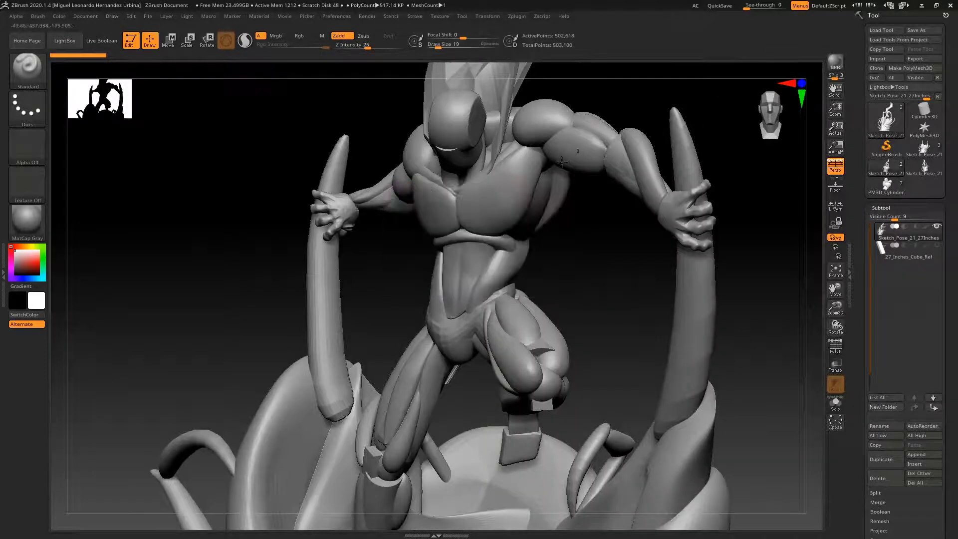
{"action": "key", "text": "space"}
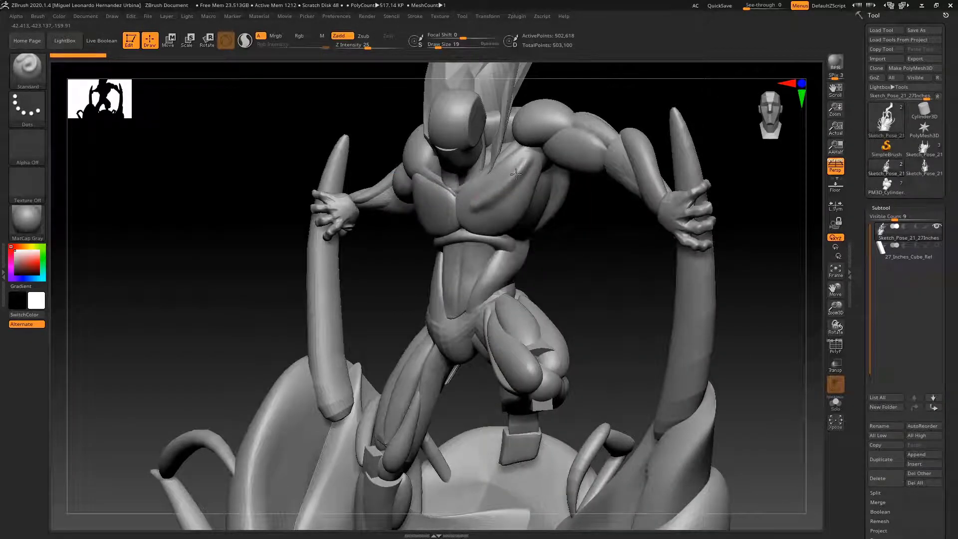
{"action": "key", "text": "ctrl"}
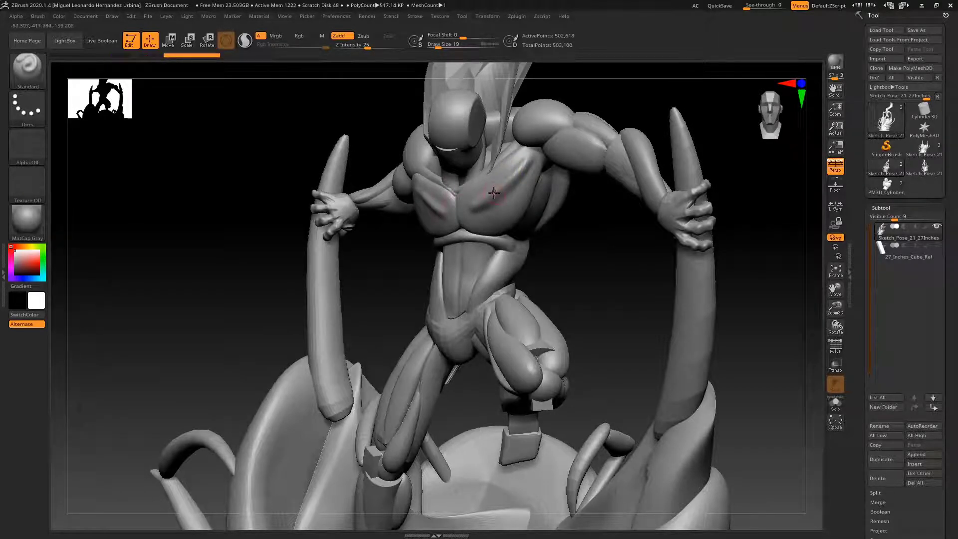
Step: Sculpt several closely spaced test strokes across the chest muscle beside the raised arm with the Standard brush at draw size 19
{"action": "right_click_drag", "start_coordinate": [492, 188], "coordinate": [485, 246], "text": "ctrl"}
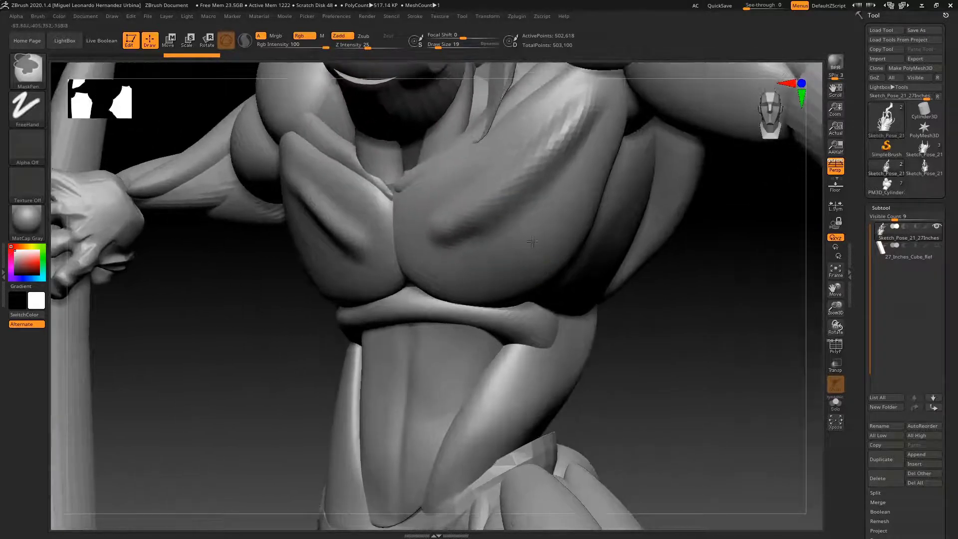
{"action": "mouse_move", "coordinate": [485, 246]}
{"action": "left_mouse_down"}
{"action": "mouse_move", "coordinate": [587, 183]}
{"action": "mouse_move", "coordinate": [514, 240]}
{"action": "mouse_move", "coordinate": [414, 263]}
{"action": "left_mouse_up"}
{"action": "mouse_move", "coordinate": [573, 229]}
{"action": "left_mouse_down"}
{"action": "mouse_move", "coordinate": [490, 273]}
{"action": "mouse_move", "coordinate": [417, 272]}
{"action": "left_mouse_up"}
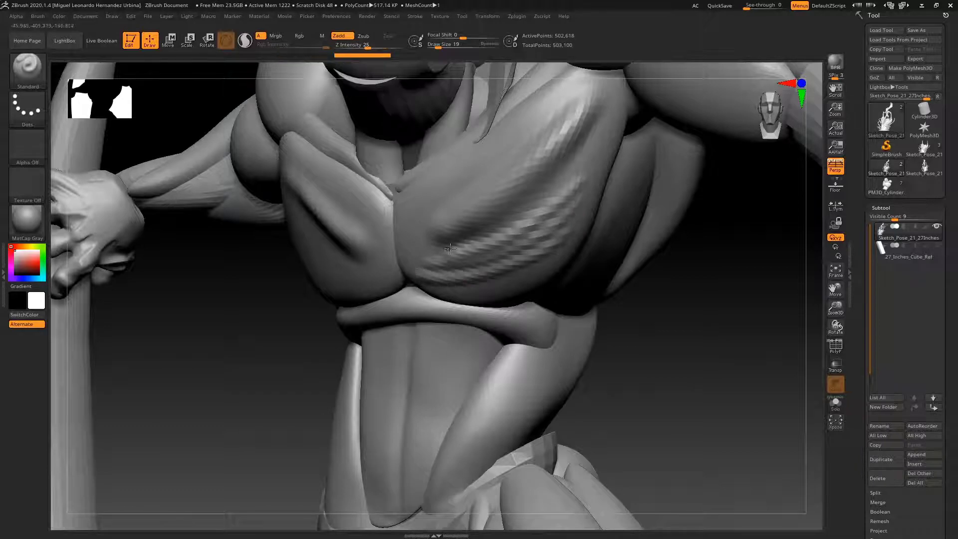
{"action": "left_click_drag", "start_coordinate": [436, 213], "coordinate": [557, 149]}
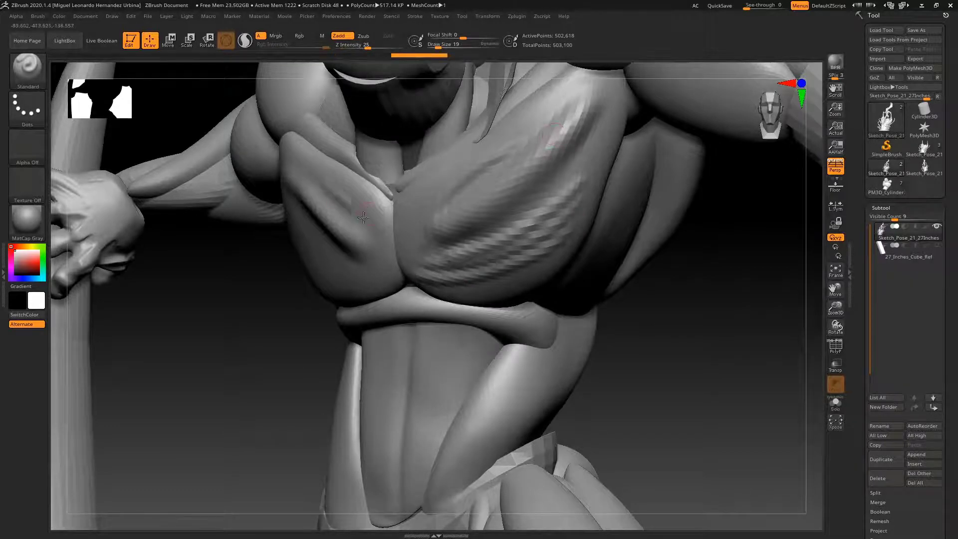
Step: Turn on dynamic brush sizing with draw size 789 and sculpt test strokes across the chest and down the abdomen
{"action": "key", "text": "space"}
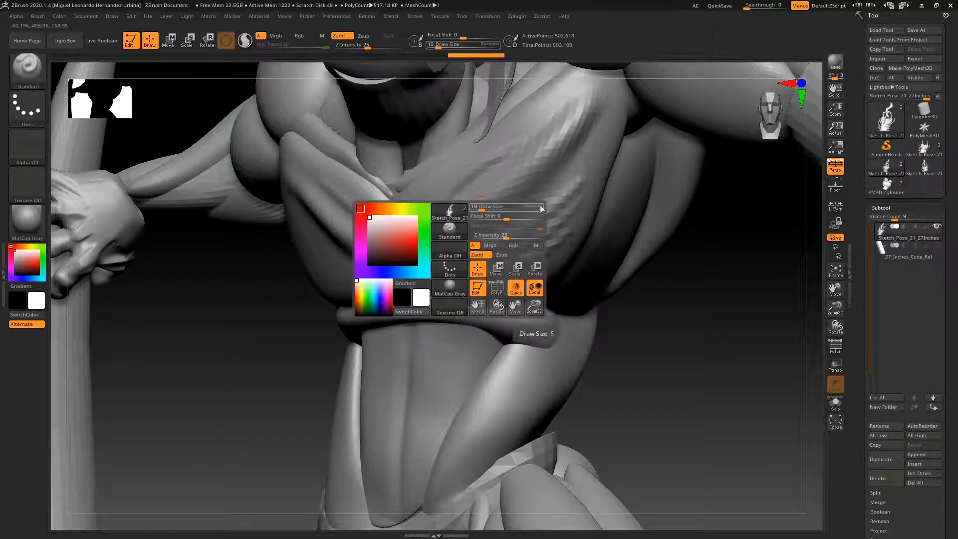
{"action": "key", "text": "space"}
{"action": "left_click_drag", "start_coordinate": [542, 208], "coordinate": [597, 209]}
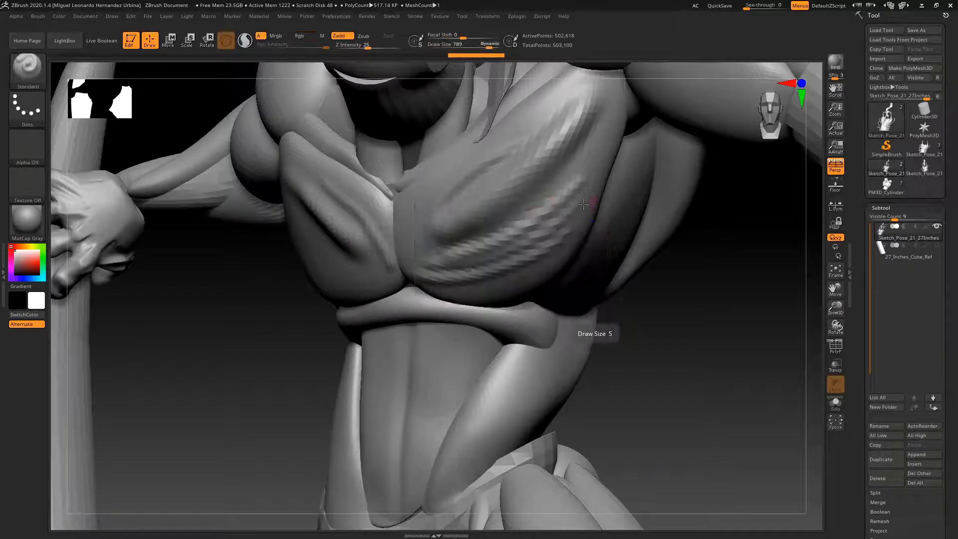
{"action": "left_click_drag", "start_coordinate": [409, 220], "coordinate": [503, 158]}
{"action": "left_click_drag", "start_coordinate": [421, 331], "coordinate": [412, 430]}
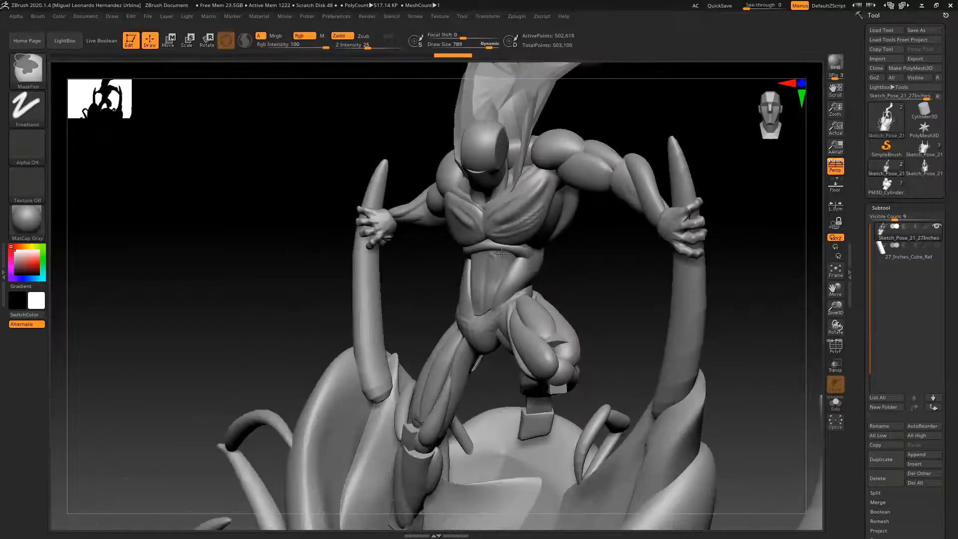
Step: Examine the brush strokes on the torso, both from a full view of the statue and close up
{"action": "mouse_move", "coordinate": [499, 279]}
{"action": "left_mouse_down"}
{"action": "mouse_move", "coordinate": [535, 266]}
{"action": "mouse_move", "coordinate": [507, 285]}
{"action": "mouse_move", "coordinate": [506, 273]}
{"action": "mouse_move", "coordinate": [509, 284]}
{"action": "left_mouse_up"}
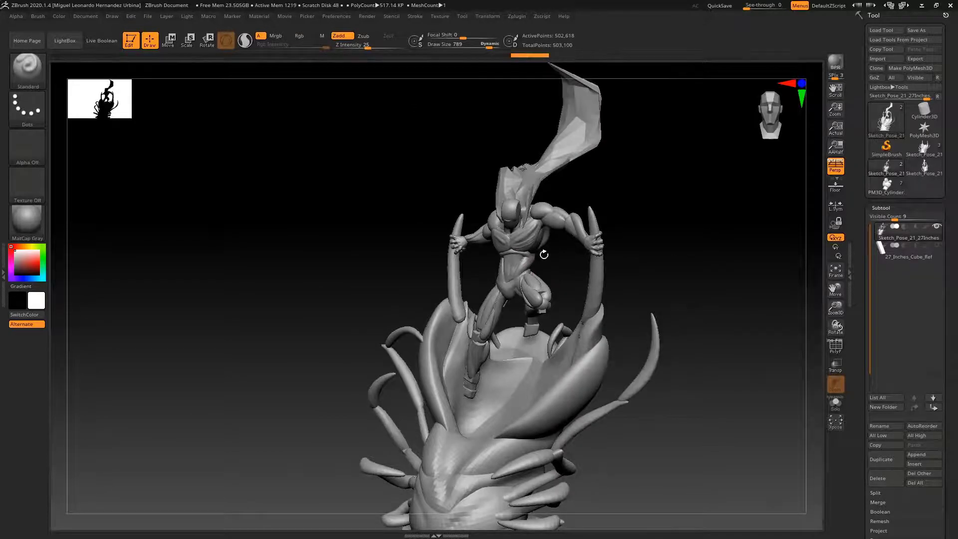
{"action": "mouse_move", "coordinate": [544, 255]}
{"action": "right_mouse_down", "text": "alt"}
{"action": "mouse_move", "coordinate": [488, 263]}
{"action": "mouse_move", "coordinate": [492, 295]}
{"action": "right_mouse_up", "text": "alt"}
{"action": "left_click_drag", "start_coordinate": [450, 270], "coordinate": [423, 299]}
{"action": "right_click_drag", "start_coordinate": [439, 292], "coordinate": [454, 322], "text": "ctrl"}
{"action": "left_click_drag", "start_coordinate": [446, 280], "coordinate": [432, 283]}
{"action": "right_click_drag", "start_coordinate": [457, 324], "coordinate": [464, 373], "text": "ctrl"}
{"action": "right_click_drag", "start_coordinate": [452, 240], "coordinate": [451, 282], "text": "ctrl"}
{"action": "mouse_move", "coordinate": [458, 235]}
{"action": "left_mouse_down"}
{"action": "mouse_move", "coordinate": [376, 279]}
{"action": "mouse_move", "coordinate": [357, 312]}
{"action": "left_mouse_up"}
{"action": "right_click_drag", "start_coordinate": [491, 315], "coordinate": [511, 227], "text": "ctrl"}
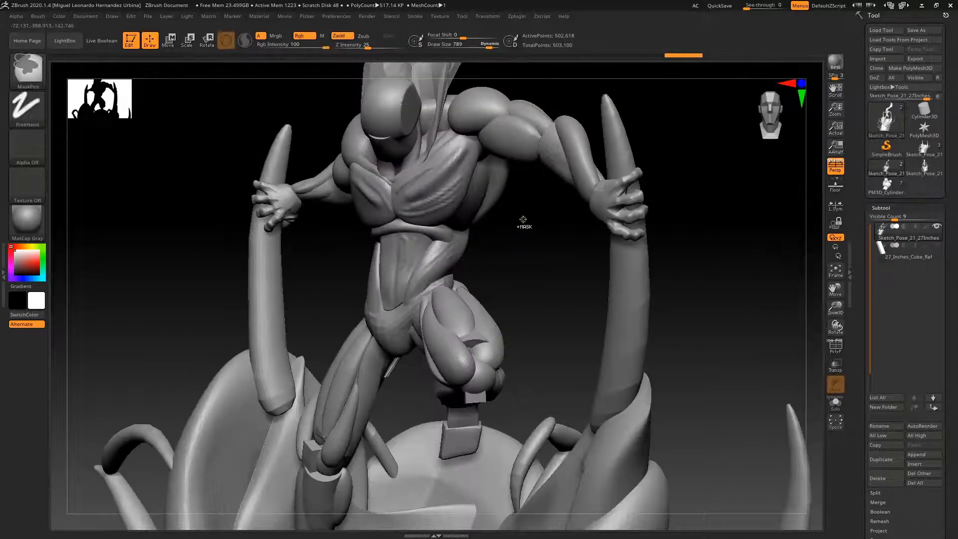
Step: Undo the test strokes on the figure's chest and abdomen
{"action": "key", "text": "ctrl+z"}
{"action": "key", "text": "ctrl+z"}
{"action": "key", "text": "ctrl+z"}
{"action": "key", "text": "ctrl+z"}
{"action": "key", "text": "ctrl+z"}
{"action": "key", "text": "ctrl+z"}
{"action": "key", "text": "ctrl+z"}
{"action": "key", "text": "ctrl+z"}
{"action": "key", "text": "ctrl+z"}
{"action": "key", "text": "ctrl+z"}
{"action": "key", "text": "ctrl+z"}
{"action": "key", "text": "ctrl+z"}
{"action": "key", "text": "ctrl+z"}
{"action": "key", "text": "ctrl+z"}
{"action": "key", "text": "ctrl+z"}
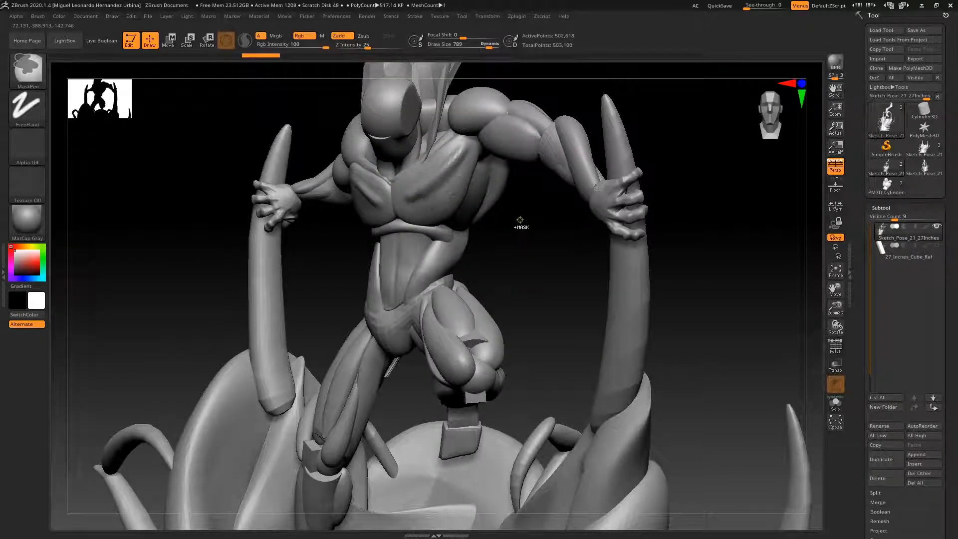
{"action": "key", "text": "ctrl+z"}
Step: Reduce the draw size to 51 and compare the brush against the figure at close and full views
{"action": "right_click_drag", "start_coordinate": [469, 308], "coordinate": [441, 241], "text": "ctrl"}
{"action": "key", "text": "space"}
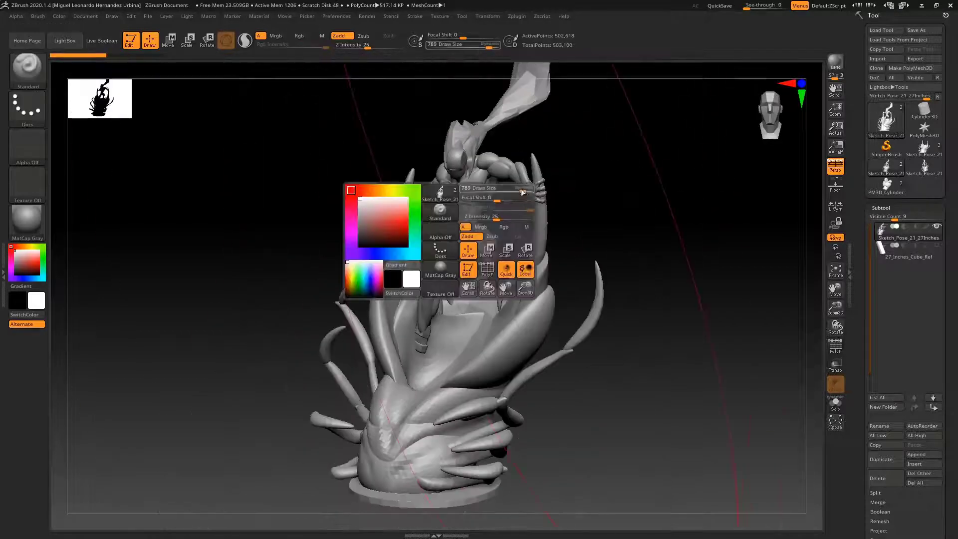
{"action": "left_click_drag", "start_coordinate": [485, 195], "coordinate": [477, 195]}
{"action": "right_click_drag", "start_coordinate": [481, 145], "coordinate": [491, 180], "text": "ctrl"}
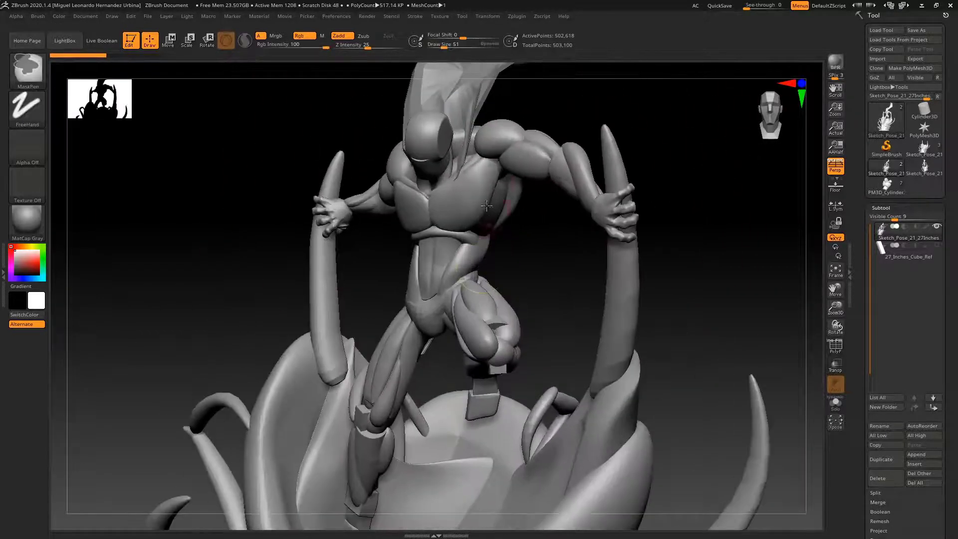
{"action": "key", "text": "shift"}
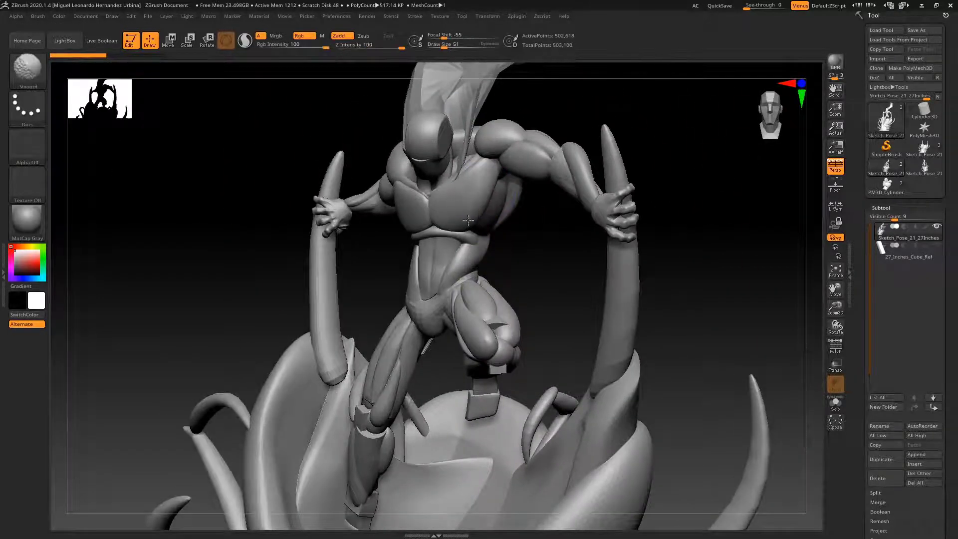
{"action": "key", "text": "f"}
{"action": "mouse_move", "coordinate": [574, 171]}
{"action": "left_mouse_down"}
{"action": "mouse_move", "coordinate": [665, 193]}
{"action": "mouse_move", "coordinate": [574, 193]}
{"action": "left_mouse_up"}
{"action": "mouse_move", "coordinate": [525, 193]}
{"action": "right_mouse_down", "text": "ctrl"}
{"action": "mouse_move", "coordinate": [503, 230]}
{"action": "mouse_move", "coordinate": [501, 270]}
{"action": "right_mouse_up", "text": "ctrl"}
{"action": "mouse_move", "coordinate": [599, 189]}
{"action": "right_mouse_down", "text": "ctrl"}
{"action": "mouse_move", "coordinate": [566, 189]}
{"action": "mouse_move", "coordinate": [581, 212]}
{"action": "right_mouse_up", "text": "ctrl"}
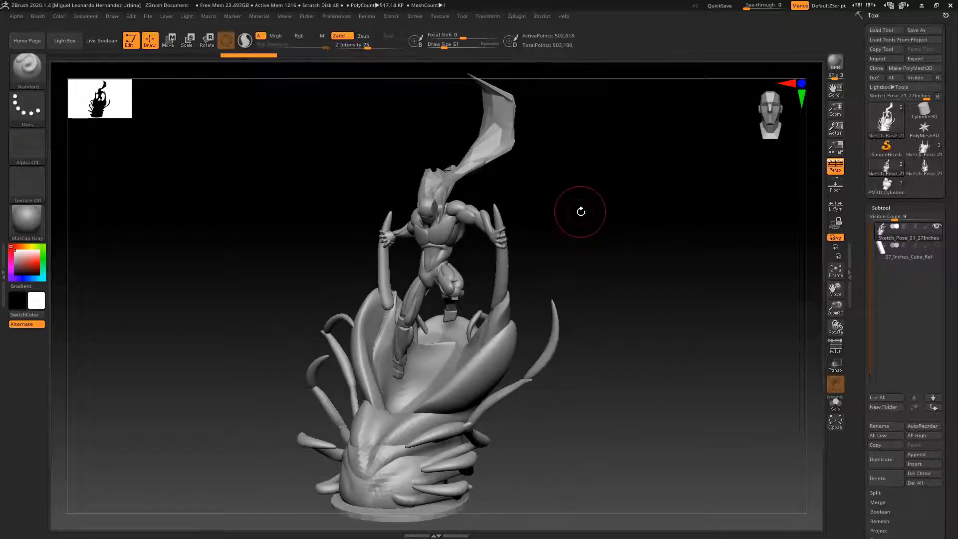
{"action": "mouse_move", "coordinate": [471, 244]}
{"action": "right_mouse_down", "text": "ctrl"}
{"action": "mouse_move", "coordinate": [467, 205]}
{"action": "mouse_move", "coordinate": [443, 252]}
{"action": "right_mouse_up", "text": "ctrl"}
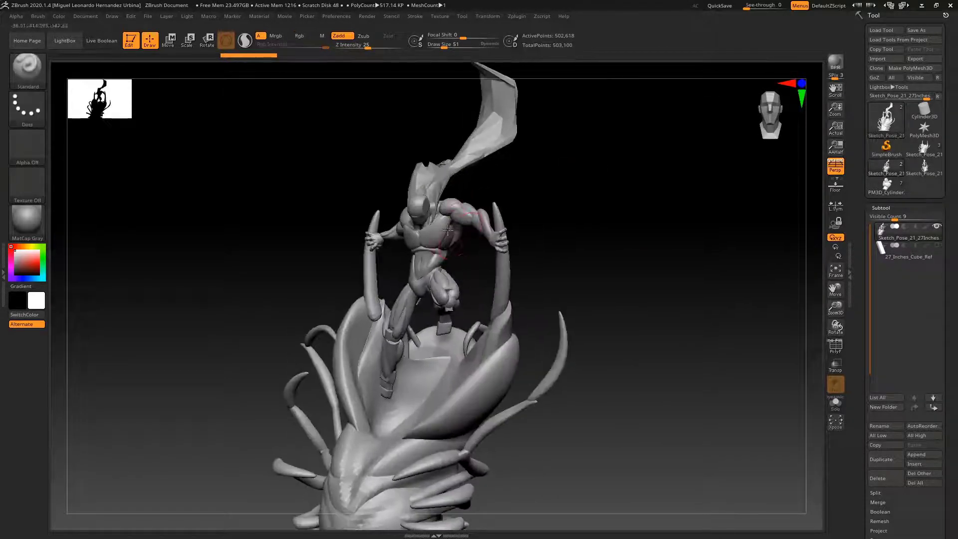
Step: Turn on dynamic brush sizing and set the draw size to 856 for the figure's upper body
{"action": "key", "text": "space"}
{"action": "left_click_drag", "start_coordinate": [445, 232], "coordinate": [428, 235]}
{"action": "mouse_move", "coordinate": [430, 220]}
{"action": "right_mouse_down", "text": "ctrl"}
{"action": "mouse_move", "coordinate": [430, 239]}
{"action": "mouse_move", "coordinate": [461, 222]}
{"action": "right_mouse_up", "text": "ctrl"}
{"action": "key", "text": "space"}
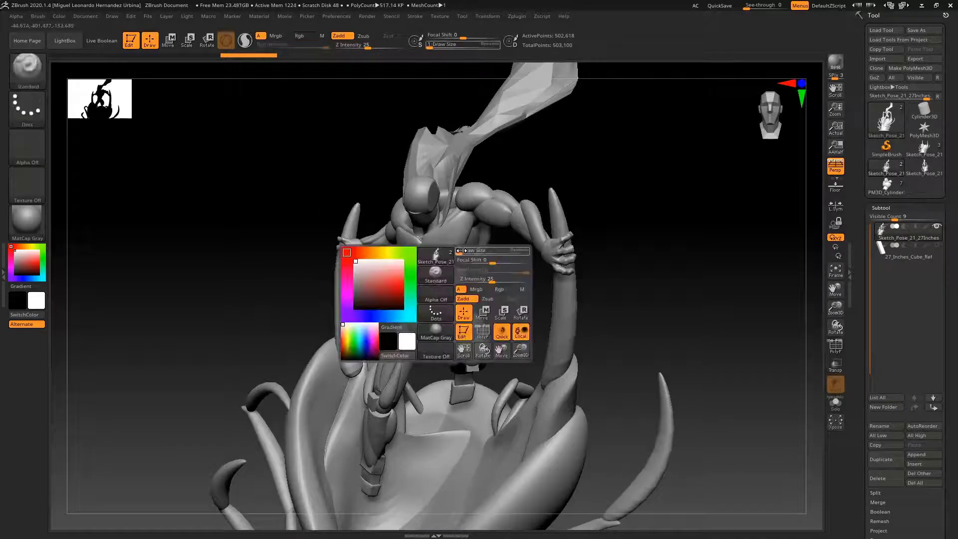
{"action": "left_click_drag", "start_coordinate": [514, 254], "coordinate": [529, 254]}
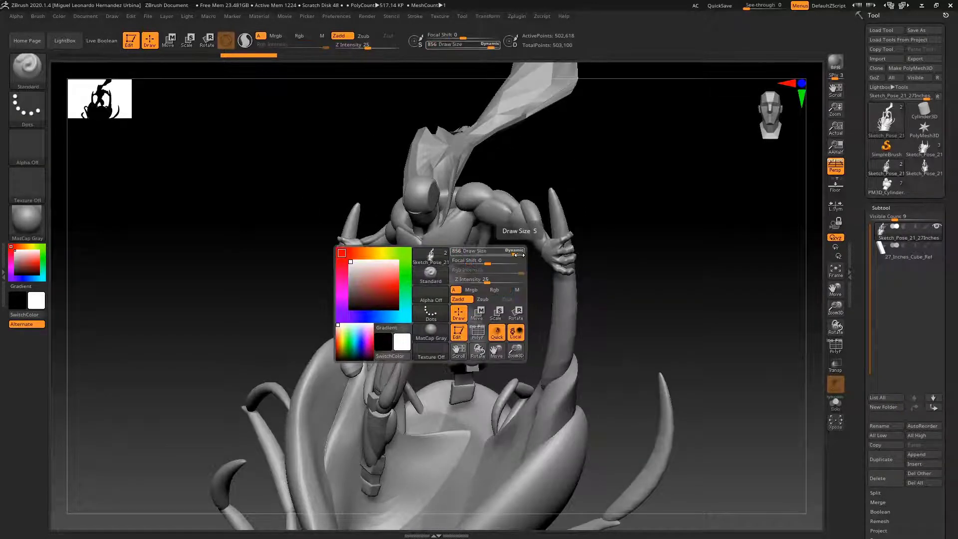
Step: Test dynamic brush scaling close up on the figure's chest and turn dynamic sizing off
{"action": "mouse_move", "coordinate": [431, 229]}
{"action": "right_mouse_down", "text": "ctrl"}
{"action": "mouse_move", "coordinate": [402, 229]}
{"action": "mouse_move", "coordinate": [484, 226]}
{"action": "mouse_move", "coordinate": [483, 258]}
{"action": "mouse_move", "coordinate": [495, 260]}
{"action": "right_mouse_up", "text": "ctrl"}
{"action": "key", "text": "space"}
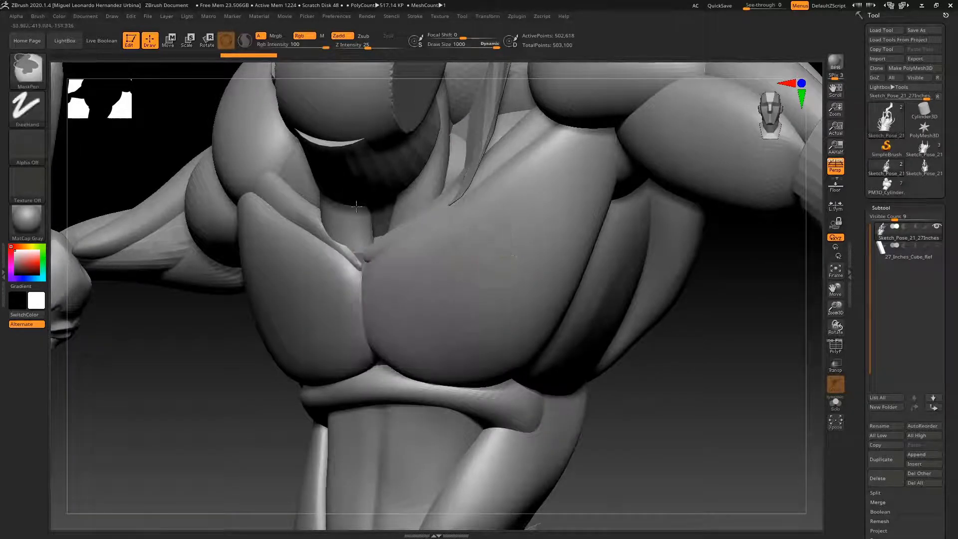
{"action": "right_click_drag", "start_coordinate": [497, 259], "coordinate": [489, 241], "text": "ctrl"}
{"action": "key", "text": "space"}
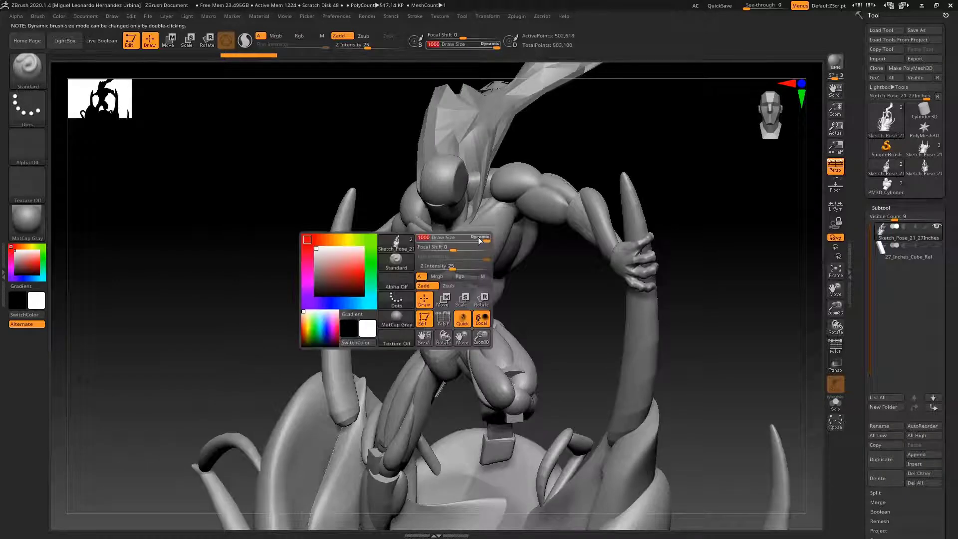
{"action": "right_click_drag", "start_coordinate": [457, 212], "coordinate": [519, 261], "text": "ctrl"}
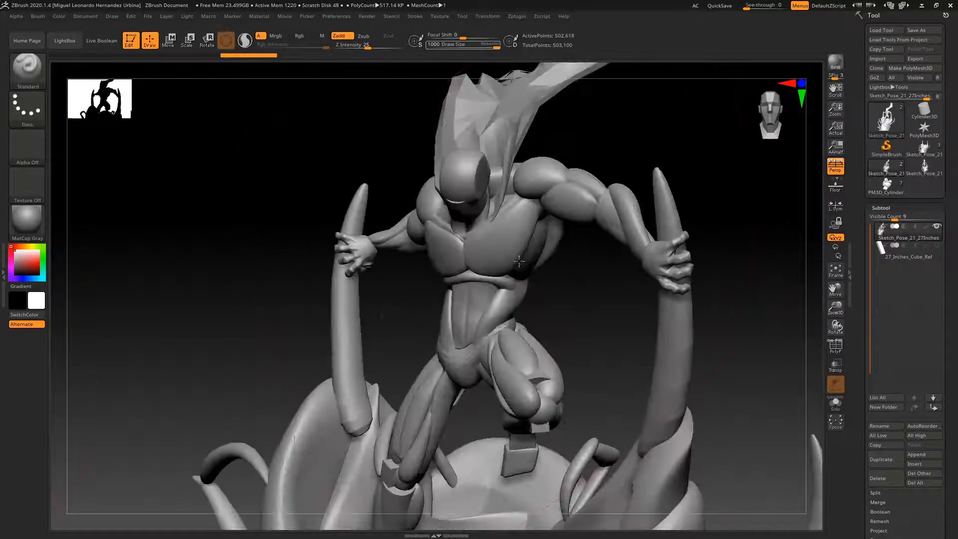
{"action": "right_click_drag", "start_coordinate": [543, 211], "coordinate": [412, 201], "text": "ctrl"}
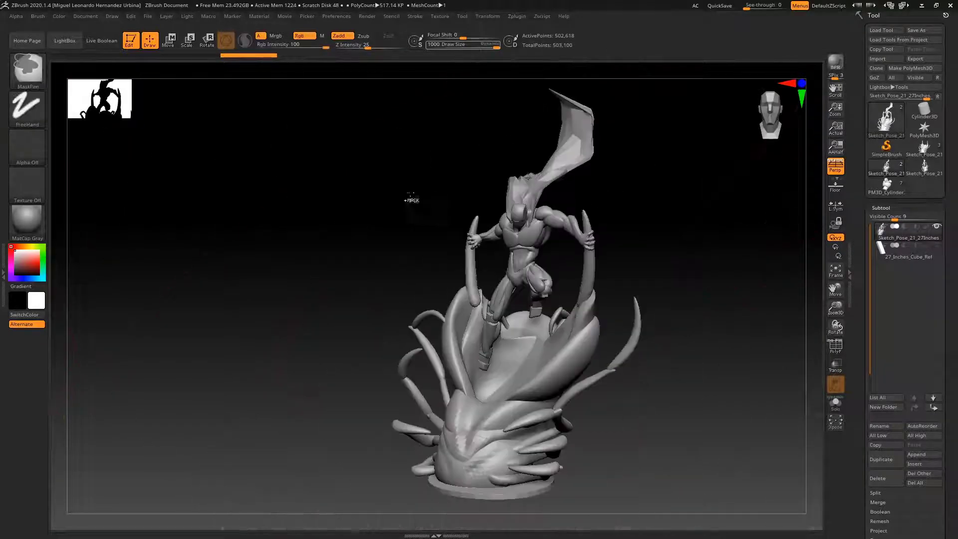
Step: Set the draw size to 65 and turn dynamic brush sizing on
{"action": "right_click_drag", "start_coordinate": [557, 212], "coordinate": [424, 214]}
{"action": "key", "text": "space"}
{"action": "left_click_drag", "start_coordinate": [420, 215], "coordinate": [418, 215]}
{"action": "mouse_move", "coordinate": [418, 215]}
{"action": "right_mouse_down"}
{"action": "mouse_move", "coordinate": [469, 217]}
{"action": "mouse_move", "coordinate": [475, 237]}
{"action": "mouse_move", "coordinate": [399, 215]}
{"action": "mouse_move", "coordinate": [494, 257]}
{"action": "mouse_move", "coordinate": [409, 214]}
{"action": "mouse_move", "coordinate": [487, 230]}
{"action": "right_mouse_up"}
{"action": "key", "text": "space"}
{"action": "left_click_drag", "start_coordinate": [485, 227], "coordinate": [490, 226]}
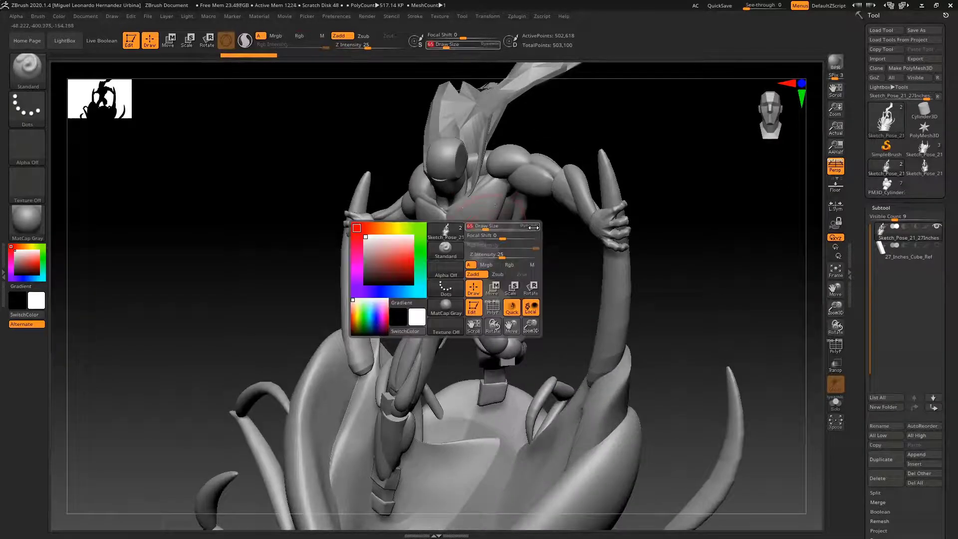
{"action": "mouse_move", "coordinate": [644, 212]}
{"action": "right_mouse_down", "text": "ctrl"}
{"action": "mouse_move", "coordinate": [588, 188]}
{"action": "mouse_move", "coordinate": [533, 198]}
{"action": "mouse_move", "coordinate": [589, 212]}
{"action": "right_mouse_up", "text": "ctrl"}
Step: Check the statue's polygroups in the polyframe view and split the Sketch_Pose_21_27Inches subtool into separate subtools by group
{"action": "key", "text": "shift+f"}
{"action": "key", "text": "shift+f"}
{"action": "key", "text": "shift+f"}
{"action": "key", "text": "shift+f"}
{"action": "left_click", "coordinate": [884, 207]}
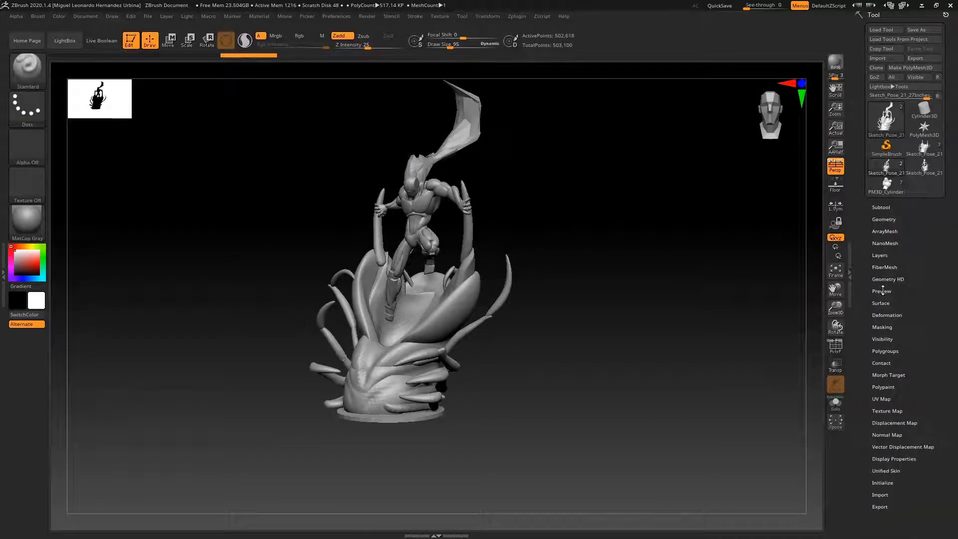
{"action": "left_click", "coordinate": [881, 208]}
{"action": "left_click", "coordinate": [876, 493]}
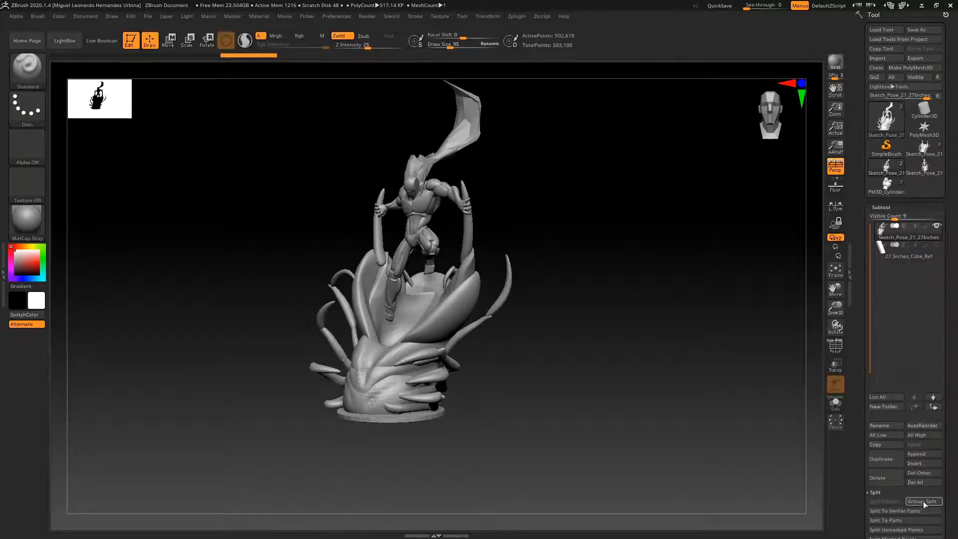
{"action": "left_click", "coordinate": [924, 503]}
{"action": "left_click", "coordinate": [791, 522]}
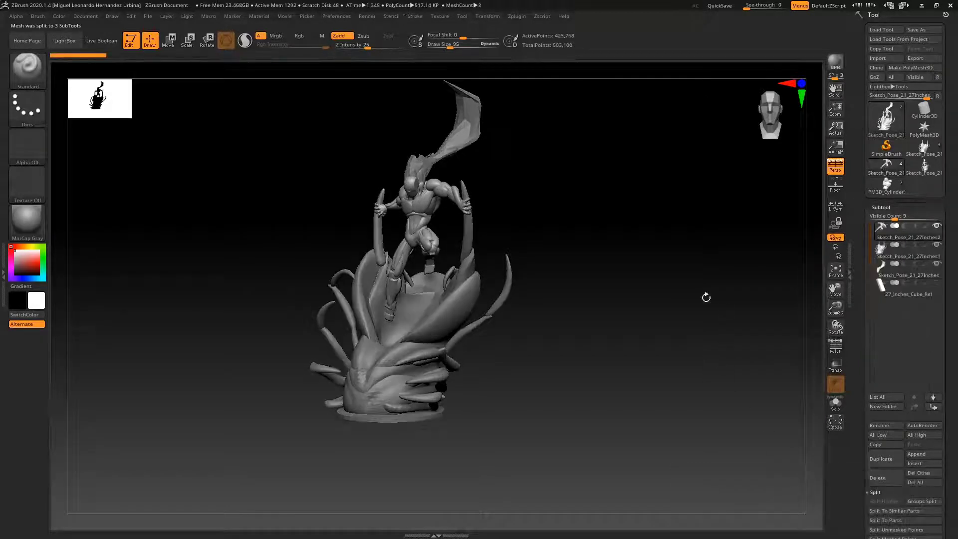
Step: Set the DynaMesh SubProjection to 0 for the separated figure subtool
{"action": "left_click_drag", "start_coordinate": [678, 261], "coordinate": [479, 387], "text": "ctrl"}
{"action": "right_click_drag", "start_coordinate": [573, 248], "coordinate": [537, 314], "text": "ctrl"}
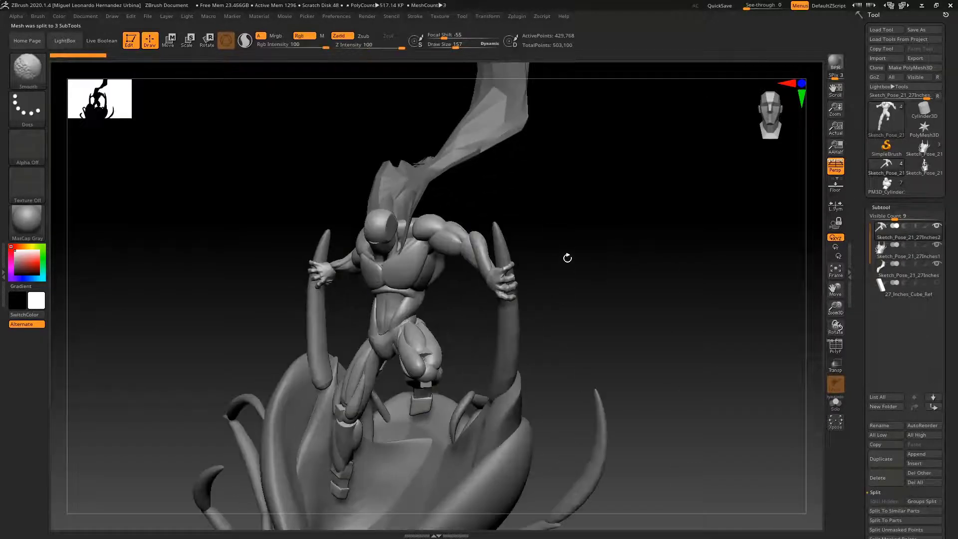
{"action": "right_click_drag", "start_coordinate": [567, 259], "coordinate": [588, 237], "text": "ctrl"}
{"action": "right_click", "coordinate": [523, 300]}
{"action": "left_click", "coordinate": [580, 250]}
{"action": "right_click_drag", "start_coordinate": [631, 283], "coordinate": [642, 215], "text": "alt"}
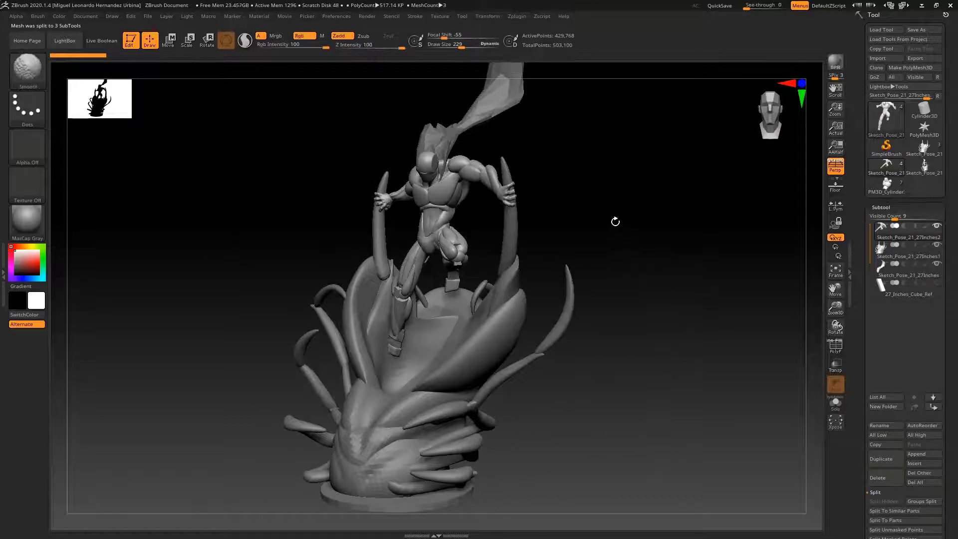
{"action": "left_click", "coordinate": [879, 206]}
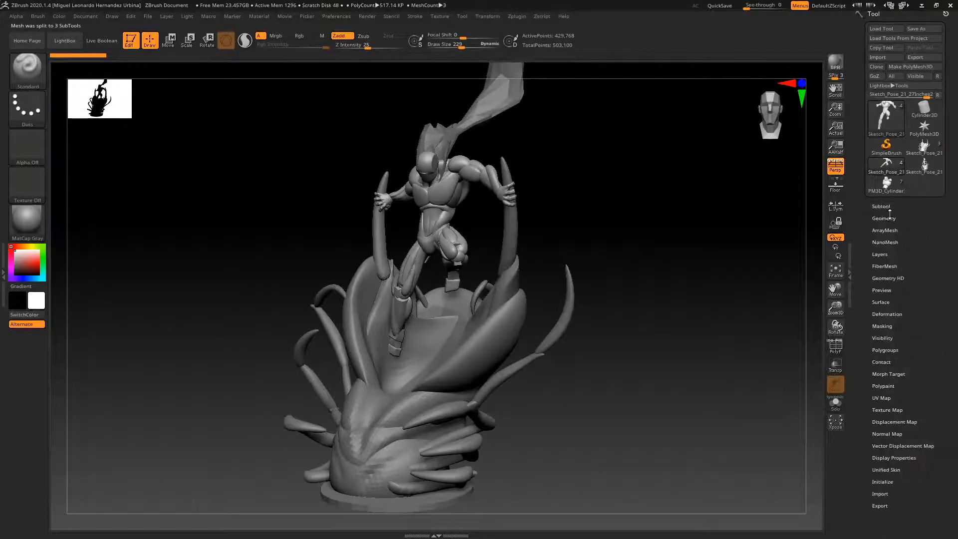
{"action": "left_click", "coordinate": [884, 218]}
{"action": "left_click", "coordinate": [881, 352]}
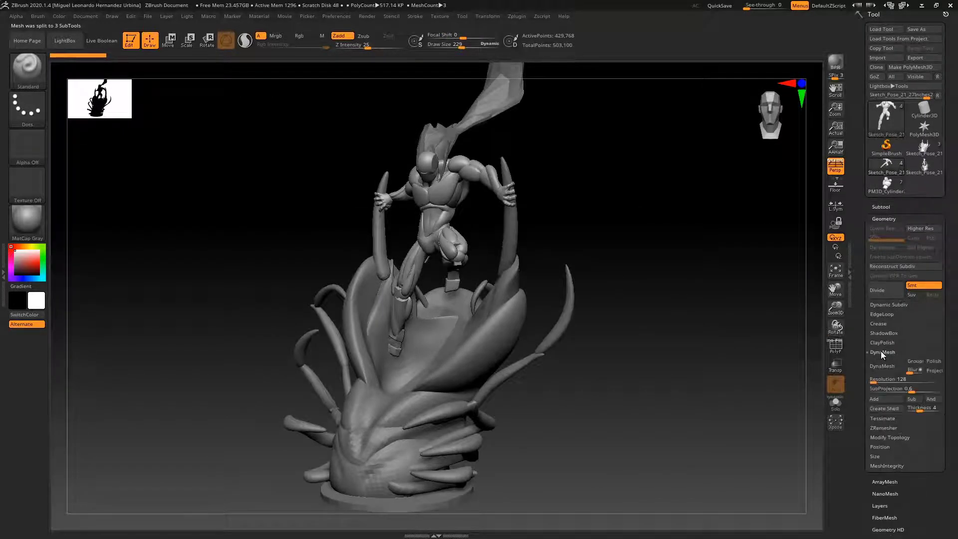
{"action": "left_click_drag", "start_coordinate": [902, 392], "coordinate": [871, 392]}
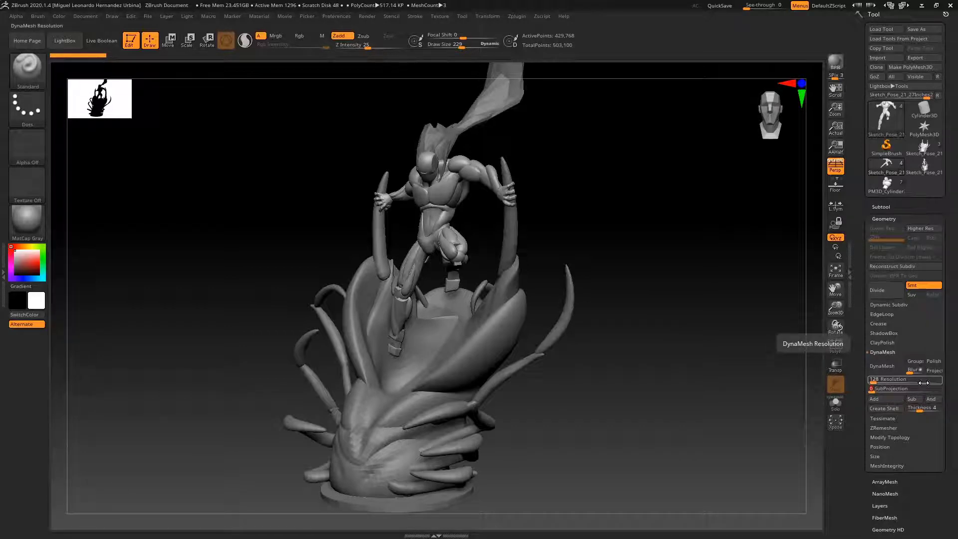
Step: Lower the figure's DynaMesh resolution to 8
{"action": "mouse_move", "coordinate": [468, 231]}
{"action": "right_mouse_down", "text": "ctrl"}
{"action": "mouse_move", "coordinate": [500, 280]}
{"action": "mouse_move", "coordinate": [563, 266]}
{"action": "mouse_move", "coordinate": [529, 230]}
{"action": "mouse_move", "coordinate": [528, 266]}
{"action": "mouse_move", "coordinate": [543, 248]}
{"action": "mouse_move", "coordinate": [597, 242]}
{"action": "mouse_move", "coordinate": [604, 203]}
{"action": "mouse_move", "coordinate": [497, 207]}
{"action": "mouse_move", "coordinate": [479, 244]}
{"action": "right_mouse_up", "text": "ctrl"}
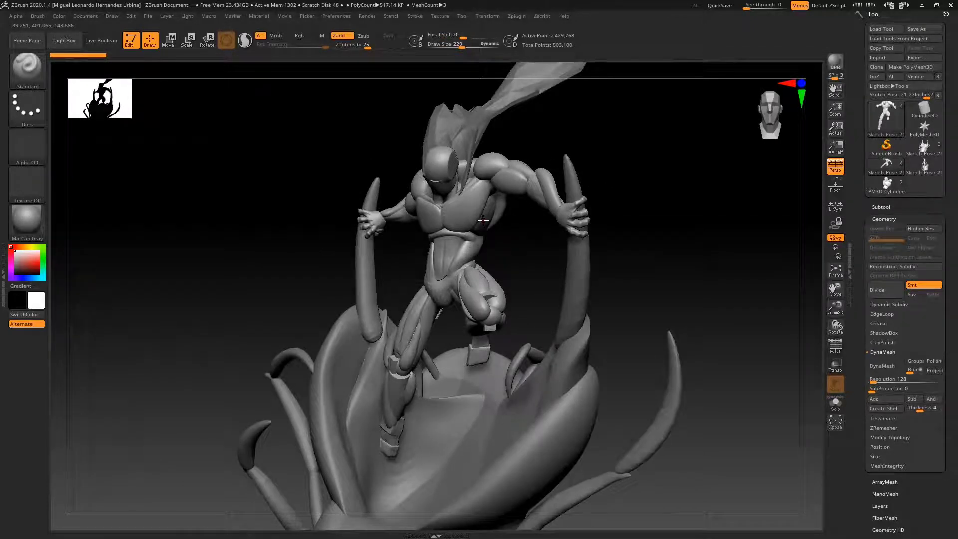
{"action": "mouse_move", "coordinate": [529, 272]}
{"action": "right_mouse_down", "text": "ctrl"}
{"action": "mouse_move", "coordinate": [528, 287]}
{"action": "mouse_move", "coordinate": [507, 242]}
{"action": "mouse_move", "coordinate": [585, 250]}
{"action": "mouse_move", "coordinate": [758, 330]}
{"action": "right_mouse_up", "text": "ctrl"}
{"action": "right_click", "coordinate": [585, 250]}
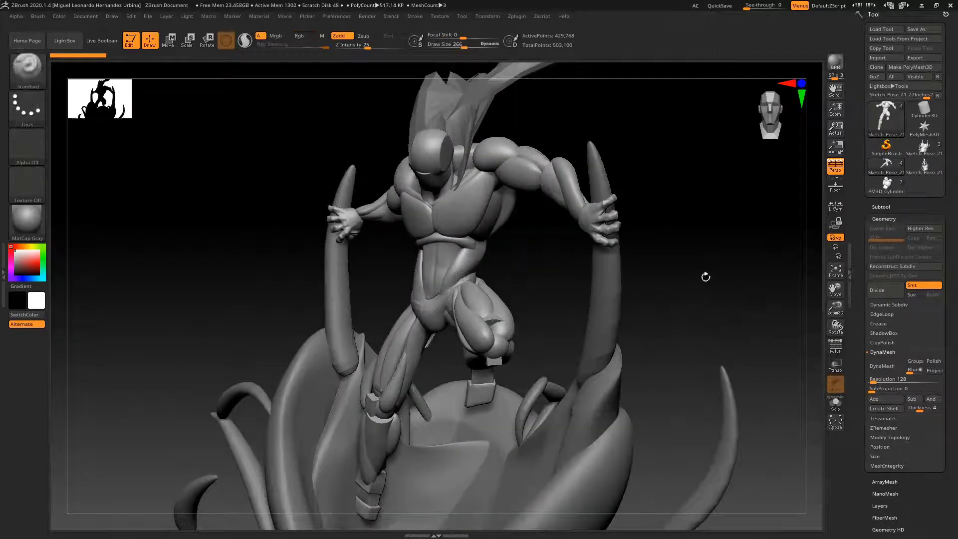
{"action": "mouse_move", "coordinate": [706, 276]}
{"action": "right_mouse_down", "text": "ctrl"}
{"action": "mouse_move", "coordinate": [669, 261]}
{"action": "mouse_move", "coordinate": [670, 291]}
{"action": "right_mouse_up", "text": "ctrl"}
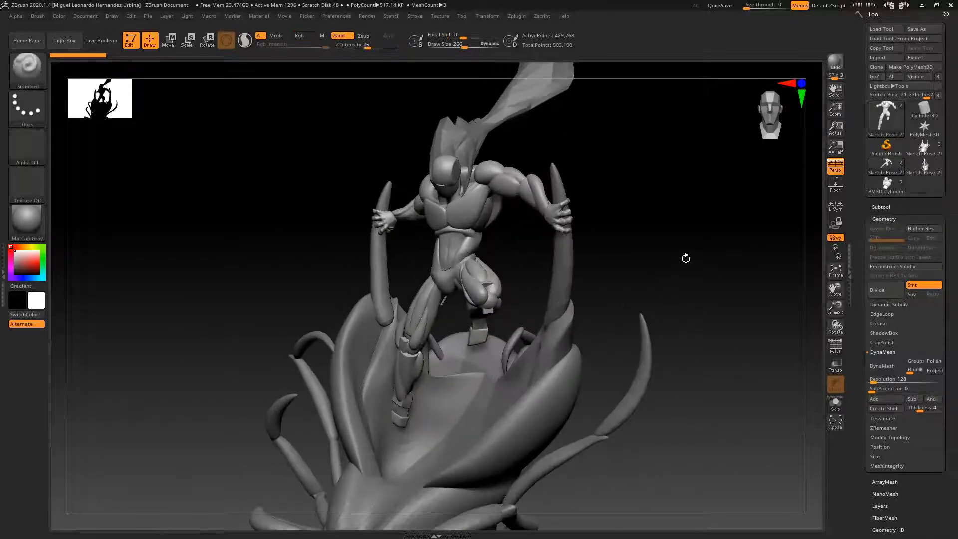
{"action": "mouse_move", "coordinate": [684, 259]}
{"action": "right_mouse_down", "text": "ctrl"}
{"action": "mouse_move", "coordinate": [650, 236]}
{"action": "mouse_move", "coordinate": [612, 259]}
{"action": "mouse_move", "coordinate": [602, 225]}
{"action": "right_mouse_up", "text": "ctrl"}
{"action": "right_click", "coordinate": [604, 237]}
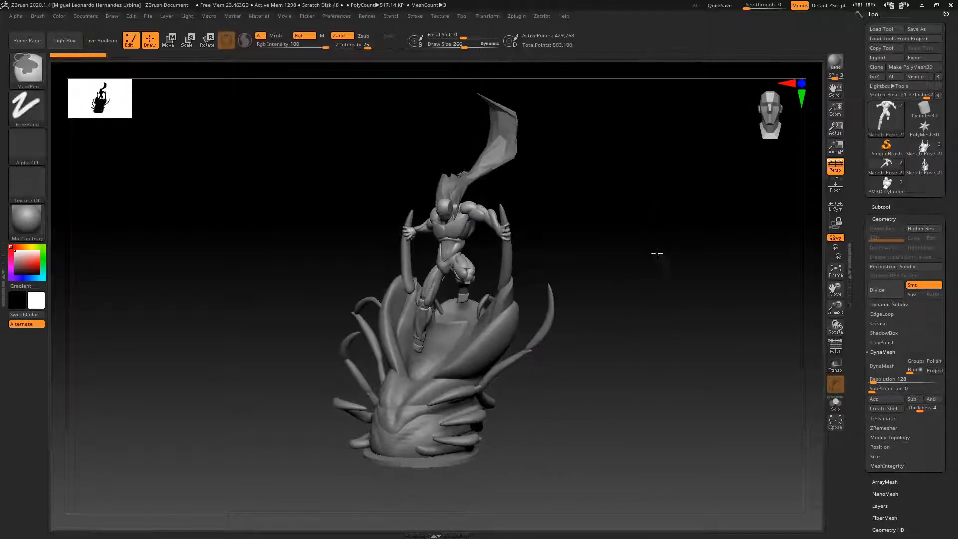
{"action": "right_click_drag", "start_coordinate": [657, 253], "coordinate": [666, 279], "text": "ctrl"}
{"action": "left_click", "coordinate": [872, 383]}
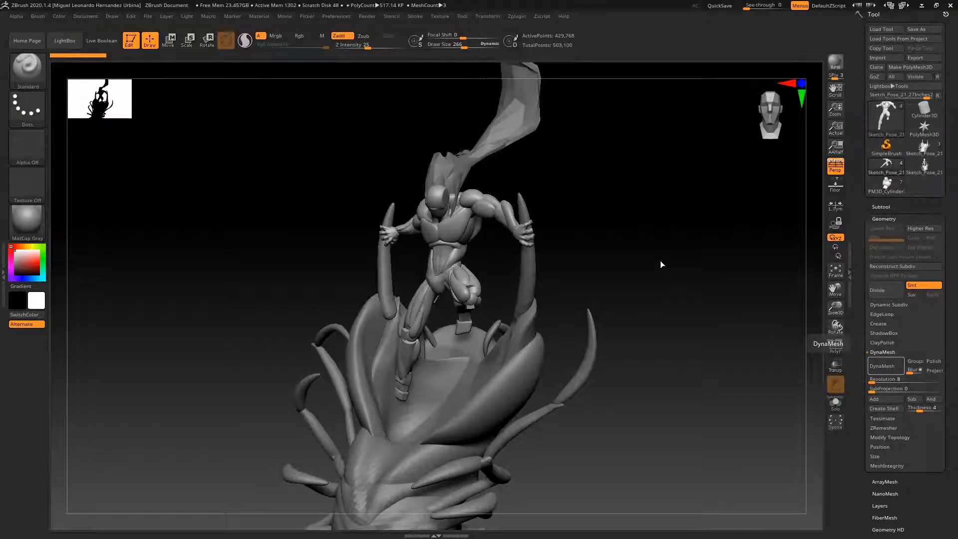
Step: Remesh the figure with DynaMesh at resolution 16 and check its mesh density in the polyframe view
{"action": "mouse_move", "coordinate": [584, 207]}
{"action": "right_mouse_down"}
{"action": "mouse_move", "coordinate": [601, 194]}
{"action": "mouse_move", "coordinate": [489, 253]}
{"action": "right_mouse_up"}
{"action": "key", "text": "shift+f"}
{"action": "key", "text": "space"}
{"action": "mouse_move", "coordinate": [489, 265]}
{"action": "left_mouse_down"}
{"action": "mouse_move", "coordinate": [536, 272]}
{"action": "mouse_move", "coordinate": [470, 269]}
{"action": "mouse_move", "coordinate": [555, 283]}
{"action": "mouse_move", "coordinate": [556, 293]}
{"action": "mouse_move", "coordinate": [553, 248]}
{"action": "left_mouse_up"}
{"action": "key", "text": "shift+f"}
{"action": "key", "text": "shift+f"}
{"action": "key", "text": "shift+f"}
Step: Switch to the ClayTubes brush and sculpt test strokes on the side of the torso below the raised arm
{"action": "key", "text": "b"}
{"action": "key", "text": "c"}
{"action": "key", "text": "t"}
{"action": "left_click_drag", "start_coordinate": [519, 181], "coordinate": [520, 202]}
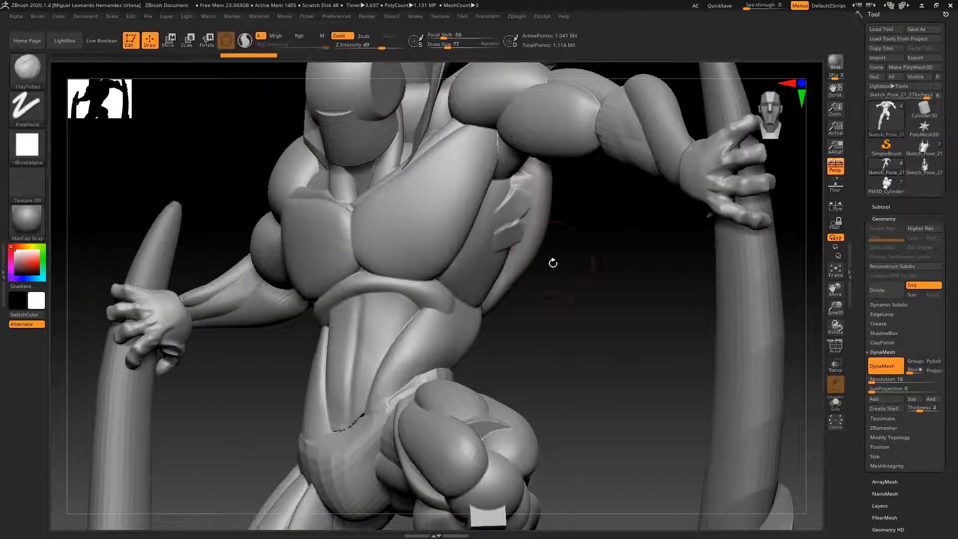
Step: Smooth the clay test strokes on the side of the torso below the raised arm
{"action": "left_click_drag", "start_coordinate": [553, 263], "coordinate": [508, 256]}
{"action": "left_click_drag", "start_coordinate": [562, 276], "coordinate": [554, 240]}
{"action": "left_click_drag", "start_coordinate": [514, 188], "coordinate": [519, 210], "text": "shift"}
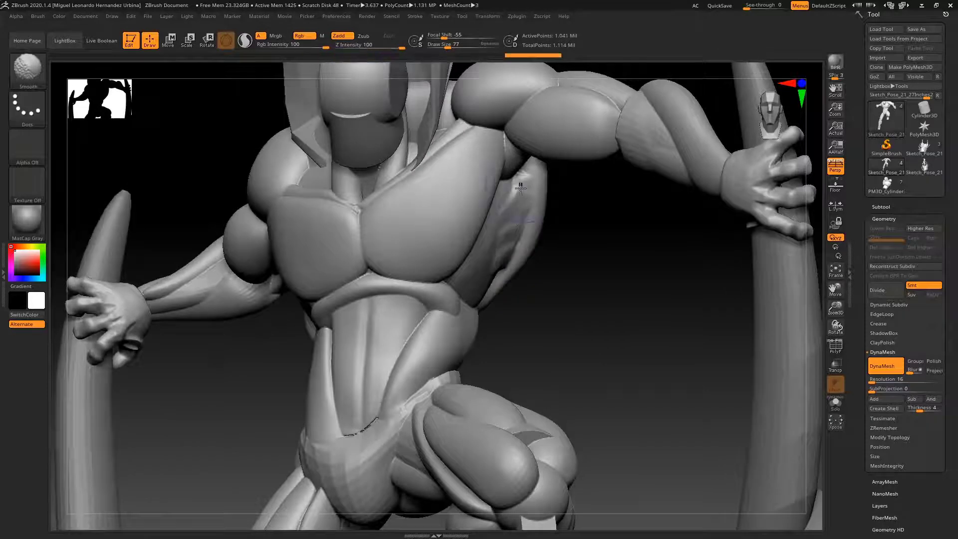
{"action": "right_click_drag", "start_coordinate": [574, 300], "coordinate": [560, 276], "text": "ctrl"}
{"action": "left_click_drag", "start_coordinate": [560, 276], "coordinate": [570, 257]}
Step: Undo the smoothed test strokes on the side of the figure's torso
{"action": "key", "text": "ctrl+z"}
{"action": "key", "text": "ctrl+z"}
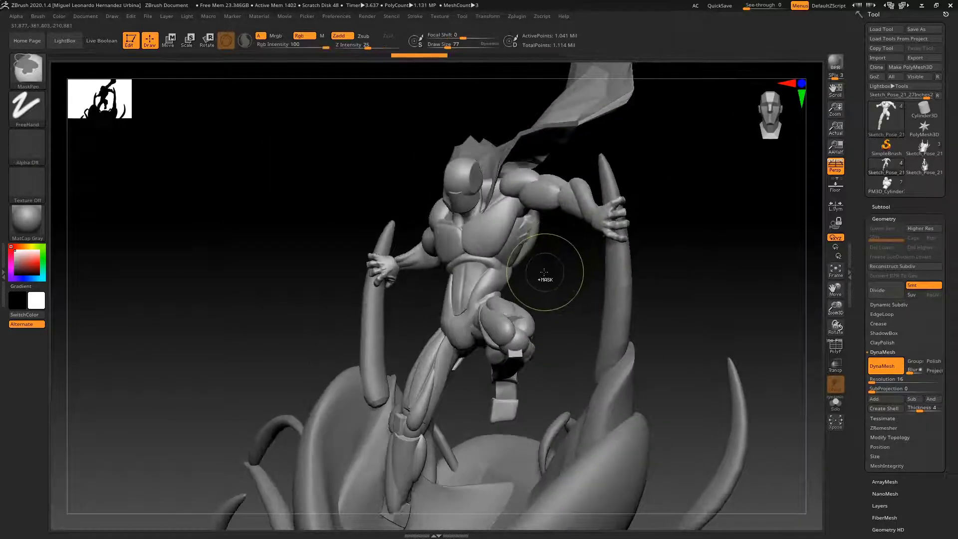
{"action": "key", "text": "ctrl+z"}
{"action": "key", "text": "ctrl+z"}
{"action": "key", "text": "ctrl+z"}
{"action": "key", "text": "ctrl+z"}
{"action": "key", "text": "ctrl+z"}
{"action": "left_click_drag", "start_coordinate": [544, 270], "coordinate": [552, 300]}
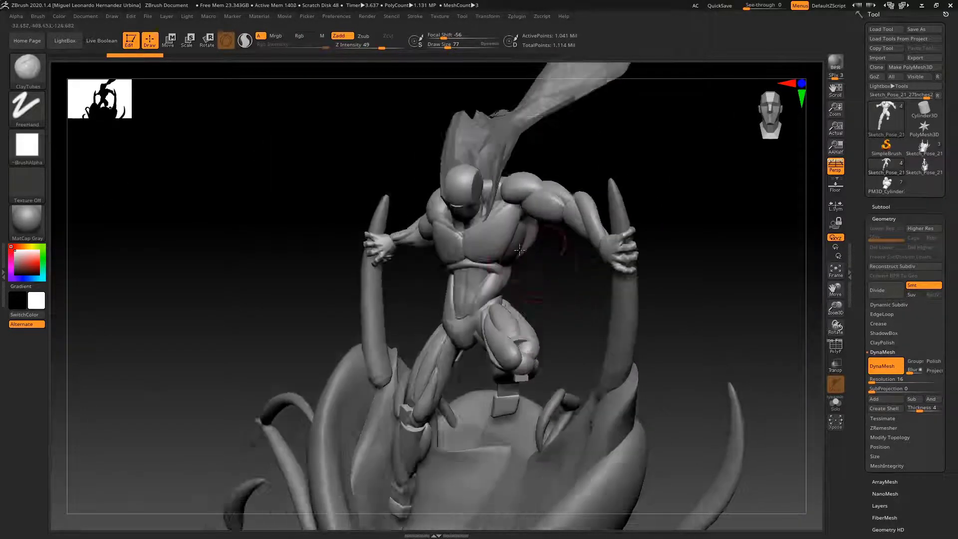
{"action": "right_click_drag", "start_coordinate": [554, 249], "coordinate": [547, 280], "text": "ctrl"}
{"action": "mouse_move", "coordinate": [546, 280]}
{"action": "left_mouse_down"}
{"action": "mouse_move", "coordinate": [536, 242]}
{"action": "mouse_move", "coordinate": [518, 239]}
{"action": "mouse_move", "coordinate": [525, 215]}
{"action": "mouse_move", "coordinate": [529, 238]}
{"action": "left_mouse_up"}
Step: Switch to the ClayBuildup brush with a draw size of 51 and check the figure's mesh in the polyframe view
{"action": "key", "text": "b"}
{"action": "key", "text": "c"}
{"action": "key", "text": "b"}
{"action": "key", "text": "space"}
{"action": "right_click_drag", "start_coordinate": [629, 310], "coordinate": [649, 247], "text": "ctrl"}
{"action": "key", "text": "shift+f"}
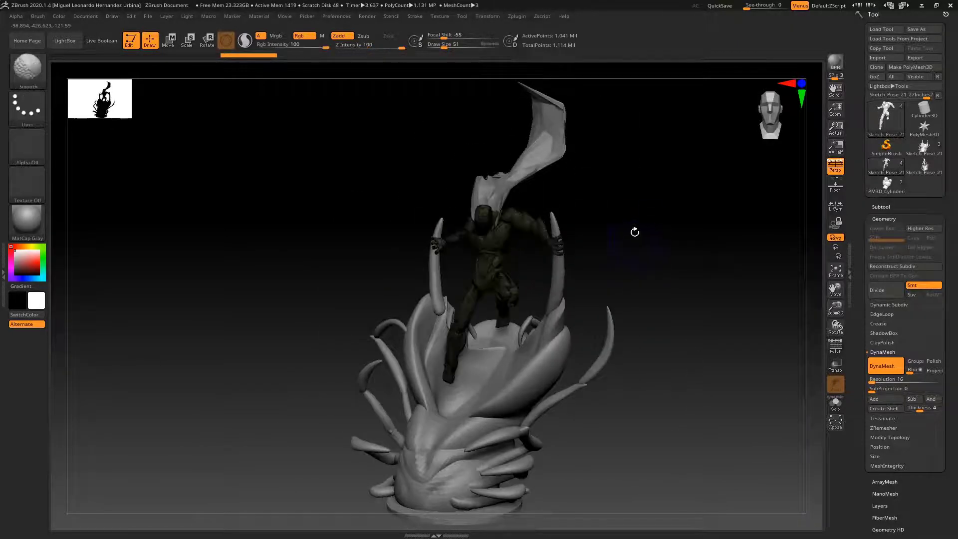
{"action": "key", "text": "shift+f"}
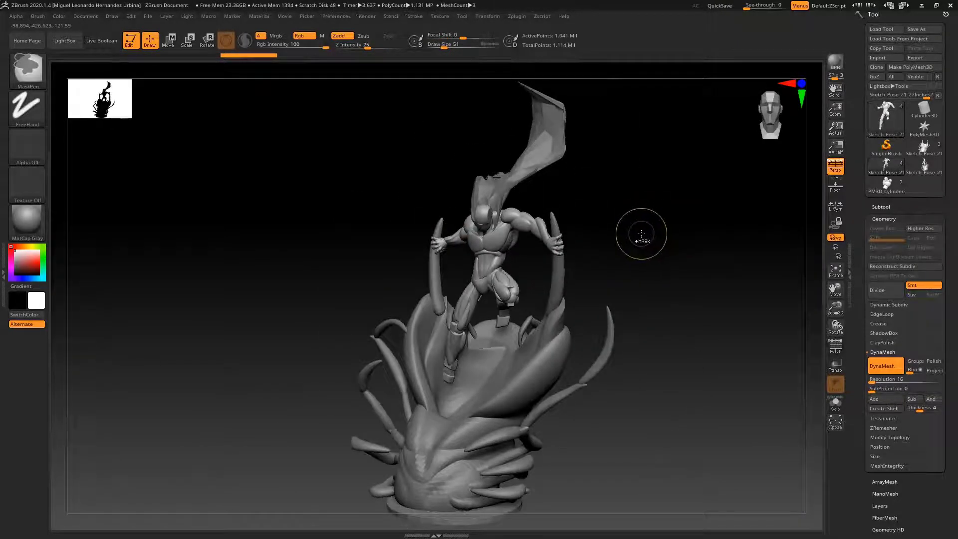
Step: Undo the figure's DynaMesh remeshing and inspect the restored mesh in the polyframe view
{"action": "key", "text": "ctrl+z"}
{"action": "key", "text": "ctrl+z"}
{"action": "key", "text": "ctrl+z"}
{"action": "key", "text": "ctrl+z"}
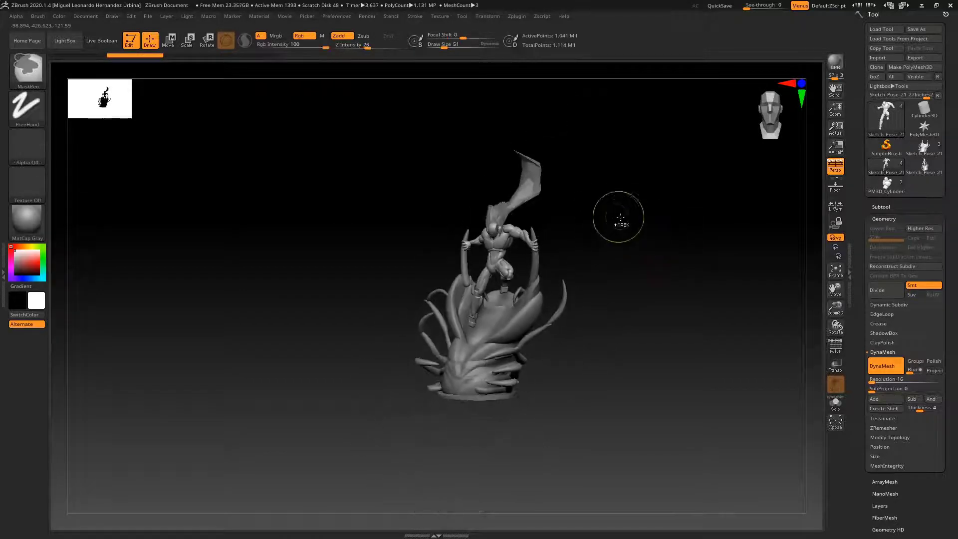
{"action": "key", "text": "shift+f"}
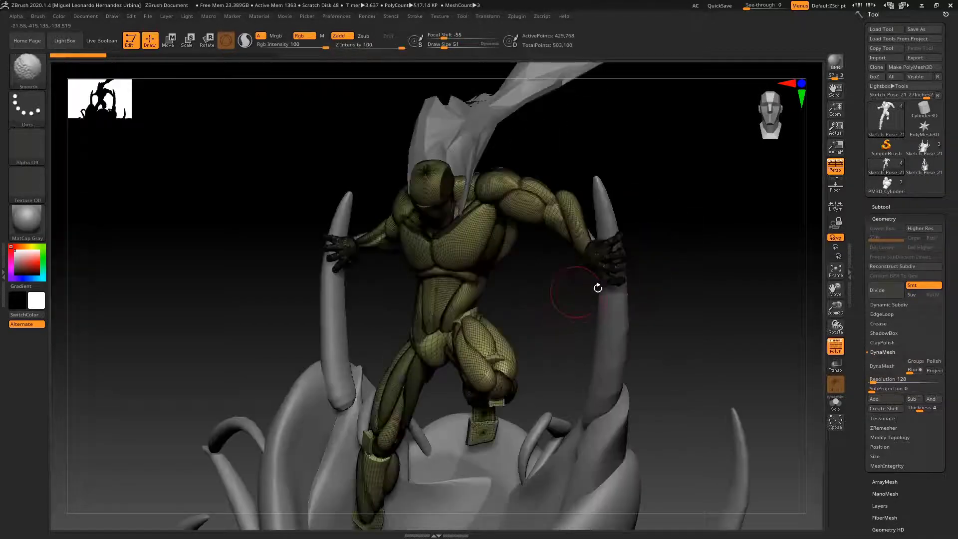
{"action": "left_click_drag", "start_coordinate": [597, 287], "coordinate": [587, 222], "text": "alt"}
{"action": "key", "text": "shift+f"}
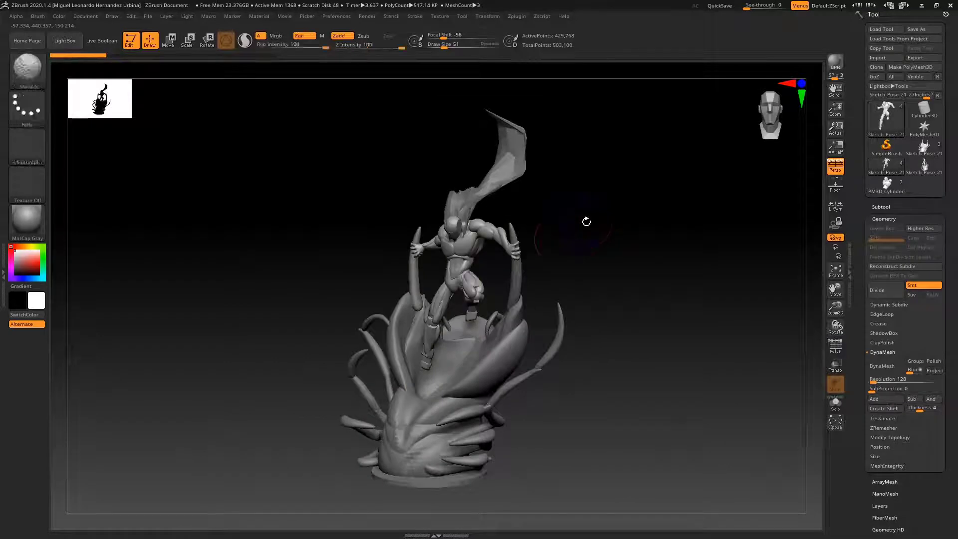
Step: Merge the figure, base and cape subtools down into a single statue subtool
{"action": "left_click", "coordinate": [886, 206]}
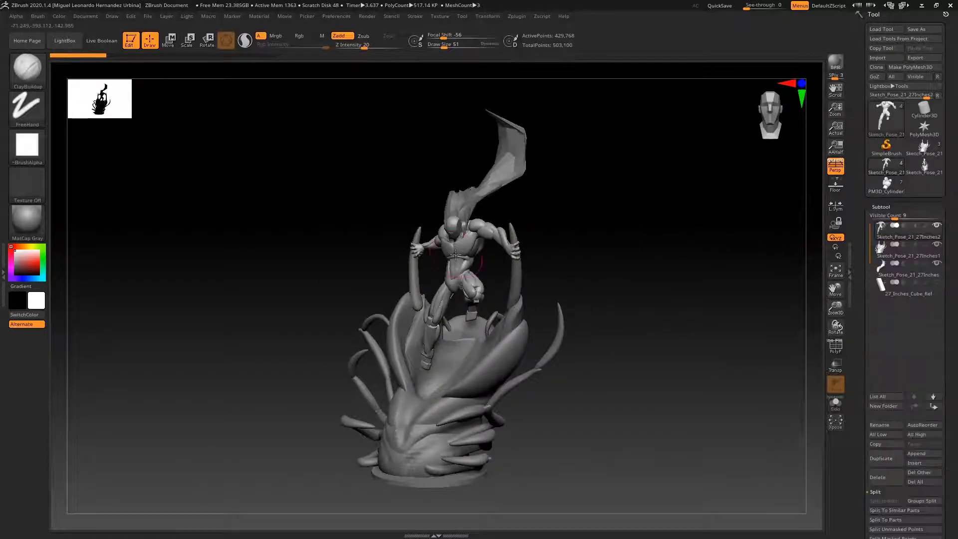
{"action": "left_click_drag", "start_coordinate": [946, 380], "coordinate": [946, 325]}
{"action": "left_click", "coordinate": [878, 446]}
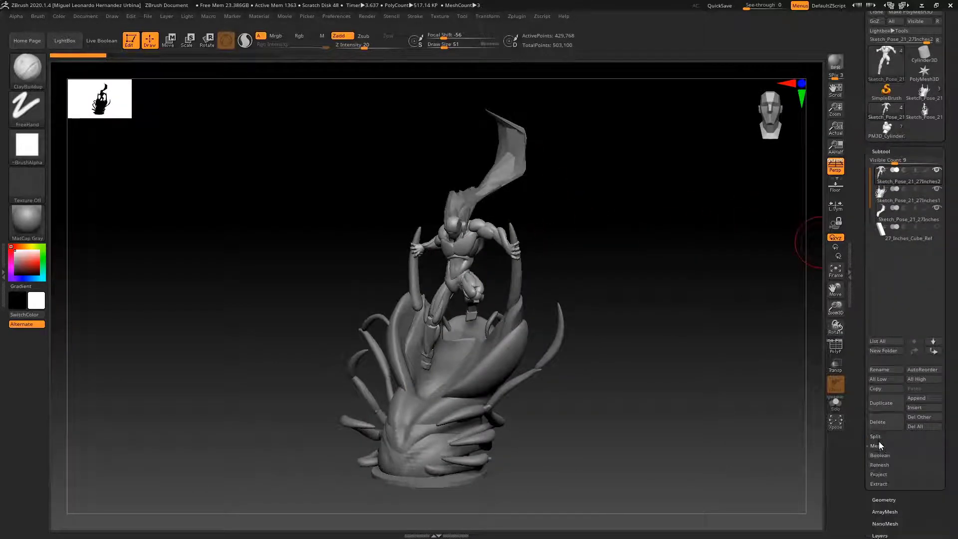
{"action": "left_click", "coordinate": [885, 455]}
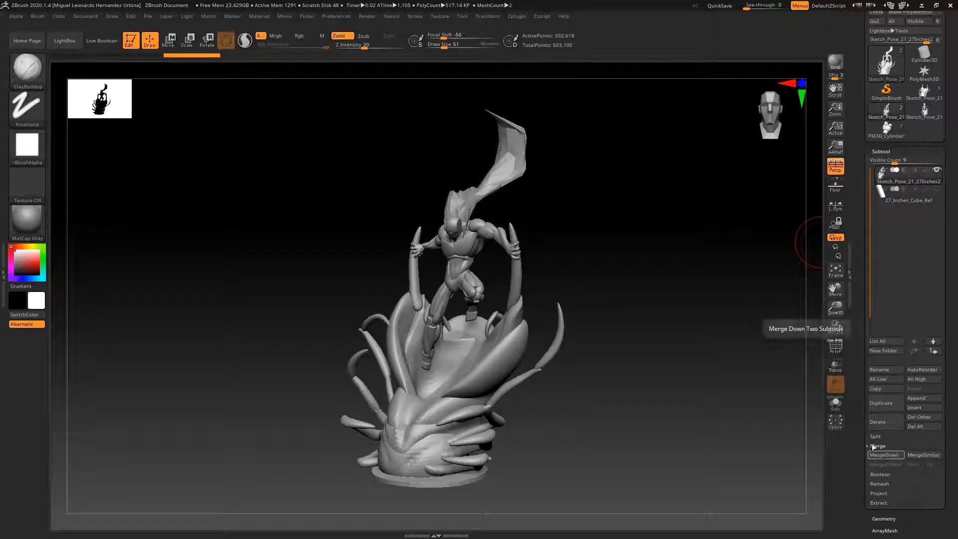
Step: Check the merged statue's XYZ dimensions in the geometry size settings and look over the whole model
{"action": "left_click", "coordinate": [881, 152]}
{"action": "left_click", "coordinate": [894, 165]}
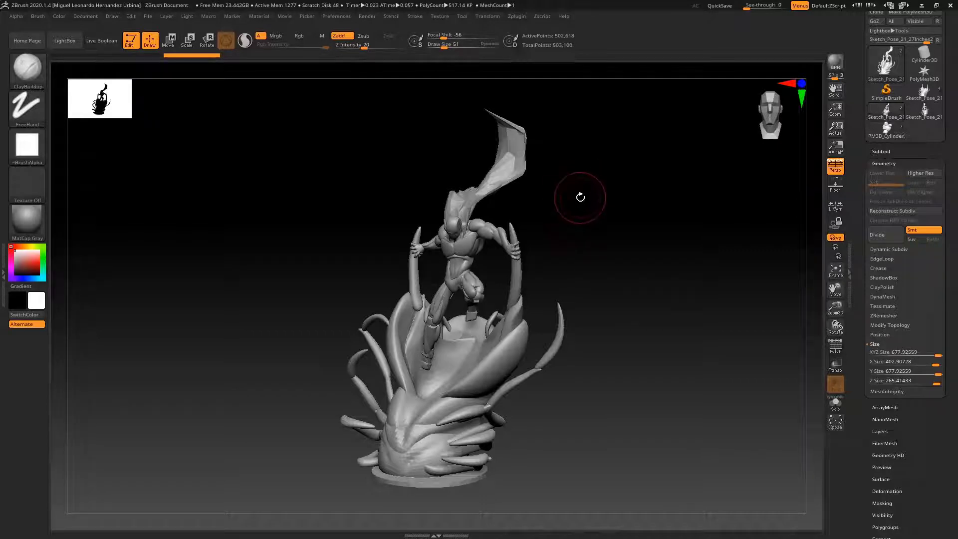
{"action": "left_click_drag", "start_coordinate": [623, 274], "coordinate": [549, 245]}
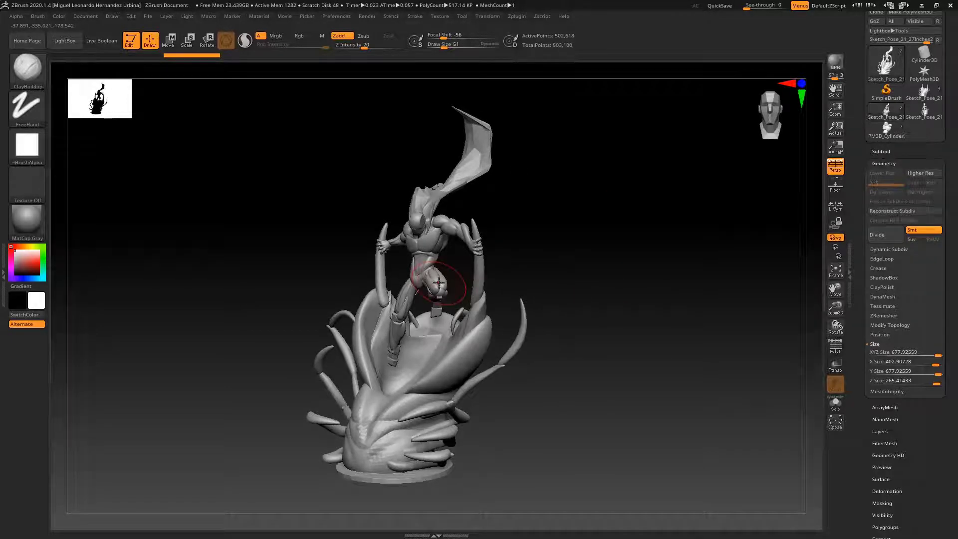
{"action": "mouse_move", "coordinate": [571, 235]}
{"action": "left_mouse_down"}
{"action": "mouse_move", "coordinate": [552, 222]}
{"action": "mouse_move", "coordinate": [589, 239]}
{"action": "left_mouse_up"}
{"action": "mouse_move", "coordinate": [590, 232]}
{"action": "right_mouse_down", "text": "ctrl"}
{"action": "mouse_move", "coordinate": [563, 214]}
{"action": "mouse_move", "coordinate": [567, 231]}
{"action": "mouse_move", "coordinate": [538, 243]}
{"action": "right_mouse_up", "text": "ctrl"}
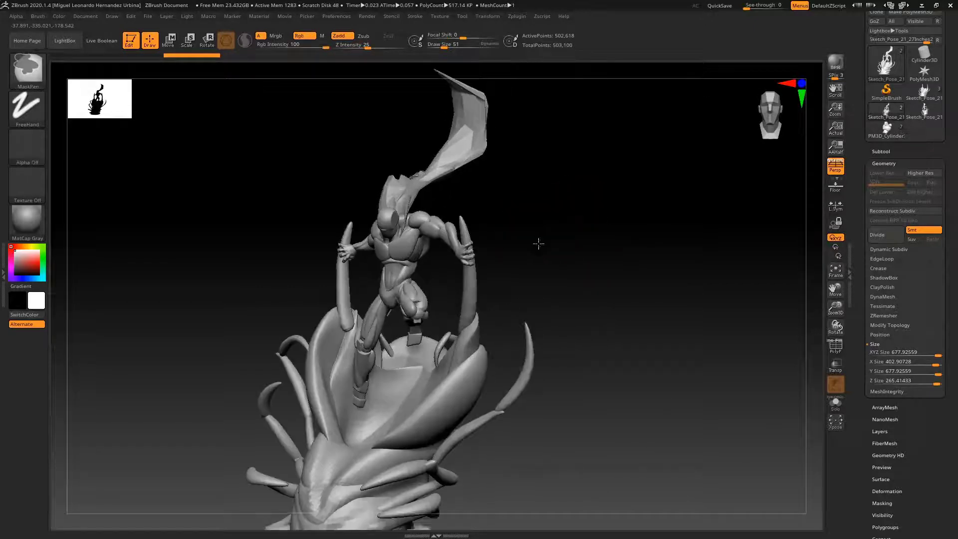
{"action": "mouse_move", "coordinate": [577, 219]}
{"action": "right_mouse_down", "text": "ctrl"}
{"action": "mouse_move", "coordinate": [541, 202]}
{"action": "mouse_move", "coordinate": [565, 215]}
{"action": "mouse_move", "coordinate": [537, 220]}
{"action": "mouse_move", "coordinate": [549, 199]}
{"action": "right_mouse_up", "text": "ctrl"}
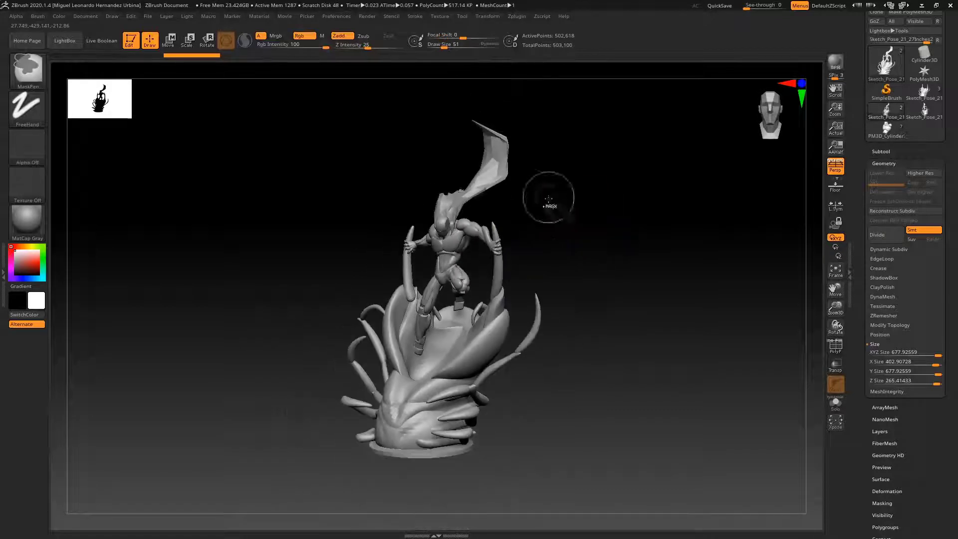
Step: Switch to the Sketch_Pose_21_Unify tool, check its mesh in the polyframe view and show its subtool list
{"action": "left_click", "coordinate": [930, 118]}
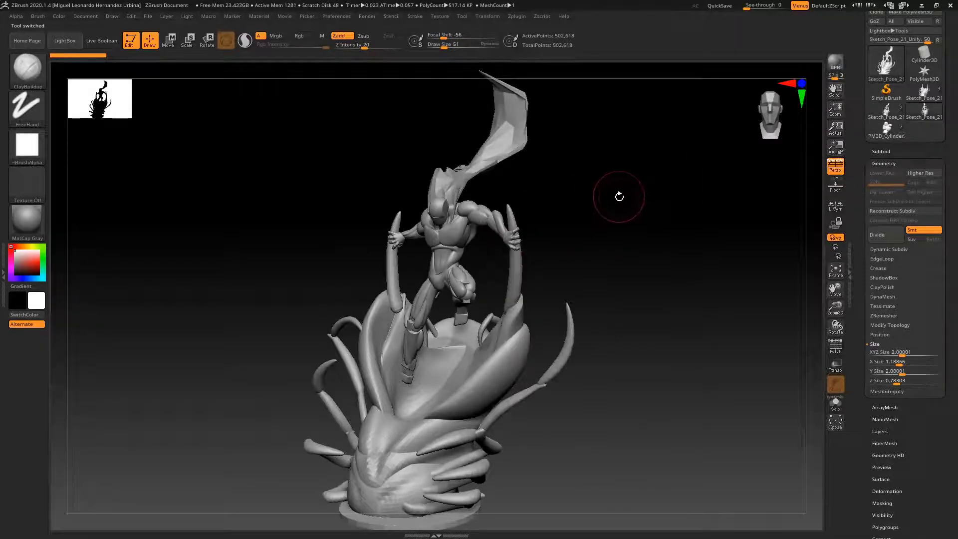
{"action": "key", "text": "shift+f"}
{"action": "key", "text": "shift+f"}
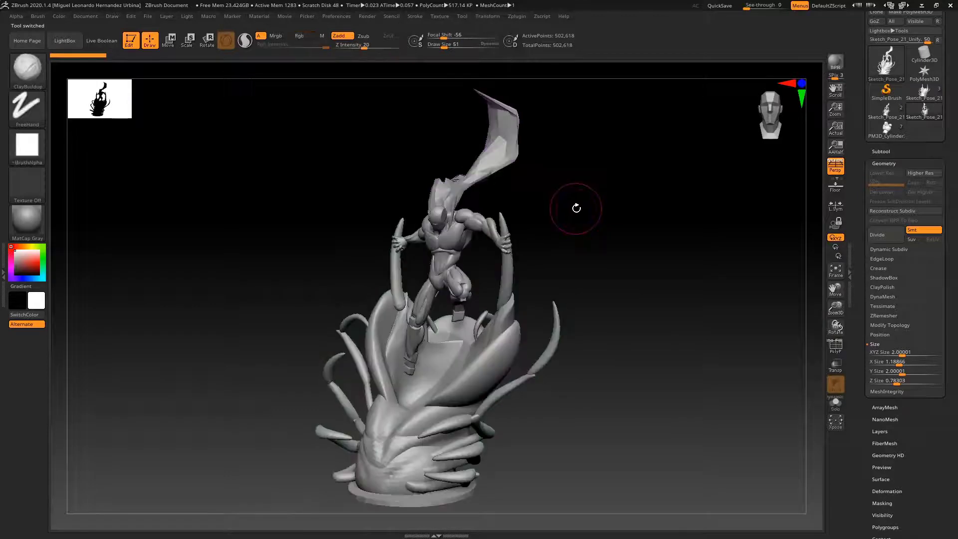
{"action": "left_click", "coordinate": [879, 152]}
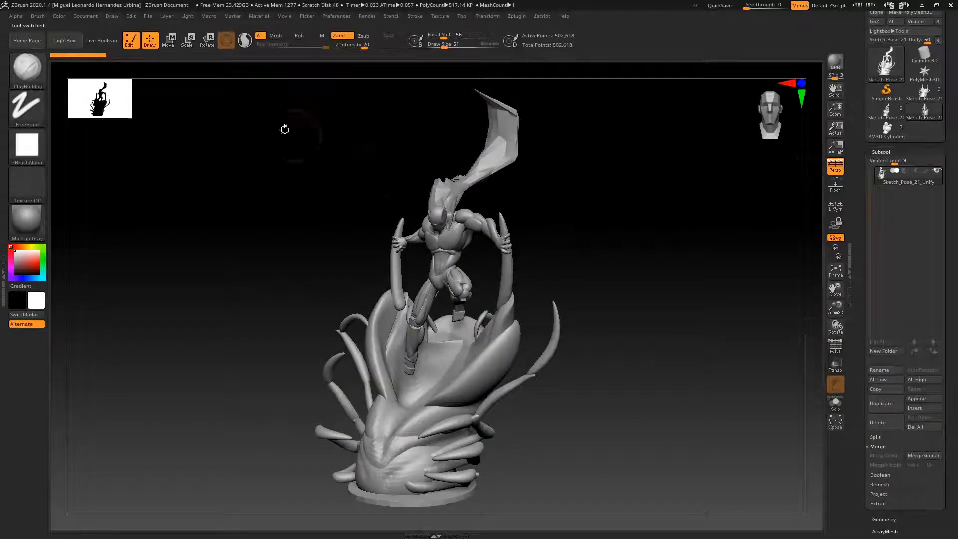
Step: Examine the camera's focal length presets in the draw settings
{"action": "left_click", "coordinate": [112, 16]}
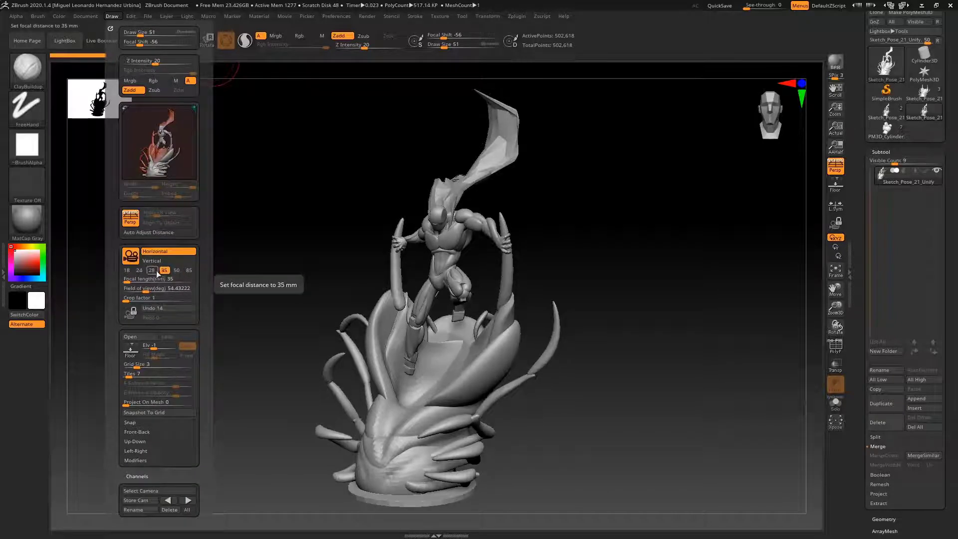
{"action": "left_click", "coordinate": [177, 271]}
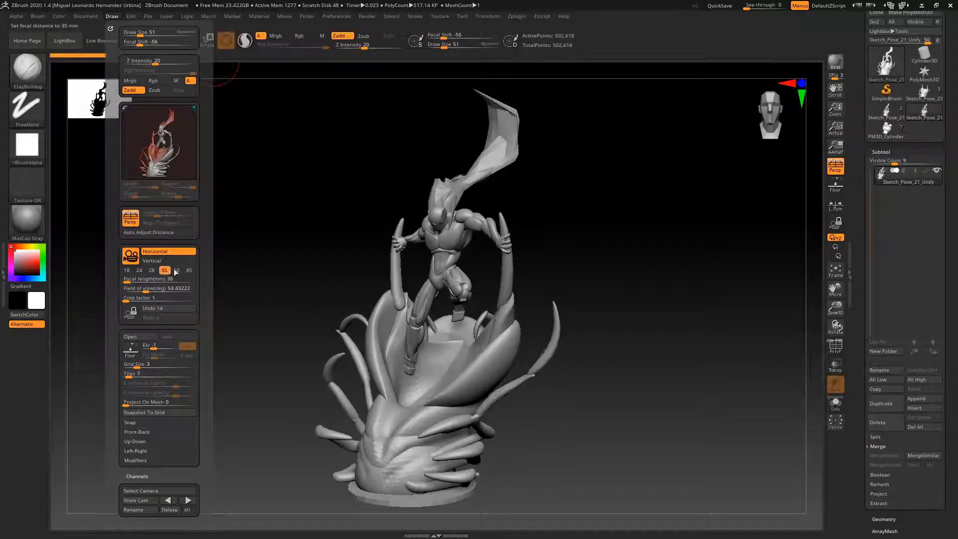
{"action": "key", "text": "ctrl"}
Step: Enable dynamic draw sizing for the Standard brush while viewing the unified statue
{"action": "mouse_move", "coordinate": [581, 233]}
{"action": "right_mouse_down", "text": "ctrl"}
{"action": "mouse_move", "coordinate": [591, 194]}
{"action": "mouse_move", "coordinate": [594, 210]}
{"action": "mouse_move", "coordinate": [622, 205]}
{"action": "mouse_move", "coordinate": [608, 185]}
{"action": "mouse_move", "coordinate": [605, 200]}
{"action": "mouse_move", "coordinate": [648, 191]}
{"action": "right_mouse_up", "text": "ctrl"}
{"action": "mouse_move", "coordinate": [586, 198]}
{"action": "right_mouse_down"}
{"action": "mouse_move", "coordinate": [621, 208]}
{"action": "mouse_move", "coordinate": [584, 198]}
{"action": "right_mouse_up"}
{"action": "mouse_move", "coordinate": [584, 198]}
{"action": "right_mouse_down", "text": "alt"}
{"action": "mouse_move", "coordinate": [598, 176]}
{"action": "mouse_move", "coordinate": [482, 209]}
{"action": "right_mouse_up", "text": "alt"}
{"action": "mouse_move", "coordinate": [481, 209]}
{"action": "right_mouse_down", "text": "alt"}
{"action": "mouse_move", "coordinate": [481, 284]}
{"action": "mouse_move", "coordinate": [513, 253]}
{"action": "mouse_move", "coordinate": [495, 205]}
{"action": "mouse_move", "coordinate": [484, 225]}
{"action": "right_mouse_up", "text": "alt"}
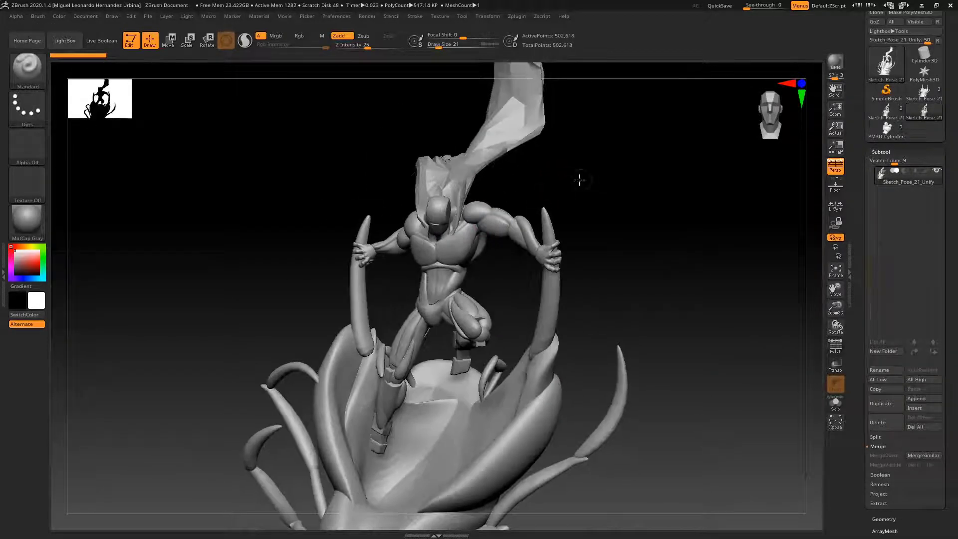
{"action": "key", "text": "space"}
{"action": "left_click_drag", "start_coordinate": [546, 202], "coordinate": [545, 203]}
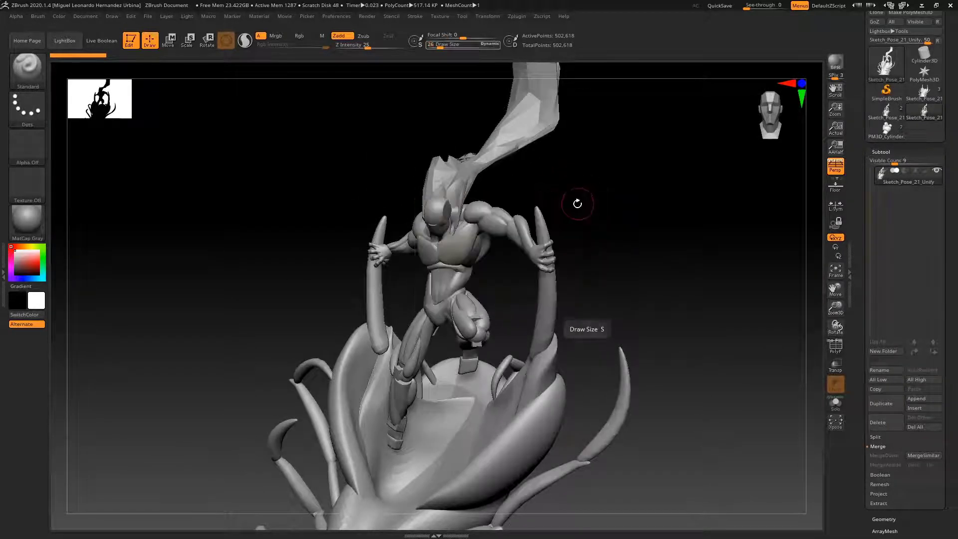
Step: Adjust the dynamic draw size at different zoom levels to test how the brush scales on the statue
{"action": "right_click_drag", "start_coordinate": [511, 265], "coordinate": [491, 228], "text": "ctrl"}
{"action": "key", "text": "space"}
{"action": "left_click_drag", "start_coordinate": [492, 230], "coordinate": [551, 232]}
{"action": "mouse_move", "coordinate": [498, 224]}
{"action": "right_mouse_down", "text": "alt"}
{"action": "mouse_move", "coordinate": [489, 250]}
{"action": "mouse_move", "coordinate": [587, 230]}
{"action": "right_mouse_up", "text": "alt"}
{"action": "key", "text": "space"}
{"action": "left_click_drag", "start_coordinate": [579, 229], "coordinate": [569, 228]}
{"action": "right_click_drag", "start_coordinate": [706, 272], "coordinate": [655, 246], "text": "alt"}
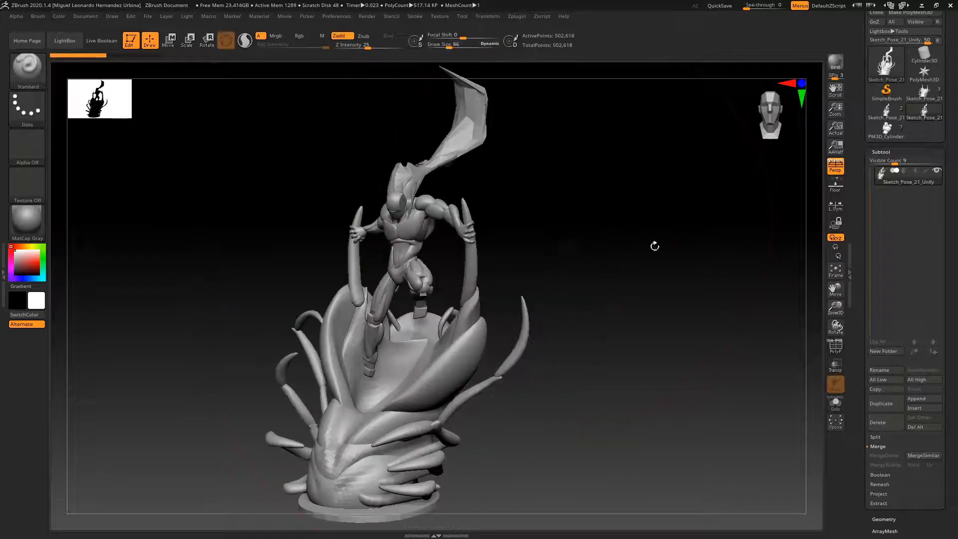
Step: Check the unified statue's XYZ dimensions in the geometry size settings
{"action": "left_click", "coordinate": [881, 152]}
{"action": "left_click", "coordinate": [884, 163]}
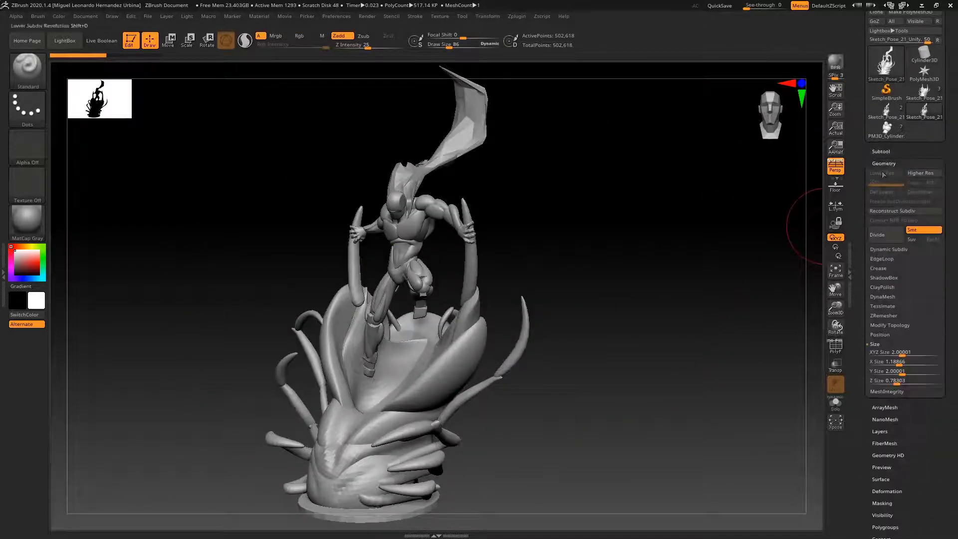
{"action": "left_click", "coordinate": [886, 163]}
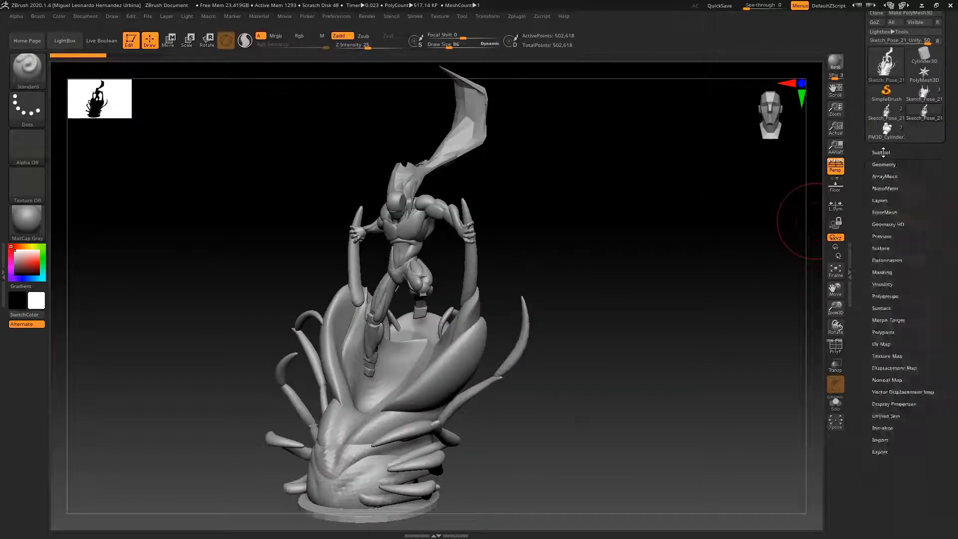
Step: Split the unified statue into separate subtools by polygroups with Groups Split
{"action": "left_click", "coordinate": [886, 151]}
{"action": "left_click", "coordinate": [878, 437]}
{"action": "left_click", "coordinate": [921, 447]}
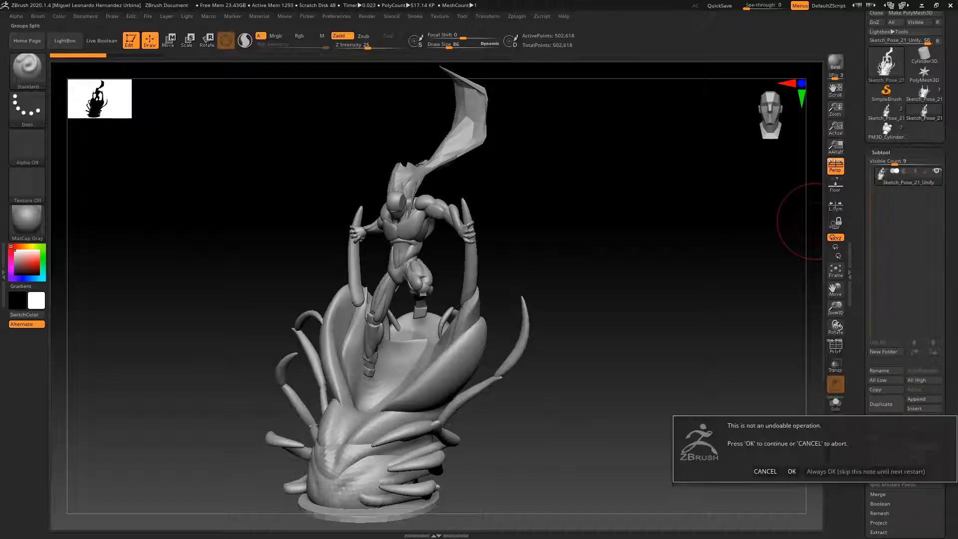
{"action": "left_click", "coordinate": [789, 471]}
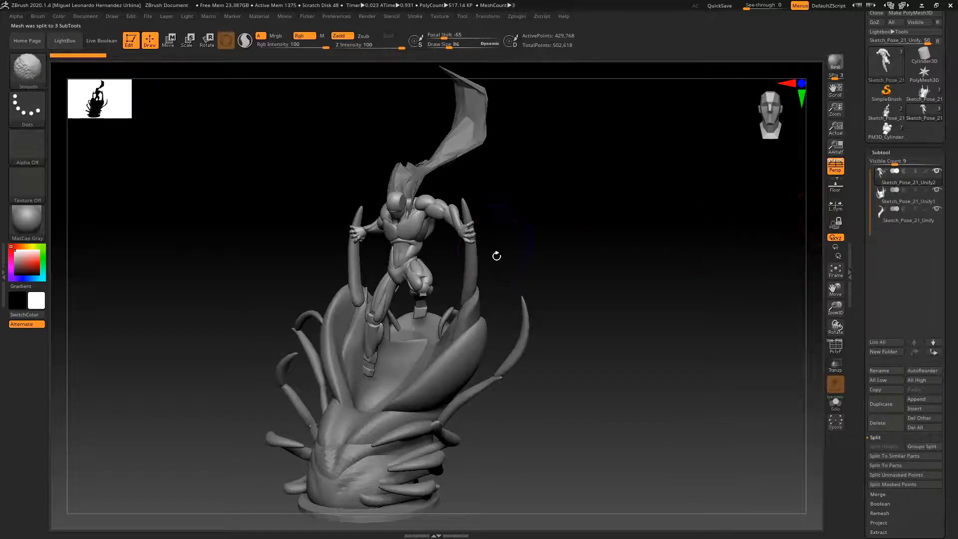
{"action": "left_click_drag", "start_coordinate": [494, 226], "coordinate": [600, 222], "text": "alt"}
{"action": "right_click_drag", "start_coordinate": [600, 222], "coordinate": [605, 233], "text": "ctrl"}
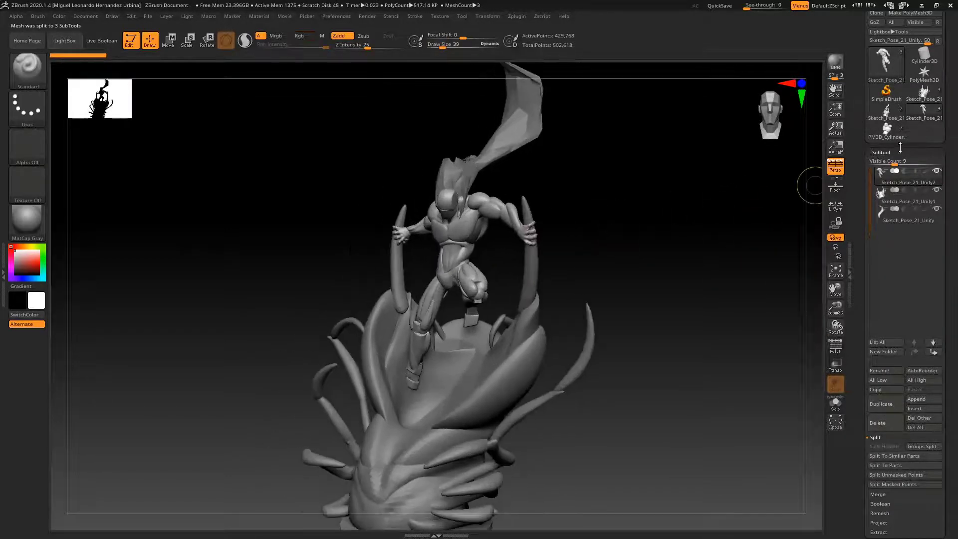
Step: DynaMesh the figure subtool at resolution 16 with SubProjection at 0
{"action": "left_click", "coordinate": [881, 153]}
{"action": "left_click", "coordinate": [884, 165]}
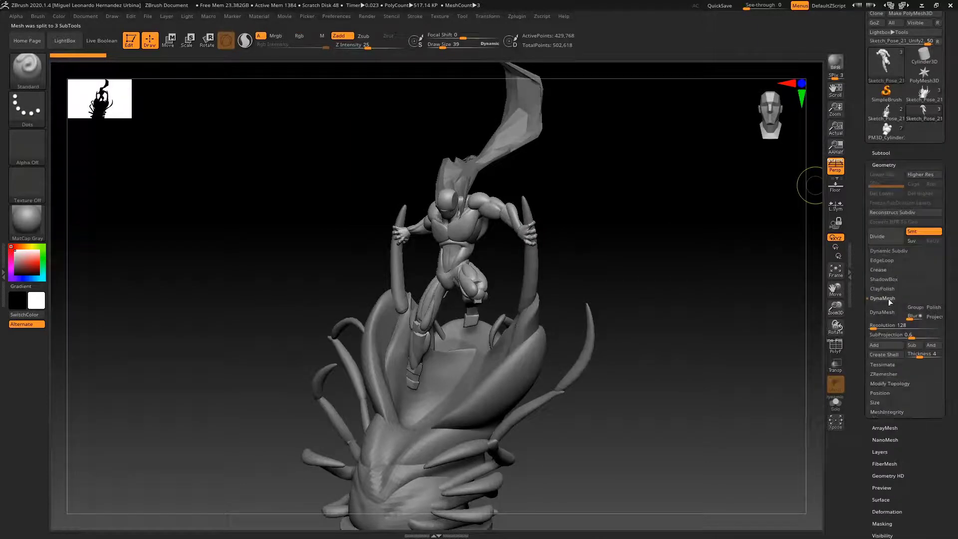
{"action": "left_click_drag", "start_coordinate": [874, 332], "coordinate": [870, 328]}
{"action": "left_click", "coordinate": [879, 312]}
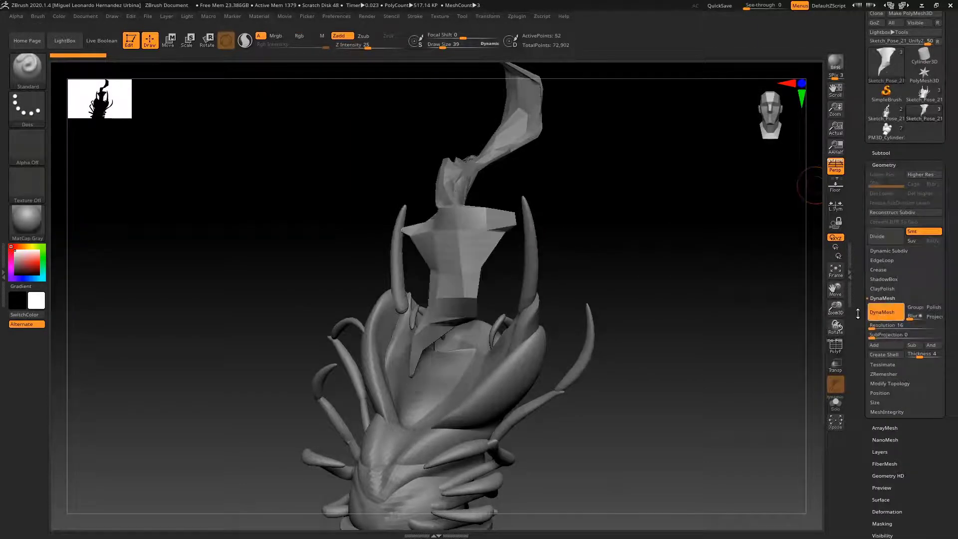
Step: Inspect the remeshed figure in the polyframe view and undo the DynaMesh operation
{"action": "mouse_move", "coordinate": [642, 230]}
{"action": "left_mouse_down"}
{"action": "mouse_move", "coordinate": [718, 235]}
{"action": "mouse_move", "coordinate": [667, 226]}
{"action": "left_mouse_up"}
{"action": "key", "text": "shift+f"}
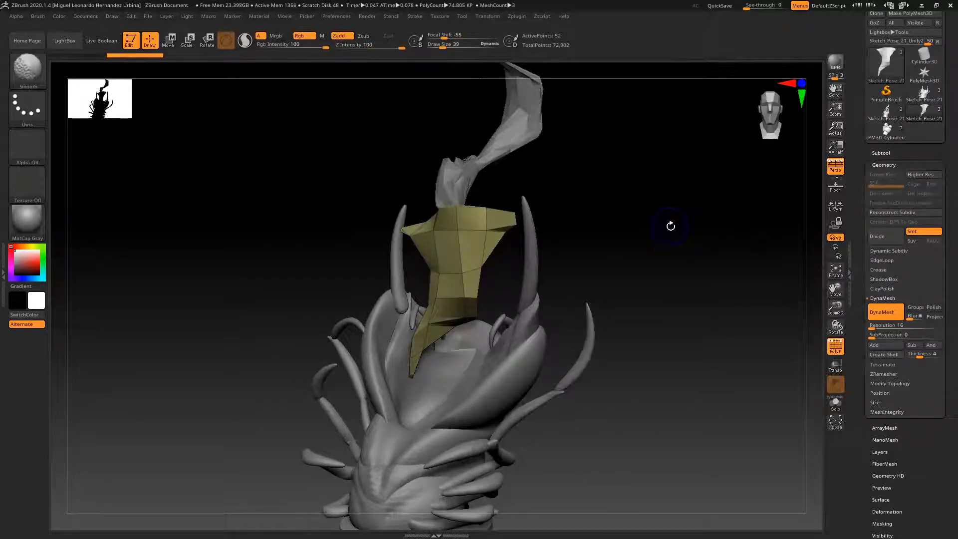
{"action": "key", "text": "shift+f"}
{"action": "key", "text": "ctrl+z"}
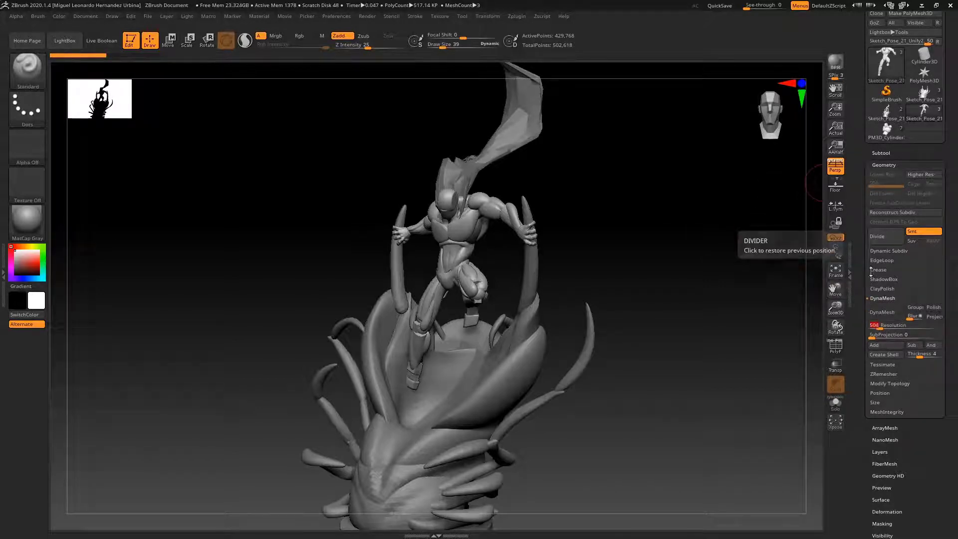
Step: DynaMesh the figure subtool at resolution 504 and check its mesh density in the polyframe view
{"action": "left_click", "coordinate": [882, 313]}
{"action": "right_click_drag", "start_coordinate": [538, 230], "coordinate": [579, 227], "text": "ctrl"}
{"action": "right_click_drag", "start_coordinate": [579, 227], "coordinate": [496, 246]}
{"action": "key", "text": "shift+f"}
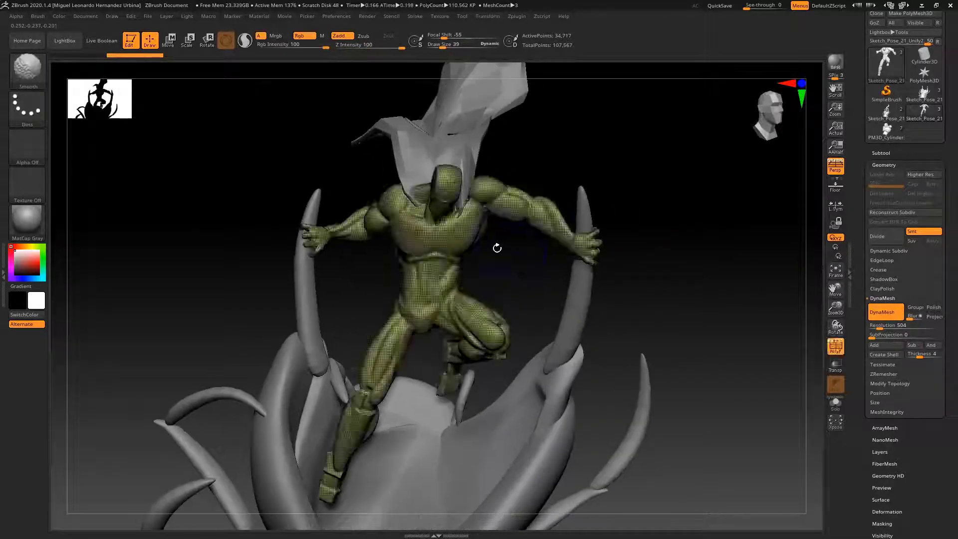
{"action": "key", "text": "shift+f"}
Step: Adjust the Standard brush's draw size, recheck the figure's polyframe and frame the statue for review
{"action": "key", "text": "space"}
{"action": "left_click_drag", "start_coordinate": [502, 257], "coordinate": [492, 256]}
{"action": "mouse_move", "coordinate": [499, 254]}
{"action": "right_mouse_down"}
{"action": "mouse_move", "coordinate": [490, 271]}
{"action": "mouse_move", "coordinate": [595, 223]}
{"action": "right_mouse_up"}
{"action": "key", "text": "shift+f"}
{"action": "key", "text": "shift+f"}
{"action": "mouse_move", "coordinate": [675, 216]}
{"action": "left_mouse_down"}
{"action": "mouse_move", "coordinate": [616, 235]}
{"action": "mouse_move", "coordinate": [582, 216]}
{"action": "mouse_move", "coordinate": [633, 216]}
{"action": "left_mouse_up"}
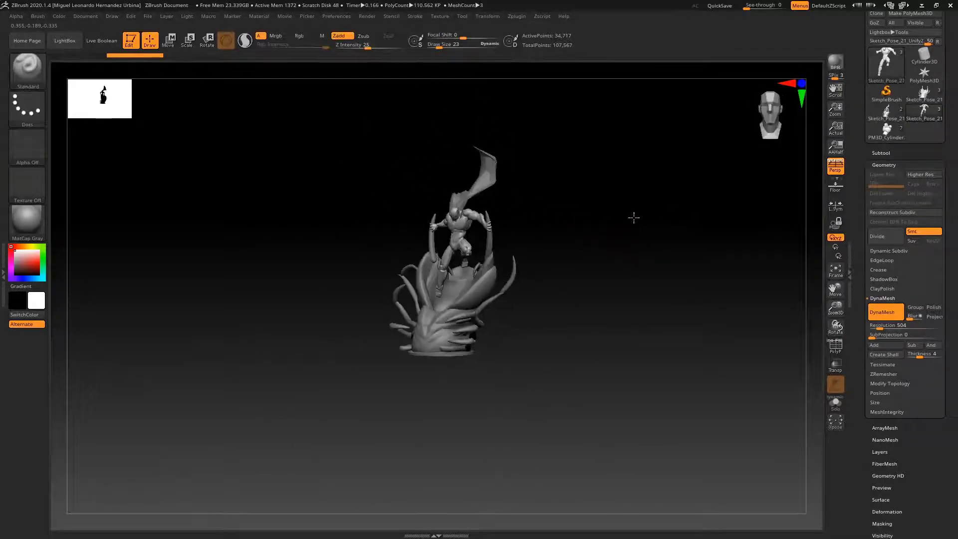
{"action": "key", "text": "f"}
{"action": "left_click_drag", "start_coordinate": [560, 224], "coordinate": [583, 217]}
{"action": "key", "text": "f"}
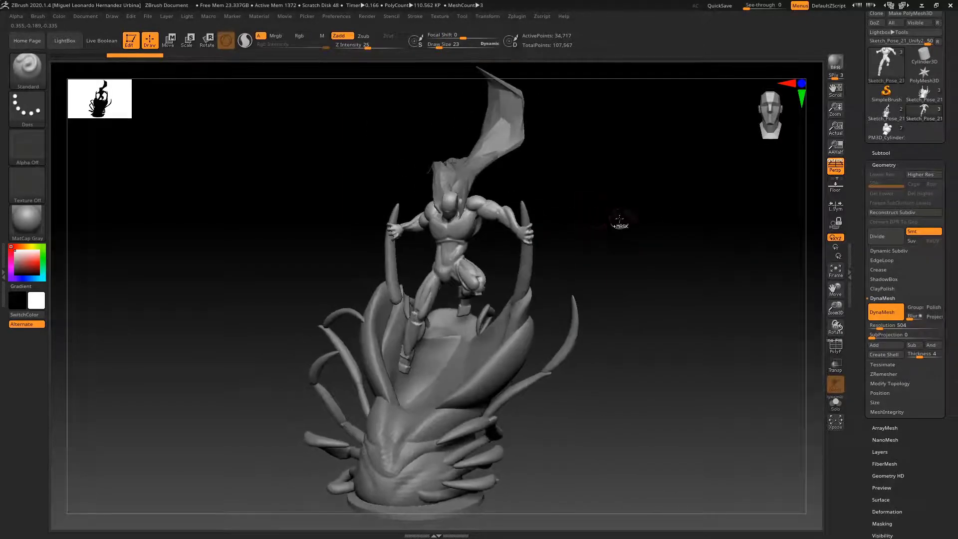
Step: Undo the figure's last DynaMesh and switch to the separate three-subtool statue tool
{"action": "key", "text": "ctrl+z"}
{"action": "right_click_drag", "start_coordinate": [593, 215], "coordinate": [600, 221], "text": "ctrl"}
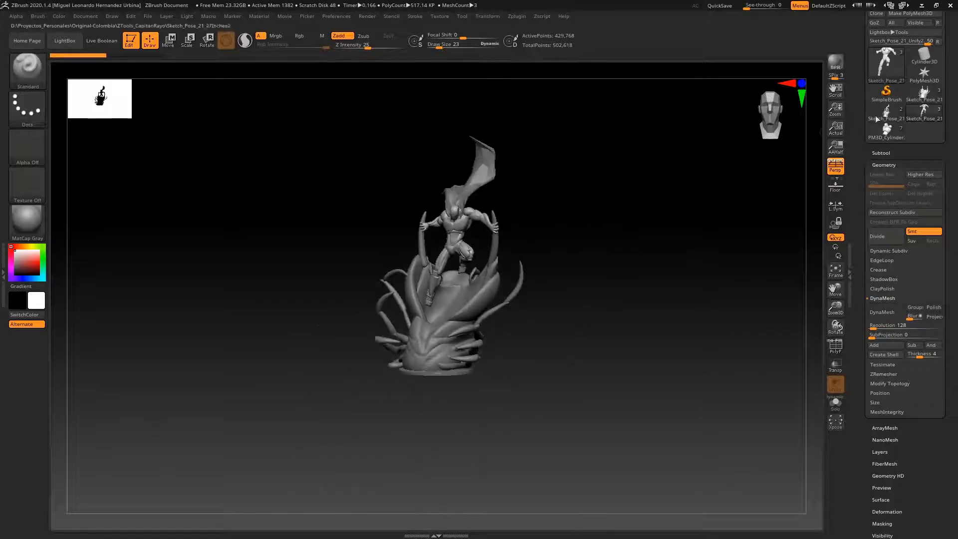
{"action": "left_click", "coordinate": [927, 100]}
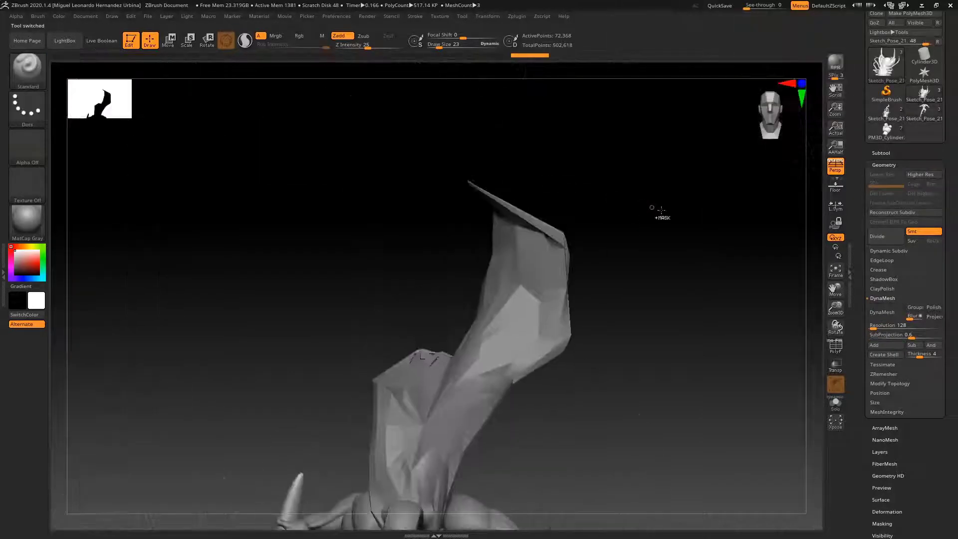
{"action": "mouse_move", "coordinate": [662, 210]}
{"action": "right_mouse_down", "text": "ctrl"}
{"action": "mouse_move", "coordinate": [568, 236]}
{"action": "mouse_move", "coordinate": [601, 126]}
{"action": "right_mouse_up", "text": "ctrl"}
{"action": "right_click_drag", "start_coordinate": [585, 389], "coordinate": [633, 127], "text": "alt"}
{"action": "right_click_drag", "start_coordinate": [621, 245], "coordinate": [623, 221], "text": "alt"}
Step: Set the draw size to 274 and examine the base and figure polygroups in the polyframe view
{"action": "key", "text": "shift+f"}
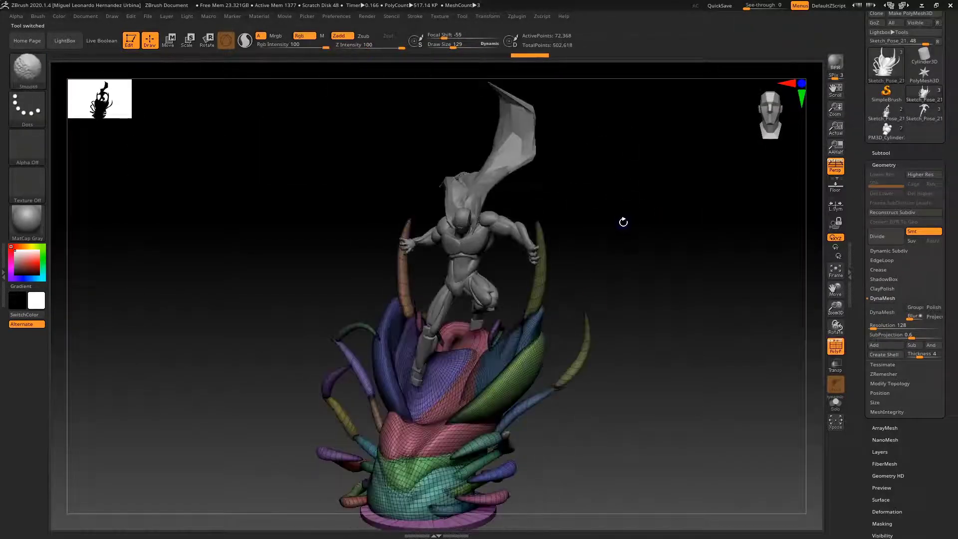
{"action": "key", "text": "shift+f"}
{"action": "key", "text": "space"}
{"action": "left_click", "coordinate": [621, 224]}
{"action": "key", "text": "shift+f"}
{"action": "key", "text": "shift+f"}
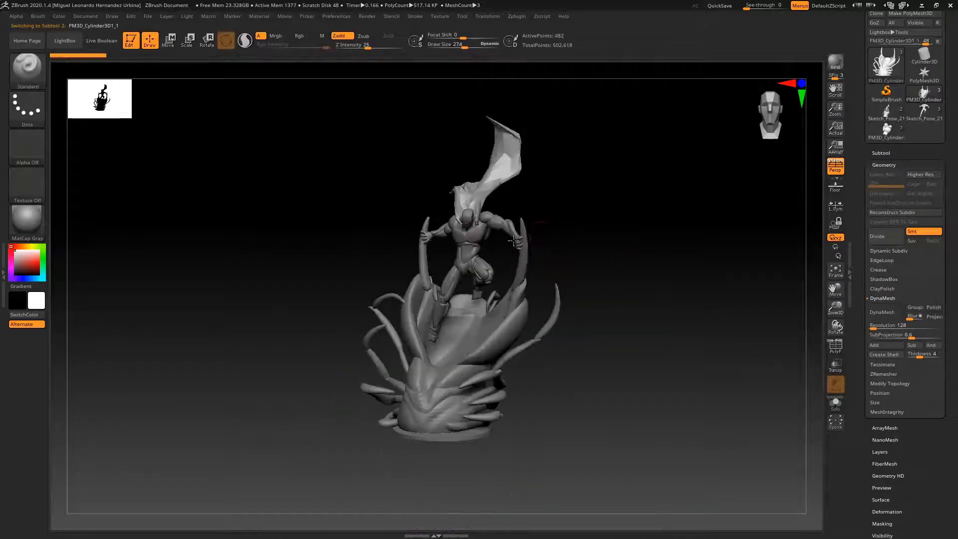
{"action": "left_click", "coordinate": [487, 241], "text": "alt"}
{"action": "key", "text": "shift+f"}
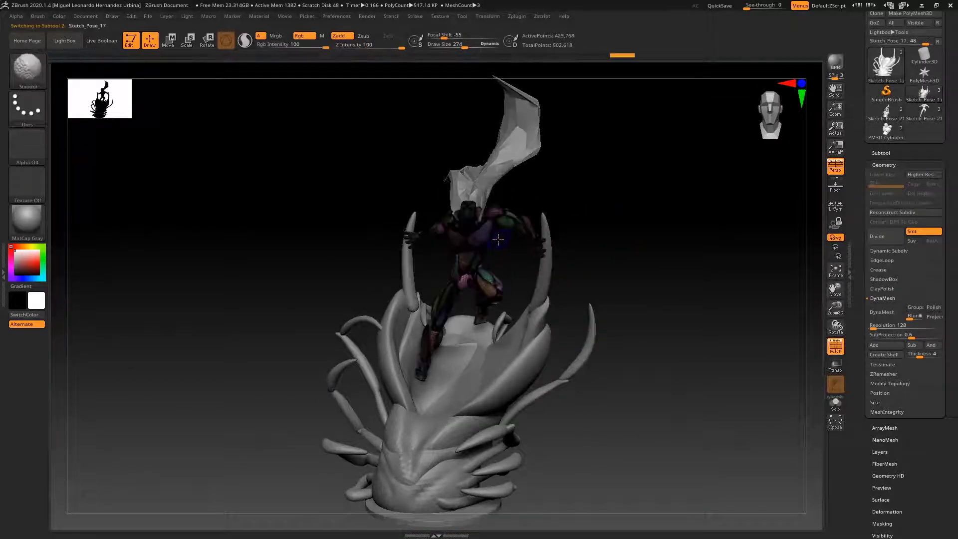
{"action": "key", "text": "shift+f"}
{"action": "mouse_move", "coordinate": [645, 234]}
{"action": "right_mouse_down", "text": "alt"}
{"action": "mouse_move", "coordinate": [618, 212]}
{"action": "mouse_move", "coordinate": [710, 241]}
{"action": "mouse_move", "coordinate": [676, 229]}
{"action": "right_mouse_up", "text": "alt"}
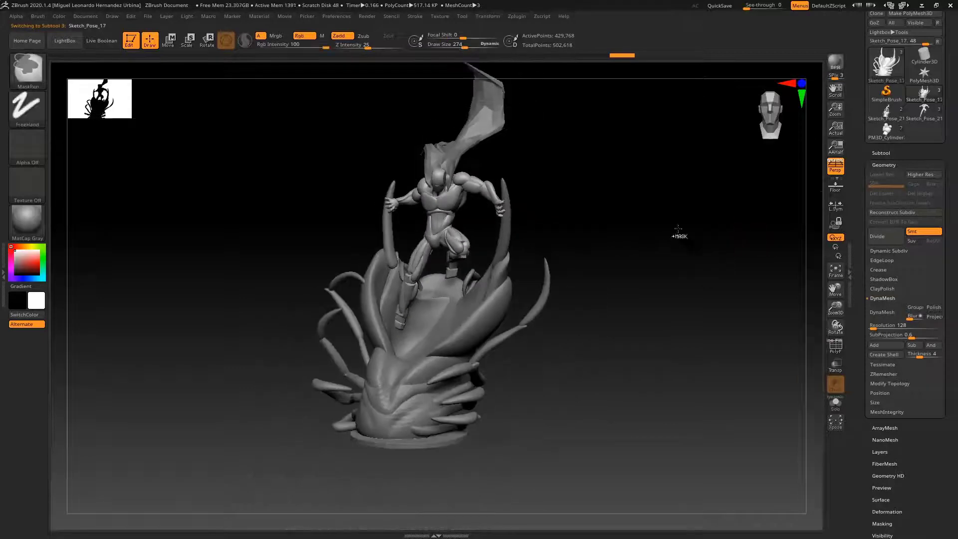
Step: Combine the figure subtool's polygons into one polygroup with Group Visible
{"action": "left_click", "coordinate": [884, 164]}
{"action": "left_click", "coordinate": [886, 296]}
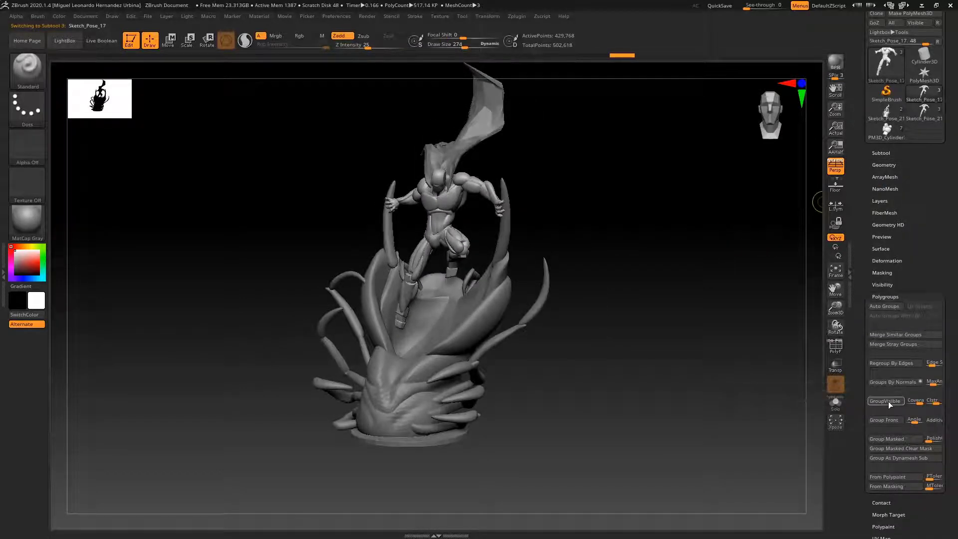
{"action": "key", "text": "shift+f"}
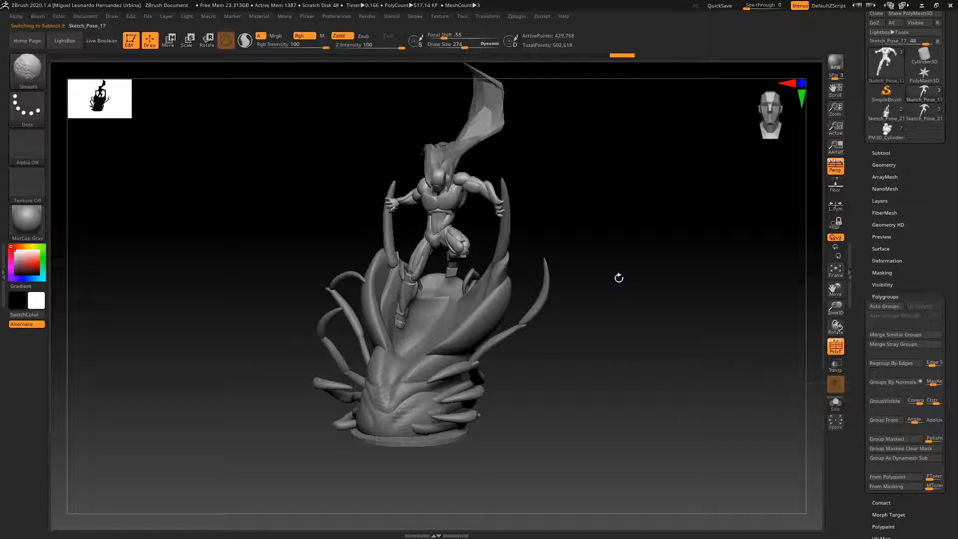
{"action": "key", "text": "shift+f"}
Step: Combine the base subtool into one polygroup with Group Visible and check the subtools' polygroups in the polyframe view
{"action": "left_click", "coordinate": [494, 304], "text": "alt"}
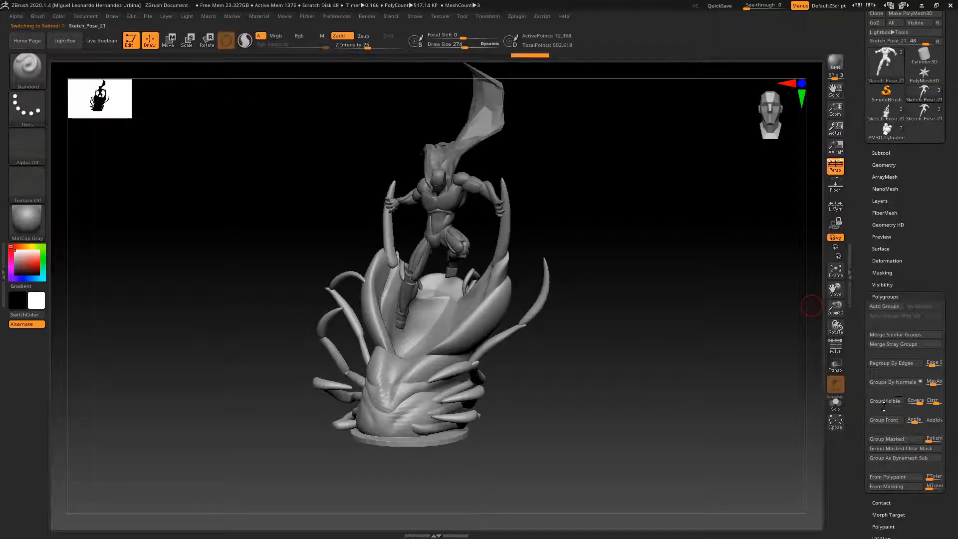
{"action": "left_click_drag", "start_coordinate": [635, 232], "coordinate": [624, 301], "text": "alt"}
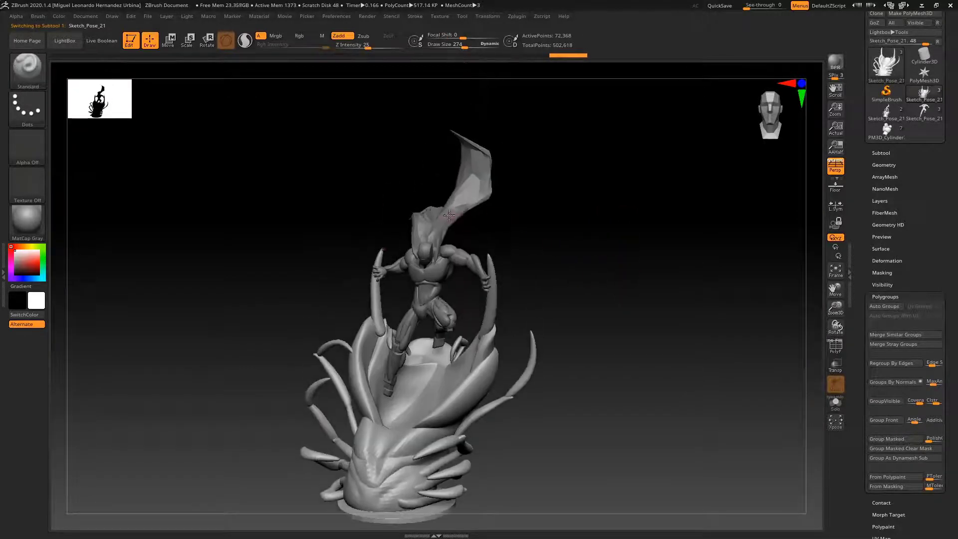
{"action": "left_click", "coordinate": [451, 213], "text": "alt"}
{"action": "left_click", "coordinate": [455, 304], "text": "alt"}
{"action": "left_click", "coordinate": [492, 304], "text": "alt"}
{"action": "key", "text": "shift+f"}
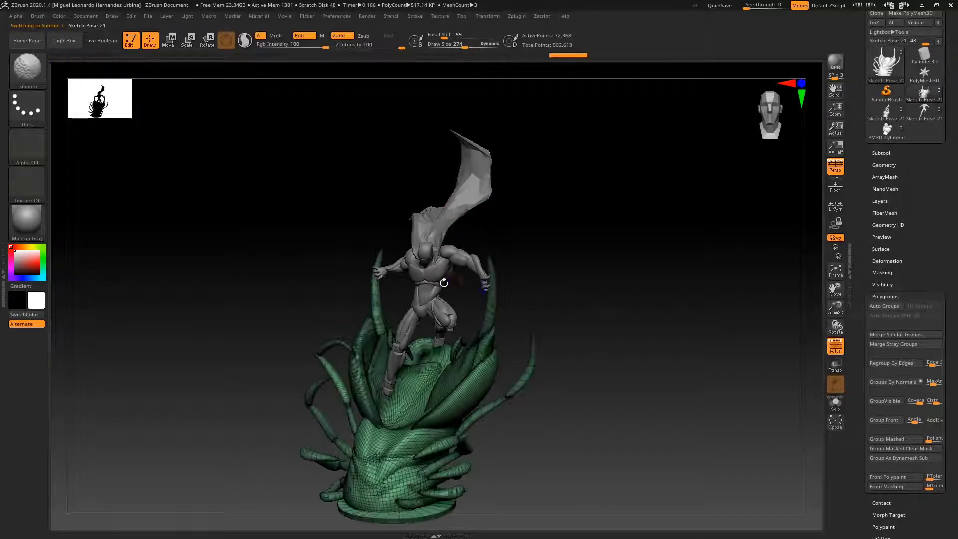
{"action": "left_click", "coordinate": [442, 277], "text": "alt"}
{"action": "left_click", "coordinate": [443, 213], "text": "alt"}
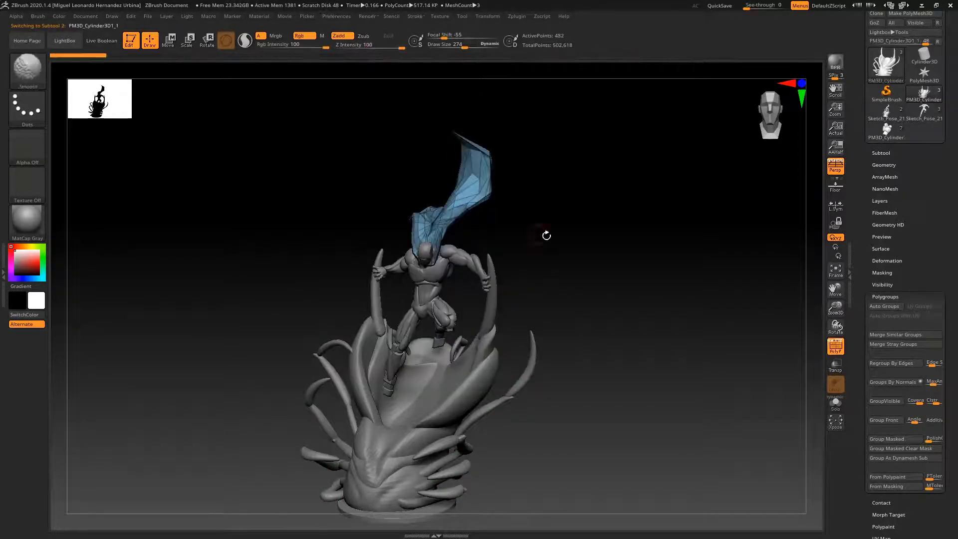
{"action": "left_click_drag", "start_coordinate": [545, 235], "coordinate": [683, 220]}
Step: Merge the base, cape and figure subtools into a single subtool with Merge Down and hide the polyframe
{"action": "left_click", "coordinate": [881, 153]}
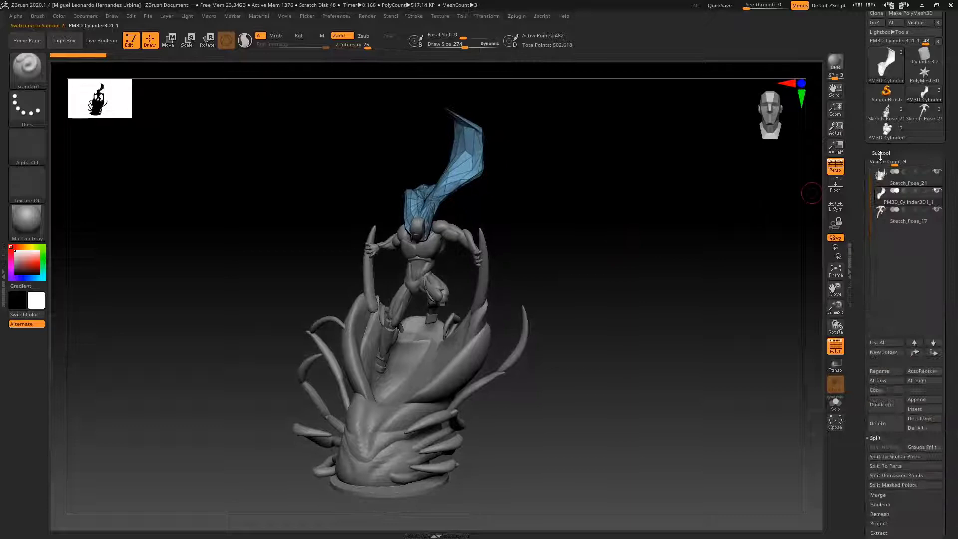
{"action": "left_click", "coordinate": [881, 182]}
{"action": "left_click_drag", "start_coordinate": [950, 242], "coordinate": [950, 178]}
{"action": "left_click", "coordinate": [877, 374]}
{"action": "left_click", "coordinate": [878, 383]}
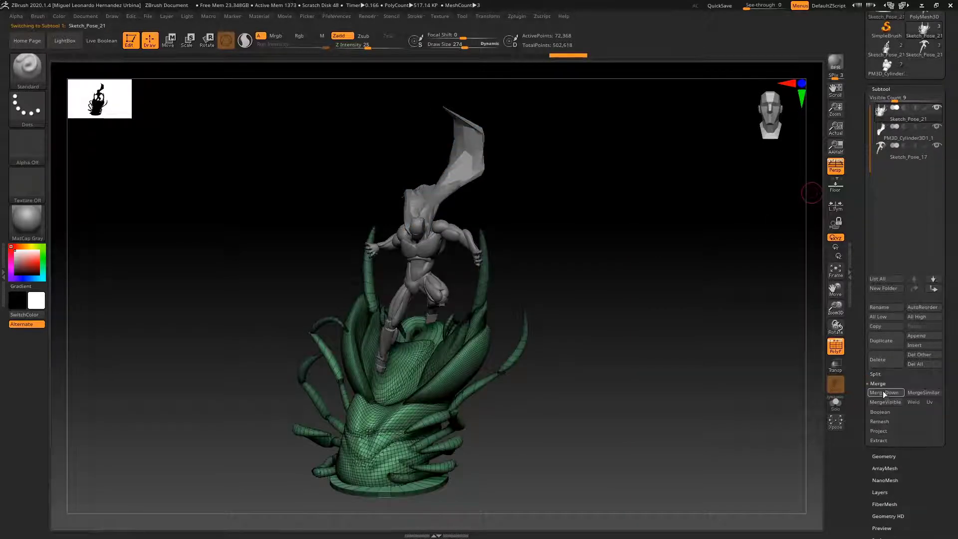
{"action": "left_click", "coordinate": [885, 393]}
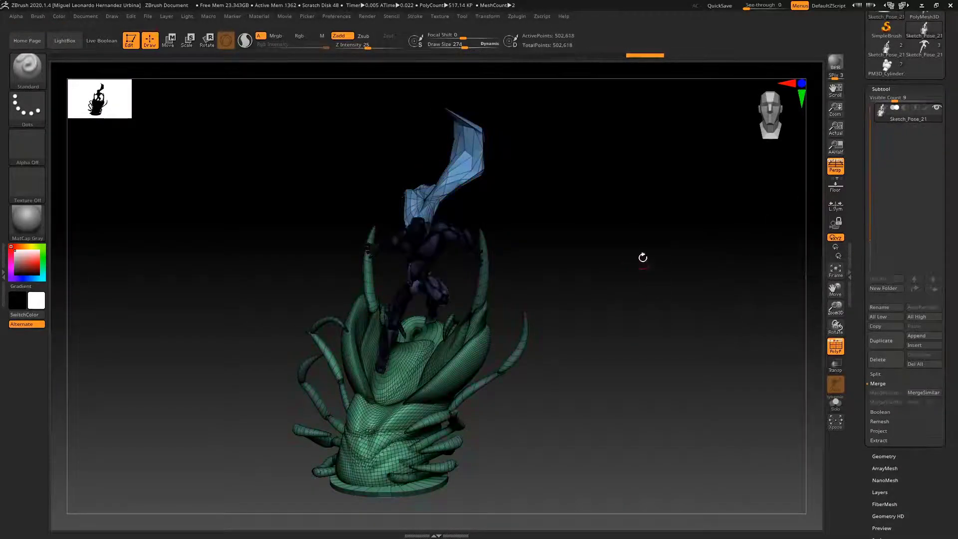
{"action": "key", "text": "shift+f"}
{"action": "mouse_move", "coordinate": [627, 252]}
{"action": "right_mouse_down", "text": "ctrl"}
{"action": "mouse_move", "coordinate": [584, 226]}
{"action": "mouse_move", "coordinate": [471, 293]}
{"action": "mouse_move", "coordinate": [562, 190]}
{"action": "mouse_move", "coordinate": [592, 267]}
{"action": "right_mouse_up", "text": "ctrl"}
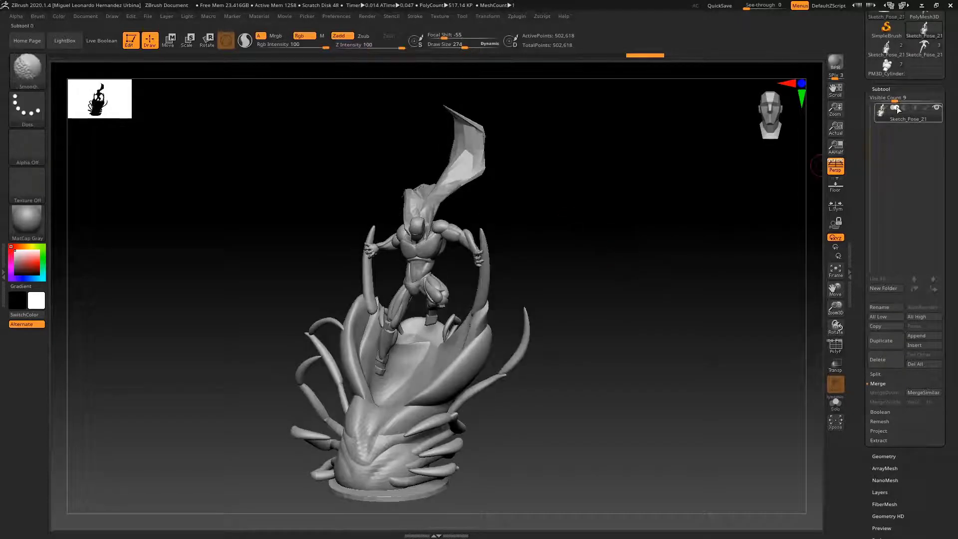
Step: Apply the Unify deformation to the merged statue and frame the resized model
{"action": "left_click", "coordinate": [884, 90]}
{"action": "left_click", "coordinate": [884, 120]}
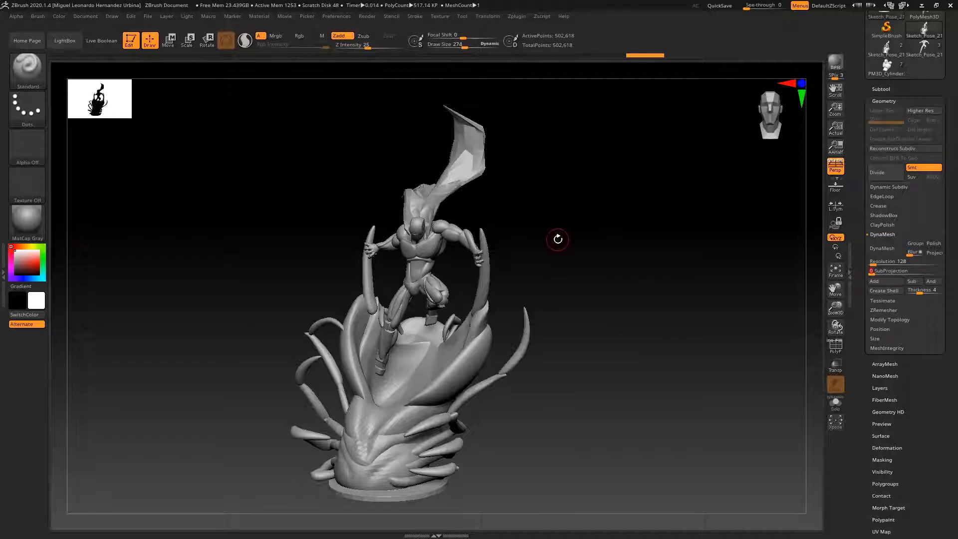
{"action": "mouse_move", "coordinate": [706, 242]}
{"action": "right_mouse_down", "text": "ctrl"}
{"action": "mouse_move", "coordinate": [702, 272]}
{"action": "mouse_move", "coordinate": [652, 211]}
{"action": "right_mouse_up", "text": "ctrl"}
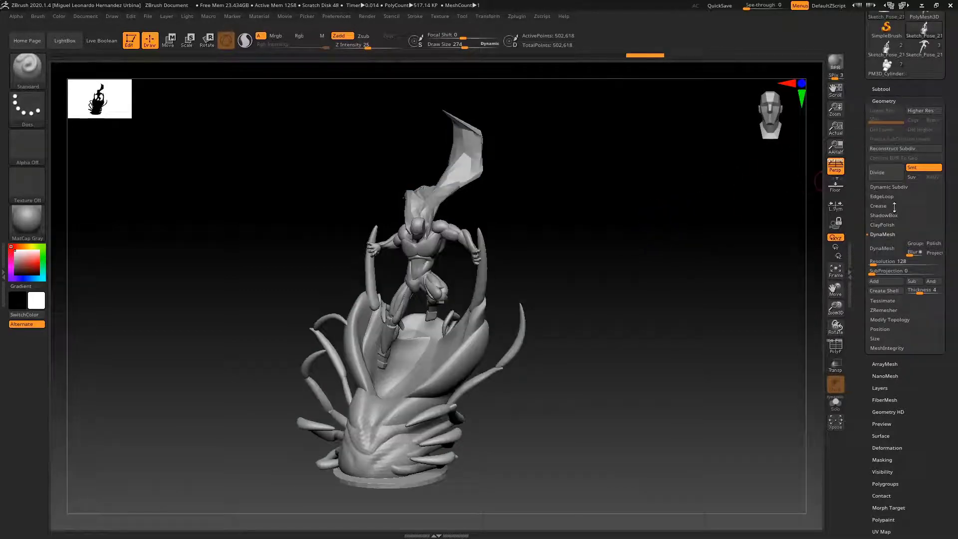
{"action": "left_click", "coordinate": [887, 101]}
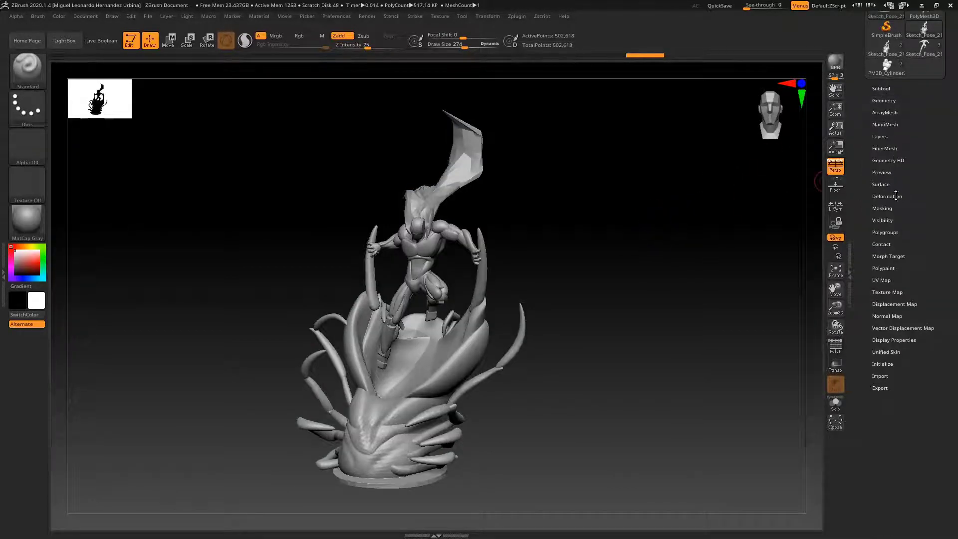
{"action": "left_click", "coordinate": [897, 195]}
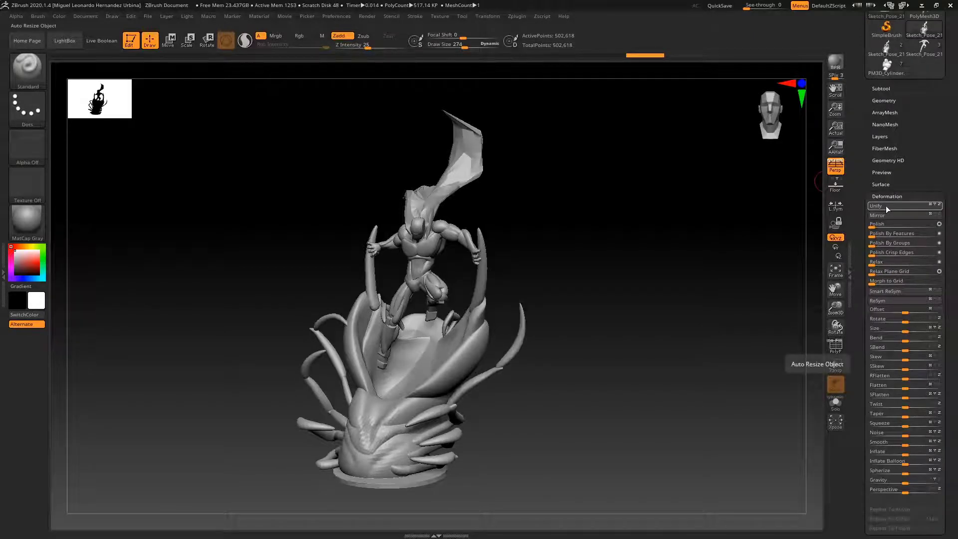
{"action": "left_click", "coordinate": [887, 205]}
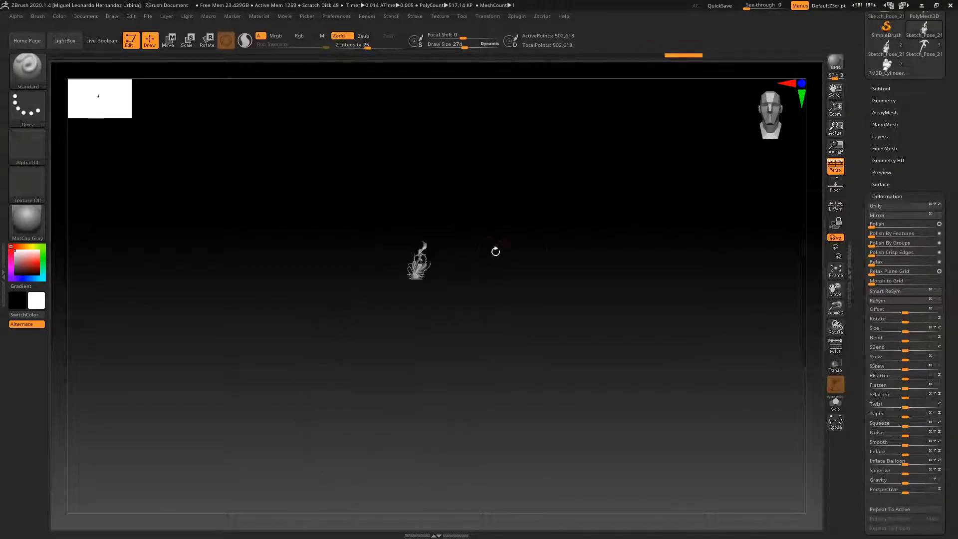
{"action": "right_click_drag", "start_coordinate": [481, 250], "coordinate": [494, 342], "text": "ctrl"}
{"action": "right_click_drag", "start_coordinate": [484, 246], "coordinate": [528, 327], "text": "ctrl"}
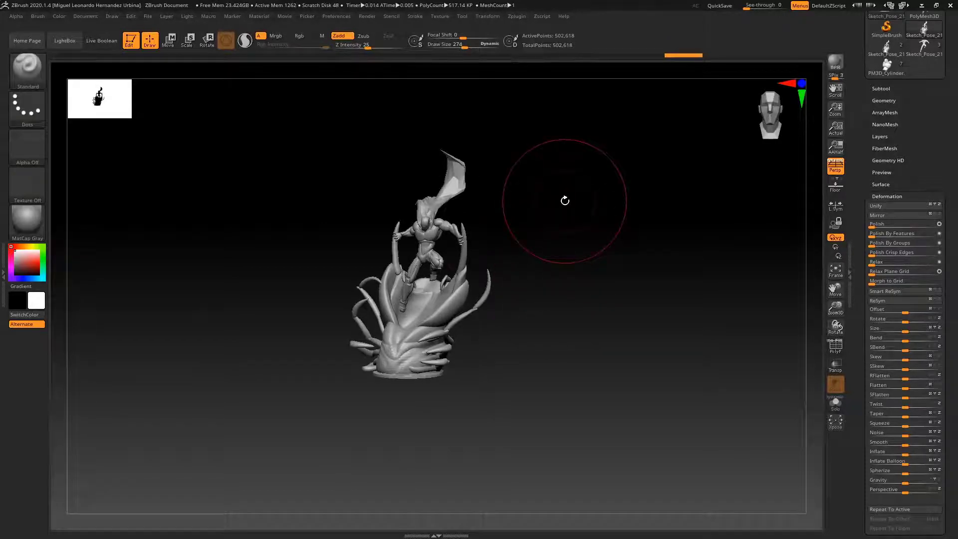
Step: Reduce the Standard brush's draw size to 119 while comparing the brush with the unified statue
{"action": "key", "text": "space"}
{"action": "left_click_drag", "start_coordinate": [504, 226], "coordinate": [498, 226]}
{"action": "right_click_drag", "start_coordinate": [504, 227], "coordinate": [521, 304], "text": "ctrl"}
{"action": "key", "text": "shift+f"}
{"action": "key", "text": "space"}
{"action": "left_click_drag", "start_coordinate": [542, 212], "coordinate": [533, 212]}
{"action": "key", "text": "shift+f"}
{"action": "key", "text": "shift+f"}
{"action": "key", "text": "shift+f"}
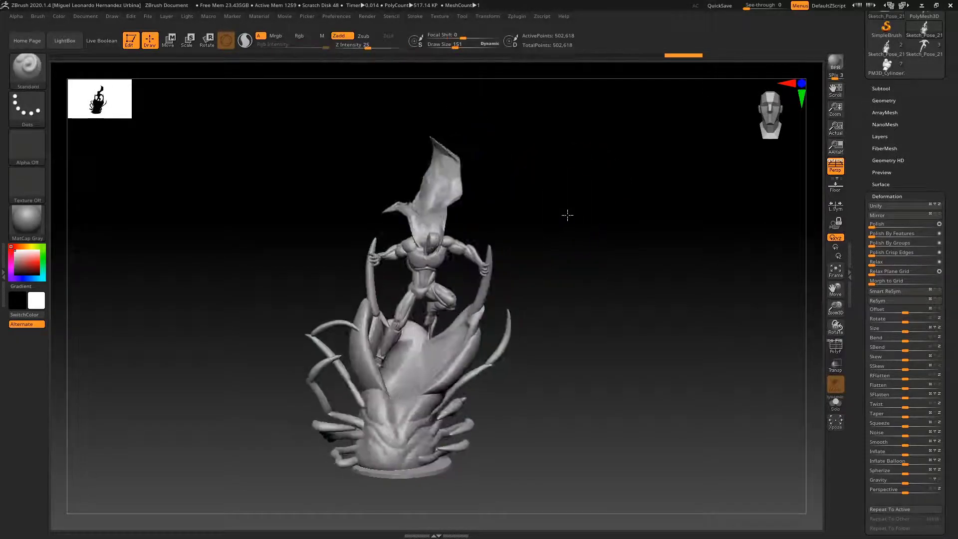
{"action": "mouse_move", "coordinate": [568, 215]}
{"action": "right_mouse_down"}
{"action": "mouse_move", "coordinate": [616, 210]}
{"action": "mouse_move", "coordinate": [530, 216]}
{"action": "right_mouse_up"}
{"action": "key", "text": "space"}
{"action": "left_click_drag", "start_coordinate": [491, 230], "coordinate": [488, 231]}
{"action": "right_click_drag", "start_coordinate": [538, 212], "coordinate": [628, 209]}
{"action": "right_click_drag", "start_coordinate": [628, 210], "coordinate": [622, 188]}
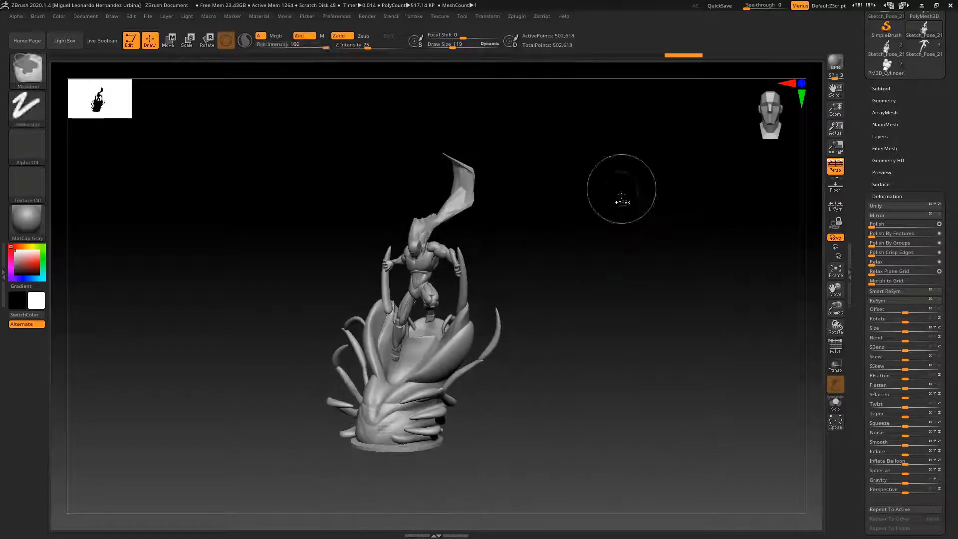
Step: Examine the unified statue's XYZ size values in its geometry settings
{"action": "left_click", "coordinate": [887, 196]}
{"action": "left_click", "coordinate": [884, 100]}
{"action": "left_click", "coordinate": [891, 235]}
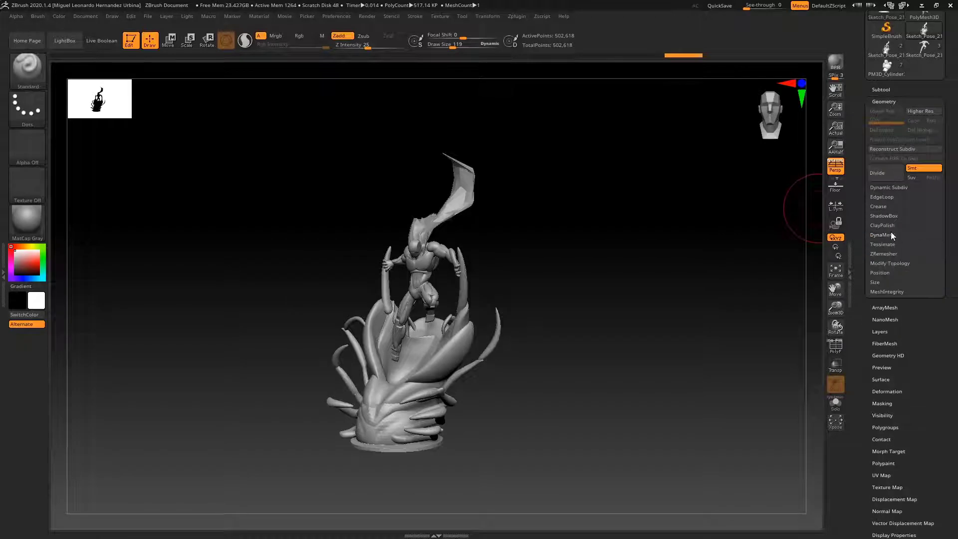
{"action": "left_click", "coordinate": [879, 280]}
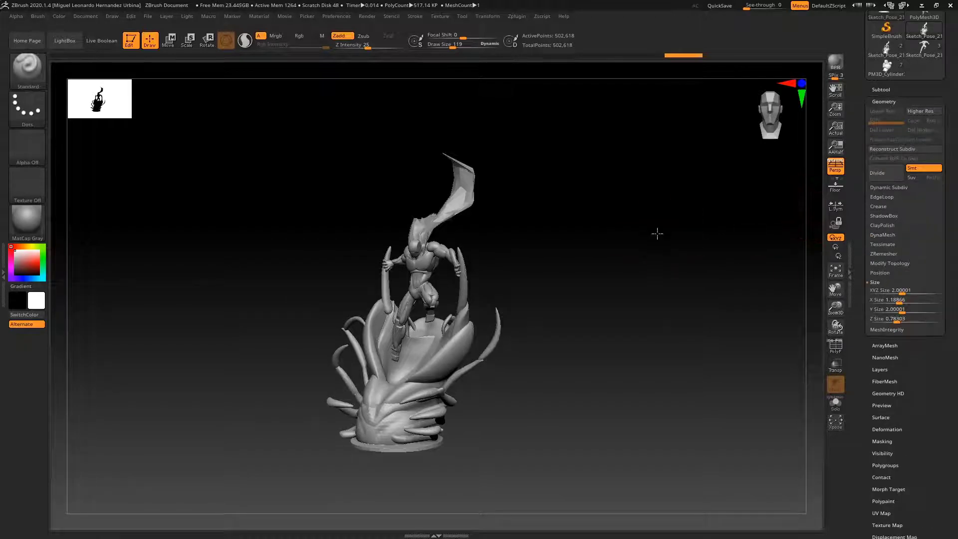
{"action": "left_click_drag", "start_coordinate": [656, 231], "coordinate": [597, 204]}
Step: Reduce the Standard brush's draw size to 69 and collapse the geometry settings
{"action": "key", "text": "shift+f"}
{"action": "key", "text": "shift+f"}
{"action": "key", "text": "space"}
{"action": "left_click", "coordinate": [892, 101]}
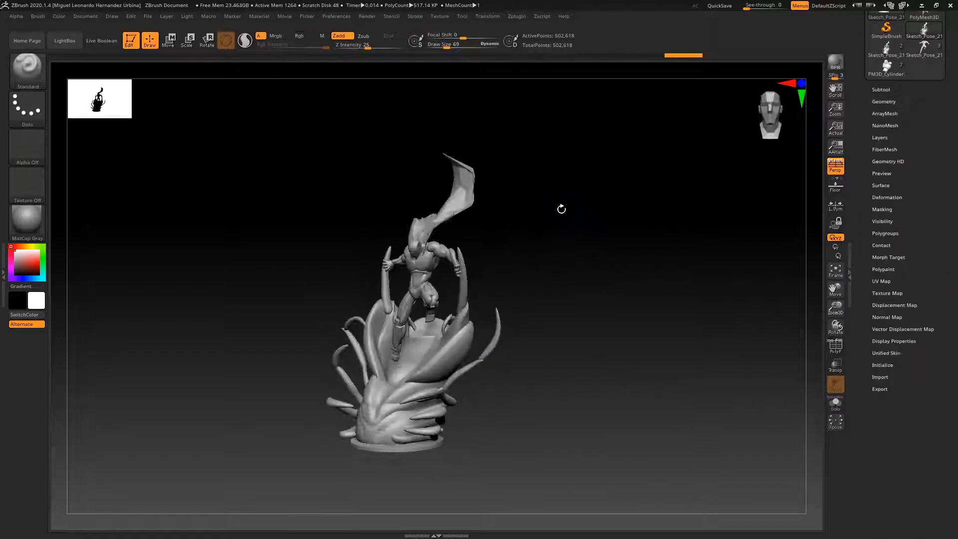
{"action": "key", "text": "shift+f"}
{"action": "key", "text": "shift+f"}
{"action": "key", "text": "shift"}
Step: Switch to the full-scale two-subtool statue tool, frame it and examine its XYZ size values
{"action": "left_click", "coordinate": [891, 51]}
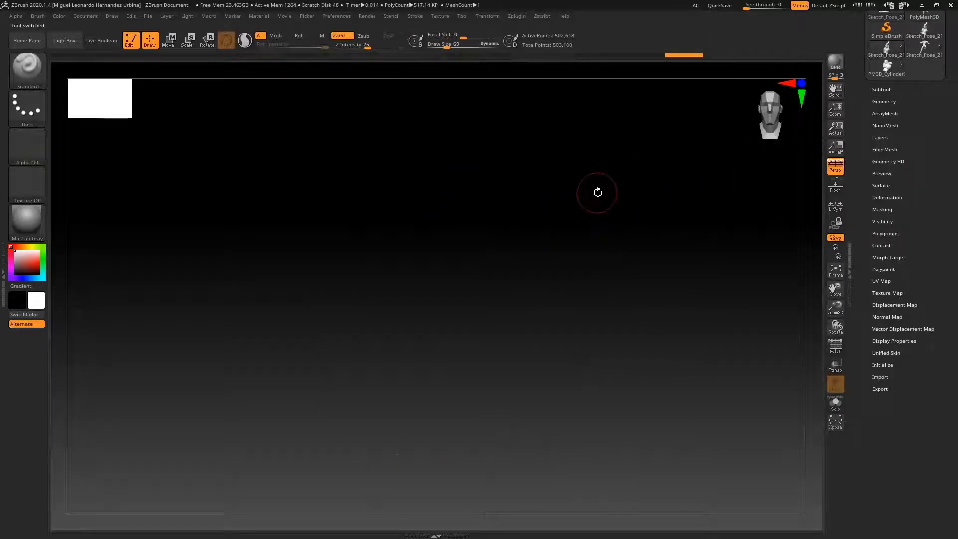
{"action": "key", "text": "shift+f"}
{"action": "key", "text": "shift+f"}
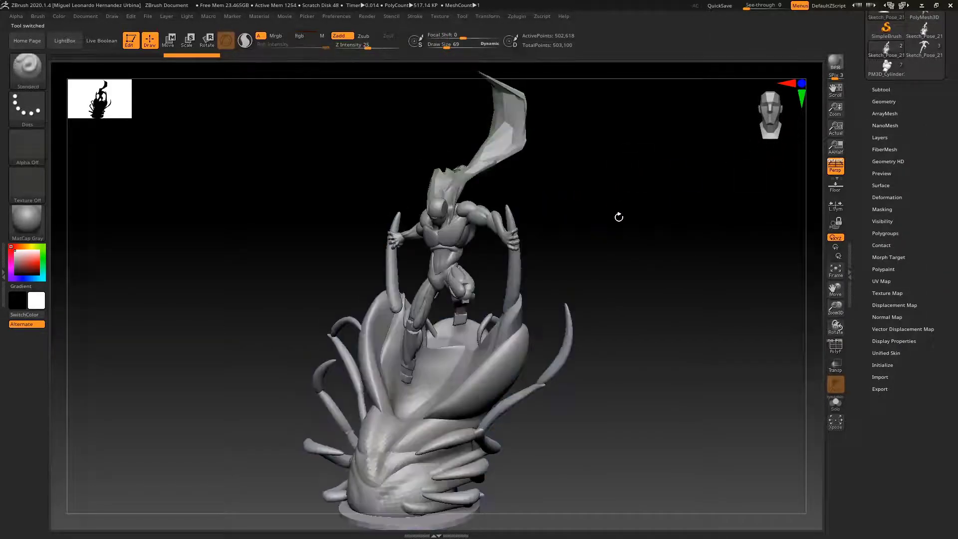
{"action": "left_click", "coordinate": [884, 101]}
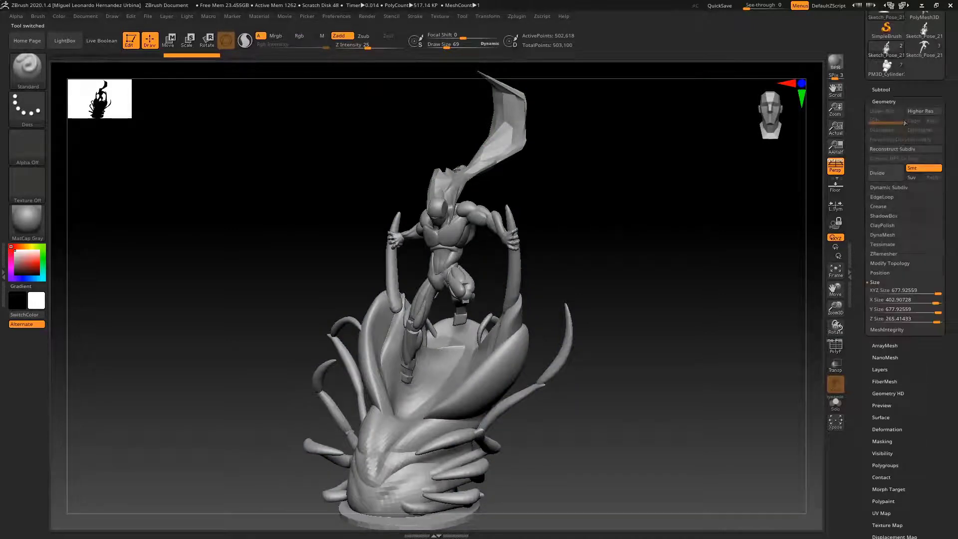
{"action": "right_click_drag", "start_coordinate": [649, 212], "coordinate": [610, 234], "text": "ctrl"}
{"action": "key", "text": "shift+f"}
{"action": "key", "text": "shift+f"}
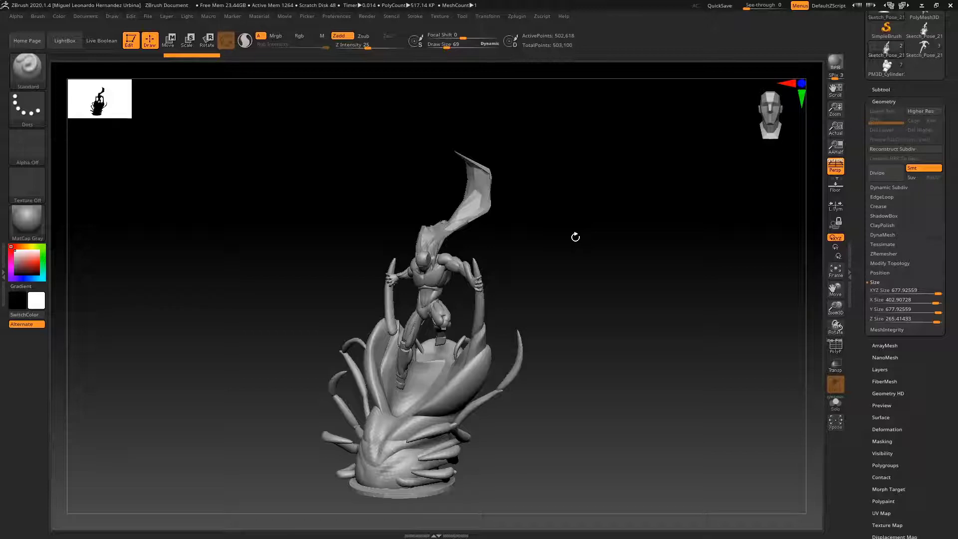
Step: Switch back to the unified merged statue and set the Standard brush's draw size to 23
{"action": "left_click_drag", "start_coordinate": [955, 111], "coordinate": [955, 130]}
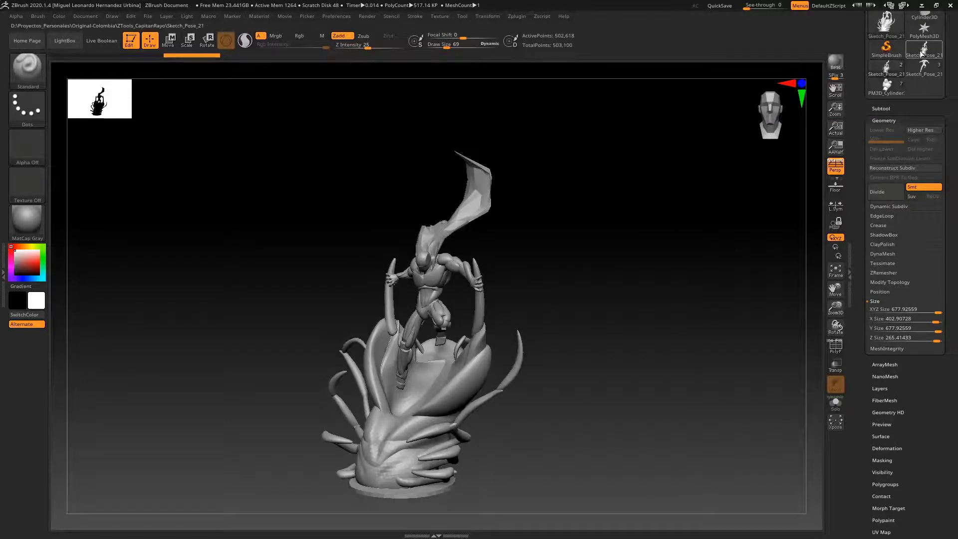
{"action": "left_click", "coordinate": [909, 73]}
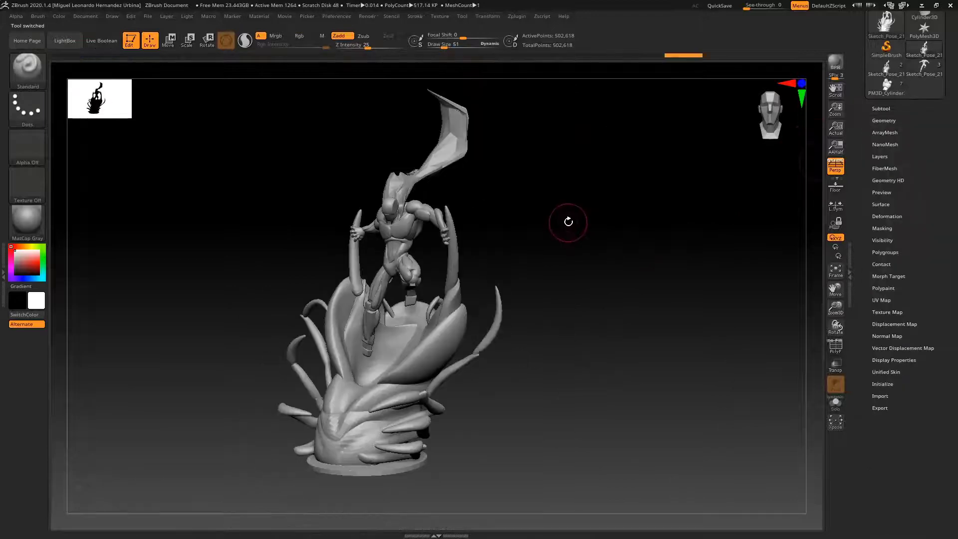
{"action": "key", "text": "space"}
{"action": "key", "text": "shift+f"}
{"action": "mouse_move", "coordinate": [569, 210]}
{"action": "left_mouse_down"}
{"action": "mouse_move", "coordinate": [603, 195]}
{"action": "mouse_move", "coordinate": [589, 186]}
{"action": "mouse_move", "coordinate": [645, 190]}
{"action": "mouse_move", "coordinate": [605, 222]}
{"action": "mouse_move", "coordinate": [609, 189]}
{"action": "mouse_move", "coordinate": [614, 205]}
{"action": "left_mouse_up"}
{"action": "key", "text": "shift+f"}
{"action": "key", "text": "space"}
{"action": "mouse_move", "coordinate": [498, 258]}
{"action": "right_mouse_down", "text": "alt"}
{"action": "mouse_move", "coordinate": [509, 248]}
{"action": "mouse_move", "coordinate": [445, 255]}
{"action": "right_mouse_up", "text": "alt"}
{"action": "key", "text": "f"}
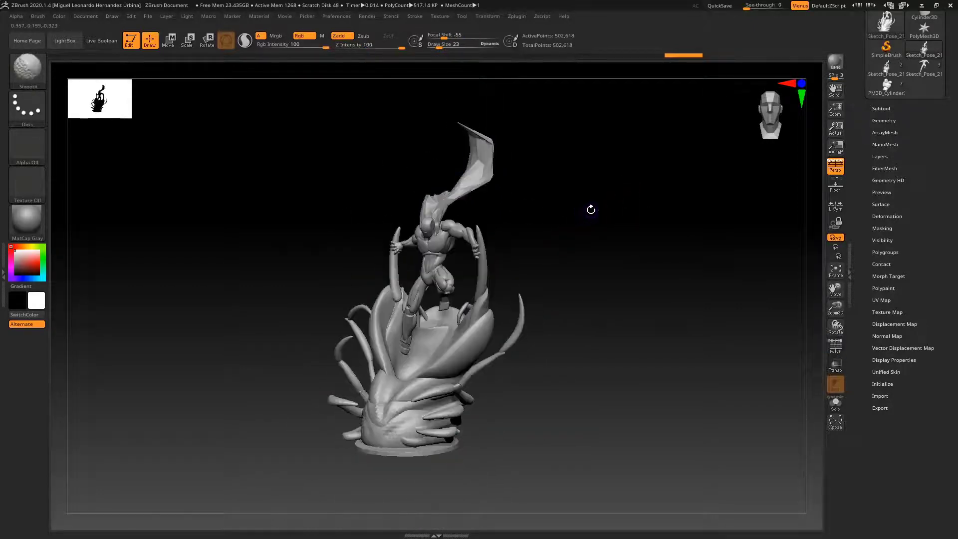
Step: Split the merged statue into separate subtools by polygroup with Groups Split
{"action": "left_click", "coordinate": [883, 108]}
{"action": "left_click", "coordinate": [877, 394]}
{"action": "left_click", "coordinate": [919, 403]}
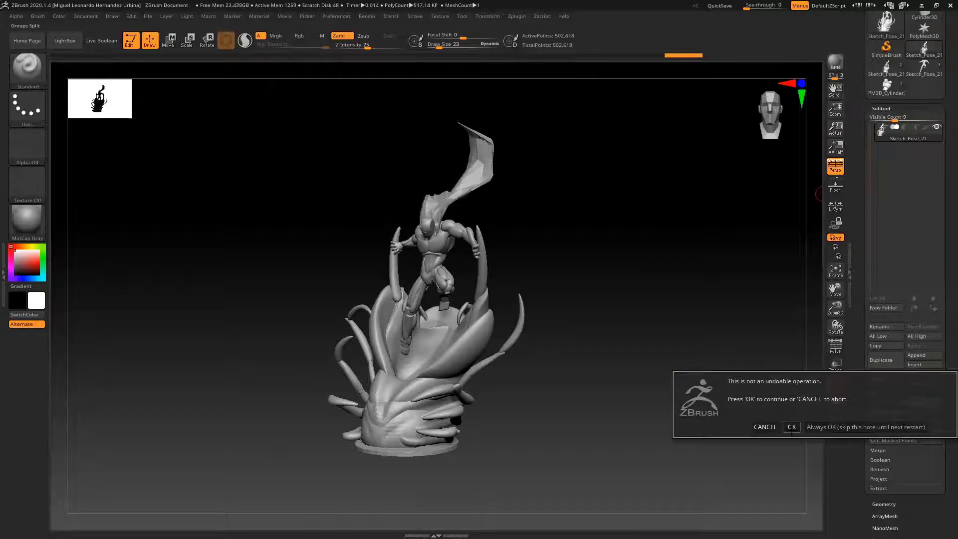
{"action": "left_click", "coordinate": [793, 427]}
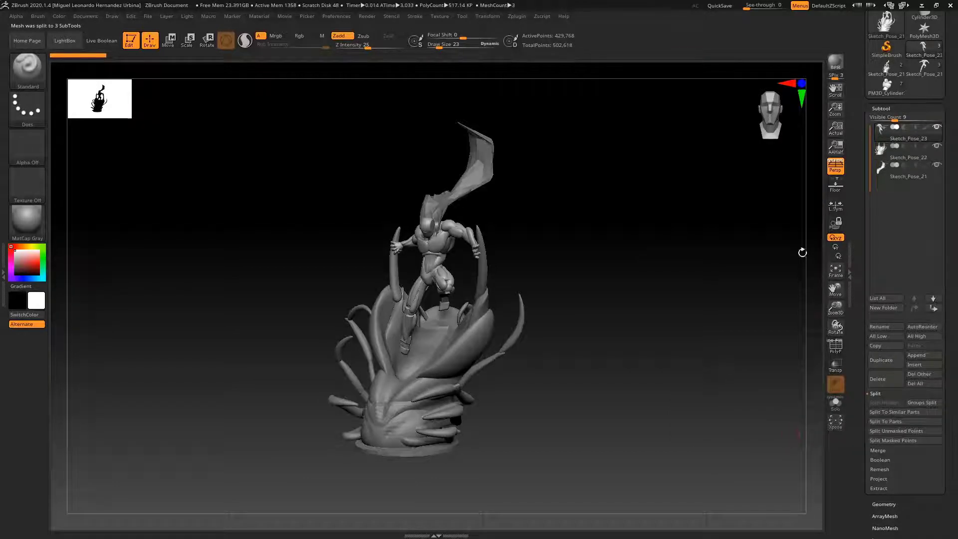
Step: Move the cape subtool Sketch_Pose_21 to the top of the subtool list
{"action": "mouse_move", "coordinate": [632, 237]}
{"action": "left_mouse_down"}
{"action": "mouse_move", "coordinate": [658, 237]}
{"action": "mouse_move", "coordinate": [620, 205]}
{"action": "mouse_move", "coordinate": [578, 227]}
{"action": "mouse_move", "coordinate": [630, 224]}
{"action": "left_mouse_up"}
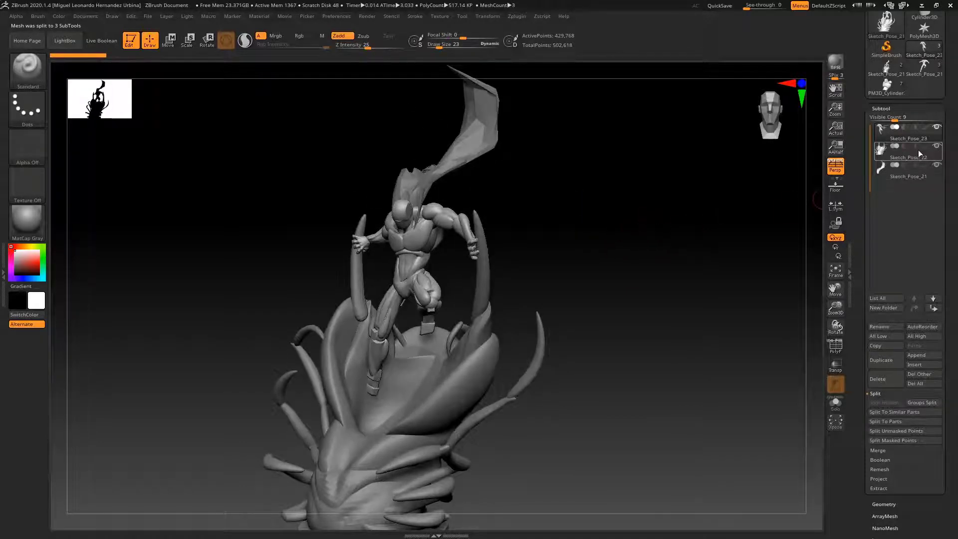
{"action": "left_click", "coordinate": [920, 173]}
{"action": "left_click", "coordinate": [913, 309]}
{"action": "left_click", "coordinate": [913, 308]}
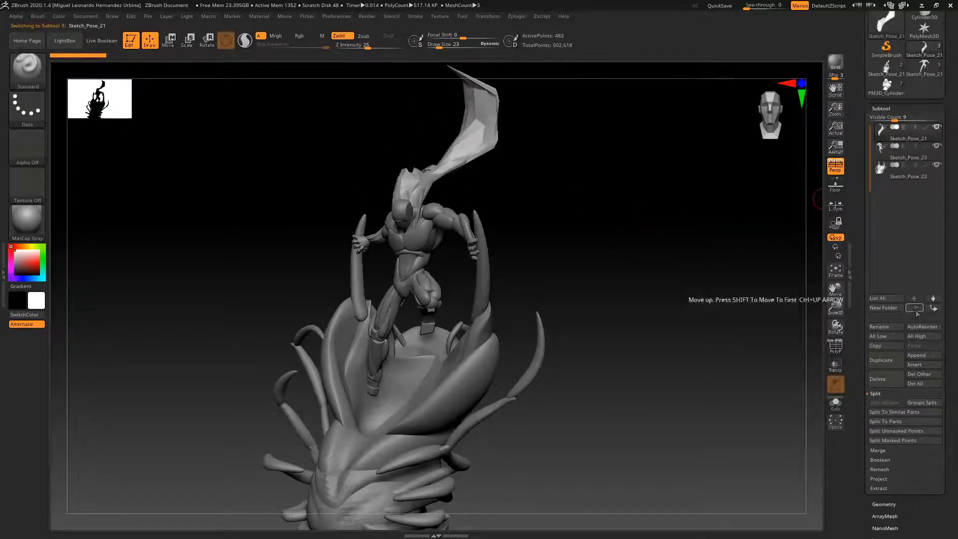
Step: Select the base subtool Sketch_Pose_22 and frame the whole statue
{"action": "left_click", "coordinate": [889, 167]}
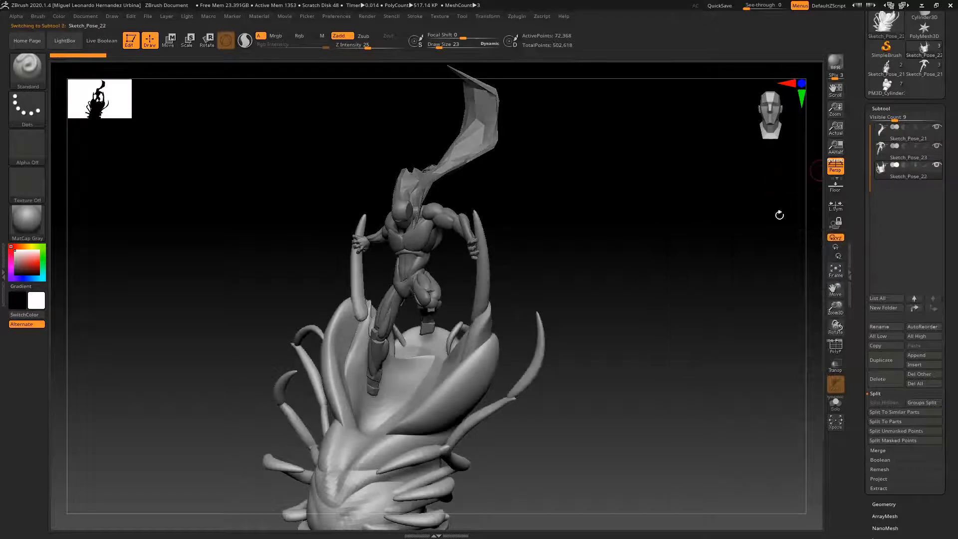
{"action": "key", "text": "shift+f"}
{"action": "key", "text": "shift+f"}
{"action": "key", "text": "f"}
{"action": "key", "text": "shift+f"}
{"action": "key", "text": "shift+f"}
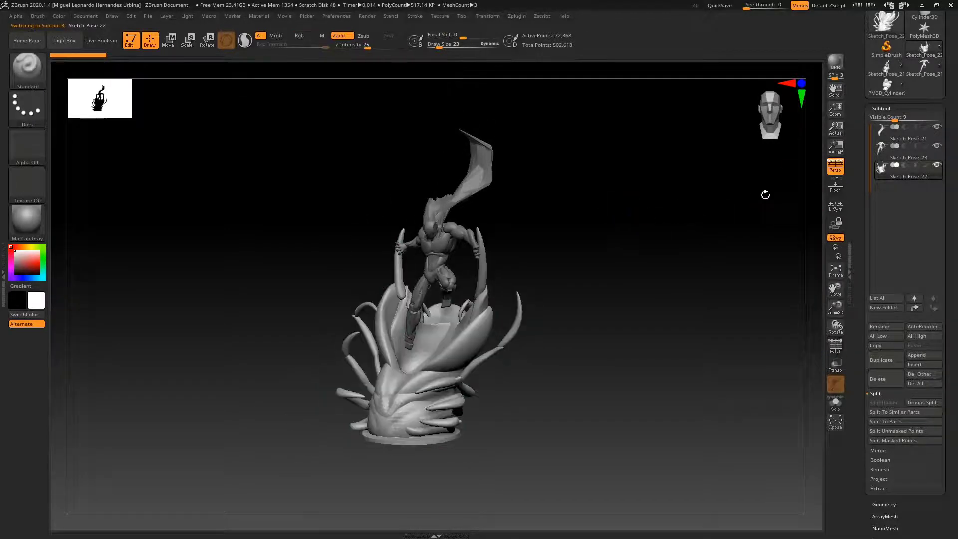
Step: Select the figure subtool Sketch_Pose_23 and examine its torso and shoulders up close
{"action": "left_click", "coordinate": [882, 155]}
{"action": "right_click", "coordinate": [492, 228]}
{"action": "right_click_drag", "start_coordinate": [518, 214], "coordinate": [486, 229]}
{"action": "right_click", "coordinate": [487, 230]}
{"action": "left_click", "coordinate": [490, 229]}
{"action": "right_click_drag", "start_coordinate": [585, 205], "coordinate": [575, 217]}
{"action": "left_click_drag", "start_coordinate": [575, 217], "coordinate": [578, 191], "text": "alt"}
{"action": "key", "text": "space"}
{"action": "left_click_drag", "start_coordinate": [475, 249], "coordinate": [459, 250]}
{"action": "right_click_drag", "start_coordinate": [453, 193], "coordinate": [492, 210], "text": "ctrl"}
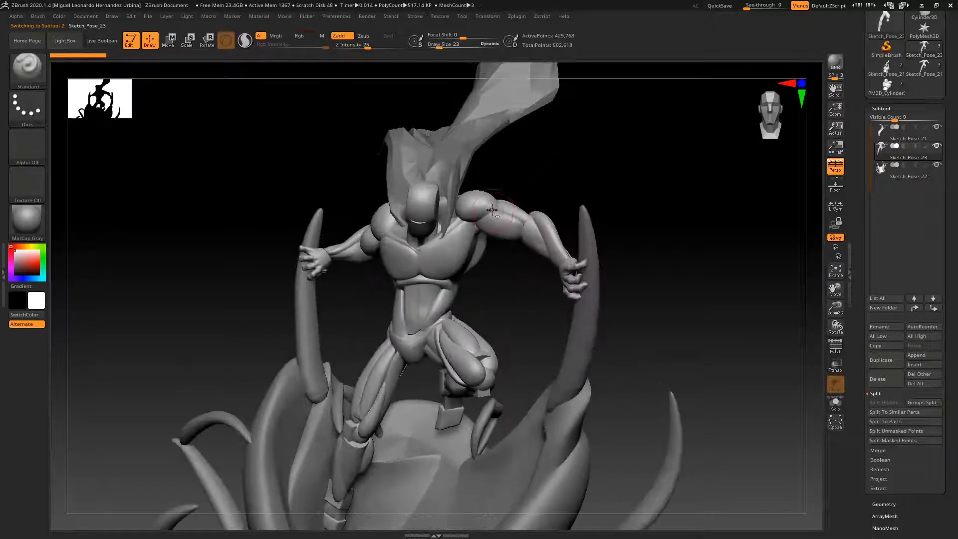
Step: Fuse the figure's separate body parts into one mesh with DynaMesh at resolution 504
{"action": "left_click", "coordinate": [882, 108]}
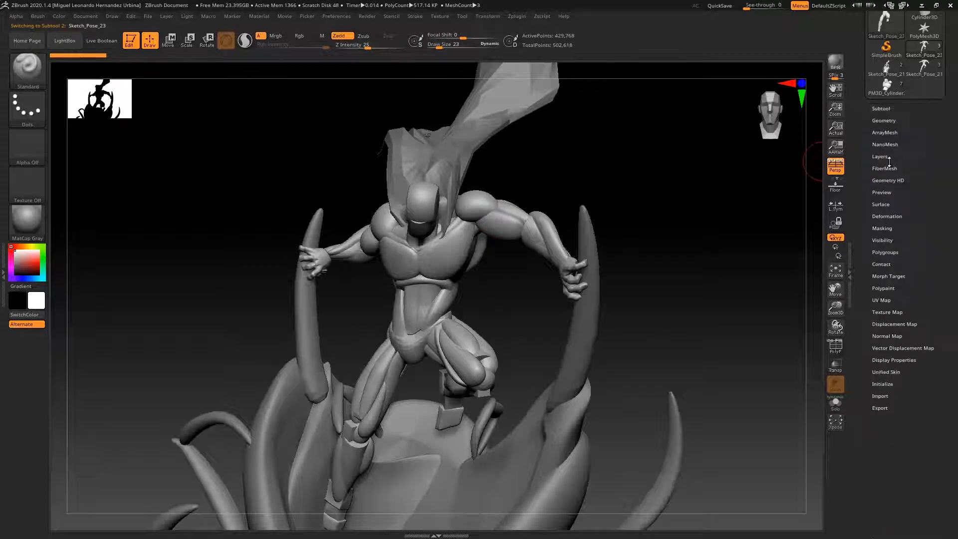
{"action": "left_click", "coordinate": [884, 121]}
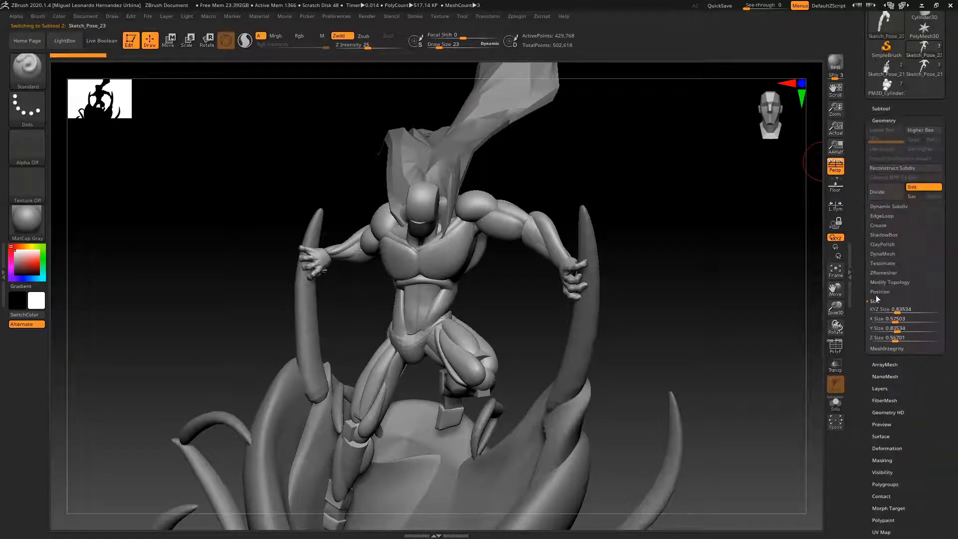
{"action": "left_click", "coordinate": [880, 292]}
{"action": "left_click_drag", "start_coordinate": [732, 229], "coordinate": [886, 281]}
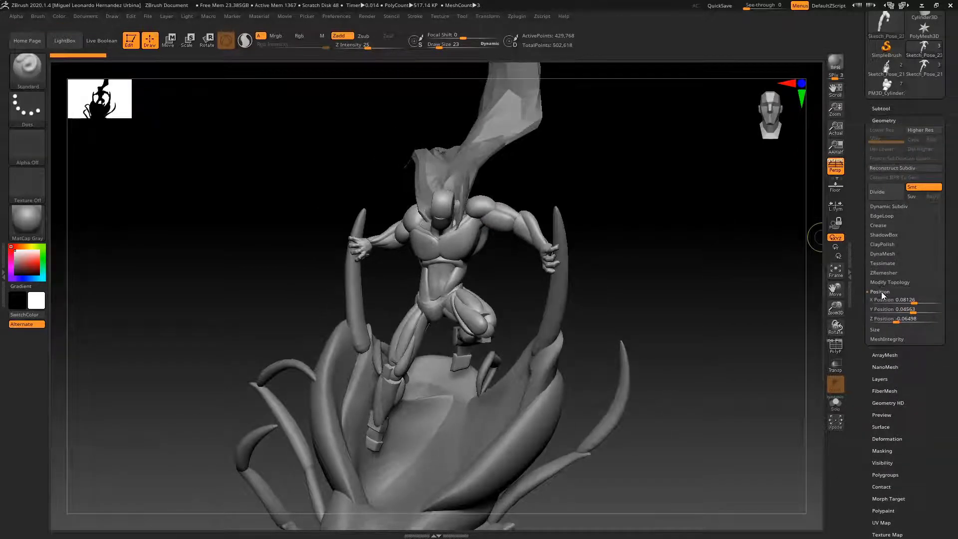
{"action": "left_click", "coordinate": [880, 293]}
{"action": "left_click", "coordinate": [885, 254]}
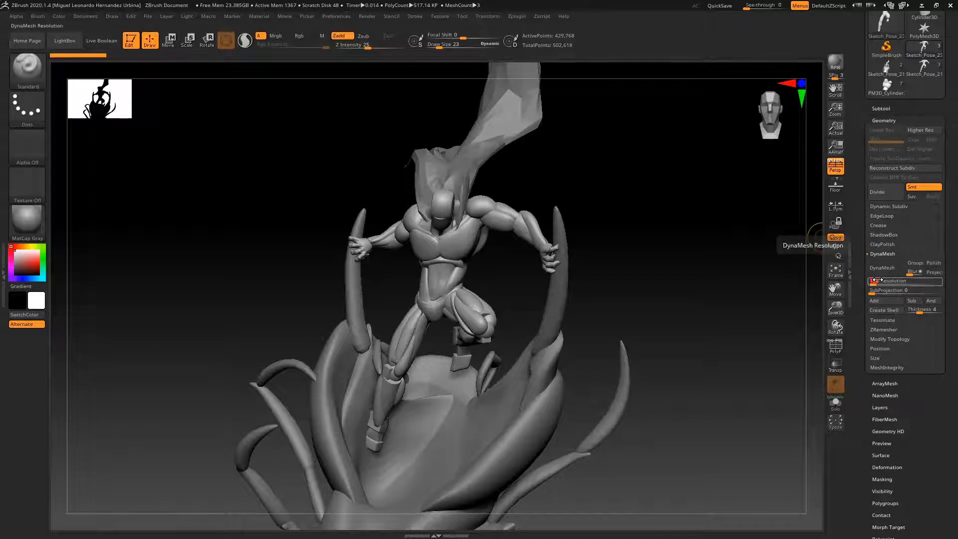
{"action": "left_click", "coordinate": [883, 268]}
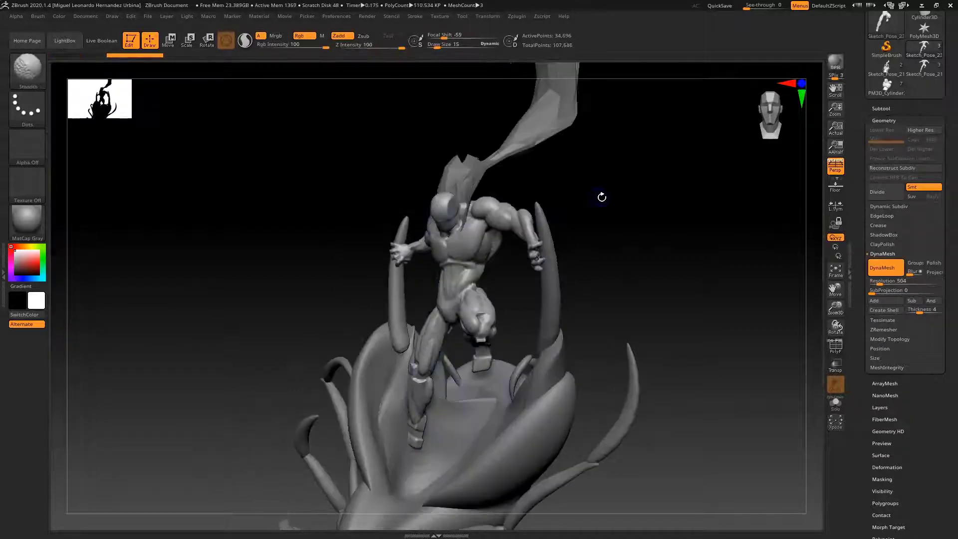
Step: Sculpt and smooth the fused seams on the figure's shoulder, chest and neck at draw size 15
{"action": "mouse_move", "coordinate": [604, 197]}
{"action": "left_mouse_down"}
{"action": "mouse_move", "coordinate": [630, 195]}
{"action": "mouse_move", "coordinate": [624, 250]}
{"action": "left_mouse_up"}
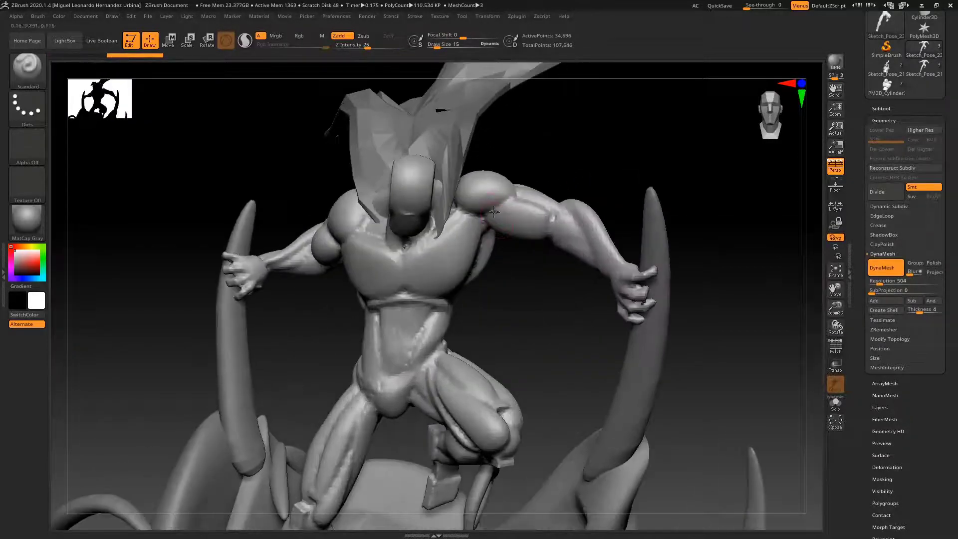
{"action": "left_click_drag", "start_coordinate": [462, 210], "coordinate": [473, 213], "text": "shift"}
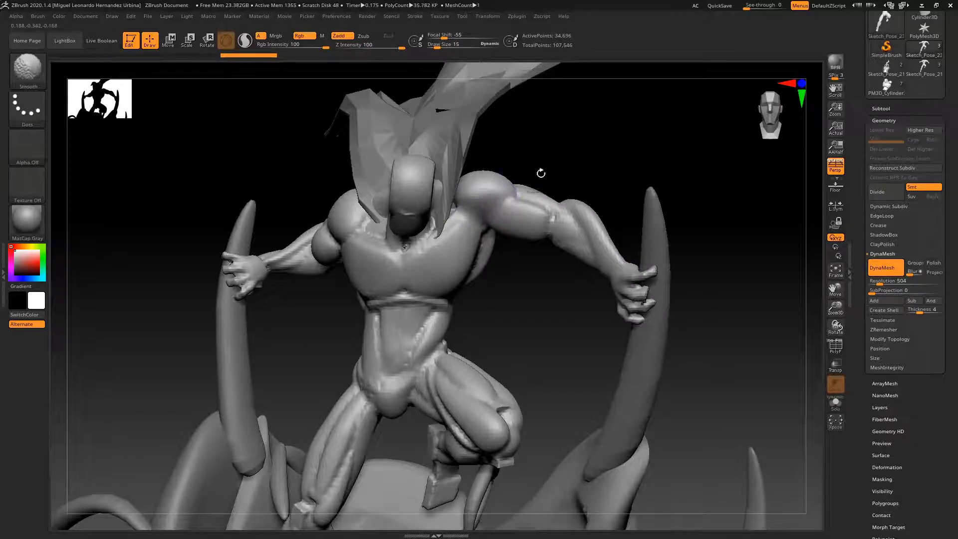
{"action": "left_click_drag", "start_coordinate": [592, 124], "coordinate": [650, 169], "text": "ctrl"}
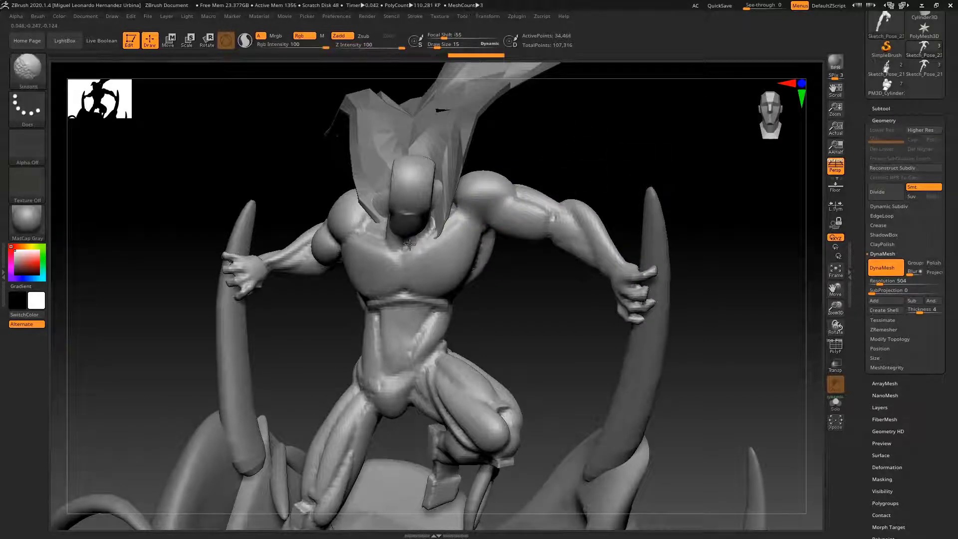
{"action": "left_click_drag", "start_coordinate": [594, 143], "coordinate": [396, 242]}
{"action": "left_click_drag", "start_coordinate": [544, 165], "coordinate": [599, 156]}
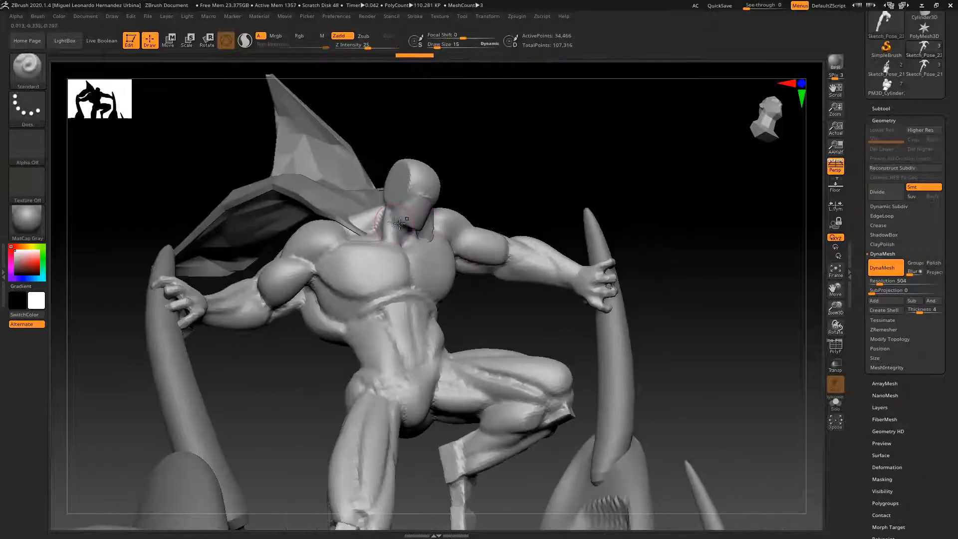
{"action": "left_click_drag", "start_coordinate": [394, 209], "coordinate": [403, 233]}
{"action": "left_click_drag", "start_coordinate": [578, 171], "coordinate": [581, 175], "text": "ctrl"}
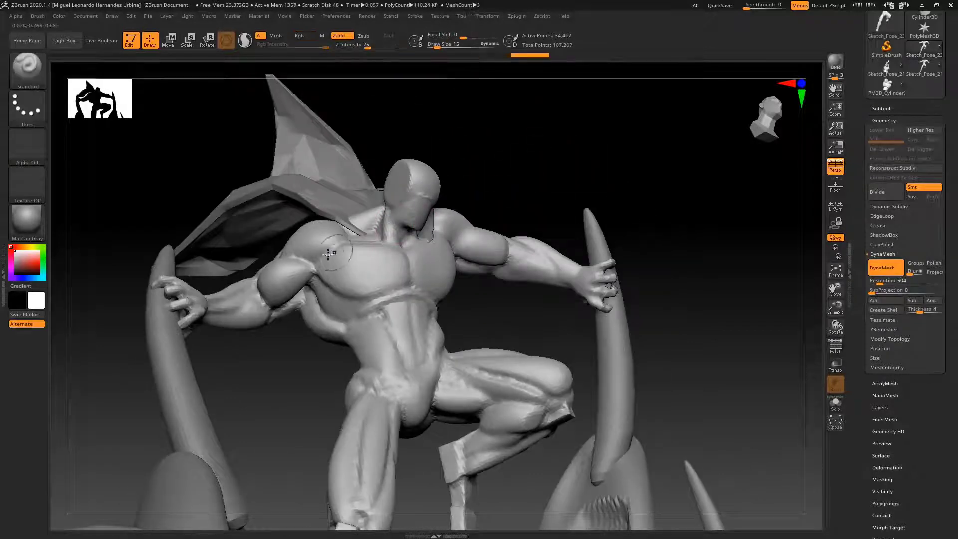
Step: Smooth the seams around the figure's armpit and back, enlarging the brush's draw size to 33
{"action": "mouse_move", "coordinate": [320, 264]}
{"action": "left_mouse_down", "text": "shift"}
{"action": "mouse_move", "coordinate": [308, 272]}
{"action": "mouse_move", "coordinate": [351, 247]}
{"action": "left_mouse_up", "text": "shift"}
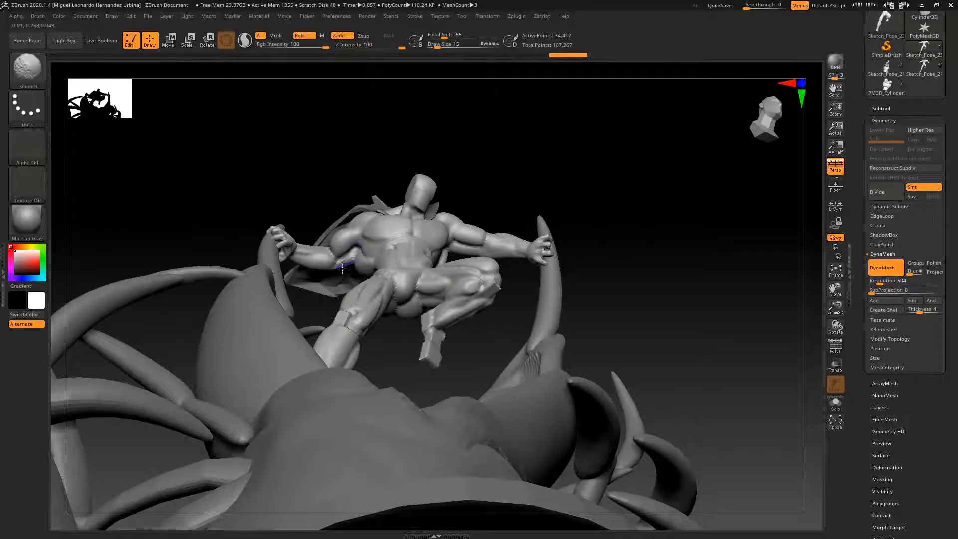
{"action": "mouse_move", "coordinate": [561, 165]}
{"action": "left_mouse_down"}
{"action": "mouse_move", "coordinate": [554, 206]}
{"action": "mouse_move", "coordinate": [574, 211]}
{"action": "mouse_move", "coordinate": [529, 212]}
{"action": "left_mouse_up"}
{"action": "right_click_drag", "start_coordinate": [499, 225], "coordinate": [439, 252], "text": "ctrl"}
{"action": "key", "text": "space"}
{"action": "mouse_move", "coordinate": [418, 257]}
{"action": "left_mouse_down"}
{"action": "mouse_move", "coordinate": [390, 233]}
{"action": "mouse_move", "coordinate": [397, 286]}
{"action": "left_mouse_up"}
{"action": "left_click_drag", "start_coordinate": [577, 239], "coordinate": [524, 247]}
{"action": "left_click_drag", "start_coordinate": [403, 275], "coordinate": [382, 288], "text": "shift"}
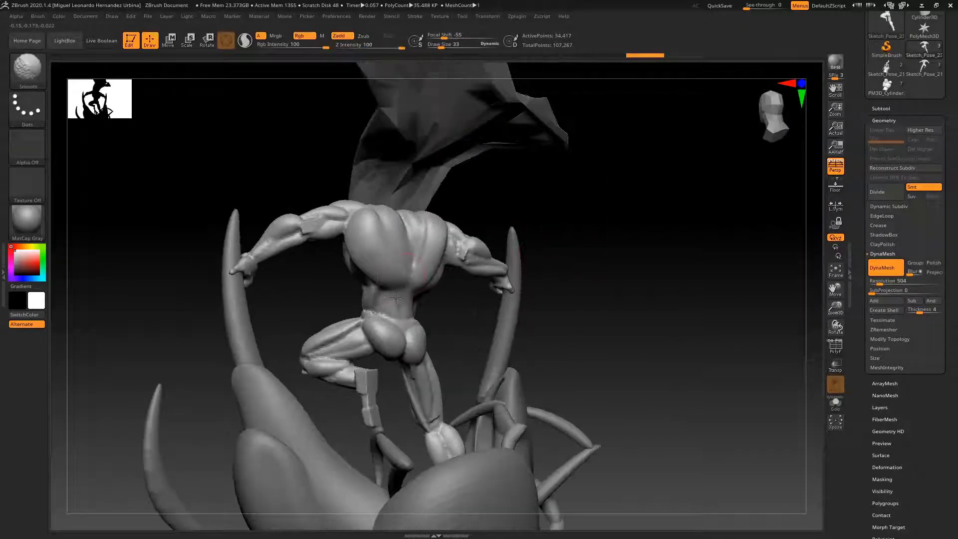
Step: Try reshaping the figure's lower back with the Move brush and another sculpting brush, and undo the strokes
{"action": "left_click_drag", "start_coordinate": [599, 255], "coordinate": [679, 230]}
{"action": "key", "text": "b"}
{"action": "key", "text": "m"}
{"action": "key", "text": "v"}
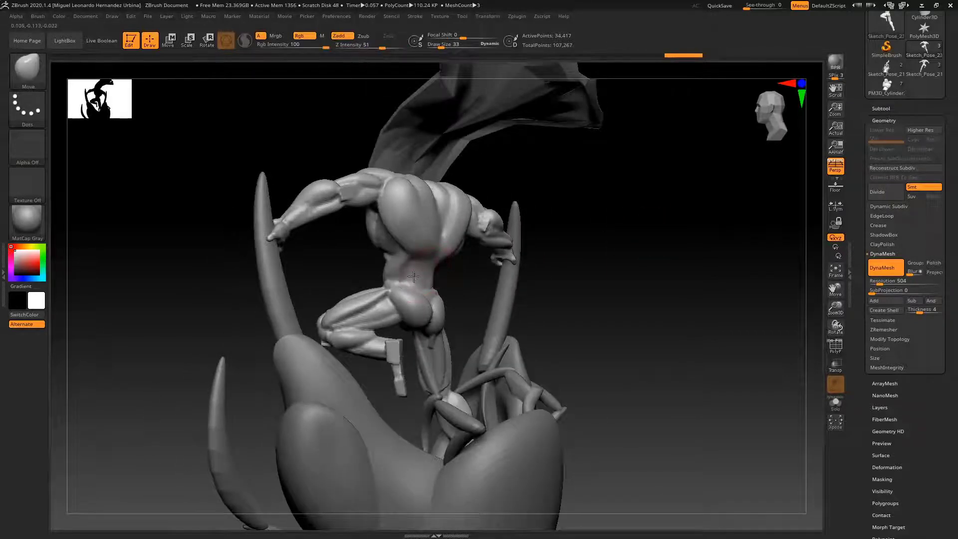
{"action": "key", "text": "b"}
{"action": "key", "text": "c"}
Step: Return to the Standard brush with draw size 26 and isolate the figure subtool in Solo mode
{"action": "key", "text": "b"}
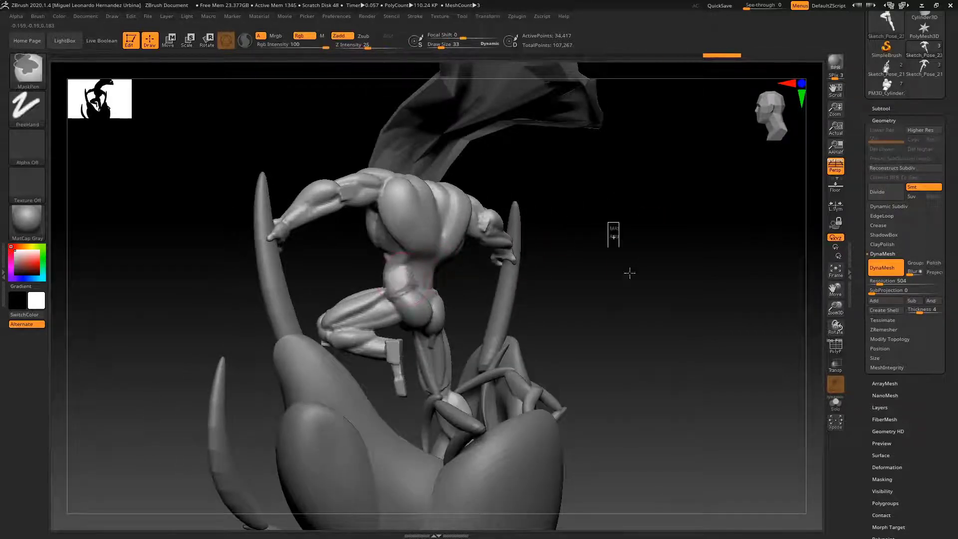
{"action": "mouse_move", "coordinate": [625, 271]}
{"action": "left_mouse_down"}
{"action": "mouse_move", "coordinate": [618, 258]}
{"action": "mouse_move", "coordinate": [449, 279]}
{"action": "mouse_move", "coordinate": [417, 305]}
{"action": "left_mouse_up"}
{"action": "key", "text": "ctrl+z"}
{"action": "key", "text": "ctrl+z"}
{"action": "key", "text": "b"}
{"action": "key", "text": "s"}
{"action": "key", "text": "t"}
{"action": "key", "text": "space"}
{"action": "right_click_drag", "start_coordinate": [588, 269], "coordinate": [579, 220], "text": "ctrl"}
{"action": "left_click_drag", "start_coordinate": [579, 220], "coordinate": [647, 210]}
{"action": "left_click", "coordinate": [881, 109]}
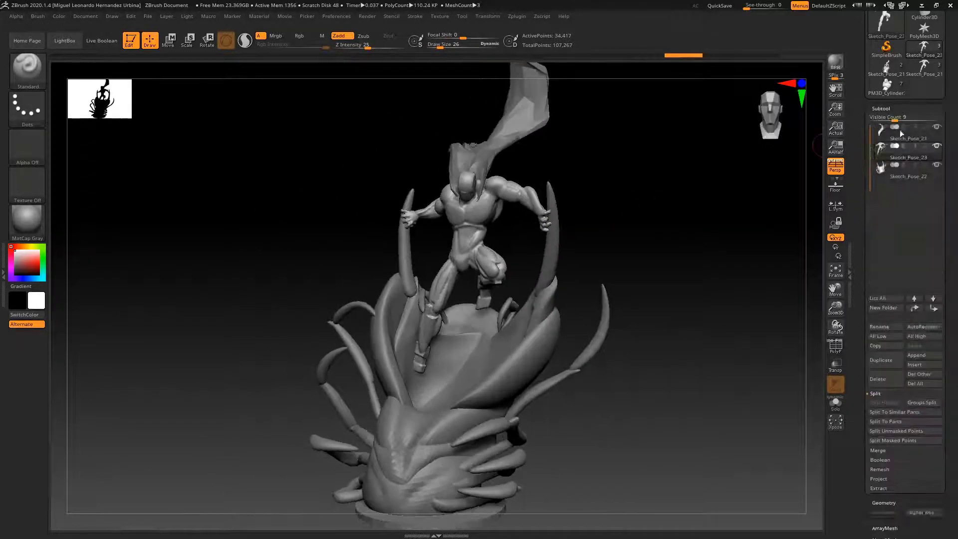
{"action": "left_click", "coordinate": [836, 403]}
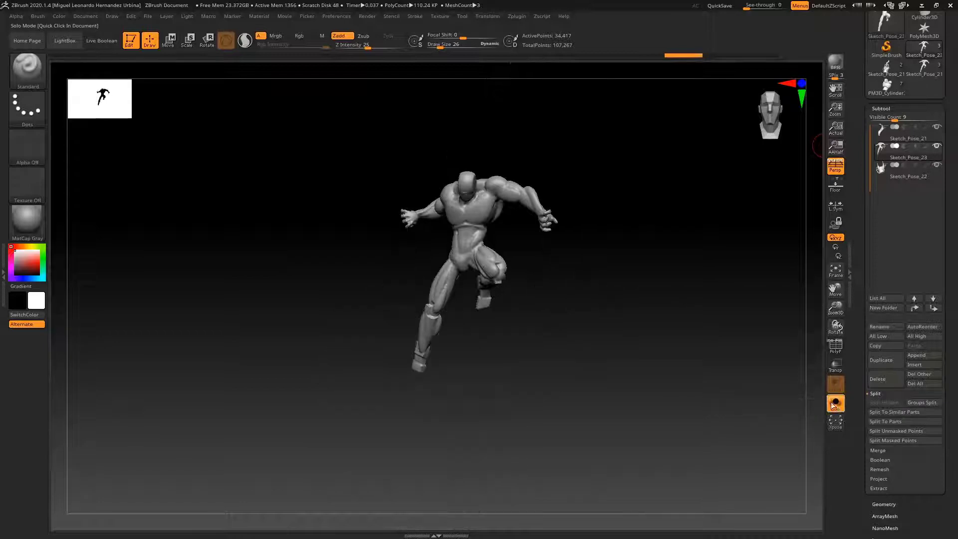
{"action": "mouse_move", "coordinate": [689, 209]}
{"action": "left_mouse_down"}
{"action": "mouse_move", "coordinate": [582, 220]}
{"action": "mouse_move", "coordinate": [525, 256]}
{"action": "mouse_move", "coordinate": [609, 220]}
{"action": "mouse_move", "coordinate": [580, 223]}
{"action": "mouse_move", "coordinate": [642, 180]}
{"action": "left_mouse_up"}
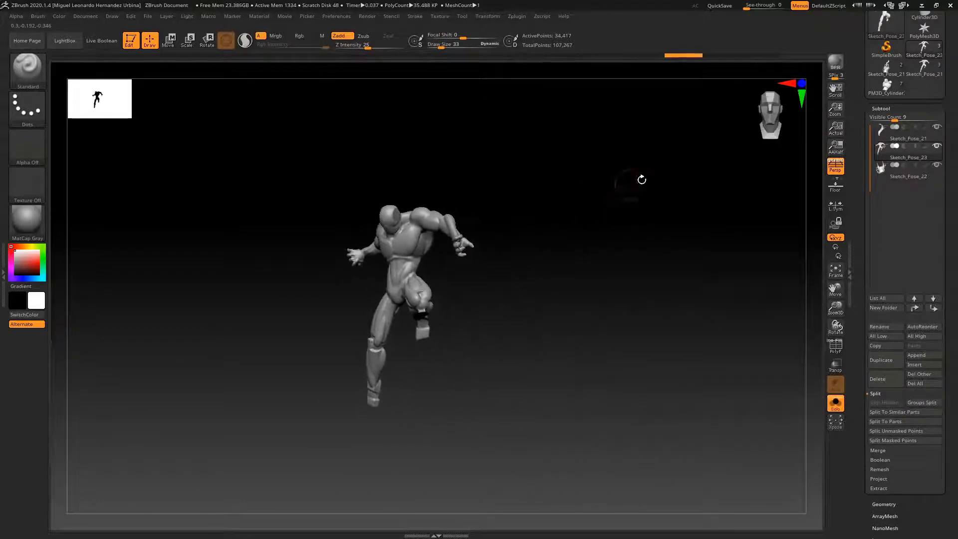
Step: Reduce the ZBrush window to a floating size and move the PureRef reference board beside it
{"action": "left_click", "coordinate": [937, 5]}
{"action": "left_click", "coordinate": [914, 5]}
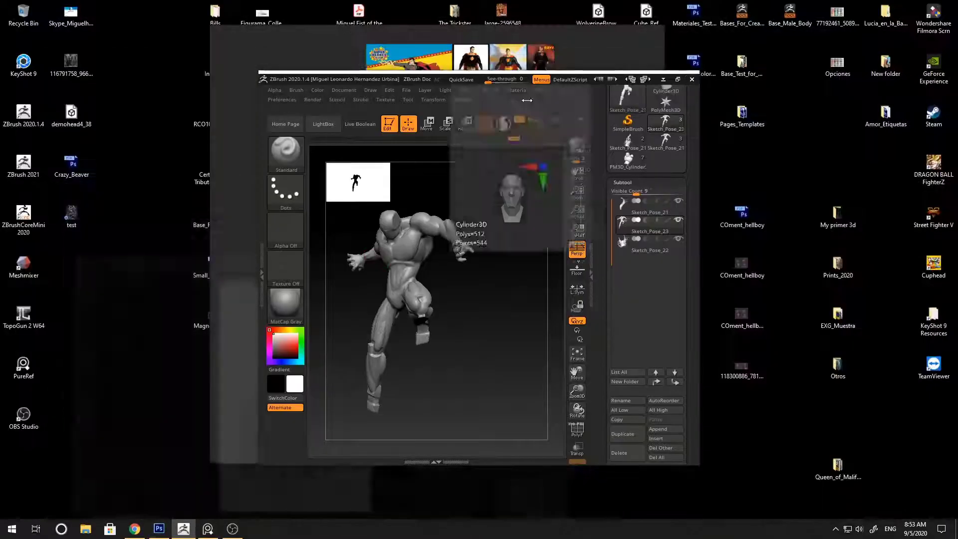
{"action": "left_click", "coordinate": [330, 51]}
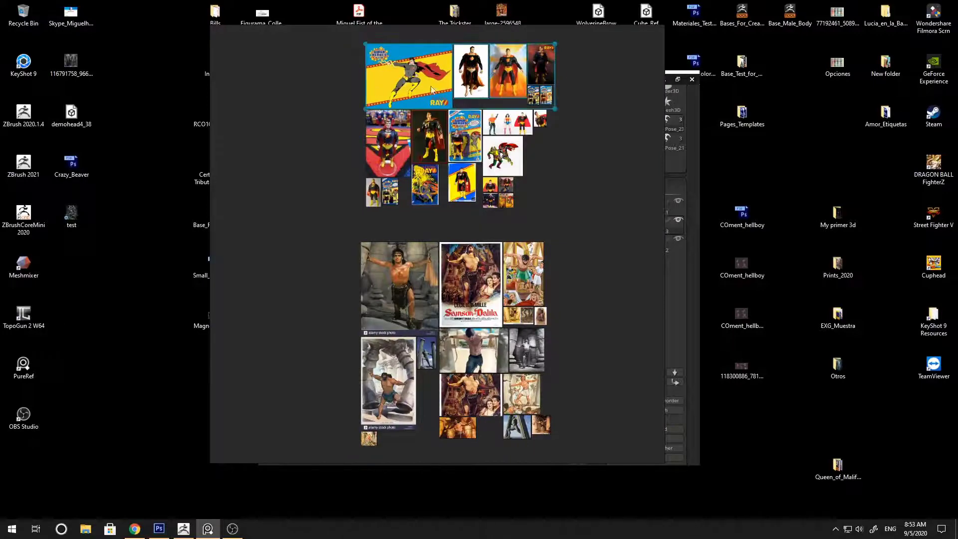
{"action": "left_click_drag", "start_coordinate": [299, 113], "coordinate": [630, 112]}
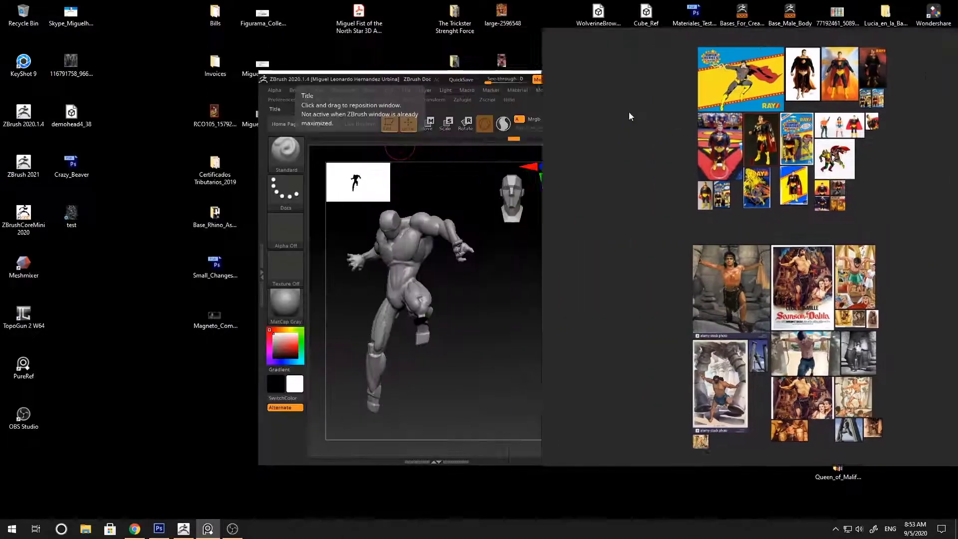
Step: Browse the PureRef board from the character images down to the male anatomy references
{"action": "scroll", "coordinate": [696, 164], "scroll_direction": "up", "scroll_amount": 2}
{"action": "scroll", "coordinate": [705, 169], "scroll_direction": "up", "scroll_amount": 2}
{"action": "scroll", "coordinate": [705, 170], "scroll_direction": "down", "scroll_amount": 6}
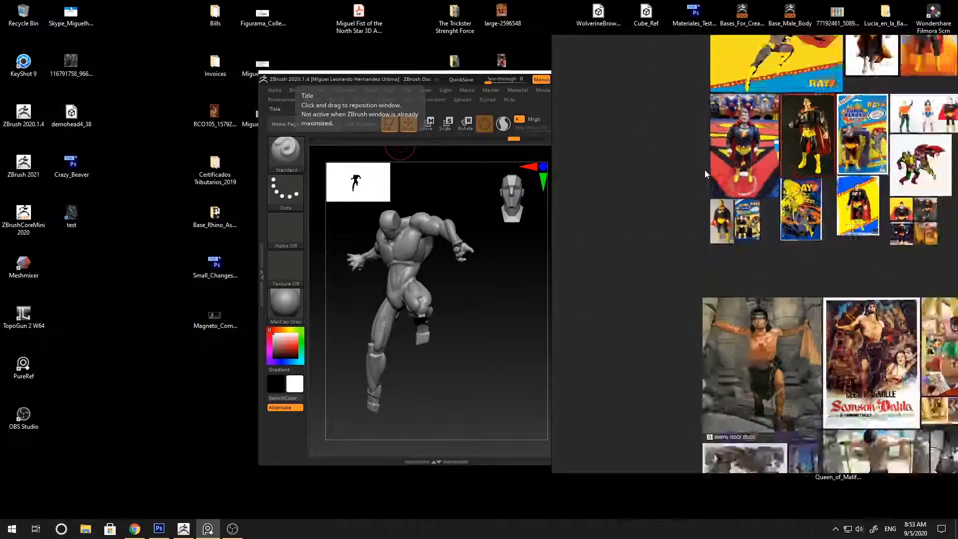
{"action": "middle_click_drag", "start_coordinate": [824, 415], "coordinate": [807, 324]}
{"action": "scroll", "coordinate": [807, 323], "scroll_direction": "up", "scroll_amount": 4}
{"action": "scroll", "coordinate": [806, 323], "scroll_direction": "up", "scroll_amount": 4}
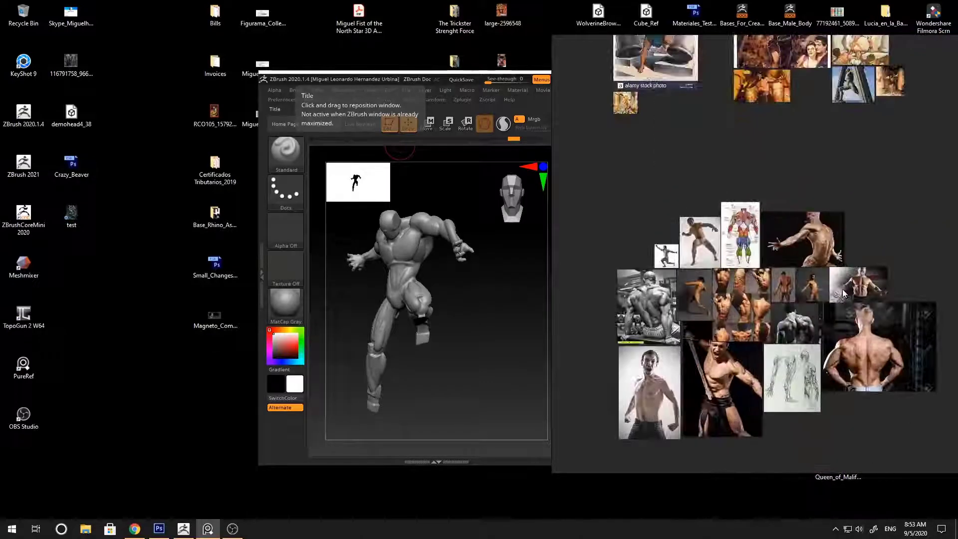
Step: Switch to ZBrush, move its window to the screen's upper-left corner and enlarge it to nearly full height
{"action": "left_click_drag", "start_coordinate": [334, 81], "coordinate": [122, 4]}
{"action": "left_click", "coordinate": [484, 62]}
{"action": "left_click", "coordinate": [936, 5]}
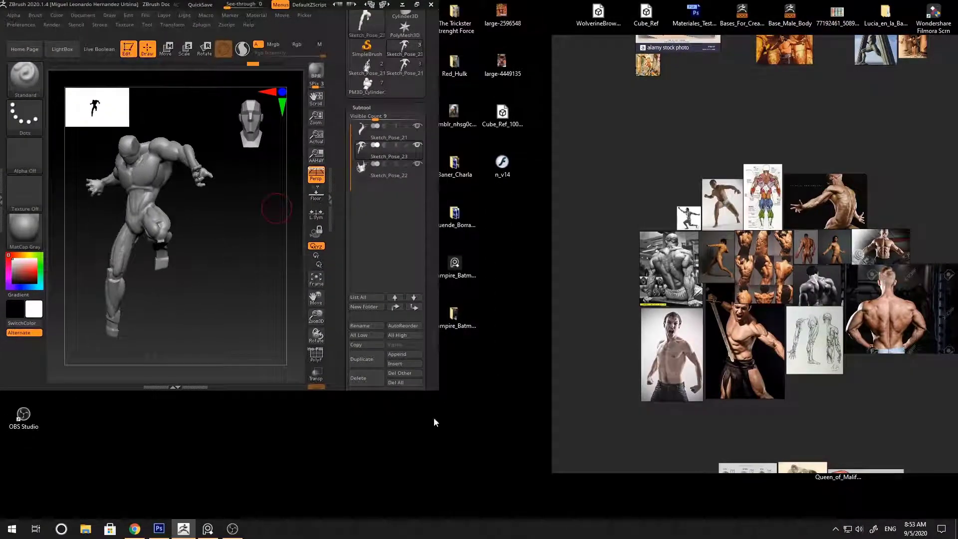
{"action": "left_click_drag", "start_coordinate": [438, 397], "coordinate": [734, 520]}
Step: Zoom the PureRef board in on the male anatomy photos and bring ZBrush in front, aligned with the screen's upper edge
{"action": "middle_click_drag", "start_coordinate": [819, 132], "coordinate": [872, 124]}
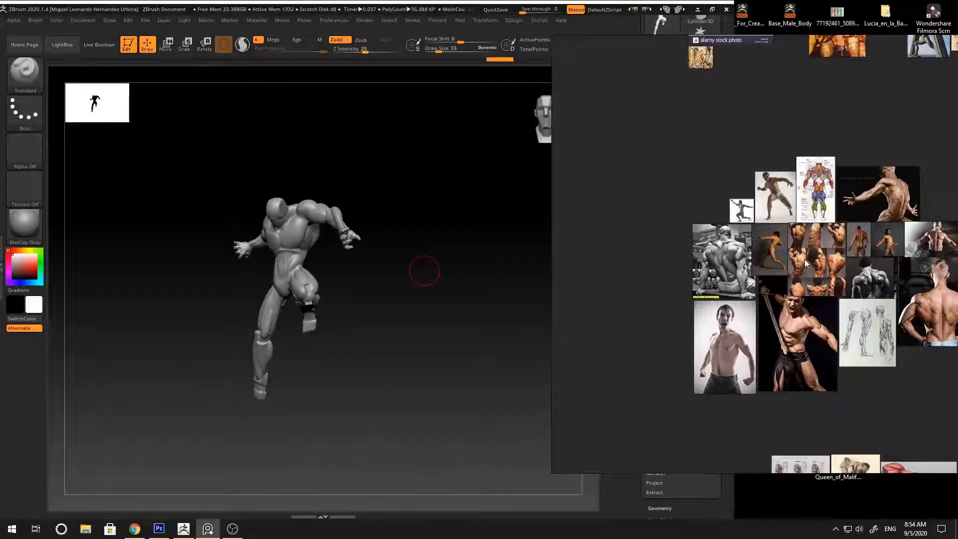
{"action": "left_click", "coordinate": [479, 377]}
{"action": "left_click", "coordinate": [784, 113]}
{"action": "middle_click_drag", "start_coordinate": [784, 112], "coordinate": [795, 87]}
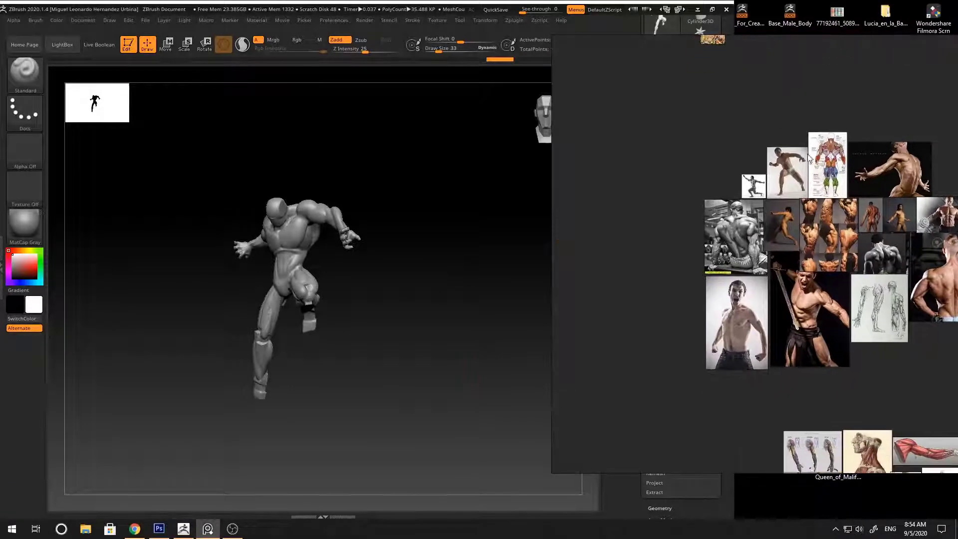
{"action": "scroll", "coordinate": [828, 210], "scroll_direction": "up", "scroll_amount": 3}
{"action": "middle_click_drag", "start_coordinate": [836, 341], "coordinate": [849, 301]}
{"action": "scroll", "coordinate": [848, 300], "scroll_direction": "up", "scroll_amount": 2}
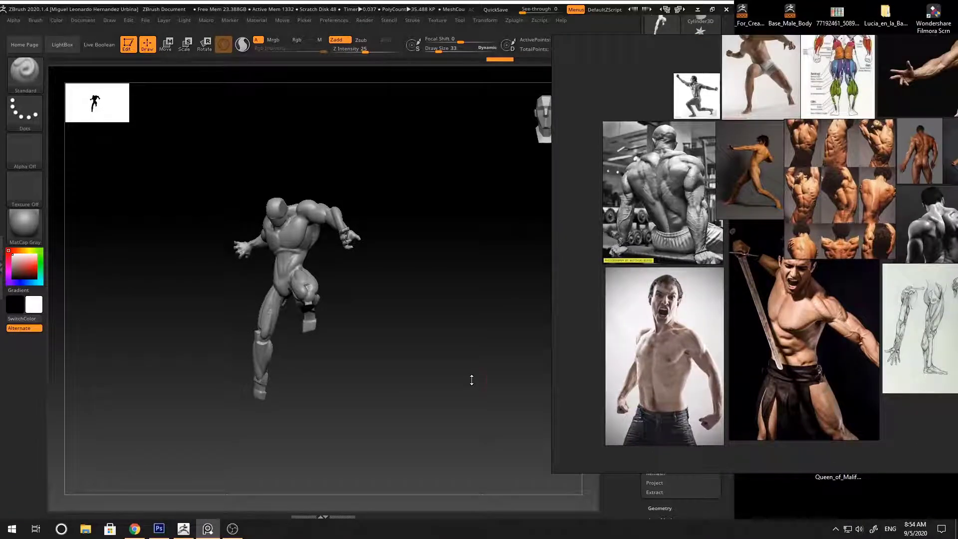
{"action": "left_click", "coordinate": [472, 380]}
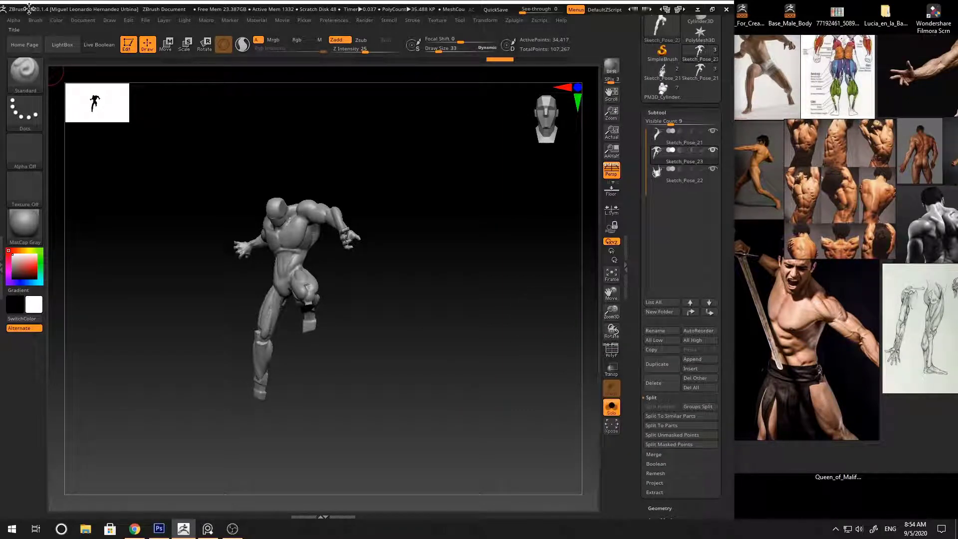
{"action": "left_click_drag", "start_coordinate": [29, 7], "coordinate": [28, 2]}
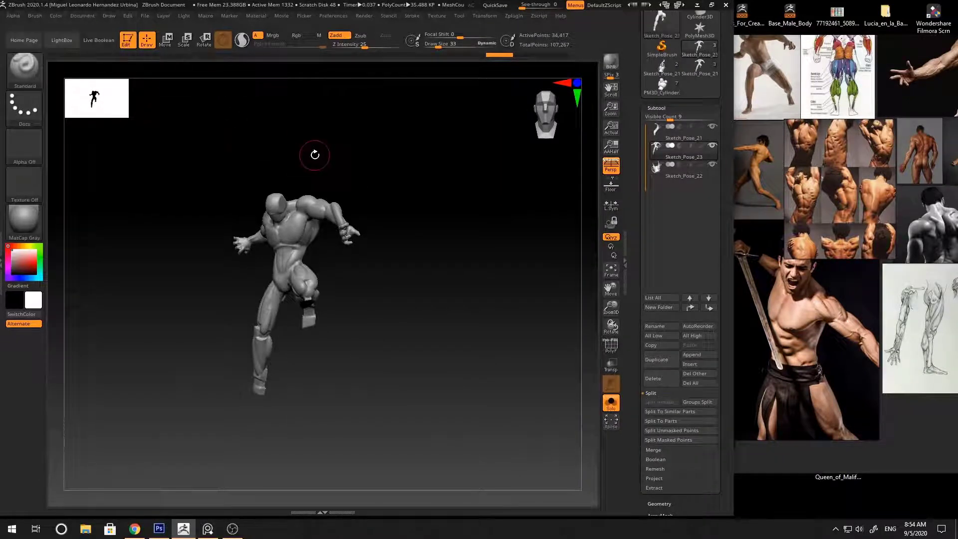
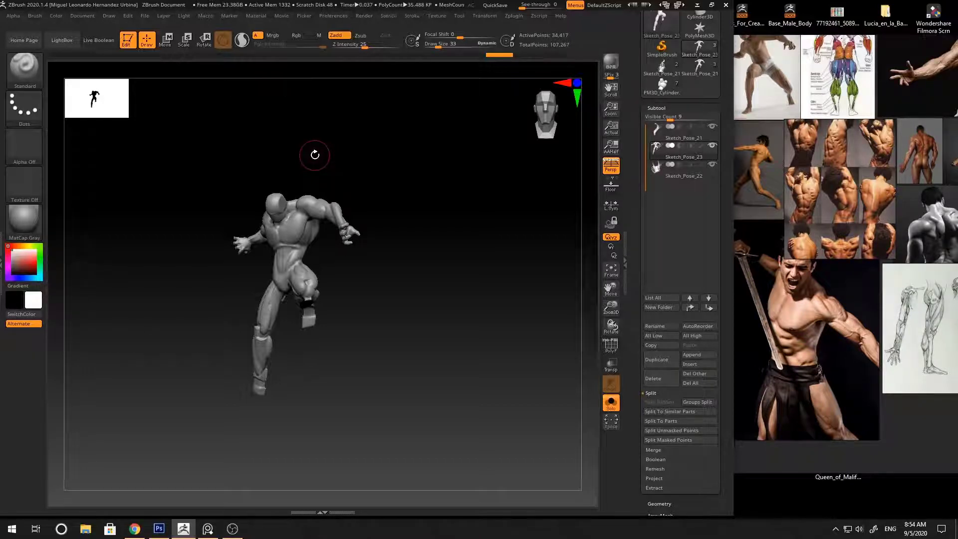
Step: Fit the male anatomy photos into the strip beside ZBrush and extend the PureRef window further down
{"action": "scroll", "coordinate": [833, 320], "scroll_direction": "down", "scroll_amount": 2}
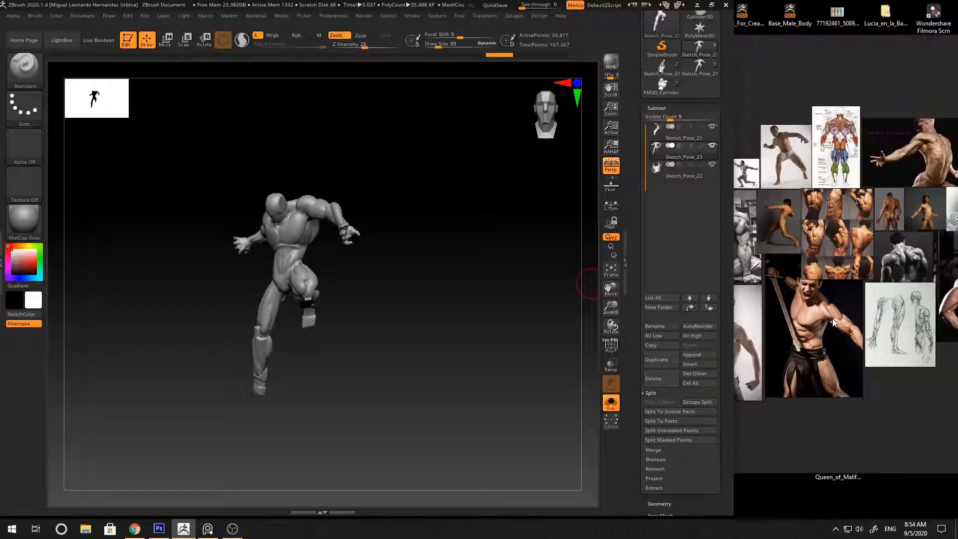
{"action": "middle_click_drag", "start_coordinate": [837, 316], "coordinate": [814, 291]}
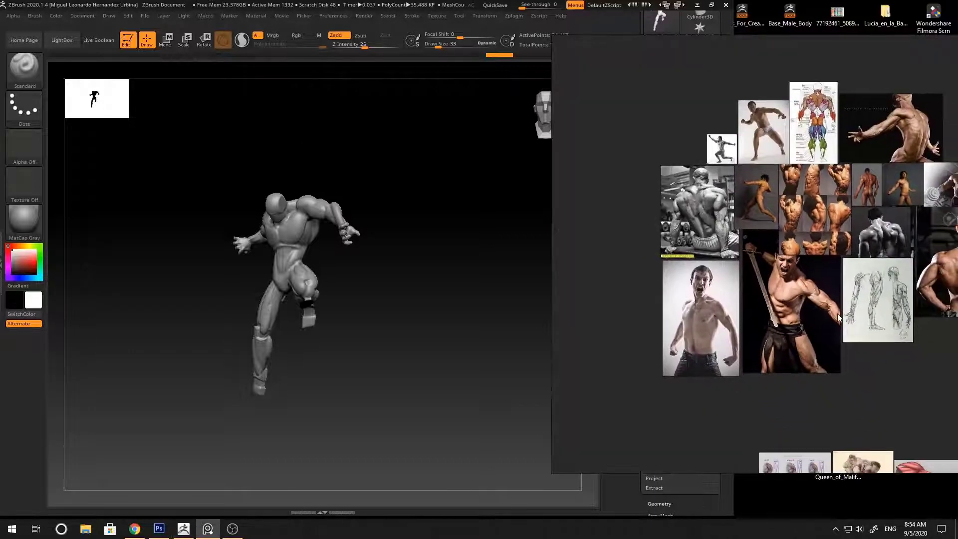
{"action": "left_click", "coordinate": [459, 314]}
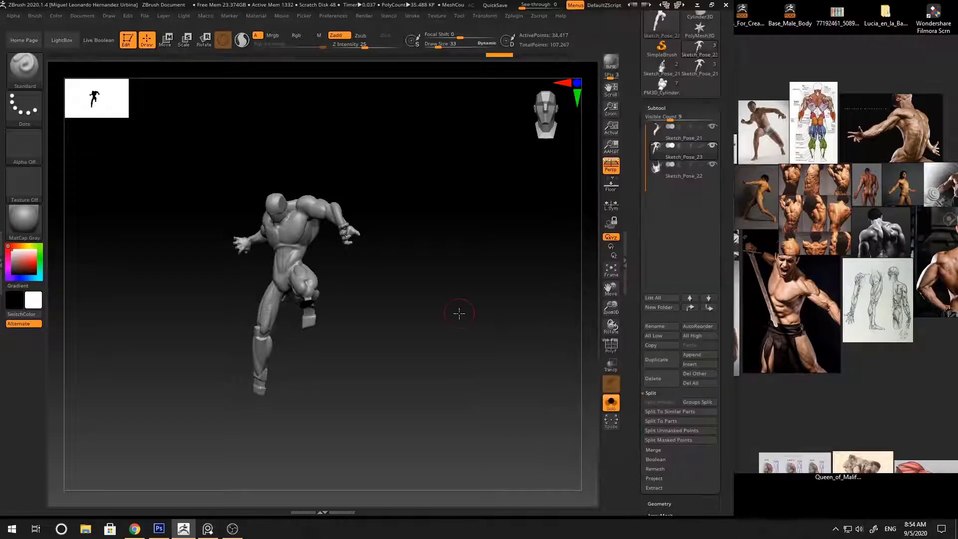
{"action": "left_click", "coordinate": [831, 34]}
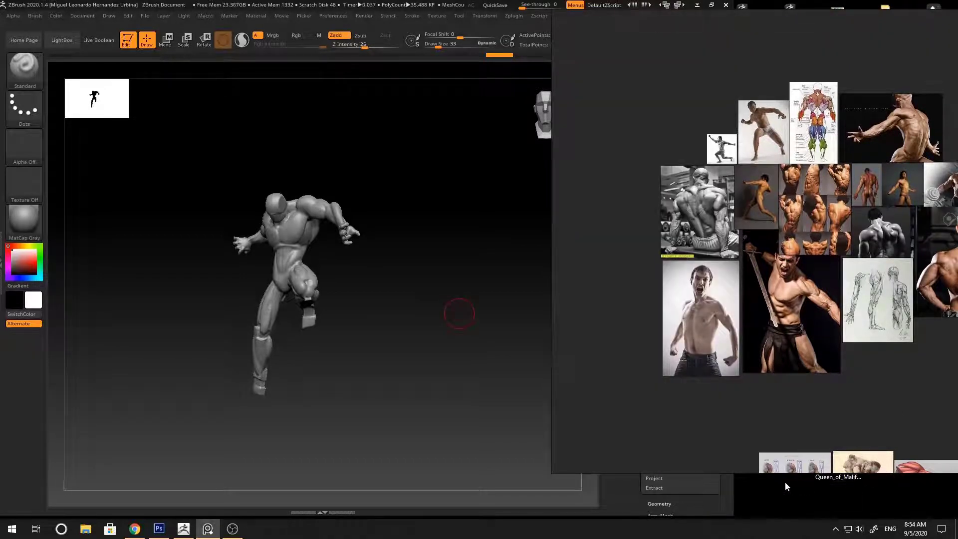
{"action": "left_click_drag", "start_coordinate": [751, 473], "coordinate": [750, 494]}
{"action": "middle_click_drag", "start_coordinate": [777, 349], "coordinate": [799, 339]}
{"action": "left_click", "coordinate": [489, 247]}
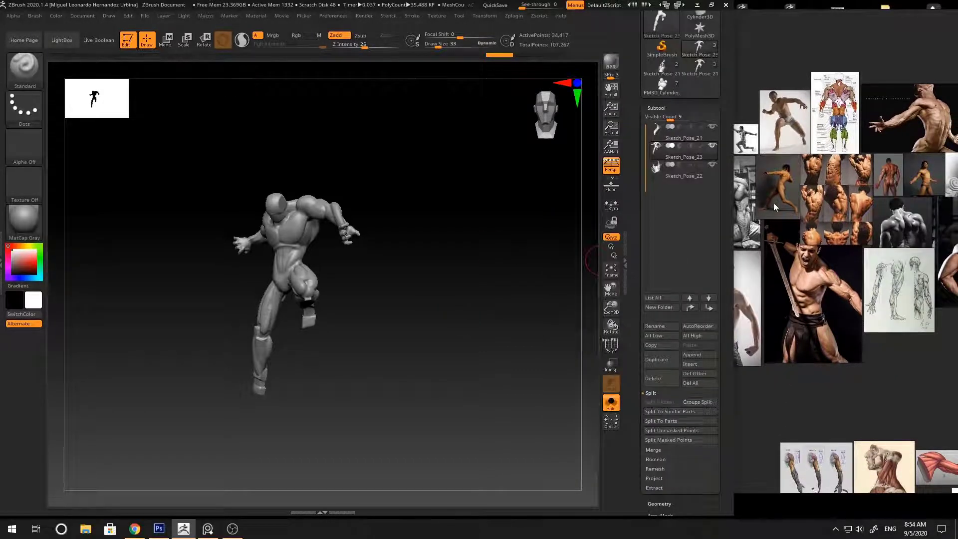
Step: Examine the male anatomy photos and the pencil anatomy study on the PureRef board
{"action": "middle_click_drag", "start_coordinate": [774, 202], "coordinate": [798, 208]}
{"action": "scroll", "coordinate": [790, 214], "scroll_direction": "up", "scroll_amount": 3}
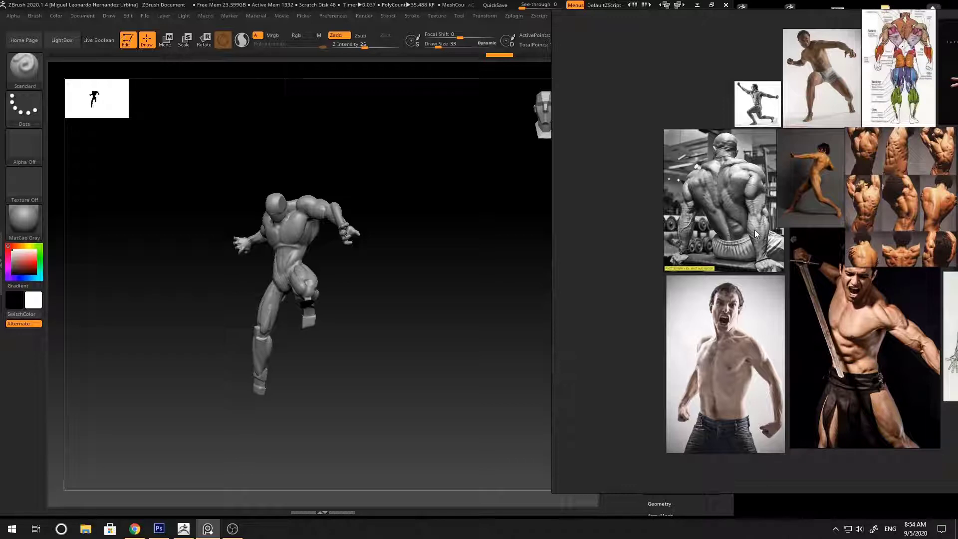
{"action": "left_click", "coordinate": [817, 171]}
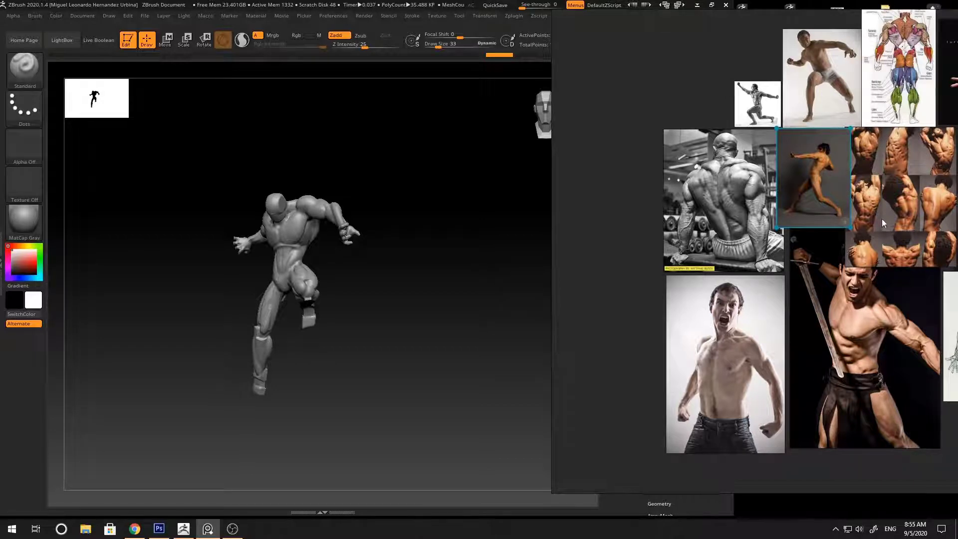
{"action": "scroll", "coordinate": [882, 220], "scroll_direction": "down", "scroll_amount": 3}
{"action": "scroll", "coordinate": [903, 246], "scroll_direction": "up", "scroll_amount": 3}
{"action": "middle_click_drag", "start_coordinate": [915, 240], "coordinate": [847, 236]}
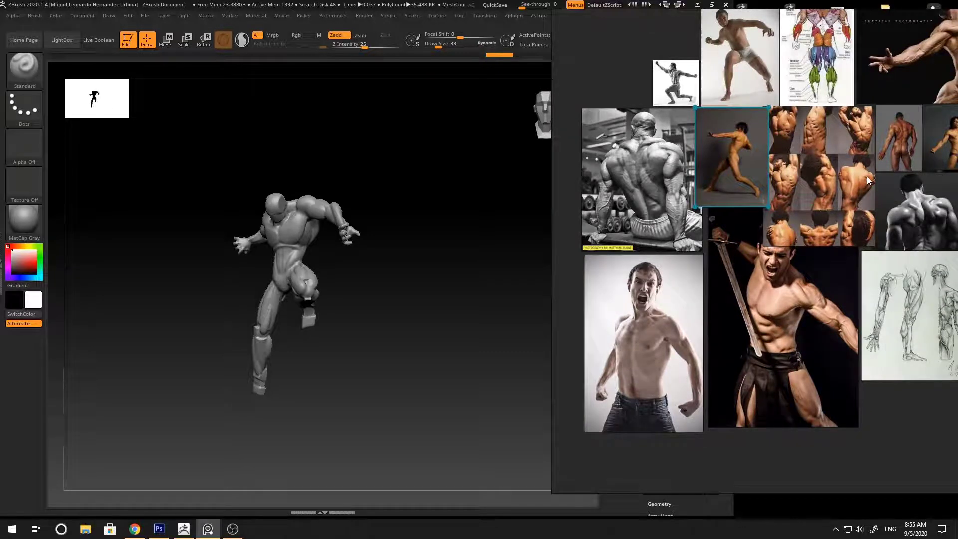
{"action": "scroll", "coordinate": [867, 175], "scroll_direction": "down", "scroll_amount": 2}
{"action": "middle_click_drag", "start_coordinate": [866, 175], "coordinate": [812, 205]}
{"action": "left_click", "coordinate": [838, 310]}
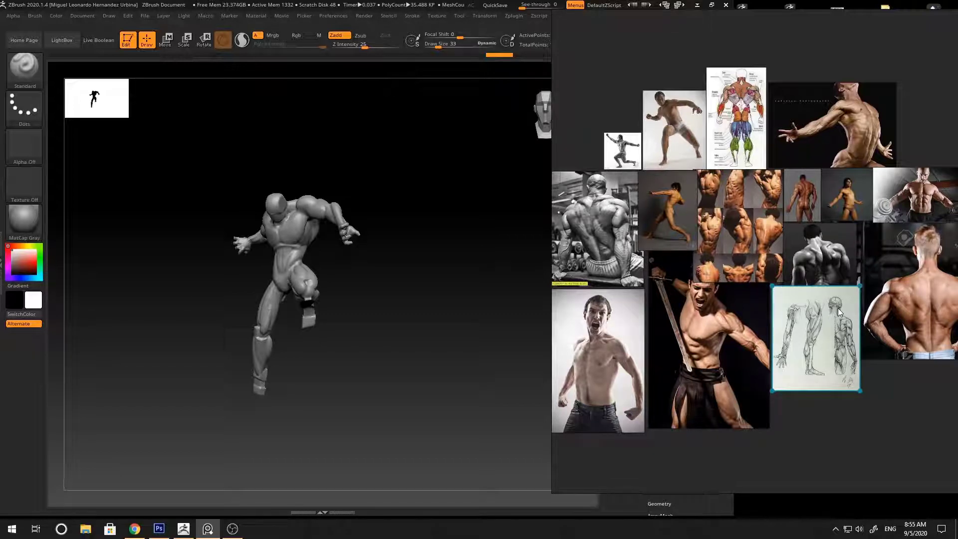
Step: Browse the arm, leg and torso muscle diagrams below the male anatomy photos
{"action": "scroll", "coordinate": [839, 310], "scroll_direction": "down", "scroll_amount": 2}
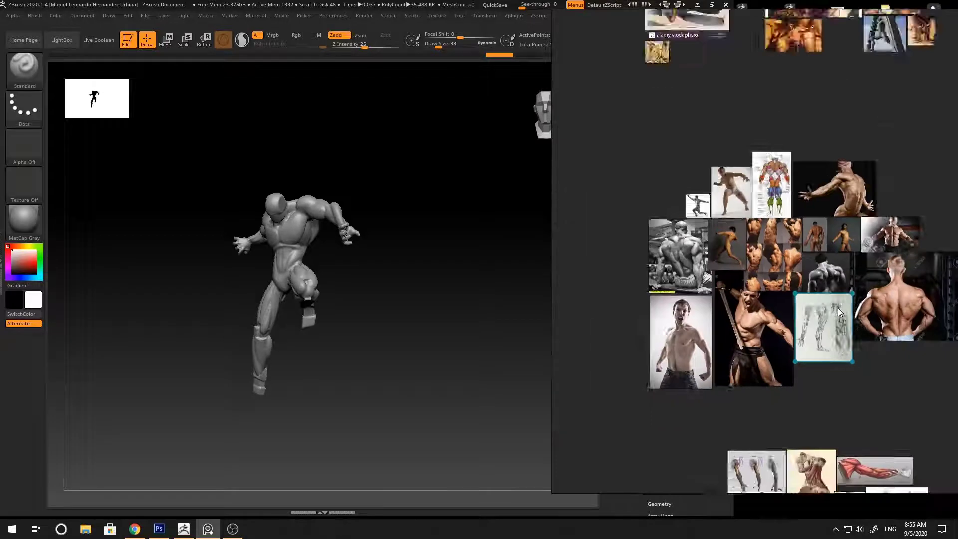
{"action": "middle_click_drag", "start_coordinate": [839, 309], "coordinate": [833, 144]}
{"action": "scroll", "coordinate": [827, 382], "scroll_direction": "up", "scroll_amount": 2}
{"action": "scroll", "coordinate": [826, 382], "scroll_direction": "down", "scroll_amount": 2}
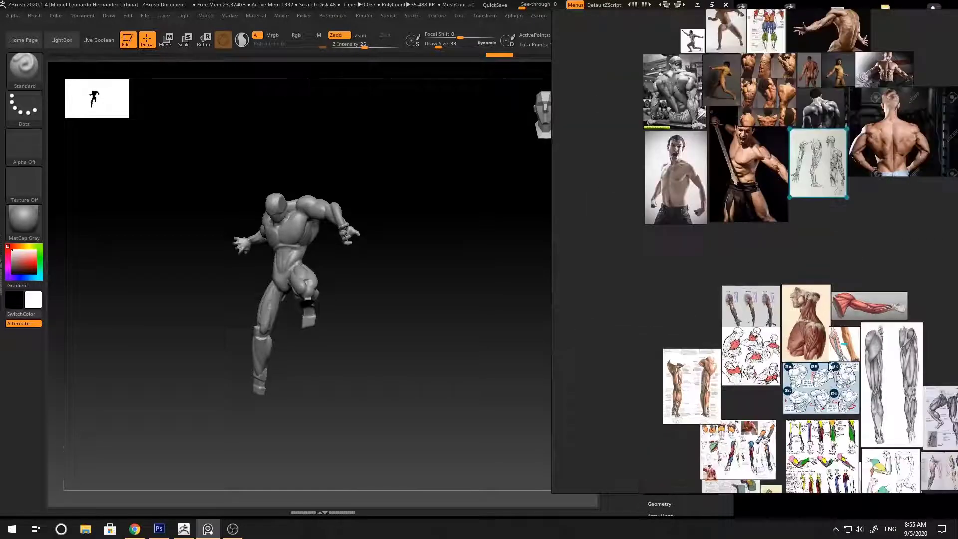
{"action": "scroll", "coordinate": [828, 386], "scroll_direction": "up", "scroll_amount": 2}
{"action": "scroll", "coordinate": [840, 392], "scroll_direction": "down", "scroll_amount": 1}
{"action": "scroll", "coordinate": [845, 397], "scroll_direction": "down", "scroll_amount": 1}
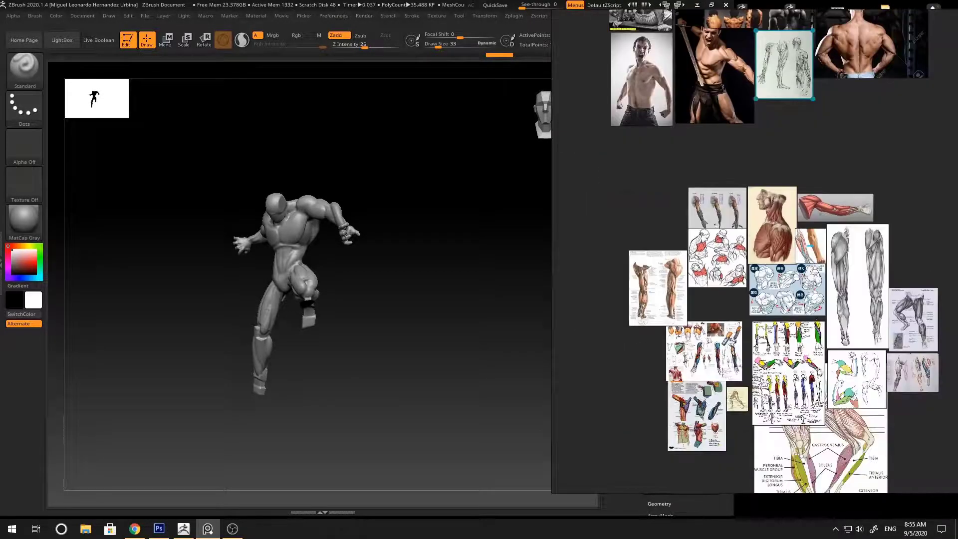
{"action": "scroll", "coordinate": [818, 426], "scroll_direction": "down", "scroll_amount": 1}
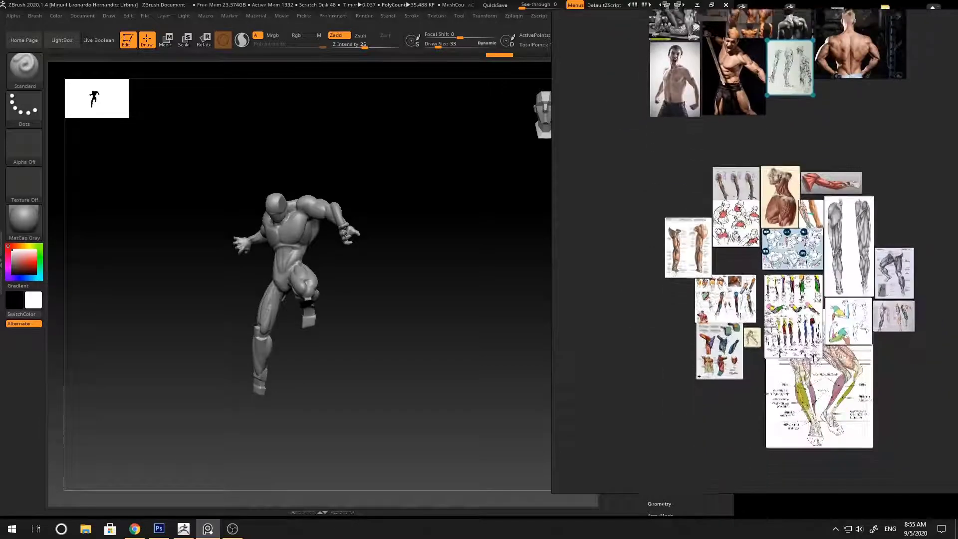
Step: Study the coloured shoulder and torso muscle sheet up close
{"action": "scroll", "coordinate": [823, 375], "scroll_direction": "up", "scroll_amount": 3}
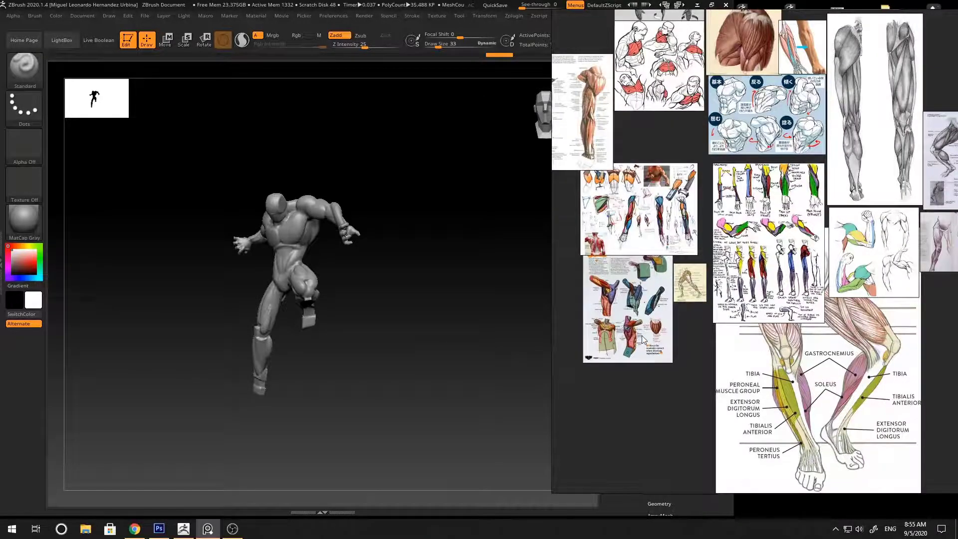
{"action": "scroll", "coordinate": [644, 340], "scroll_direction": "up", "scroll_amount": 2}
{"action": "scroll", "coordinate": [642, 336], "scroll_direction": "up", "scroll_amount": 2}
{"action": "middle_click_drag", "start_coordinate": [647, 301], "coordinate": [840, 305]}
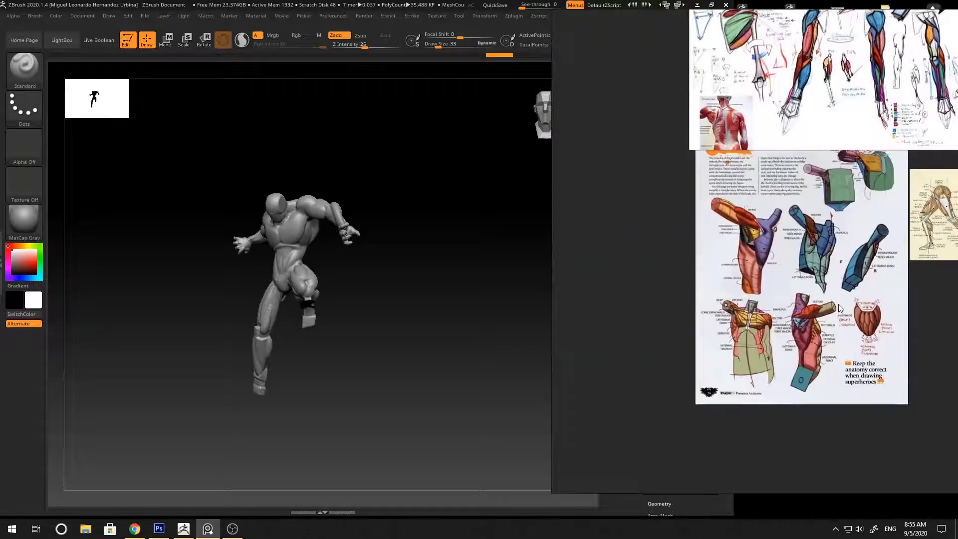
{"action": "scroll", "coordinate": [840, 305], "scroll_direction": "up", "scroll_amount": 2}
{"action": "scroll", "coordinate": [840, 305], "scroll_direction": "down", "scroll_amount": 2}
{"action": "scroll", "coordinate": [751, 306], "scroll_direction": "up", "scroll_amount": 2}
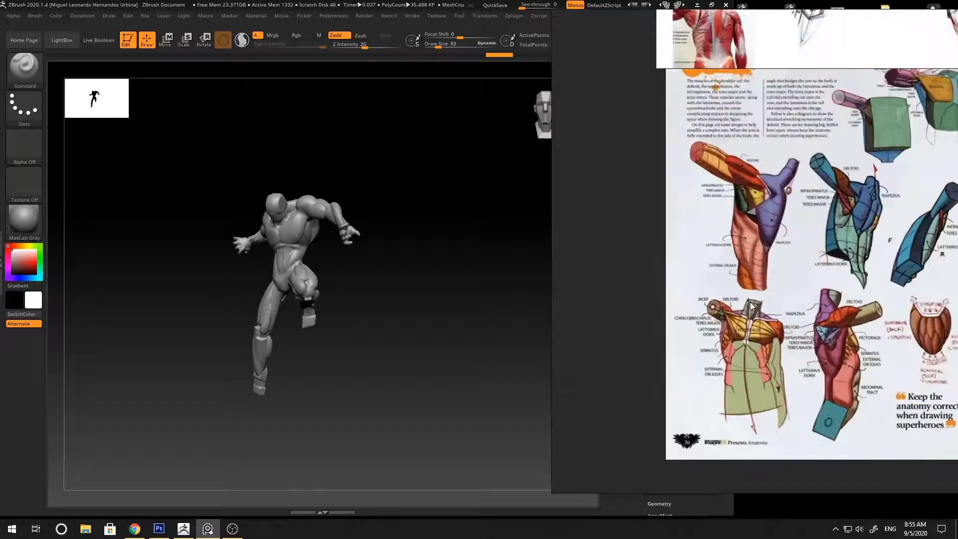
Step: Frame the male anatomy photos and upper muscle diagrams beside the figure and return to ZBrush
{"action": "scroll", "coordinate": [751, 306], "scroll_direction": "down", "scroll_amount": 1}
{"action": "scroll", "coordinate": [751, 305], "scroll_direction": "down", "scroll_amount": 2}
{"action": "scroll", "coordinate": [782, 325], "scroll_direction": "down", "scroll_amount": 3}
{"action": "mouse_move", "coordinate": [783, 325]}
{"action": "middle_mouse_down"}
{"action": "mouse_move", "coordinate": [826, 262]}
{"action": "mouse_move", "coordinate": [867, 260]}
{"action": "middle_mouse_up"}
{"action": "left_click", "coordinate": [378, 336]}
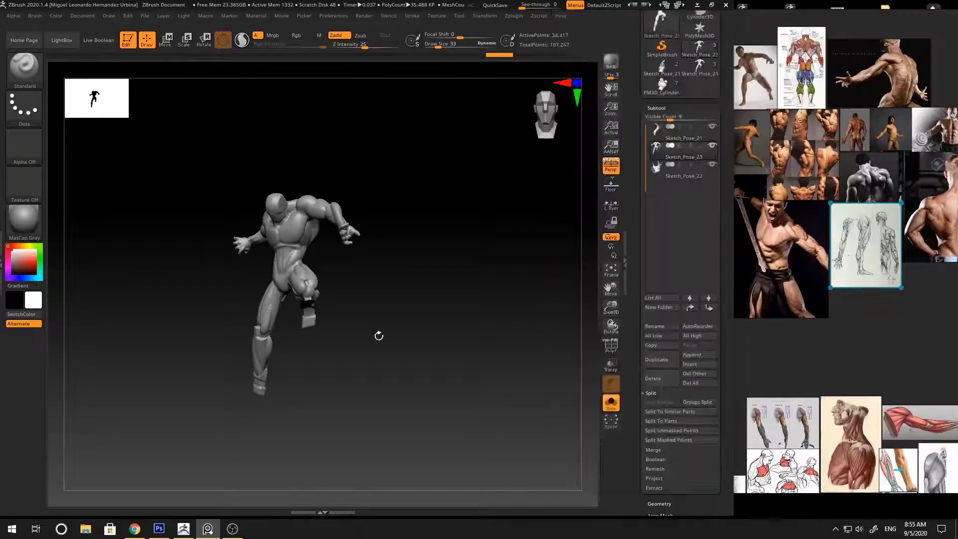
Step: Add muscle volume to the figure's upper back with the ClayBuildup brush at draw size 17
{"action": "left_click_drag", "start_coordinate": [433, 167], "coordinate": [460, 186]}
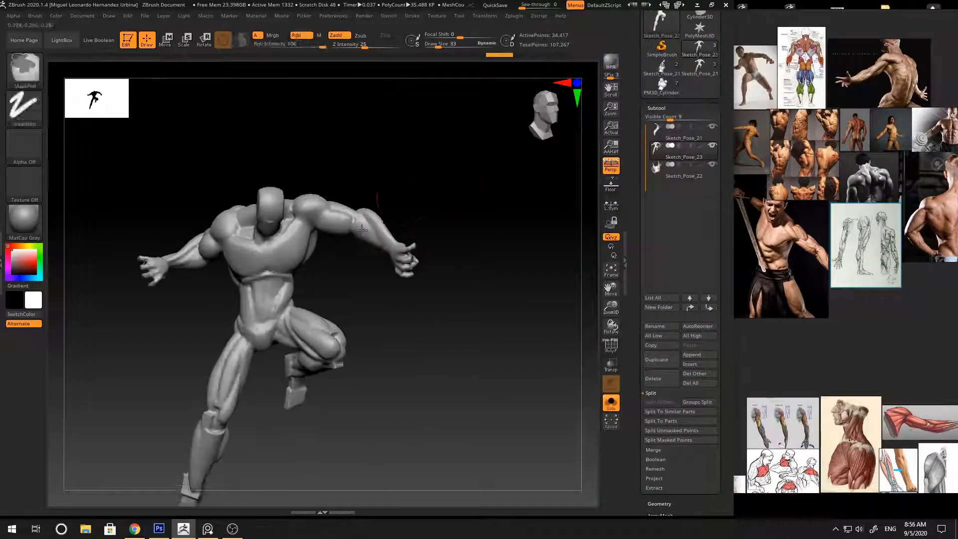
{"action": "mouse_move", "coordinate": [439, 150]}
{"action": "left_mouse_down"}
{"action": "mouse_move", "coordinate": [363, 199]}
{"action": "mouse_move", "coordinate": [353, 183]}
{"action": "mouse_move", "coordinate": [378, 188]}
{"action": "left_mouse_up"}
{"action": "right_click_drag", "start_coordinate": [391, 172], "coordinate": [367, 186]}
{"action": "left_click_drag", "start_coordinate": [352, 194], "coordinate": [372, 183]}
{"action": "left_click_drag", "start_coordinate": [370, 179], "coordinate": [370, 162]}
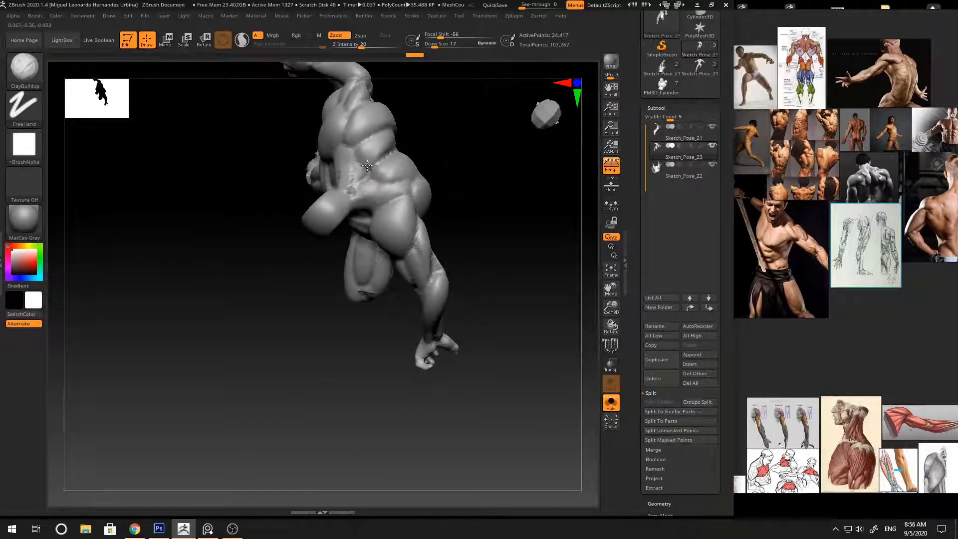
{"action": "mouse_move", "coordinate": [400, 169]}
{"action": "right_mouse_down"}
{"action": "mouse_move", "coordinate": [479, 157]}
{"action": "mouse_move", "coordinate": [453, 199]}
{"action": "right_mouse_up"}
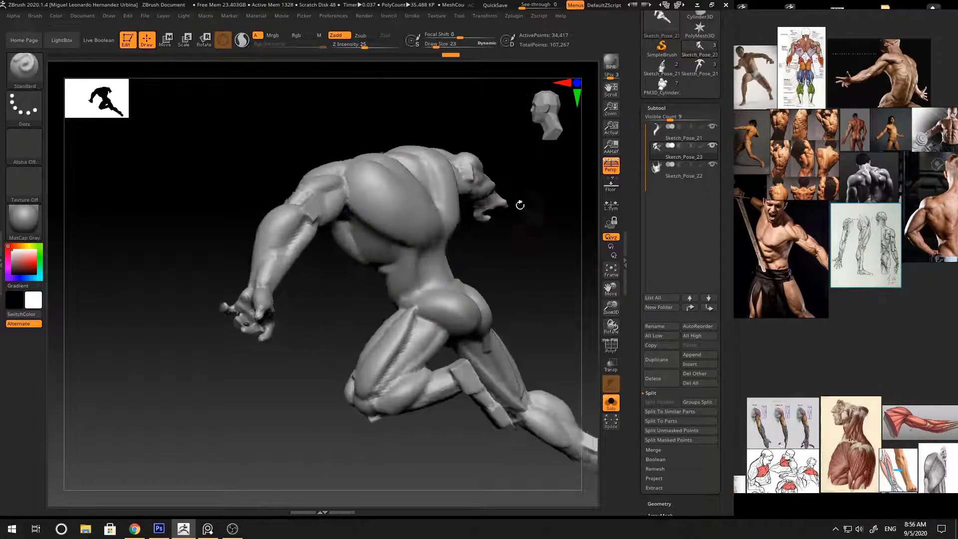
{"action": "key", "text": "space"}
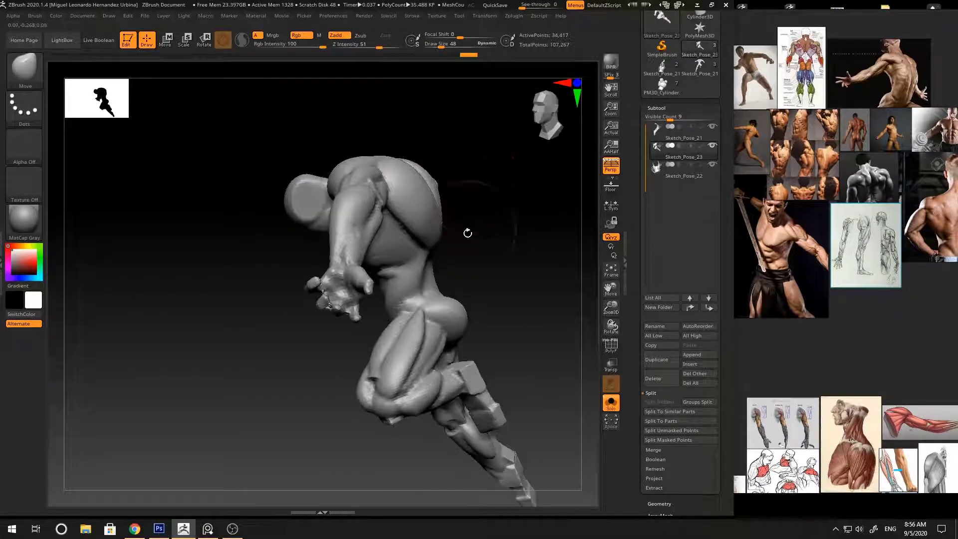
Step: Build up the waist and lower back muscles with the ClayBuildup brush
{"action": "mouse_move", "coordinate": [479, 248]}
{"action": "left_mouse_down"}
{"action": "mouse_move", "coordinate": [504, 281]}
{"action": "mouse_move", "coordinate": [488, 256]}
{"action": "left_mouse_up"}
{"action": "key", "text": "b"}
{"action": "key", "text": "c"}
{"action": "key", "text": "b"}
{"action": "mouse_move", "coordinate": [430, 233]}
{"action": "left_mouse_down"}
{"action": "mouse_move", "coordinate": [434, 224]}
{"action": "mouse_move", "coordinate": [437, 247]}
{"action": "mouse_move", "coordinate": [435, 228]}
{"action": "mouse_move", "coordinate": [435, 245]}
{"action": "mouse_move", "coordinate": [524, 239]}
{"action": "left_mouse_up"}
{"action": "key", "text": "space"}
{"action": "mouse_move", "coordinate": [413, 245]}
{"action": "left_mouse_down"}
{"action": "mouse_move", "coordinate": [401, 262]}
{"action": "mouse_move", "coordinate": [409, 245]}
{"action": "left_mouse_up"}
{"action": "key", "text": "space"}
{"action": "left_click_drag", "start_coordinate": [485, 247], "coordinate": [442, 251]}
{"action": "left_click_drag", "start_coordinate": [402, 223], "coordinate": [407, 232]}
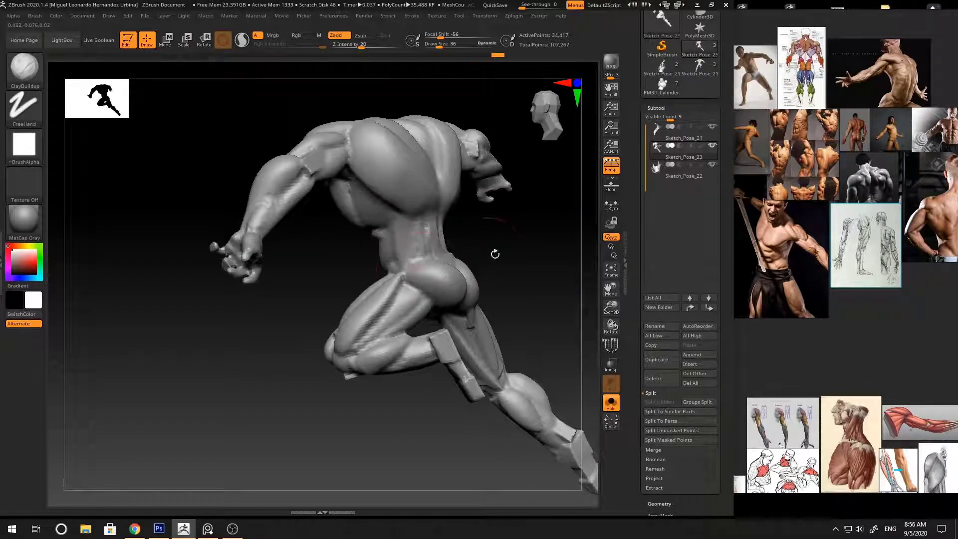
Step: Flatten the side of the waist and build up the front of the abdomen with ClayBuildup
{"action": "left_click_drag", "start_coordinate": [496, 252], "coordinate": [484, 199]}
{"action": "mouse_move", "coordinate": [501, 272]}
{"action": "left_mouse_down"}
{"action": "mouse_move", "coordinate": [528, 242]}
{"action": "mouse_move", "coordinate": [524, 267]}
{"action": "left_mouse_up"}
{"action": "key", "text": "3"}
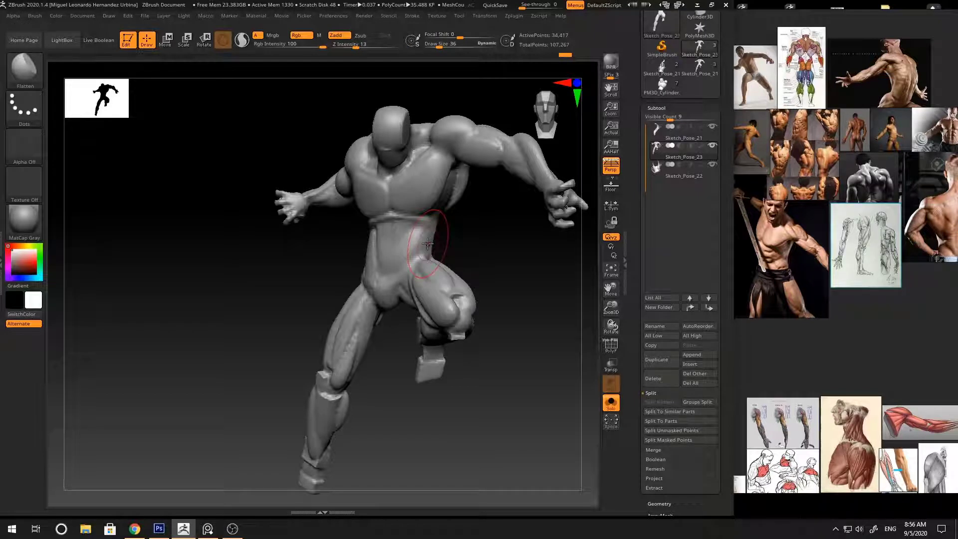
{"action": "left_click_drag", "start_coordinate": [470, 203], "coordinate": [495, 205]}
{"action": "key", "text": "1"}
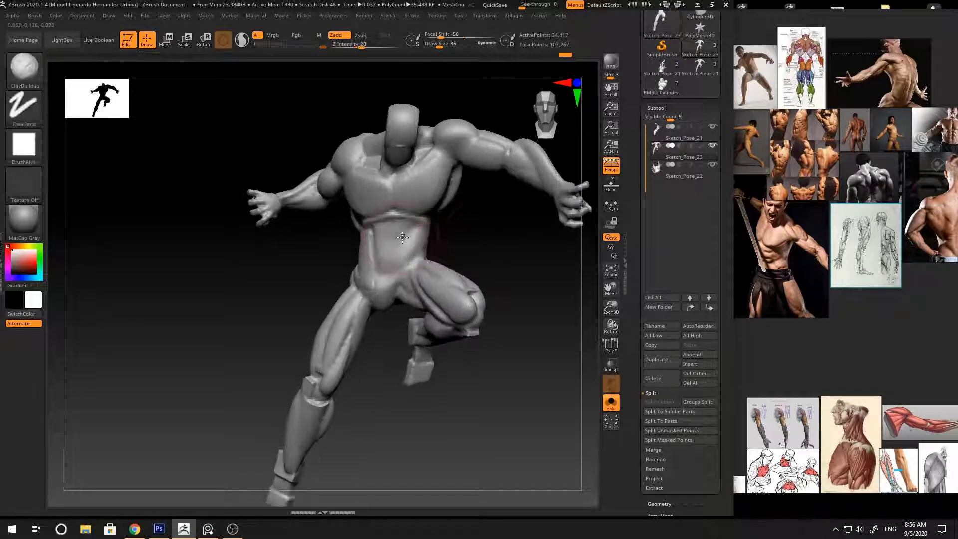
{"action": "key", "text": "space"}
{"action": "left_click_drag", "start_coordinate": [402, 239], "coordinate": [394, 239]}
Step: Carve the sternum line and the lower rib cage contour with the DamStandard brush at draw size 17
{"action": "left_click_drag", "start_coordinate": [462, 217], "coordinate": [472, 228]}
{"action": "key", "text": "2"}
{"action": "key", "text": "bracketleft"}
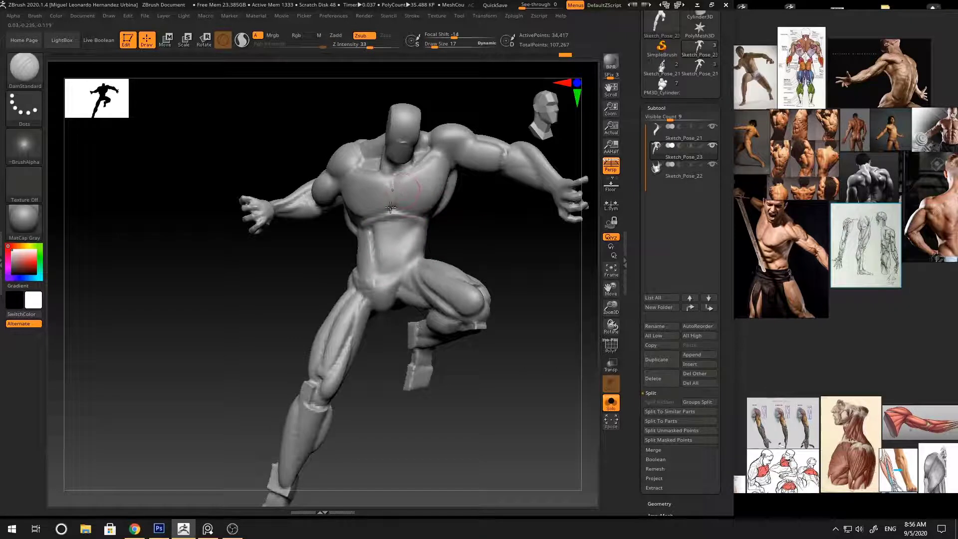
{"action": "left_click_drag", "start_coordinate": [395, 174], "coordinate": [393, 196]}
{"action": "left_click_drag", "start_coordinate": [448, 236], "coordinate": [494, 235]}
{"action": "left_click_drag", "start_coordinate": [427, 221], "coordinate": [443, 219]}
{"action": "mouse_move", "coordinate": [350, 214]}
{"action": "left_mouse_down"}
{"action": "mouse_move", "coordinate": [329, 198]}
{"action": "mouse_move", "coordinate": [369, 217]}
{"action": "left_mouse_up"}
{"action": "mouse_move", "coordinate": [438, 234]}
{"action": "left_mouse_down"}
{"action": "mouse_move", "coordinate": [429, 234]}
{"action": "mouse_move", "coordinate": [447, 236]}
{"action": "left_mouse_up"}
{"action": "left_click_drag", "start_coordinate": [356, 220], "coordinate": [373, 228], "text": "shift"}
{"action": "left_click_drag", "start_coordinate": [428, 237], "coordinate": [441, 238]}
Step: Build up the ribs and oblique muscles on the figure's right flank with the ClayBuildup brush
{"action": "key", "text": "b"}
{"action": "key", "text": "c"}
{"action": "key", "text": "b"}
{"action": "mouse_move", "coordinate": [329, 210]}
{"action": "left_mouse_down"}
{"action": "mouse_move", "coordinate": [343, 228]}
{"action": "mouse_move", "coordinate": [298, 260]}
{"action": "mouse_move", "coordinate": [318, 272]}
{"action": "mouse_move", "coordinate": [332, 229]}
{"action": "mouse_move", "coordinate": [319, 220]}
{"action": "mouse_move", "coordinate": [352, 231]}
{"action": "left_mouse_up"}
{"action": "key", "text": "space"}
{"action": "mouse_move", "coordinate": [435, 214]}
{"action": "left_mouse_down"}
{"action": "mouse_move", "coordinate": [487, 189]}
{"action": "mouse_move", "coordinate": [411, 213]}
{"action": "left_mouse_up"}
{"action": "left_click_drag", "start_coordinate": [330, 212], "coordinate": [351, 236]}
{"action": "mouse_move", "coordinate": [306, 262]}
{"action": "left_mouse_down"}
{"action": "mouse_move", "coordinate": [376, 239]}
{"action": "mouse_move", "coordinate": [342, 257]}
{"action": "mouse_move", "coordinate": [343, 266]}
{"action": "left_mouse_up"}
{"action": "mouse_move", "coordinate": [424, 260]}
{"action": "left_mouse_down"}
{"action": "mouse_move", "coordinate": [388, 273]}
{"action": "mouse_move", "coordinate": [337, 265]}
{"action": "mouse_move", "coordinate": [382, 248]}
{"action": "mouse_move", "coordinate": [349, 273]}
{"action": "left_mouse_up"}
{"action": "left_click_drag", "start_coordinate": [429, 212], "coordinate": [492, 202]}
{"action": "left_click_drag", "start_coordinate": [335, 249], "coordinate": [338, 260]}
{"action": "left_click_drag", "start_coordinate": [451, 230], "coordinate": [407, 234]}
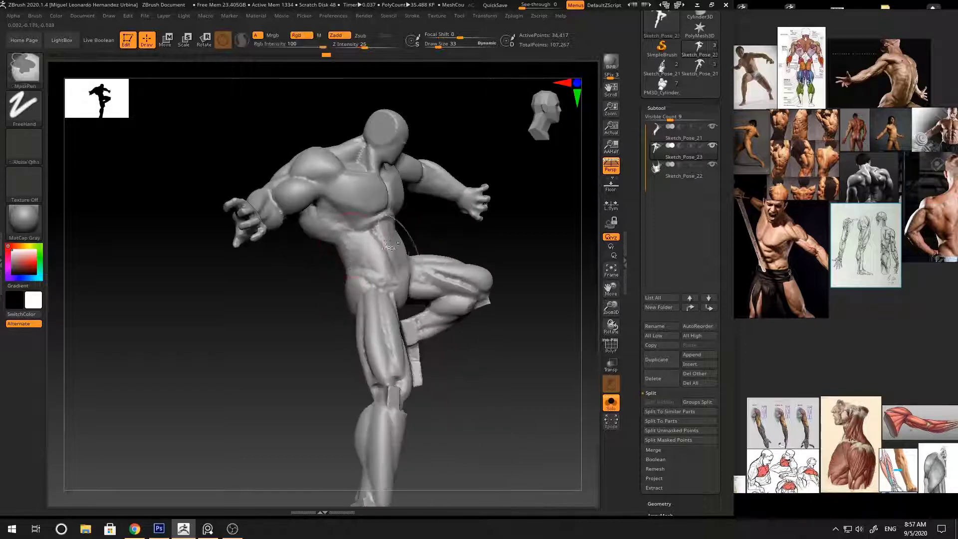
Step: Build up the oblique muscle on the figure's left flank with ClayBuildup at draw size 33
{"action": "left_click_drag", "start_coordinate": [474, 200], "coordinate": [501, 220], "text": "shift"}
{"action": "left_click_drag", "start_coordinate": [499, 220], "coordinate": [464, 207]}
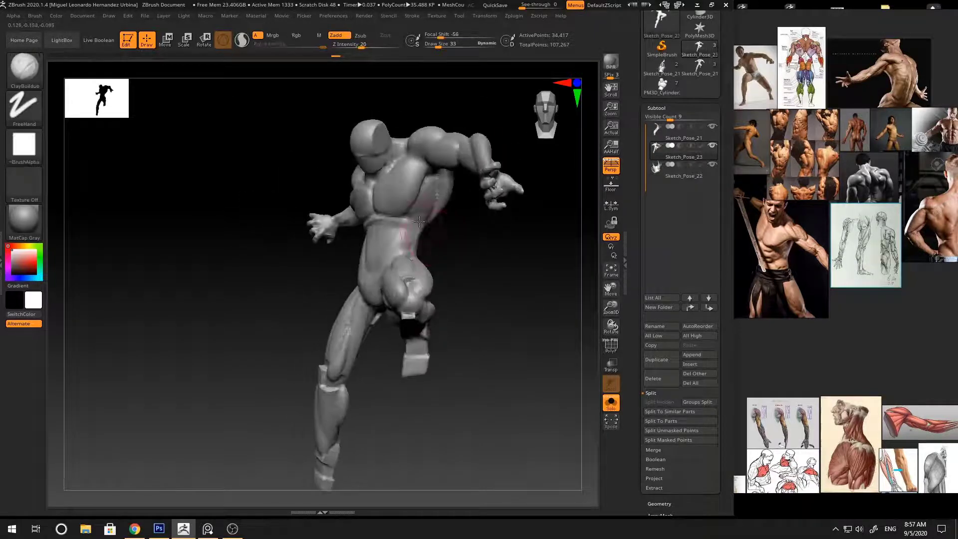
{"action": "left_click_drag", "start_coordinate": [416, 229], "coordinate": [410, 267]}
{"action": "mouse_move", "coordinate": [469, 250]}
{"action": "left_mouse_down"}
{"action": "mouse_move", "coordinate": [425, 250]}
{"action": "mouse_move", "coordinate": [424, 260]}
{"action": "mouse_move", "coordinate": [411, 252]}
{"action": "mouse_move", "coordinate": [422, 275]}
{"action": "mouse_move", "coordinate": [479, 274]}
{"action": "mouse_move", "coordinate": [520, 293]}
{"action": "mouse_move", "coordinate": [408, 259]}
{"action": "mouse_move", "coordinate": [439, 250]}
{"action": "mouse_move", "coordinate": [443, 275]}
{"action": "left_mouse_up"}
Step: Build up the lower abdomen, hip crease and top of the right thigh with ClayBuildup
{"action": "right_click_drag", "start_coordinate": [373, 275], "coordinate": [374, 272]}
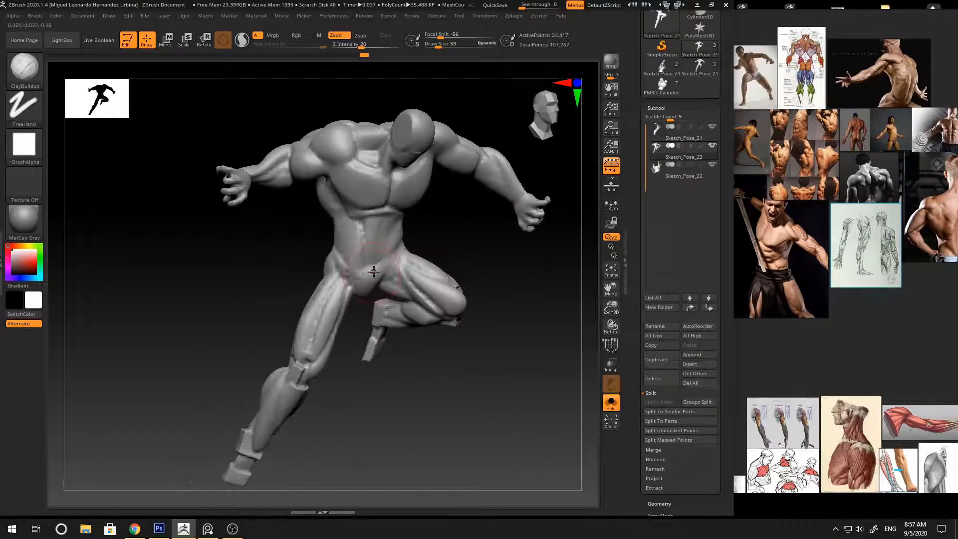
{"action": "mouse_move", "coordinate": [393, 266]}
{"action": "left_mouse_down"}
{"action": "mouse_move", "coordinate": [358, 268]}
{"action": "mouse_move", "coordinate": [372, 291]}
{"action": "mouse_move", "coordinate": [375, 279]}
{"action": "mouse_move", "coordinate": [348, 278]}
{"action": "left_mouse_up"}
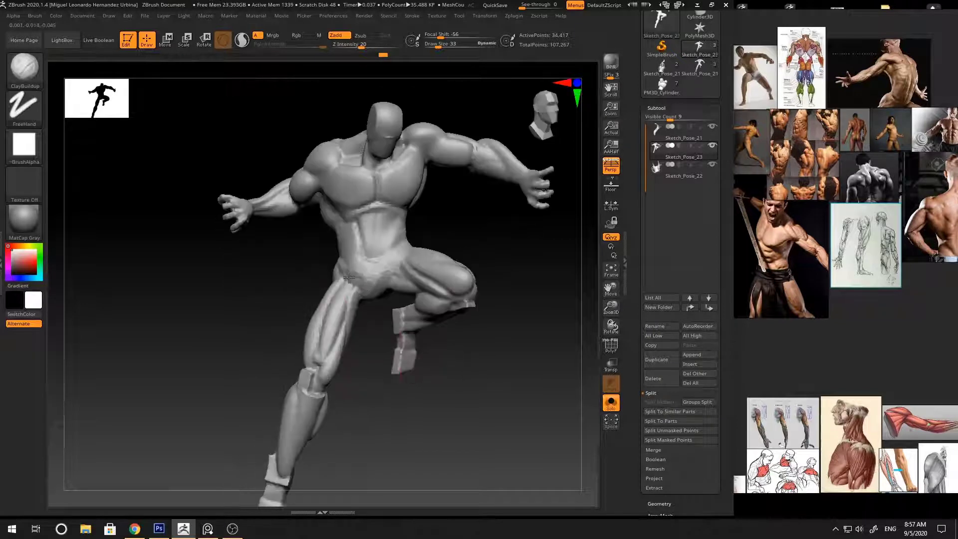
{"action": "left_click_drag", "start_coordinate": [335, 330], "coordinate": [349, 291]}
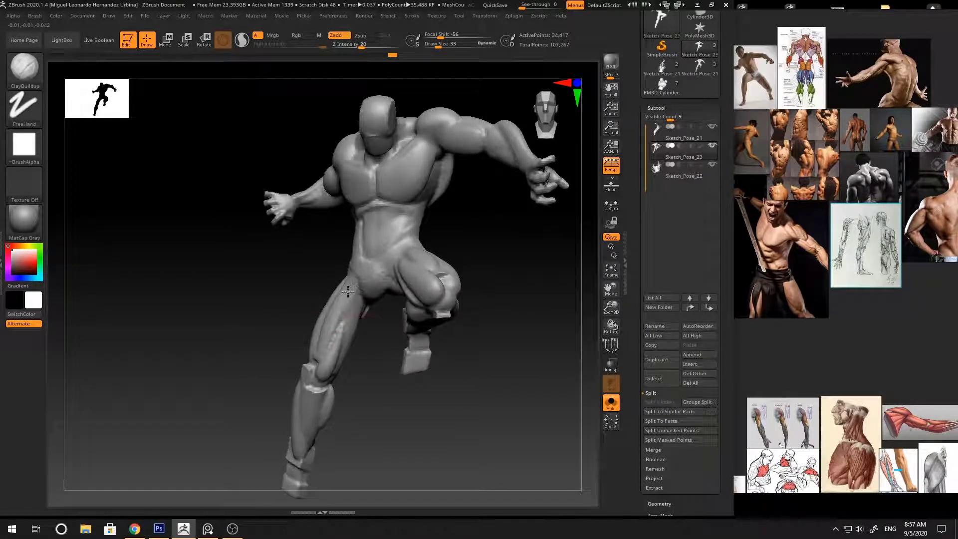
{"action": "right_click_drag", "start_coordinate": [348, 292], "coordinate": [332, 280]}
{"action": "left_click_drag", "start_coordinate": [332, 279], "coordinate": [345, 305]}
{"action": "right_click_drag", "start_coordinate": [344, 305], "coordinate": [369, 294]}
{"action": "mouse_move", "coordinate": [355, 287]}
{"action": "left_mouse_down", "text": "shift"}
{"action": "mouse_move", "coordinate": [374, 310]}
{"action": "mouse_move", "coordinate": [360, 270]}
{"action": "mouse_move", "coordinate": [352, 287]}
{"action": "left_mouse_up", "text": "shift"}
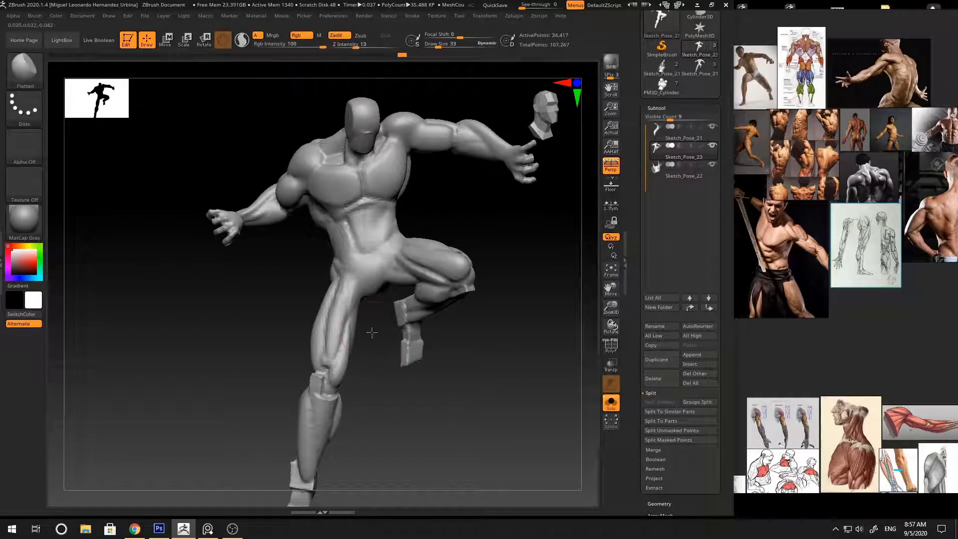
Step: Adjust the abdomen's profile from the side with the Move brush at draw size 36
{"action": "left_click_drag", "start_coordinate": [370, 331], "coordinate": [373, 344]}
{"action": "mouse_move", "coordinate": [364, 310]}
{"action": "left_mouse_down"}
{"action": "mouse_move", "coordinate": [375, 305]}
{"action": "mouse_move", "coordinate": [361, 289]}
{"action": "mouse_move", "coordinate": [437, 239]}
{"action": "left_mouse_up"}
{"action": "key", "text": "b"}
{"action": "key", "text": "c"}
{"action": "key", "text": "b"}
Step: Build up the rib area below the right pectoral with ClayBuildup at draw size 23
{"action": "key", "text": "b"}
{"action": "key", "text": "m"}
{"action": "key", "text": "v"}
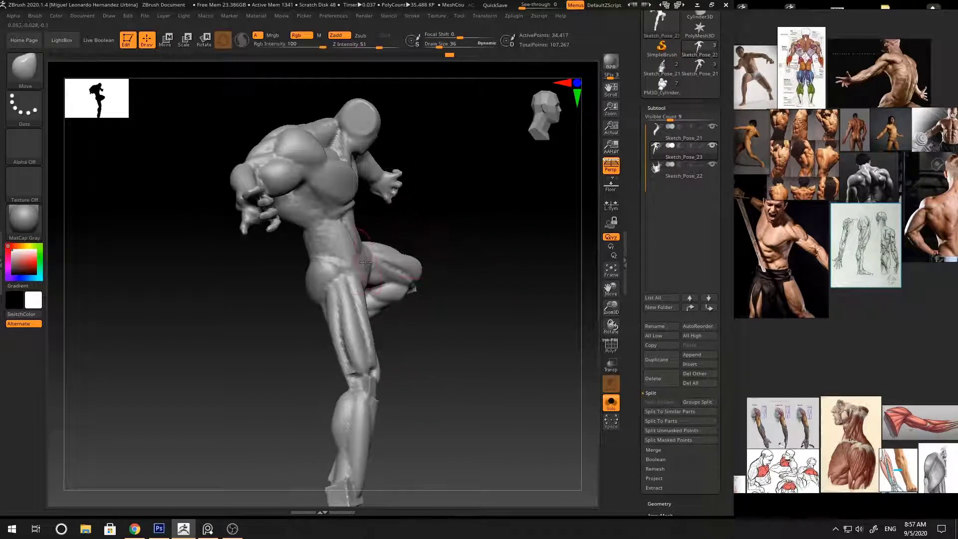
{"action": "mouse_move", "coordinate": [348, 257]}
{"action": "right_mouse_down"}
{"action": "mouse_move", "coordinate": [319, 256]}
{"action": "mouse_move", "coordinate": [401, 233]}
{"action": "mouse_move", "coordinate": [440, 209]}
{"action": "mouse_move", "coordinate": [377, 206]}
{"action": "mouse_move", "coordinate": [449, 208]}
{"action": "mouse_move", "coordinate": [358, 200]}
{"action": "mouse_move", "coordinate": [383, 212]}
{"action": "right_mouse_up"}
{"action": "key", "text": "b"}
{"action": "key", "text": "f"}
{"action": "key", "text": "a"}
{"action": "key", "text": "b"}
{"action": "key", "text": "c"}
{"action": "key", "text": "b"}
{"action": "mouse_move", "coordinate": [325, 208]}
{"action": "left_mouse_down"}
{"action": "mouse_move", "coordinate": [328, 223]}
{"action": "mouse_move", "coordinate": [336, 219]}
{"action": "left_mouse_up"}
{"action": "right_click_drag", "start_coordinate": [403, 214], "coordinate": [343, 208]}
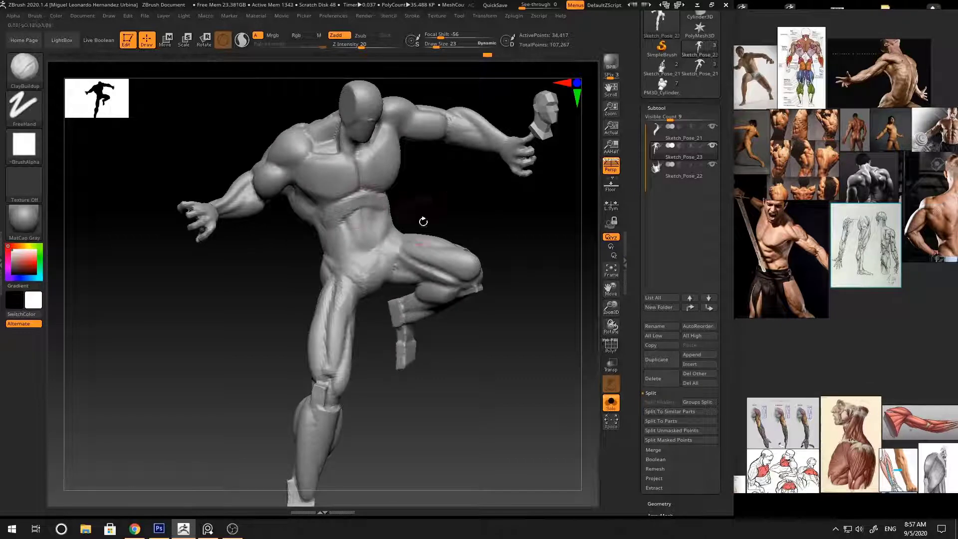
Step: Build up the upper and middle abdominal blocks below the pectorals with ClayBuildup at draw size 23
{"action": "left_click_drag", "start_coordinate": [423, 220], "coordinate": [459, 279], "text": "alt"}
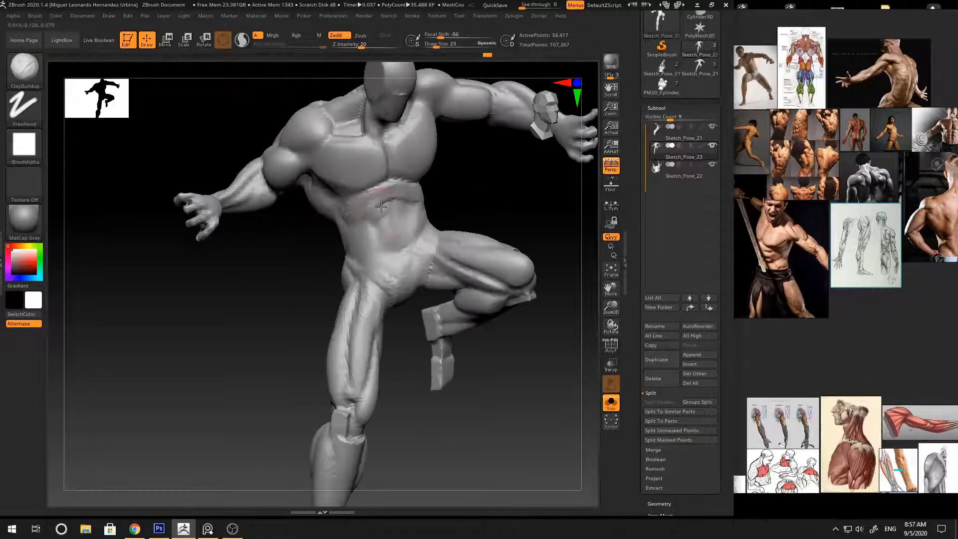
{"action": "left_click_drag", "start_coordinate": [462, 212], "coordinate": [371, 216]}
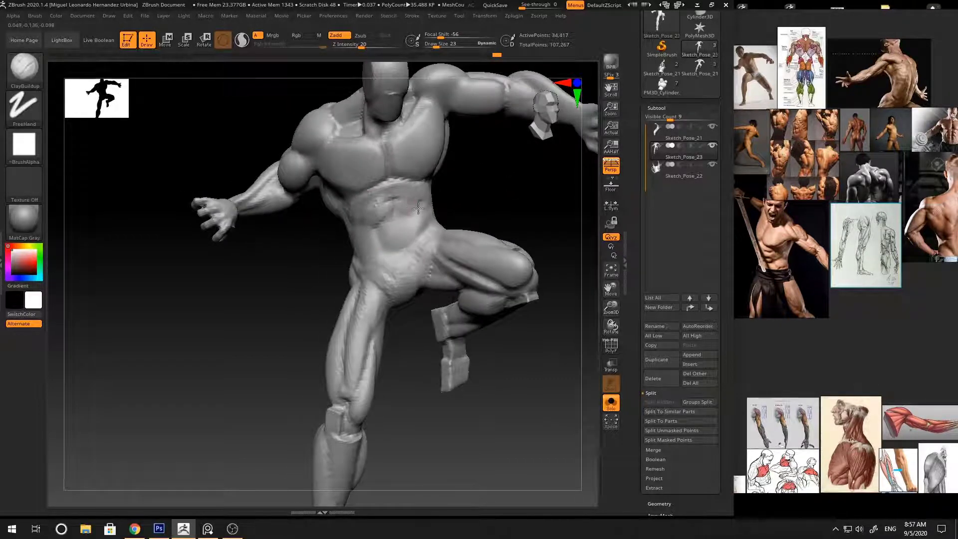
{"action": "right_click_drag", "start_coordinate": [376, 234], "coordinate": [417, 226]}
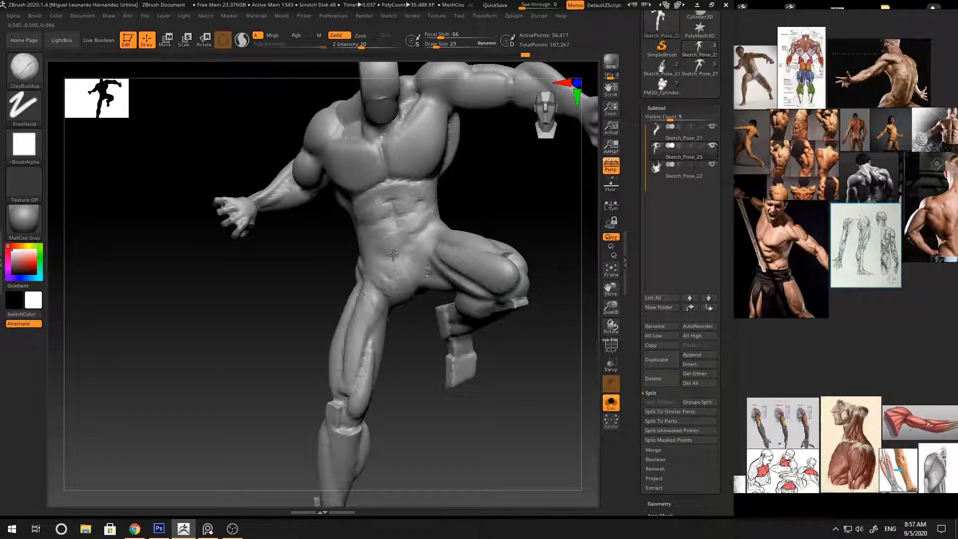
{"action": "left_click_drag", "start_coordinate": [465, 223], "coordinate": [409, 226]}
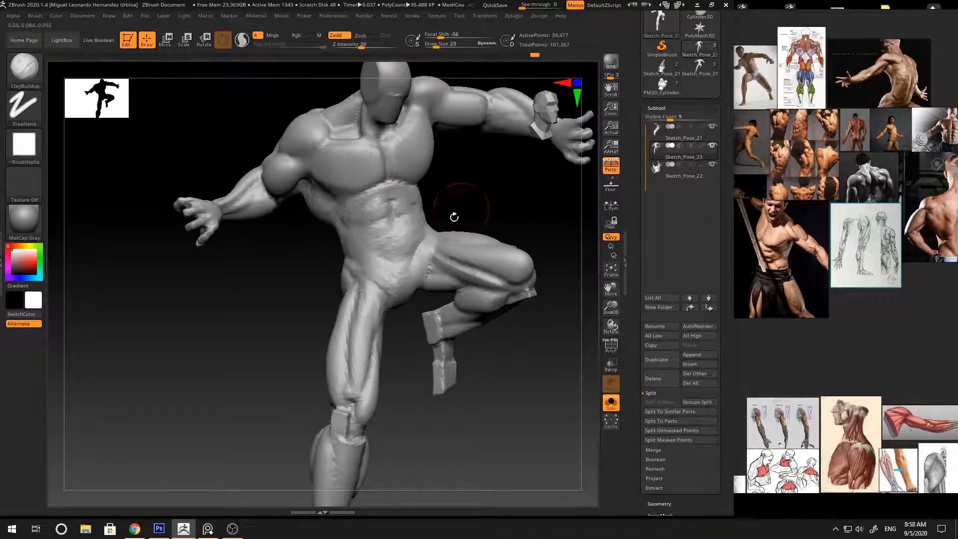
{"action": "mouse_move", "coordinate": [455, 217]}
{"action": "right_mouse_down"}
{"action": "mouse_move", "coordinate": [417, 215]}
{"action": "mouse_move", "coordinate": [507, 224]}
{"action": "mouse_move", "coordinate": [471, 272]}
{"action": "mouse_move", "coordinate": [432, 244]}
{"action": "mouse_move", "coordinate": [461, 227]}
{"action": "mouse_move", "coordinate": [474, 232]}
{"action": "mouse_move", "coordinate": [466, 229]}
{"action": "mouse_move", "coordinate": [475, 248]}
{"action": "mouse_move", "coordinate": [479, 236]}
{"action": "mouse_move", "coordinate": [461, 238]}
{"action": "mouse_move", "coordinate": [462, 226]}
{"action": "mouse_move", "coordinate": [480, 223]}
{"action": "mouse_move", "coordinate": [475, 208]}
{"action": "right_mouse_up"}
Step: Build up the left latissimus and rib area below the armpit with ClayBuildup at draw size 42
{"action": "right_click", "coordinate": [417, 215]}
{"action": "key", "text": "b"}
{"action": "key", "text": "d"}
{"action": "key", "text": "s"}
{"action": "key", "text": "b"}
{"action": "key", "text": "c"}
{"action": "key", "text": "b"}
{"action": "key", "text": "b"}
{"action": "key", "text": "s"}
{"action": "key", "text": "h"}
{"action": "key", "text": "b"}
{"action": "key", "text": "c"}
{"action": "key", "text": "b"}
{"action": "key", "text": "space"}
{"action": "left_click_drag", "start_coordinate": [452, 211], "coordinate": [457, 210]}
{"action": "right_click_drag", "start_coordinate": [464, 214], "coordinate": [478, 260]}
{"action": "key", "text": "space"}
{"action": "left_click", "coordinate": [415, 210]}
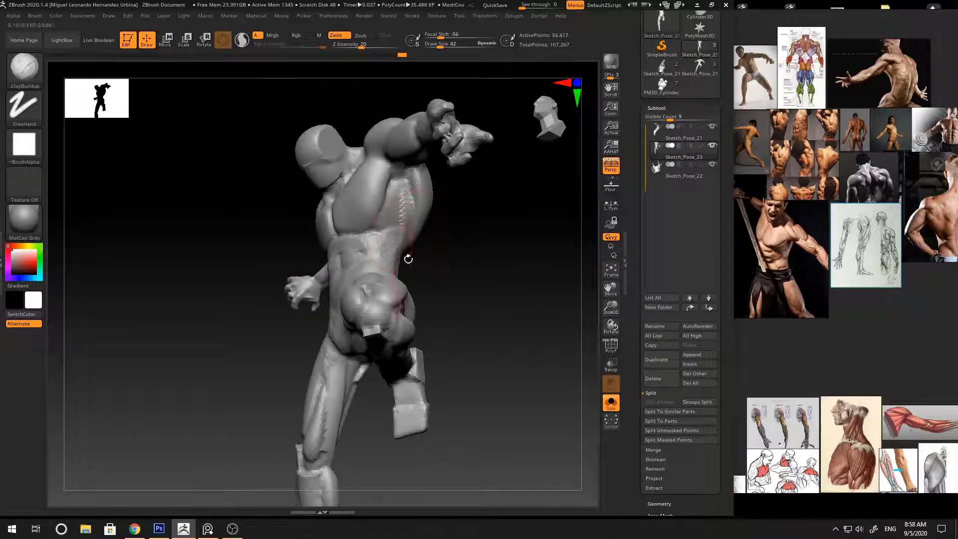
Step: Flatten the built-up clay on the left side of the back and ribcage with the Flatten brush at draw size 42
{"action": "right_click_drag", "start_coordinate": [408, 259], "coordinate": [405, 242]}
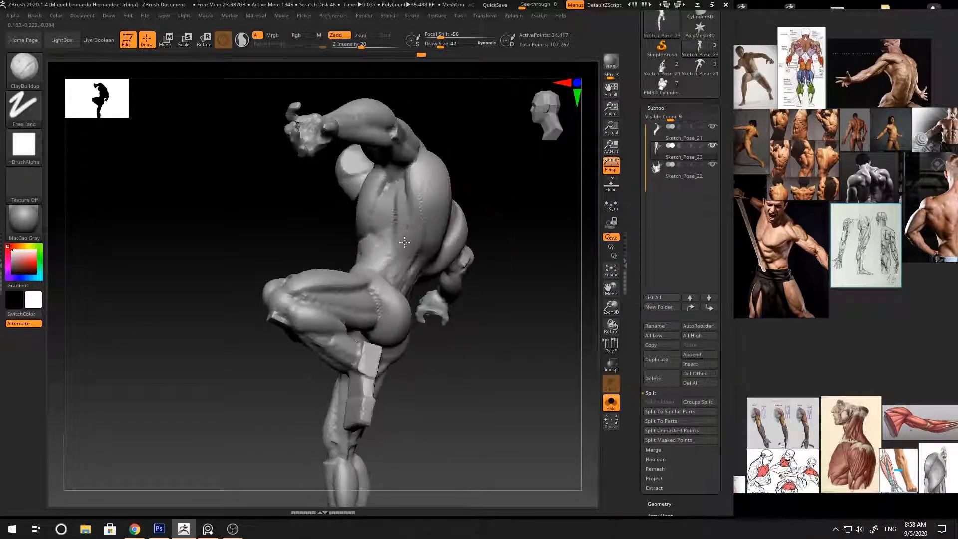
{"action": "mouse_move", "coordinate": [487, 221]}
{"action": "right_mouse_down"}
{"action": "mouse_move", "coordinate": [418, 212]}
{"action": "mouse_move", "coordinate": [483, 201]}
{"action": "right_mouse_up"}
{"action": "key", "text": "3"}
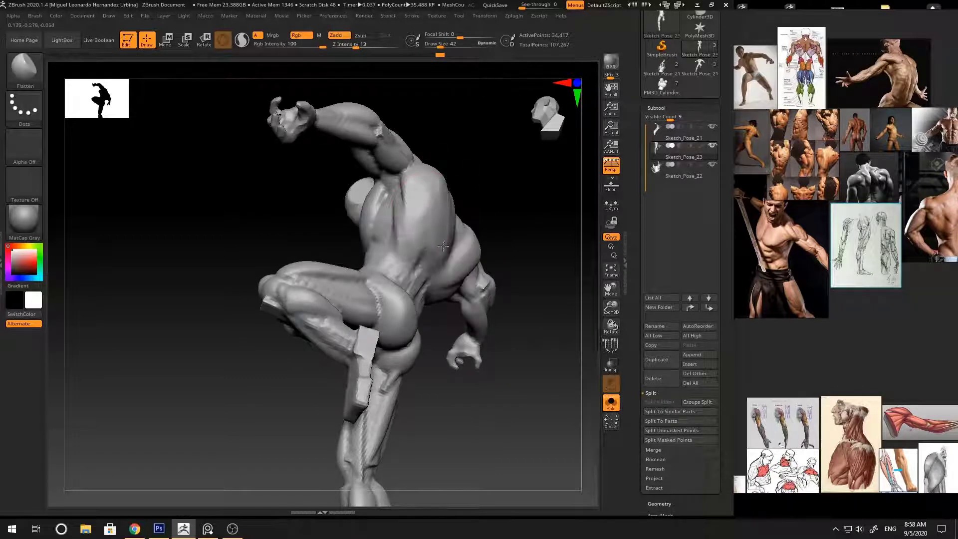
{"action": "right_click_drag", "start_coordinate": [415, 220], "coordinate": [429, 187]}
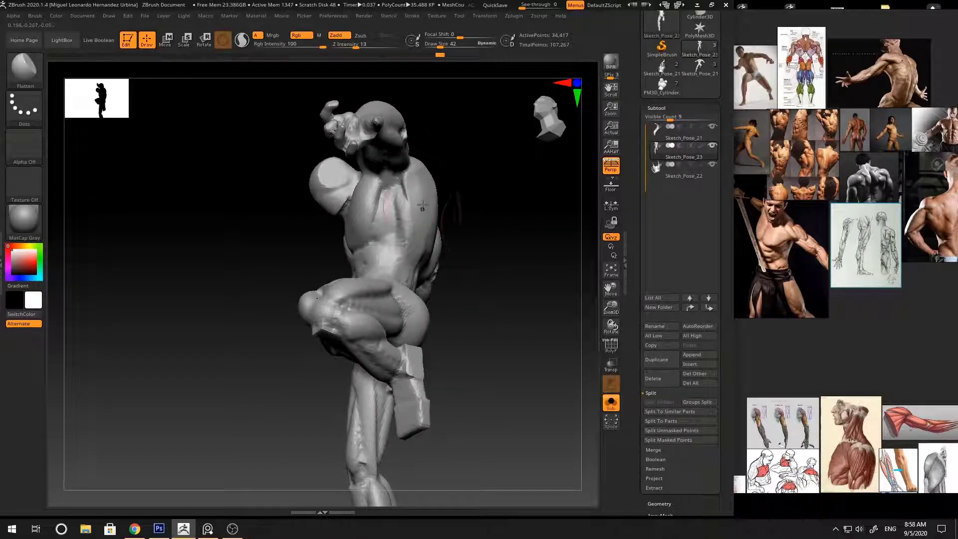
Step: Find the superhero anatomy page in PureRef and enlarge its deltoid, latissimus and trapezius diagrams
{"action": "scroll", "coordinate": [816, 373], "scroll_direction": "down", "scroll_amount": 4}
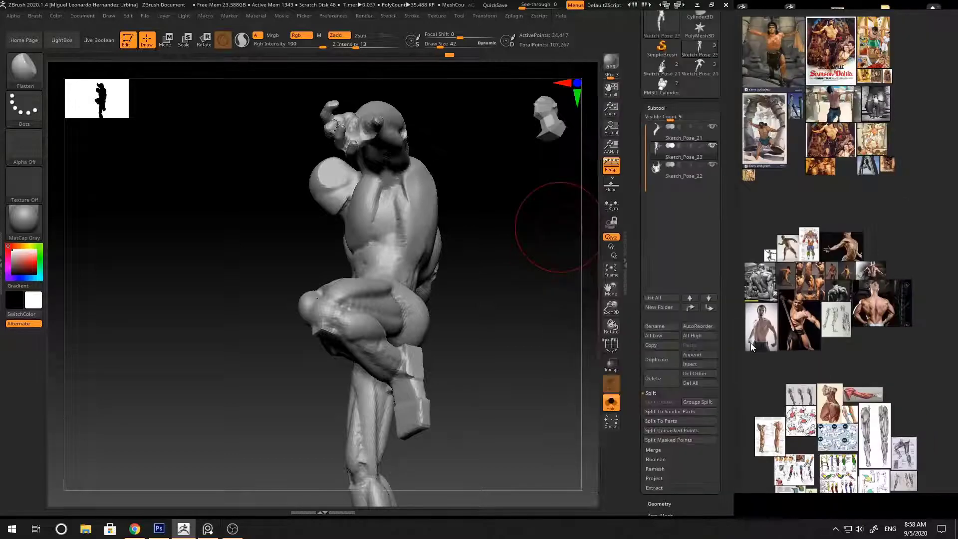
{"action": "scroll", "coordinate": [837, 283], "scroll_direction": "up", "scroll_amount": 8}
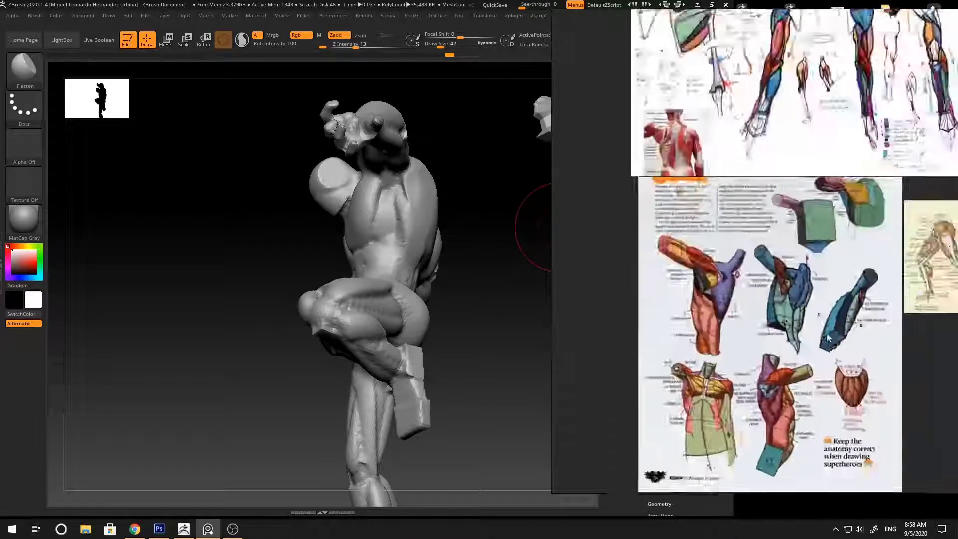
{"action": "scroll", "coordinate": [844, 310], "scroll_direction": "up", "scroll_amount": 6}
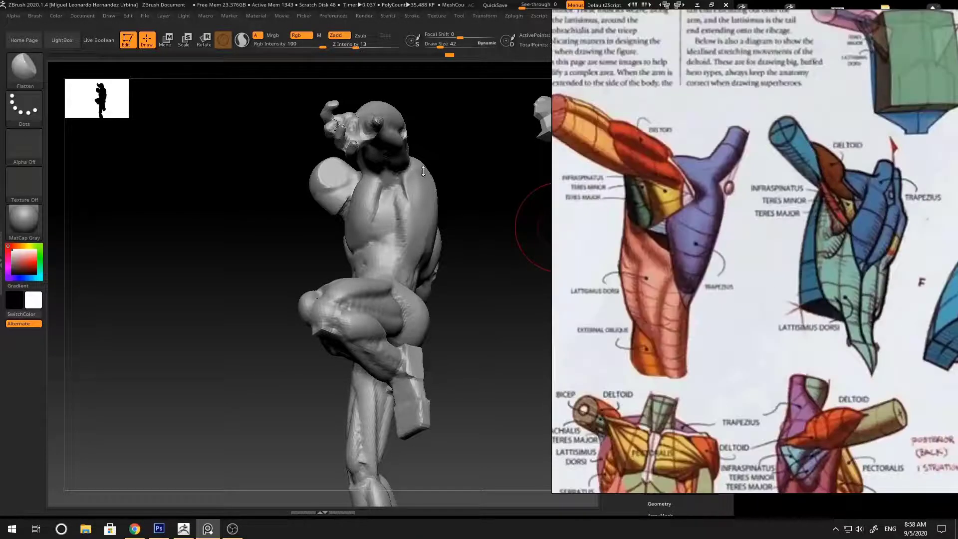
Step: Refine the left flank and the edge of the latissimus, ending with DamStandard at draw size 21
{"action": "left_click", "coordinate": [467, 184]}
{"action": "mouse_move", "coordinate": [466, 184]}
{"action": "left_mouse_down"}
{"action": "mouse_move", "coordinate": [411, 183]}
{"action": "mouse_move", "coordinate": [449, 184]}
{"action": "mouse_move", "coordinate": [487, 205]}
{"action": "mouse_move", "coordinate": [481, 193]}
{"action": "mouse_move", "coordinate": [447, 197]}
{"action": "mouse_move", "coordinate": [480, 214]}
{"action": "left_mouse_up"}
{"action": "key", "text": "b"}
{"action": "key", "text": "s"}
{"action": "key", "text": "t"}
{"action": "key", "text": "b"}
{"action": "key", "text": "c"}
{"action": "key", "text": "b"}
{"action": "key", "text": "b"}
{"action": "key", "text": "d"}
{"action": "key", "text": "s"}
{"action": "key", "text": "space"}
Step: Reposition the anatomy page to study the shoulder and back diagrams beside the figure's back view
{"action": "left_click", "coordinate": [832, 307]}
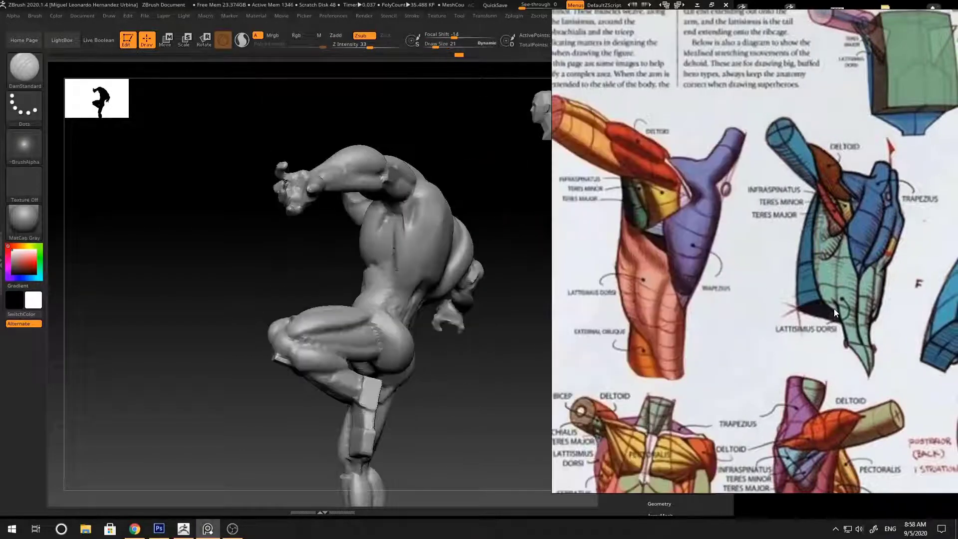
{"action": "scroll", "coordinate": [723, 326], "scroll_direction": "down", "scroll_amount": 3}
{"action": "scroll", "coordinate": [733, 294], "scroll_direction": "up", "scroll_amount": 2}
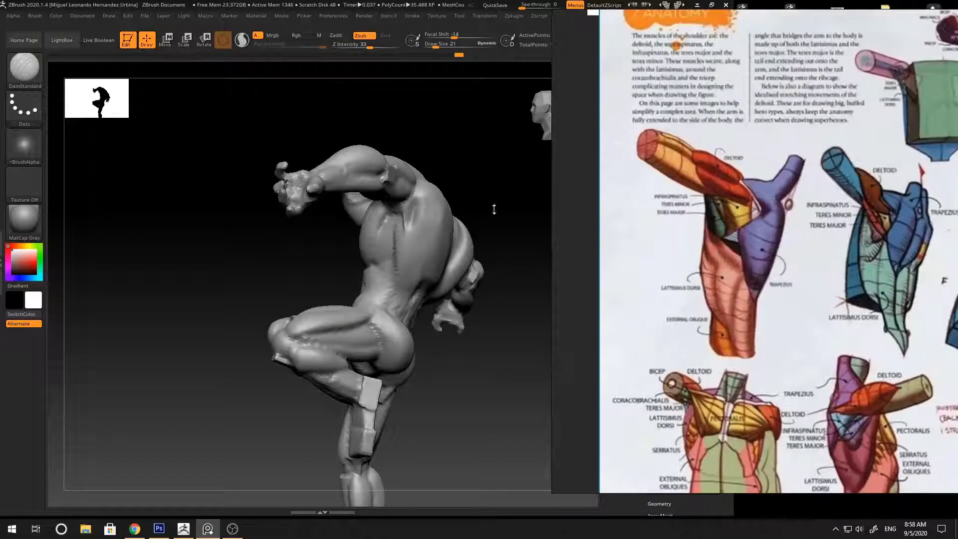
{"action": "left_click_drag", "start_coordinate": [494, 209], "coordinate": [525, 216]}
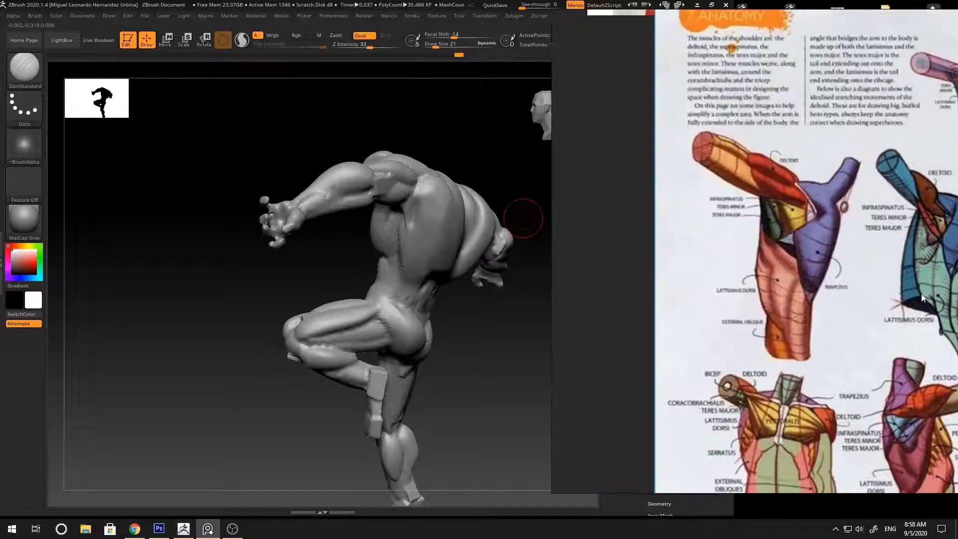
{"action": "middle_click_drag", "start_coordinate": [810, 313], "coordinate": [845, 304]}
{"action": "left_click", "coordinate": [272, 346]}
Step: Carve the grooves around the left shoulder blade with DamStandard at draw size 33
{"action": "mouse_move", "coordinate": [512, 255]}
{"action": "right_mouse_down", "text": "ctrl"}
{"action": "mouse_move", "coordinate": [513, 295]}
{"action": "mouse_move", "coordinate": [537, 241]}
{"action": "right_mouse_up", "text": "ctrl"}
{"action": "right_click_drag", "start_coordinate": [398, 225], "coordinate": [403, 211], "text": "ctrl"}
{"action": "right_click_drag", "start_coordinate": [403, 212], "coordinate": [428, 241]}
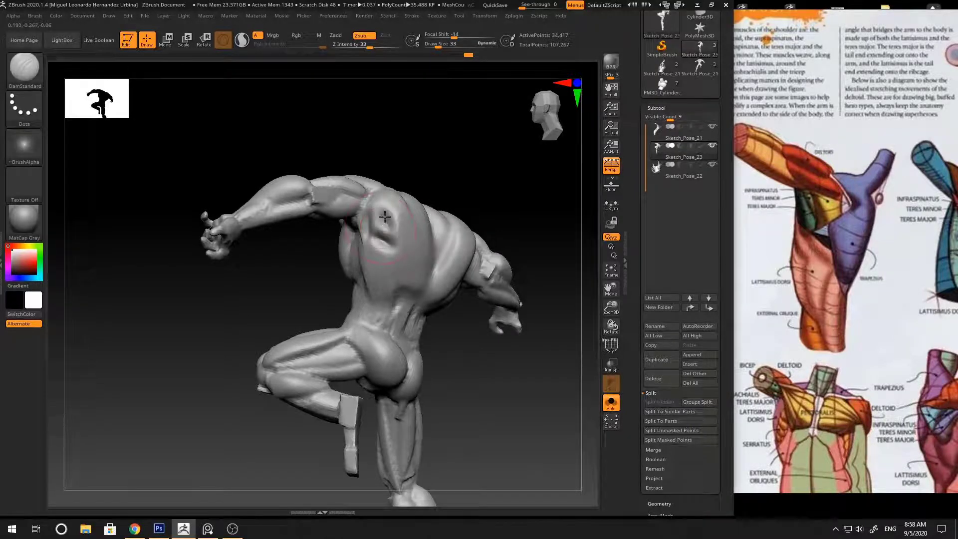
{"action": "right_click_drag", "start_coordinate": [453, 207], "coordinate": [450, 209]}
{"action": "left_click_drag", "start_coordinate": [384, 226], "coordinate": [395, 239]}
{"action": "mouse_move", "coordinate": [387, 201]}
{"action": "right_mouse_down"}
{"action": "mouse_move", "coordinate": [393, 214]}
{"action": "mouse_move", "coordinate": [391, 201]}
{"action": "right_mouse_up"}
Step: Build up the muscles over the left shoulder blade with ClayBuildup, raising the draw size from 17 to 28
{"action": "key", "text": "b"}
{"action": "key", "text": "c"}
{"action": "key", "text": "b"}
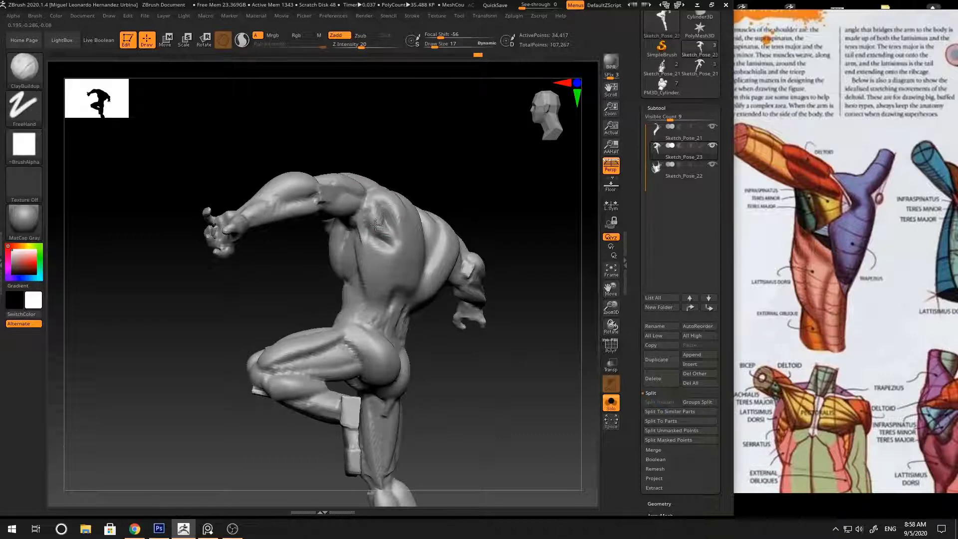
{"action": "key", "text": "space"}
{"action": "left_click_drag", "start_coordinate": [376, 225], "coordinate": [385, 224]}
{"action": "left_click_drag", "start_coordinate": [378, 212], "coordinate": [385, 232]}
{"action": "right_click_drag", "start_coordinate": [459, 210], "coordinate": [452, 200]}
{"action": "left_click_drag", "start_coordinate": [392, 220], "coordinate": [386, 213], "text": "shift"}
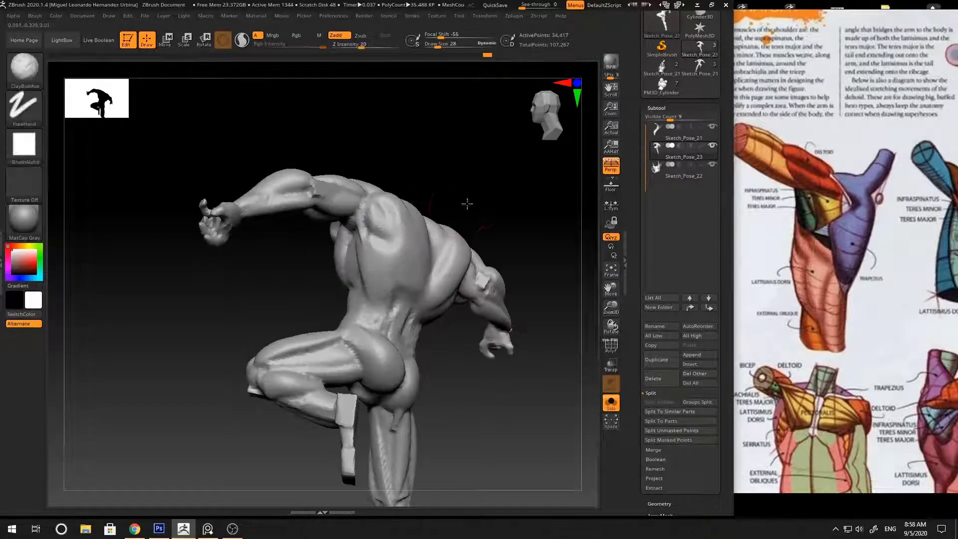
Step: Carve the muscle separations across the upper back and behind the left shoulder with DamStandard at draw size 28
{"action": "key", "text": "b"}
{"action": "key", "text": "d"}
{"action": "key", "text": "s"}
{"action": "mouse_move", "coordinate": [456, 205]}
{"action": "right_mouse_down"}
{"action": "mouse_move", "coordinate": [389, 212]}
{"action": "mouse_move", "coordinate": [492, 216]}
{"action": "mouse_move", "coordinate": [409, 199]}
{"action": "mouse_move", "coordinate": [410, 220]}
{"action": "mouse_move", "coordinate": [393, 209]}
{"action": "mouse_move", "coordinate": [449, 204]}
{"action": "right_mouse_up"}
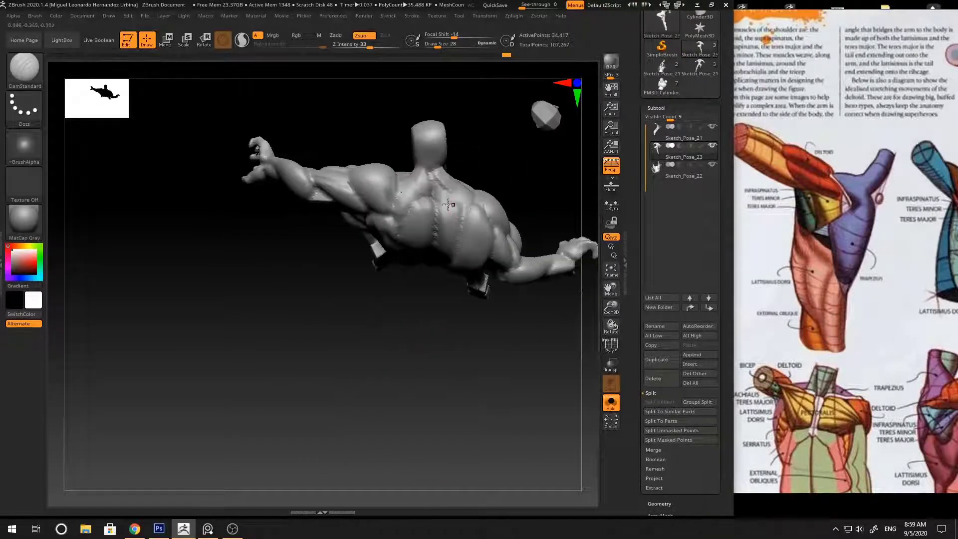
{"action": "right_click_drag", "start_coordinate": [390, 185], "coordinate": [439, 197]}
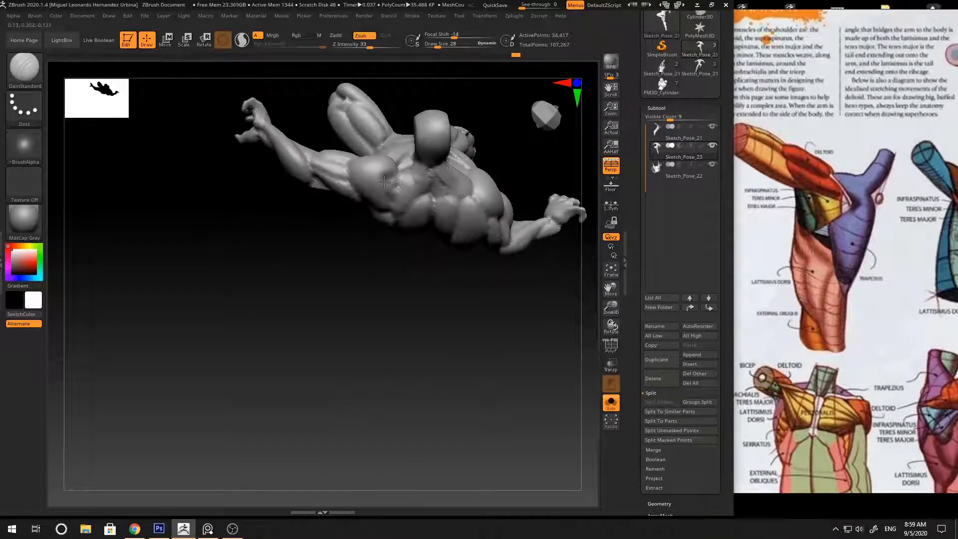
{"action": "mouse_move", "coordinate": [370, 280]}
{"action": "right_mouse_down"}
{"action": "mouse_move", "coordinate": [494, 182]}
{"action": "mouse_move", "coordinate": [460, 200]}
{"action": "mouse_move", "coordinate": [506, 206]}
{"action": "mouse_move", "coordinate": [479, 275]}
{"action": "right_mouse_up"}
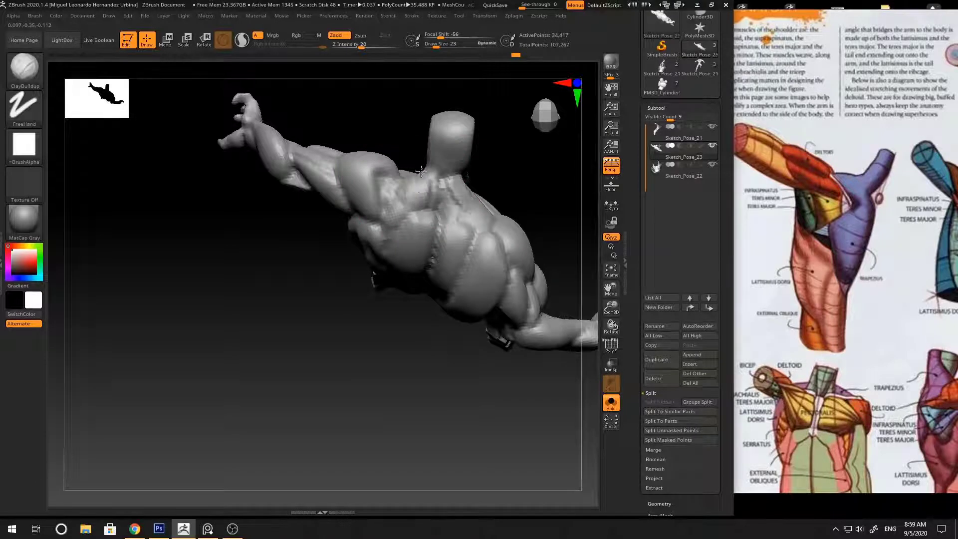
Step: Build up the left trapezius between neck and shoulder with ClayBuildup, then refine its form with Move and DamStandard
{"action": "mouse_move", "coordinate": [425, 207]}
{"action": "right_mouse_down"}
{"action": "mouse_move", "coordinate": [278, 248]}
{"action": "mouse_move", "coordinate": [513, 248]}
{"action": "mouse_move", "coordinate": [479, 259]}
{"action": "mouse_move", "coordinate": [397, 194]}
{"action": "mouse_move", "coordinate": [444, 140]}
{"action": "mouse_move", "coordinate": [490, 180]}
{"action": "mouse_move", "coordinate": [453, 220]}
{"action": "mouse_move", "coordinate": [499, 195]}
{"action": "mouse_move", "coordinate": [415, 213]}
{"action": "right_mouse_up"}
{"action": "key", "text": "b"}
{"action": "key", "text": "m"}
{"action": "key", "text": "v"}
{"action": "key", "text": "b"}
{"action": "key", "text": "d"}
{"action": "key", "text": "s"}
{"action": "right_click_drag", "start_coordinate": [482, 204], "coordinate": [490, 189]}
{"action": "mouse_move", "coordinate": [451, 214]}
{"action": "right_mouse_down"}
{"action": "mouse_move", "coordinate": [452, 204]}
{"action": "mouse_move", "coordinate": [410, 211]}
{"action": "mouse_move", "coordinate": [484, 175]}
{"action": "mouse_move", "coordinate": [488, 201]}
{"action": "mouse_move", "coordinate": [373, 232]}
{"action": "mouse_move", "coordinate": [397, 208]}
{"action": "mouse_move", "coordinate": [407, 215]}
{"action": "right_mouse_up"}
Step: Adjust the shape of the left shoulder and upper back from the side with the Move brush at draw size 54
{"action": "key", "text": "b"}
{"action": "key", "text": "c"}
{"action": "key", "text": "b"}
Step: Define the muscle separations around the left shoulder and armpit with DamStandard at draw size 30
{"action": "key", "text": "b"}
{"action": "key", "text": "m"}
{"action": "key", "text": "v"}
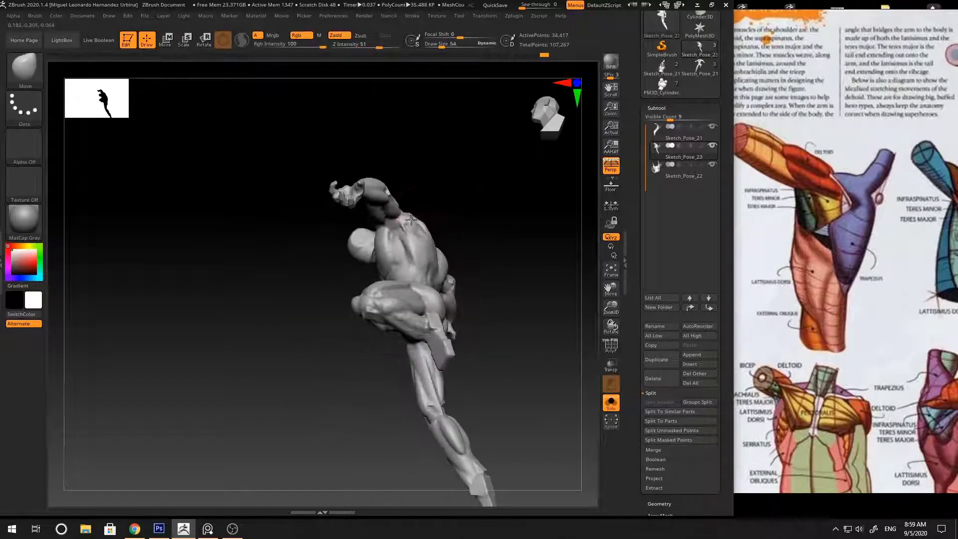
{"action": "mouse_move", "coordinate": [479, 209]}
{"action": "right_mouse_down"}
{"action": "mouse_move", "coordinate": [548, 226]}
{"action": "mouse_move", "coordinate": [506, 195]}
{"action": "mouse_move", "coordinate": [464, 210]}
{"action": "mouse_move", "coordinate": [483, 191]}
{"action": "mouse_move", "coordinate": [445, 195]}
{"action": "right_mouse_up"}
{"action": "right_click", "coordinate": [460, 212]}
{"action": "key", "text": "b"}
{"action": "key", "text": "s"}
{"action": "key", "text": "t"}
{"action": "key", "text": "b"}
{"action": "key", "text": "d"}
{"action": "key", "text": "s"}
{"action": "key", "text": "space"}
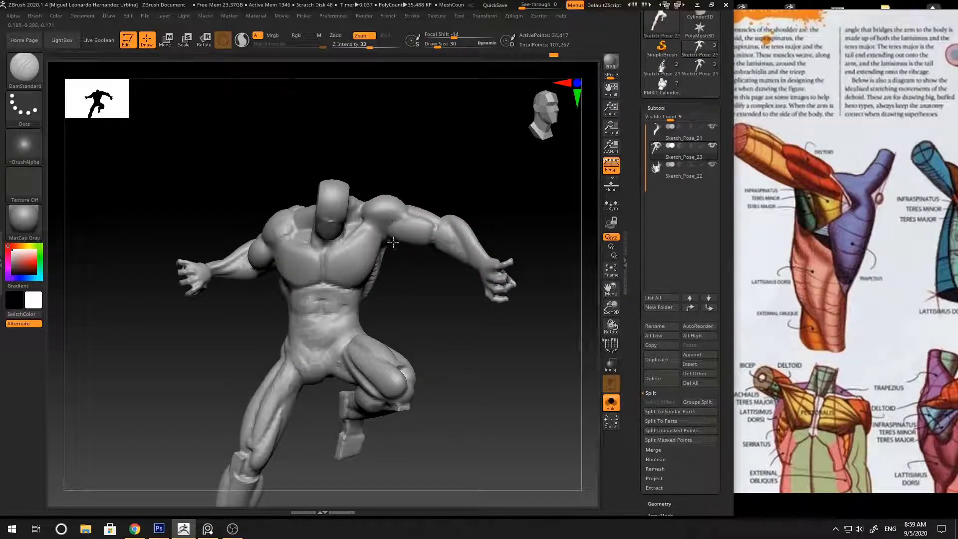
{"action": "right_click_drag", "start_coordinate": [393, 242], "coordinate": [434, 218]}
Step: Adjust the contours of the left upper arm and elbow from the front with the Move brush at draw size 15
{"action": "key", "text": "b"}
{"action": "key", "text": "m"}
{"action": "key", "text": "v"}
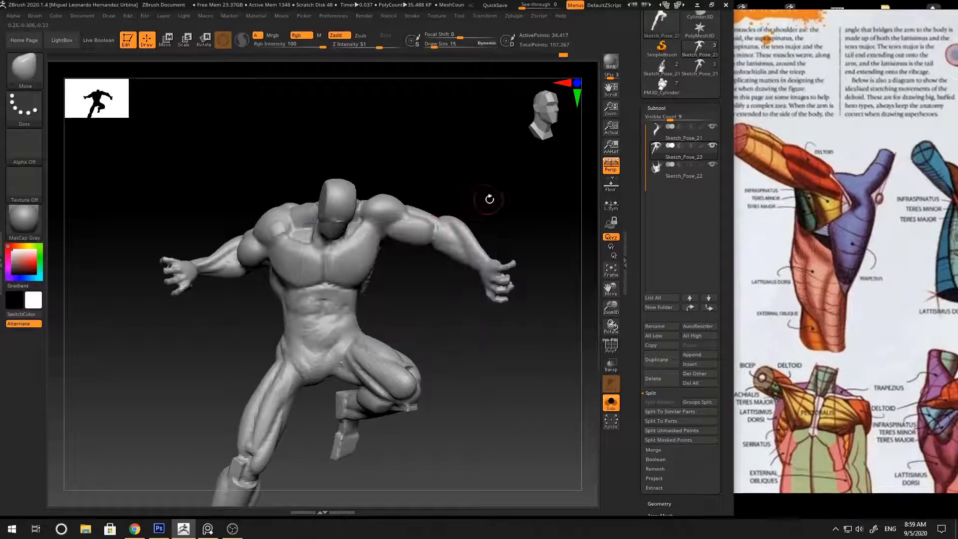
{"action": "mouse_move", "coordinate": [490, 199]}
{"action": "right_mouse_down"}
{"action": "mouse_move", "coordinate": [427, 221]}
{"action": "mouse_move", "coordinate": [477, 199]}
{"action": "mouse_move", "coordinate": [494, 220]}
{"action": "right_mouse_up"}
{"action": "key", "text": "b"}
{"action": "key", "text": "d"}
{"action": "key", "text": "s"}
{"action": "key", "text": "b"}
{"action": "key", "text": "m"}
{"action": "key", "text": "v"}
{"action": "left_click_drag", "start_coordinate": [448, 224], "coordinate": [452, 222]}
{"action": "mouse_move", "coordinate": [480, 210]}
{"action": "right_mouse_down", "text": "ctrl"}
{"action": "mouse_move", "coordinate": [486, 195]}
{"action": "mouse_move", "coordinate": [478, 206]}
{"action": "right_mouse_up", "text": "ctrl"}
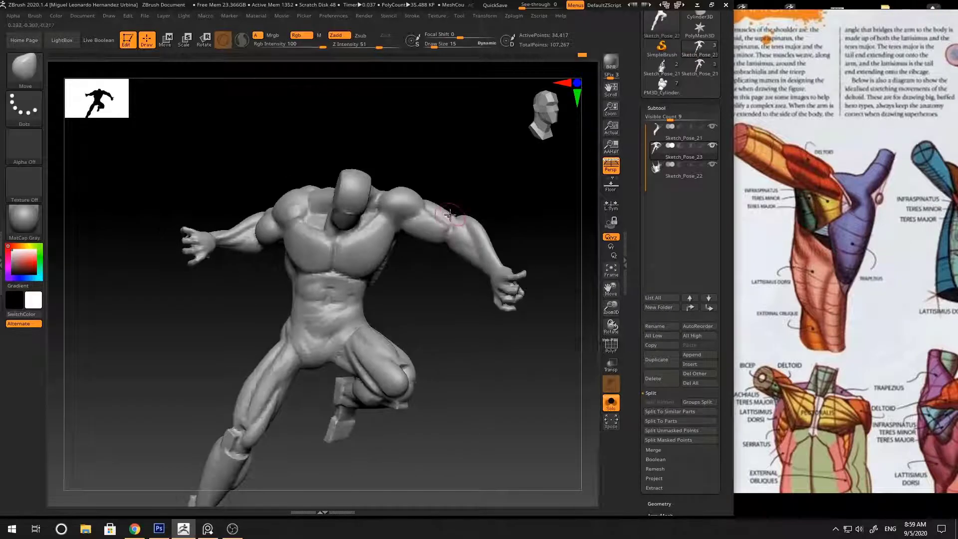
{"action": "left_click_drag", "start_coordinate": [449, 216], "coordinate": [454, 219]}
{"action": "mouse_move", "coordinate": [487, 214]}
{"action": "right_mouse_down"}
{"action": "mouse_move", "coordinate": [481, 234]}
{"action": "mouse_move", "coordinate": [471, 212]}
{"action": "mouse_move", "coordinate": [457, 209]}
{"action": "mouse_move", "coordinate": [468, 181]}
{"action": "mouse_move", "coordinate": [500, 203]}
{"action": "mouse_move", "coordinate": [427, 279]}
{"action": "mouse_move", "coordinate": [365, 223]}
{"action": "mouse_move", "coordinate": [334, 260]}
{"action": "right_mouse_up"}
Step: Build up the back of the left upper arm near the elbow with ClayBuildup at draw size 19
{"action": "key", "text": "b"}
{"action": "key", "text": "c"}
{"action": "key", "text": "b"}
{"action": "mouse_move", "coordinate": [335, 323]}
{"action": "right_mouse_down"}
{"action": "mouse_move", "coordinate": [429, 175]}
{"action": "mouse_move", "coordinate": [323, 254]}
{"action": "mouse_move", "coordinate": [496, 261]}
{"action": "mouse_move", "coordinate": [391, 289]}
{"action": "mouse_move", "coordinate": [356, 224]}
{"action": "mouse_move", "coordinate": [325, 237]}
{"action": "right_mouse_up"}
{"action": "key", "text": "space"}
{"action": "key", "text": "1"}
{"action": "key", "text": "space"}
{"action": "left_click", "coordinate": [322, 243]}
{"action": "key", "text": "space"}
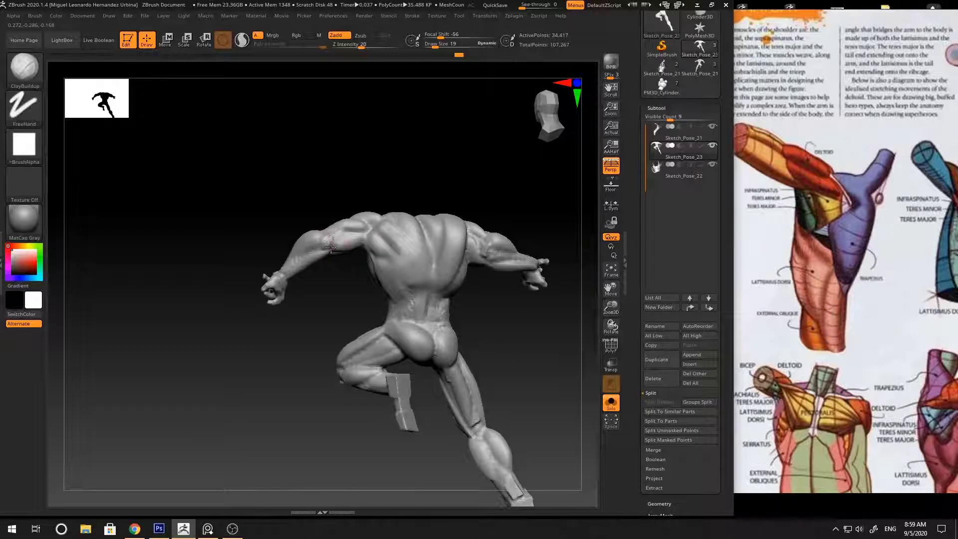
{"action": "key", "text": "2"}
{"action": "left_click_drag", "start_coordinate": [332, 235], "coordinate": [319, 245]}
{"action": "mouse_move", "coordinate": [309, 252]}
{"action": "right_mouse_down"}
{"action": "mouse_move", "coordinate": [349, 175]}
{"action": "mouse_move", "coordinate": [319, 224]}
{"action": "right_mouse_up"}
Step: Build up the left triceps and underside of the upper arm with ClayBuildup at draw size 26
{"action": "key", "text": "b"}
{"action": "key", "text": "c"}
{"action": "key", "text": "b"}
{"action": "key", "text": "space"}
{"action": "mouse_move", "coordinate": [288, 310]}
{"action": "right_mouse_down"}
{"action": "mouse_move", "coordinate": [316, 257]}
{"action": "mouse_move", "coordinate": [286, 272]}
{"action": "mouse_move", "coordinate": [307, 261]}
{"action": "right_mouse_up"}
{"action": "key", "text": "b"}
{"action": "key", "text": "m"}
{"action": "key", "text": "v"}
{"action": "key", "text": "b"}
{"action": "key", "text": "c"}
{"action": "key", "text": "b"}
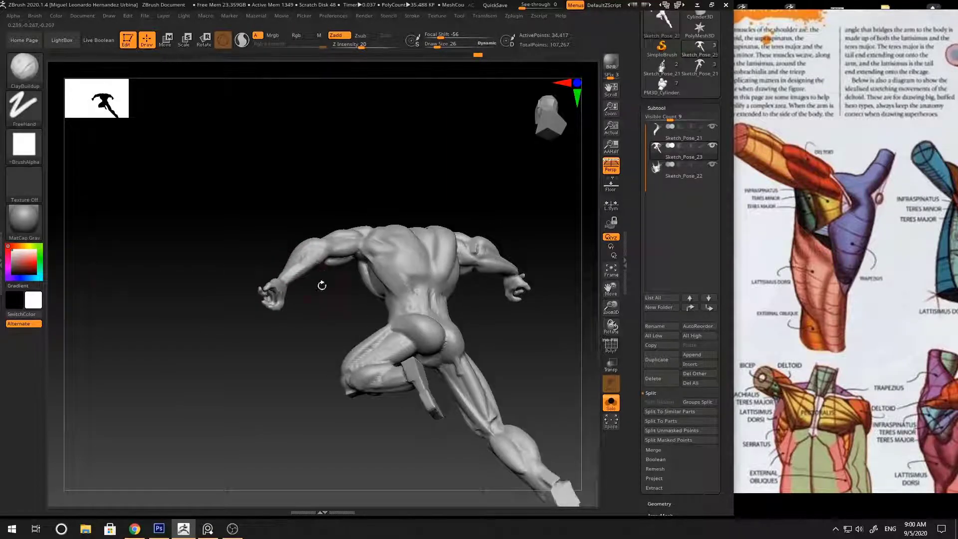
{"action": "left_click_drag", "start_coordinate": [322, 285], "coordinate": [323, 266]}
{"action": "key", "text": "space"}
{"action": "left_click", "coordinate": [335, 263]}
{"action": "mouse_move", "coordinate": [342, 267]}
{"action": "right_mouse_down"}
{"action": "mouse_move", "coordinate": [363, 257]}
{"action": "mouse_move", "coordinate": [339, 253]}
{"action": "right_mouse_up"}
Step: Build up the left rear deltoid and the muscles across the shoulder blade with ClayBuildup
{"action": "key", "text": "space"}
{"action": "mouse_move", "coordinate": [418, 189]}
{"action": "right_mouse_down"}
{"action": "mouse_move", "coordinate": [353, 268]}
{"action": "mouse_move", "coordinate": [365, 222]}
{"action": "right_mouse_up"}
{"action": "left_click", "coordinate": [353, 252]}
{"action": "left_click_drag", "start_coordinate": [366, 223], "coordinate": [368, 232], "text": "shift"}
{"action": "right_click_drag", "start_coordinate": [368, 232], "coordinate": [414, 244]}
{"action": "mouse_move", "coordinate": [415, 245]}
{"action": "right_mouse_down", "text": "ctrl"}
{"action": "mouse_move", "coordinate": [431, 252]}
{"action": "mouse_move", "coordinate": [475, 208]}
{"action": "mouse_move", "coordinate": [472, 195]}
{"action": "mouse_move", "coordinate": [453, 205]}
{"action": "mouse_move", "coordinate": [472, 188]}
{"action": "mouse_move", "coordinate": [460, 181]}
{"action": "mouse_move", "coordinate": [375, 229]}
{"action": "right_mouse_up", "text": "ctrl"}
{"action": "mouse_move", "coordinate": [424, 210]}
{"action": "right_mouse_down"}
{"action": "mouse_move", "coordinate": [353, 247]}
{"action": "mouse_move", "coordinate": [462, 171]}
{"action": "mouse_move", "coordinate": [361, 271]}
{"action": "mouse_move", "coordinate": [456, 265]}
{"action": "mouse_move", "coordinate": [463, 239]}
{"action": "mouse_move", "coordinate": [388, 242]}
{"action": "mouse_move", "coordinate": [483, 210]}
{"action": "mouse_move", "coordinate": [439, 234]}
{"action": "right_mouse_up"}
Step: Refine the upper back muscles with the DamStandard, Move and Standard brushes
{"action": "key", "text": "b"}
{"action": "key", "text": "d"}
{"action": "key", "text": "s"}
{"action": "key", "text": "b"}
{"action": "key", "text": "m"}
{"action": "key", "text": "v"}
{"action": "key", "text": "shift"}
{"action": "key", "text": "b"}
{"action": "key", "text": "s"}
{"action": "key", "text": "t"}
{"action": "key", "text": "space"}
{"action": "left_click_drag", "start_coordinate": [434, 243], "coordinate": [427, 243]}
Step: Build up and smooth the left rear shoulder and top of the shoulder blade with ClayBuildup at draw size 28
{"action": "mouse_move", "coordinate": [492, 210]}
{"action": "right_mouse_down"}
{"action": "mouse_move", "coordinate": [429, 179]}
{"action": "mouse_move", "coordinate": [338, 232]}
{"action": "mouse_move", "coordinate": [375, 214]}
{"action": "mouse_move", "coordinate": [341, 224]}
{"action": "right_mouse_up"}
{"action": "key", "text": "b"}
{"action": "key", "text": "d"}
{"action": "key", "text": "s"}
{"action": "key", "text": "b"}
{"action": "key", "text": "c"}
{"action": "key", "text": "b"}
{"action": "left_click_drag", "start_coordinate": [345, 228], "coordinate": [331, 224], "text": "shift"}
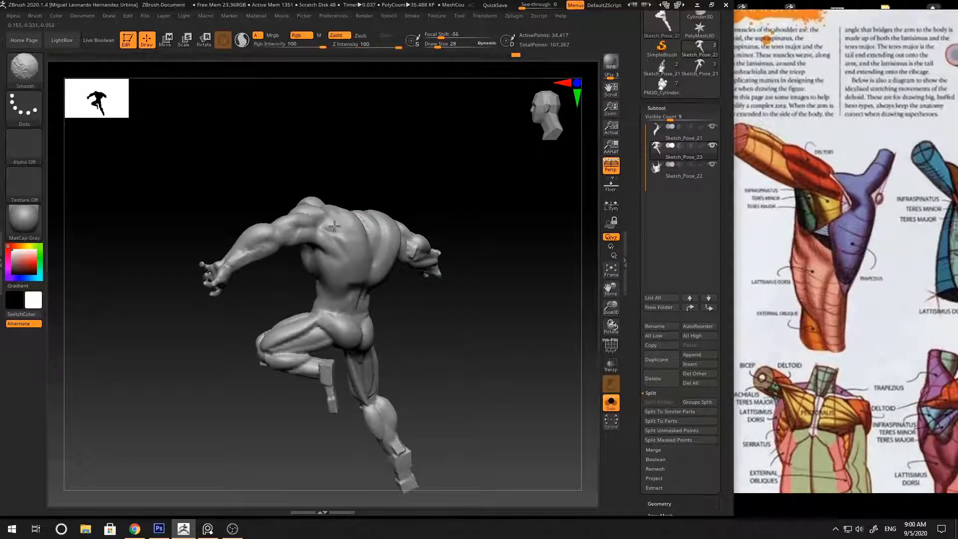
{"action": "right_click_drag", "start_coordinate": [331, 225], "coordinate": [321, 213]}
{"action": "right_click_drag", "start_coordinate": [381, 175], "coordinate": [422, 166]}
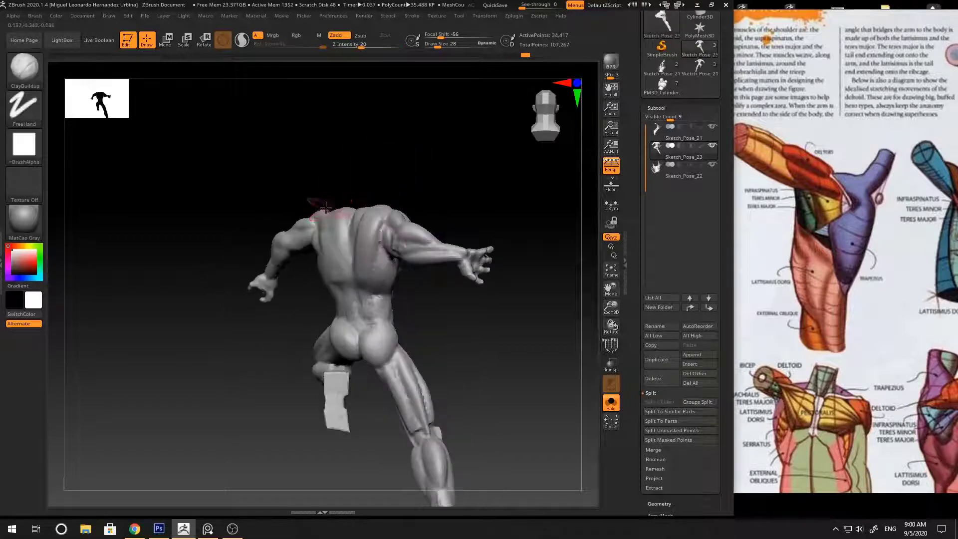
Step: Shape the top of the left rear shoulder with the ClayBuildup and Move brushes
{"action": "mouse_move", "coordinate": [321, 207]}
{"action": "right_mouse_down"}
{"action": "mouse_move", "coordinate": [368, 205]}
{"action": "mouse_move", "coordinate": [384, 173]}
{"action": "mouse_move", "coordinate": [382, 200]}
{"action": "mouse_move", "coordinate": [352, 225]}
{"action": "right_mouse_up"}
{"action": "key", "text": "b"}
{"action": "key", "text": "m"}
{"action": "key", "text": "v"}
{"action": "key", "text": "space"}
{"action": "key", "text": "space"}
{"action": "left_click_drag", "start_coordinate": [347, 207], "coordinate": [339, 200]}
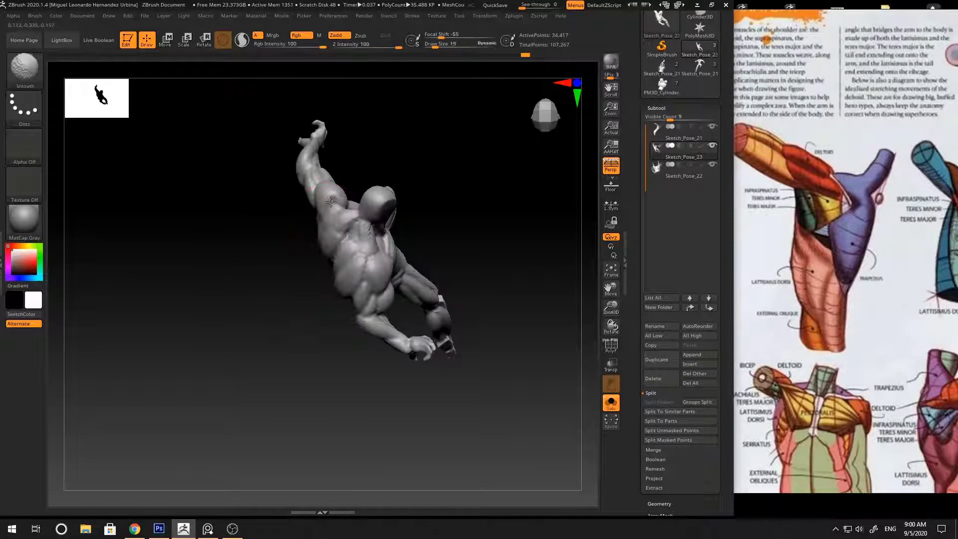
Step: Carve the separation lines around the left deltoid with DamStandard at draw size 19 and adjust its shape with Move
{"action": "mouse_move", "coordinate": [376, 181]}
{"action": "right_mouse_down"}
{"action": "mouse_move", "coordinate": [406, 158]}
{"action": "mouse_move", "coordinate": [402, 150]}
{"action": "right_mouse_up"}
{"action": "key", "text": "b"}
{"action": "key", "text": "d"}
{"action": "key", "text": "s"}
{"action": "left_click_drag", "start_coordinate": [337, 211], "coordinate": [327, 211]}
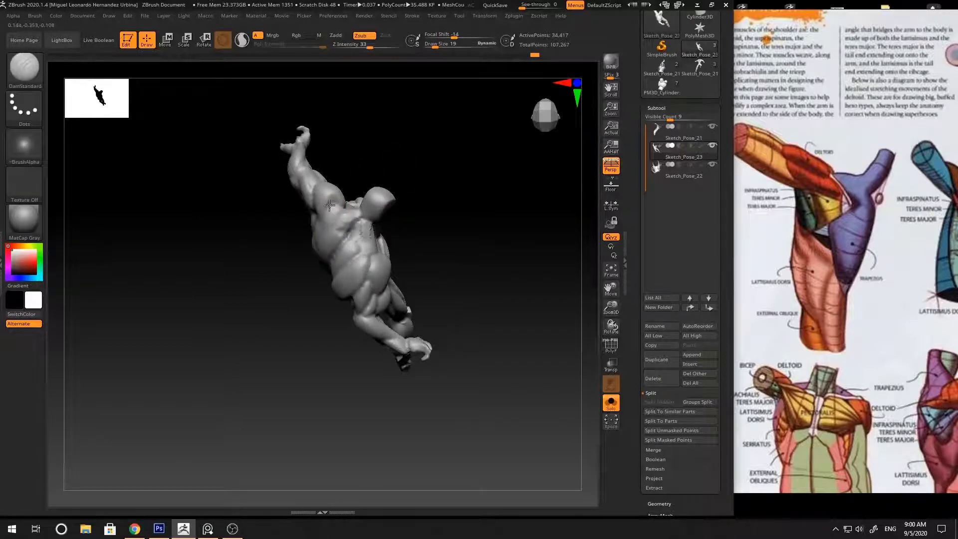
{"action": "mouse_move", "coordinate": [331, 190]}
{"action": "right_mouse_down"}
{"action": "mouse_move", "coordinate": [339, 199]}
{"action": "mouse_move", "coordinate": [393, 130]}
{"action": "mouse_move", "coordinate": [439, 140]}
{"action": "mouse_move", "coordinate": [402, 154]}
{"action": "mouse_move", "coordinate": [429, 225]}
{"action": "mouse_move", "coordinate": [428, 190]}
{"action": "mouse_move", "coordinate": [361, 223]}
{"action": "right_mouse_up"}
{"action": "key", "text": "b"}
{"action": "key", "text": "m"}
{"action": "key", "text": "v"}
{"action": "mouse_move", "coordinate": [403, 187]}
{"action": "right_mouse_down"}
{"action": "mouse_move", "coordinate": [413, 175]}
{"action": "mouse_move", "coordinate": [425, 201]}
{"action": "mouse_move", "coordinate": [404, 220]}
{"action": "mouse_move", "coordinate": [445, 205]}
{"action": "mouse_move", "coordinate": [381, 196]}
{"action": "right_mouse_up"}
Step: Define the left elbow and upper forearm with DamStandard, Move and ClayBuildup at draw size 21
{"action": "key", "text": "b"}
{"action": "key", "text": "d"}
{"action": "key", "text": "s"}
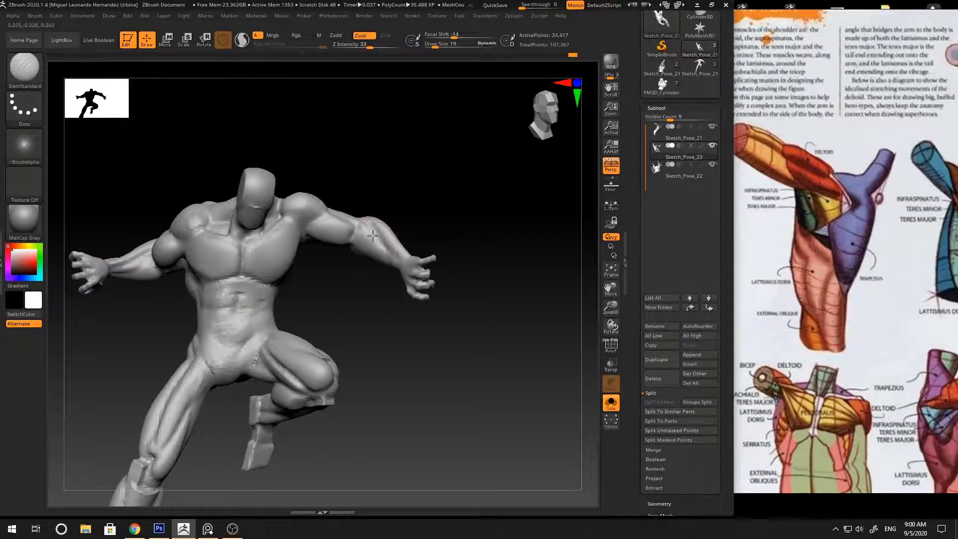
{"action": "mouse_move", "coordinate": [403, 269]}
{"action": "right_mouse_down"}
{"action": "mouse_move", "coordinate": [397, 206]}
{"action": "mouse_move", "coordinate": [443, 199]}
{"action": "mouse_move", "coordinate": [479, 250]}
{"action": "mouse_move", "coordinate": [472, 236]}
{"action": "mouse_move", "coordinate": [464, 247]}
{"action": "mouse_move", "coordinate": [435, 234]}
{"action": "mouse_move", "coordinate": [492, 203]}
{"action": "mouse_move", "coordinate": [501, 243]}
{"action": "mouse_move", "coordinate": [385, 252]}
{"action": "mouse_move", "coordinate": [404, 254]}
{"action": "mouse_move", "coordinate": [354, 266]}
{"action": "mouse_move", "coordinate": [428, 310]}
{"action": "mouse_move", "coordinate": [451, 220]}
{"action": "mouse_move", "coordinate": [486, 248]}
{"action": "right_mouse_up"}
{"action": "key", "text": "b"}
{"action": "key", "text": "m"}
{"action": "key", "text": "v"}
{"action": "key", "text": "b"}
{"action": "key", "text": "d"}
{"action": "key", "text": "s"}
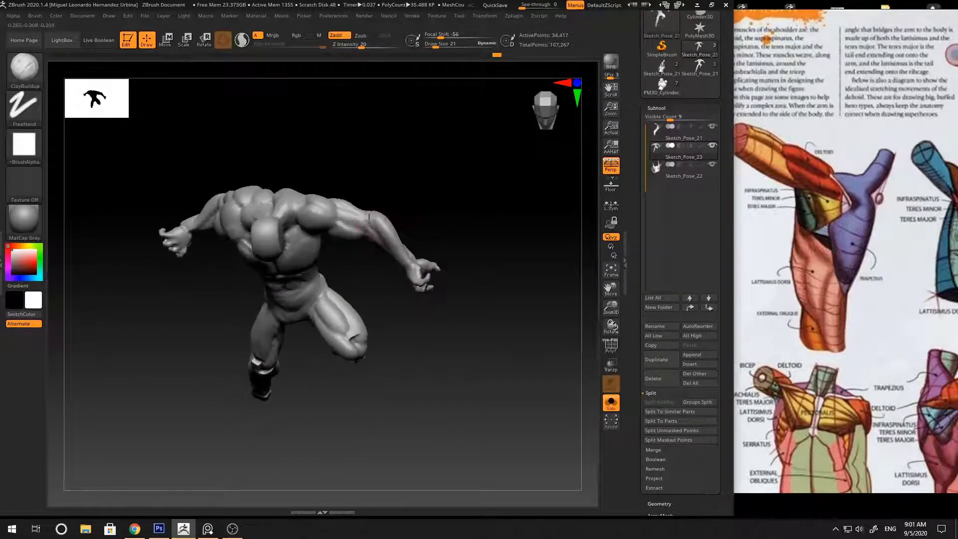
{"action": "mouse_move", "coordinate": [418, 210]}
{"action": "left_mouse_down"}
{"action": "mouse_move", "coordinate": [391, 188]}
{"action": "mouse_move", "coordinate": [429, 186]}
{"action": "mouse_move", "coordinate": [415, 213]}
{"action": "left_mouse_up"}
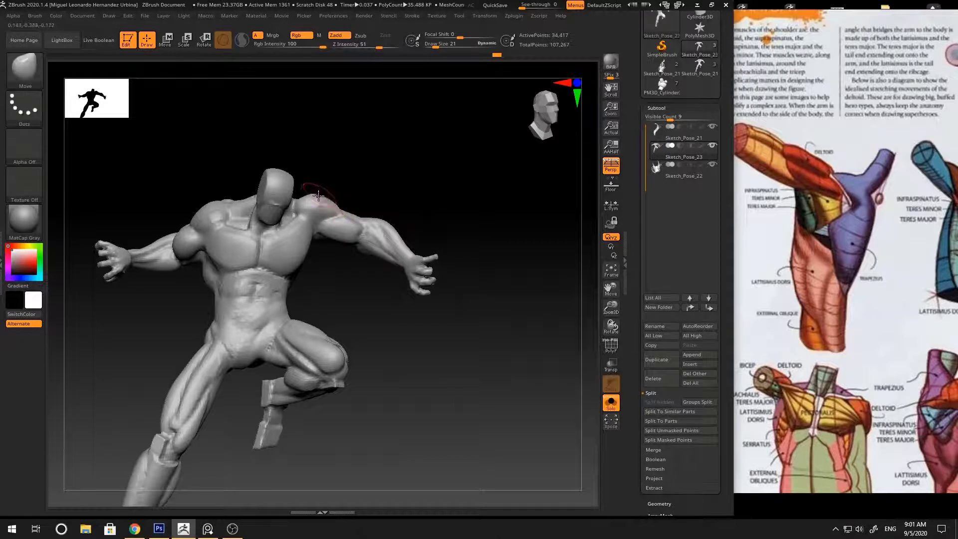
Step: Adjust the left shoulder with Move and build up the left pectoral fibres with ClayBuildup at draw size 21
{"action": "right_click_drag", "start_coordinate": [338, 214], "coordinate": [358, 175], "text": "ctrl"}
{"action": "mouse_move", "coordinate": [435, 199]}
{"action": "left_mouse_down"}
{"action": "mouse_move", "coordinate": [484, 208]}
{"action": "mouse_move", "coordinate": [529, 239]}
{"action": "mouse_move", "coordinate": [456, 240]}
{"action": "mouse_move", "coordinate": [426, 265]}
{"action": "mouse_move", "coordinate": [384, 267]}
{"action": "mouse_move", "coordinate": [392, 249]}
{"action": "left_mouse_up"}
{"action": "key", "text": "space"}
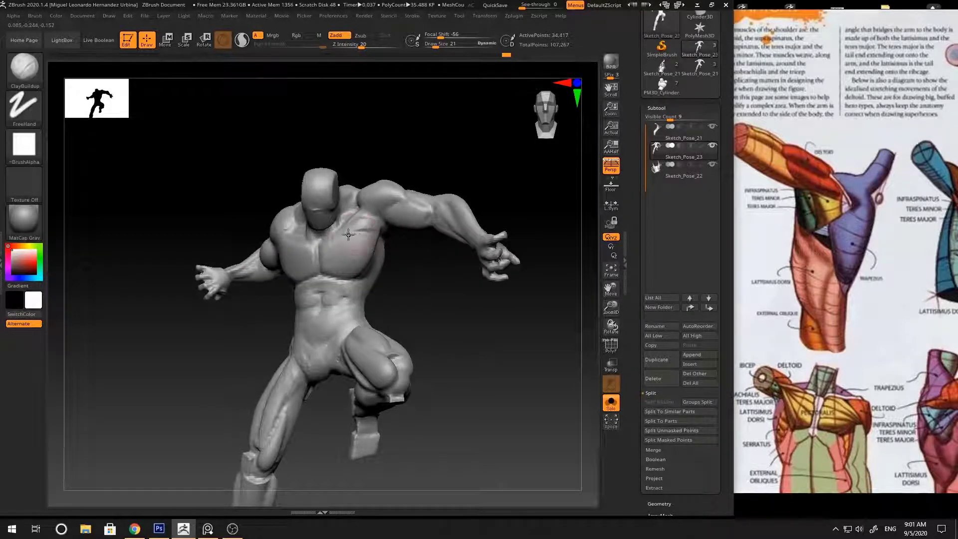
{"action": "mouse_move", "coordinate": [372, 233]}
{"action": "left_mouse_down"}
{"action": "mouse_move", "coordinate": [339, 239]}
{"action": "mouse_move", "coordinate": [384, 228]}
{"action": "left_mouse_up"}
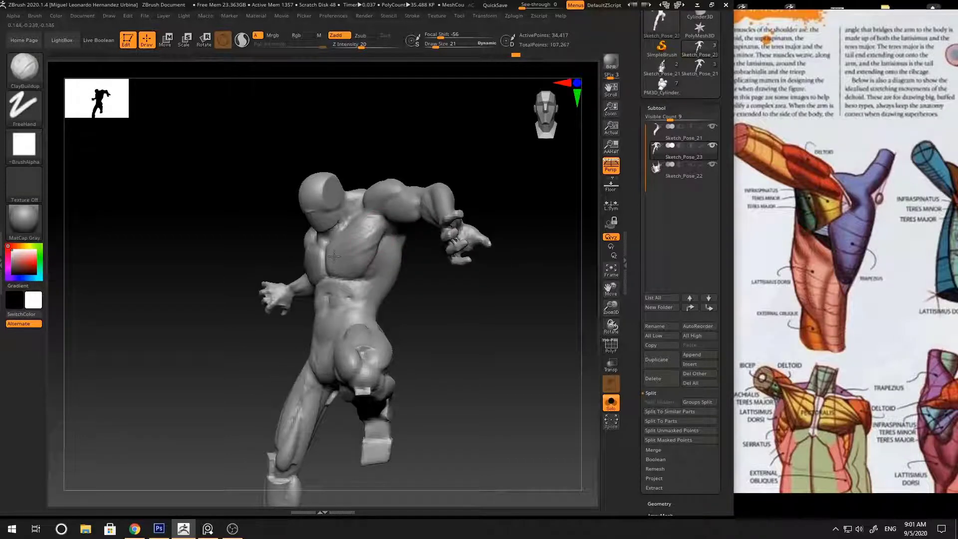
{"action": "left_click_drag", "start_coordinate": [408, 271], "coordinate": [377, 263]}
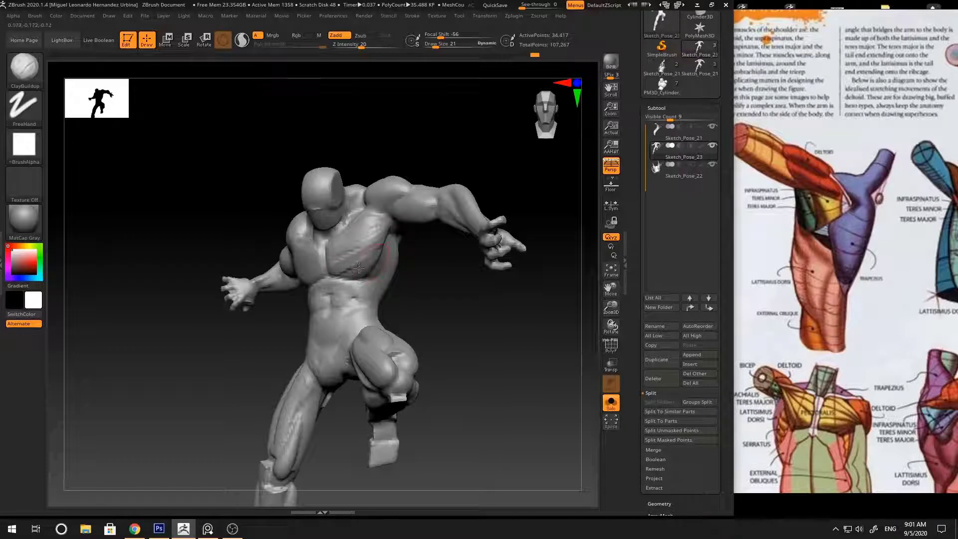
Step: Reshape the outer edge of the left pectoral toward the armpit with the Move brush at draw size 36
{"action": "mouse_move", "coordinate": [415, 265]}
{"action": "right_mouse_down"}
{"action": "mouse_move", "coordinate": [437, 271]}
{"action": "mouse_move", "coordinate": [406, 229]}
{"action": "right_mouse_up"}
{"action": "key", "text": "b"}
{"action": "key", "text": "m"}
{"action": "key", "text": "v"}
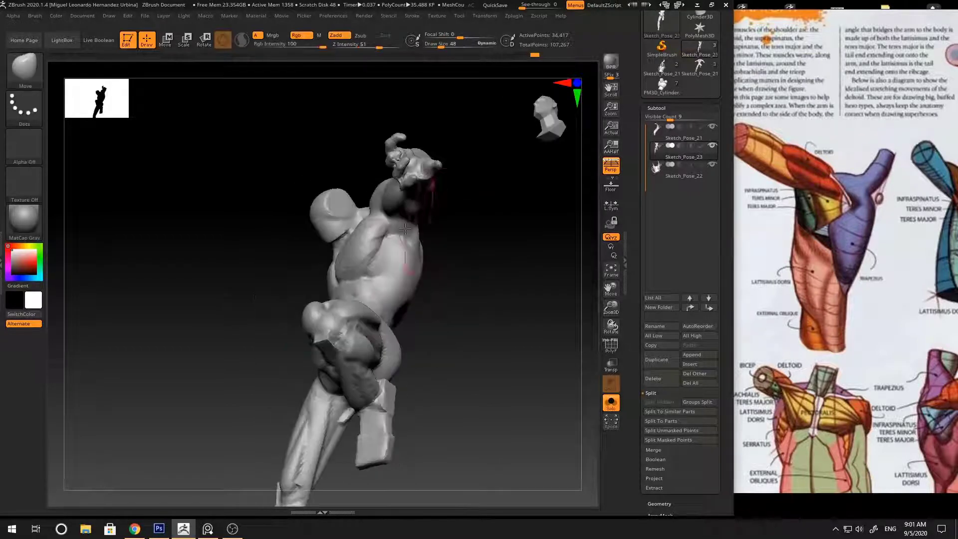
{"action": "key", "text": "space"}
{"action": "left_click_drag", "start_coordinate": [365, 229], "coordinate": [360, 229]}
{"action": "left_click_drag", "start_coordinate": [364, 232], "coordinate": [371, 238]}
{"action": "left_click_drag", "start_coordinate": [446, 267], "coordinate": [515, 267]}
{"action": "mouse_move", "coordinate": [374, 239]}
{"action": "right_mouse_down"}
{"action": "mouse_move", "coordinate": [394, 251]}
{"action": "mouse_move", "coordinate": [380, 238]}
{"action": "right_mouse_up"}
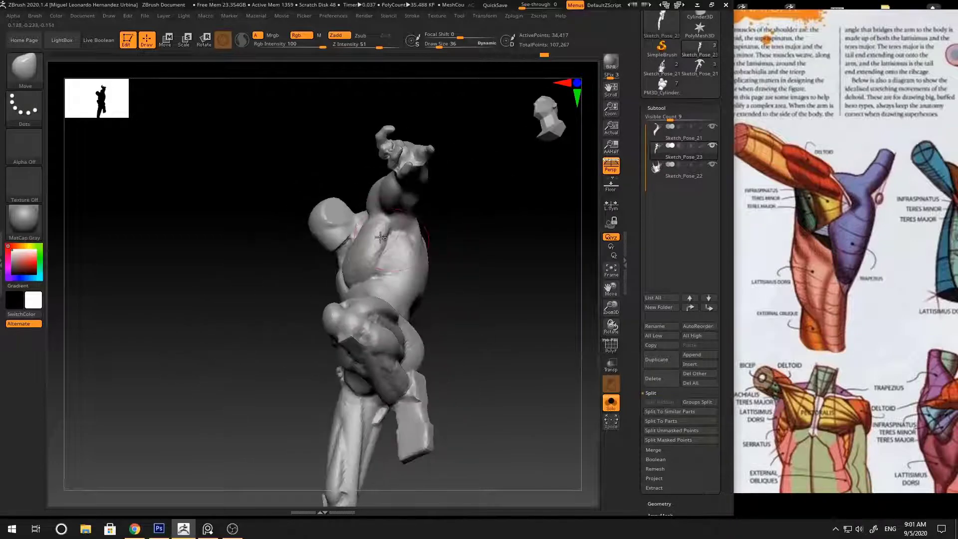
{"action": "right_click_drag", "start_coordinate": [458, 232], "coordinate": [528, 229]}
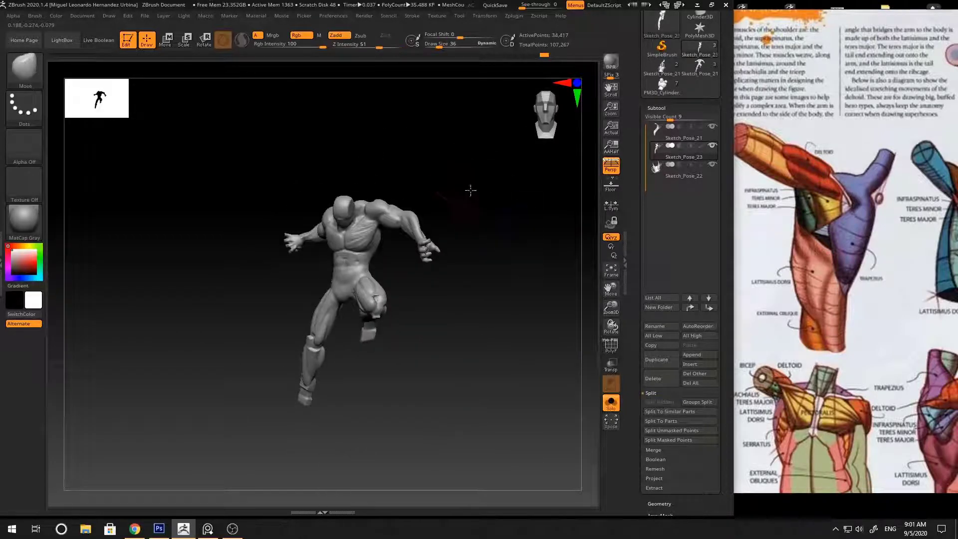
Step: Refine the front of the left shoulder with ClayBuildup and the Move brush at draw size 21
{"action": "right_click_drag", "start_coordinate": [471, 190], "coordinate": [452, 194]}
{"action": "right_click_drag", "start_coordinate": [452, 195], "coordinate": [461, 167], "text": "ctrl"}
{"action": "mouse_move", "coordinate": [462, 167]}
{"action": "right_mouse_down"}
{"action": "mouse_move", "coordinate": [481, 171]}
{"action": "mouse_move", "coordinate": [381, 206]}
{"action": "mouse_move", "coordinate": [451, 167]}
{"action": "mouse_move", "coordinate": [449, 190]}
{"action": "mouse_move", "coordinate": [391, 201]}
{"action": "mouse_move", "coordinate": [438, 188]}
{"action": "mouse_move", "coordinate": [430, 194]}
{"action": "mouse_move", "coordinate": [465, 194]}
{"action": "right_mouse_up"}
{"action": "key", "text": "b"}
{"action": "key", "text": "c"}
{"action": "key", "text": "b"}
{"action": "mouse_move", "coordinate": [416, 227]}
{"action": "right_mouse_down"}
{"action": "mouse_move", "coordinate": [424, 231]}
{"action": "mouse_move", "coordinate": [466, 178]}
{"action": "right_mouse_up"}
{"action": "key", "text": "b"}
{"action": "key", "text": "m"}
{"action": "key", "text": "v"}
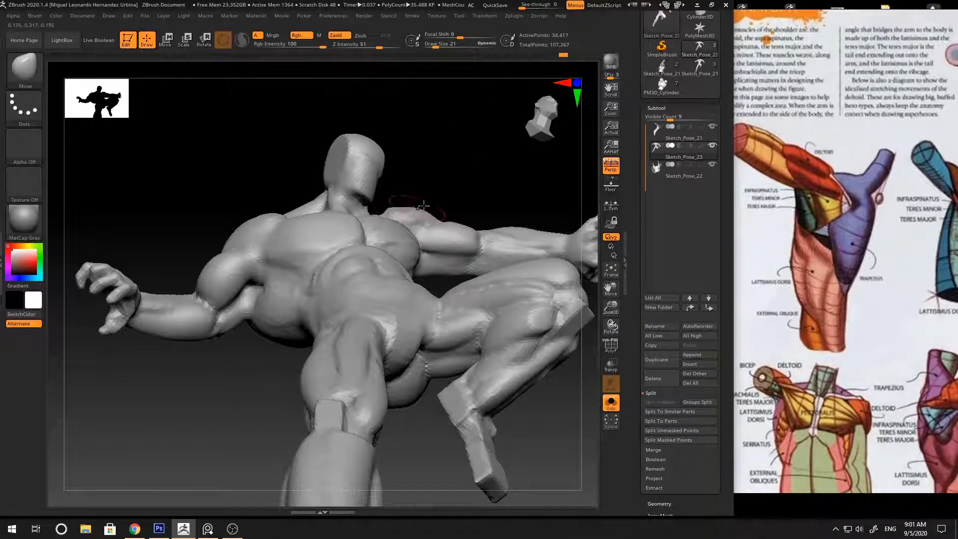
{"action": "mouse_move", "coordinate": [423, 206]}
{"action": "right_mouse_down"}
{"action": "mouse_move", "coordinate": [438, 192]}
{"action": "mouse_move", "coordinate": [535, 215]}
{"action": "mouse_move", "coordinate": [534, 199]}
{"action": "mouse_move", "coordinate": [434, 193]}
{"action": "mouse_move", "coordinate": [530, 175]}
{"action": "mouse_move", "coordinate": [499, 189]}
{"action": "mouse_move", "coordinate": [519, 196]}
{"action": "mouse_move", "coordinate": [500, 162]}
{"action": "mouse_move", "coordinate": [433, 205]}
{"action": "mouse_move", "coordinate": [434, 289]}
{"action": "mouse_move", "coordinate": [379, 222]}
{"action": "right_mouse_up"}
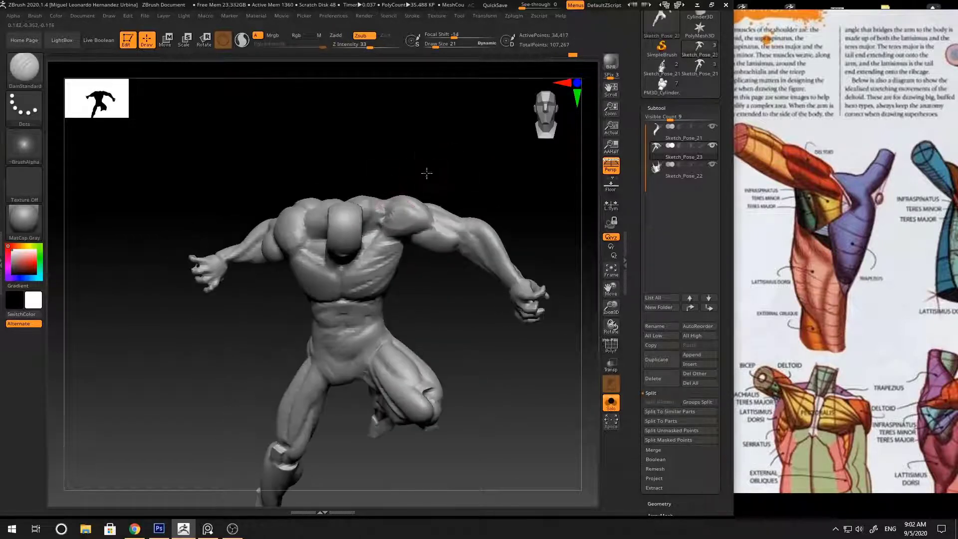
Step: Remesh the figure with DynaMesh and reshape the top of the left shoulder with Move at draw size 15
{"action": "mouse_move", "coordinate": [488, 182]}
{"action": "right_mouse_down"}
{"action": "mouse_move", "coordinate": [474, 176]}
{"action": "mouse_move", "coordinate": [465, 195]}
{"action": "mouse_move", "coordinate": [387, 172]}
{"action": "mouse_move", "coordinate": [392, 207]}
{"action": "mouse_move", "coordinate": [465, 161]}
{"action": "mouse_move", "coordinate": [479, 175]}
{"action": "mouse_move", "coordinate": [396, 200]}
{"action": "mouse_move", "coordinate": [433, 199]}
{"action": "mouse_move", "coordinate": [388, 211]}
{"action": "right_mouse_up"}
{"action": "right_click", "coordinate": [408, 218]}
{"action": "right_click", "coordinate": [397, 202]}
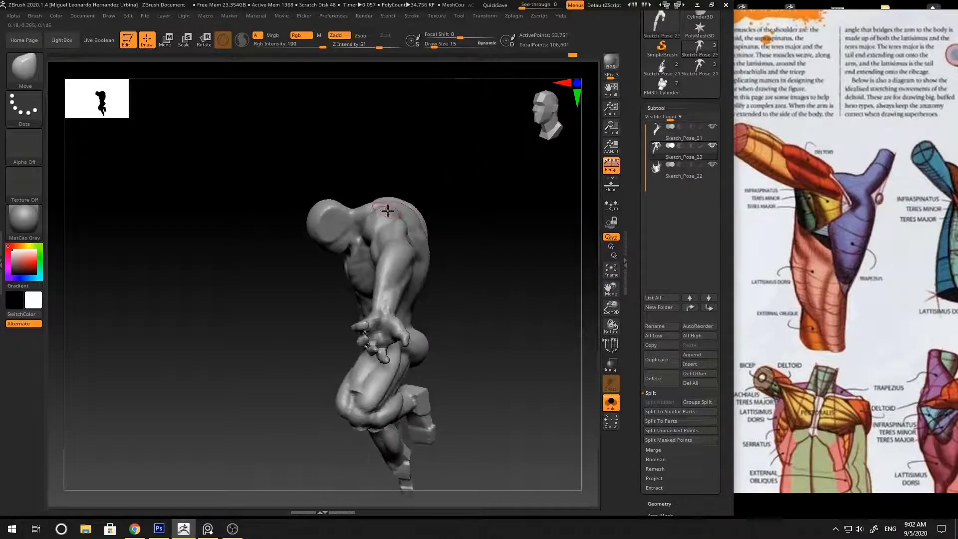
{"action": "right_click", "coordinate": [387, 210]}
{"action": "left_click_drag", "start_coordinate": [388, 211], "coordinate": [391, 211]}
{"action": "left_click_drag", "start_coordinate": [389, 212], "coordinate": [386, 208]}
{"action": "mouse_move", "coordinate": [395, 210]}
{"action": "right_mouse_down"}
{"action": "mouse_move", "coordinate": [460, 178]}
{"action": "mouse_move", "coordinate": [428, 214]}
{"action": "mouse_move", "coordinate": [449, 184]}
{"action": "mouse_move", "coordinate": [462, 187]}
{"action": "mouse_move", "coordinate": [454, 193]}
{"action": "right_mouse_up"}
{"action": "right_click_drag", "start_coordinate": [433, 282], "coordinate": [435, 317]}
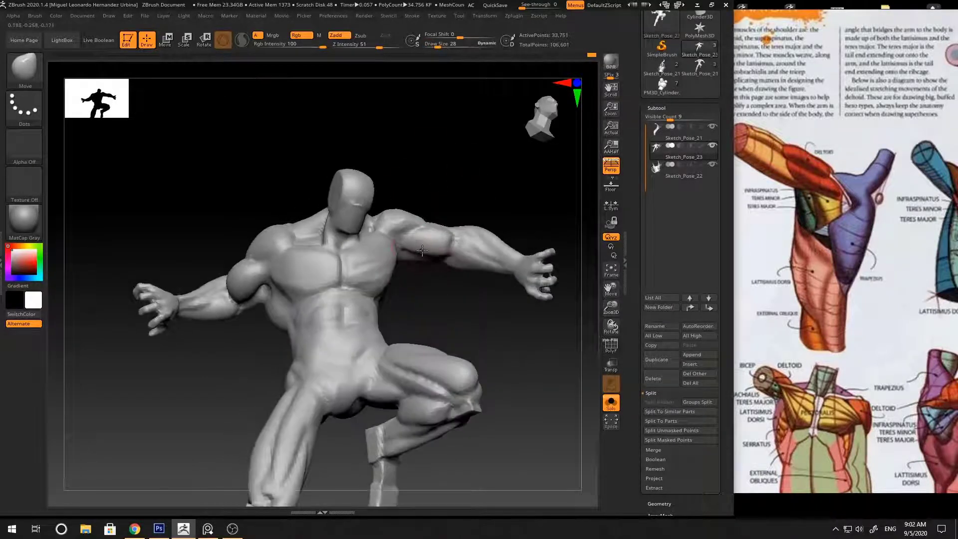
Step: Add volume to the left upper arm with the Inflate brush
{"action": "right_click_drag", "start_coordinate": [465, 147], "coordinate": [490, 201]}
{"action": "key", "text": "b"}
{"action": "key", "text": "i"}
{"action": "key", "text": "n"}
{"action": "right_click", "coordinate": [423, 234]}
{"action": "left_click_drag", "start_coordinate": [423, 234], "coordinate": [434, 234]}
{"action": "mouse_move", "coordinate": [425, 232]}
{"action": "right_mouse_down", "text": "ctrl"}
{"action": "mouse_move", "coordinate": [342, 205]}
{"action": "mouse_move", "coordinate": [438, 220]}
{"action": "mouse_move", "coordinate": [453, 198]}
{"action": "mouse_move", "coordinate": [512, 228]}
{"action": "right_mouse_up", "text": "ctrl"}
Step: Build up the upper back with the Standard brush at draw size 39 and Z intensity 25
{"action": "key", "text": "b"}
{"action": "key", "text": "s"}
{"action": "key", "text": "t"}
{"action": "left_click_drag", "start_coordinate": [512, 229], "coordinate": [542, 280], "text": "ctrl"}
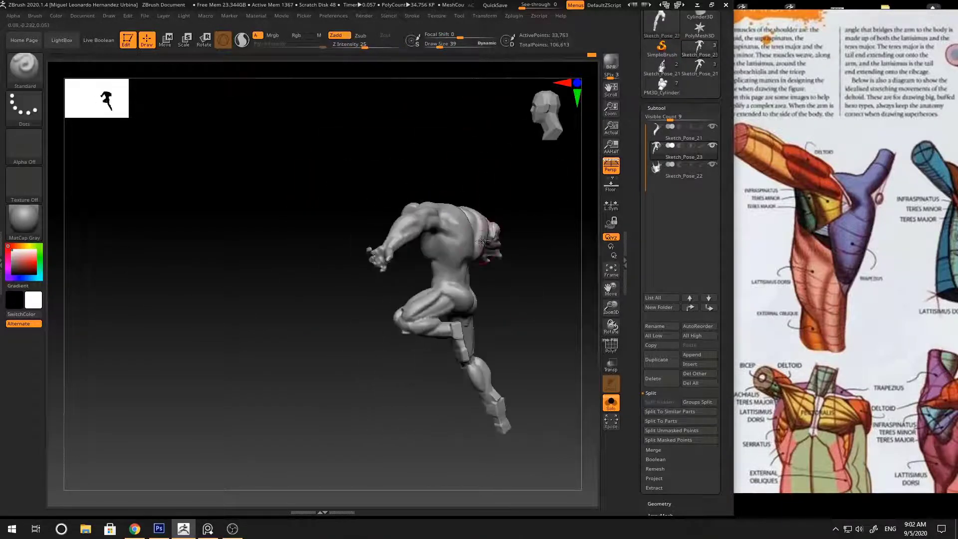
{"action": "right_click_drag", "start_coordinate": [491, 240], "coordinate": [538, 192]}
{"action": "right_click_drag", "start_coordinate": [538, 192], "coordinate": [504, 224], "text": "ctrl"}
{"action": "mouse_move", "coordinate": [504, 224]}
{"action": "right_mouse_down"}
{"action": "mouse_move", "coordinate": [539, 199]}
{"action": "mouse_move", "coordinate": [402, 227]}
{"action": "mouse_move", "coordinate": [397, 218]}
{"action": "mouse_move", "coordinate": [310, 229]}
{"action": "mouse_move", "coordinate": [492, 214]}
{"action": "mouse_move", "coordinate": [502, 203]}
{"action": "mouse_move", "coordinate": [462, 212]}
{"action": "mouse_move", "coordinate": [458, 248]}
{"action": "mouse_move", "coordinate": [471, 197]}
{"action": "mouse_move", "coordinate": [417, 313]}
{"action": "mouse_move", "coordinate": [421, 244]}
{"action": "mouse_move", "coordinate": [447, 248]}
{"action": "mouse_move", "coordinate": [433, 248]}
{"action": "mouse_move", "coordinate": [471, 233]}
{"action": "mouse_move", "coordinate": [457, 229]}
{"action": "mouse_move", "coordinate": [455, 259]}
{"action": "right_mouse_up"}
Step: Adjust the left deltoid and its transition into the trapezius with the Move brush at draw size 23
{"action": "right_click", "coordinate": [392, 277]}
{"action": "key", "text": "b"}
{"action": "key", "text": "c"}
{"action": "key", "text": "b"}
{"action": "key", "text": "b"}
{"action": "key", "text": "m"}
{"action": "key", "text": "v"}
{"action": "left_click_drag", "start_coordinate": [455, 259], "coordinate": [443, 266]}
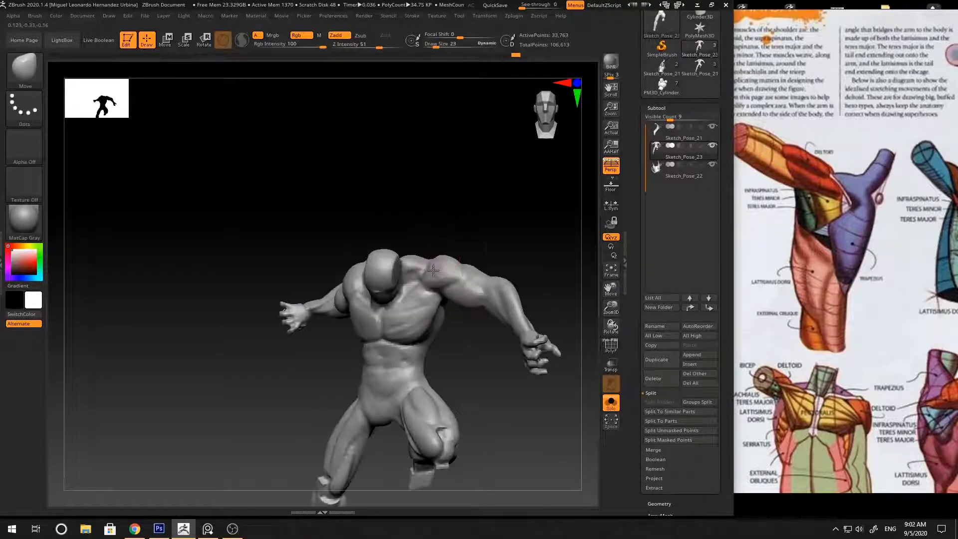
{"action": "mouse_move", "coordinate": [467, 261]}
{"action": "right_mouse_down"}
{"action": "mouse_move", "coordinate": [440, 265]}
{"action": "mouse_move", "coordinate": [481, 220]}
{"action": "mouse_move", "coordinate": [517, 275]}
{"action": "right_mouse_up"}
{"action": "right_click_drag", "start_coordinate": [433, 266], "coordinate": [358, 57]}
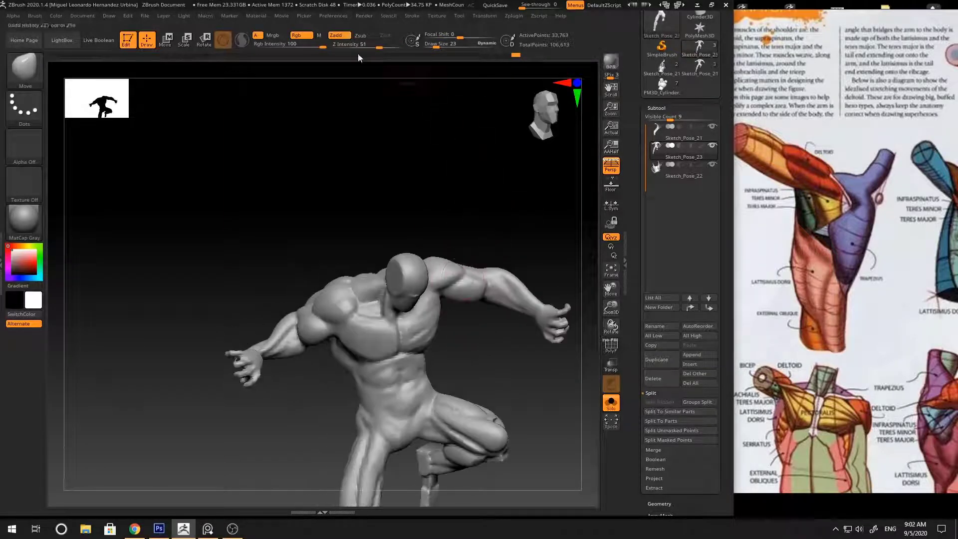
{"action": "right_click_drag", "start_coordinate": [495, 204], "coordinate": [489, 237]}
{"action": "mouse_move", "coordinate": [447, 261]}
{"action": "right_mouse_down"}
{"action": "mouse_move", "coordinate": [517, 231]}
{"action": "mouse_move", "coordinate": [466, 262]}
{"action": "mouse_move", "coordinate": [486, 223]}
{"action": "mouse_move", "coordinate": [535, 240]}
{"action": "mouse_move", "coordinate": [496, 235]}
{"action": "mouse_move", "coordinate": [502, 228]}
{"action": "right_mouse_up"}
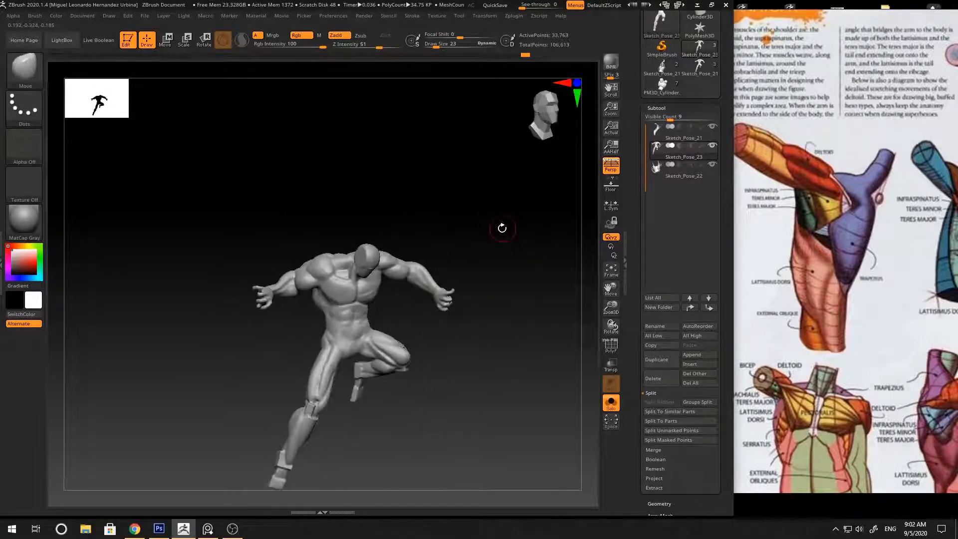
Step: Push the contour of the left elbow into shape with the Move brush at draw size 23
{"action": "left_click", "coordinate": [23, 75]}
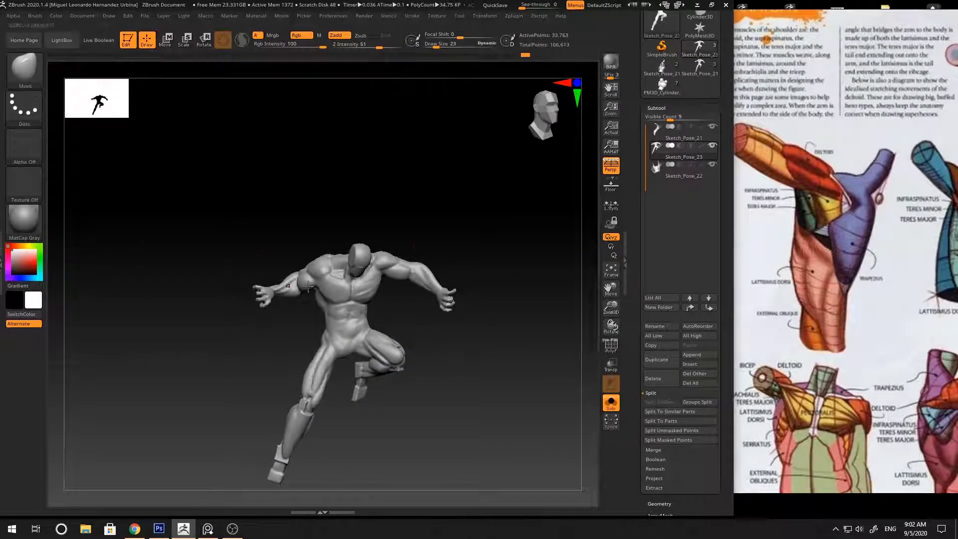
{"action": "right_click_drag", "start_coordinate": [442, 229], "coordinate": [413, 277]}
{"action": "right_click_drag", "start_coordinate": [438, 223], "coordinate": [422, 268]}
{"action": "right_click_drag", "start_coordinate": [455, 240], "coordinate": [448, 257]}
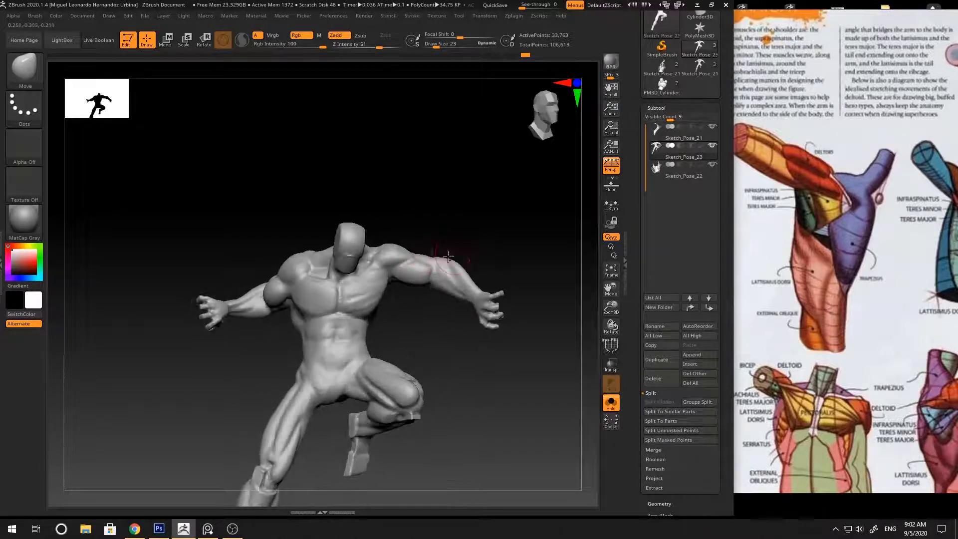
{"action": "mouse_move", "coordinate": [460, 241]}
{"action": "left_mouse_down"}
{"action": "mouse_move", "coordinate": [432, 261]}
{"action": "mouse_move", "coordinate": [456, 234]}
{"action": "left_mouse_up"}
Step: Refine the underside of the left upper arm with the Move brush, starting at draw size 15
{"action": "key", "text": "space"}
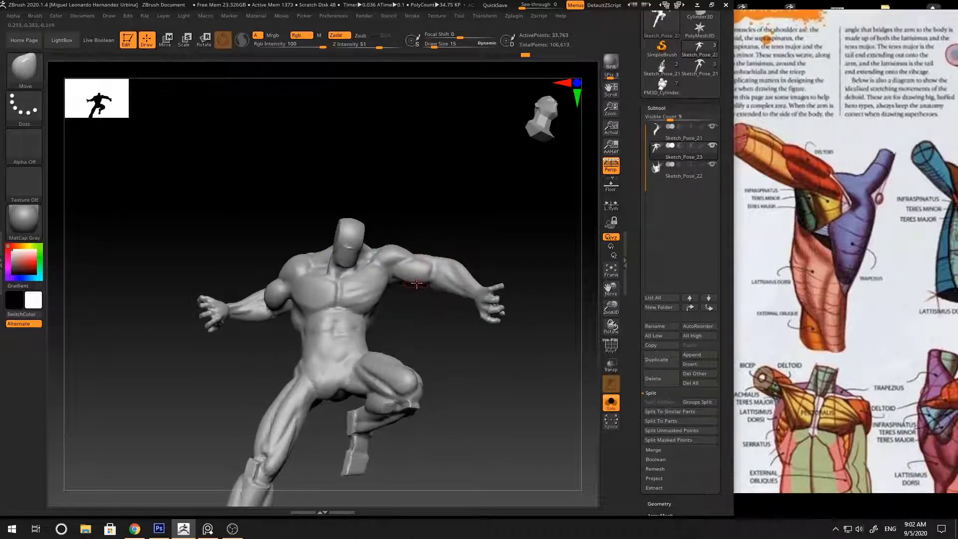
{"action": "left_click_drag", "start_coordinate": [415, 283], "coordinate": [412, 286]}
{"action": "key", "text": "bracketright"}
{"action": "key", "text": "bracketright"}
{"action": "key", "text": "bracketright"}
{"action": "mouse_move", "coordinate": [422, 270]}
{"action": "right_mouse_down"}
{"action": "mouse_move", "coordinate": [483, 235]}
{"action": "mouse_move", "coordinate": [441, 250]}
{"action": "right_mouse_up"}
{"action": "key", "text": "bracketleft"}
{"action": "key", "text": "bracketleft"}
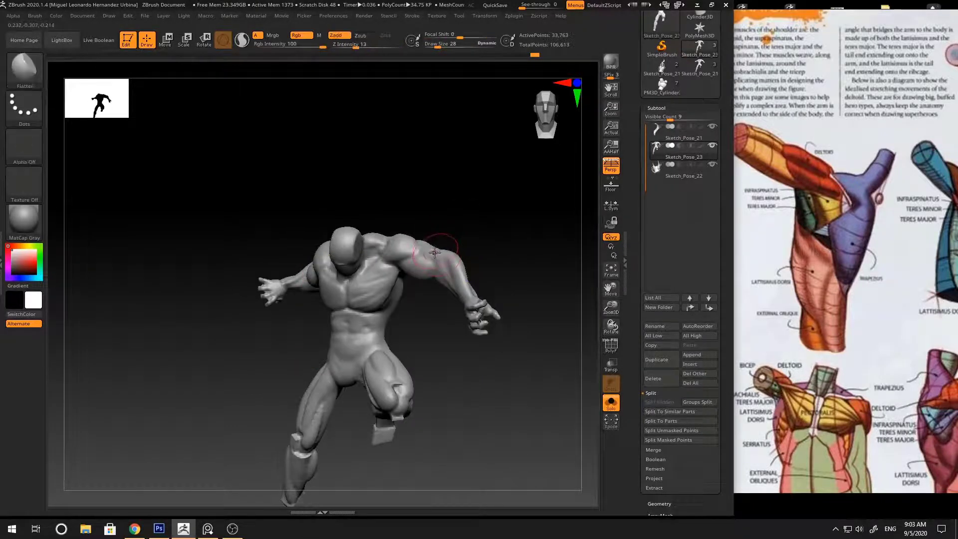
Step: Fill out the left upper arm near the elbow with the Inflate brush at draw size 28 and Z intensity 10
{"action": "key", "text": "b"}
{"action": "key", "text": "c"}
{"action": "key", "text": "b"}
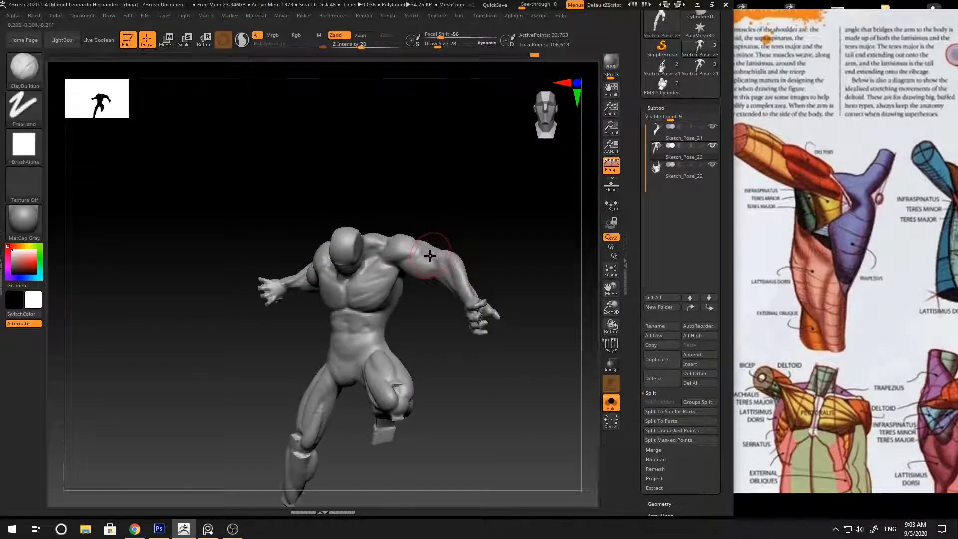
{"action": "key", "text": "b"}
{"action": "key", "text": "d"}
{"action": "key", "text": "s"}
{"action": "key", "text": "b"}
{"action": "key", "text": "s"}
{"action": "key", "text": "h"}
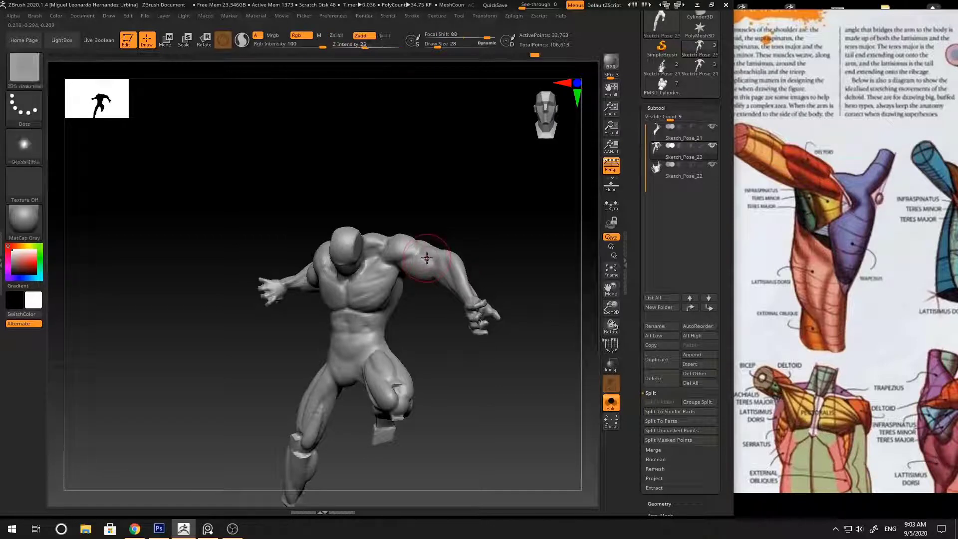
{"action": "key", "text": "b"}
{"action": "key", "text": "i"}
{"action": "key", "text": "n"}
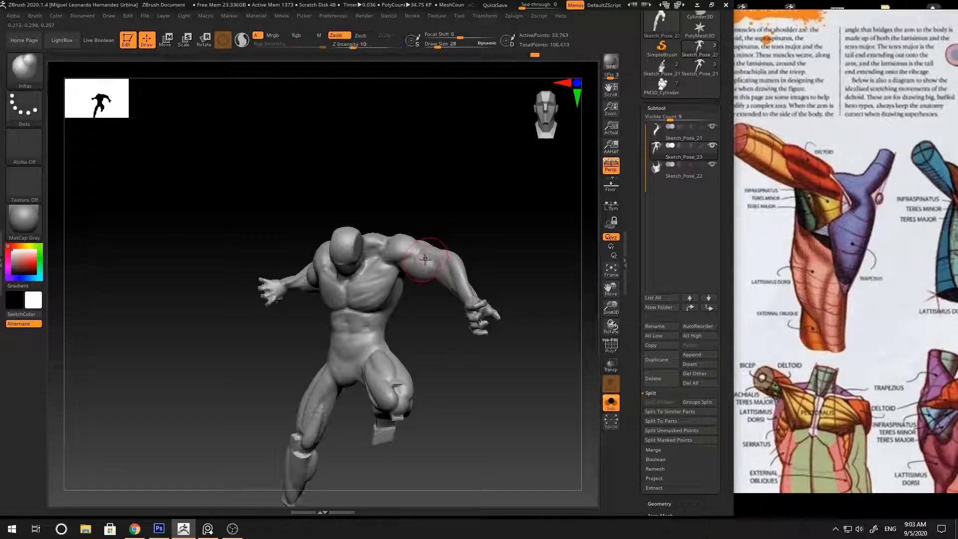
{"action": "mouse_move", "coordinate": [461, 215]}
{"action": "left_mouse_down"}
{"action": "mouse_move", "coordinate": [454, 222]}
{"action": "mouse_move", "coordinate": [492, 248]}
{"action": "mouse_move", "coordinate": [526, 205]}
{"action": "mouse_move", "coordinate": [474, 238]}
{"action": "left_mouse_up"}
{"action": "right_click_drag", "start_coordinate": [474, 238], "coordinate": [470, 264], "text": "ctrl"}
Step: Reshape the left biceps and surrounding arm forms with the Move and ClayBuildup brushes
{"action": "key", "text": "b"}
{"action": "key", "text": "m"}
{"action": "key", "text": "v"}
{"action": "key", "text": "space"}
{"action": "left_click_drag", "start_coordinate": [419, 269], "coordinate": [410, 269]}
{"action": "mouse_move", "coordinate": [404, 221]}
{"action": "left_mouse_down"}
{"action": "mouse_move", "coordinate": [367, 280]}
{"action": "mouse_move", "coordinate": [379, 284]}
{"action": "left_mouse_up"}
{"action": "key", "text": "b"}
{"action": "key", "text": "c"}
Step: Adjust the junction between the left biceps and forearm with the Move brush at draw size 21
{"action": "key", "text": "b"}
{"action": "left_click_drag", "start_coordinate": [320, 225], "coordinate": [295, 233]}
{"action": "mouse_move", "coordinate": [295, 233]}
{"action": "right_mouse_down", "text": "ctrl"}
{"action": "mouse_move", "coordinate": [387, 250]}
{"action": "mouse_move", "coordinate": [381, 284]}
{"action": "mouse_move", "coordinate": [361, 301]}
{"action": "mouse_move", "coordinate": [250, 282]}
{"action": "mouse_move", "coordinate": [468, 244]}
{"action": "mouse_move", "coordinate": [473, 273]}
{"action": "mouse_move", "coordinate": [466, 236]}
{"action": "right_mouse_up", "text": "ctrl"}
{"action": "key", "text": "b"}
{"action": "key", "text": "m"}
{"action": "key", "text": "v"}
{"action": "right_click", "coordinate": [430, 285]}
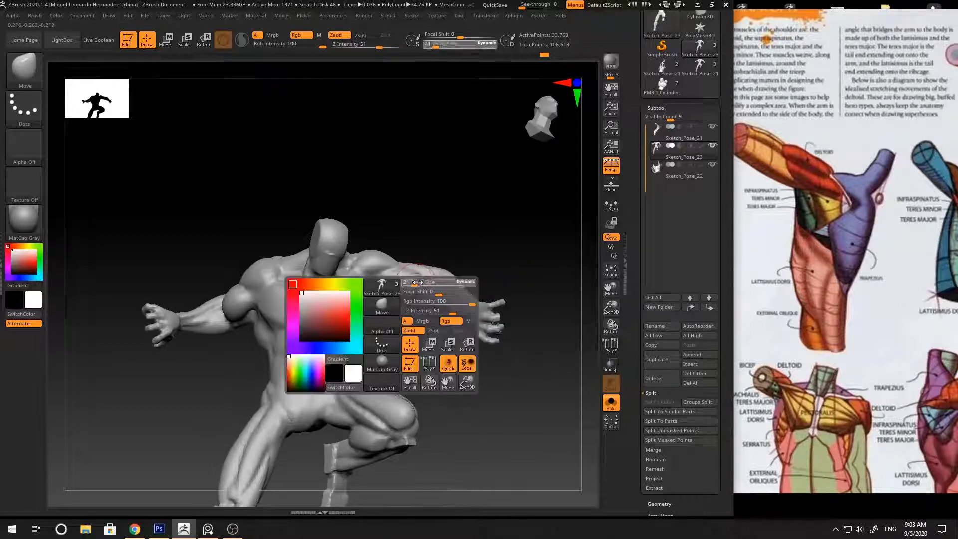
{"action": "mouse_move", "coordinate": [430, 286]}
{"action": "right_mouse_down"}
{"action": "mouse_move", "coordinate": [457, 244]}
{"action": "mouse_move", "coordinate": [430, 284]}
{"action": "right_mouse_up"}
{"action": "right_click_drag", "start_coordinate": [473, 258], "coordinate": [494, 234]}
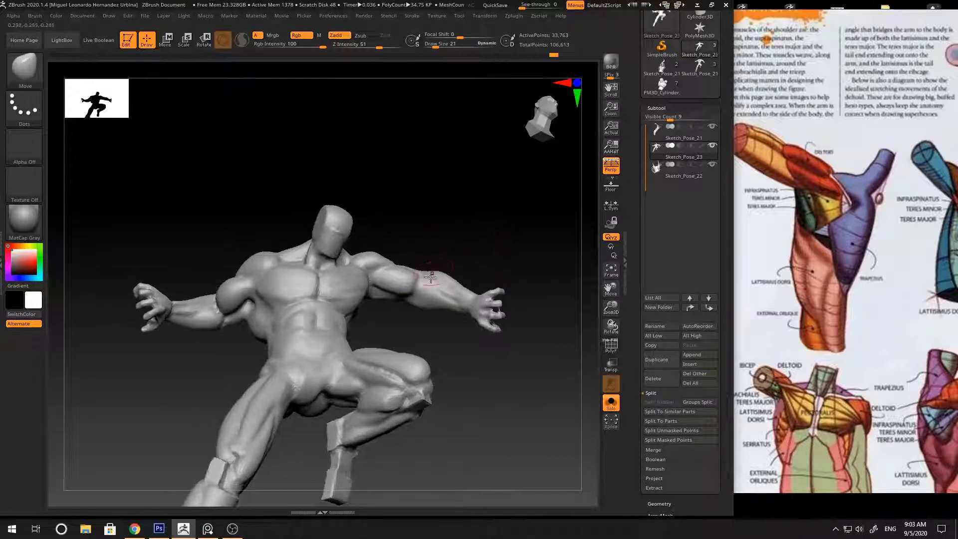
{"action": "left_click_drag", "start_coordinate": [428, 278], "coordinate": [421, 290]}
Step: Build up the left forearm near the elbow with ClayBuildup at draw size 21 and smooth it
{"action": "key", "text": "b"}
{"action": "key", "text": "c"}
{"action": "key", "text": "b"}
{"action": "mouse_move", "coordinate": [413, 297]}
{"action": "right_mouse_down"}
{"action": "mouse_move", "coordinate": [517, 250]}
{"action": "mouse_move", "coordinate": [430, 270]}
{"action": "right_mouse_up"}
{"action": "left_click_drag", "start_coordinate": [435, 269], "coordinate": [417, 280], "text": "shift"}
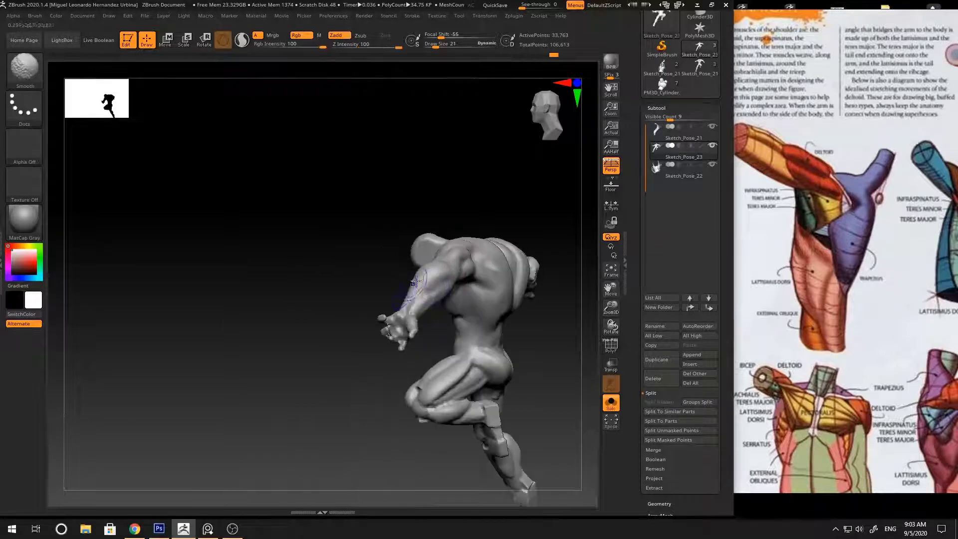
{"action": "mouse_move", "coordinate": [399, 285]}
{"action": "right_mouse_down", "text": "ctrl"}
{"action": "mouse_move", "coordinate": [389, 253]}
{"action": "mouse_move", "coordinate": [434, 287]}
{"action": "right_mouse_up", "text": "ctrl"}
{"action": "right_click_drag", "start_coordinate": [434, 287], "coordinate": [438, 319], "text": "ctrl"}
{"action": "left_click_drag", "start_coordinate": [381, 283], "coordinate": [368, 288], "text": "shift"}
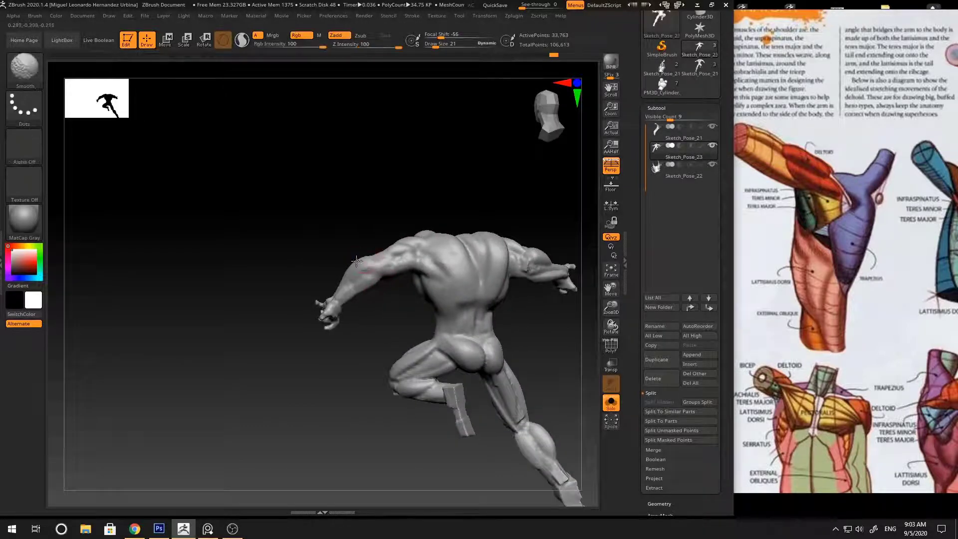
Step: Carve the muscle lines between the right shoulder and the collarbone with DamStandard at draw size 23
{"action": "mouse_move", "coordinate": [375, 240]}
{"action": "right_mouse_down"}
{"action": "mouse_move", "coordinate": [428, 234]}
{"action": "mouse_move", "coordinate": [419, 239]}
{"action": "mouse_move", "coordinate": [492, 244]}
{"action": "right_mouse_up"}
{"action": "mouse_move", "coordinate": [492, 244]}
{"action": "right_mouse_down"}
{"action": "mouse_move", "coordinate": [511, 218]}
{"action": "mouse_move", "coordinate": [469, 250]}
{"action": "mouse_move", "coordinate": [532, 212]}
{"action": "mouse_move", "coordinate": [527, 204]}
{"action": "right_mouse_up"}
{"action": "key", "text": "b"}
{"action": "key", "text": "d"}
{"action": "key", "text": "s"}
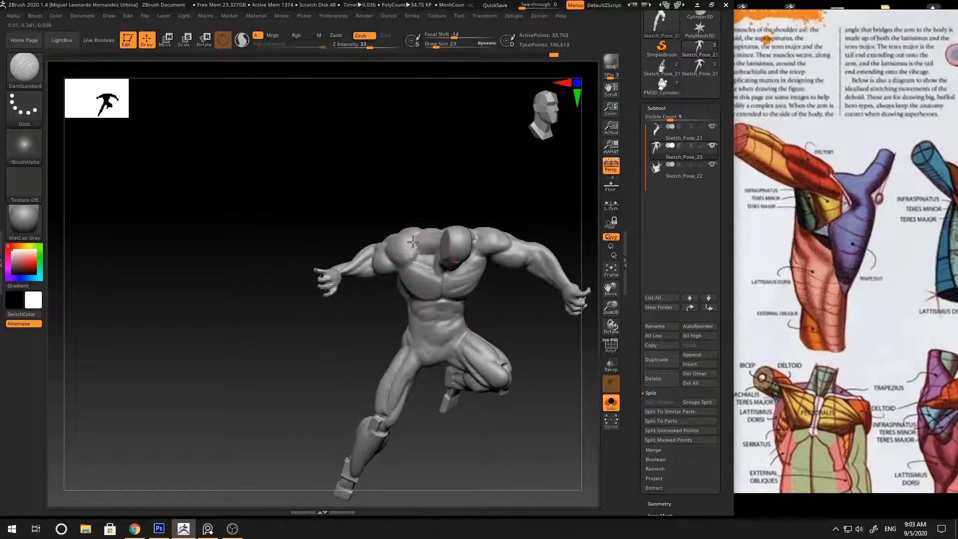
{"action": "left_click_drag", "start_coordinate": [419, 254], "coordinate": [420, 258]}
{"action": "mouse_move", "coordinate": [507, 212]}
{"action": "right_mouse_down"}
{"action": "mouse_move", "coordinate": [505, 192]}
{"action": "mouse_move", "coordinate": [519, 232]}
{"action": "mouse_move", "coordinate": [524, 195]}
{"action": "mouse_move", "coordinate": [416, 244]}
{"action": "mouse_move", "coordinate": [430, 241]}
{"action": "right_mouse_up"}
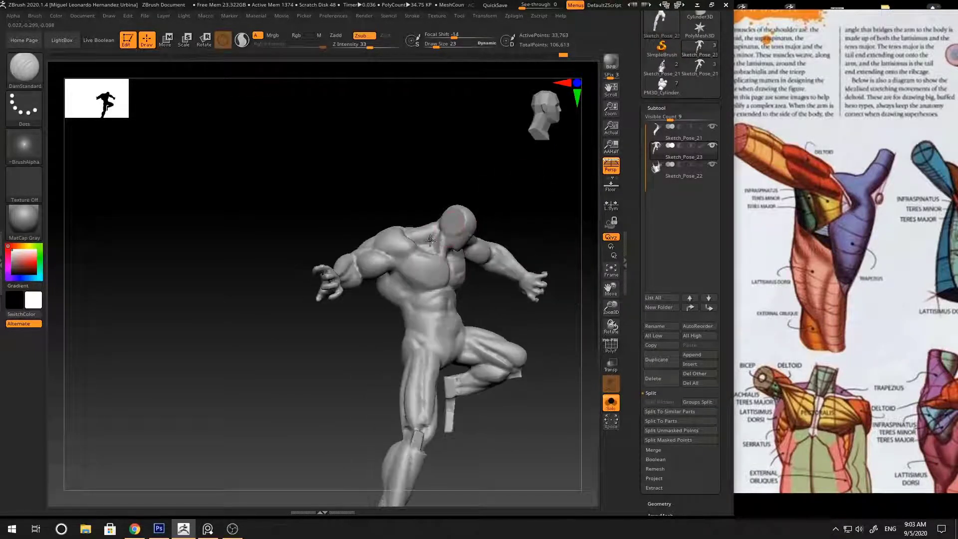
Step: Adjust the base of the neck and right trapezius with the Move brush
{"action": "mouse_move", "coordinate": [497, 198]}
{"action": "right_mouse_down"}
{"action": "mouse_move", "coordinate": [434, 242]}
{"action": "mouse_move", "coordinate": [507, 158]}
{"action": "mouse_move", "coordinate": [514, 172]}
{"action": "mouse_move", "coordinate": [449, 231]}
{"action": "right_mouse_up"}
{"action": "key", "text": "b"}
{"action": "key", "text": "m"}
{"action": "key", "text": "v"}
{"action": "left_click_drag", "start_coordinate": [520, 205], "coordinate": [492, 214]}
Step: Build up the neck muscles with ClayBuildup at draw size 12, then enlarge the brush to 30 for broader strokes
{"action": "key", "text": "b"}
{"action": "key", "text": "c"}
{"action": "key", "text": "b"}
{"action": "key", "text": "space"}
{"action": "left_click_drag", "start_coordinate": [458, 243], "coordinate": [447, 243]}
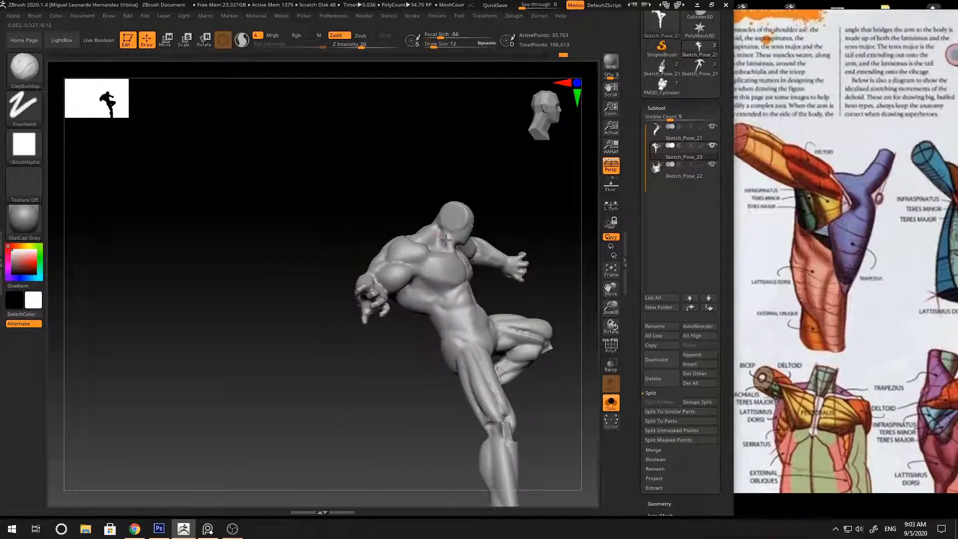
{"action": "key", "text": "bracketright"}
{"action": "key", "text": "bracketright"}
{"action": "key", "text": "bracketright"}
{"action": "right_click_drag", "start_coordinate": [444, 249], "coordinate": [453, 233]}
{"action": "right_click_drag", "start_coordinate": [506, 192], "coordinate": [432, 209]}
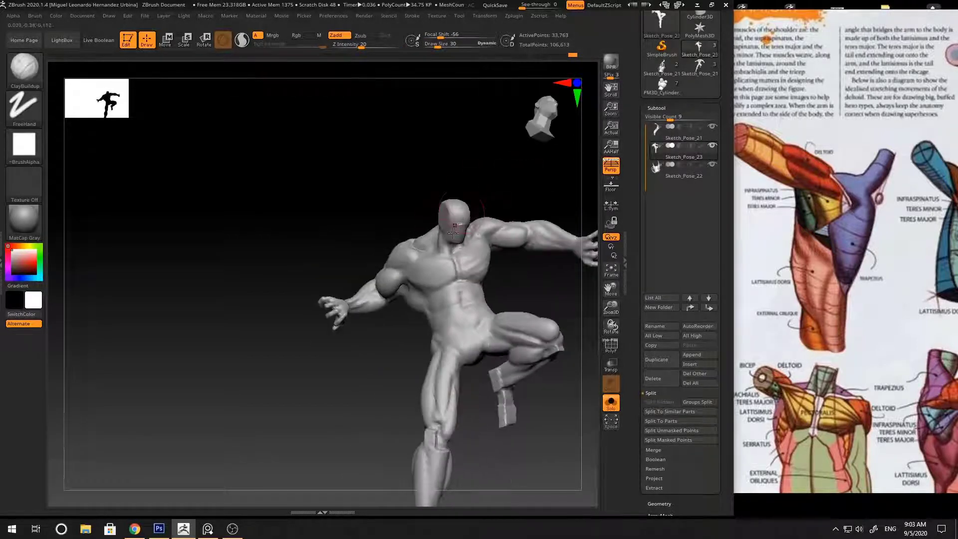
Step: Adjust the torso's shape with the Move brush and add soft volume to the midsection with the Standard brush
{"action": "key", "text": "b"}
{"action": "key", "text": "m"}
{"action": "key", "text": "v"}
{"action": "mouse_move", "coordinate": [504, 209]}
{"action": "right_mouse_down", "text": "alt"}
{"action": "mouse_move", "coordinate": [428, 175]}
{"action": "mouse_move", "coordinate": [544, 188]}
{"action": "mouse_move", "coordinate": [484, 259]}
{"action": "mouse_move", "coordinate": [429, 279]}
{"action": "right_mouse_up", "text": "alt"}
{"action": "key", "text": "b"}
{"action": "key", "text": "s"}
{"action": "key", "text": "t"}
{"action": "key", "text": "space"}
{"action": "left_click_drag", "start_coordinate": [441, 286], "coordinate": [435, 285]}
{"action": "mouse_move", "coordinate": [435, 285]}
{"action": "right_mouse_down"}
{"action": "mouse_move", "coordinate": [386, 256]}
{"action": "mouse_move", "coordinate": [368, 259]}
{"action": "mouse_move", "coordinate": [397, 284]}
{"action": "mouse_move", "coordinate": [354, 287]}
{"action": "mouse_move", "coordinate": [434, 252]}
{"action": "mouse_move", "coordinate": [366, 276]}
{"action": "mouse_move", "coordinate": [474, 281]}
{"action": "mouse_move", "coordinate": [409, 276]}
{"action": "mouse_move", "coordinate": [377, 332]}
{"action": "mouse_move", "coordinate": [399, 279]}
{"action": "right_mouse_up"}
Step: Refine the waist and hip forms by alternating ClayBuildup and the Move brush
{"action": "key", "text": "b"}
{"action": "key", "text": "c"}
{"action": "key", "text": "b"}
{"action": "key", "text": "b"}
{"action": "key", "text": "m"}
{"action": "key", "text": "v"}
{"action": "key", "text": "space"}
{"action": "left_click", "coordinate": [369, 278]}
Step: Reshape the silhouette of the waist and lower back with the Move brush at draw size 28
{"action": "key", "text": "b"}
{"action": "key", "text": "c"}
{"action": "key", "text": "b"}
{"action": "key", "text": "space"}
{"action": "left_click", "coordinate": [371, 308]}
{"action": "key", "text": "b"}
{"action": "key", "text": "m"}
{"action": "key", "text": "v"}
{"action": "right_click_drag", "start_coordinate": [529, 279], "coordinate": [397, 257]}
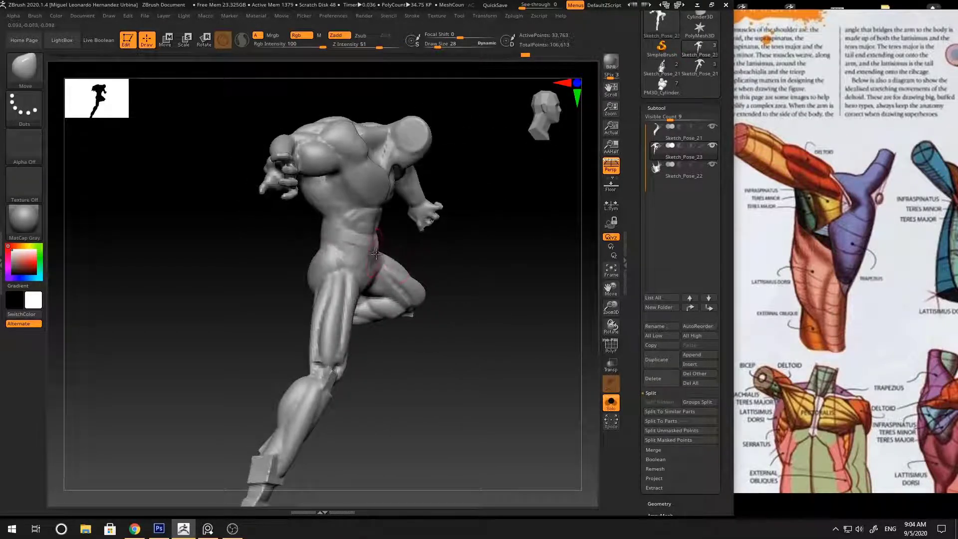
{"action": "mouse_move", "coordinate": [485, 240]}
{"action": "right_mouse_down"}
{"action": "mouse_move", "coordinate": [375, 238]}
{"action": "mouse_move", "coordinate": [526, 229]}
{"action": "mouse_move", "coordinate": [498, 229]}
{"action": "mouse_move", "coordinate": [484, 261]}
{"action": "mouse_move", "coordinate": [437, 220]}
{"action": "mouse_move", "coordinate": [464, 293]}
{"action": "right_mouse_up"}
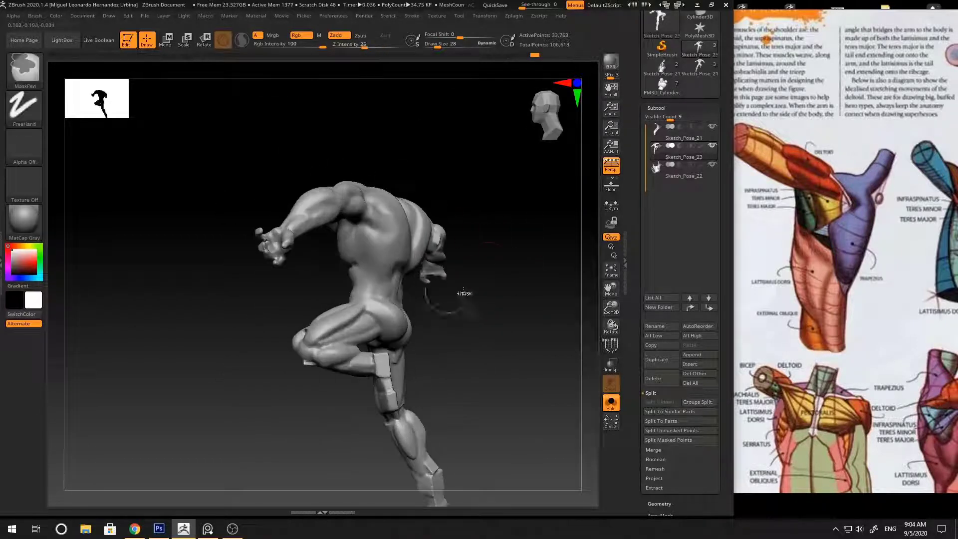
{"action": "key", "text": "2"}
{"action": "right_click", "coordinate": [385, 289]}
{"action": "mouse_move", "coordinate": [472, 214]}
{"action": "right_mouse_down"}
{"action": "mouse_move", "coordinate": [409, 229]}
{"action": "mouse_move", "coordinate": [417, 236]}
{"action": "right_mouse_up"}
Step: Enlarge the Move brush to draw size 51 and adjust the left side of the waist and back
{"action": "key", "text": "shift"}
{"action": "mouse_move", "coordinate": [448, 183]}
{"action": "right_mouse_down"}
{"action": "mouse_move", "coordinate": [489, 214]}
{"action": "mouse_move", "coordinate": [426, 255]}
{"action": "mouse_move", "coordinate": [492, 240]}
{"action": "right_mouse_up"}
{"action": "key", "text": "space"}
{"action": "left_click_drag", "start_coordinate": [439, 270], "coordinate": [432, 271]}
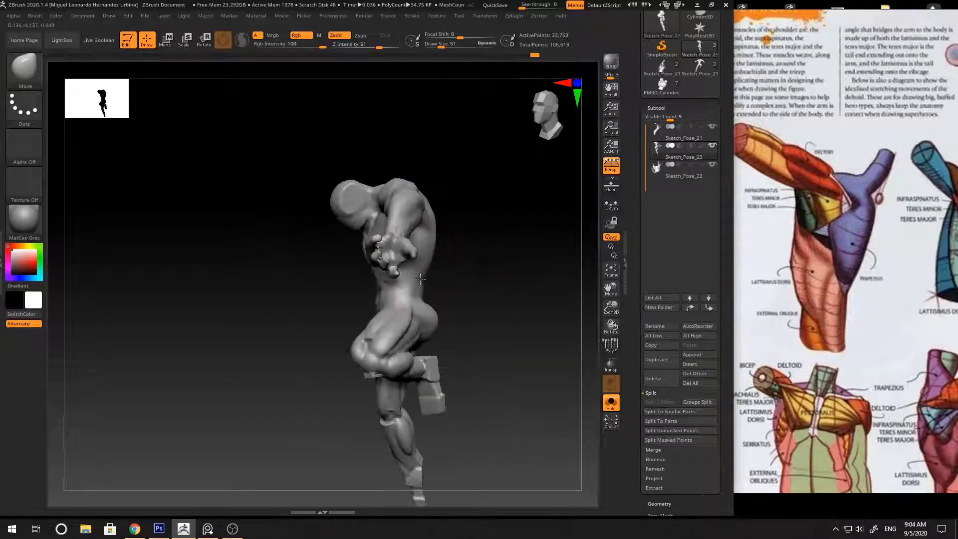
{"action": "right_click_drag", "start_coordinate": [443, 307], "coordinate": [447, 310]}
{"action": "mouse_move", "coordinate": [496, 311]}
{"action": "left_mouse_down"}
{"action": "mouse_move", "coordinate": [450, 316]}
{"action": "mouse_move", "coordinate": [556, 313]}
{"action": "mouse_move", "coordinate": [498, 276]}
{"action": "mouse_move", "coordinate": [382, 273]}
{"action": "mouse_move", "coordinate": [519, 280]}
{"action": "mouse_move", "coordinate": [534, 271]}
{"action": "mouse_move", "coordinate": [418, 285]}
{"action": "mouse_move", "coordinate": [378, 241]}
{"action": "mouse_move", "coordinate": [442, 259]}
{"action": "mouse_move", "coordinate": [507, 231]}
{"action": "mouse_move", "coordinate": [465, 227]}
{"action": "left_mouse_up"}
{"action": "mouse_move", "coordinate": [465, 227]}
{"action": "right_mouse_down", "text": "ctrl"}
{"action": "mouse_move", "coordinate": [462, 254]}
{"action": "mouse_move", "coordinate": [415, 268]}
{"action": "right_mouse_up", "text": "ctrl"}
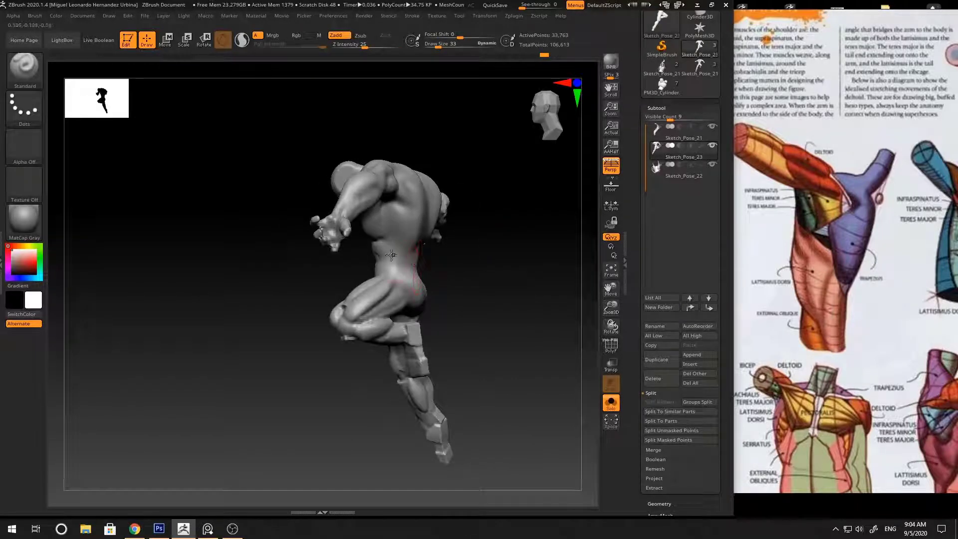
Step: Shift the lower back and left flank with broad Move brush strokes to improve the torso's side profile
{"action": "key", "text": "b"}
{"action": "key", "text": "m"}
{"action": "key", "text": "v"}
{"action": "key", "text": "space"}
{"action": "mouse_move", "coordinate": [504, 246]}
{"action": "left_mouse_down"}
{"action": "mouse_move", "coordinate": [525, 244]}
{"action": "mouse_move", "coordinate": [542, 288]}
{"action": "mouse_move", "coordinate": [560, 285]}
{"action": "left_mouse_up"}
{"action": "left_click", "coordinate": [402, 252]}
{"action": "right_click_drag", "start_coordinate": [499, 244], "coordinate": [440, 242]}
{"action": "mouse_move", "coordinate": [440, 242]}
{"action": "right_mouse_down", "text": "ctrl"}
{"action": "mouse_move", "coordinate": [438, 204]}
{"action": "mouse_move", "coordinate": [387, 225]}
{"action": "right_mouse_up", "text": "ctrl"}
Step: Add volume to the left flank below the arm with the Standard brush
{"action": "key", "text": "b"}
{"action": "key", "text": "s"}
{"action": "key", "text": "t"}
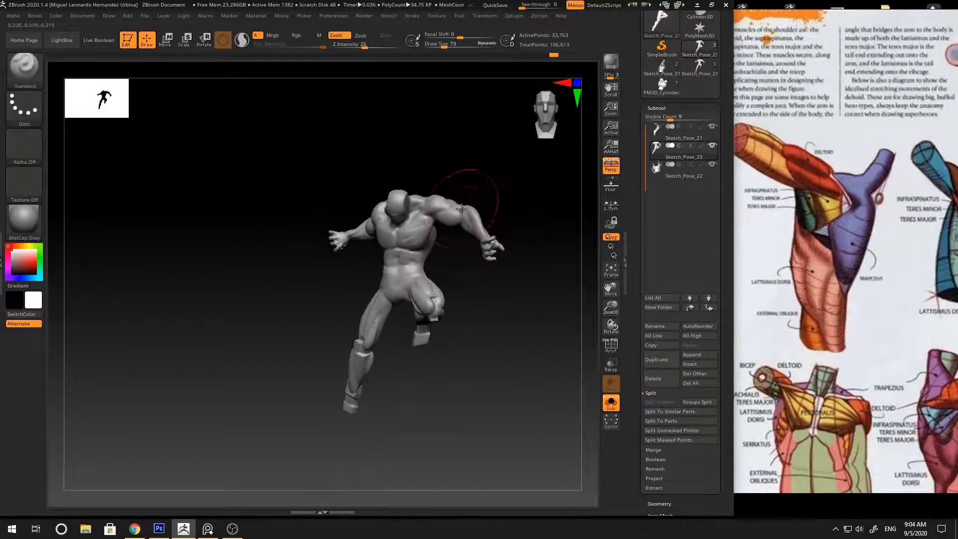
{"action": "mouse_move", "coordinate": [462, 210]}
{"action": "right_mouse_down"}
{"action": "mouse_move", "coordinate": [442, 275]}
{"action": "mouse_move", "coordinate": [478, 298]}
{"action": "mouse_move", "coordinate": [469, 288]}
{"action": "right_mouse_up"}
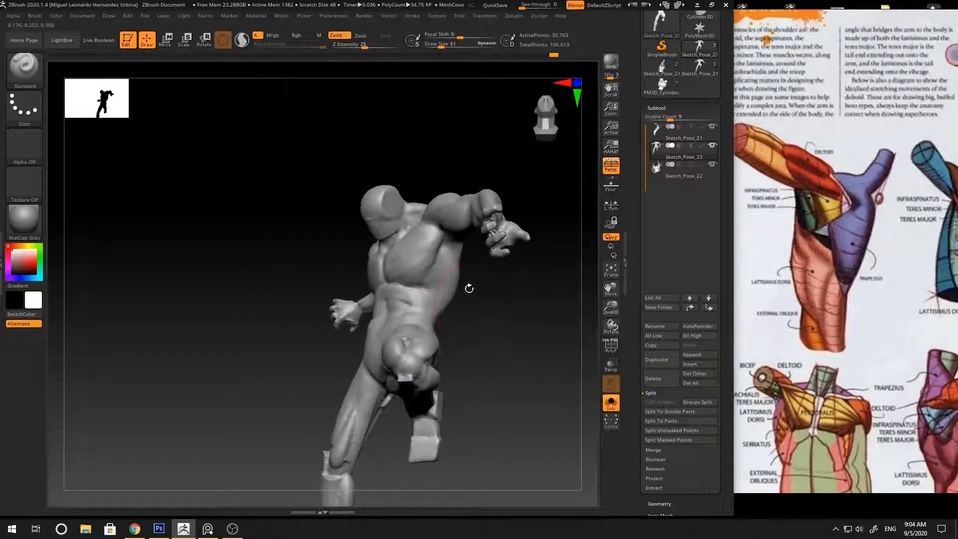
Step: Build up the left side of the ribcage and back with ClayBuildup at draw size 39
{"action": "key", "text": "b"}
{"action": "key", "text": "c"}
{"action": "key", "text": "b"}
{"action": "left_click_drag", "start_coordinate": [528, 293], "coordinate": [480, 262]}
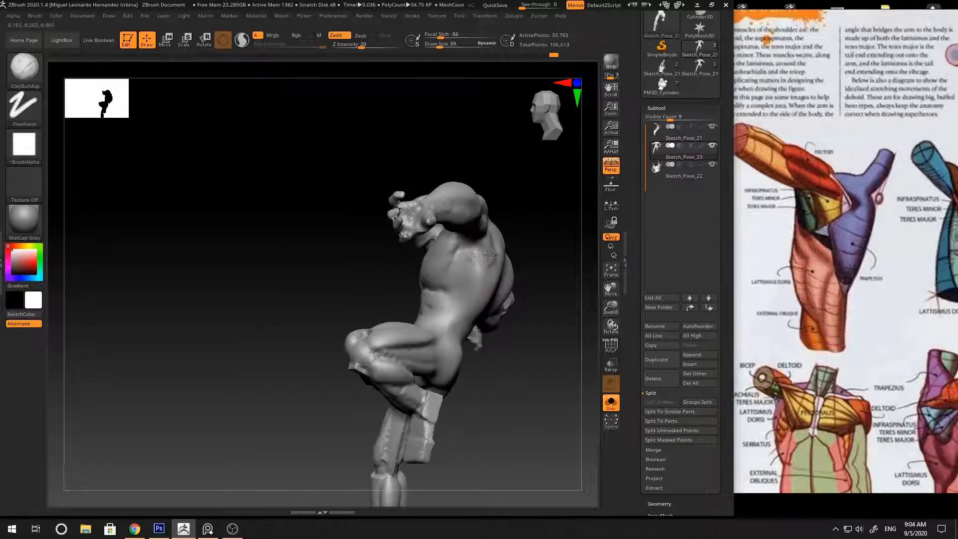
{"action": "left_click_drag", "start_coordinate": [567, 294], "coordinate": [486, 280]}
{"action": "right_click_drag", "start_coordinate": [519, 244], "coordinate": [377, 231], "text": "ctrl"}
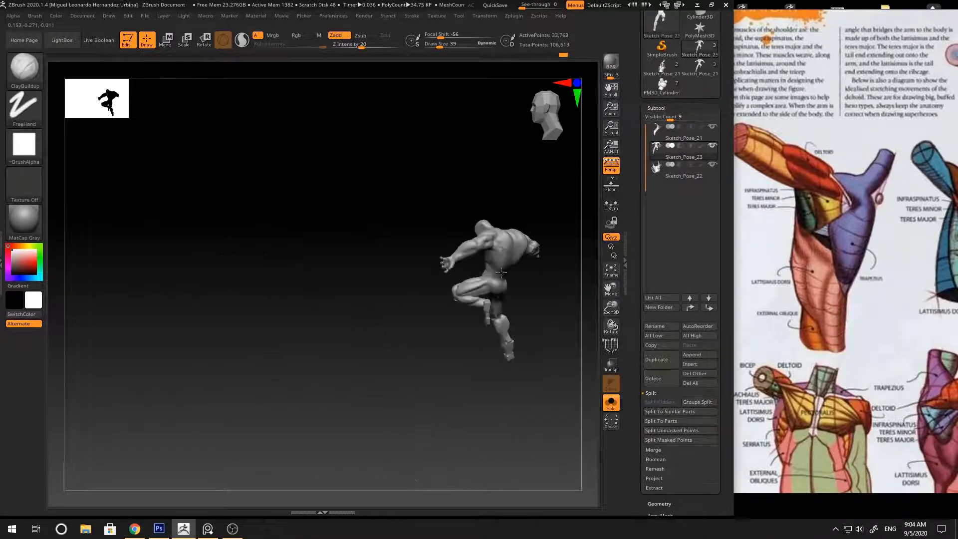
Step: Switch to PureRef and examine the back and torso photo references for comparison with the figure's back
{"action": "right_click_drag", "start_coordinate": [502, 273], "coordinate": [748, 257], "text": "ctrl"}
{"action": "double_click", "coordinate": [810, 212]}
{"action": "scroll", "coordinate": [822, 158], "scroll_direction": "up", "scroll_amount": 2}
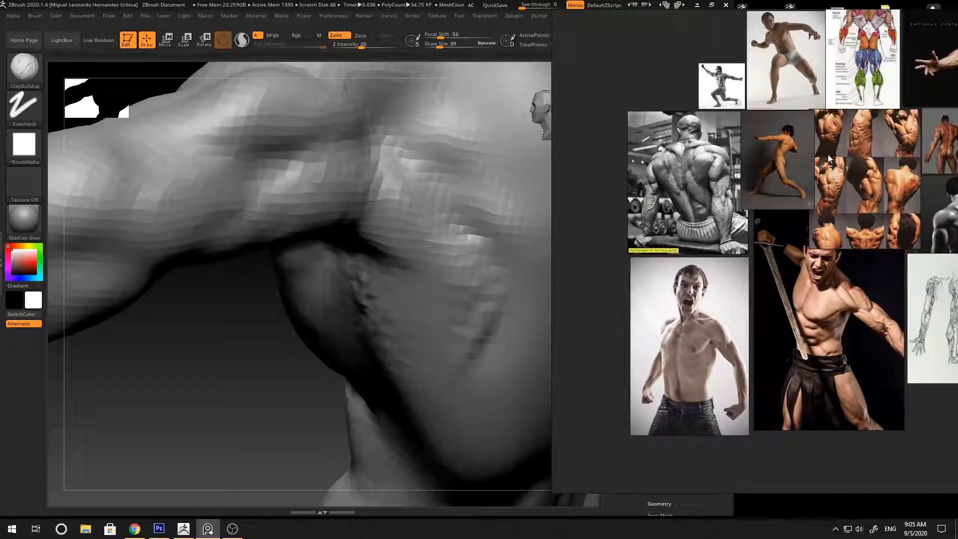
{"action": "scroll", "coordinate": [828, 118], "scroll_direction": "up", "scroll_amount": 3}
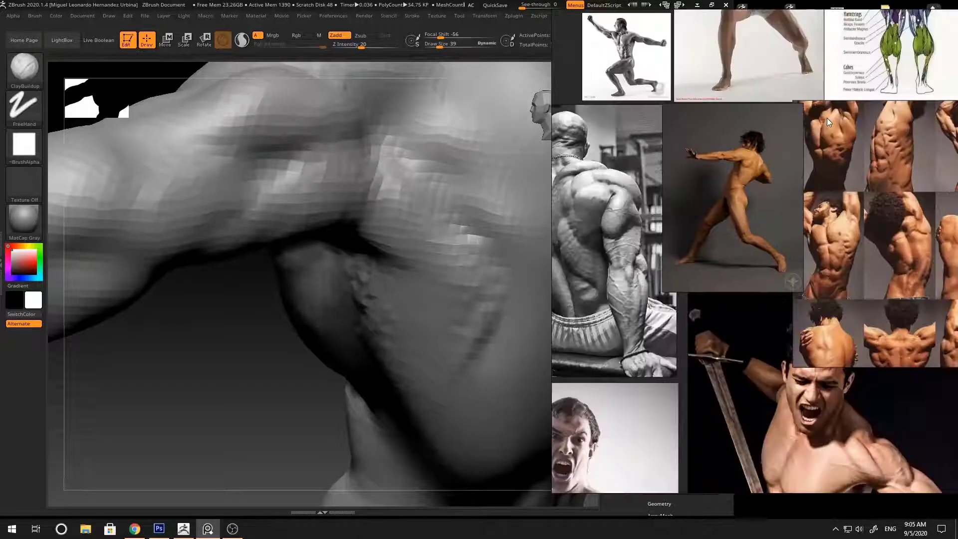
{"action": "middle_click_drag", "start_coordinate": [827, 118], "coordinate": [877, 197]}
{"action": "scroll", "coordinate": [834, 221], "scroll_direction": "down", "scroll_amount": 1}
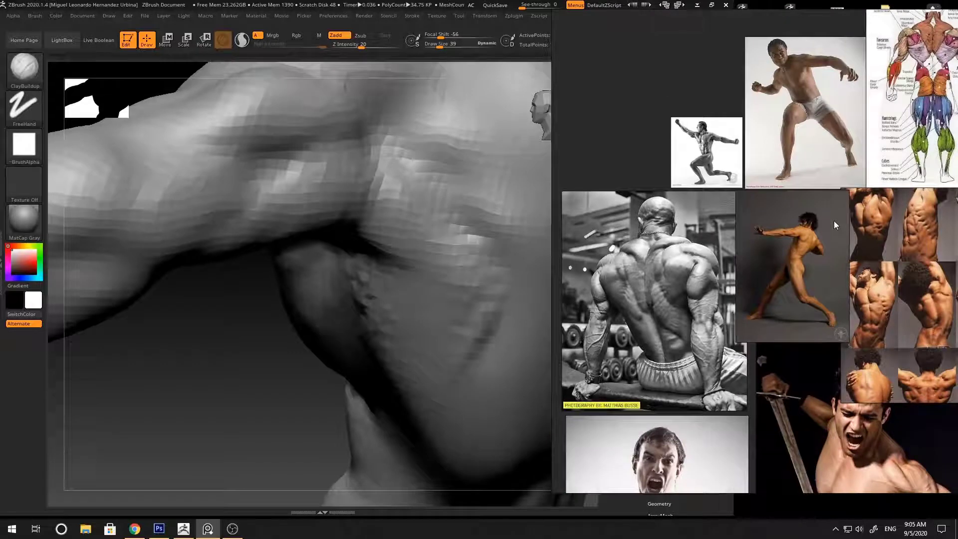
{"action": "left_click", "coordinate": [313, 377]}
{"action": "left_click_drag", "start_coordinate": [313, 377], "coordinate": [320, 280], "text": "alt"}
{"action": "mouse_move", "coordinate": [510, 279]}
{"action": "left_mouse_down"}
{"action": "mouse_move", "coordinate": [512, 247]}
{"action": "mouse_move", "coordinate": [442, 245]}
{"action": "mouse_move", "coordinate": [519, 216]}
{"action": "mouse_move", "coordinate": [539, 219]}
{"action": "left_mouse_up"}
Step: Carve the spine groove down the upper and middle back with DamStandard at draw size 21
{"action": "key", "text": "b"}
{"action": "key", "text": "f"}
{"action": "key", "text": "a"}
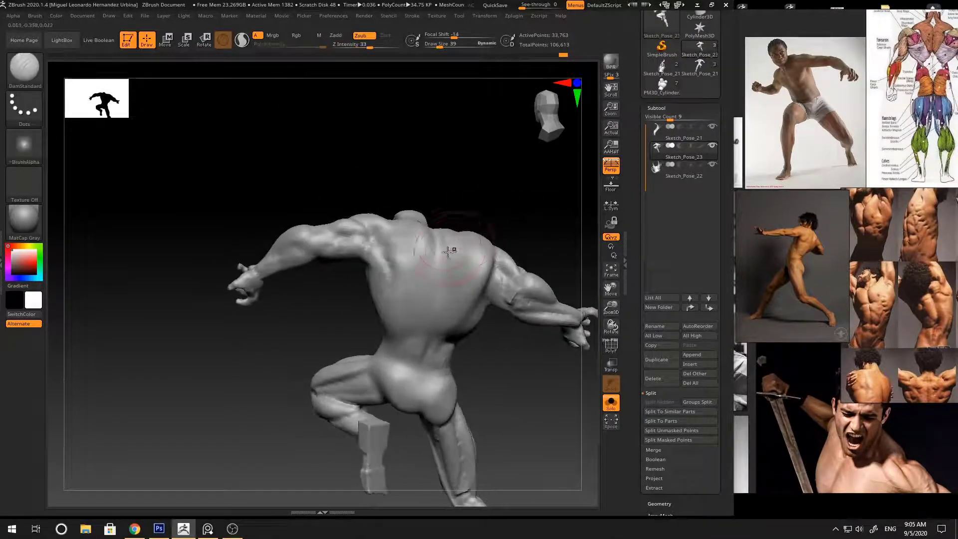
{"action": "key", "text": "b"}
{"action": "key", "text": "d"}
{"action": "key", "text": "s"}
{"action": "key", "text": "space"}
{"action": "left_click_drag", "start_coordinate": [455, 248], "coordinate": [451, 248]}
{"action": "mouse_move", "coordinate": [500, 199]}
{"action": "left_mouse_down"}
{"action": "mouse_move", "coordinate": [432, 230]}
{"action": "mouse_move", "coordinate": [432, 277]}
{"action": "left_mouse_up"}
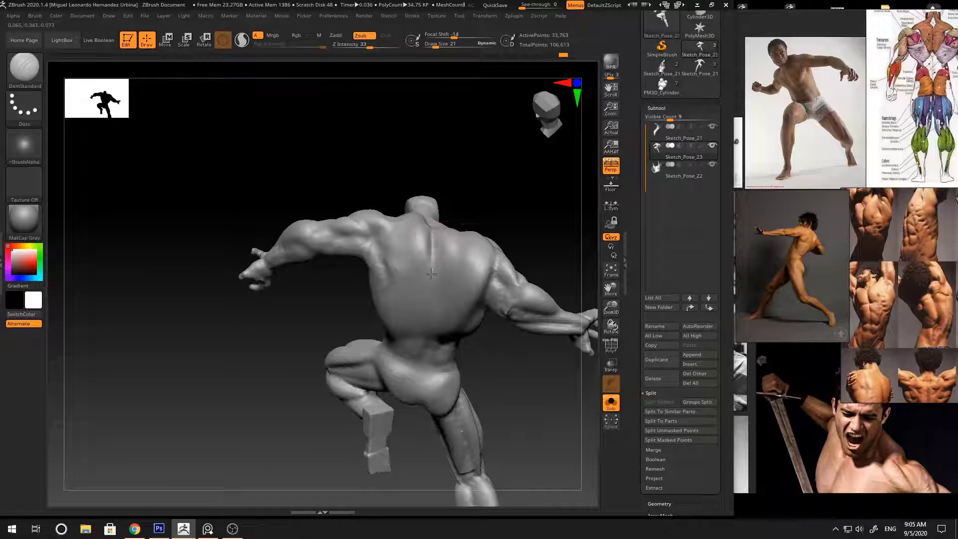
{"action": "left_click_drag", "start_coordinate": [432, 235], "coordinate": [426, 326]}
Step: Extend the spine groove into the lower back and carve the muscle edge beside it with DamStandard
{"action": "left_click_drag", "start_coordinate": [514, 238], "coordinate": [511, 206]}
{"action": "left_click_drag", "start_coordinate": [433, 283], "coordinate": [433, 311]}
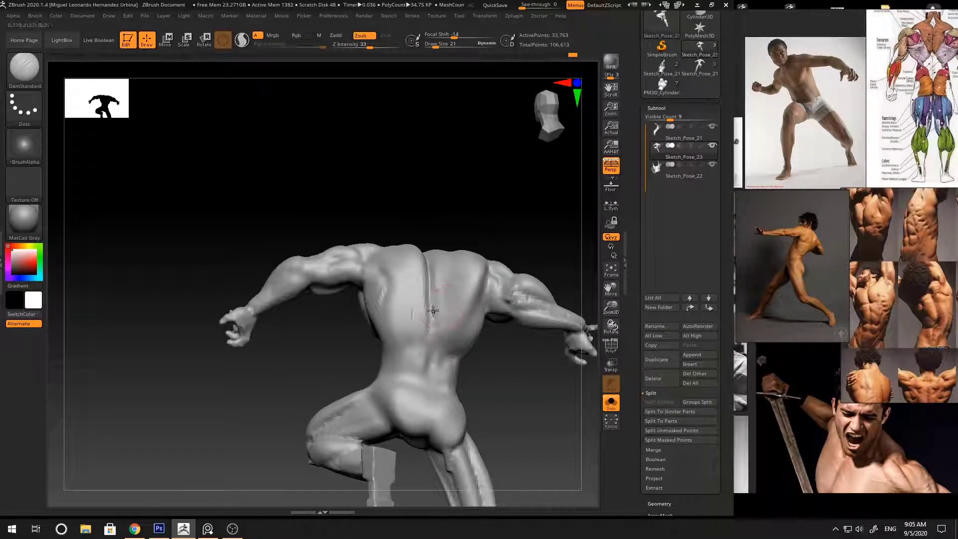
{"action": "left_click_drag", "start_coordinate": [427, 364], "coordinate": [429, 371]}
{"action": "left_click_drag", "start_coordinate": [499, 235], "coordinate": [477, 238]}
{"action": "left_click_drag", "start_coordinate": [427, 311], "coordinate": [423, 322]}
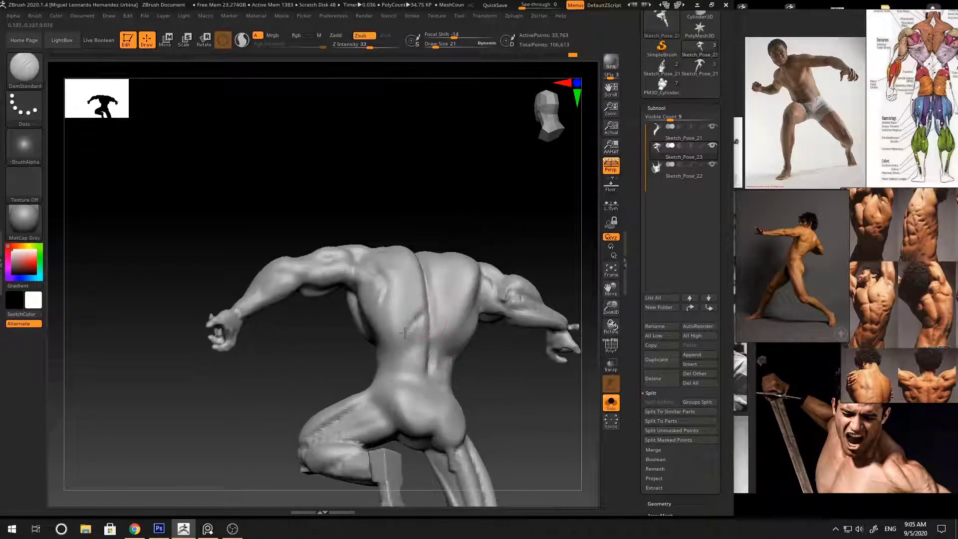
Step: Build up the muscles left of the spine in the lower back with ClayBuildup at draw size 21
{"action": "mouse_move", "coordinate": [499, 241]}
{"action": "left_mouse_down"}
{"action": "mouse_move", "coordinate": [479, 239]}
{"action": "mouse_move", "coordinate": [438, 289]}
{"action": "left_mouse_up"}
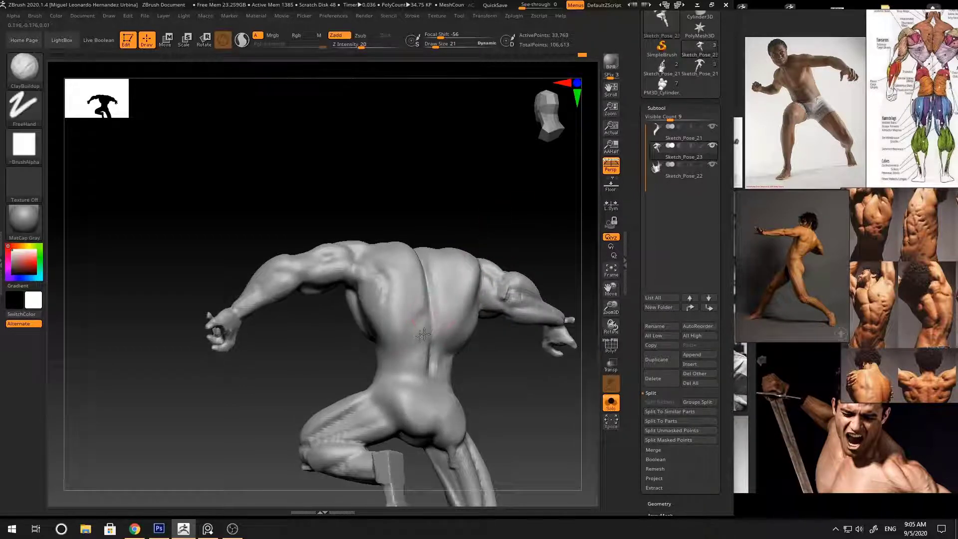
{"action": "mouse_move", "coordinate": [479, 295]}
{"action": "right_mouse_down", "text": "ctrl"}
{"action": "mouse_move", "coordinate": [483, 244]}
{"action": "mouse_move", "coordinate": [524, 260]}
{"action": "mouse_move", "coordinate": [519, 280]}
{"action": "mouse_move", "coordinate": [477, 278]}
{"action": "right_mouse_up", "text": "ctrl"}
{"action": "left_click_drag", "start_coordinate": [479, 235], "coordinate": [518, 198]}
{"action": "right_click_drag", "start_coordinate": [518, 197], "coordinate": [487, 218], "text": "ctrl"}
Step: Carve the muscle lines between the left shoulder blade and the spine with DamStandard at draw size 21
{"action": "key", "text": "b"}
{"action": "key", "text": "d"}
{"action": "key", "text": "s"}
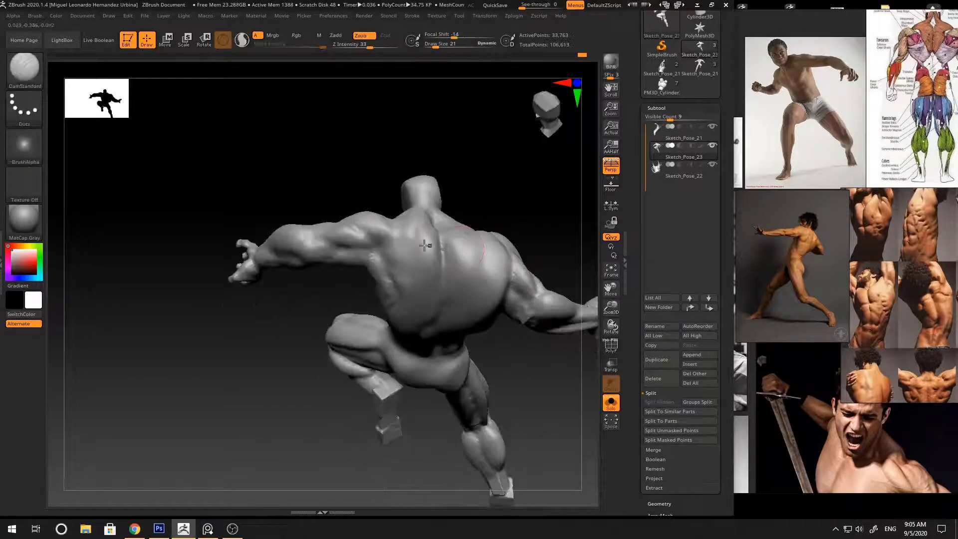
{"action": "right_click_drag", "start_coordinate": [415, 258], "coordinate": [435, 235]}
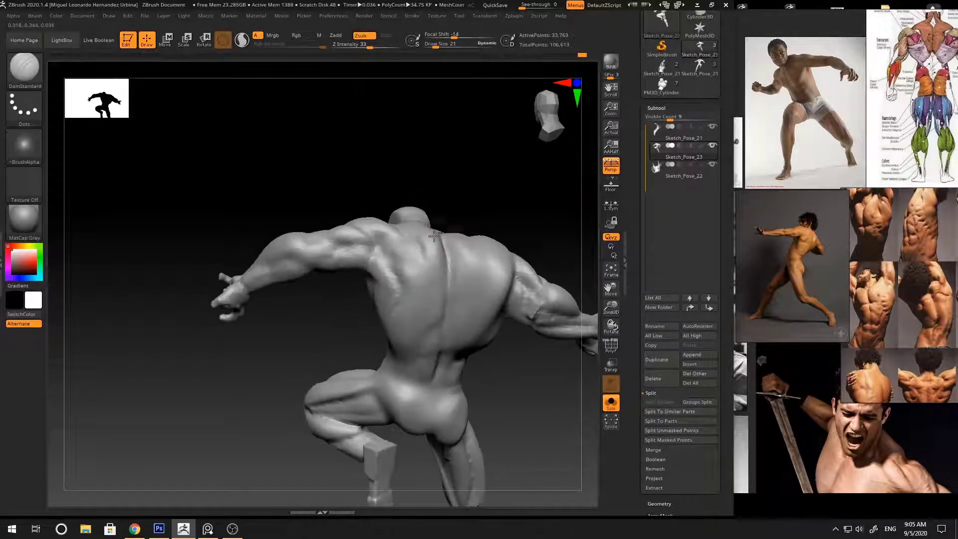
{"action": "mouse_move", "coordinate": [488, 216]}
{"action": "right_mouse_down"}
{"action": "mouse_move", "coordinate": [466, 237]}
{"action": "mouse_move", "coordinate": [499, 181]}
{"action": "right_mouse_up"}
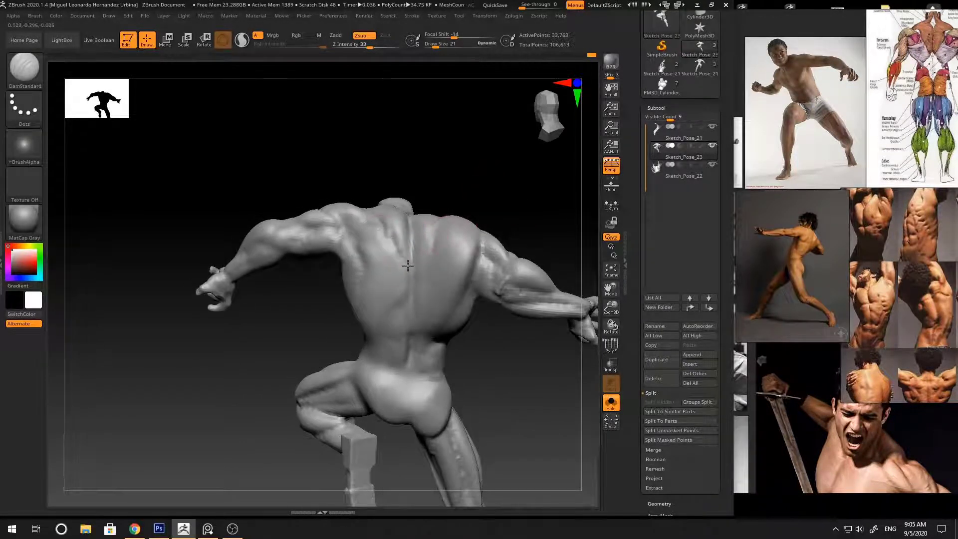
{"action": "left_click_drag", "start_coordinate": [371, 271], "coordinate": [404, 261]}
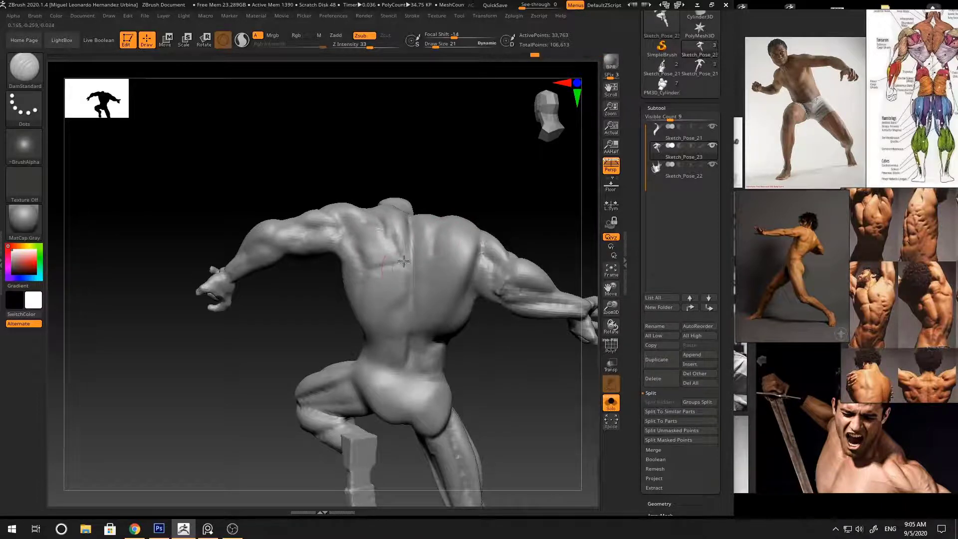
{"action": "right_click_drag", "start_coordinate": [479, 216], "coordinate": [401, 292]}
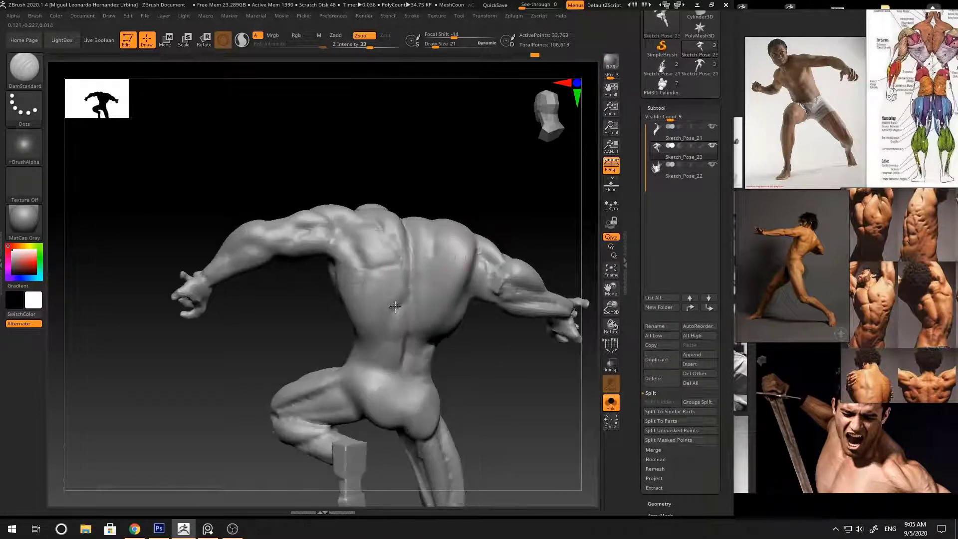
Step: Define the edges of the left latissimus and the upper back muscles with DamStandard strokes
{"action": "right_click_drag", "start_coordinate": [508, 236], "coordinate": [374, 332]}
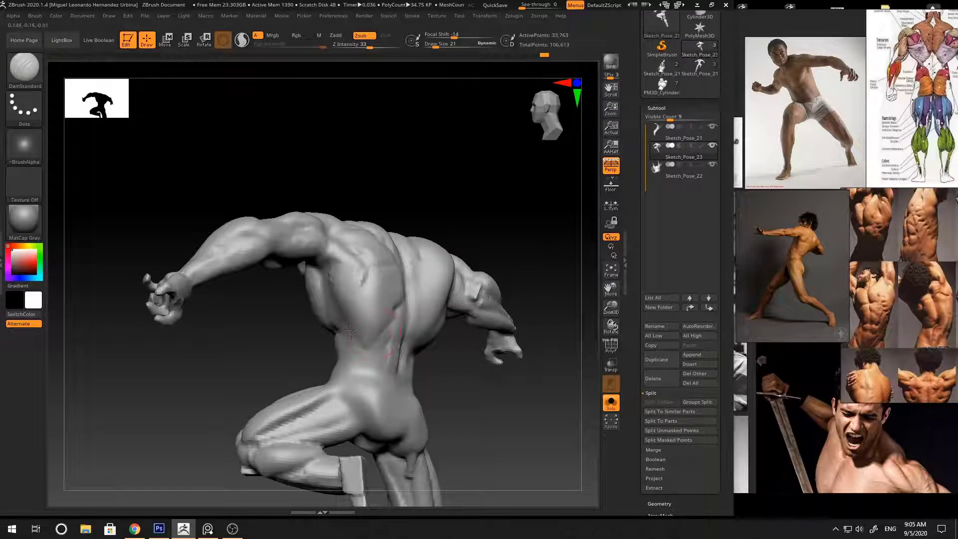
{"action": "right_click_drag", "start_coordinate": [481, 235], "coordinate": [324, 278]}
{"action": "mouse_move", "coordinate": [411, 327]}
{"action": "right_mouse_down"}
{"action": "mouse_move", "coordinate": [514, 274]}
{"action": "mouse_move", "coordinate": [514, 259]}
{"action": "mouse_move", "coordinate": [496, 250]}
{"action": "mouse_move", "coordinate": [366, 300]}
{"action": "right_mouse_up"}
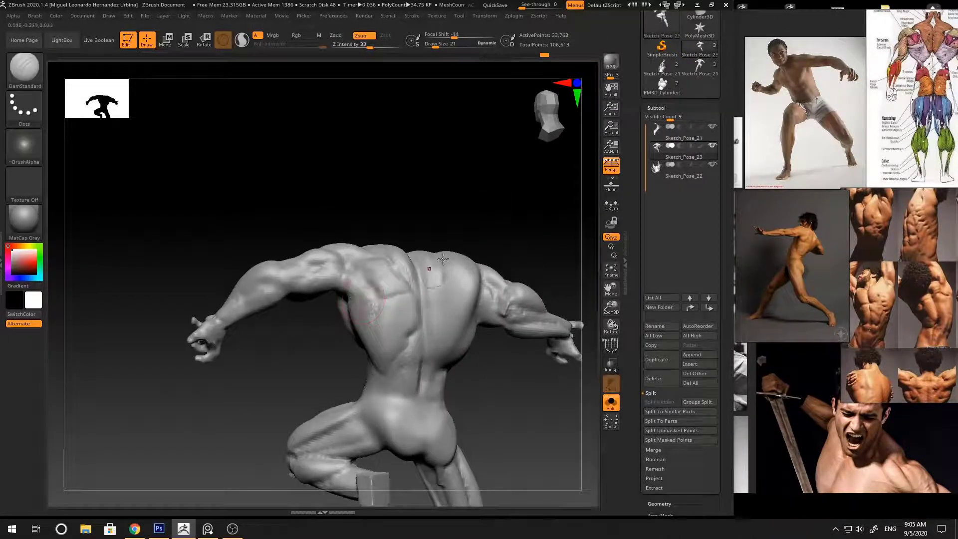
{"action": "right_click_drag", "start_coordinate": [434, 271], "coordinate": [469, 245]}
{"action": "mouse_move", "coordinate": [358, 304]}
{"action": "right_mouse_down"}
{"action": "mouse_move", "coordinate": [340, 299]}
{"action": "mouse_move", "coordinate": [349, 285]}
{"action": "mouse_move", "coordinate": [411, 252]}
{"action": "right_mouse_up"}
{"action": "mouse_move", "coordinate": [411, 252]}
{"action": "right_mouse_down", "text": "shift"}
{"action": "mouse_move", "coordinate": [462, 233]}
{"action": "mouse_move", "coordinate": [504, 245]}
{"action": "mouse_move", "coordinate": [426, 248]}
{"action": "mouse_move", "coordinate": [479, 279]}
{"action": "mouse_move", "coordinate": [522, 219]}
{"action": "mouse_move", "coordinate": [443, 248]}
{"action": "right_mouse_up", "text": "shift"}
Step: Build up the serratus muscles over the left ribs with ClayBuildup at draw size 15
{"action": "key", "text": "2"}
{"action": "right_click", "coordinate": [340, 331]}
{"action": "right_click_drag", "start_coordinate": [340, 331], "coordinate": [355, 324]}
{"action": "key", "text": "1"}
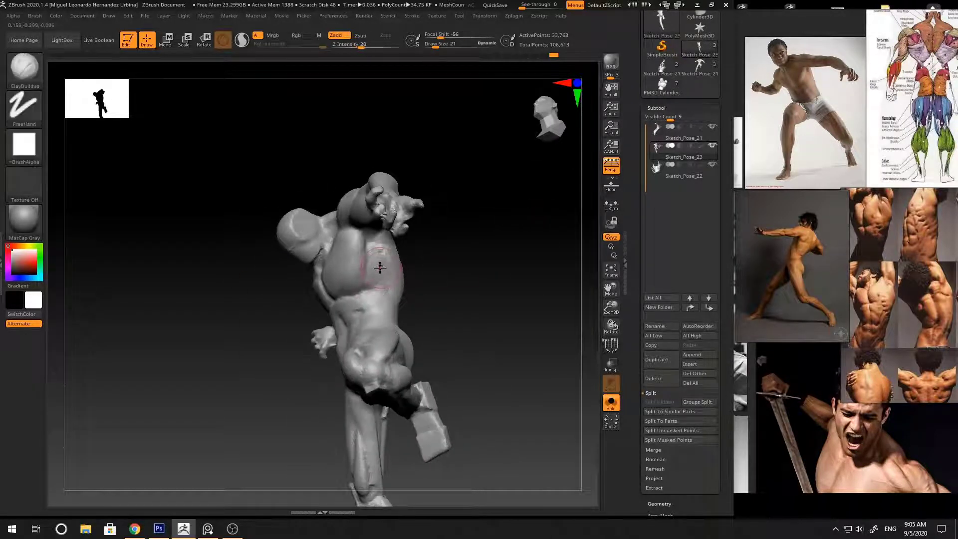
{"action": "right_click", "coordinate": [347, 320]}
{"action": "left_click", "coordinate": [345, 320]}
{"action": "right_click_drag", "start_coordinate": [424, 266], "coordinate": [392, 267]}
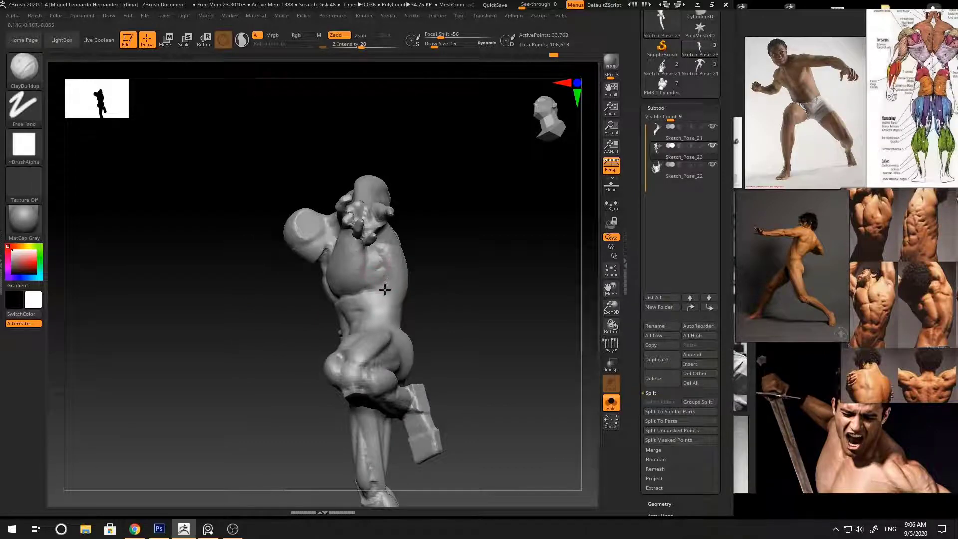
{"action": "right_click_drag", "start_coordinate": [430, 263], "coordinate": [380, 281]}
{"action": "left_click_drag", "start_coordinate": [375, 257], "coordinate": [388, 289]}
{"action": "mouse_move", "coordinate": [447, 292]}
{"action": "right_mouse_down", "text": "ctrl"}
{"action": "mouse_move", "coordinate": [499, 240]}
{"action": "mouse_move", "coordinate": [520, 244]}
{"action": "mouse_move", "coordinate": [494, 227]}
{"action": "mouse_move", "coordinate": [449, 274]}
{"action": "right_mouse_up", "text": "ctrl"}
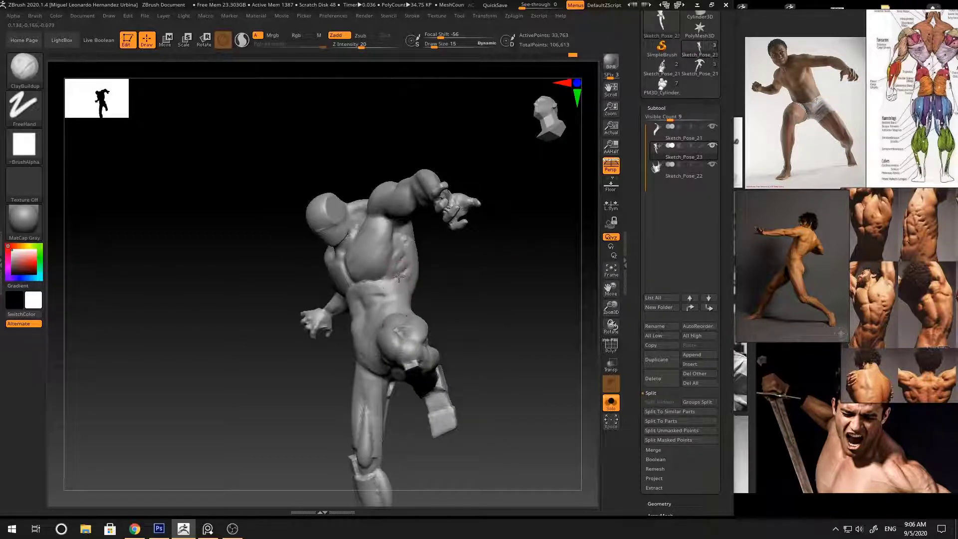
{"action": "mouse_move", "coordinate": [435, 283]}
{"action": "right_mouse_down"}
{"action": "mouse_move", "coordinate": [383, 295]}
{"action": "mouse_move", "coordinate": [492, 289]}
{"action": "mouse_move", "coordinate": [490, 310]}
{"action": "mouse_move", "coordinate": [411, 278]}
{"action": "mouse_move", "coordinate": [549, 300]}
{"action": "mouse_move", "coordinate": [393, 274]}
{"action": "mouse_move", "coordinate": [401, 261]}
{"action": "right_mouse_up"}
Step: Adjust the contour of the left ribs and serratus with the Move brush at draw size 28
{"action": "key", "text": "b"}
{"action": "key", "text": "m"}
{"action": "key", "text": "v"}
{"action": "key", "text": "space"}
{"action": "key", "text": "space"}
{"action": "left_click_drag", "start_coordinate": [392, 270], "coordinate": [386, 270]}
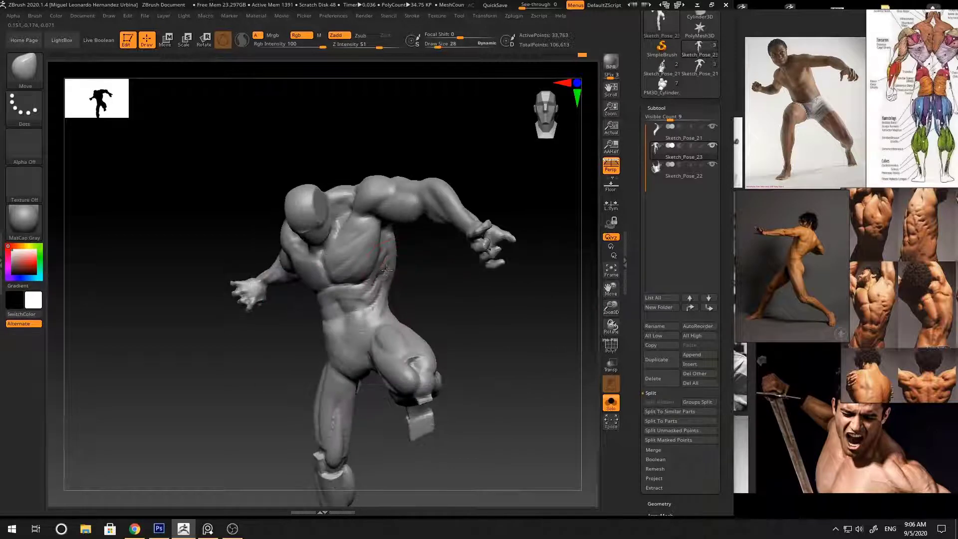
{"action": "right_click_drag", "start_coordinate": [427, 289], "coordinate": [428, 247]}
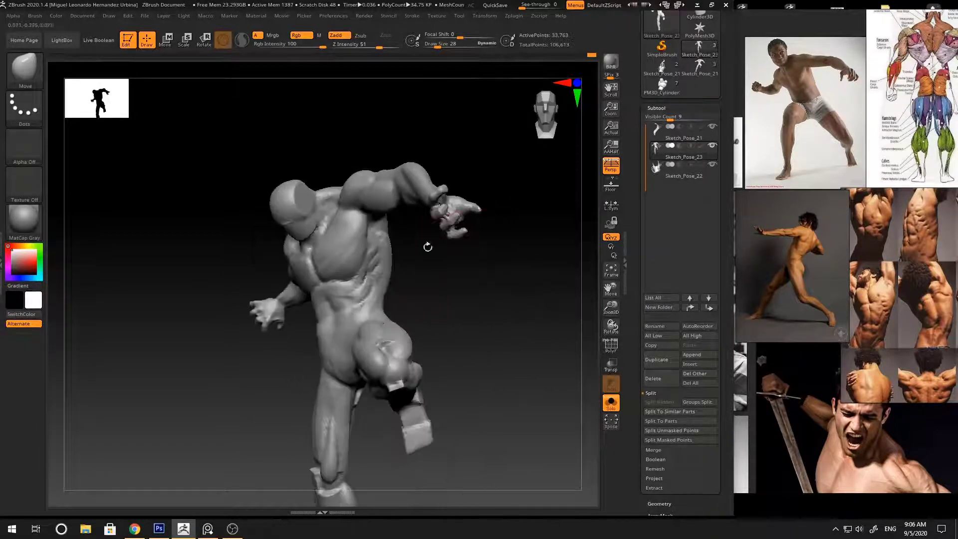
{"action": "mouse_move", "coordinate": [373, 274]}
{"action": "right_mouse_down"}
{"action": "mouse_move", "coordinate": [428, 285]}
{"action": "mouse_move", "coordinate": [461, 271]}
{"action": "mouse_move", "coordinate": [407, 285]}
{"action": "mouse_move", "coordinate": [406, 274]}
{"action": "mouse_move", "coordinate": [449, 292]}
{"action": "mouse_move", "coordinate": [468, 267]}
{"action": "mouse_move", "coordinate": [406, 236]}
{"action": "right_mouse_up"}
Step: Build up the left latissimus and the side of the back with ClayBuildup at draw size 23
{"action": "key", "text": "b"}
{"action": "key", "text": "c"}
{"action": "key", "text": "b"}
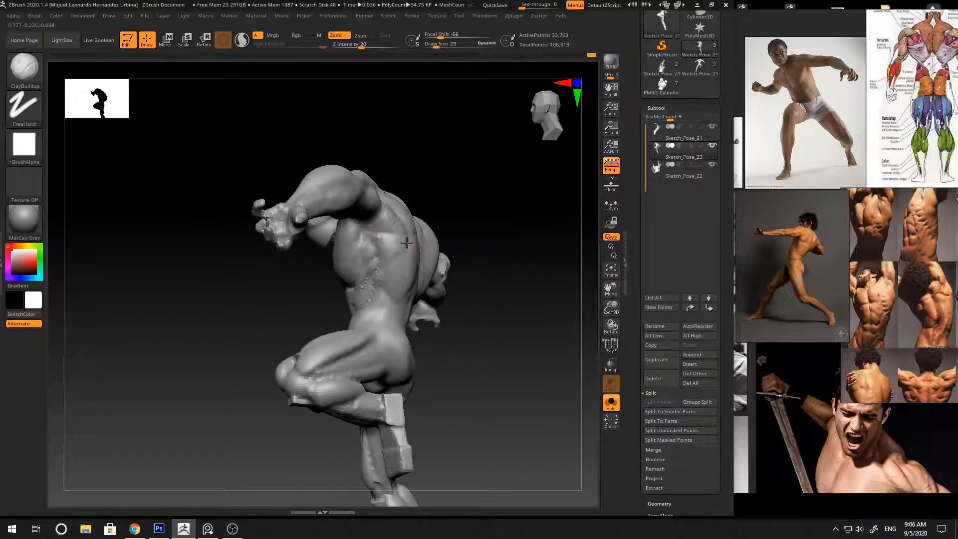
{"action": "right_click_drag", "start_coordinate": [403, 274], "coordinate": [393, 242]}
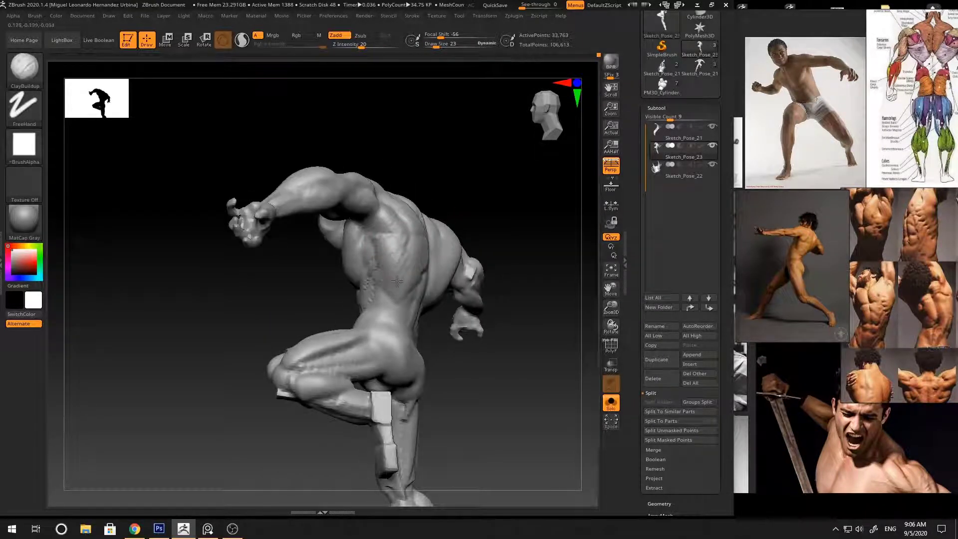
{"action": "right_click_drag", "start_coordinate": [397, 282], "coordinate": [524, 240]}
Step: Carve the left oblique area with DamStandard and fill out its muscle forms with ClayBuildup at draw size 23
{"action": "mouse_move", "coordinate": [518, 200]}
{"action": "right_mouse_down"}
{"action": "mouse_move", "coordinate": [526, 229]}
{"action": "mouse_move", "coordinate": [503, 195]}
{"action": "mouse_move", "coordinate": [509, 208]}
{"action": "mouse_move", "coordinate": [479, 203]}
{"action": "mouse_move", "coordinate": [425, 241]}
{"action": "mouse_move", "coordinate": [447, 211]}
{"action": "mouse_move", "coordinate": [516, 250]}
{"action": "mouse_move", "coordinate": [513, 243]}
{"action": "mouse_move", "coordinate": [461, 279]}
{"action": "mouse_move", "coordinate": [394, 276]}
{"action": "mouse_move", "coordinate": [409, 285]}
{"action": "mouse_move", "coordinate": [348, 296]}
{"action": "right_mouse_up"}
{"action": "key", "text": "b"}
{"action": "key", "text": "d"}
{"action": "key", "text": "s"}
{"action": "key", "text": "b"}
{"action": "key", "text": "c"}
{"action": "key", "text": "b"}
{"action": "mouse_move", "coordinate": [419, 289]}
{"action": "right_mouse_down"}
{"action": "mouse_move", "coordinate": [364, 282]}
{"action": "mouse_move", "coordinate": [409, 280]}
{"action": "mouse_move", "coordinate": [368, 302]}
{"action": "right_mouse_up"}
{"action": "right_click_drag", "start_coordinate": [569, 260], "coordinate": [544, 245], "text": "alt"}
{"action": "mouse_move", "coordinate": [544, 246]}
{"action": "right_mouse_down", "text": "ctrl"}
{"action": "mouse_move", "coordinate": [542, 219]}
{"action": "mouse_move", "coordinate": [513, 244]}
{"action": "mouse_move", "coordinate": [428, 274]}
{"action": "mouse_move", "coordinate": [438, 280]}
{"action": "right_mouse_up", "text": "ctrl"}
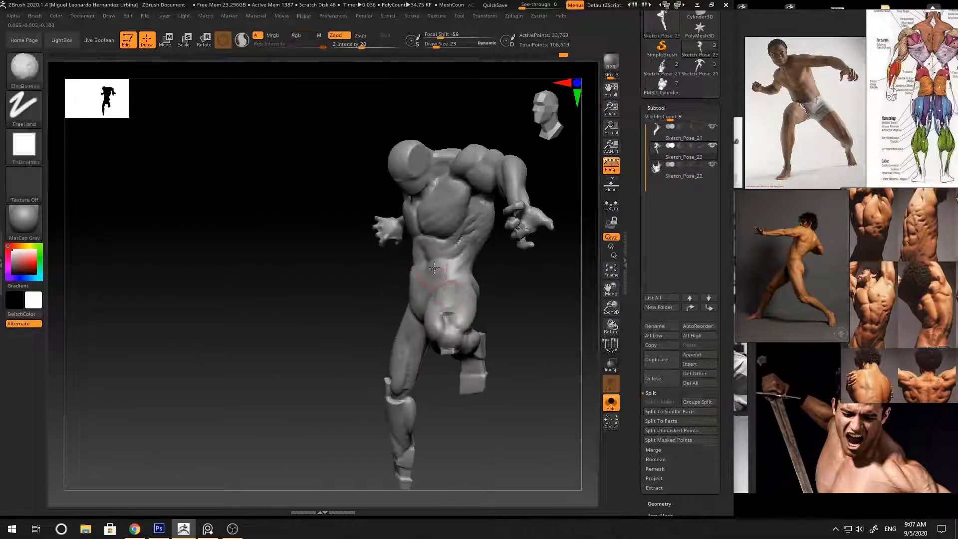
Step: Reshape the abdomen and left side of the waist with the Move brush at draw size 26
{"action": "key", "text": "b"}
{"action": "key", "text": "m"}
{"action": "key", "text": "v"}
{"action": "key", "text": "space"}
{"action": "left_click_drag", "start_coordinate": [438, 269], "coordinate": [442, 269]}
{"action": "mouse_move", "coordinate": [441, 269]}
{"action": "right_mouse_down"}
{"action": "mouse_move", "coordinate": [522, 278]}
{"action": "mouse_move", "coordinate": [435, 288]}
{"action": "mouse_move", "coordinate": [566, 278]}
{"action": "mouse_move", "coordinate": [439, 276]}
{"action": "mouse_move", "coordinate": [466, 261]}
{"action": "mouse_move", "coordinate": [477, 267]}
{"action": "right_mouse_up"}
{"action": "key", "text": "b"}
{"action": "key", "text": "f"}
{"action": "key", "text": "a"}
{"action": "key", "text": "b"}
{"action": "key", "text": "m"}
{"action": "key", "text": "v"}
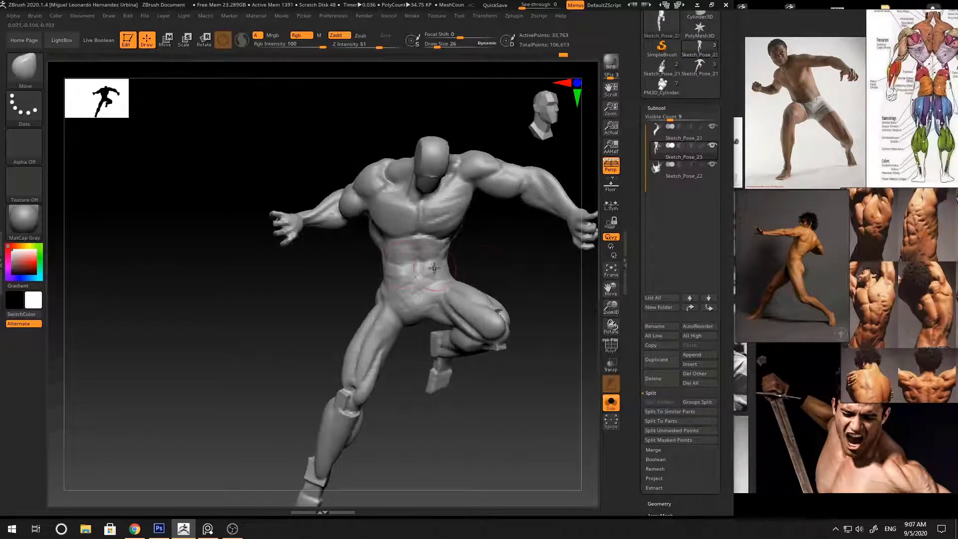
Step: Refine the lower abdominal muscles with ClayBuildup at draw size 23
{"action": "key", "text": "b"}
{"action": "key", "text": "c"}
{"action": "key", "text": "b"}
{"action": "key", "text": "space"}
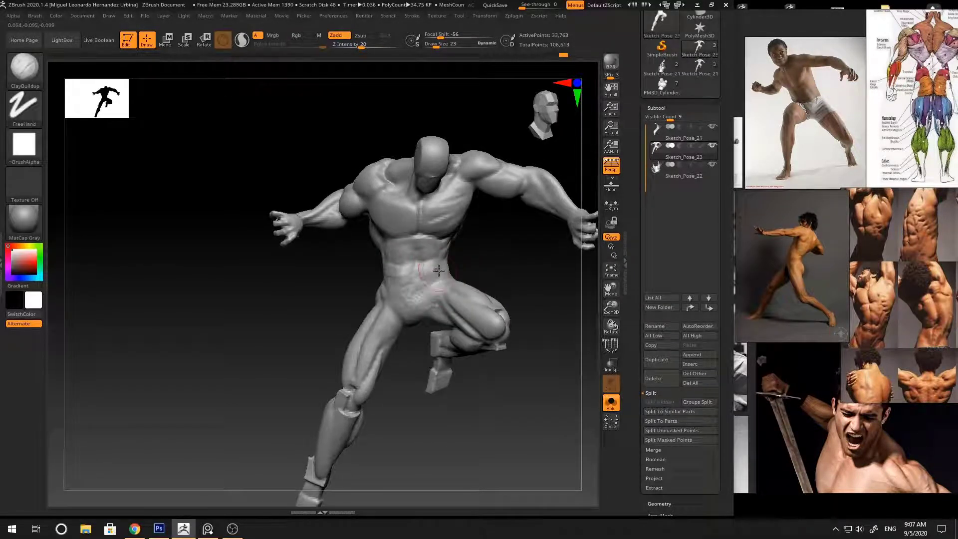
{"action": "key", "text": "b"}
{"action": "key", "text": "f"}
{"action": "key", "text": "l"}
{"action": "mouse_move", "coordinate": [461, 265]}
{"action": "right_mouse_down"}
{"action": "mouse_move", "coordinate": [493, 257]}
{"action": "mouse_move", "coordinate": [514, 279]}
{"action": "right_mouse_up"}
Step: Carve the abdominal and right oblique divisions with DamStandard and build up their volume with ClayBuildup at draw size 23
{"action": "key", "text": "b"}
{"action": "key", "text": "d"}
{"action": "key", "text": "s"}
{"action": "mouse_move", "coordinate": [515, 280]}
{"action": "right_mouse_down", "text": "ctrl"}
{"action": "mouse_move", "coordinate": [530, 309]}
{"action": "mouse_move", "coordinate": [501, 319]}
{"action": "mouse_move", "coordinate": [517, 265]}
{"action": "mouse_move", "coordinate": [336, 334]}
{"action": "mouse_move", "coordinate": [514, 287]}
{"action": "mouse_move", "coordinate": [385, 286]}
{"action": "right_mouse_up", "text": "ctrl"}
{"action": "key", "text": "b"}
{"action": "key", "text": "c"}
{"action": "key", "text": "b"}
{"action": "key", "text": "space"}
{"action": "key", "text": "space"}
{"action": "left_click_drag", "start_coordinate": [385, 286], "coordinate": [387, 287]}
{"action": "right_click_drag", "start_coordinate": [459, 277], "coordinate": [391, 262]}
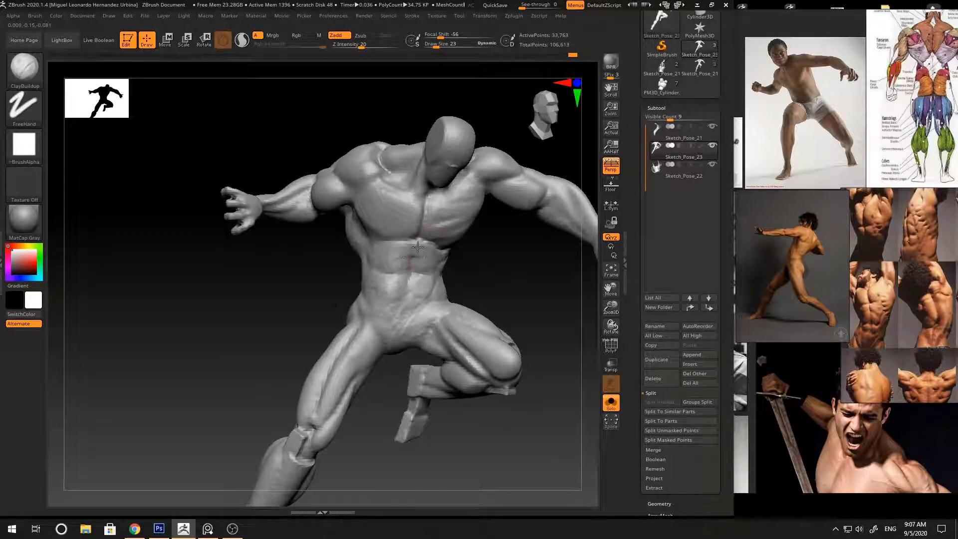
Step: Build up the upper abdominal muscles below the chest with ClayBuildup at draw sizes 9 and 14
{"action": "left_click_drag", "start_coordinate": [418, 247], "coordinate": [425, 245]}
{"action": "key", "text": "space"}
{"action": "right_click_drag", "start_coordinate": [479, 262], "coordinate": [444, 256]}
{"action": "key", "text": "space"}
{"action": "left_click_drag", "start_coordinate": [445, 256], "coordinate": [440, 255]}
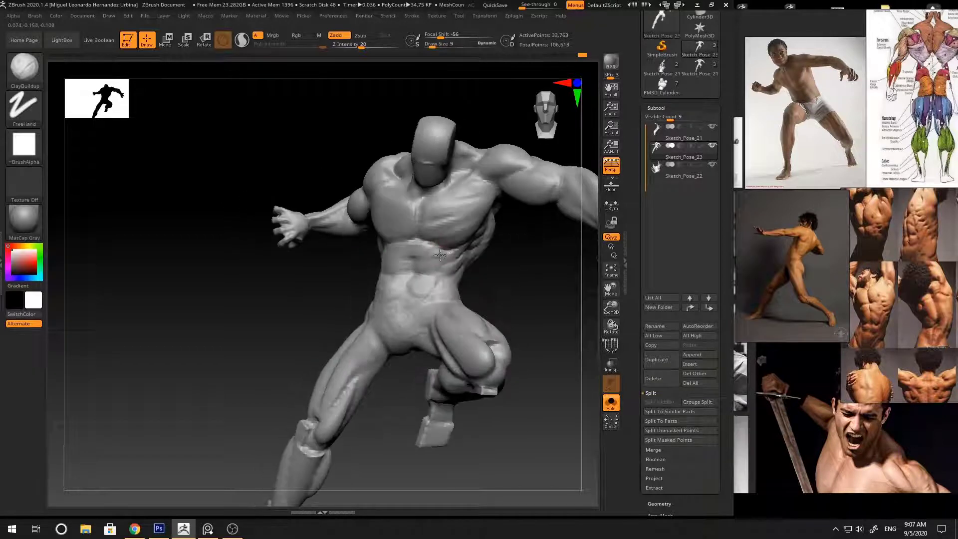
{"action": "right_click_drag", "start_coordinate": [455, 270], "coordinate": [472, 279], "text": "ctrl"}
{"action": "mouse_move", "coordinate": [472, 280]}
{"action": "right_mouse_down"}
{"action": "mouse_move", "coordinate": [484, 278]}
{"action": "mouse_move", "coordinate": [435, 254]}
{"action": "right_mouse_up"}
{"action": "key", "text": "space"}
{"action": "left_click_drag", "start_coordinate": [434, 253], "coordinate": [437, 252]}
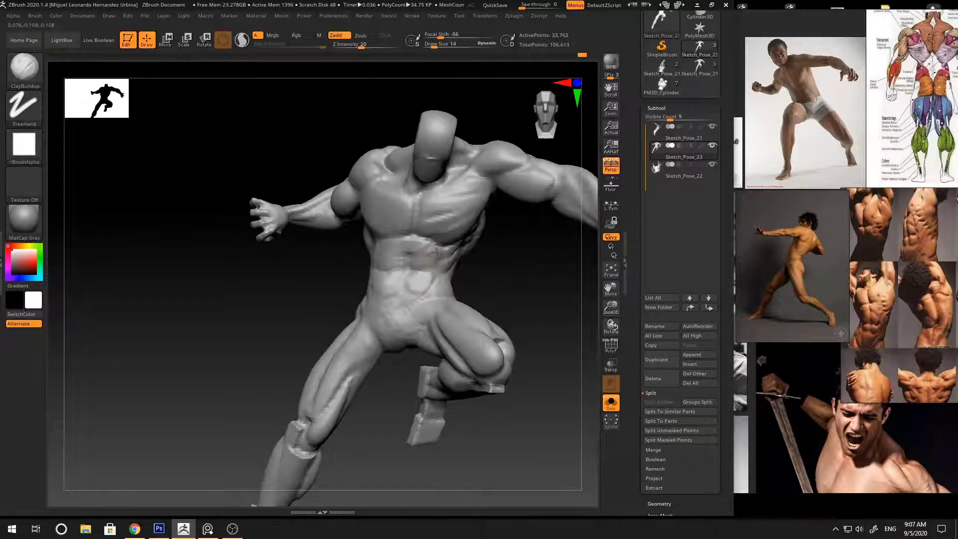
{"action": "right_click_drag", "start_coordinate": [438, 260], "coordinate": [399, 263]}
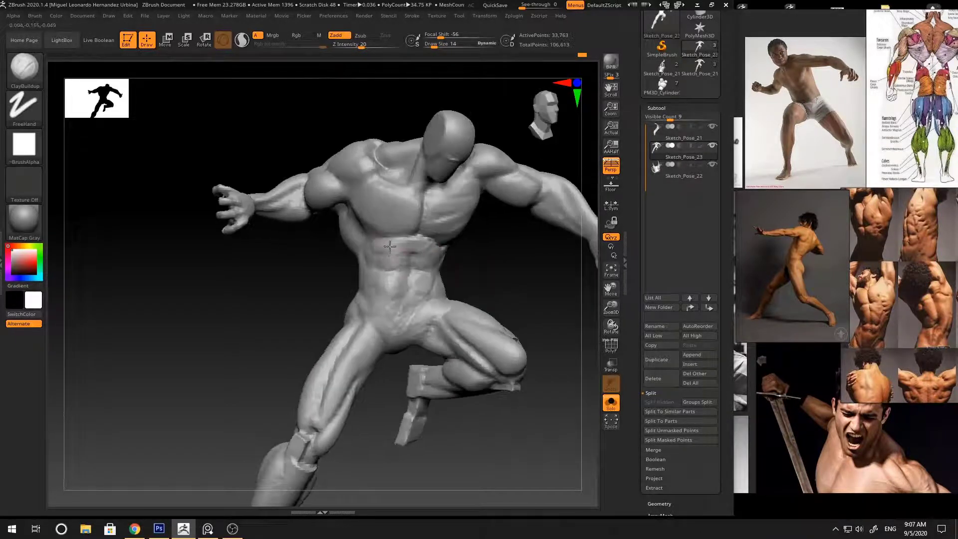
{"action": "mouse_move", "coordinate": [461, 267]}
{"action": "right_mouse_down", "text": "ctrl"}
{"action": "mouse_move", "coordinate": [491, 272]}
{"action": "mouse_move", "coordinate": [526, 223]}
{"action": "mouse_move", "coordinate": [528, 240]}
{"action": "mouse_move", "coordinate": [412, 258]}
{"action": "mouse_move", "coordinate": [405, 272]}
{"action": "right_mouse_up", "text": "ctrl"}
Step: Adjust the waist shape with the Move brush and carve the lower abdominal creases with DamStandard at draw size 15
{"action": "key", "text": "b"}
{"action": "key", "text": "m"}
{"action": "key", "text": "v"}
{"action": "mouse_move", "coordinate": [499, 266]}
{"action": "right_mouse_down"}
{"action": "mouse_move", "coordinate": [554, 262]}
{"action": "mouse_move", "coordinate": [489, 252]}
{"action": "mouse_move", "coordinate": [518, 248]}
{"action": "mouse_move", "coordinate": [488, 257]}
{"action": "mouse_move", "coordinate": [526, 270]}
{"action": "right_mouse_up"}
{"action": "key", "text": "b"}
{"action": "key", "text": "d"}
{"action": "key", "text": "s"}
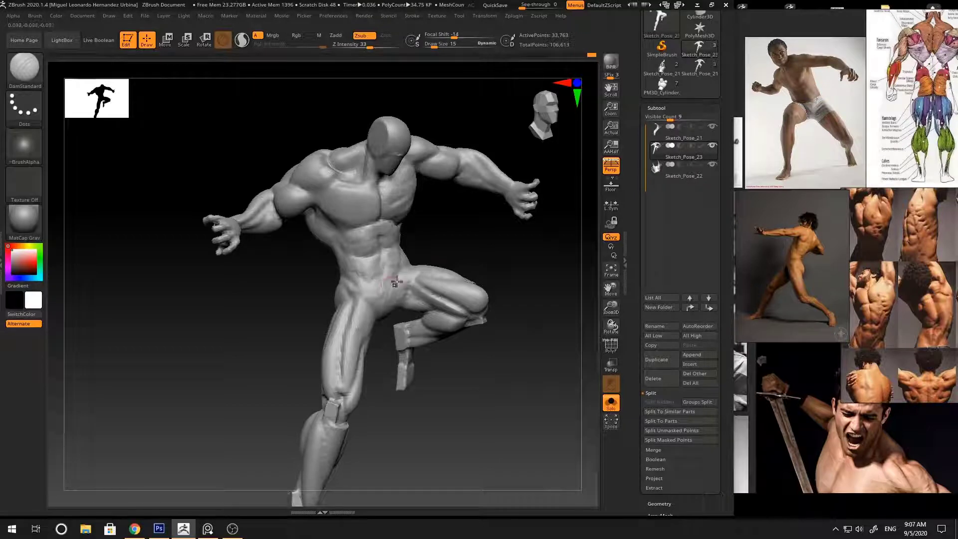
{"action": "right_click_drag", "start_coordinate": [396, 282], "coordinate": [406, 258]}
Step: Fill out the lower abdomen above the pelvis with ClayBuildup at draw size 19
{"action": "key", "text": "b"}
{"action": "key", "text": "c"}
{"action": "key", "text": "b"}
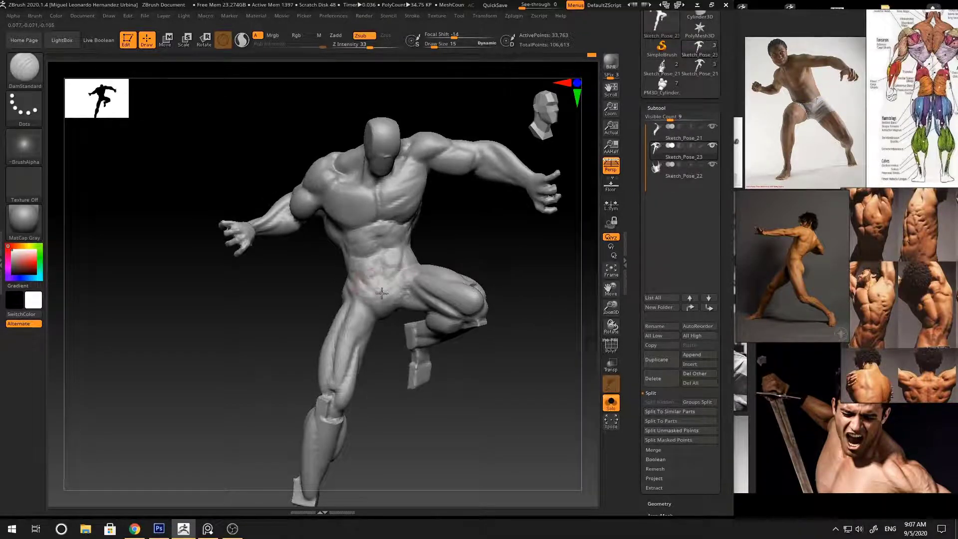
{"action": "right_click_drag", "start_coordinate": [371, 287], "coordinate": [388, 280]}
{"action": "key", "text": "space"}
{"action": "left_click", "coordinate": [390, 276]}
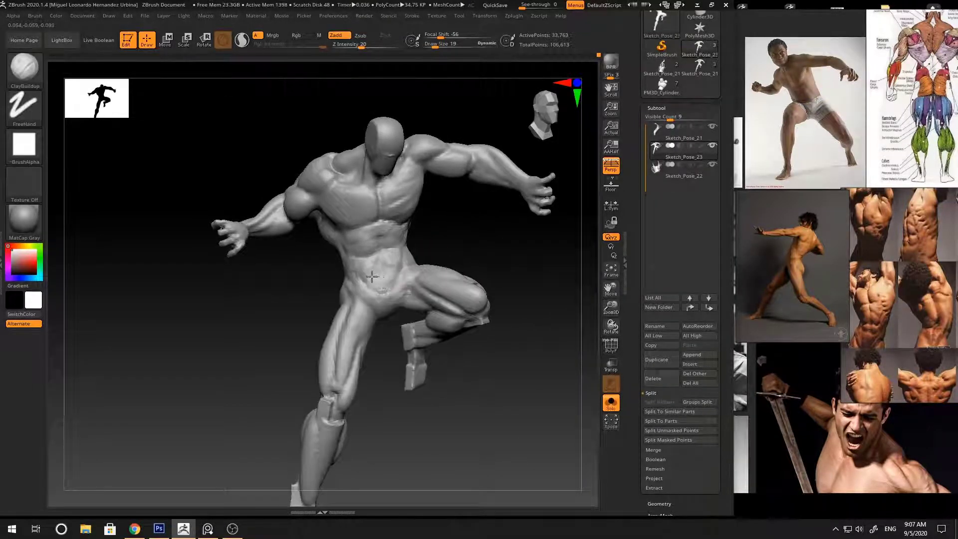
{"action": "right_click_drag", "start_coordinate": [380, 279], "coordinate": [393, 284]}
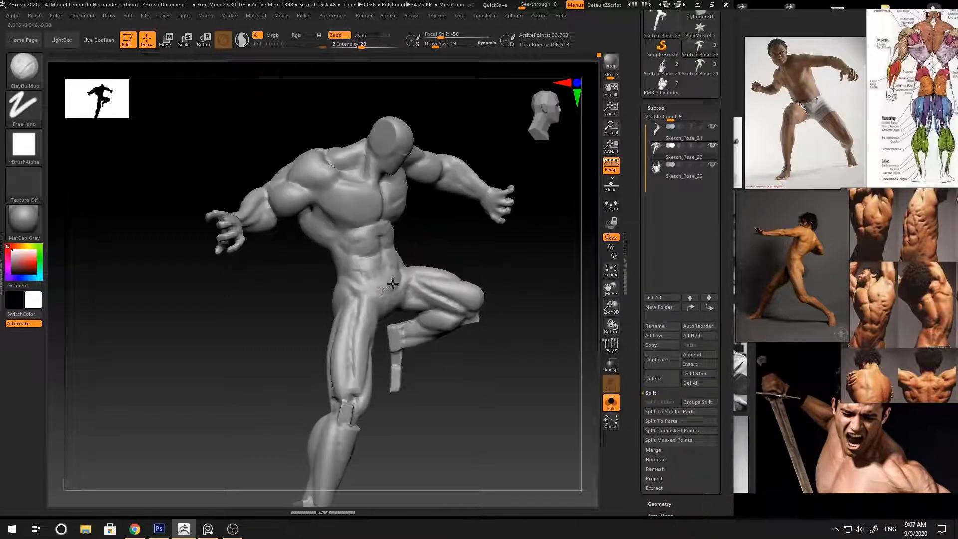
{"action": "right_click_drag", "start_coordinate": [451, 257], "coordinate": [389, 297]}
Step: Reshape the abdomen and waist with the Move brush at draw size 36 and touch up the forms with the Standard brush
{"action": "key", "text": "b"}
{"action": "key", "text": "m"}
{"action": "key", "text": "v"}
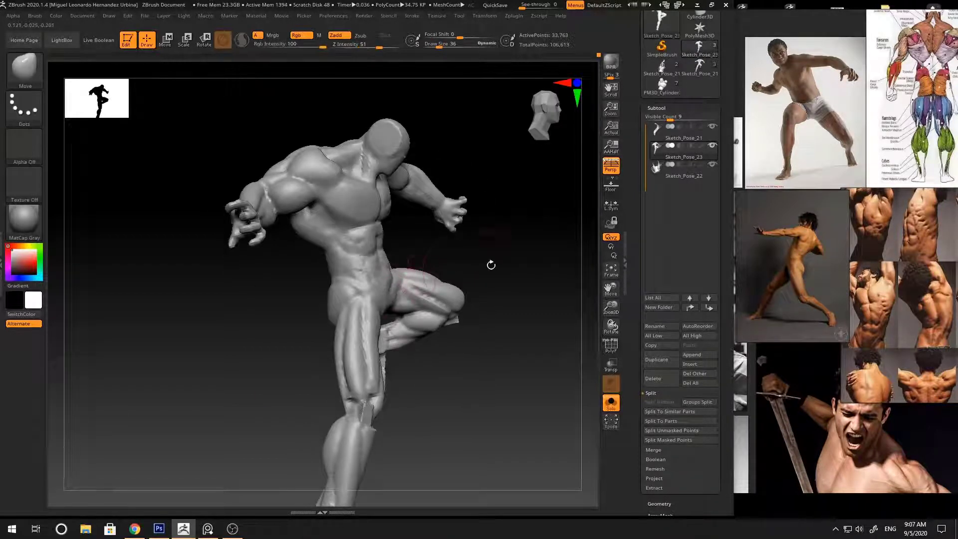
{"action": "mouse_move", "coordinate": [492, 266]}
{"action": "right_mouse_down"}
{"action": "mouse_move", "coordinate": [465, 278]}
{"action": "mouse_move", "coordinate": [472, 257]}
{"action": "mouse_move", "coordinate": [447, 262]}
{"action": "mouse_move", "coordinate": [471, 267]}
{"action": "right_mouse_up"}
{"action": "key", "text": "b"}
{"action": "key", "text": "s"}
{"action": "key", "text": "t"}
{"action": "key", "text": "space"}
{"action": "left_click", "coordinate": [462, 263]}
Step: Carve the upper abdominal divisions with DamStandard and build up the surrounding muscle blocks with ClayBuildup at draw size 23
{"action": "key", "text": "b"}
{"action": "key", "text": "d"}
{"action": "key", "text": "s"}
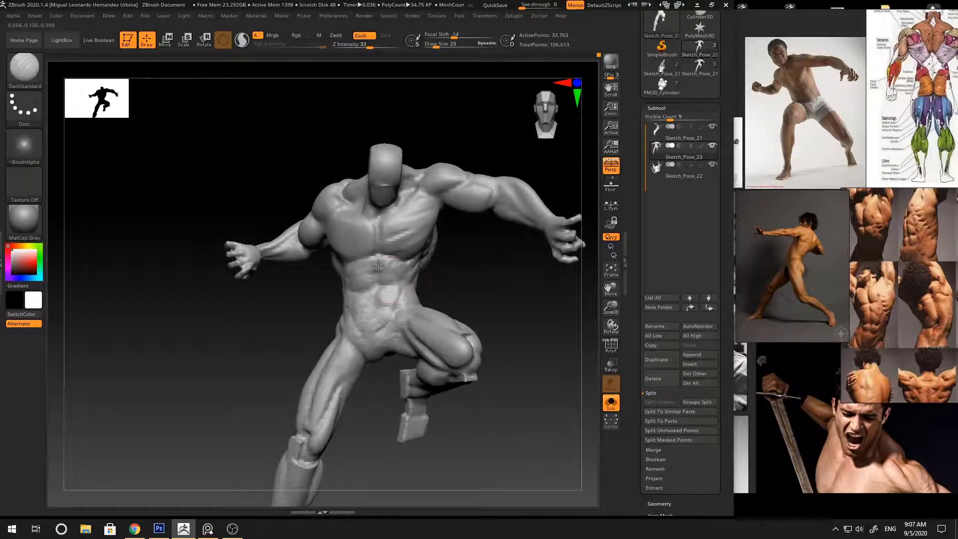
{"action": "mouse_move", "coordinate": [398, 274]}
{"action": "right_mouse_down"}
{"action": "mouse_move", "coordinate": [253, 263]}
{"action": "mouse_move", "coordinate": [494, 225]}
{"action": "right_mouse_up"}
{"action": "key", "text": "b"}
{"action": "key", "text": "c"}
{"action": "key", "text": "b"}
{"action": "mouse_move", "coordinate": [458, 235]}
{"action": "left_mouse_down", "text": "alt"}
{"action": "mouse_move", "coordinate": [413, 289]}
{"action": "mouse_move", "coordinate": [460, 278]}
{"action": "left_mouse_up", "text": "alt"}
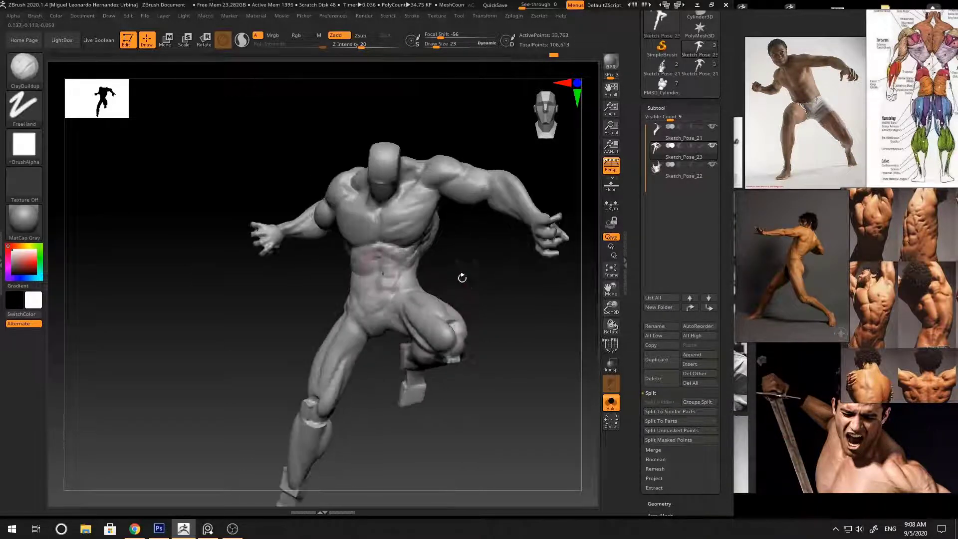
{"action": "mouse_move", "coordinate": [389, 262]}
{"action": "left_mouse_down", "text": "shift"}
{"action": "mouse_move", "coordinate": [394, 275]}
{"action": "mouse_move", "coordinate": [450, 271]}
{"action": "left_mouse_up", "text": "shift"}
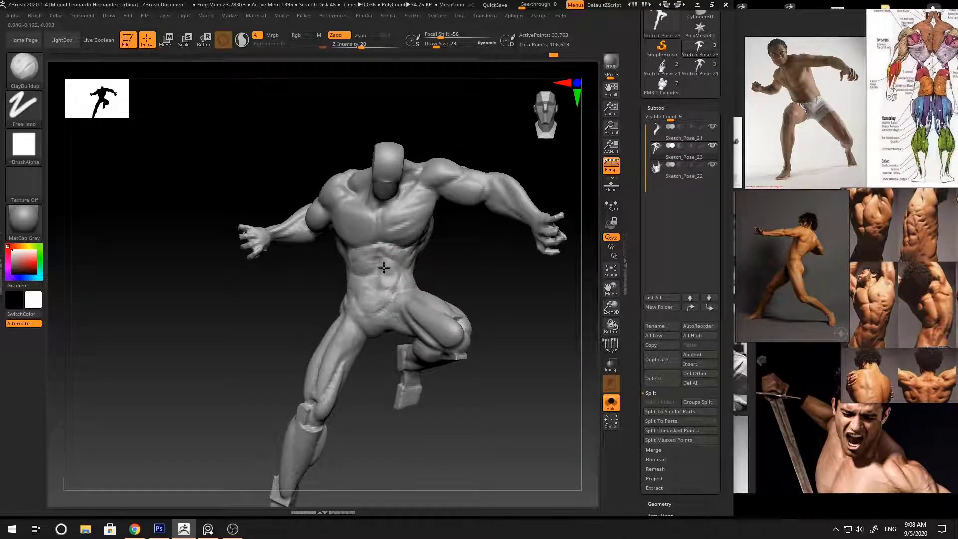
{"action": "mouse_move", "coordinate": [449, 276]}
{"action": "left_mouse_down"}
{"action": "mouse_move", "coordinate": [254, 268]}
{"action": "mouse_move", "coordinate": [483, 270]}
{"action": "mouse_move", "coordinate": [421, 286]}
{"action": "mouse_move", "coordinate": [464, 277]}
{"action": "mouse_move", "coordinate": [429, 290]}
{"action": "left_mouse_up"}
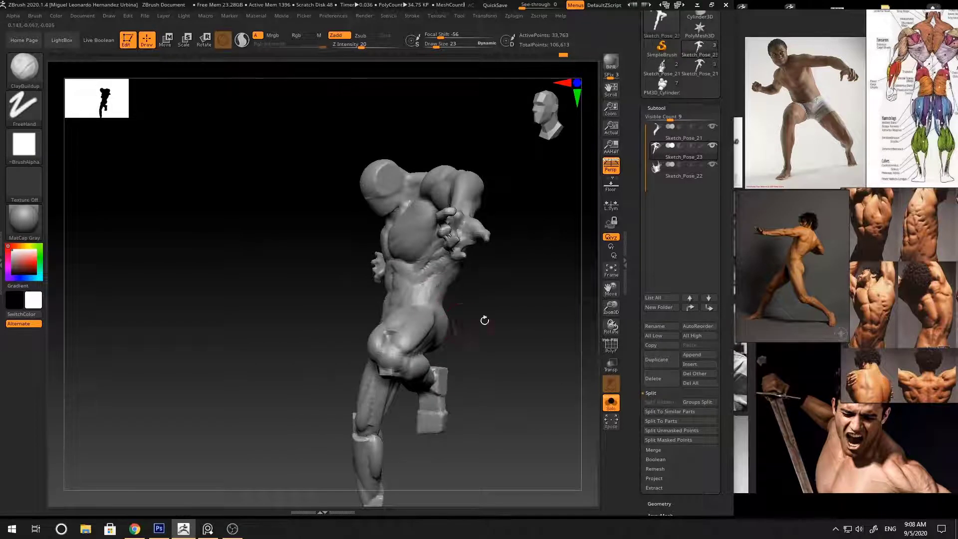
Step: Adjust the torso silhouette with the Move brush and fill out the figure's left shoulder with ClayBuildup at draw size 23
{"action": "mouse_move", "coordinate": [485, 320]}
{"action": "left_mouse_down"}
{"action": "mouse_move", "coordinate": [519, 222]}
{"action": "mouse_move", "coordinate": [473, 247]}
{"action": "mouse_move", "coordinate": [464, 313]}
{"action": "mouse_move", "coordinate": [429, 293]}
{"action": "mouse_move", "coordinate": [466, 206]}
{"action": "mouse_move", "coordinate": [459, 254]}
{"action": "mouse_move", "coordinate": [416, 253]}
{"action": "left_mouse_up"}
{"action": "key", "text": "b"}
{"action": "key", "text": "m"}
{"action": "key", "text": "v"}
{"action": "right_click_drag", "start_coordinate": [482, 256], "coordinate": [492, 233], "text": "ctrl"}
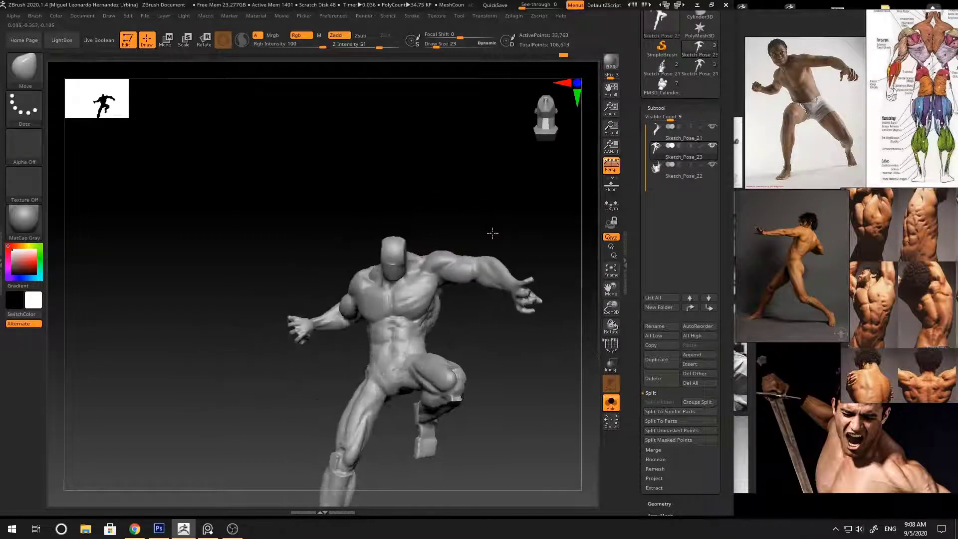
{"action": "mouse_move", "coordinate": [492, 233]}
{"action": "left_mouse_down"}
{"action": "mouse_move", "coordinate": [520, 242]}
{"action": "mouse_move", "coordinate": [399, 296]}
{"action": "left_mouse_up"}
{"action": "key", "text": "b"}
{"action": "key", "text": "c"}
{"action": "key", "text": "b"}
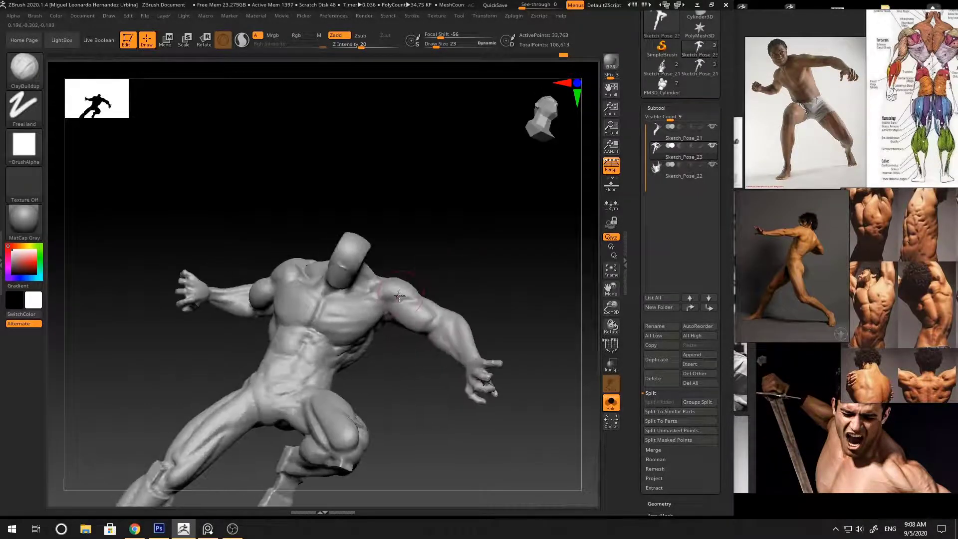
{"action": "mouse_move", "coordinate": [464, 274]}
{"action": "left_mouse_down", "text": "alt"}
{"action": "mouse_move", "coordinate": [498, 244]}
{"action": "mouse_move", "coordinate": [504, 218]}
{"action": "mouse_move", "coordinate": [499, 257]}
{"action": "left_mouse_up", "text": "alt"}
Step: Reshape the figure's left arm and the chest with the Move brush, and touch up the chest with ClayBuildup at draw size 23
{"action": "key", "text": "b"}
{"action": "key", "text": "m"}
{"action": "key", "text": "v"}
{"action": "left_click_drag", "start_coordinate": [416, 271], "coordinate": [418, 274]}
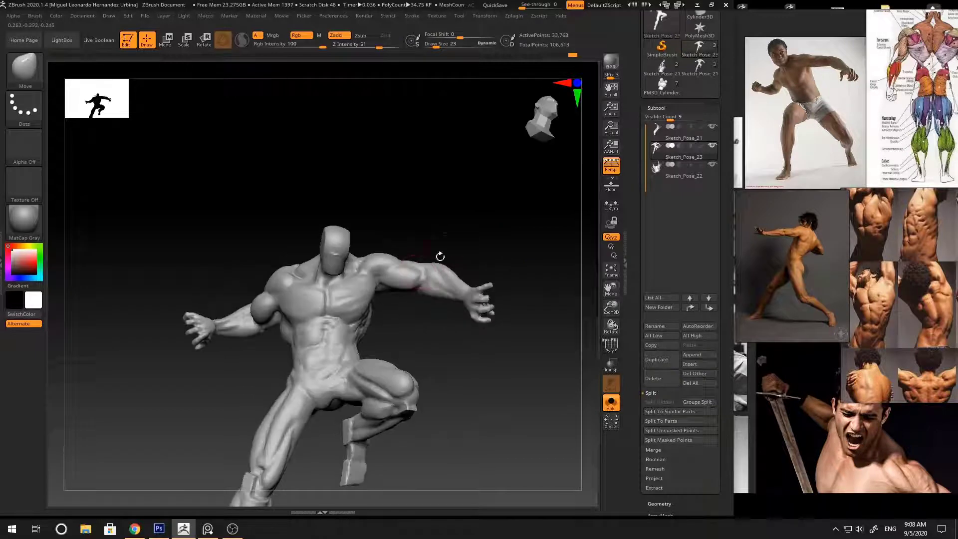
{"action": "mouse_move", "coordinate": [436, 240]}
{"action": "left_mouse_down"}
{"action": "mouse_move", "coordinate": [433, 250]}
{"action": "mouse_move", "coordinate": [477, 250]}
{"action": "mouse_move", "coordinate": [443, 271]}
{"action": "mouse_move", "coordinate": [504, 279]}
{"action": "mouse_move", "coordinate": [489, 268]}
{"action": "mouse_move", "coordinate": [462, 293]}
{"action": "left_mouse_up"}
{"action": "right_click_drag", "start_coordinate": [463, 293], "coordinate": [460, 308], "text": "ctrl"}
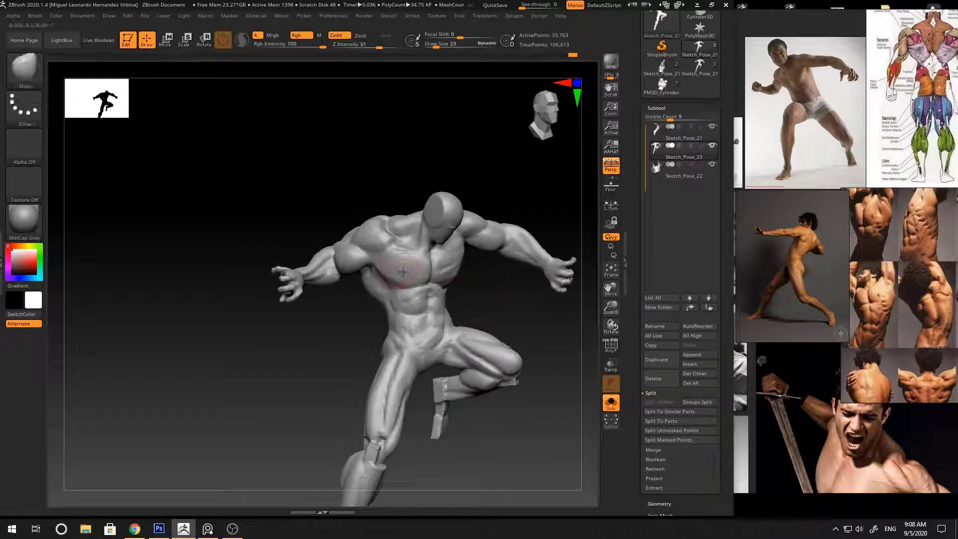
{"action": "key", "text": "b"}
{"action": "key", "text": "c"}
{"action": "key", "text": "b"}
{"action": "mouse_move", "coordinate": [467, 276]}
{"action": "left_mouse_down"}
{"action": "mouse_move", "coordinate": [451, 284]}
{"action": "mouse_move", "coordinate": [492, 306]}
{"action": "left_mouse_up"}
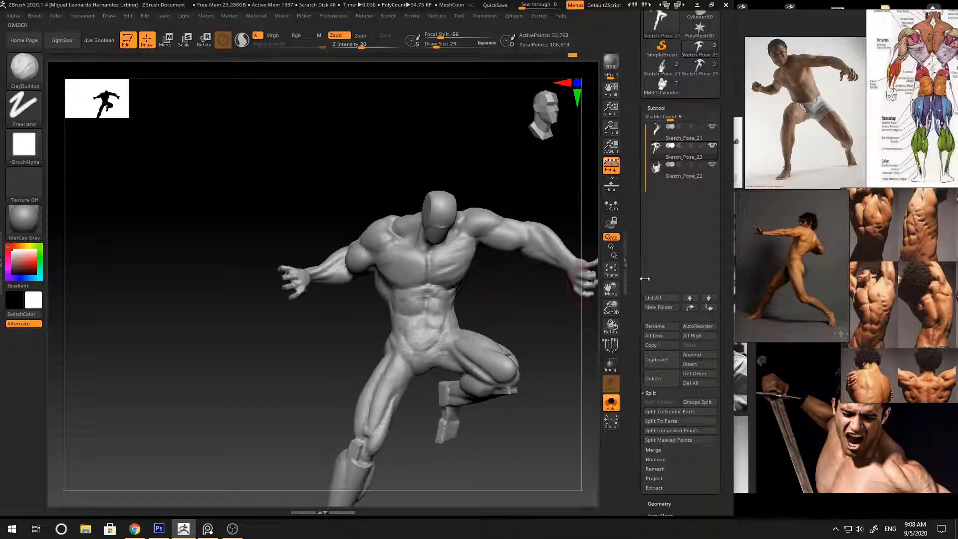
Step: Switch to PureRef, find the page of shoulder and torso muscle diagrams, and frame it enlarged beside the sculpt for study
{"action": "left_click", "coordinate": [775, 273]}
{"action": "scroll", "coordinate": [776, 273], "scroll_direction": "down", "scroll_amount": 3}
{"action": "middle_click_drag", "start_coordinate": [723, 387], "coordinate": [687, 271]}
{"action": "scroll", "coordinate": [778, 315], "scroll_direction": "down", "scroll_amount": 3}
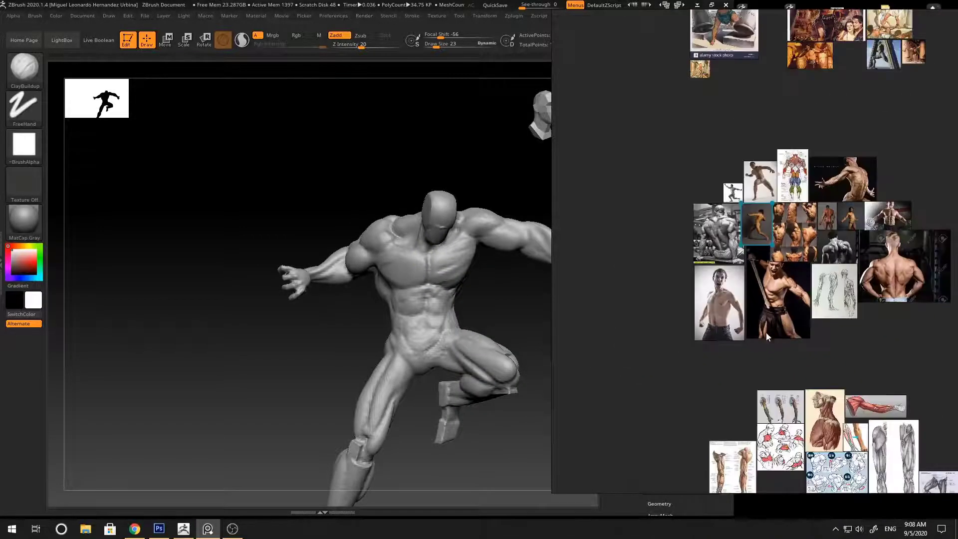
{"action": "middle_click_drag", "start_coordinate": [823, 391], "coordinate": [795, 265]}
{"action": "scroll", "coordinate": [733, 370], "scroll_direction": "up", "scroll_amount": 5}
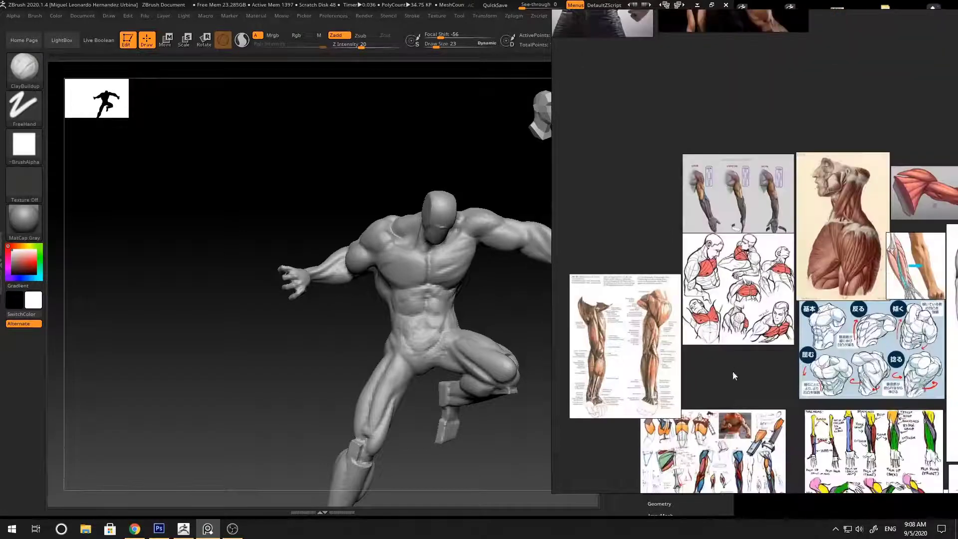
{"action": "middle_click_drag", "start_coordinate": [735, 391], "coordinate": [740, 266]}
{"action": "scroll", "coordinate": [728, 341], "scroll_direction": "down", "scroll_amount": 2}
{"action": "middle_click_drag", "start_coordinate": [727, 355], "coordinate": [681, 238]}
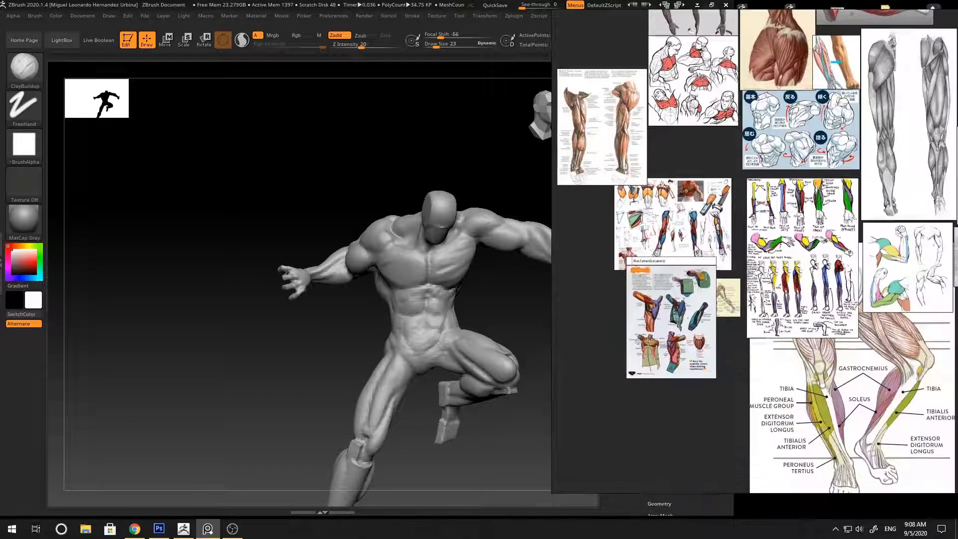
{"action": "middle_click_drag", "start_coordinate": [714, 333], "coordinate": [741, 322]}
{"action": "scroll", "coordinate": [676, 312], "scroll_direction": "up", "scroll_amount": 5}
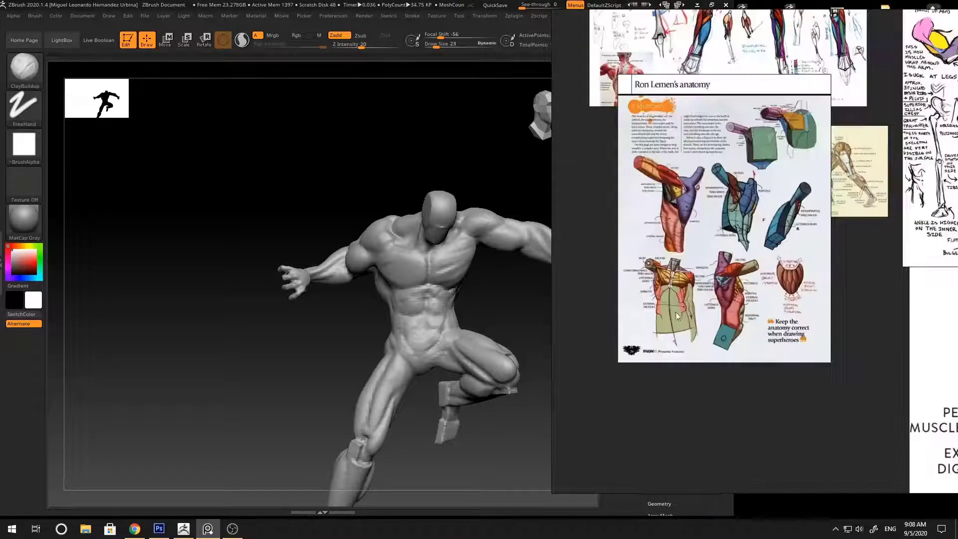
{"action": "right_click", "coordinate": [515, 293]}
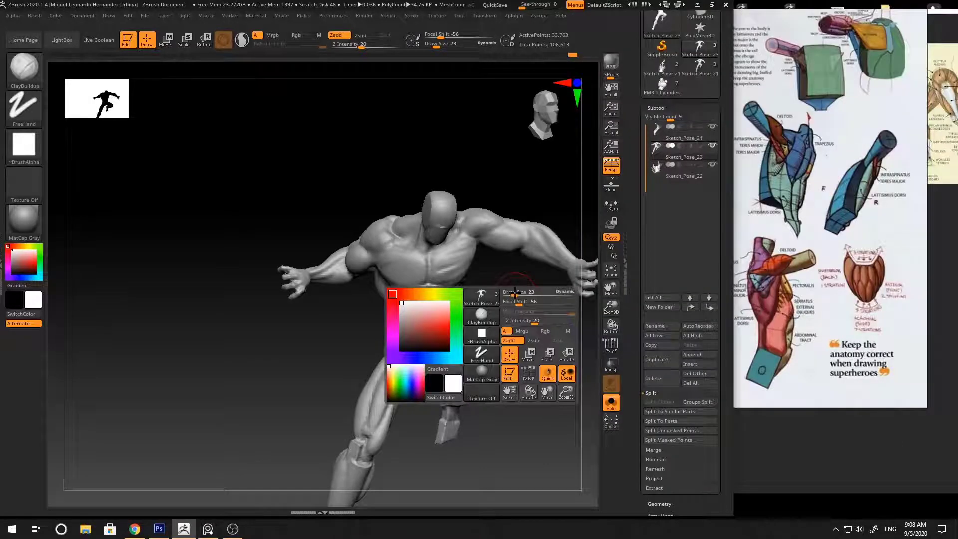
{"action": "left_click_drag", "start_coordinate": [377, 291], "coordinate": [479, 299]}
{"action": "left_click", "coordinate": [853, 318]}
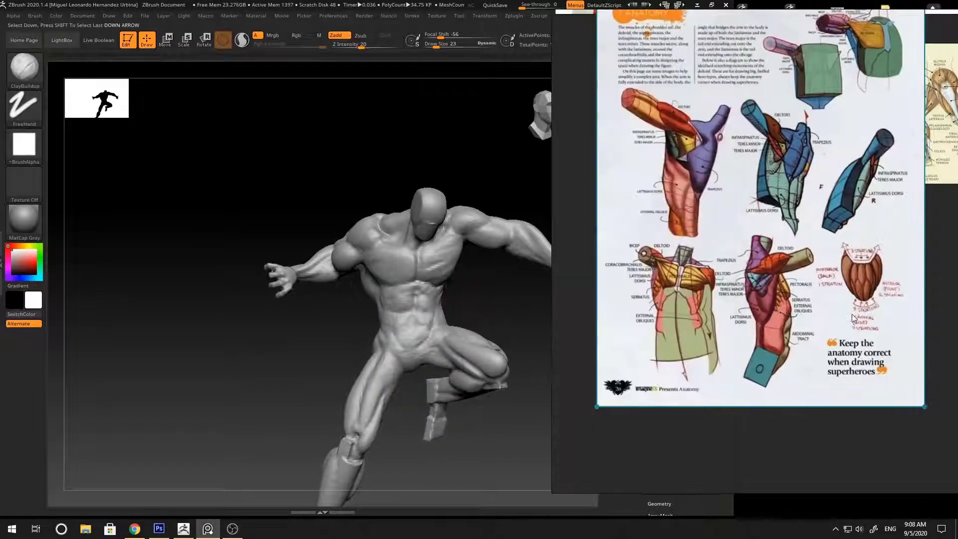
{"action": "middle_click_drag", "start_coordinate": [798, 288], "coordinate": [930, 283]}
{"action": "left_click", "coordinate": [500, 331]}
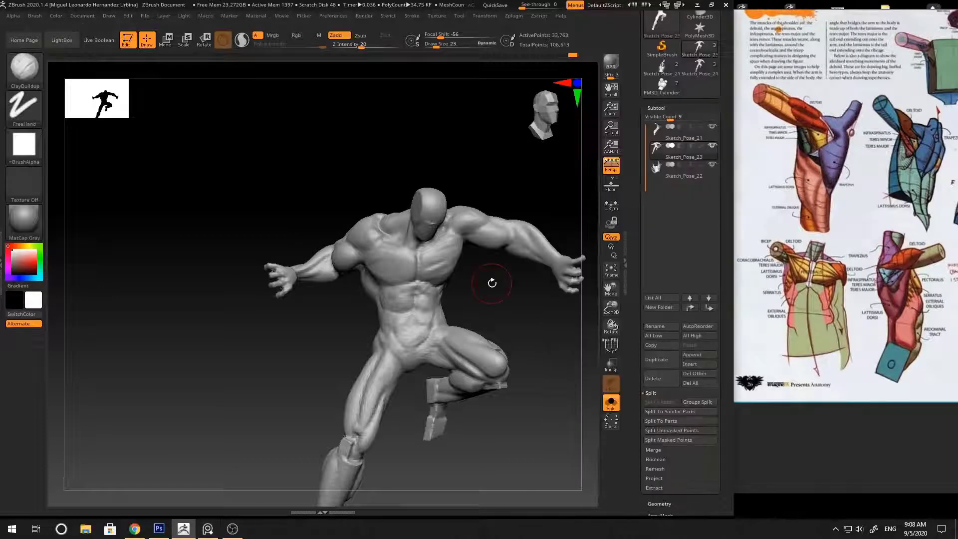
Step: Build up the figure's right pectoral and its attachment to the shoulder using the Standard brush and ClayBuildup at draw size 15
{"action": "mouse_move", "coordinate": [509, 259]}
{"action": "left_mouse_down"}
{"action": "mouse_move", "coordinate": [524, 190]}
{"action": "mouse_move", "coordinate": [521, 259]}
{"action": "left_mouse_up"}
{"action": "key", "text": "b"}
{"action": "key", "text": "s"}
{"action": "key", "text": "t"}
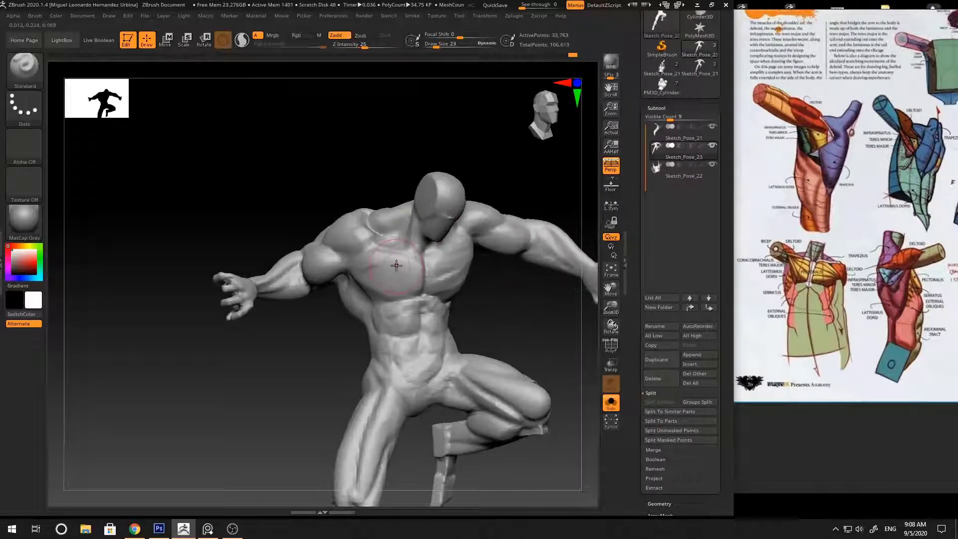
{"action": "key", "text": "space"}
{"action": "left_click_drag", "start_coordinate": [487, 320], "coordinate": [512, 311]}
{"action": "key", "text": "b"}
{"action": "key", "text": "c"}
{"action": "key", "text": "b"}
{"action": "mouse_move", "coordinate": [370, 252]}
{"action": "right_mouse_down"}
{"action": "mouse_move", "coordinate": [376, 271]}
{"action": "mouse_move", "coordinate": [382, 252]}
{"action": "mouse_move", "coordinate": [422, 243]}
{"action": "right_mouse_up"}
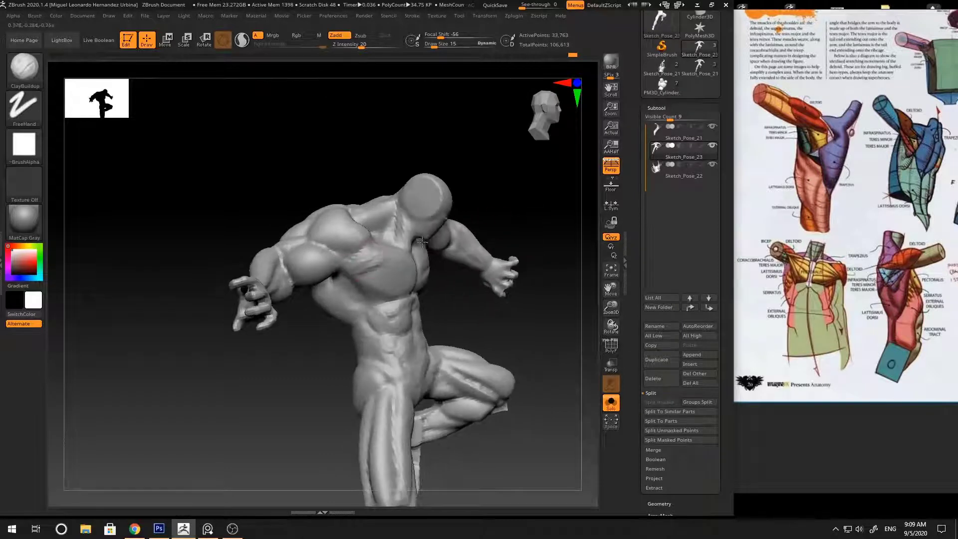
{"action": "right_click_drag", "start_coordinate": [341, 269], "coordinate": [384, 252]}
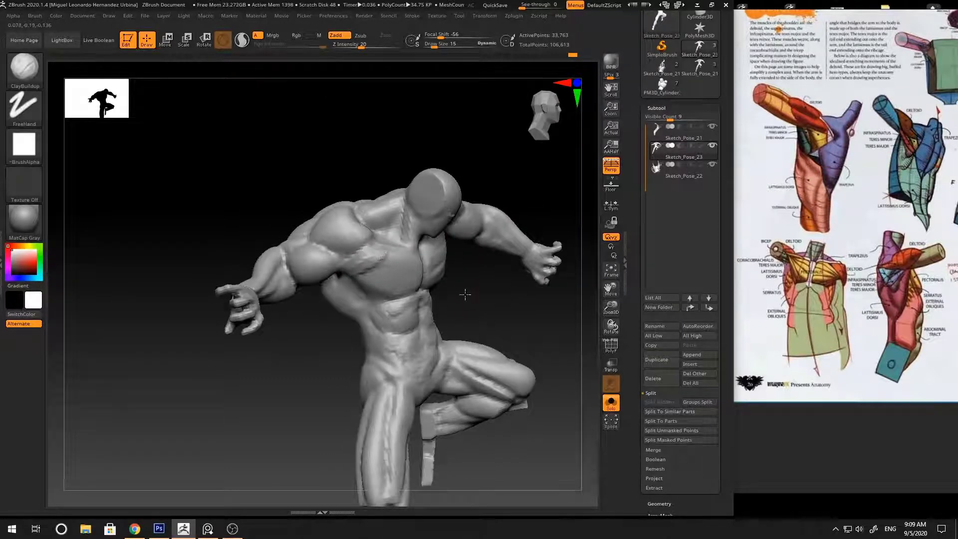
{"action": "mouse_move", "coordinate": [465, 295]}
{"action": "right_mouse_down"}
{"action": "mouse_move", "coordinate": [400, 267]}
{"action": "mouse_move", "coordinate": [269, 244]}
{"action": "mouse_move", "coordinate": [520, 212]}
{"action": "mouse_move", "coordinate": [482, 239]}
{"action": "right_mouse_up"}
{"action": "mouse_move", "coordinate": [482, 239]}
{"action": "right_mouse_down", "text": "ctrl"}
{"action": "mouse_move", "coordinate": [429, 305]}
{"action": "mouse_move", "coordinate": [468, 287]}
{"action": "mouse_move", "coordinate": [492, 321]}
{"action": "mouse_move", "coordinate": [393, 260]}
{"action": "right_mouse_up", "text": "ctrl"}
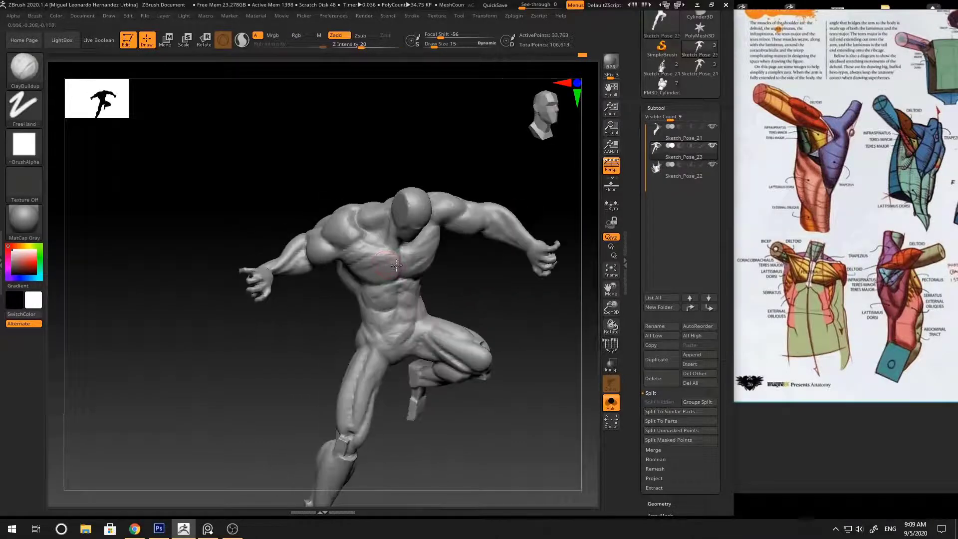
{"action": "mouse_move", "coordinate": [457, 286]}
{"action": "right_mouse_down"}
{"action": "mouse_move", "coordinate": [485, 278]}
{"action": "mouse_move", "coordinate": [439, 275]}
{"action": "right_mouse_up"}
Step: Add broader volume across the chest and upper abdomen with ClayBuildup at draw size 30
{"action": "key", "text": "space"}
{"action": "left_click_drag", "start_coordinate": [399, 281], "coordinate": [407, 281]}
{"action": "mouse_move", "coordinate": [449, 284]}
{"action": "right_mouse_down"}
{"action": "mouse_move", "coordinate": [464, 269]}
{"action": "mouse_move", "coordinate": [464, 282]}
{"action": "mouse_move", "coordinate": [367, 273]}
{"action": "right_mouse_up"}
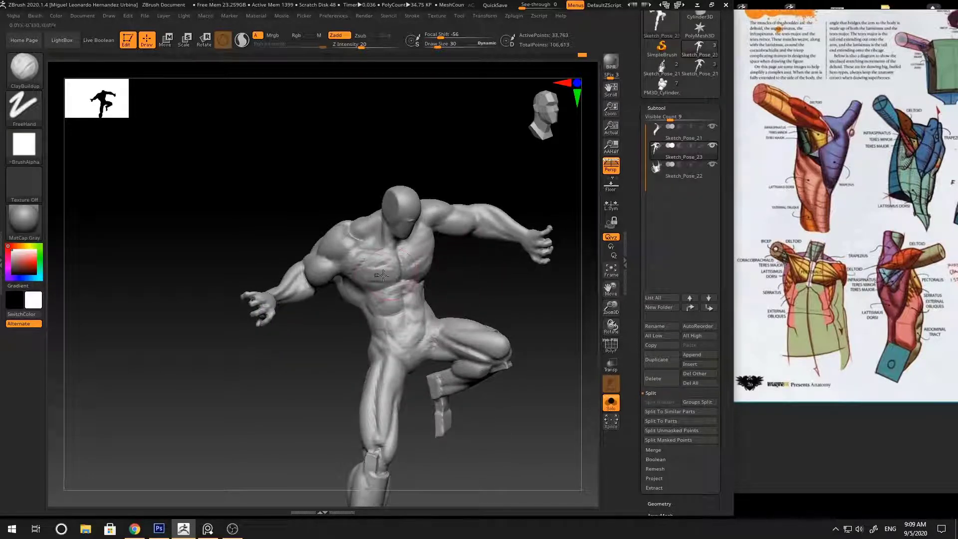
{"action": "mouse_move", "coordinate": [441, 285]}
{"action": "right_mouse_down", "text": "ctrl"}
{"action": "mouse_move", "coordinate": [444, 249]}
{"action": "mouse_move", "coordinate": [464, 259]}
{"action": "mouse_move", "coordinate": [504, 235]}
{"action": "mouse_move", "coordinate": [477, 242]}
{"action": "mouse_move", "coordinate": [463, 345]}
{"action": "right_mouse_up", "text": "ctrl"}
Step: Sculpt the diagonal fibre bundles of the figure's right pectoral with ClayBuildup at draw size 17
{"action": "key", "text": "b"}
{"action": "key", "text": "s"}
{"action": "key", "text": "t"}
{"action": "key", "text": "b"}
{"action": "key", "text": "c"}
{"action": "key", "text": "b"}
{"action": "key", "text": "space"}
{"action": "left_click_drag", "start_coordinate": [375, 263], "coordinate": [379, 263]}
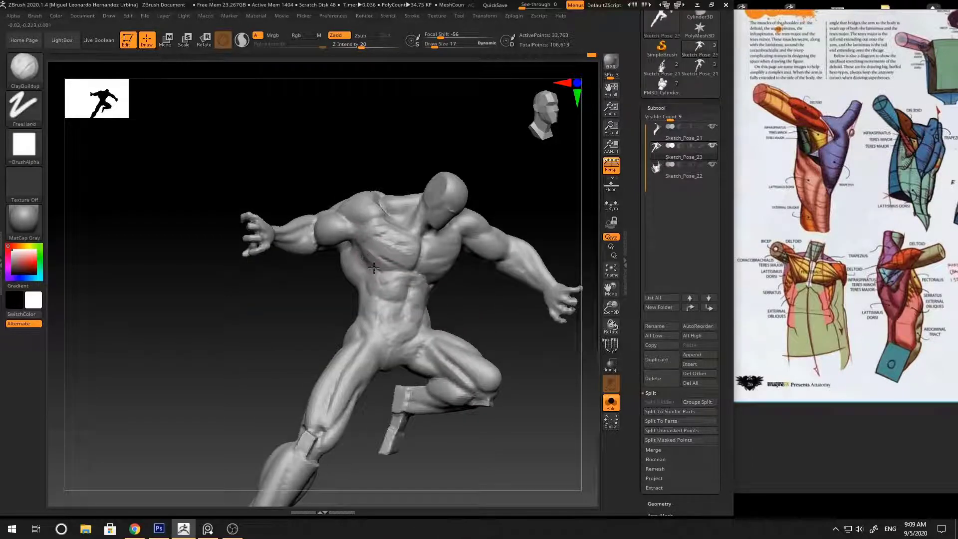
{"action": "mouse_move", "coordinate": [374, 269]}
{"action": "right_mouse_down"}
{"action": "mouse_move", "coordinate": [468, 285]}
{"action": "mouse_move", "coordinate": [359, 249]}
{"action": "right_mouse_up"}
{"action": "mouse_move", "coordinate": [409, 267]}
{"action": "right_mouse_down"}
{"action": "mouse_move", "coordinate": [541, 300]}
{"action": "mouse_move", "coordinate": [524, 248]}
{"action": "mouse_move", "coordinate": [541, 270]}
{"action": "mouse_move", "coordinate": [418, 305]}
{"action": "mouse_move", "coordinate": [438, 240]}
{"action": "right_mouse_up"}
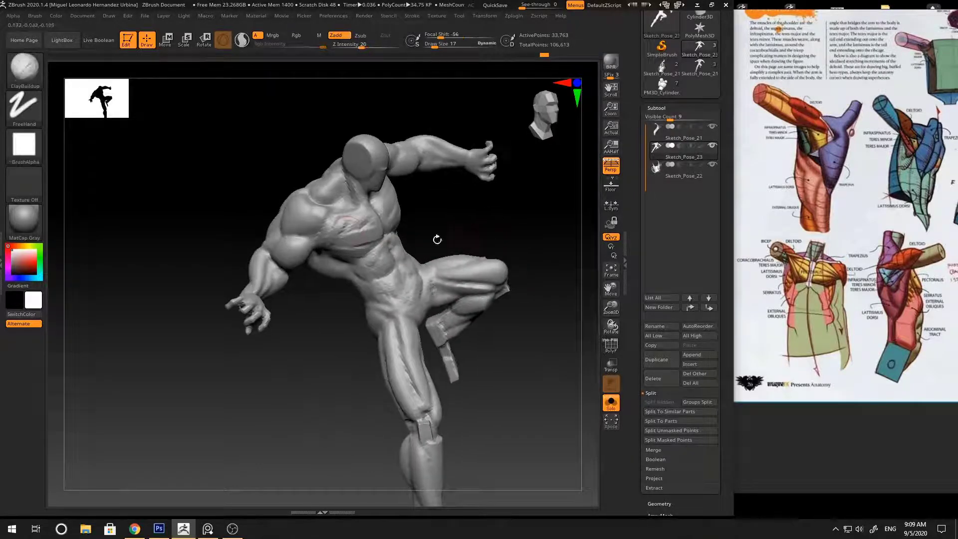
{"action": "right_click_drag", "start_coordinate": [347, 239], "coordinate": [335, 215]}
Step: Undo the last chest stroke and reshape the pectorals and shoulder with the Move brush at draw size 45
{"action": "key", "text": "b"}
{"action": "key", "text": "m"}
{"action": "key", "text": "v"}
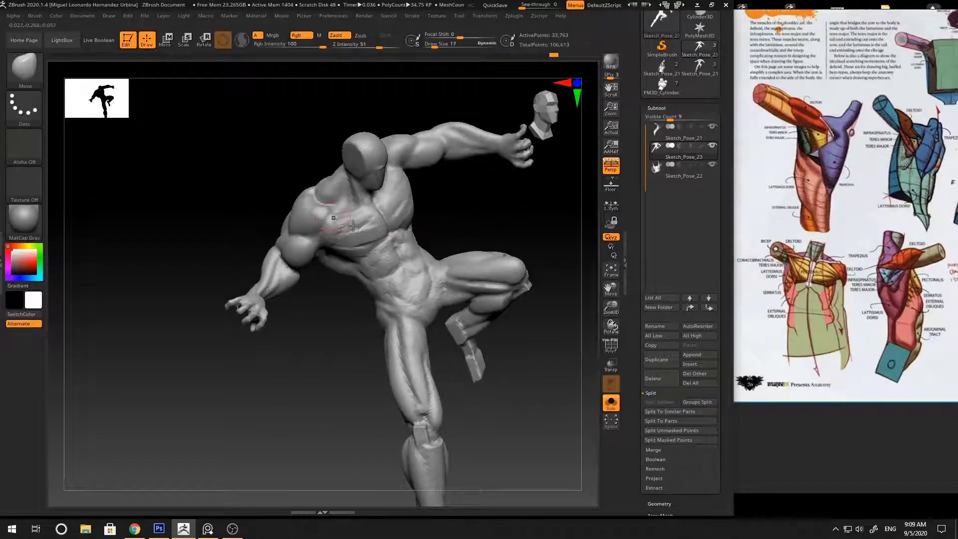
{"action": "key", "text": "ctrl+z"}
{"action": "right_click_drag", "start_coordinate": [437, 214], "coordinate": [418, 216]}
{"action": "mouse_move", "coordinate": [344, 212]}
{"action": "right_mouse_down"}
{"action": "mouse_move", "coordinate": [492, 231]}
{"action": "mouse_move", "coordinate": [513, 156]}
{"action": "mouse_move", "coordinate": [434, 202]}
{"action": "right_mouse_up"}
{"action": "key", "text": "space"}
{"action": "left_click_drag", "start_coordinate": [408, 228], "coordinate": [426, 173]}
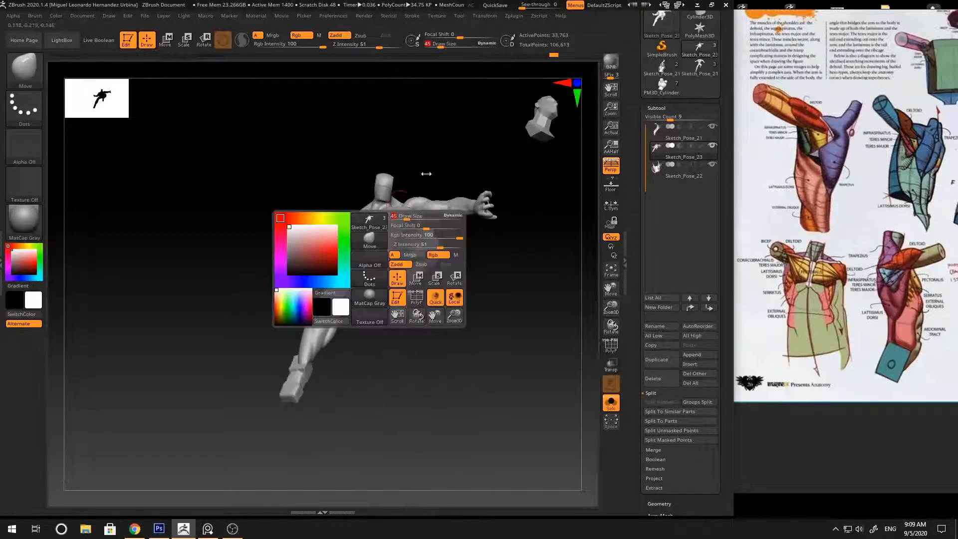
{"action": "mouse_move", "coordinate": [426, 174]}
{"action": "right_mouse_down"}
{"action": "mouse_move", "coordinate": [503, 193]}
{"action": "mouse_move", "coordinate": [494, 182]}
{"action": "right_mouse_up"}
{"action": "mouse_move", "coordinate": [406, 216]}
{"action": "right_mouse_down"}
{"action": "mouse_move", "coordinate": [524, 148]}
{"action": "mouse_move", "coordinate": [349, 225]}
{"action": "right_mouse_up"}
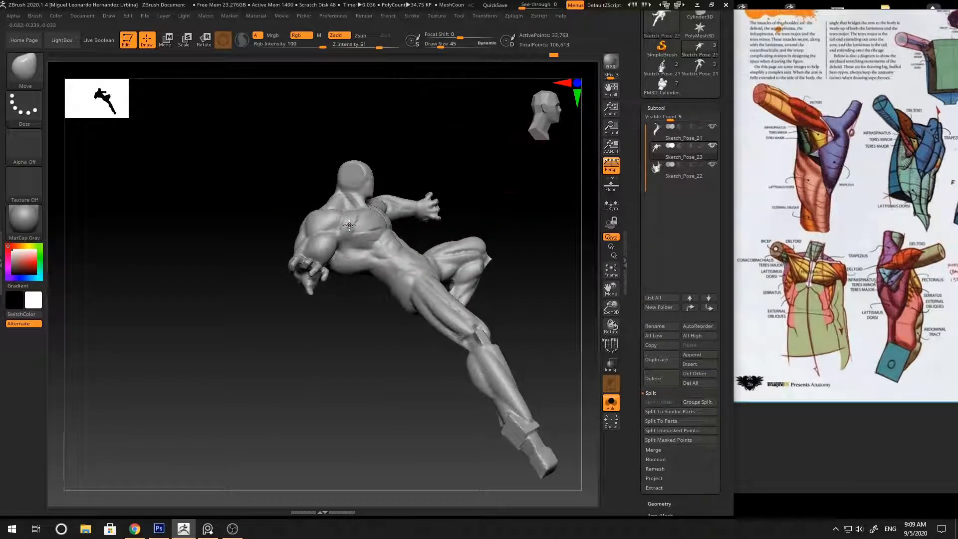
Step: Build up the muscle volume of the figure's right pectoral with ClayBuildup at draw size 19
{"action": "mouse_move", "coordinate": [454, 184]}
{"action": "right_mouse_down"}
{"action": "mouse_move", "coordinate": [541, 181]}
{"action": "mouse_move", "coordinate": [529, 200]}
{"action": "right_mouse_up"}
{"action": "key", "text": "b"}
{"action": "key", "text": "c"}
{"action": "key", "text": "b"}
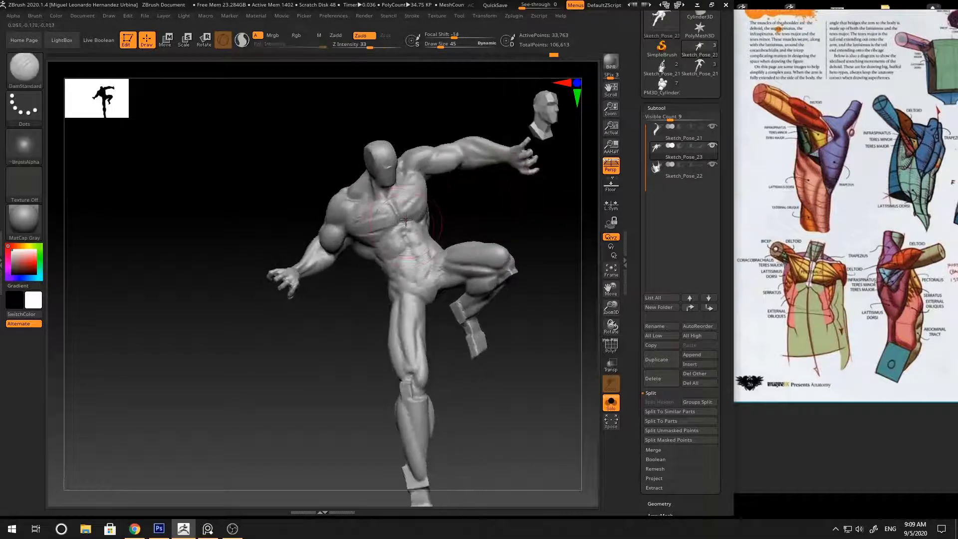
{"action": "key", "text": "space"}
{"action": "left_click_drag", "start_coordinate": [388, 227], "coordinate": [390, 226]}
{"action": "right_click_drag", "start_coordinate": [479, 249], "coordinate": [439, 239], "text": "ctrl"}
{"action": "right_click_drag", "start_coordinate": [379, 257], "coordinate": [467, 168]}
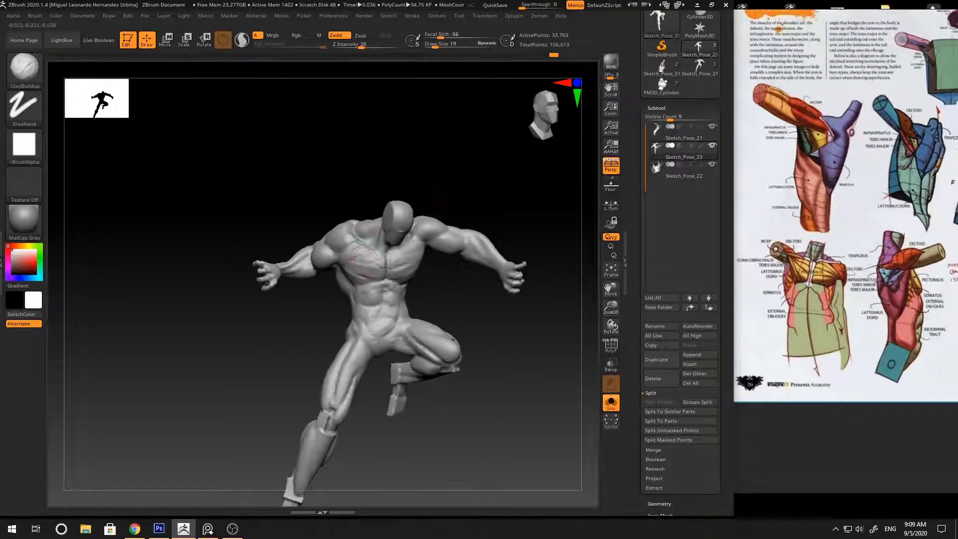
{"action": "right_click_drag", "start_coordinate": [386, 267], "coordinate": [346, 257]}
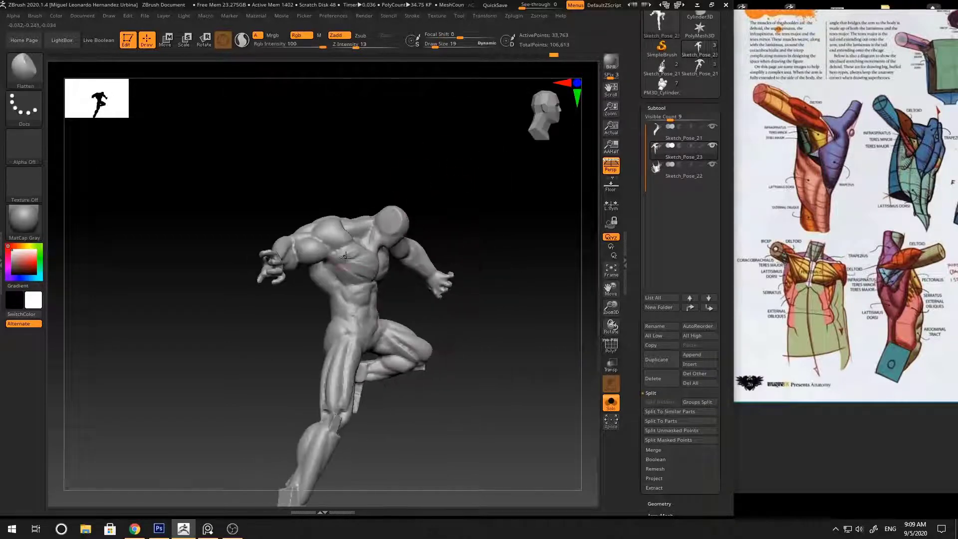
Step: Flatten the right pectoral's surface and add further chest volume with ClayBuildup at draw size 19
{"action": "mouse_move", "coordinate": [440, 224]}
{"action": "right_mouse_down"}
{"action": "mouse_move", "coordinate": [515, 315]}
{"action": "mouse_move", "coordinate": [528, 233]}
{"action": "mouse_move", "coordinate": [479, 276]}
{"action": "mouse_move", "coordinate": [341, 267]}
{"action": "right_mouse_up"}
{"action": "key", "text": "b"}
{"action": "key", "text": "c"}
{"action": "key", "text": "b"}
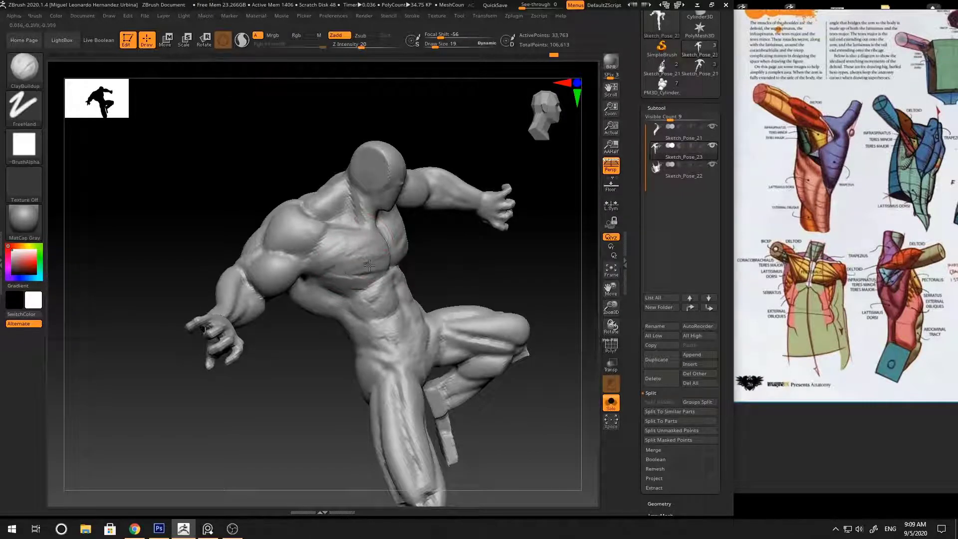
{"action": "mouse_move", "coordinate": [369, 265]}
{"action": "right_mouse_down"}
{"action": "mouse_move", "coordinate": [386, 243]}
{"action": "mouse_move", "coordinate": [532, 221]}
{"action": "mouse_move", "coordinate": [504, 205]}
{"action": "mouse_move", "coordinate": [498, 187]}
{"action": "mouse_move", "coordinate": [514, 192]}
{"action": "right_mouse_up"}
{"action": "mouse_move", "coordinate": [514, 192]}
{"action": "right_mouse_down", "text": "ctrl"}
{"action": "mouse_move", "coordinate": [375, 246]}
{"action": "mouse_move", "coordinate": [509, 217]}
{"action": "right_mouse_up", "text": "ctrl"}
{"action": "mouse_move", "coordinate": [509, 218]}
{"action": "right_mouse_down"}
{"action": "mouse_move", "coordinate": [497, 203]}
{"action": "mouse_move", "coordinate": [507, 178]}
{"action": "mouse_move", "coordinate": [494, 189]}
{"action": "right_mouse_up"}
{"action": "mouse_move", "coordinate": [414, 241]}
{"action": "right_mouse_down", "text": "ctrl"}
{"action": "mouse_move", "coordinate": [423, 256]}
{"action": "mouse_move", "coordinate": [497, 222]}
{"action": "mouse_move", "coordinate": [504, 250]}
{"action": "mouse_move", "coordinate": [509, 221]}
{"action": "mouse_move", "coordinate": [466, 260]}
{"action": "mouse_move", "coordinate": [511, 224]}
{"action": "mouse_move", "coordinate": [477, 278]}
{"action": "mouse_move", "coordinate": [437, 270]}
{"action": "mouse_move", "coordinate": [483, 195]}
{"action": "mouse_move", "coordinate": [524, 250]}
{"action": "mouse_move", "coordinate": [469, 222]}
{"action": "mouse_move", "coordinate": [429, 250]}
{"action": "mouse_move", "coordinate": [484, 193]}
{"action": "mouse_move", "coordinate": [405, 269]}
{"action": "mouse_move", "coordinate": [464, 192]}
{"action": "mouse_move", "coordinate": [434, 226]}
{"action": "right_mouse_up", "text": "ctrl"}
Step: Add soft volume to the chest forms with the Standard brush
{"action": "key", "text": "b"}
{"action": "key", "text": "s"}
{"action": "key", "text": "t"}
{"action": "right_click", "coordinate": [499, 229]}
{"action": "right_click", "coordinate": [458, 290]}
Step: Reshape the chest and shoulder contours with the Move brush at draw size 28
{"action": "key", "text": "b"}
{"action": "key", "text": "m"}
{"action": "key", "text": "v"}
{"action": "right_click", "coordinate": [469, 222]}
{"action": "key", "text": "bracketright"}
{"action": "key", "text": "bracketright"}
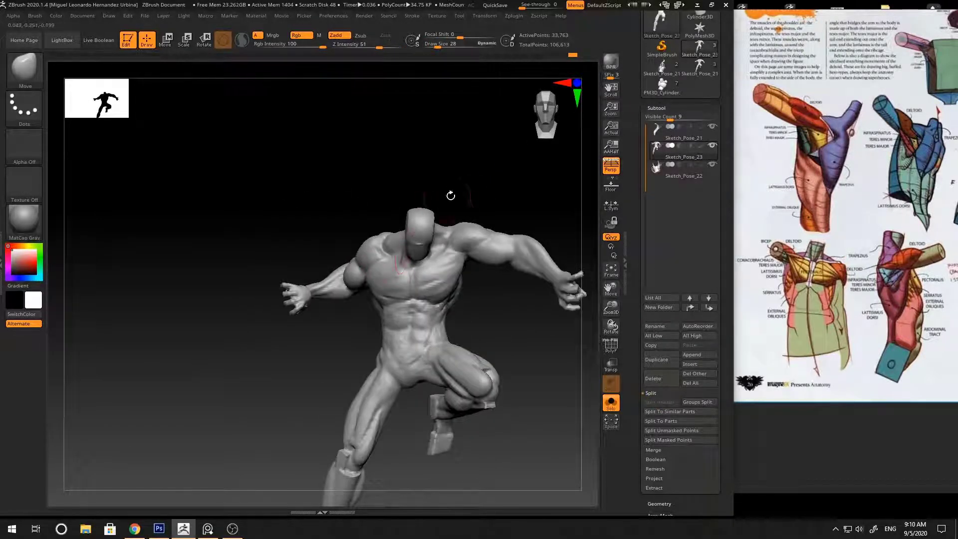
Step: Adjust the upper chest and base of the neck with the Move brush at draw size 21
{"action": "left_click_drag", "start_coordinate": [451, 196], "coordinate": [499, 199]}
{"action": "key", "text": "space"}
{"action": "left_click_drag", "start_coordinate": [397, 270], "coordinate": [391, 270]}
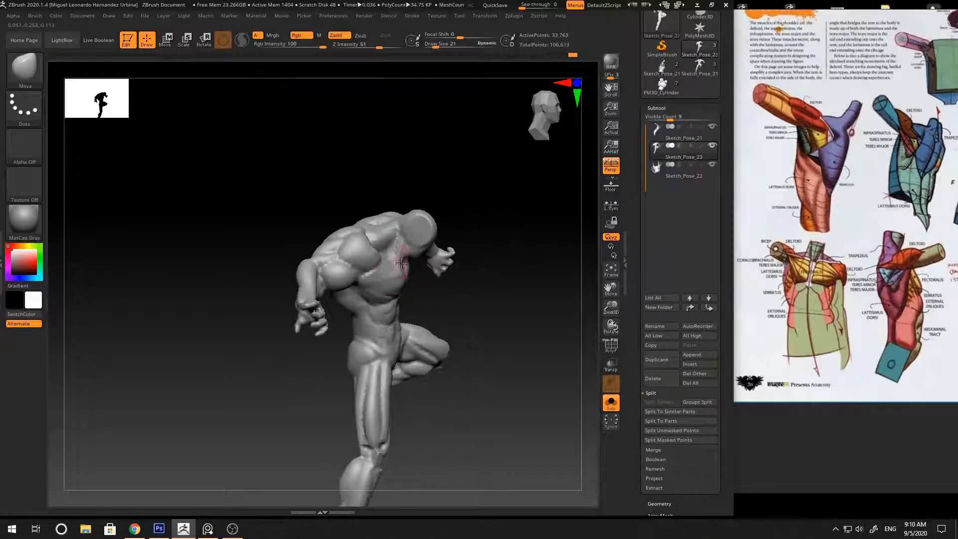
{"action": "mouse_move", "coordinate": [396, 256]}
{"action": "right_mouse_down"}
{"action": "mouse_move", "coordinate": [454, 215]}
{"action": "mouse_move", "coordinate": [456, 165]}
{"action": "right_mouse_up"}
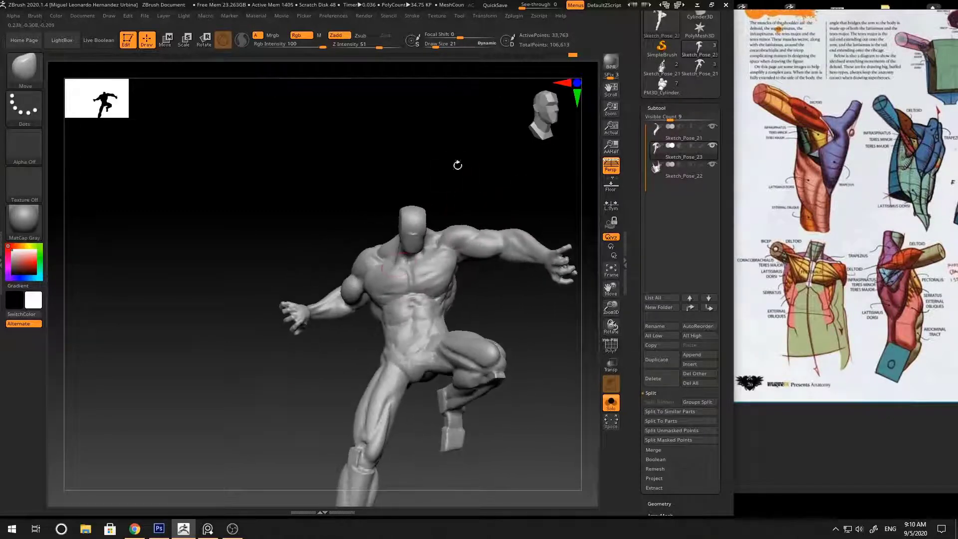
Step: Refine the side of the neck and the jaw with the Move brush at draw size 15
{"action": "key", "text": "space"}
{"action": "left_click_drag", "start_coordinate": [405, 252], "coordinate": [400, 252]}
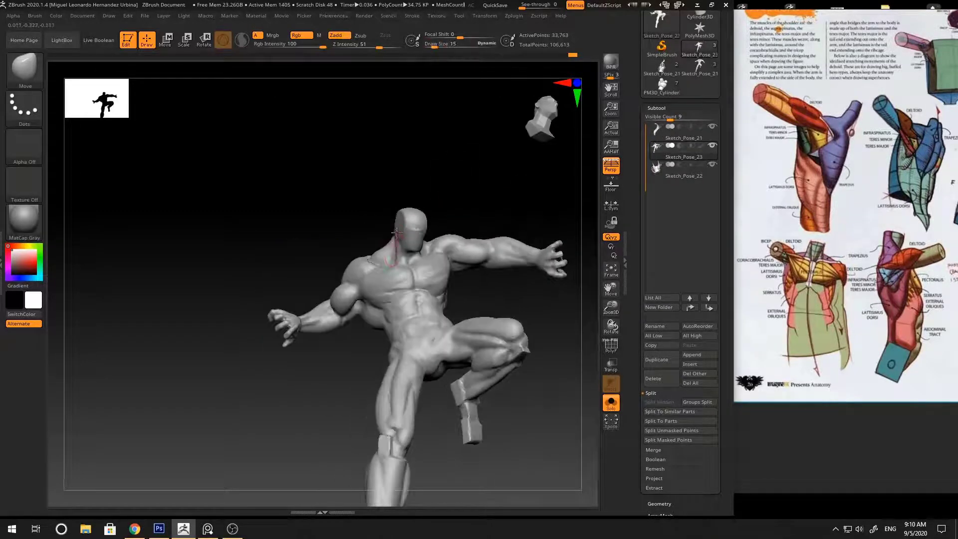
{"action": "mouse_move", "coordinate": [400, 247]}
{"action": "right_mouse_down"}
{"action": "mouse_move", "coordinate": [431, 241]}
{"action": "mouse_move", "coordinate": [409, 237]}
{"action": "right_mouse_up"}
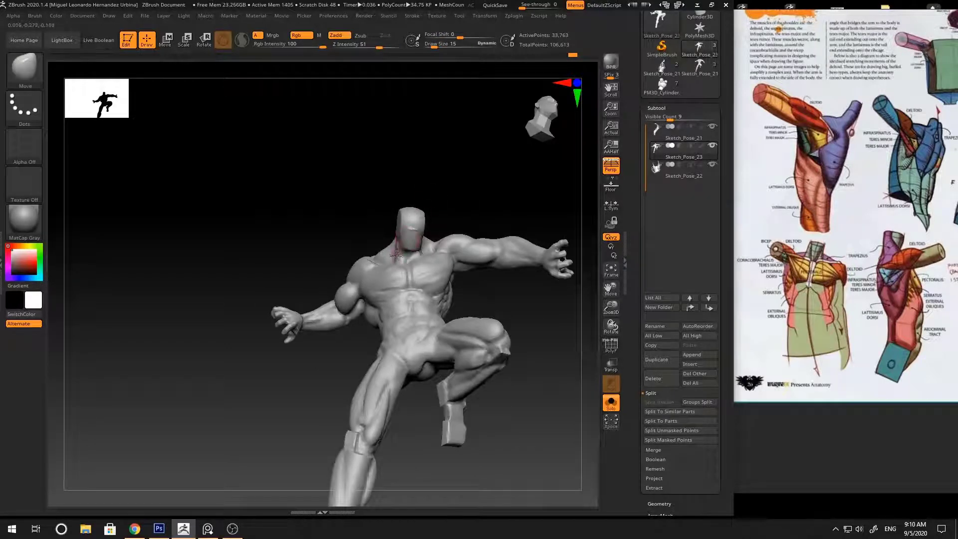
{"action": "mouse_move", "coordinate": [440, 205]}
{"action": "right_mouse_down"}
{"action": "mouse_move", "coordinate": [400, 248]}
{"action": "mouse_move", "coordinate": [513, 188]}
{"action": "mouse_move", "coordinate": [416, 247]}
{"action": "right_mouse_up"}
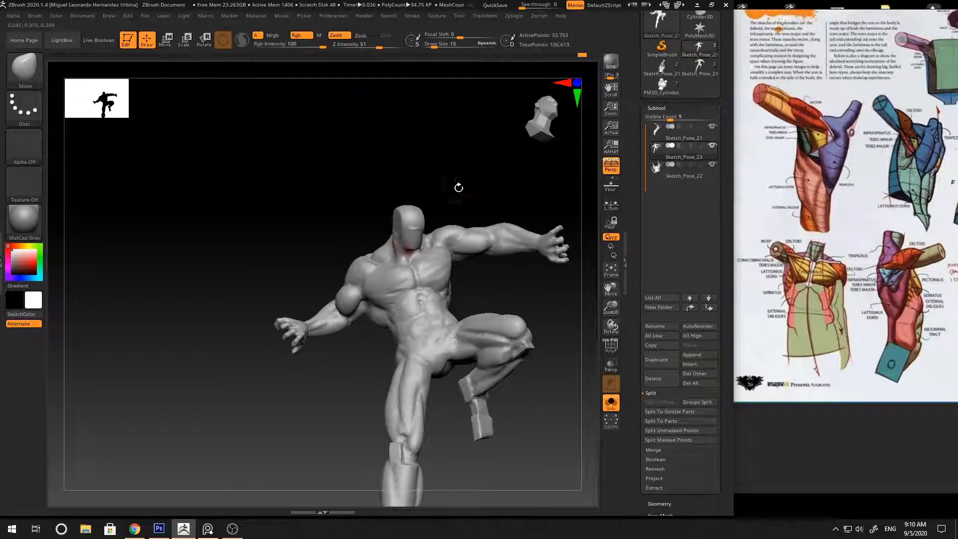
{"action": "right_click_drag", "start_coordinate": [459, 188], "coordinate": [384, 247]}
{"action": "mouse_move", "coordinate": [455, 199]}
{"action": "right_mouse_down"}
{"action": "mouse_move", "coordinate": [472, 203]}
{"action": "mouse_move", "coordinate": [417, 221]}
{"action": "mouse_move", "coordinate": [429, 227]}
{"action": "right_mouse_up"}
Step: Reshape the head, jaw and neck from several angles with the Move brush at draw size 23
{"action": "key", "text": "b"}
{"action": "key", "text": "c"}
{"action": "key", "text": "b"}
{"action": "key", "text": "b"}
{"action": "key", "text": "m"}
{"action": "key", "text": "v"}
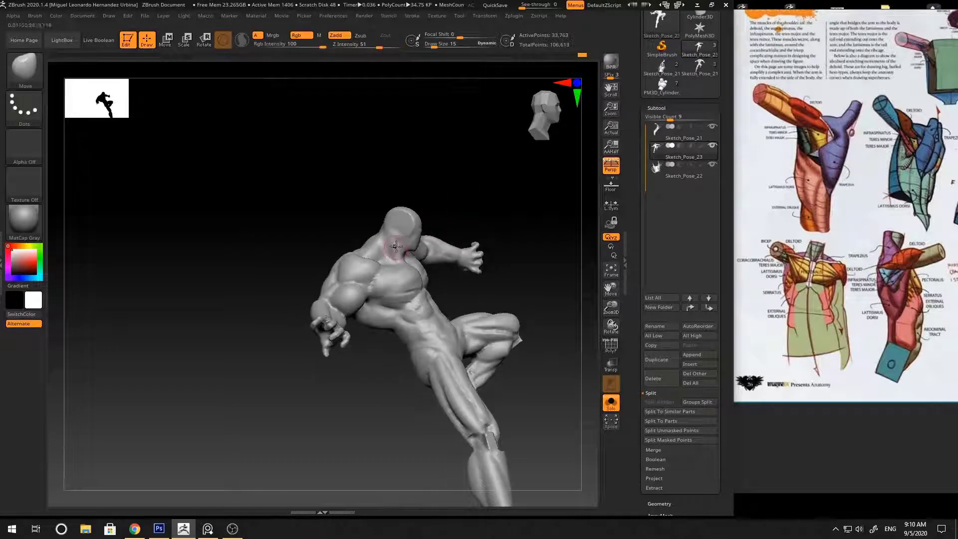
{"action": "key", "text": "space"}
{"action": "left_click_drag", "start_coordinate": [396, 246], "coordinate": [399, 246]}
{"action": "mouse_move", "coordinate": [466, 198]}
{"action": "left_mouse_down"}
{"action": "mouse_move", "coordinate": [463, 186]}
{"action": "mouse_move", "coordinate": [422, 212]}
{"action": "mouse_move", "coordinate": [408, 240]}
{"action": "mouse_move", "coordinate": [428, 199]}
{"action": "mouse_move", "coordinate": [415, 211]}
{"action": "left_mouse_up"}
{"action": "key", "text": "space"}
{"action": "key", "text": "space"}
{"action": "mouse_move", "coordinate": [447, 202]}
{"action": "left_mouse_down"}
{"action": "mouse_move", "coordinate": [445, 172]}
{"action": "mouse_move", "coordinate": [428, 169]}
{"action": "left_mouse_up"}
{"action": "mouse_move", "coordinate": [429, 205]}
{"action": "left_mouse_down"}
{"action": "mouse_move", "coordinate": [410, 217]}
{"action": "mouse_move", "coordinate": [484, 205]}
{"action": "mouse_move", "coordinate": [471, 180]}
{"action": "mouse_move", "coordinate": [453, 172]}
{"action": "left_mouse_up"}
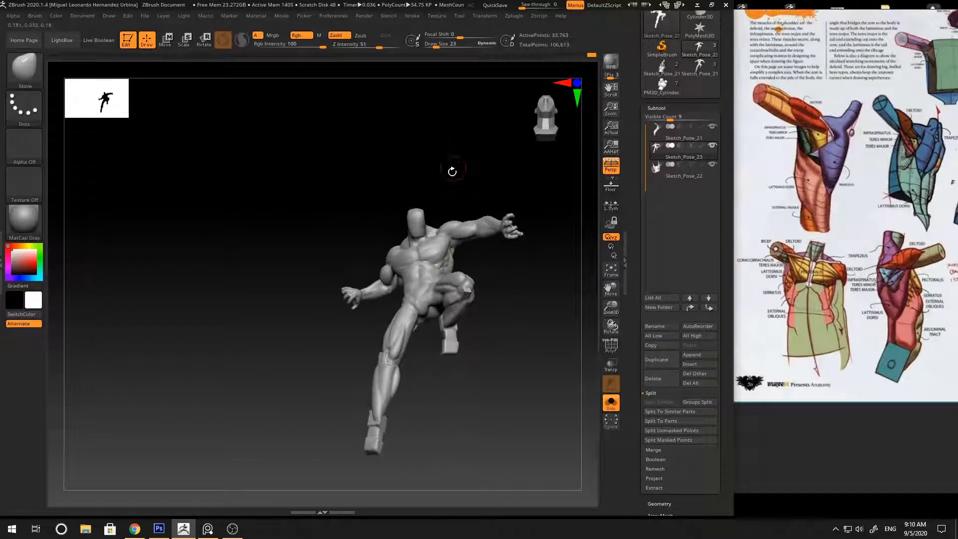
Step: Flatten the planes around the jaw and chin with the Flatten brush at draw size 12
{"action": "right_click_drag", "start_coordinate": [452, 171], "coordinate": [435, 236], "text": "ctrl"}
{"action": "key", "text": "b"}
{"action": "key", "text": "f"}
{"action": "key", "text": "l"}
{"action": "key", "text": "space"}
{"action": "left_click_drag", "start_coordinate": [446, 249], "coordinate": [437, 249]}
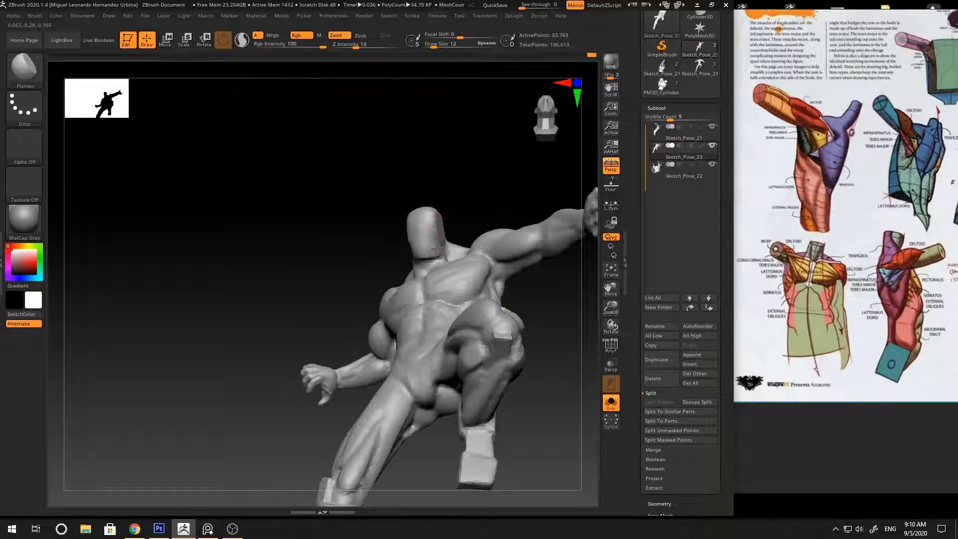
{"action": "mouse_move", "coordinate": [431, 255]}
{"action": "right_mouse_down"}
{"action": "mouse_move", "coordinate": [492, 203]}
{"action": "mouse_move", "coordinate": [446, 244]}
{"action": "right_mouse_up"}
Step: Define the border between jaw and neck with DamStandard at draw size 12 and adjust its shape with the Move brush
{"action": "key", "text": "b"}
{"action": "key", "text": "d"}
{"action": "key", "text": "s"}
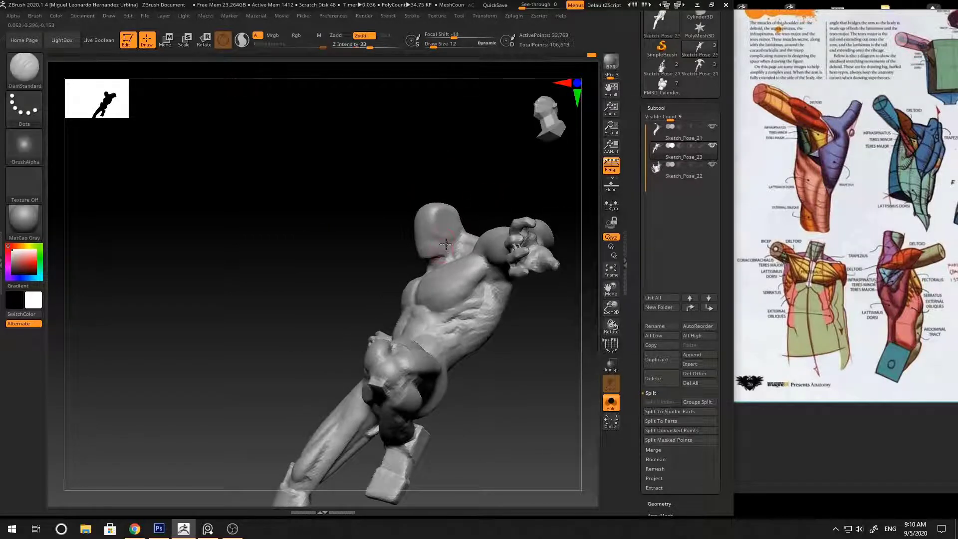
{"action": "key", "text": "b"}
{"action": "key", "text": "m"}
{"action": "key", "text": "v"}
{"action": "mouse_move", "coordinate": [485, 200]}
{"action": "right_mouse_down"}
{"action": "mouse_move", "coordinate": [427, 245]}
{"action": "mouse_move", "coordinate": [444, 204]}
{"action": "mouse_move", "coordinate": [432, 192]}
{"action": "mouse_move", "coordinate": [458, 184]}
{"action": "mouse_move", "coordinate": [397, 218]}
{"action": "mouse_move", "coordinate": [382, 206]}
{"action": "mouse_move", "coordinate": [407, 195]}
{"action": "mouse_move", "coordinate": [386, 228]}
{"action": "mouse_move", "coordinate": [466, 207]}
{"action": "mouse_move", "coordinate": [464, 199]}
{"action": "mouse_move", "coordinate": [464, 210]}
{"action": "mouse_move", "coordinate": [486, 207]}
{"action": "mouse_move", "coordinate": [424, 180]}
{"action": "mouse_move", "coordinate": [382, 215]}
{"action": "mouse_move", "coordinate": [391, 193]}
{"action": "mouse_move", "coordinate": [367, 200]}
{"action": "mouse_move", "coordinate": [366, 214]}
{"action": "mouse_move", "coordinate": [355, 199]}
{"action": "mouse_move", "coordinate": [381, 223]}
{"action": "mouse_move", "coordinate": [430, 184]}
{"action": "mouse_move", "coordinate": [392, 206]}
{"action": "mouse_move", "coordinate": [424, 190]}
{"action": "mouse_move", "coordinate": [380, 201]}
{"action": "mouse_move", "coordinate": [436, 195]}
{"action": "mouse_move", "coordinate": [360, 199]}
{"action": "mouse_move", "coordinate": [365, 205]}
{"action": "right_mouse_up"}
{"action": "key", "text": "shift"}
{"action": "key", "text": "shift"}
{"action": "mouse_move", "coordinate": [426, 214]}
{"action": "right_mouse_down"}
{"action": "mouse_move", "coordinate": [485, 216]}
{"action": "mouse_move", "coordinate": [417, 163]}
{"action": "mouse_move", "coordinate": [431, 159]}
{"action": "mouse_move", "coordinate": [432, 201]}
{"action": "right_mouse_up"}
Step: Flatten the underside of the jaw and the throat with the Flatten brush at draw size 15
{"action": "key", "text": "space"}
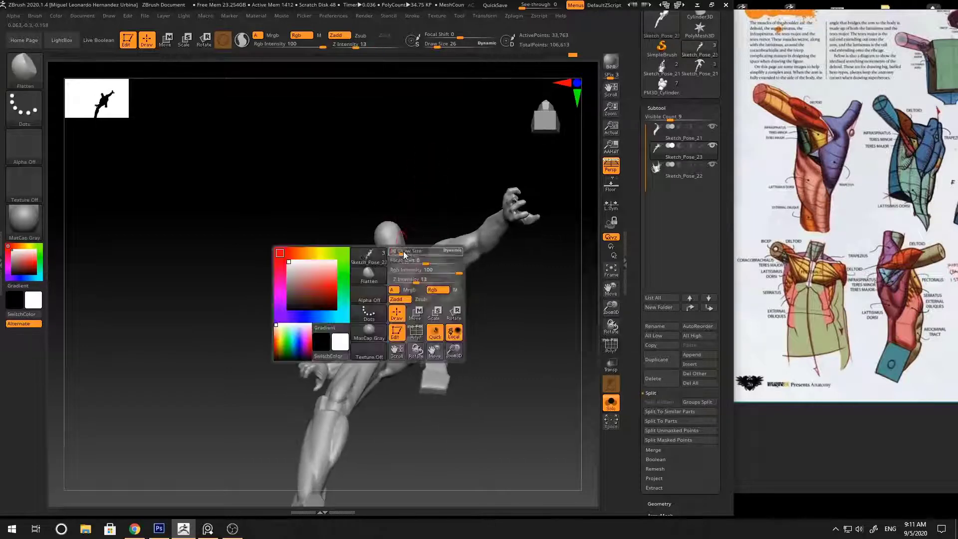
{"action": "left_click_drag", "start_coordinate": [406, 254], "coordinate": [400, 255]}
{"action": "key", "text": "b"}
{"action": "key", "text": "f"}
{"action": "key", "text": "a"}
{"action": "key", "text": "shift"}
{"action": "mouse_move", "coordinate": [400, 234]}
{"action": "right_mouse_down", "text": "ctrl"}
{"action": "mouse_move", "coordinate": [406, 262]}
{"action": "mouse_move", "coordinate": [385, 271]}
{"action": "right_mouse_up", "text": "ctrl"}
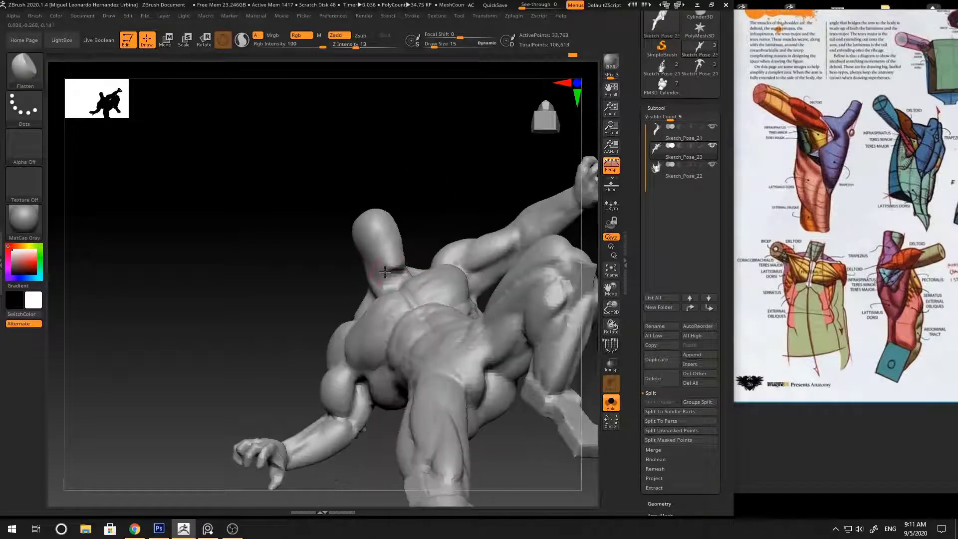
Step: Carve the crease between the jaw and neck with DamStandard at draw size 15
{"action": "key", "text": "b"}
{"action": "key", "text": "d"}
{"action": "key", "text": "s"}
{"action": "mouse_move", "coordinate": [430, 234]}
{"action": "right_mouse_down"}
{"action": "mouse_move", "coordinate": [390, 280]}
{"action": "mouse_move", "coordinate": [397, 199]}
{"action": "mouse_move", "coordinate": [547, 216]}
{"action": "mouse_move", "coordinate": [531, 248]}
{"action": "mouse_move", "coordinate": [509, 194]}
{"action": "mouse_move", "coordinate": [526, 188]}
{"action": "mouse_move", "coordinate": [503, 212]}
{"action": "mouse_move", "coordinate": [511, 213]}
{"action": "right_mouse_up"}
{"action": "mouse_move", "coordinate": [453, 242]}
{"action": "left_mouse_down"}
{"action": "mouse_move", "coordinate": [484, 180]}
{"action": "mouse_move", "coordinate": [487, 209]}
{"action": "left_mouse_up"}
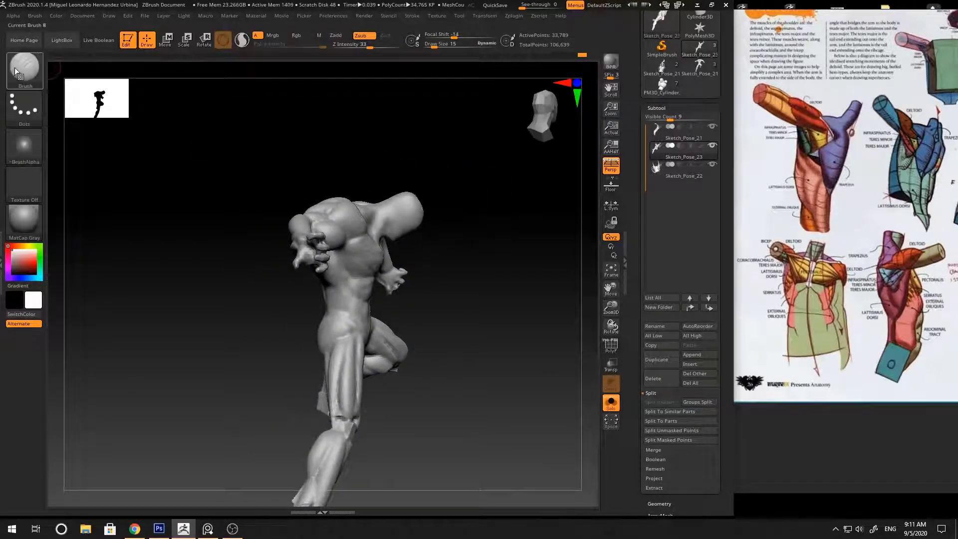
Step: Mask the head with the MaskLasso brush
{"action": "key", "text": "b"}
{"action": "left_click", "coordinate": [314, 173]}
{"action": "left_click", "coordinate": [317, 193]}
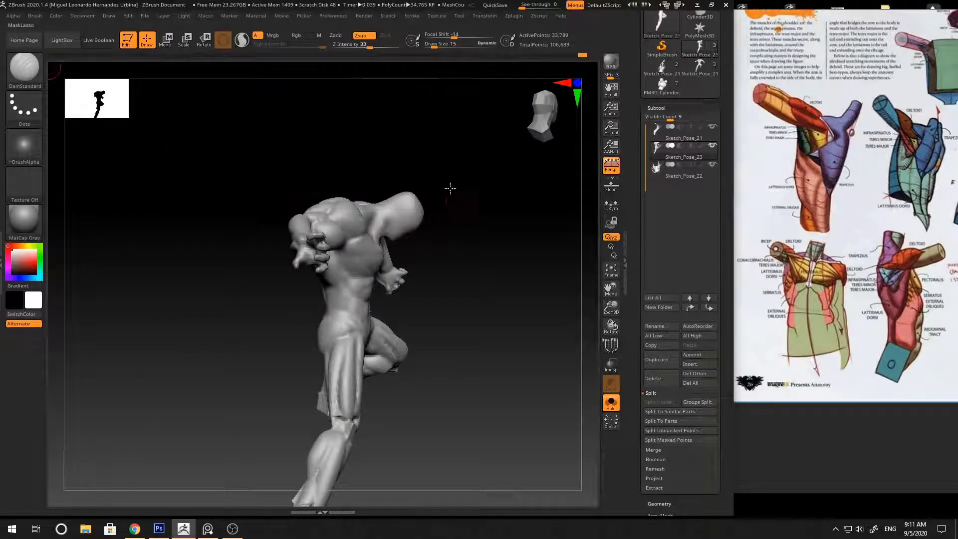
{"action": "mouse_move", "coordinate": [450, 188]}
{"action": "left_mouse_down"}
{"action": "mouse_move", "coordinate": [454, 169]}
{"action": "mouse_move", "coordinate": [399, 157]}
{"action": "left_mouse_up"}
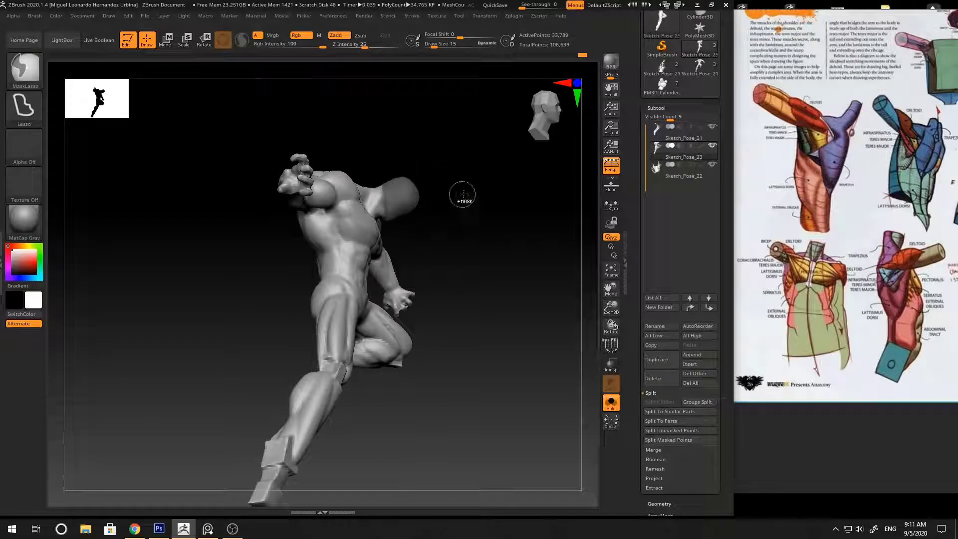
{"action": "mouse_move", "coordinate": [464, 195]}
{"action": "left_mouse_down"}
{"action": "mouse_move", "coordinate": [488, 200]}
{"action": "mouse_move", "coordinate": [484, 185]}
{"action": "left_mouse_up"}
Step: Invert the mask to free the head, place the Move gizmo at its base and adjust the head's placement
{"action": "key", "text": "w"}
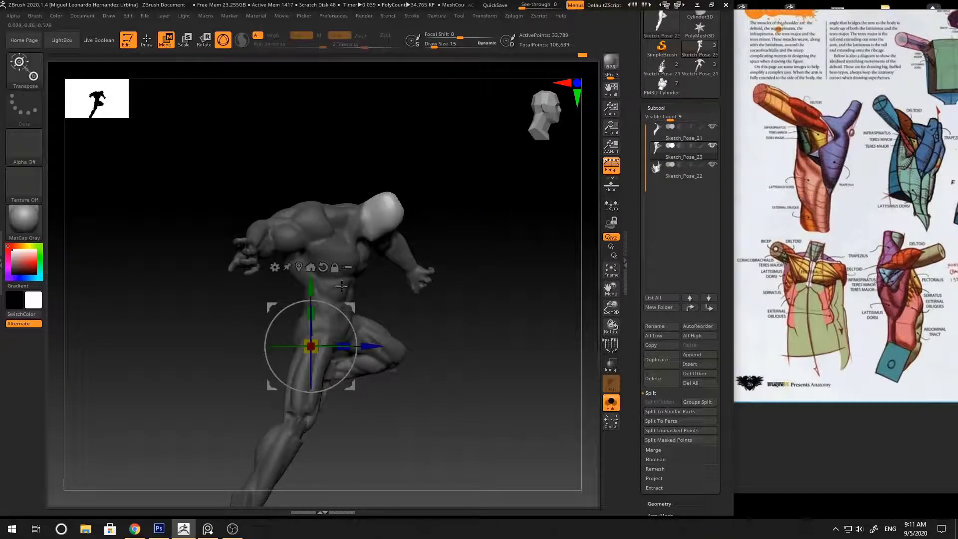
{"action": "left_click", "coordinate": [357, 228]}
{"action": "left_click_drag", "start_coordinate": [401, 198], "coordinate": [466, 164]}
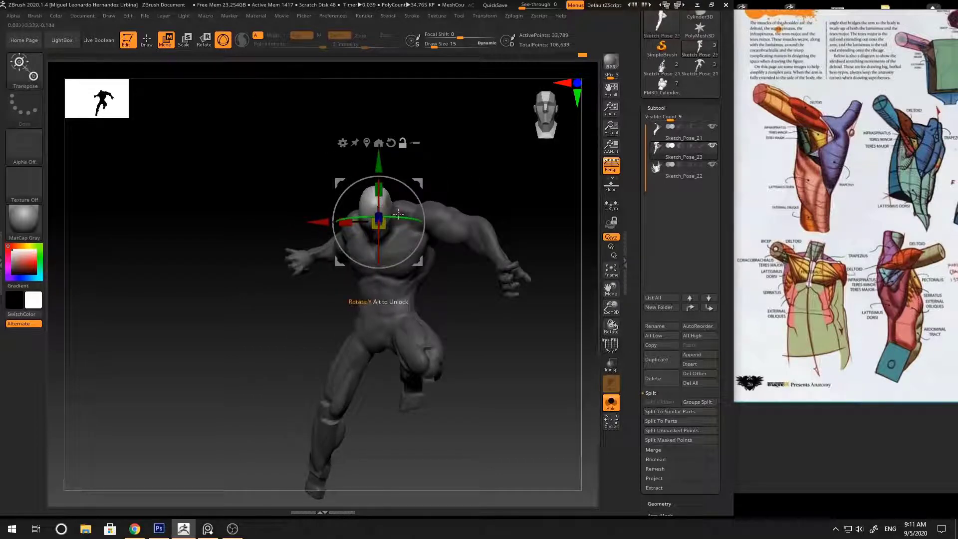
{"action": "key", "text": "alt"}
{"action": "key", "text": "alt"}
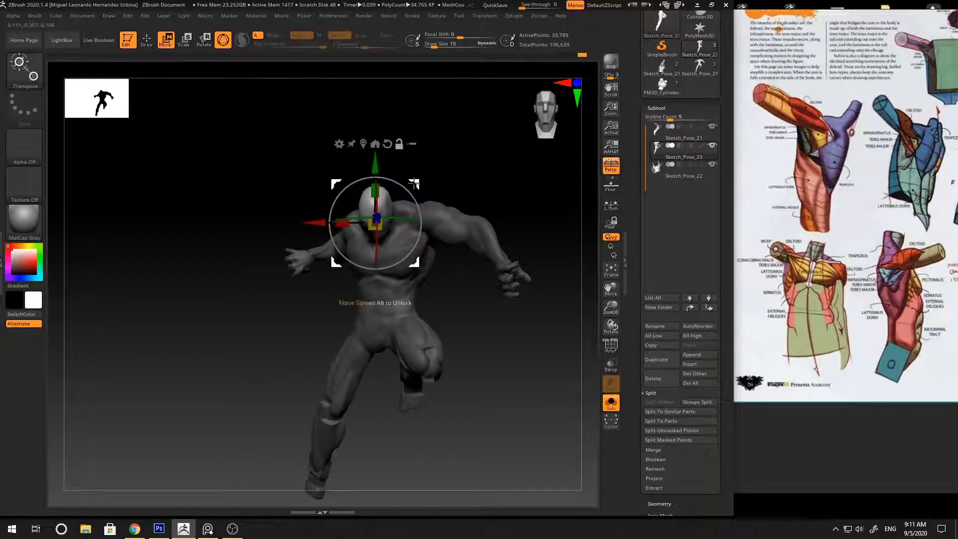
{"action": "left_click_drag", "start_coordinate": [370, 197], "coordinate": [421, 173]}
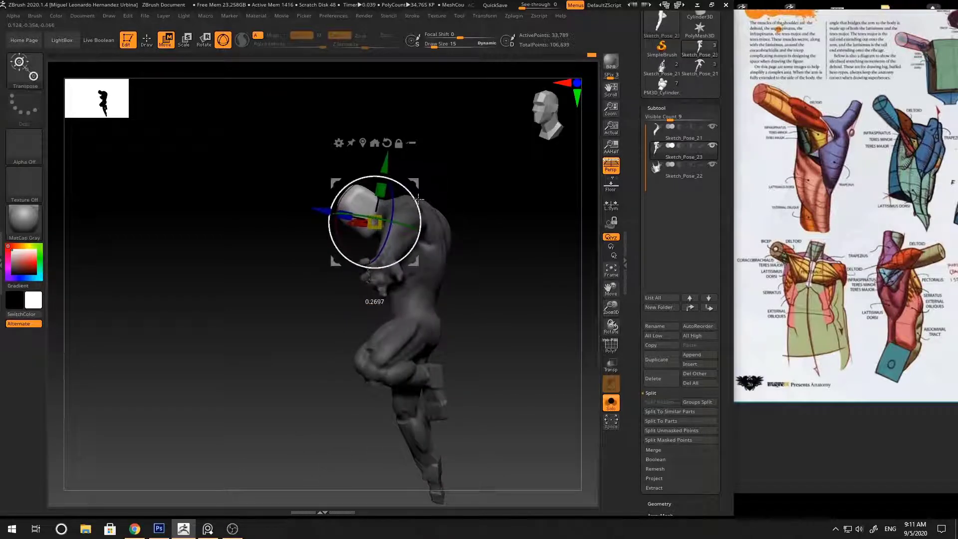
Step: Try to shift the head along the gizmo's Z axis, and invert the mask to protect the head
{"action": "key", "text": "q"}
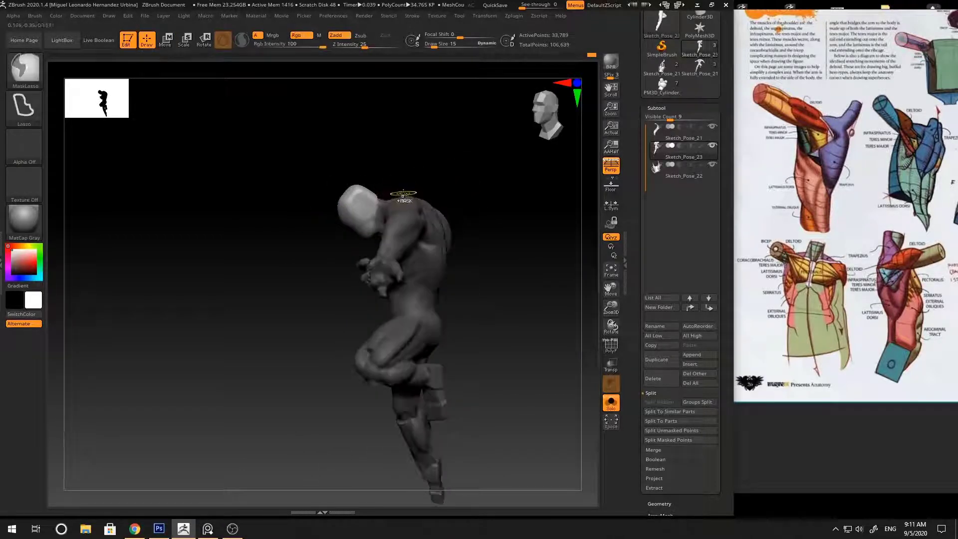
{"action": "key", "text": "w"}
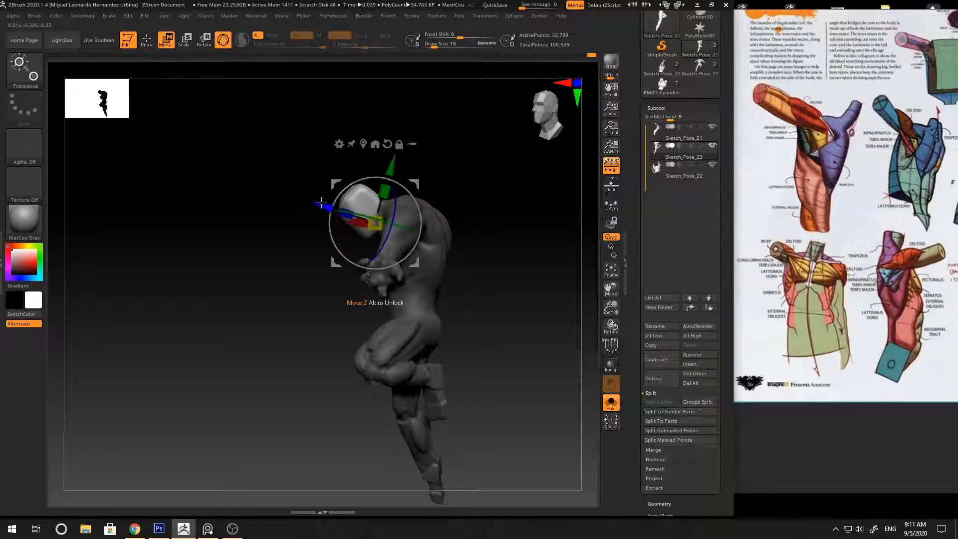
{"action": "left_click_drag", "start_coordinate": [324, 204], "coordinate": [479, 203]}
{"action": "key", "text": "q"}
{"action": "key", "text": "ctrl+z"}
{"action": "left_click", "coordinate": [473, 189], "text": "ctrl"}
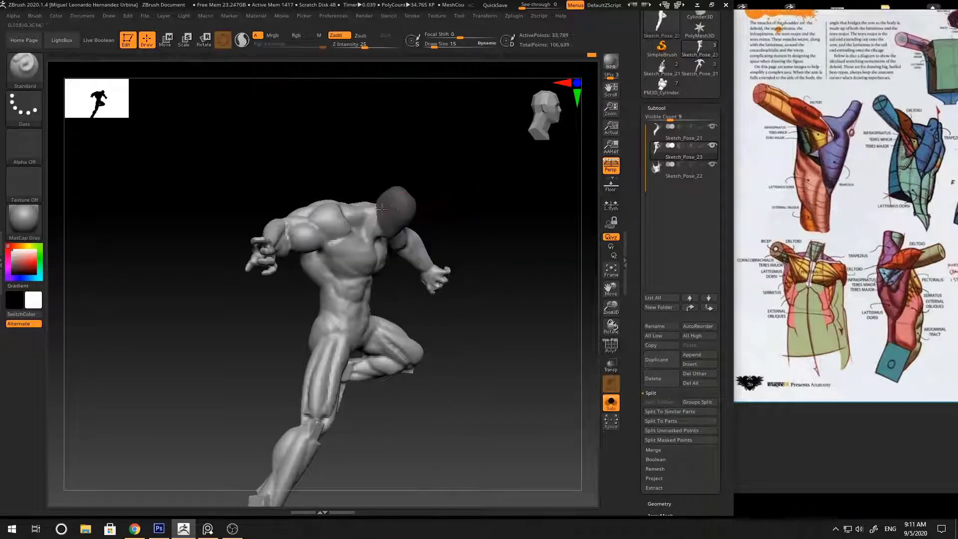
Step: Reshape the neck below the masked head with the Move brush at draw size 39
{"action": "key", "text": "s"}
{"action": "mouse_move", "coordinate": [382, 204]}
{"action": "left_mouse_down"}
{"action": "mouse_move", "coordinate": [374, 204]}
{"action": "mouse_move", "coordinate": [434, 181]}
{"action": "mouse_move", "coordinate": [450, 192]}
{"action": "mouse_move", "coordinate": [466, 160]}
{"action": "mouse_move", "coordinate": [484, 186]}
{"action": "left_mouse_up"}
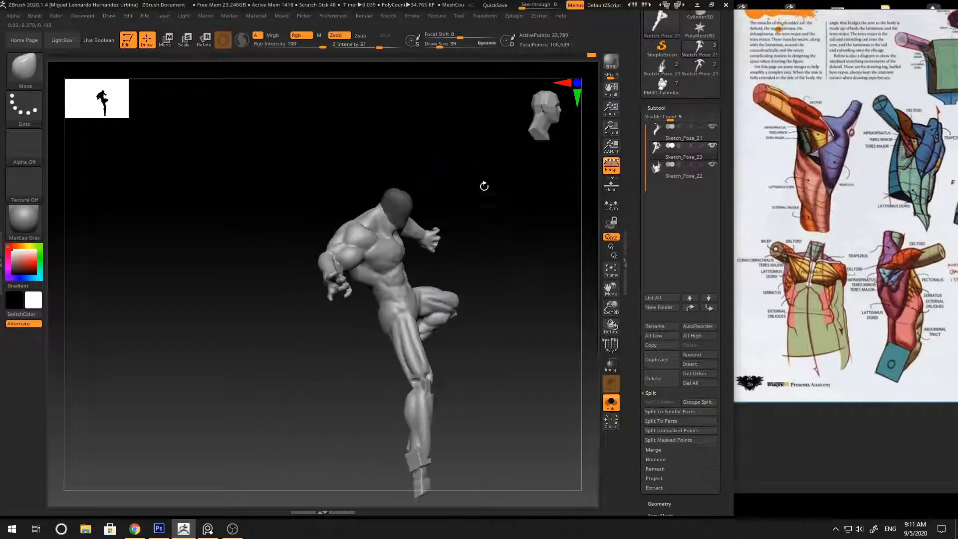
{"action": "key", "text": "s"}
{"action": "left_click_drag", "start_coordinate": [396, 221], "coordinate": [391, 221]}
{"action": "mouse_move", "coordinate": [451, 199]}
{"action": "left_mouse_down"}
{"action": "mouse_move", "coordinate": [462, 166]}
{"action": "mouse_move", "coordinate": [430, 199]}
{"action": "left_mouse_up"}
Step: Carve the neck muscle lines under the masked head with DamStandard at draw size 8
{"action": "key", "text": "b"}
{"action": "key", "text": "d"}
{"action": "key", "text": "s"}
{"action": "key", "text": "space"}
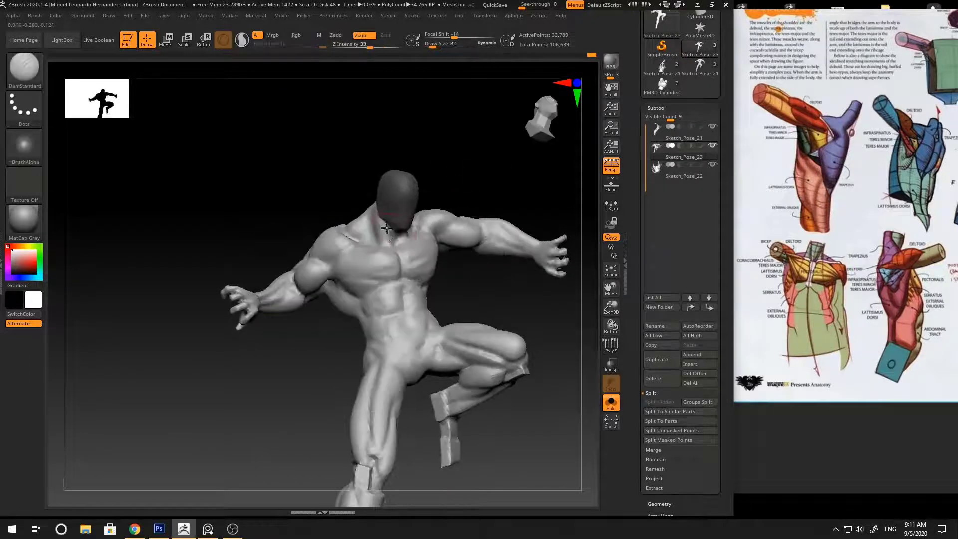
{"action": "left_click_drag", "start_coordinate": [385, 226], "coordinate": [381, 215]}
{"action": "mouse_move", "coordinate": [464, 187]}
{"action": "left_mouse_down"}
{"action": "mouse_move", "coordinate": [446, 173]}
{"action": "mouse_move", "coordinate": [478, 188]}
{"action": "left_mouse_up"}
Step: Refine the neck and throat shape around the masked head with the Move brush at draw size 19
{"action": "key", "text": "space"}
{"action": "key", "text": "b"}
{"action": "key", "text": "m"}
{"action": "key", "text": "v"}
{"action": "key", "text": "space"}
{"action": "left_click_drag", "start_coordinate": [396, 239], "coordinate": [400, 240]}
{"action": "left_click_drag", "start_coordinate": [435, 200], "coordinate": [454, 203]}
{"action": "left_click_drag", "start_coordinate": [412, 229], "coordinate": [407, 227]}
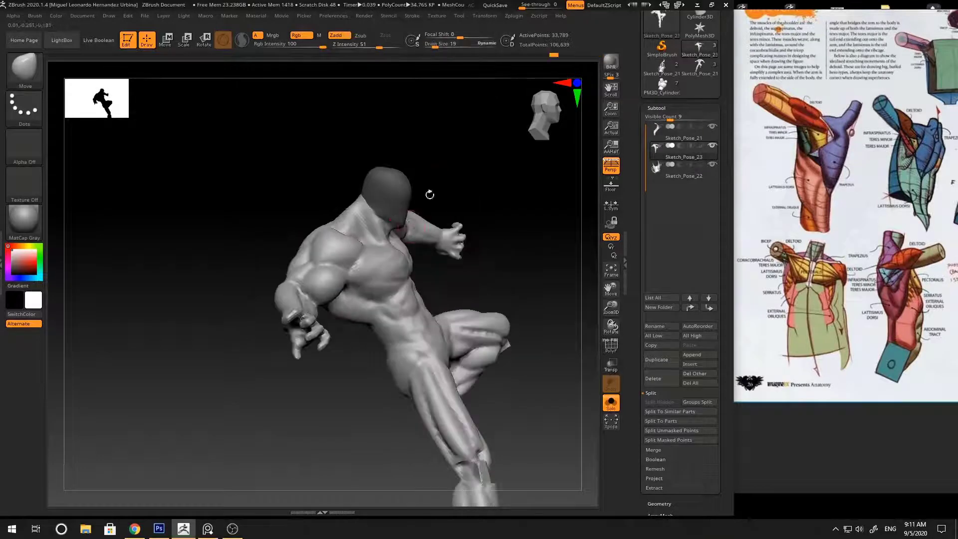
{"action": "mouse_move", "coordinate": [429, 195]}
{"action": "left_mouse_down"}
{"action": "mouse_move", "coordinate": [425, 176]}
{"action": "mouse_move", "coordinate": [443, 199]}
{"action": "left_mouse_up"}
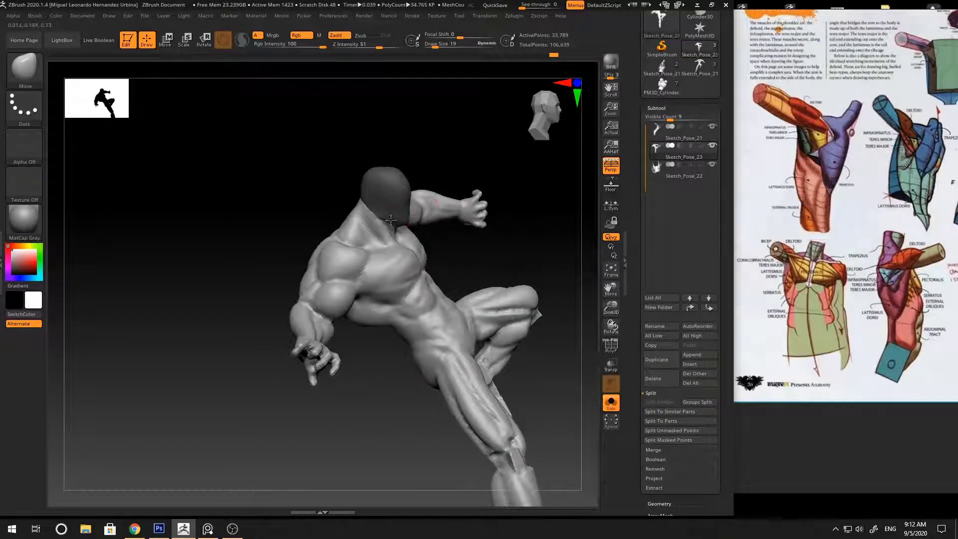
{"action": "right_click_drag", "start_coordinate": [483, 198], "coordinate": [491, 172], "text": "ctrl"}
{"action": "left_click_drag", "start_coordinate": [492, 172], "coordinate": [502, 188]}
{"action": "mouse_move", "coordinate": [462, 229]}
{"action": "left_mouse_down"}
{"action": "mouse_move", "coordinate": [517, 267]}
{"action": "mouse_move", "coordinate": [489, 249]}
{"action": "left_mouse_up"}
Step: Clear the head mask and rework the neck and chest with the Standard and Flatten brushes, the latter at draw size 30
{"action": "key", "text": "b"}
{"action": "key", "text": "s"}
{"action": "key", "text": "t"}
{"action": "key", "text": "space"}
{"action": "mouse_move", "coordinate": [481, 186]}
{"action": "left_mouse_down"}
{"action": "mouse_move", "coordinate": [492, 175]}
{"action": "mouse_move", "coordinate": [485, 188]}
{"action": "left_mouse_up"}
{"action": "key", "text": "space"}
{"action": "left_click_drag", "start_coordinate": [432, 214], "coordinate": [428, 215]}
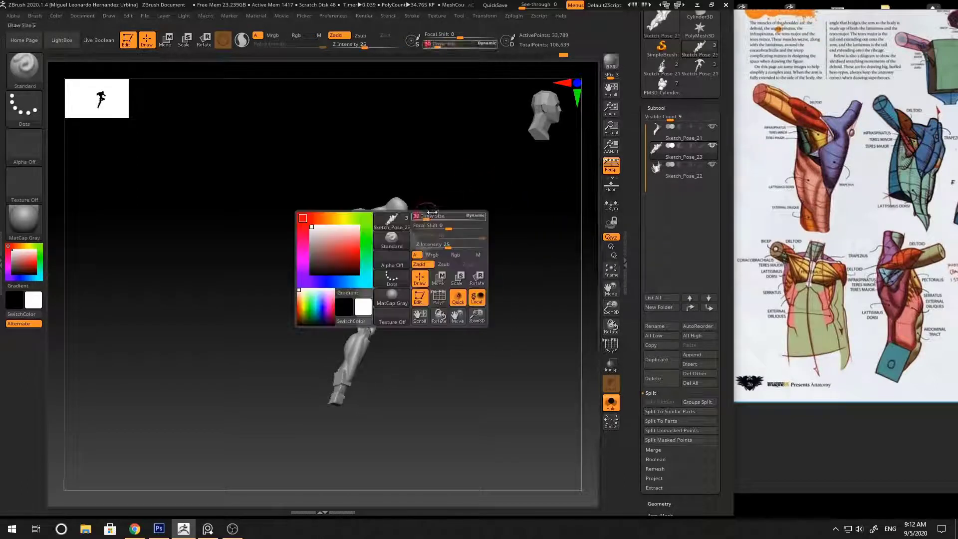
{"action": "mouse_move", "coordinate": [492, 186]}
{"action": "left_mouse_down"}
{"action": "mouse_move", "coordinate": [479, 179]}
{"action": "mouse_move", "coordinate": [492, 190]}
{"action": "mouse_move", "coordinate": [480, 188]}
{"action": "left_mouse_up"}
{"action": "right_click_drag", "start_coordinate": [480, 188], "coordinate": [479, 212], "text": "ctrl"}
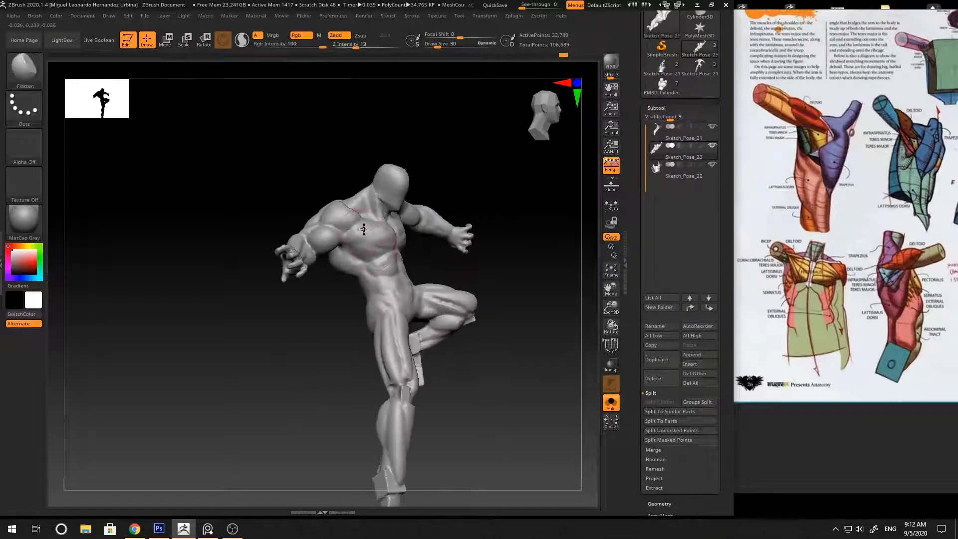
{"action": "left_click_drag", "start_coordinate": [451, 194], "coordinate": [482, 163]}
Step: Carve the muscle separations of the neck and upper chest with a smaller DamStandard brush
{"action": "key", "text": "b"}
{"action": "key", "text": "d"}
{"action": "key", "text": "s"}
{"action": "key", "text": "space"}
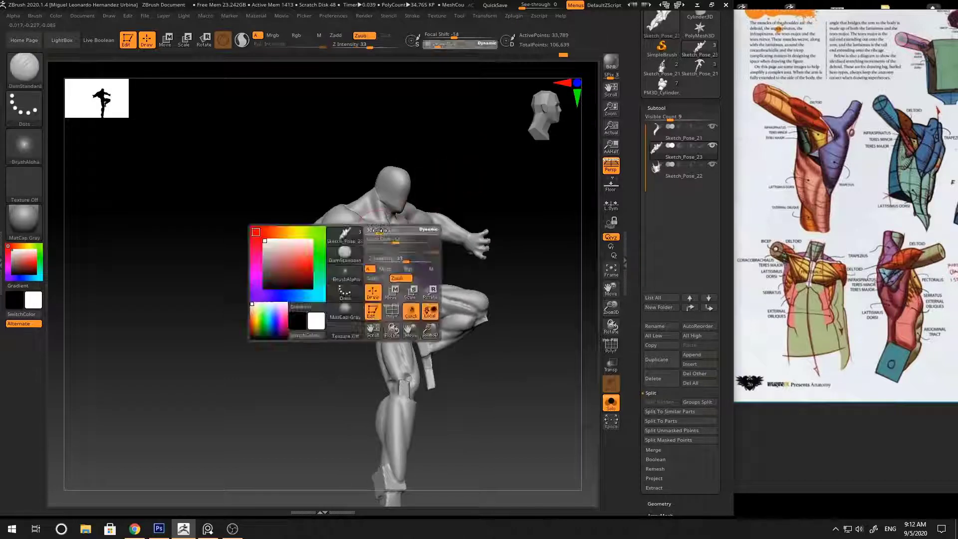
{"action": "left_click_drag", "start_coordinate": [385, 231], "coordinate": [381, 231]}
{"action": "left_click_drag", "start_coordinate": [419, 204], "coordinate": [394, 219]}
Step: Flatten the planes of the right pectoral and shoulder with the Flatten brush at draw size 19
{"action": "key", "text": "b"}
{"action": "key", "text": "f"}
{"action": "key", "text": "l"}
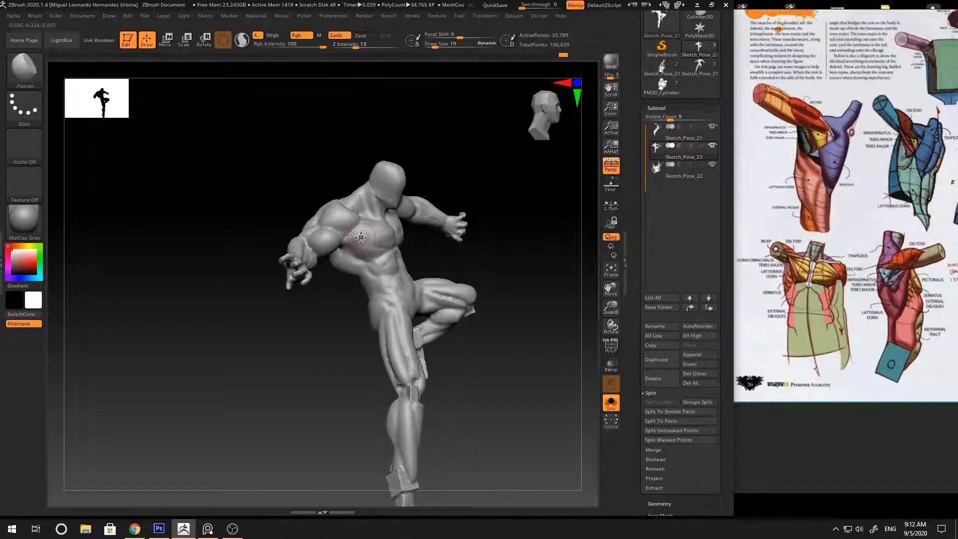
{"action": "mouse_move", "coordinate": [299, 231]}
{"action": "left_mouse_down"}
{"action": "mouse_move", "coordinate": [469, 175]}
{"action": "mouse_move", "coordinate": [519, 198]}
{"action": "mouse_move", "coordinate": [366, 289]}
{"action": "left_mouse_up"}
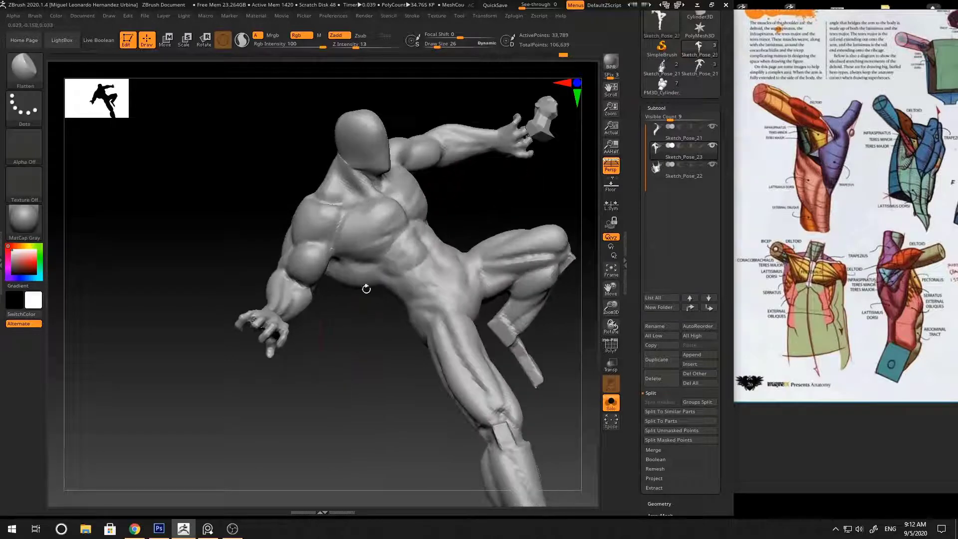
Step: Carve the right pectoral's muscle separations with DamStandard at draw size 12, and flatten the chest planes with the Flatten brush
{"action": "key", "text": "b"}
{"action": "key", "text": "d"}
{"action": "key", "text": "s"}
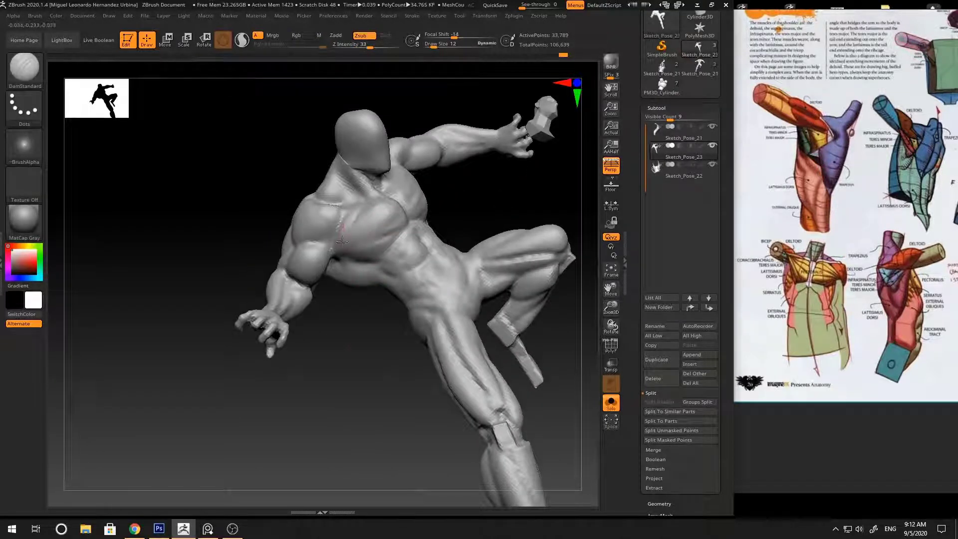
{"action": "left_click_drag", "start_coordinate": [342, 241], "coordinate": [397, 223]}
{"action": "key", "text": "b"}
{"action": "key", "text": "f"}
{"action": "key", "text": "a"}
{"action": "mouse_move", "coordinate": [389, 205]}
{"action": "right_mouse_down"}
{"action": "mouse_move", "coordinate": [383, 218]}
{"action": "mouse_move", "coordinate": [464, 172]}
{"action": "right_mouse_up"}
{"action": "mouse_move", "coordinate": [464, 172]}
{"action": "right_mouse_down"}
{"action": "mouse_move", "coordinate": [505, 188]}
{"action": "mouse_move", "coordinate": [494, 171]}
{"action": "mouse_move", "coordinate": [469, 214]}
{"action": "right_mouse_up"}
Step: Adjust the shape of the upper chest and shoulder with the Move brush
{"action": "key", "text": "b"}
{"action": "key", "text": "m"}
{"action": "key", "text": "v"}
{"action": "mouse_move", "coordinate": [409, 164]}
{"action": "right_mouse_down"}
{"action": "mouse_move", "coordinate": [417, 182]}
{"action": "mouse_move", "coordinate": [469, 154]}
{"action": "right_mouse_up"}
{"action": "mouse_move", "coordinate": [470, 155]}
{"action": "right_mouse_down"}
{"action": "mouse_move", "coordinate": [535, 242]}
{"action": "mouse_move", "coordinate": [504, 185]}
{"action": "right_mouse_up"}
Step: Add volume to the chest muscles with the Standard brush
{"action": "key", "text": "b"}
{"action": "key", "text": "s"}
{"action": "key", "text": "t"}
{"action": "key", "text": "space"}
{"action": "left_click_drag", "start_coordinate": [435, 240], "coordinate": [429, 239]}
{"action": "mouse_move", "coordinate": [494, 225]}
{"action": "right_mouse_down"}
{"action": "mouse_move", "coordinate": [514, 259]}
{"action": "mouse_move", "coordinate": [515, 242]}
{"action": "mouse_move", "coordinate": [542, 239]}
{"action": "mouse_move", "coordinate": [501, 257]}
{"action": "mouse_move", "coordinate": [541, 222]}
{"action": "mouse_move", "coordinate": [514, 199]}
{"action": "mouse_move", "coordinate": [434, 257]}
{"action": "right_mouse_up"}
{"action": "right_click_drag", "start_coordinate": [434, 257], "coordinate": [441, 246]}
Step: Sharpen the chest separations with DamStandard at draw size 9, and fill out the right pectoral with Standard at draw size 14
{"action": "key", "text": "b"}
{"action": "key", "text": "d"}
{"action": "key", "text": "s"}
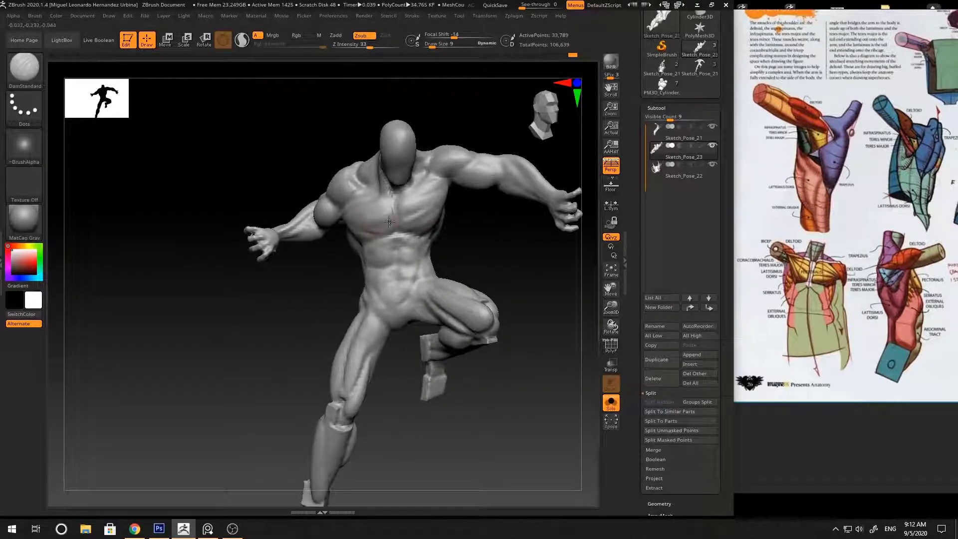
{"action": "key", "text": "b"}
{"action": "key", "text": "s"}
{"action": "key", "text": "t"}
{"action": "key", "text": "space"}
{"action": "left_click_drag", "start_coordinate": [361, 223], "coordinate": [364, 224]}
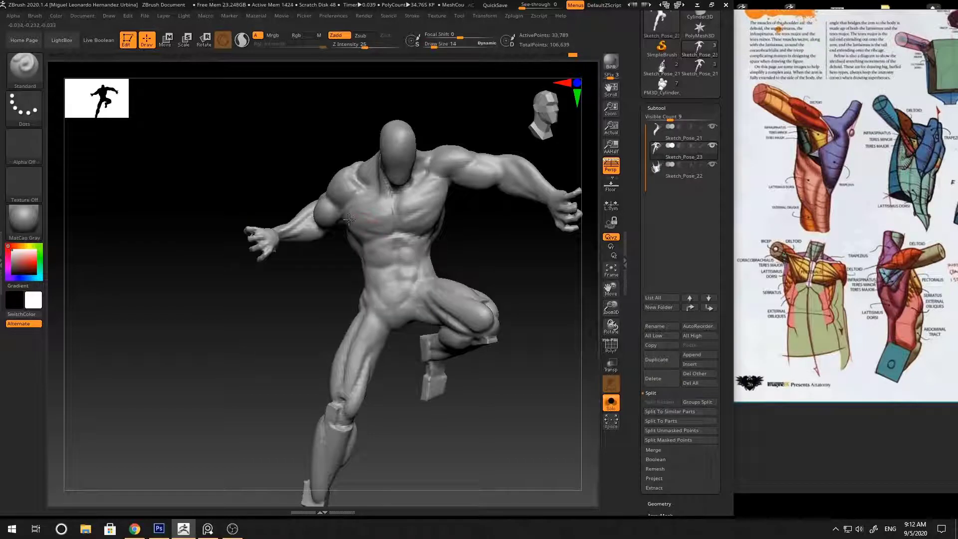
Step: Carve the lower borders of both pectorals with the DamStandard brush at draw size 14
{"action": "key", "text": "b"}
{"action": "key", "text": "d"}
{"action": "key", "text": "s"}
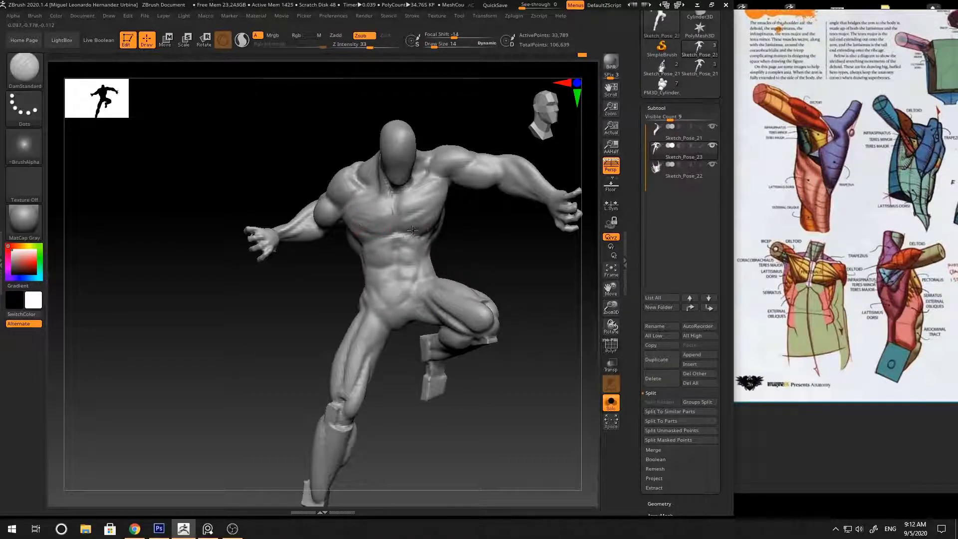
{"action": "mouse_move", "coordinate": [413, 230]}
{"action": "right_mouse_down"}
{"action": "mouse_move", "coordinate": [548, 216]}
{"action": "mouse_move", "coordinate": [526, 283]}
{"action": "mouse_move", "coordinate": [511, 252]}
{"action": "mouse_move", "coordinate": [504, 272]}
{"action": "right_mouse_up"}
{"action": "mouse_move", "coordinate": [546, 224]}
{"action": "right_mouse_down"}
{"action": "mouse_move", "coordinate": [498, 227]}
{"action": "mouse_move", "coordinate": [492, 240]}
{"action": "right_mouse_up"}
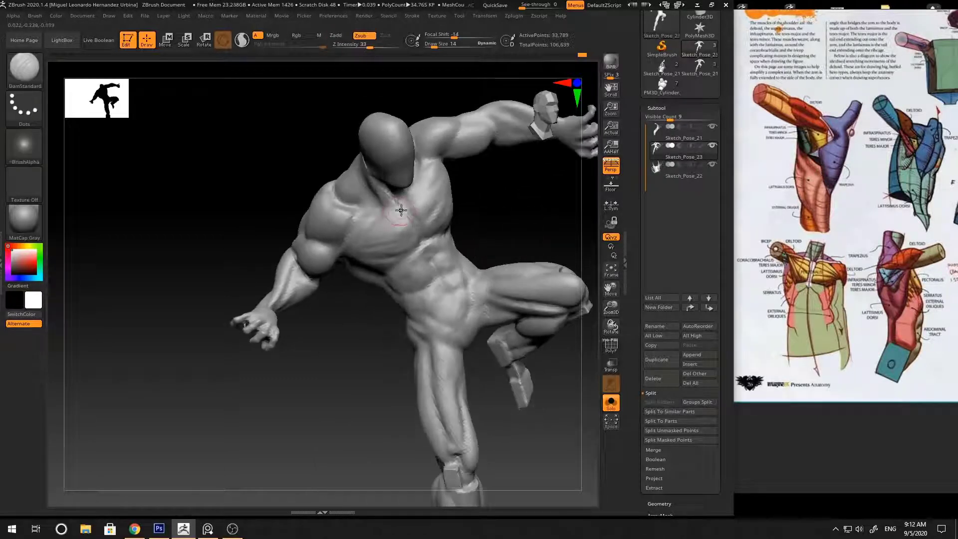
{"action": "left_click_drag", "start_coordinate": [527, 214], "coordinate": [428, 205]}
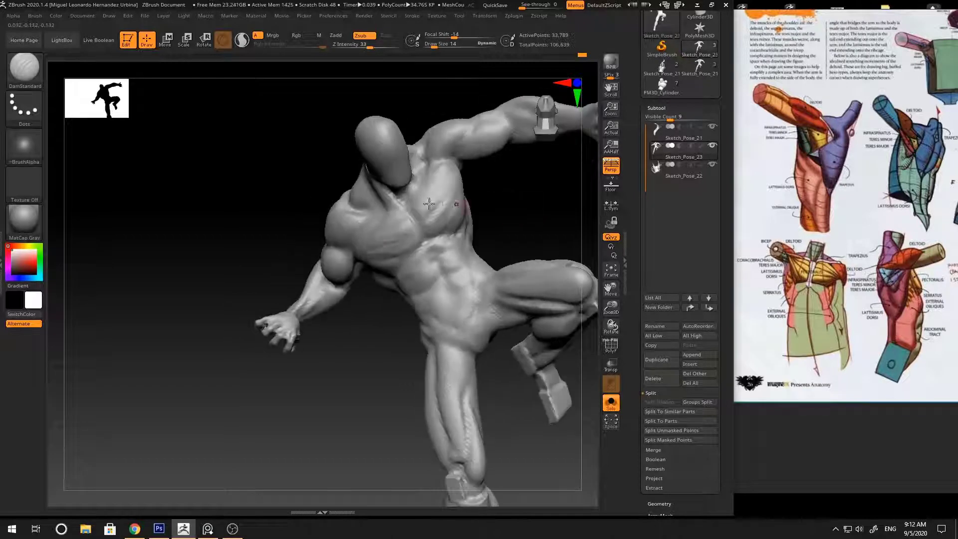
{"action": "left_click_drag", "start_coordinate": [527, 207], "coordinate": [407, 233]}
Step: Flatten, build up and smooth the surface of the right pectoral with the Flatten, ClayBuildup and Smooth brushes
{"action": "key", "text": "b"}
{"action": "key", "text": "f"}
{"action": "key", "text": "a"}
{"action": "key", "text": "b"}
{"action": "key", "text": "c"}
{"action": "key", "text": "b"}
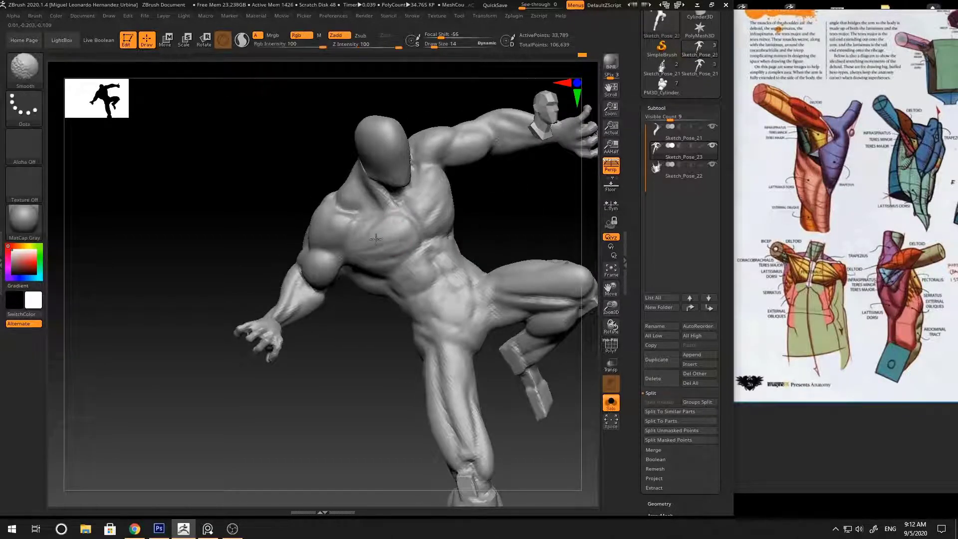
{"action": "mouse_move", "coordinate": [403, 234]}
{"action": "right_mouse_down", "text": "ctrl"}
{"action": "mouse_move", "coordinate": [314, 223]}
{"action": "mouse_move", "coordinate": [521, 196]}
{"action": "mouse_move", "coordinate": [512, 280]}
{"action": "right_mouse_up", "text": "ctrl"}
Step: Carve the sternum groove between the pectorals with the DamStandard brush at draw size 14
{"action": "key", "text": "b"}
{"action": "key", "text": "d"}
{"action": "key", "text": "s"}
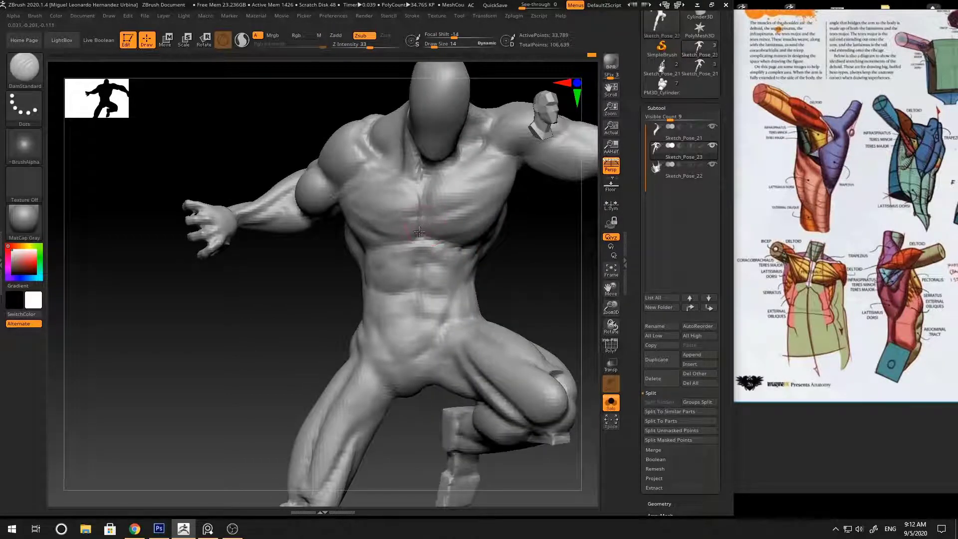
{"action": "left_click_drag", "start_coordinate": [426, 212], "coordinate": [424, 239]}
{"action": "mouse_move", "coordinate": [423, 239]}
{"action": "right_mouse_down", "text": "ctrl"}
{"action": "mouse_move", "coordinate": [449, 219]}
{"action": "mouse_move", "coordinate": [498, 241]}
{"action": "mouse_move", "coordinate": [443, 212]}
{"action": "mouse_move", "coordinate": [439, 220]}
{"action": "mouse_move", "coordinate": [455, 193]}
{"action": "mouse_move", "coordinate": [388, 180]}
{"action": "right_mouse_up", "text": "ctrl"}
Step: Reshape the neck, shoulders and chest with the Move brush at draw size 14, and refresh the figure's DynaMesh
{"action": "key", "text": "b"}
{"action": "key", "text": "m"}
{"action": "key", "text": "v"}
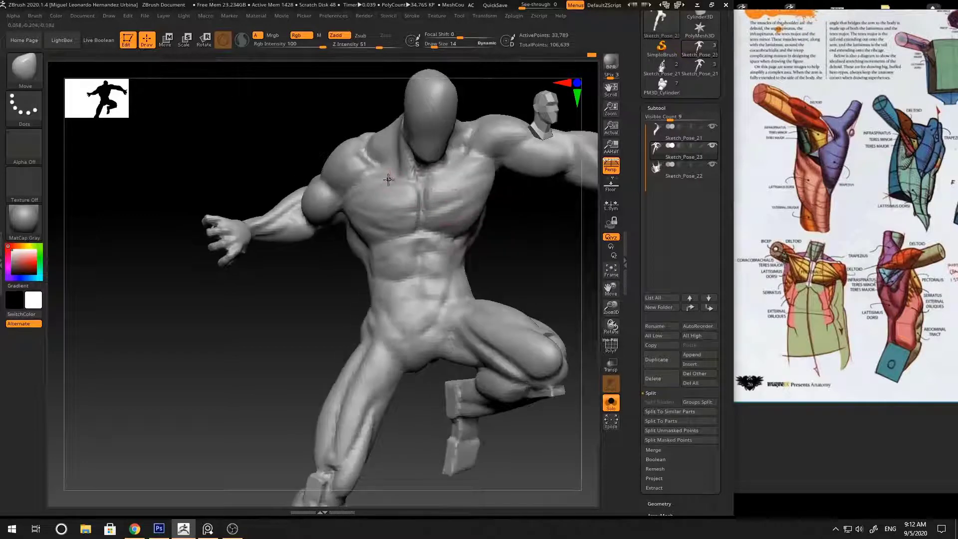
{"action": "mouse_move", "coordinate": [497, 228]}
{"action": "right_mouse_down"}
{"action": "mouse_move", "coordinate": [528, 226]}
{"action": "mouse_move", "coordinate": [515, 214]}
{"action": "mouse_move", "coordinate": [424, 227]}
{"action": "mouse_move", "coordinate": [423, 192]}
{"action": "mouse_move", "coordinate": [349, 190]}
{"action": "right_mouse_up"}
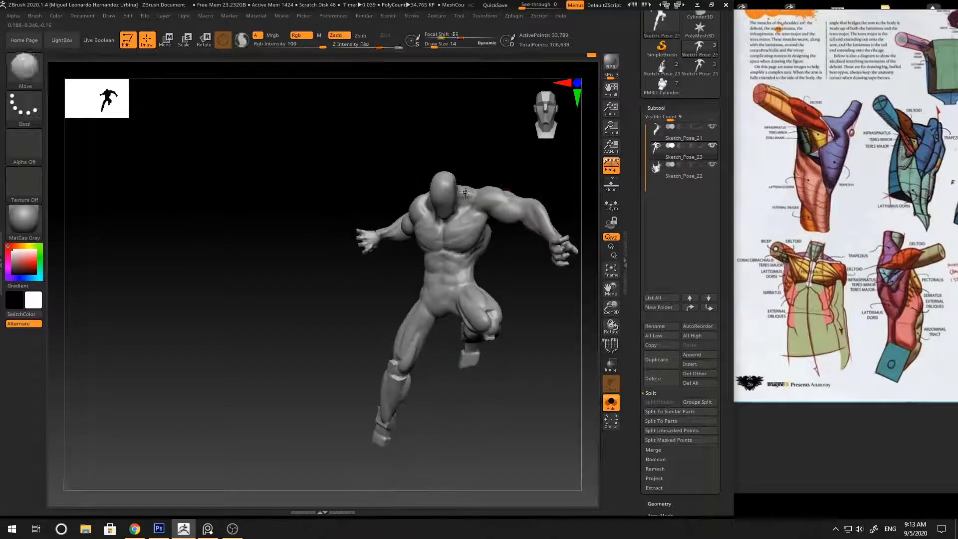
{"action": "right_click_drag", "start_coordinate": [514, 183], "coordinate": [518, 186]}
{"action": "mouse_move", "coordinate": [519, 186]}
{"action": "right_mouse_down", "text": "ctrl"}
{"action": "mouse_move", "coordinate": [520, 212]}
{"action": "mouse_move", "coordinate": [481, 165]}
{"action": "mouse_move", "coordinate": [541, 197]}
{"action": "mouse_move", "coordinate": [508, 234]}
{"action": "mouse_move", "coordinate": [550, 194]}
{"action": "mouse_move", "coordinate": [547, 260]}
{"action": "right_mouse_up", "text": "ctrl"}
{"action": "key", "text": "b"}
{"action": "key", "text": "m"}
{"action": "key", "text": "v"}
{"action": "mouse_move", "coordinate": [417, 235]}
{"action": "right_mouse_down"}
{"action": "mouse_move", "coordinate": [477, 181]}
{"action": "mouse_move", "coordinate": [429, 233]}
{"action": "mouse_move", "coordinate": [532, 205]}
{"action": "mouse_move", "coordinate": [544, 211]}
{"action": "mouse_move", "coordinate": [541, 289]}
{"action": "mouse_move", "coordinate": [517, 225]}
{"action": "mouse_move", "coordinate": [569, 226]}
{"action": "mouse_move", "coordinate": [534, 208]}
{"action": "mouse_move", "coordinate": [434, 239]}
{"action": "mouse_move", "coordinate": [414, 259]}
{"action": "mouse_move", "coordinate": [454, 258]}
{"action": "mouse_move", "coordinate": [535, 212]}
{"action": "mouse_move", "coordinate": [515, 195]}
{"action": "mouse_move", "coordinate": [505, 237]}
{"action": "mouse_move", "coordinate": [509, 205]}
{"action": "mouse_move", "coordinate": [424, 227]}
{"action": "mouse_move", "coordinate": [442, 201]}
{"action": "mouse_move", "coordinate": [429, 209]}
{"action": "mouse_move", "coordinate": [453, 194]}
{"action": "mouse_move", "coordinate": [517, 195]}
{"action": "mouse_move", "coordinate": [488, 220]}
{"action": "mouse_move", "coordinate": [520, 208]}
{"action": "right_mouse_up"}
Step: Build up the back of the left upper arm and shoulder with the ClayBuildup brush at draw size 21
{"action": "key", "text": "b"}
{"action": "key", "text": "d"}
{"action": "key", "text": "s"}
{"action": "key", "text": "b"}
{"action": "key", "text": "c"}
{"action": "key", "text": "b"}
{"action": "key", "text": "space"}
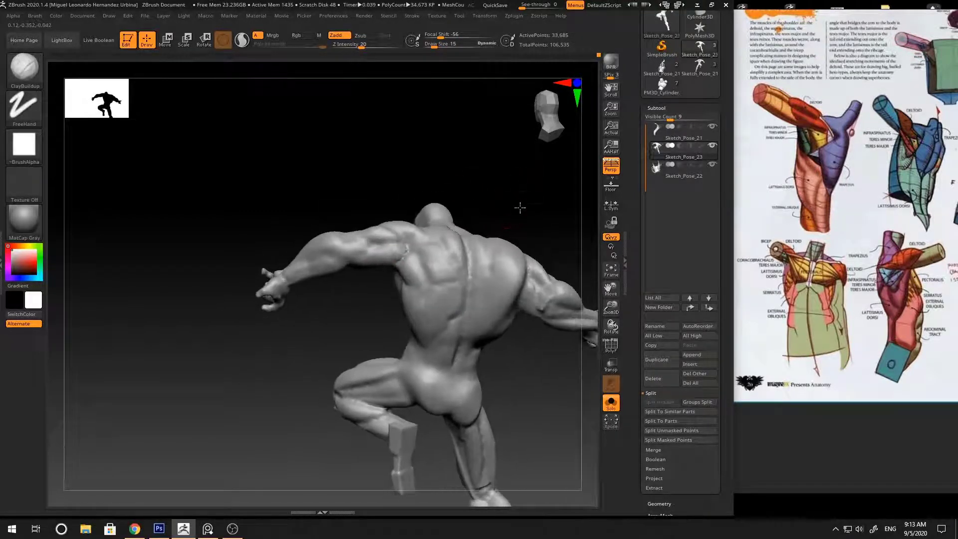
{"action": "key", "text": "space"}
{"action": "left_click", "coordinate": [410, 241]}
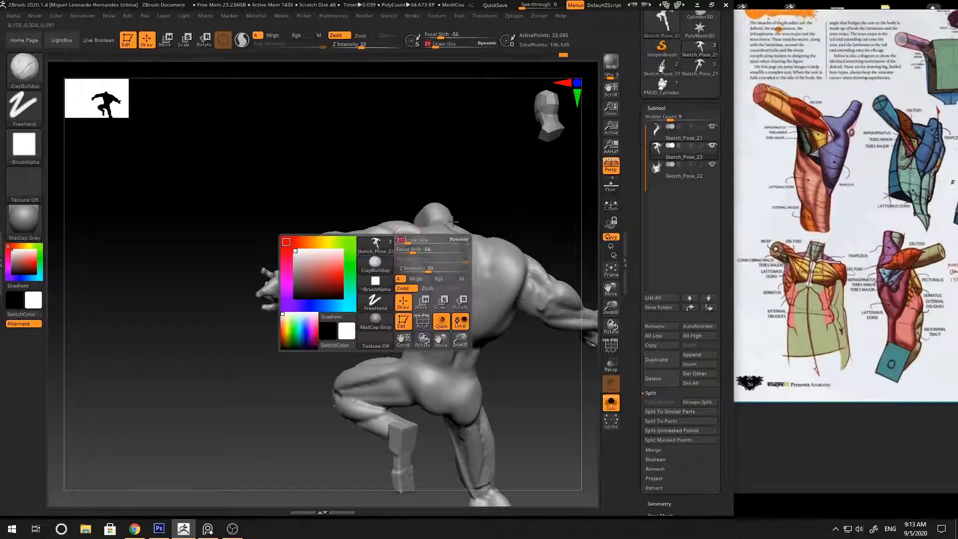
{"action": "mouse_move", "coordinate": [410, 241]}
{"action": "right_mouse_down"}
{"action": "mouse_move", "coordinate": [519, 203]}
{"action": "mouse_move", "coordinate": [499, 222]}
{"action": "mouse_move", "coordinate": [513, 244]}
{"action": "mouse_move", "coordinate": [386, 212]}
{"action": "mouse_move", "coordinate": [442, 165]}
{"action": "mouse_move", "coordinate": [365, 266]}
{"action": "right_mouse_up"}
{"action": "right_click_drag", "start_coordinate": [374, 307], "coordinate": [377, 259]}
Step: Adjust the contour of the left upper arm with the Move brush at draw size 21
{"action": "key", "text": "b"}
{"action": "key", "text": "m"}
{"action": "key", "text": "v"}
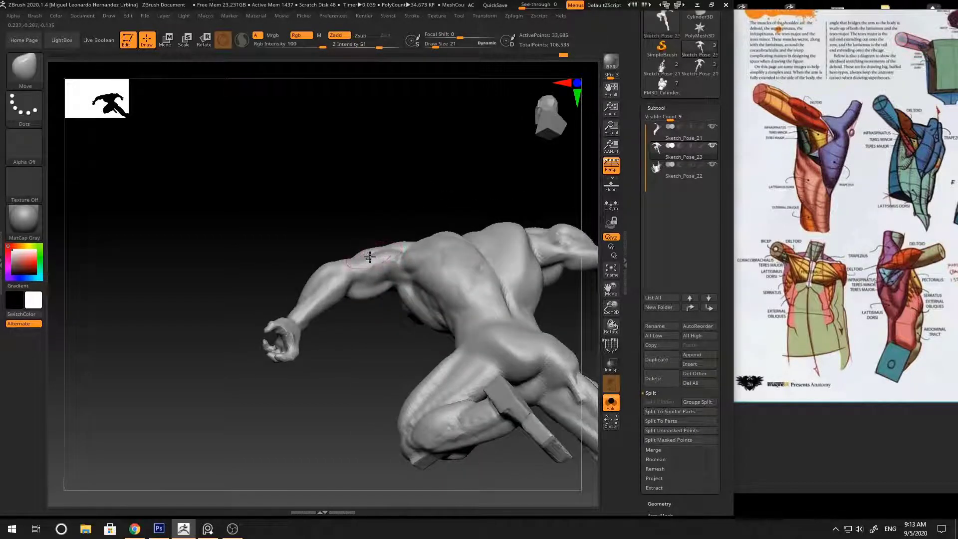
{"action": "mouse_move", "coordinate": [388, 208]}
{"action": "right_mouse_down"}
{"action": "mouse_move", "coordinate": [490, 207]}
{"action": "mouse_move", "coordinate": [477, 216]}
{"action": "mouse_move", "coordinate": [537, 227]}
{"action": "mouse_move", "coordinate": [484, 218]}
{"action": "mouse_move", "coordinate": [509, 208]}
{"action": "mouse_move", "coordinate": [455, 220]}
{"action": "mouse_move", "coordinate": [434, 289]}
{"action": "mouse_move", "coordinate": [468, 265]}
{"action": "mouse_move", "coordinate": [397, 245]}
{"action": "right_mouse_up"}
Step: Build up the abdominal muscles with the ClayBuildup brush at draw size 21
{"action": "key", "text": "b"}
{"action": "key", "text": "c"}
{"action": "key", "text": "b"}
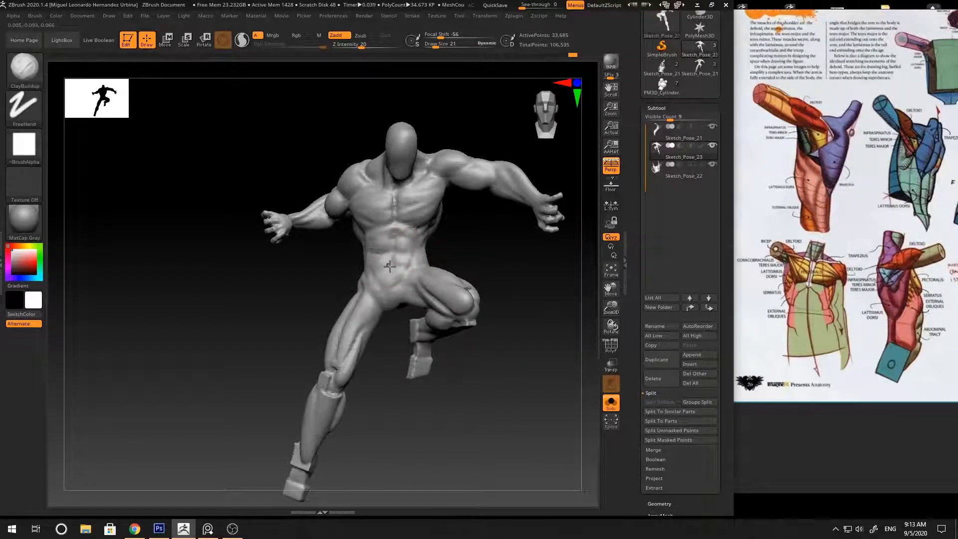
{"action": "mouse_move", "coordinate": [417, 260]}
{"action": "right_mouse_down"}
{"action": "mouse_move", "coordinate": [458, 259]}
{"action": "mouse_move", "coordinate": [378, 260]}
{"action": "mouse_move", "coordinate": [481, 261]}
{"action": "mouse_move", "coordinate": [504, 229]}
{"action": "mouse_move", "coordinate": [455, 235]}
{"action": "mouse_move", "coordinate": [507, 261]}
{"action": "mouse_move", "coordinate": [429, 254]}
{"action": "right_mouse_up"}
Step: Reshape the torso and waist profile with the Move brush, using draw size 19 and larger sizes
{"action": "key", "text": "space"}
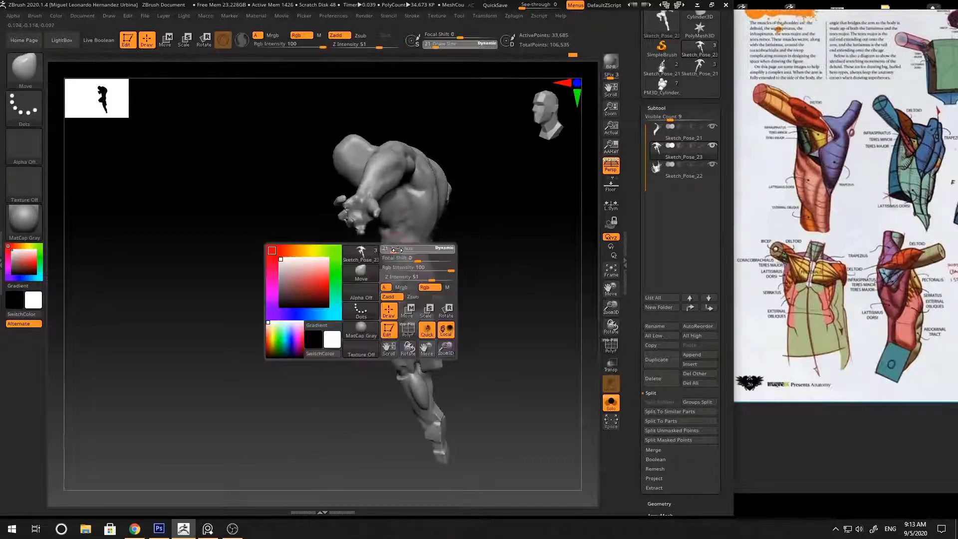
{"action": "left_click_drag", "start_coordinate": [400, 250], "coordinate": [389, 242]}
{"action": "key", "text": "space"}
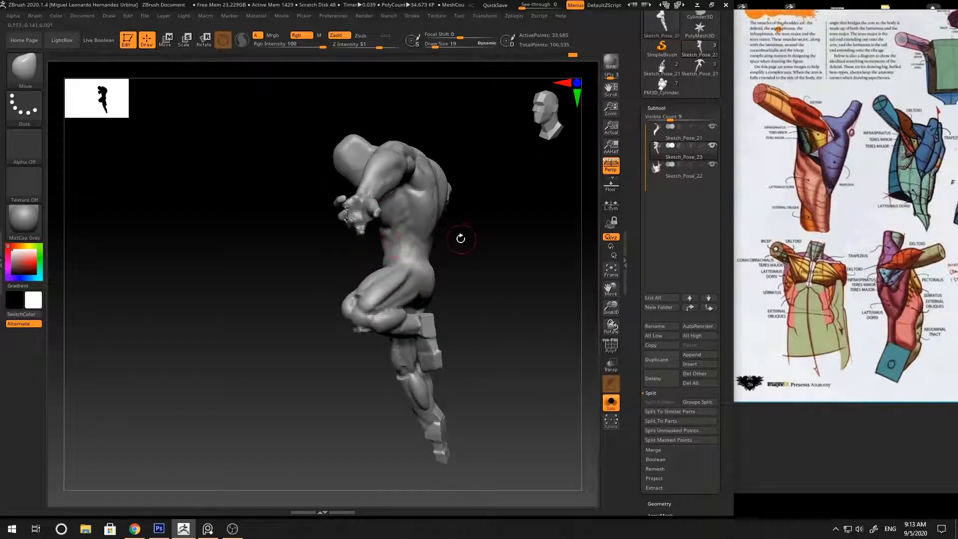
{"action": "mouse_move", "coordinate": [460, 239]}
{"action": "right_mouse_down"}
{"action": "mouse_move", "coordinate": [531, 240]}
{"action": "mouse_move", "coordinate": [437, 261]}
{"action": "right_mouse_up"}
{"action": "left_click_drag", "start_coordinate": [513, 258], "coordinate": [439, 261]}
{"action": "key", "text": "s"}
{"action": "left_click_drag", "start_coordinate": [371, 274], "coordinate": [376, 274]}
{"action": "left_click_drag", "start_coordinate": [462, 254], "coordinate": [488, 238]}
{"action": "mouse_move", "coordinate": [488, 238]}
{"action": "right_mouse_down", "text": "ctrl"}
{"action": "mouse_move", "coordinate": [481, 210]}
{"action": "mouse_move", "coordinate": [506, 214]}
{"action": "right_mouse_up", "text": "ctrl"}
{"action": "key", "text": "space"}
{"action": "mouse_move", "coordinate": [454, 180]}
{"action": "right_mouse_down", "text": "alt"}
{"action": "mouse_move", "coordinate": [511, 195]}
{"action": "mouse_move", "coordinate": [431, 270]}
{"action": "right_mouse_up", "text": "alt"}
Step: Carve the muscle separations along the right side of the torso with DamStandard at draw size 28
{"action": "key", "text": "b"}
{"action": "key", "text": "d"}
{"action": "key", "text": "s"}
{"action": "right_click_drag", "start_coordinate": [374, 234], "coordinate": [481, 195]}
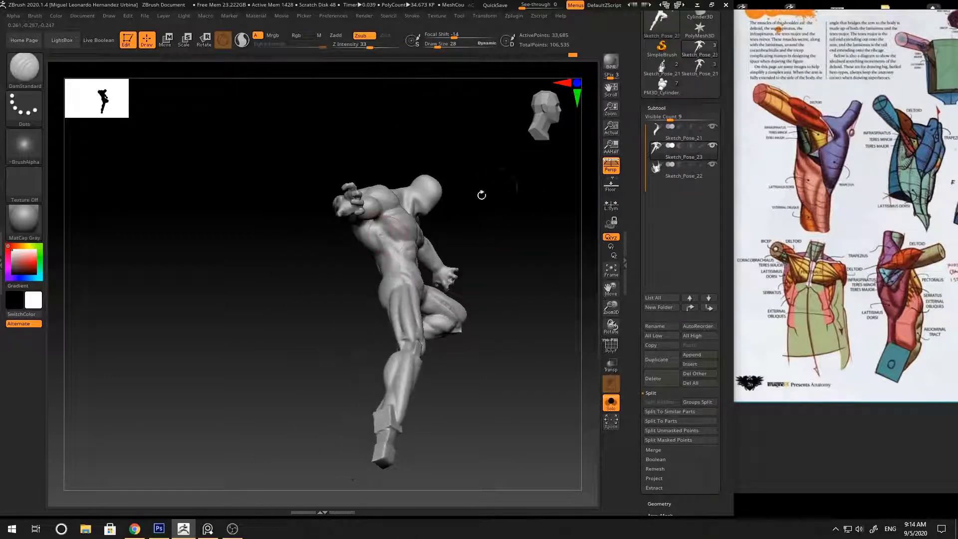
{"action": "mouse_move", "coordinate": [376, 234]}
{"action": "right_mouse_down"}
{"action": "mouse_move", "coordinate": [509, 206]}
{"action": "mouse_move", "coordinate": [371, 233]}
{"action": "mouse_move", "coordinate": [349, 247]}
{"action": "right_mouse_up"}
Step: Build up the right latissimus and side of the back with the ClayBuildup brush at draw size 42
{"action": "key", "text": "b"}
{"action": "key", "text": "c"}
{"action": "key", "text": "b"}
{"action": "key", "text": "space"}
{"action": "left_click_drag", "start_coordinate": [364, 246], "coordinate": [370, 247]}
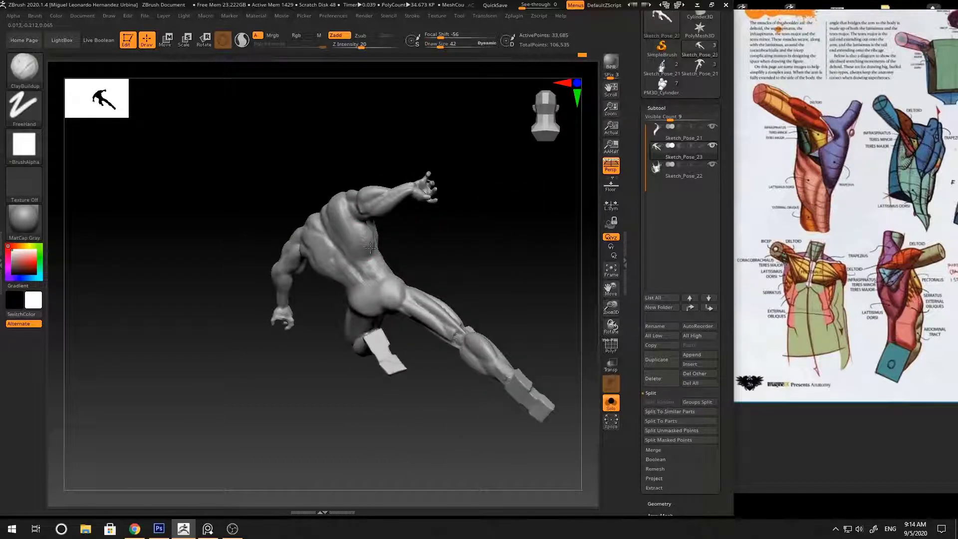
{"action": "right_click_drag", "start_coordinate": [372, 256], "coordinate": [366, 255]}
{"action": "mouse_move", "coordinate": [422, 245]}
{"action": "right_mouse_down"}
{"action": "mouse_move", "coordinate": [464, 194]}
{"action": "mouse_move", "coordinate": [454, 203]}
{"action": "mouse_move", "coordinate": [504, 185]}
{"action": "right_mouse_up"}
Step: Switch to PureRef and examine the photo and drawing references of muscular backs
{"action": "left_click", "coordinate": [957, 165]}
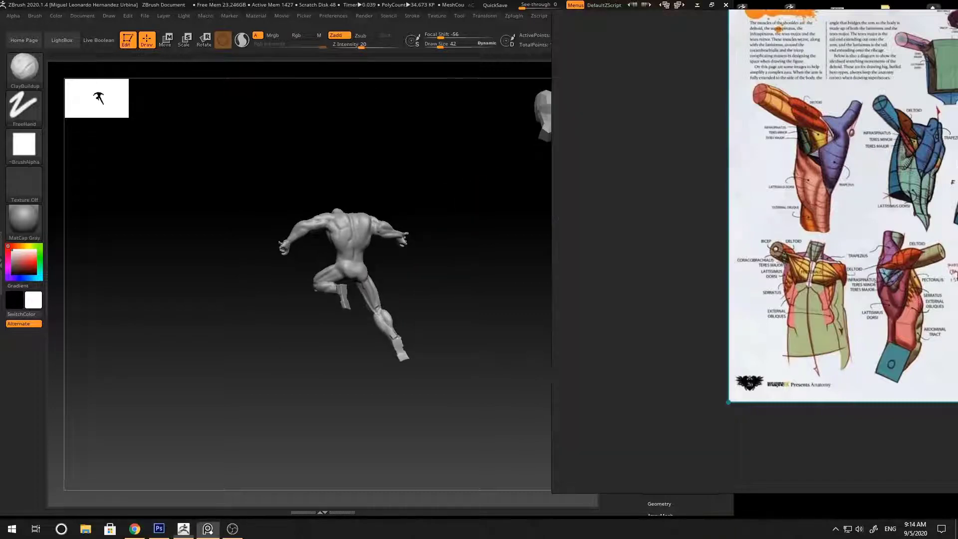
{"action": "scroll", "coordinate": [767, 192], "scroll_direction": "down", "scroll_amount": 6}
{"action": "middle_click_drag", "start_coordinate": [802, 183], "coordinate": [743, 323]}
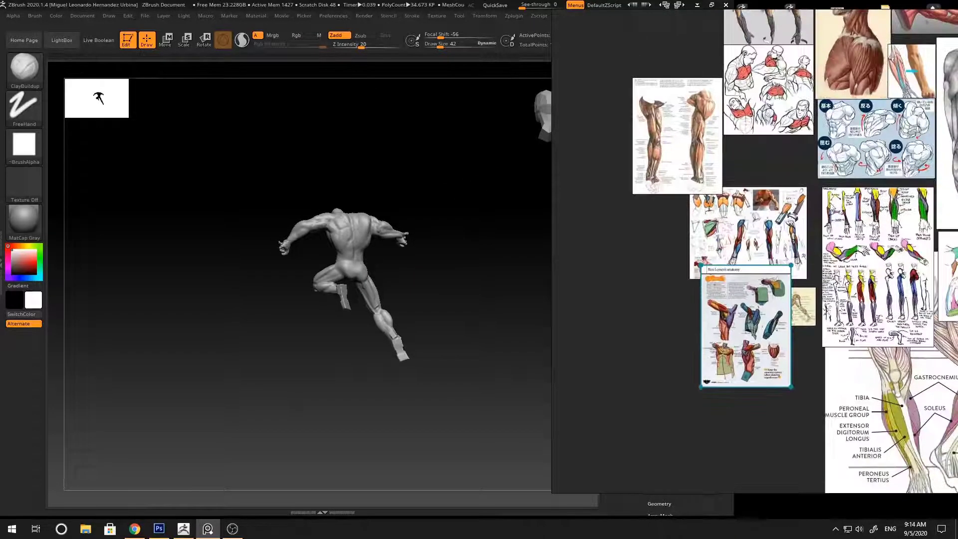
{"action": "middle_click_drag", "start_coordinate": [829, 199], "coordinate": [775, 309]}
{"action": "scroll", "coordinate": [804, 248], "scroll_direction": "down", "scroll_amount": 4}
{"action": "middle_click_drag", "start_coordinate": [796, 68], "coordinate": [780, 172]}
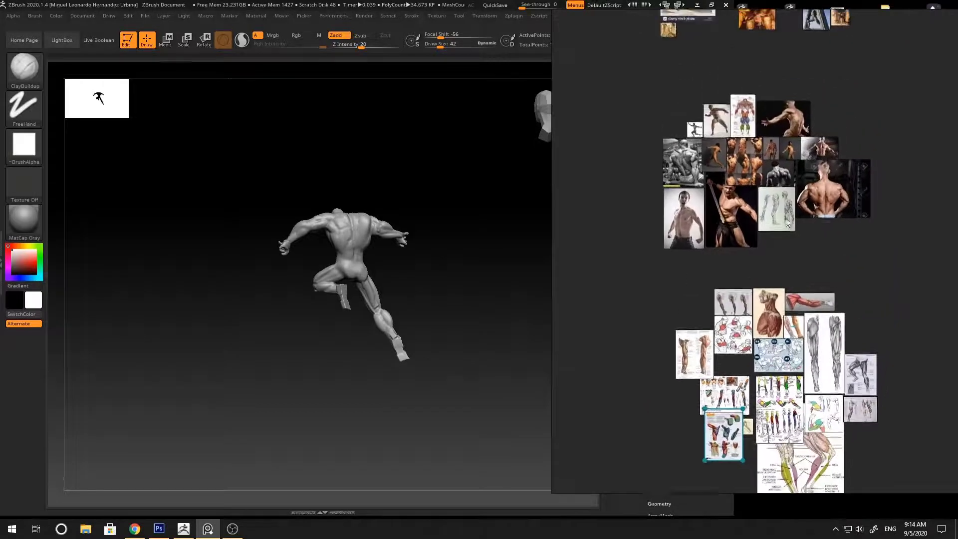
{"action": "scroll", "coordinate": [779, 172], "scroll_direction": "up", "scroll_amount": 3}
{"action": "scroll", "coordinate": [780, 172], "scroll_direction": "up", "scroll_amount": 2}
{"action": "scroll", "coordinate": [822, 162], "scroll_direction": "up", "scroll_amount": 1}
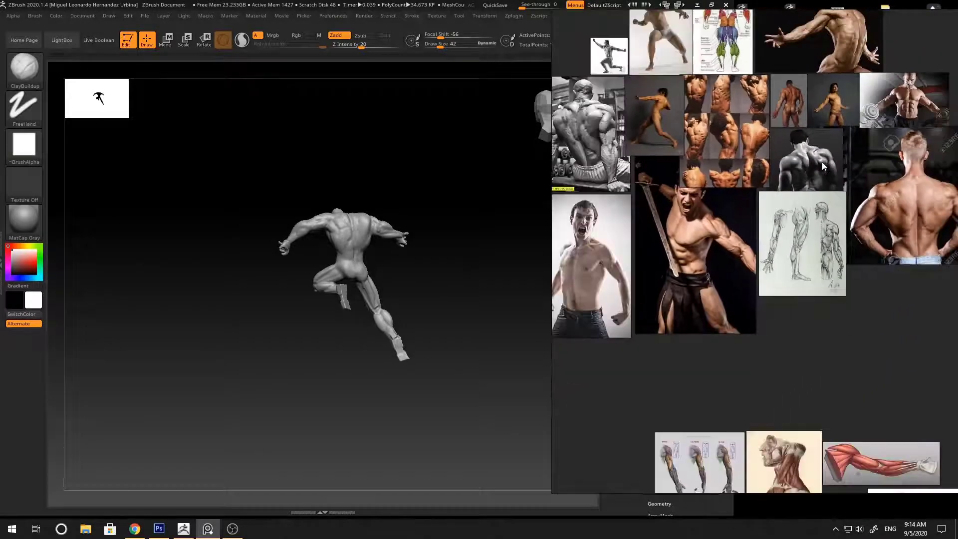
Step: Return to ZBrush and carve the shoulder blade and upper back muscle separations with DamStandard at draw size 26
{"action": "left_click", "coordinate": [443, 207]}
{"action": "left_click_drag", "start_coordinate": [436, 195], "coordinate": [489, 241]}
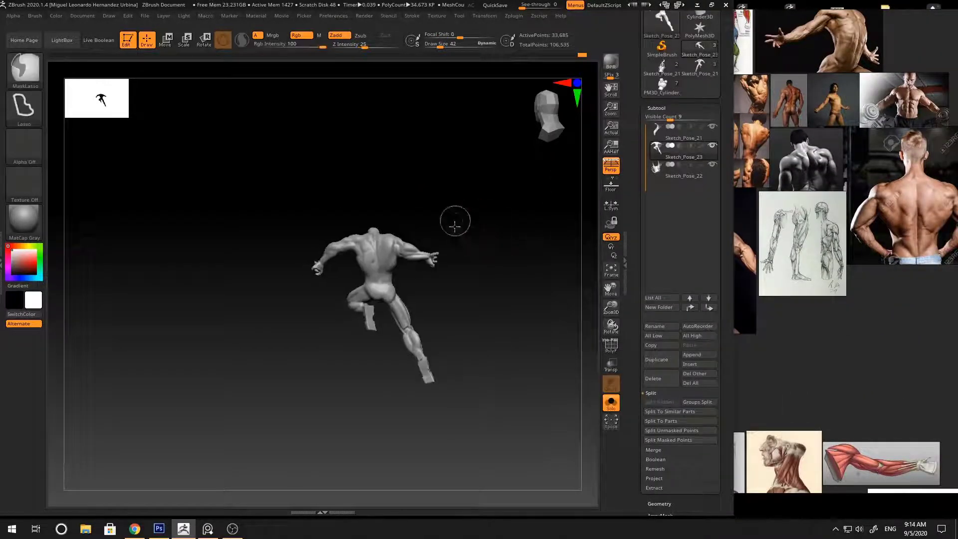
{"action": "right_click_drag", "start_coordinate": [455, 221], "coordinate": [471, 223], "text": "ctrl"}
{"action": "left_click_drag", "start_coordinate": [471, 223], "coordinate": [443, 226]}
{"action": "right_click_drag", "start_coordinate": [443, 226], "coordinate": [445, 225], "text": "ctrl"}
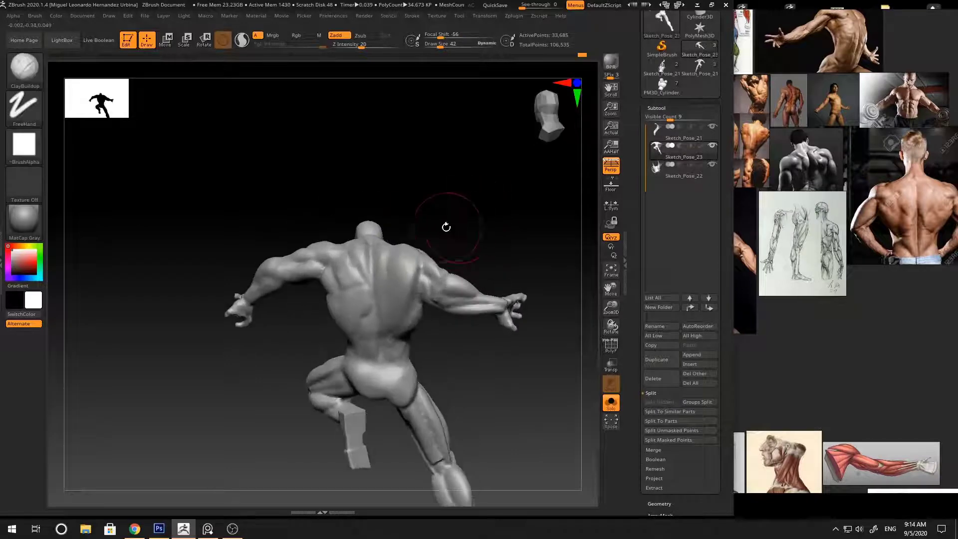
{"action": "mouse_move", "coordinate": [444, 224]}
{"action": "left_mouse_down", "text": "alt"}
{"action": "mouse_move", "coordinate": [464, 232]}
{"action": "mouse_move", "coordinate": [426, 252]}
{"action": "mouse_move", "coordinate": [423, 278]}
{"action": "left_mouse_up", "text": "alt"}
{"action": "key", "text": "b"}
{"action": "key", "text": "d"}
{"action": "key", "text": "s"}
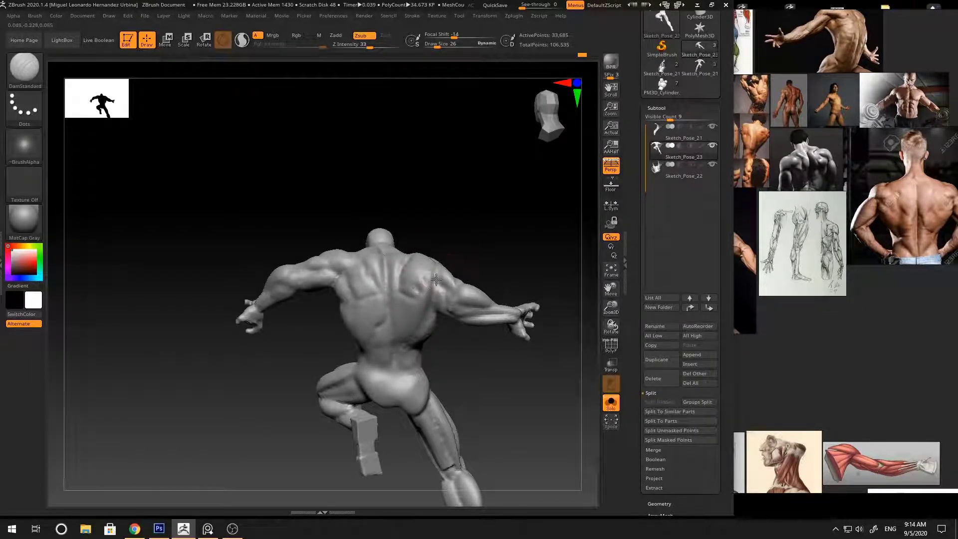
{"action": "mouse_move", "coordinate": [466, 259]}
{"action": "left_mouse_down"}
{"action": "mouse_move", "coordinate": [459, 233]}
{"action": "mouse_move", "coordinate": [447, 242]}
{"action": "mouse_move", "coordinate": [469, 240]}
{"action": "left_mouse_up"}
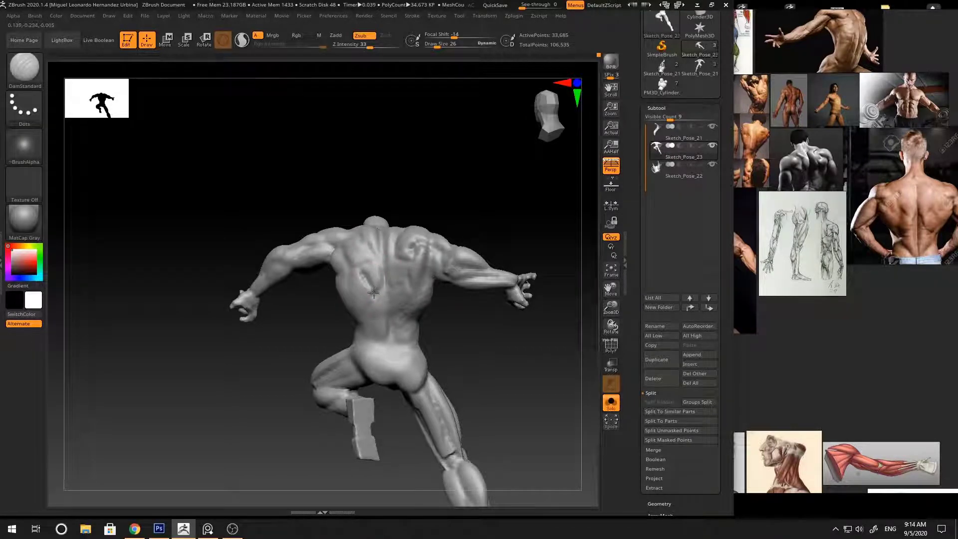
{"action": "mouse_move", "coordinate": [391, 294]}
{"action": "right_mouse_down"}
{"action": "mouse_move", "coordinate": [382, 290]}
{"action": "mouse_move", "coordinate": [441, 222]}
{"action": "right_mouse_up"}
Step: Build up the middle and lower back with ClayBuildup at draw size 26, and define the spine groove with DamStandard
{"action": "key", "text": "b"}
{"action": "key", "text": "c"}
{"action": "key", "text": "b"}
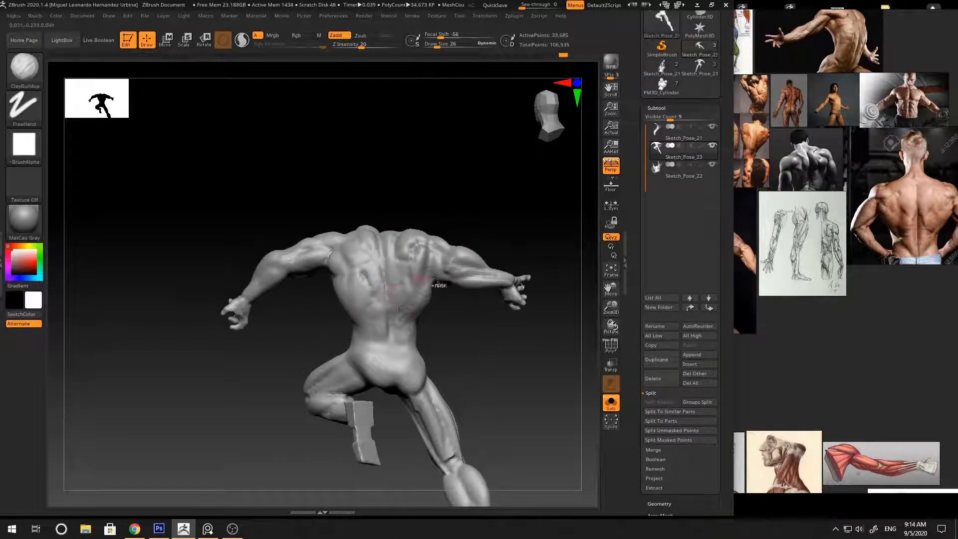
{"action": "mouse_move", "coordinate": [400, 274]}
{"action": "right_mouse_down"}
{"action": "mouse_move", "coordinate": [494, 240]}
{"action": "mouse_move", "coordinate": [451, 248]}
{"action": "mouse_move", "coordinate": [524, 251]}
{"action": "mouse_move", "coordinate": [499, 221]}
{"action": "right_mouse_up"}
{"action": "key", "text": "b"}
{"action": "key", "text": "d"}
{"action": "key", "text": "s"}
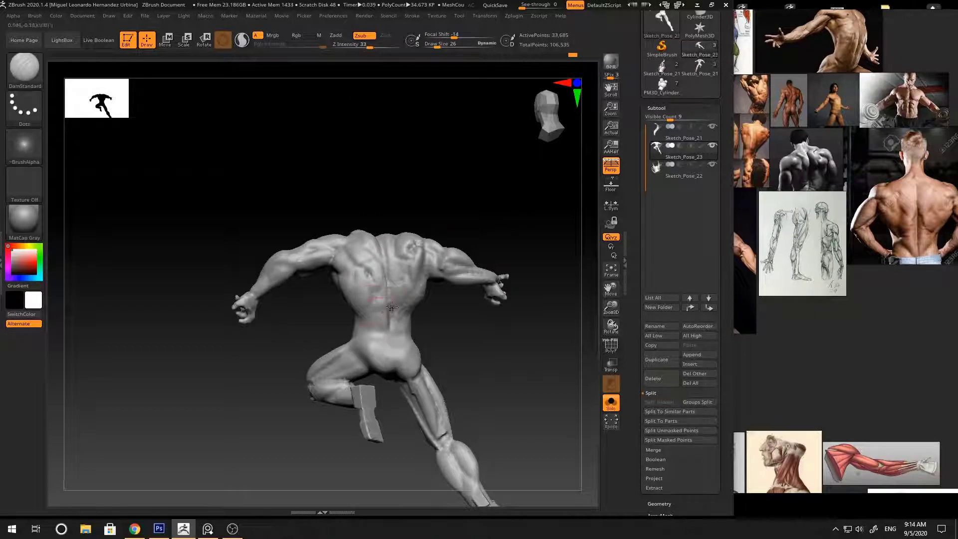
{"action": "key", "text": "b"}
{"action": "key", "text": "c"}
{"action": "key", "text": "b"}
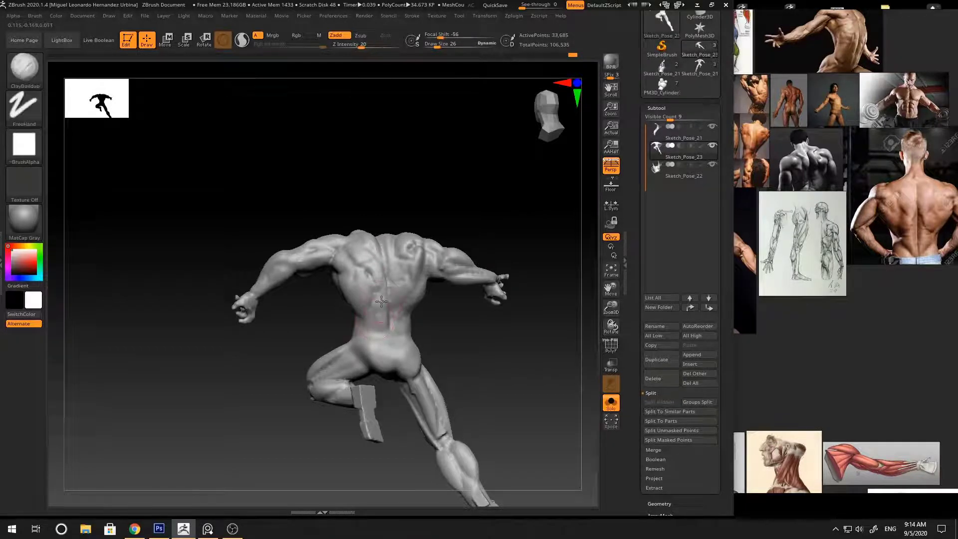
{"action": "mouse_move", "coordinate": [381, 301]}
{"action": "right_mouse_down"}
{"action": "mouse_move", "coordinate": [504, 347]}
{"action": "mouse_move", "coordinate": [380, 327]}
{"action": "right_mouse_up"}
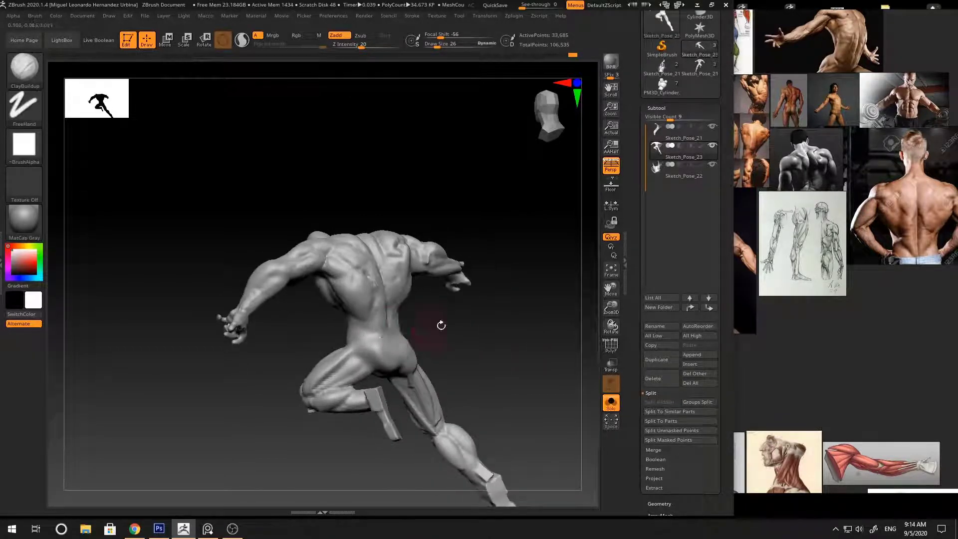
Step: Build up and smooth the lower back and right glute with the ClayBuildup brush at draw size 26
{"action": "mouse_move", "coordinate": [441, 325]}
{"action": "right_mouse_down"}
{"action": "mouse_move", "coordinate": [383, 333]}
{"action": "mouse_move", "coordinate": [400, 312]}
{"action": "mouse_move", "coordinate": [397, 341]}
{"action": "mouse_move", "coordinate": [427, 305]}
{"action": "mouse_move", "coordinate": [488, 323]}
{"action": "mouse_move", "coordinate": [466, 224]}
{"action": "right_mouse_up"}
{"action": "right_click_drag", "start_coordinate": [397, 304], "coordinate": [400, 342], "text": "ctrl"}
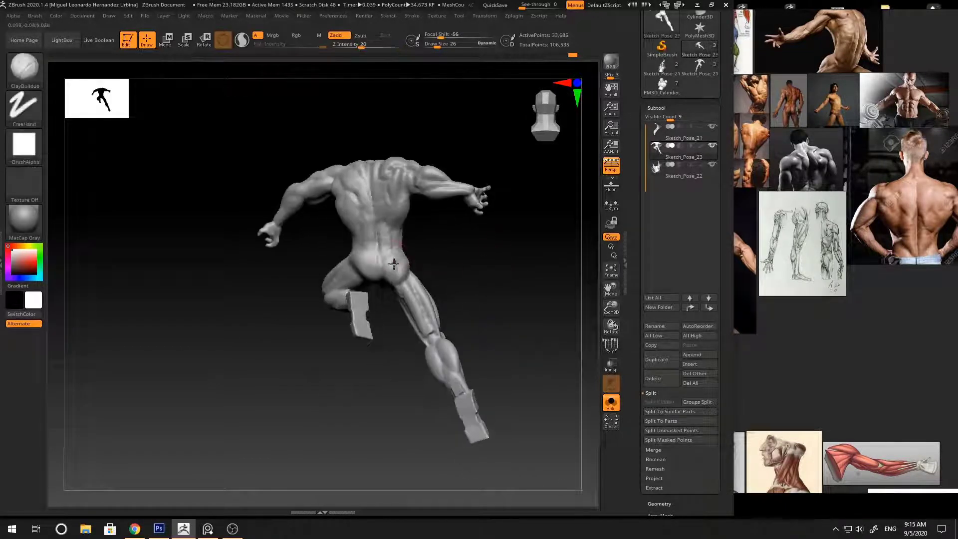
{"action": "mouse_move", "coordinate": [429, 276]}
{"action": "right_mouse_down"}
{"action": "mouse_move", "coordinate": [406, 265]}
{"action": "mouse_move", "coordinate": [411, 284]}
{"action": "mouse_move", "coordinate": [442, 266]}
{"action": "mouse_move", "coordinate": [395, 256]}
{"action": "right_mouse_up"}
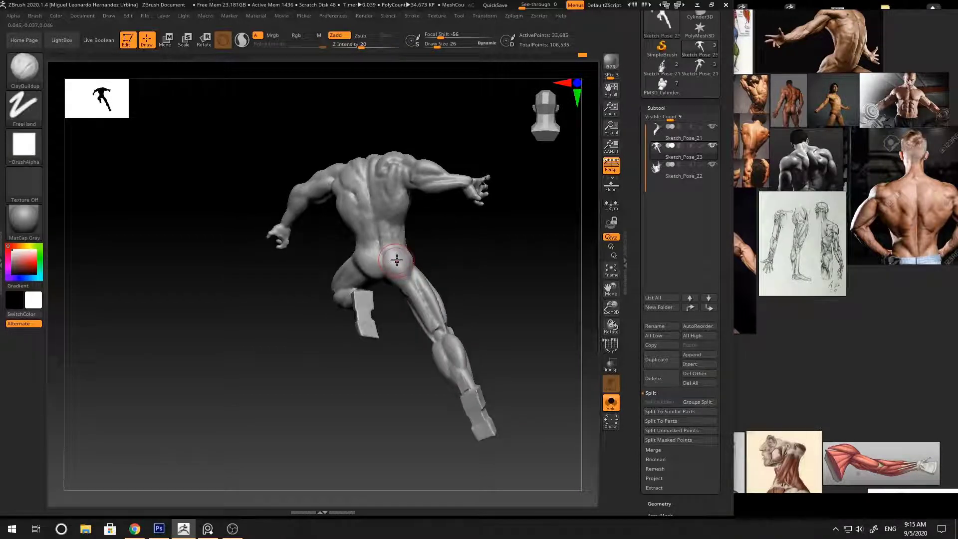
Step: Reshape the side profile of the waist and hips with the Move brush at draw size 42
{"action": "mouse_move", "coordinate": [490, 213]}
{"action": "right_mouse_down"}
{"action": "mouse_move", "coordinate": [456, 262]}
{"action": "mouse_move", "coordinate": [447, 251]}
{"action": "right_mouse_up"}
{"action": "mouse_move", "coordinate": [402, 285]}
{"action": "right_mouse_down"}
{"action": "mouse_move", "coordinate": [399, 274]}
{"action": "mouse_move", "coordinate": [494, 237]}
{"action": "right_mouse_up"}
{"action": "key", "text": "b"}
{"action": "key", "text": "m"}
{"action": "key", "text": "v"}
{"action": "key", "text": "space"}
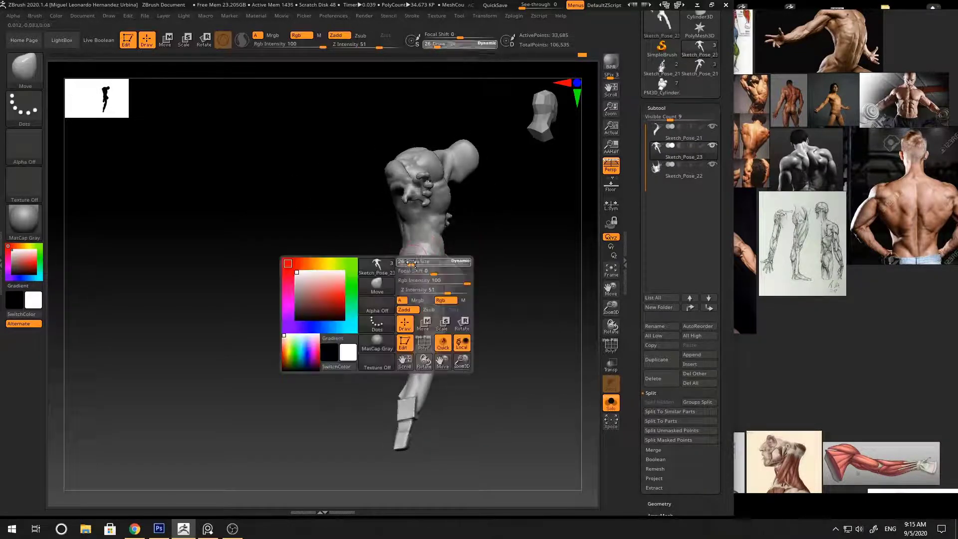
{"action": "left_click_drag", "start_coordinate": [411, 271], "coordinate": [415, 271]}
{"action": "mouse_move", "coordinate": [569, 237]}
{"action": "right_mouse_down"}
{"action": "mouse_move", "coordinate": [503, 245]}
{"action": "mouse_move", "coordinate": [501, 257]}
{"action": "mouse_move", "coordinate": [537, 270]}
{"action": "mouse_move", "coordinate": [513, 252]}
{"action": "mouse_move", "coordinate": [436, 269]}
{"action": "mouse_move", "coordinate": [496, 312]}
{"action": "mouse_move", "coordinate": [554, 274]}
{"action": "mouse_move", "coordinate": [475, 251]}
{"action": "mouse_move", "coordinate": [507, 254]}
{"action": "right_mouse_up"}
{"action": "right_click_drag", "start_coordinate": [507, 254], "coordinate": [461, 232]}
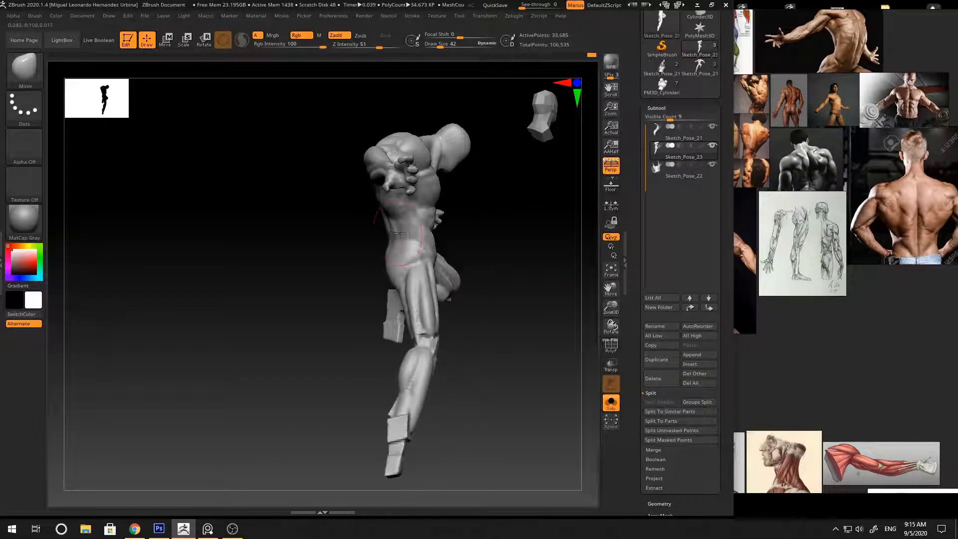
{"action": "mouse_move", "coordinate": [400, 233]}
{"action": "right_mouse_down"}
{"action": "mouse_move", "coordinate": [505, 216]}
{"action": "mouse_move", "coordinate": [447, 235]}
{"action": "right_mouse_up"}
Step: Build up the lower back with ClayBuildup at draw size 23 and adjust the torso silhouette with the Move brush
{"action": "key", "text": "b"}
{"action": "key", "text": "c"}
{"action": "key", "text": "b"}
{"action": "key", "text": "space"}
{"action": "left_click_drag", "start_coordinate": [398, 234], "coordinate": [390, 234]}
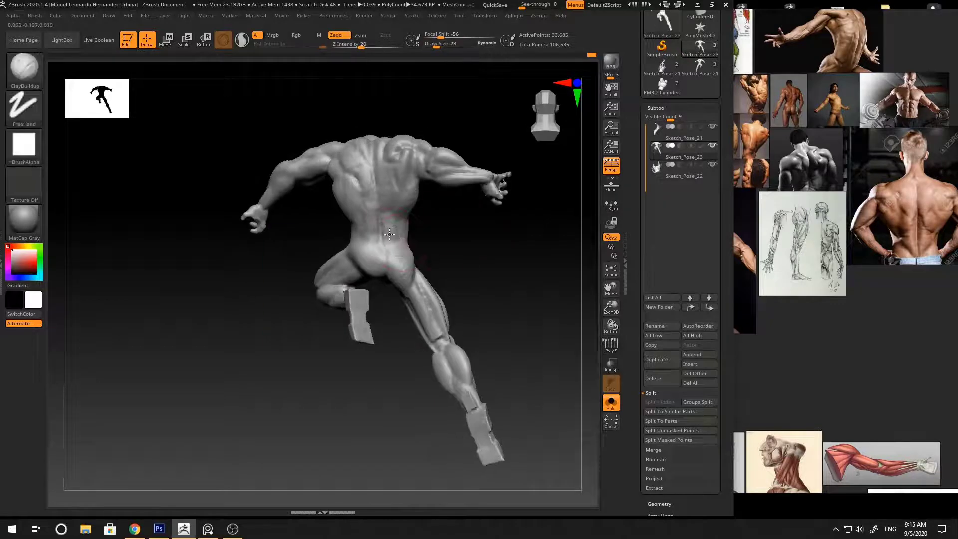
{"action": "mouse_move", "coordinate": [390, 233]}
{"action": "right_mouse_down"}
{"action": "mouse_move", "coordinate": [439, 260]}
{"action": "mouse_move", "coordinate": [433, 249]}
{"action": "right_mouse_up"}
Step: Carve the separation along the side of the abdominal muscles with DamStandard at draw size 21
{"action": "key", "text": "b"}
{"action": "key", "text": "m"}
{"action": "key", "text": "v"}
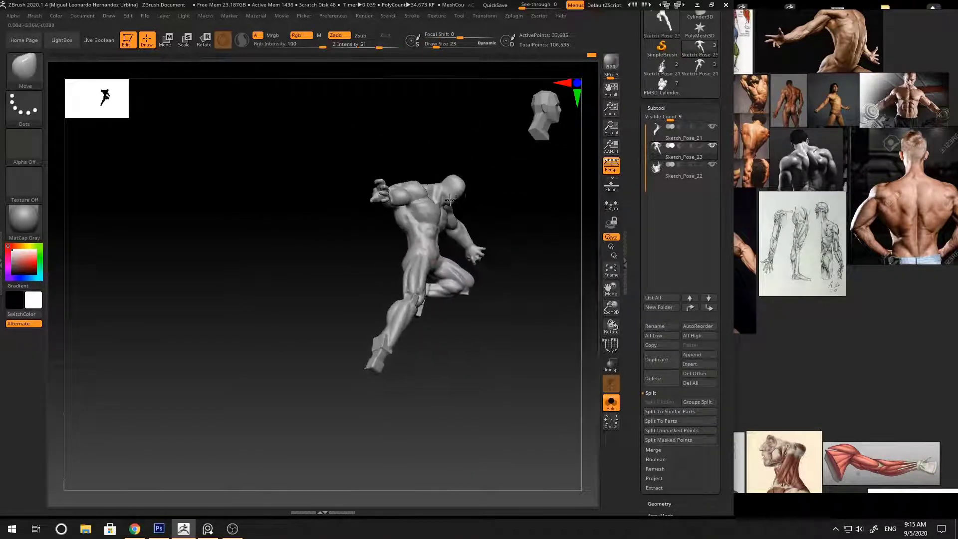
{"action": "mouse_move", "coordinate": [451, 200]}
{"action": "right_mouse_down"}
{"action": "mouse_move", "coordinate": [486, 202]}
{"action": "mouse_move", "coordinate": [398, 228]}
{"action": "right_mouse_up"}
{"action": "mouse_move", "coordinate": [544, 203]}
{"action": "right_mouse_down"}
{"action": "mouse_move", "coordinate": [520, 223]}
{"action": "mouse_move", "coordinate": [530, 195]}
{"action": "mouse_move", "coordinate": [559, 199]}
{"action": "right_mouse_up"}
{"action": "key", "text": "b"}
{"action": "key", "text": "s"}
{"action": "key", "text": "t"}
{"action": "right_click_drag", "start_coordinate": [476, 222], "coordinate": [510, 281]}
{"action": "key", "text": "space"}
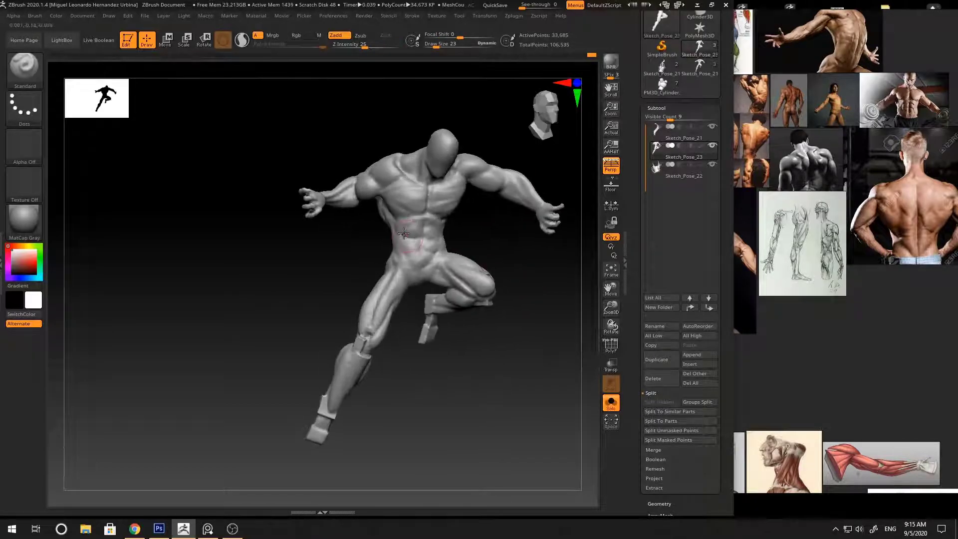
{"action": "key", "text": "b"}
{"action": "key", "text": "d"}
{"action": "key", "text": "s"}
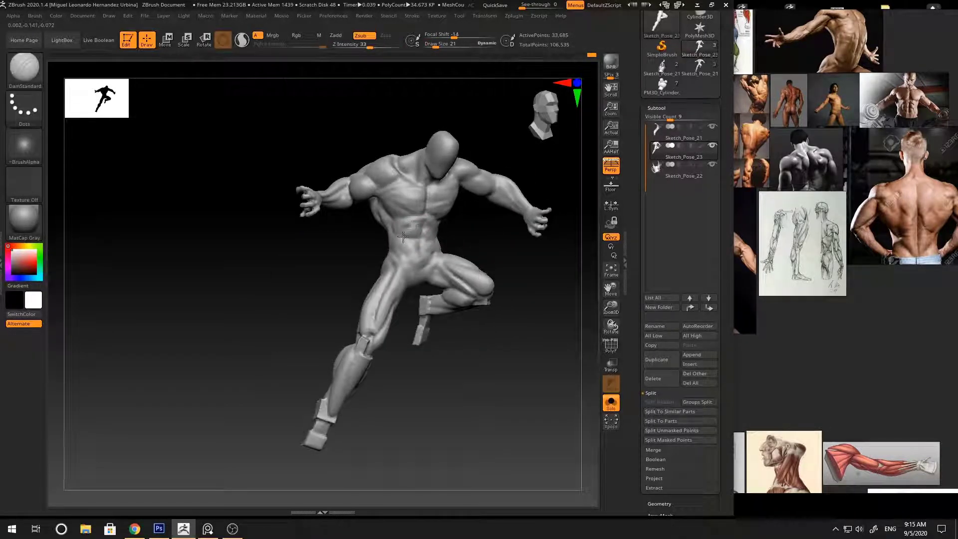
{"action": "mouse_move", "coordinate": [403, 236]}
{"action": "right_mouse_down"}
{"action": "mouse_move", "coordinate": [434, 235]}
{"action": "mouse_move", "coordinate": [402, 230]}
{"action": "right_mouse_up"}
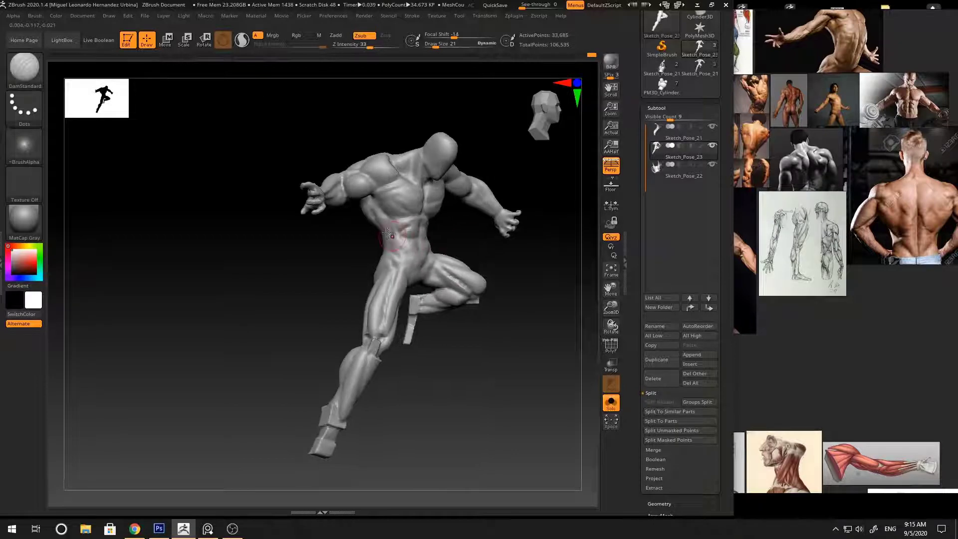
Step: Build up the oblique area on the figure's right flank with the ClayBuildup brush
{"action": "key", "text": "b"}
{"action": "key", "text": "c"}
Step: Reshape the waist and flank contours with the Move brush, using draw size 39
{"action": "key", "text": "b"}
{"action": "right_click_drag", "start_coordinate": [503, 241], "coordinate": [507, 215], "text": "ctrl"}
{"action": "mouse_move", "coordinate": [506, 214]}
{"action": "right_mouse_down"}
{"action": "mouse_move", "coordinate": [524, 279]}
{"action": "mouse_move", "coordinate": [541, 212]}
{"action": "mouse_move", "coordinate": [534, 244]}
{"action": "right_mouse_up"}
{"action": "key", "text": "b"}
{"action": "key", "text": "m"}
{"action": "key", "text": "v"}
{"action": "key", "text": "s"}
{"action": "left_click_drag", "start_coordinate": [438, 241], "coordinate": [441, 242]}
{"action": "right_click_drag", "start_coordinate": [493, 215], "coordinate": [464, 220]}
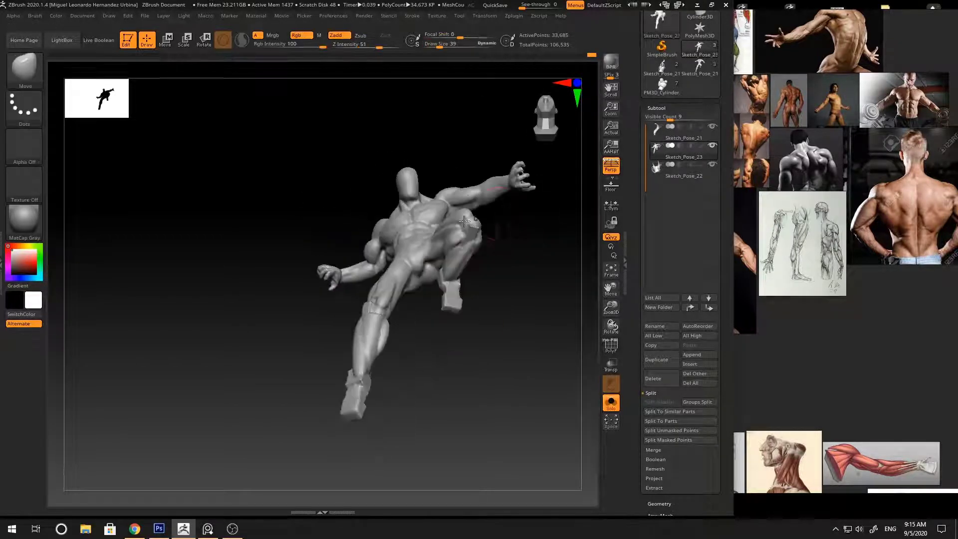
{"action": "mouse_move", "coordinate": [535, 257]}
{"action": "right_mouse_down"}
{"action": "mouse_move", "coordinate": [445, 238]}
{"action": "mouse_move", "coordinate": [496, 263]}
{"action": "mouse_move", "coordinate": [414, 243]}
{"action": "right_mouse_up"}
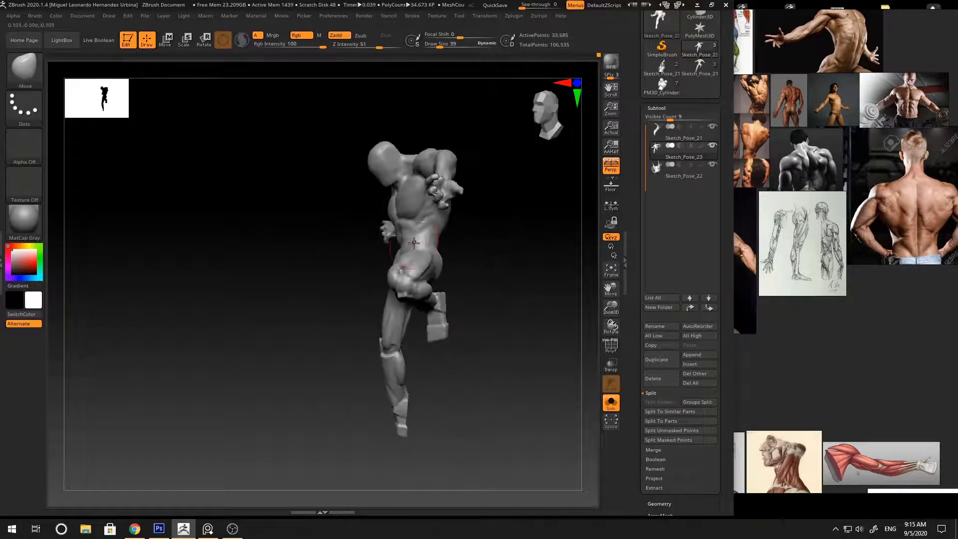
{"action": "mouse_move", "coordinate": [486, 253]}
{"action": "right_mouse_down"}
{"action": "mouse_move", "coordinate": [448, 252]}
{"action": "mouse_move", "coordinate": [507, 246]}
{"action": "mouse_move", "coordinate": [409, 249]}
{"action": "mouse_move", "coordinate": [464, 239]}
{"action": "mouse_move", "coordinate": [425, 221]}
{"action": "right_mouse_up"}
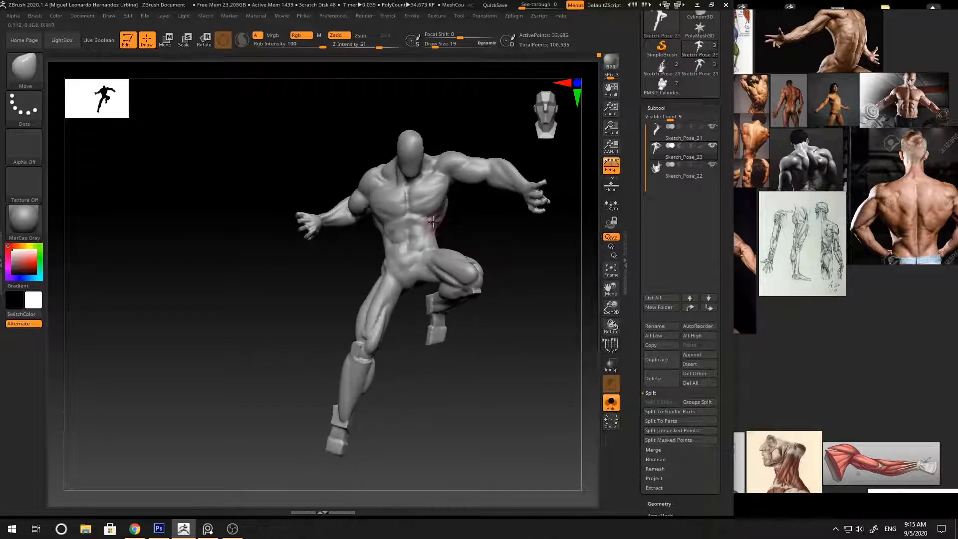
Step: Build up the upper abdominal muscles with ClayBuildup at draw size 19
{"action": "key", "text": "b"}
{"action": "key", "text": "c"}
{"action": "key", "text": "b"}
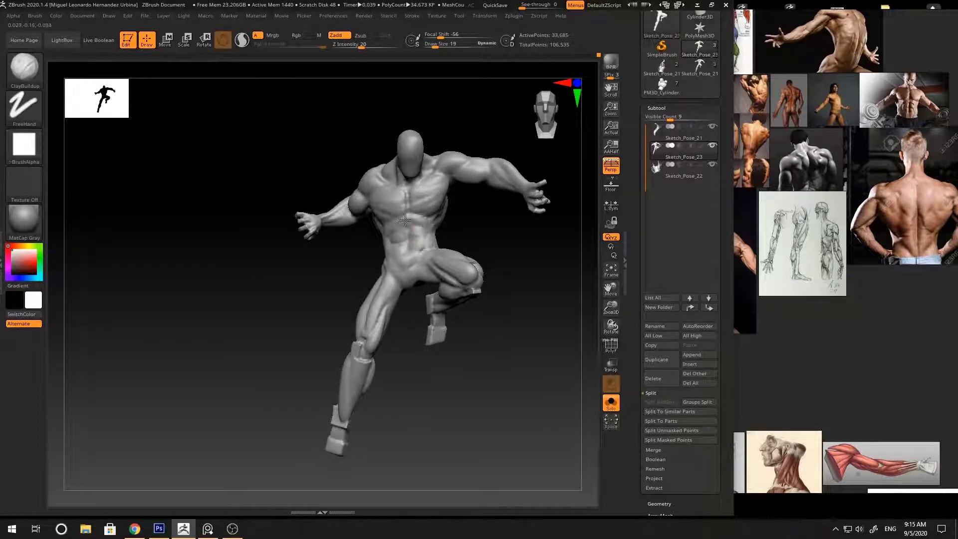
{"action": "mouse_move", "coordinate": [471, 237]}
{"action": "right_mouse_down"}
{"action": "mouse_move", "coordinate": [428, 226]}
{"action": "mouse_move", "coordinate": [389, 254]}
{"action": "right_mouse_up"}
{"action": "mouse_move", "coordinate": [389, 253]}
{"action": "right_mouse_down", "text": "ctrl"}
{"action": "mouse_move", "coordinate": [346, 254]}
{"action": "mouse_move", "coordinate": [562, 257]}
{"action": "mouse_move", "coordinate": [407, 267]}
{"action": "right_mouse_up", "text": "ctrl"}
Step: Adjust the shape of the lower abdomen and hips with the Move brush
{"action": "key", "text": "b"}
{"action": "key", "text": "m"}
{"action": "key", "text": "v"}
{"action": "right_click", "coordinate": [400, 273]}
{"action": "mouse_move", "coordinate": [502, 188]}
{"action": "right_mouse_down"}
{"action": "mouse_move", "coordinate": [556, 184]}
{"action": "mouse_move", "coordinate": [514, 220]}
{"action": "mouse_move", "coordinate": [401, 186]}
{"action": "mouse_move", "coordinate": [405, 168]}
{"action": "mouse_move", "coordinate": [446, 206]}
{"action": "right_mouse_up"}
Step: Build up the muscles below the right shoulder blade with ClayBuildup at draw size 26
{"action": "key", "text": "b"}
{"action": "key", "text": "c"}
{"action": "key", "text": "b"}
{"action": "mouse_move", "coordinate": [447, 206]}
{"action": "right_mouse_down", "text": "ctrl"}
{"action": "mouse_move", "coordinate": [405, 166]}
{"action": "mouse_move", "coordinate": [442, 210]}
{"action": "mouse_move", "coordinate": [435, 204]}
{"action": "right_mouse_up", "text": "ctrl"}
{"action": "scroll", "coordinate": [477, 160], "scroll_direction": "up", "scroll_amount": 2}
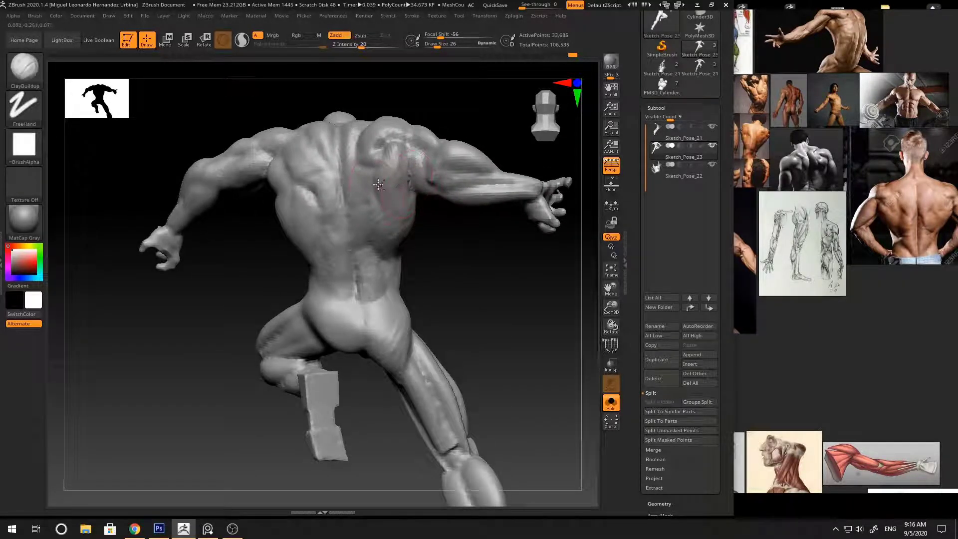
{"action": "right_click_drag", "start_coordinate": [423, 211], "coordinate": [416, 200]}
Step: Define the inner right back muscles beside the spine with DamStandard, and add volume to them with ClayBuildup at draw size 26
{"action": "key", "text": "b"}
{"action": "key", "text": "d"}
{"action": "key", "text": "s"}
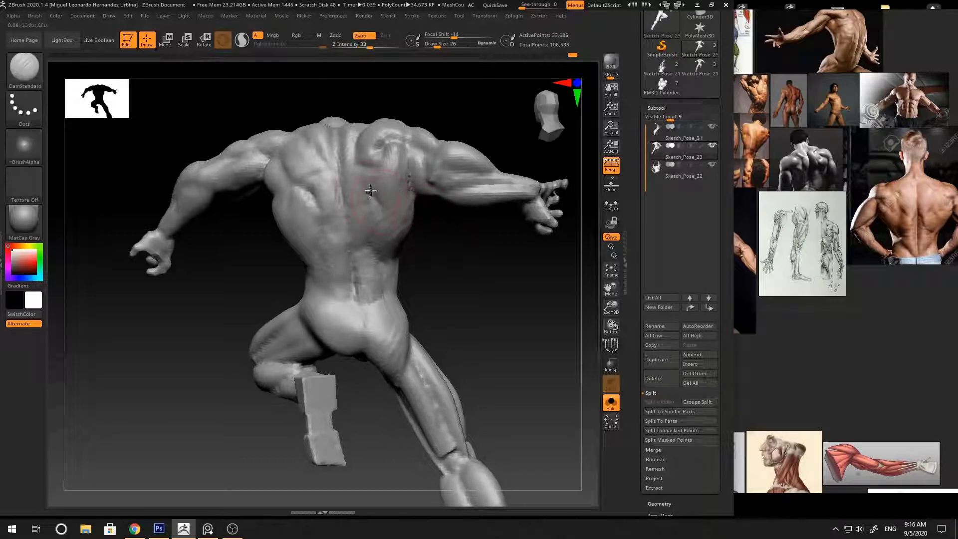
{"action": "key", "text": "b"}
{"action": "key", "text": "c"}
Step: Carve the right shoulder blade separations with DamStandard and fill the right latissimus and mid back with ClayBuildup at draw size 26
{"action": "key", "text": "b"}
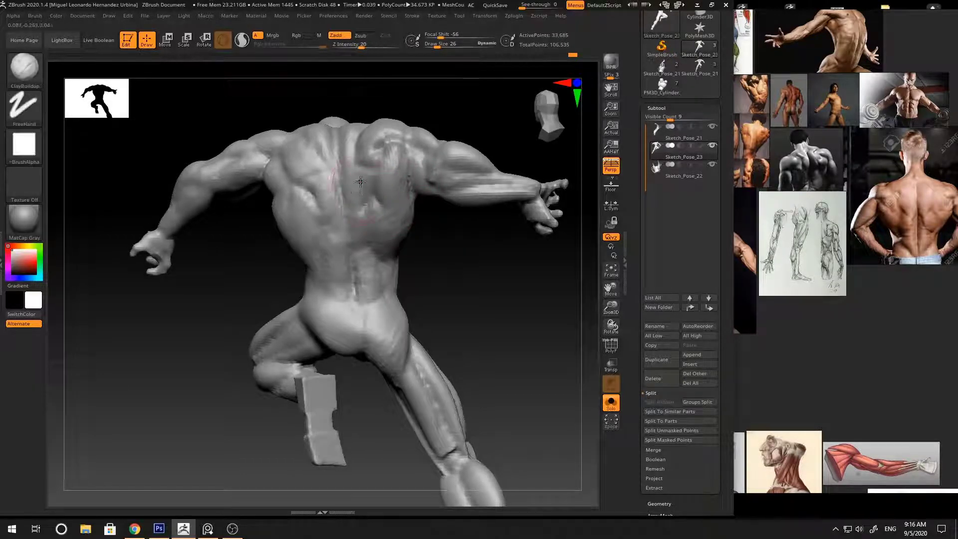
{"action": "right_click_drag", "start_coordinate": [376, 200], "coordinate": [429, 220], "text": "ctrl"}
{"action": "mouse_move", "coordinate": [429, 219]}
{"action": "right_mouse_down"}
{"action": "mouse_move", "coordinate": [469, 214]}
{"action": "mouse_move", "coordinate": [479, 159]}
{"action": "mouse_move", "coordinate": [449, 162]}
{"action": "right_mouse_up"}
{"action": "key", "text": "b"}
{"action": "key", "text": "d"}
{"action": "key", "text": "s"}
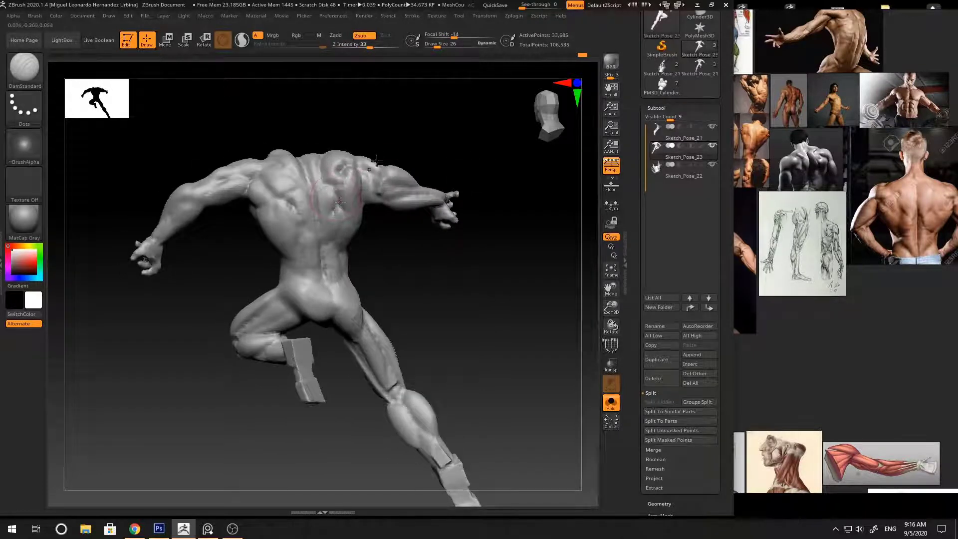
{"action": "mouse_move", "coordinate": [377, 161]}
{"action": "right_mouse_down"}
{"action": "mouse_move", "coordinate": [354, 177]}
{"action": "mouse_move", "coordinate": [407, 134]}
{"action": "mouse_move", "coordinate": [389, 240]}
{"action": "mouse_move", "coordinate": [372, 222]}
{"action": "right_mouse_up"}
{"action": "key", "text": "b"}
{"action": "key", "text": "c"}
{"action": "key", "text": "t"}
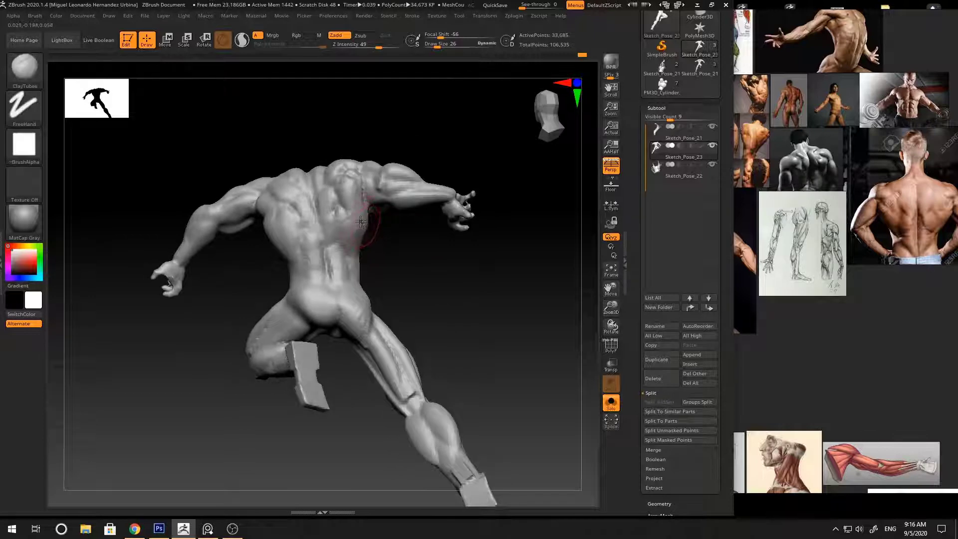
{"action": "key", "text": "b"}
{"action": "key", "text": "c"}
{"action": "key", "text": "b"}
{"action": "right_click_drag", "start_coordinate": [346, 253], "coordinate": [341, 246]}
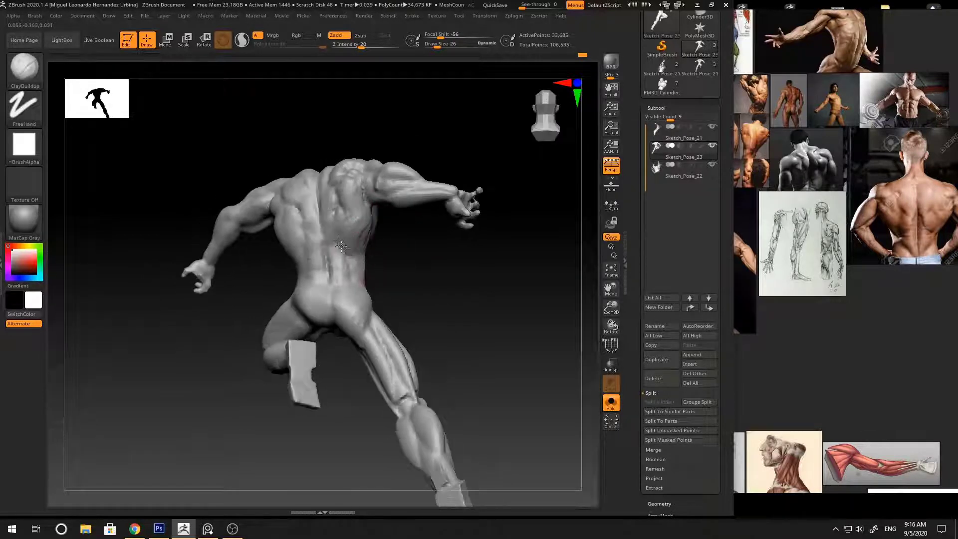
Step: Refine the back and torso outline by alternating the Move and ClayBuildup brushes
{"action": "key", "text": "b"}
{"action": "key", "text": "m"}
{"action": "key", "text": "v"}
{"action": "mouse_move", "coordinate": [539, 255]}
{"action": "right_mouse_down"}
{"action": "mouse_move", "coordinate": [475, 278]}
{"action": "mouse_move", "coordinate": [519, 210]}
{"action": "mouse_move", "coordinate": [481, 166]}
{"action": "right_mouse_up"}
{"action": "key", "text": "b"}
{"action": "key", "text": "c"}
{"action": "key", "text": "b"}
Step: Add volume to the torso with ClayBuildup and carve the separation below the right pectoral with DamStandard at draw size 19
{"action": "key", "text": "b"}
{"action": "key", "text": "m"}
{"action": "key", "text": "v"}
{"action": "mouse_move", "coordinate": [449, 214]}
{"action": "right_mouse_down"}
{"action": "mouse_move", "coordinate": [492, 217]}
{"action": "mouse_move", "coordinate": [493, 233]}
{"action": "mouse_move", "coordinate": [496, 180]}
{"action": "mouse_move", "coordinate": [530, 209]}
{"action": "mouse_move", "coordinate": [435, 229]}
{"action": "mouse_move", "coordinate": [463, 220]}
{"action": "mouse_move", "coordinate": [498, 246]}
{"action": "mouse_move", "coordinate": [464, 217]}
{"action": "mouse_move", "coordinate": [469, 229]}
{"action": "mouse_move", "coordinate": [494, 234]}
{"action": "mouse_move", "coordinate": [460, 236]}
{"action": "mouse_move", "coordinate": [481, 220]}
{"action": "right_mouse_up"}
{"action": "key", "text": "b"}
{"action": "key", "text": "c"}
{"action": "key", "text": "b"}
{"action": "mouse_move", "coordinate": [482, 220]}
{"action": "right_mouse_down", "text": "ctrl"}
{"action": "mouse_move", "coordinate": [492, 188]}
{"action": "mouse_move", "coordinate": [528, 196]}
{"action": "mouse_move", "coordinate": [526, 182]}
{"action": "mouse_move", "coordinate": [514, 199]}
{"action": "right_mouse_up", "text": "ctrl"}
{"action": "right_click_drag", "start_coordinate": [514, 200], "coordinate": [499, 265], "text": "ctrl"}
{"action": "mouse_move", "coordinate": [364, 279]}
{"action": "right_mouse_down"}
{"action": "mouse_move", "coordinate": [355, 301]}
{"action": "mouse_move", "coordinate": [492, 225]}
{"action": "mouse_move", "coordinate": [535, 186]}
{"action": "mouse_move", "coordinate": [513, 261]}
{"action": "mouse_move", "coordinate": [343, 280]}
{"action": "mouse_move", "coordinate": [510, 246]}
{"action": "mouse_move", "coordinate": [359, 282]}
{"action": "mouse_move", "coordinate": [347, 328]}
{"action": "mouse_move", "coordinate": [361, 313]}
{"action": "mouse_move", "coordinate": [349, 310]}
{"action": "mouse_move", "coordinate": [368, 252]}
{"action": "right_mouse_up"}
{"action": "key", "text": "b"}
{"action": "key", "text": "d"}
{"action": "key", "text": "s"}
{"action": "mouse_move", "coordinate": [368, 252]}
{"action": "left_mouse_down"}
{"action": "mouse_move", "coordinate": [359, 224]}
{"action": "mouse_move", "coordinate": [349, 228]}
{"action": "left_mouse_up"}
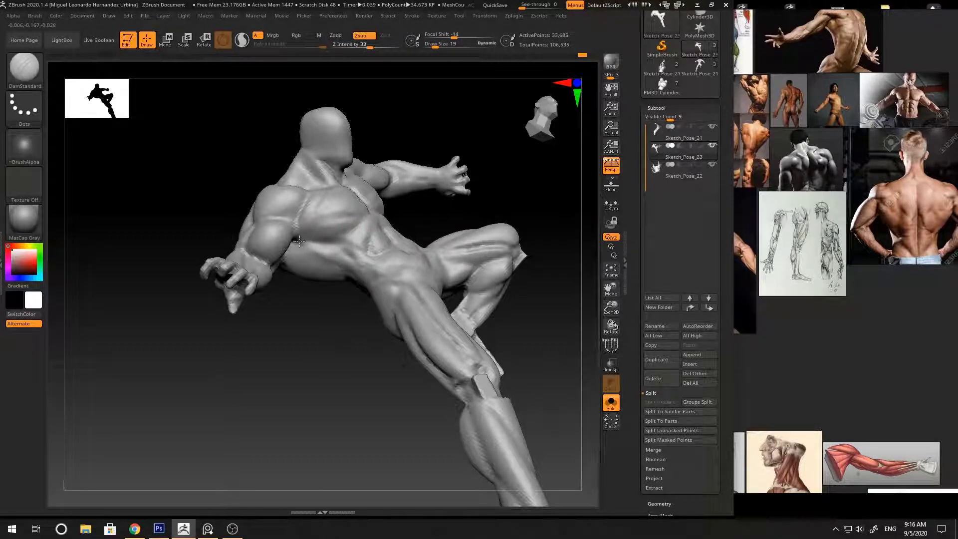
Step: Frame the whole figure and set up the Standard brush at draw size 9
{"action": "key", "text": "f"}
{"action": "mouse_move", "coordinate": [499, 210]}
{"action": "right_mouse_down"}
{"action": "mouse_move", "coordinate": [509, 205]}
{"action": "mouse_move", "coordinate": [522, 235]}
{"action": "mouse_move", "coordinate": [493, 199]}
{"action": "mouse_move", "coordinate": [511, 207]}
{"action": "right_mouse_up"}
{"action": "key", "text": "b"}
{"action": "key", "text": "s"}
{"action": "key", "text": "t"}
{"action": "right_click", "coordinate": [508, 211]}
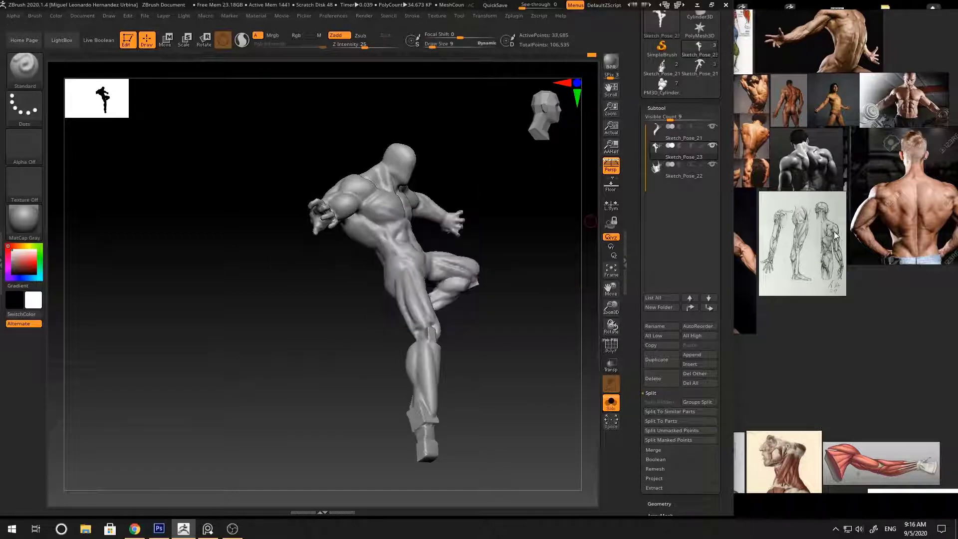
Step: Switch to PureRef and examine the torso and back references for the rib-side muscles
{"action": "left_click", "coordinate": [837, 236]}
{"action": "middle_click_drag", "start_coordinate": [741, 235], "coordinate": [830, 247]}
{"action": "scroll", "coordinate": [829, 246], "scroll_direction": "down", "scroll_amount": 3}
{"action": "scroll", "coordinate": [825, 206], "scroll_direction": "up", "scroll_amount": 3}
{"action": "scroll", "coordinate": [818, 185], "scroll_direction": "up", "scroll_amount": 2}
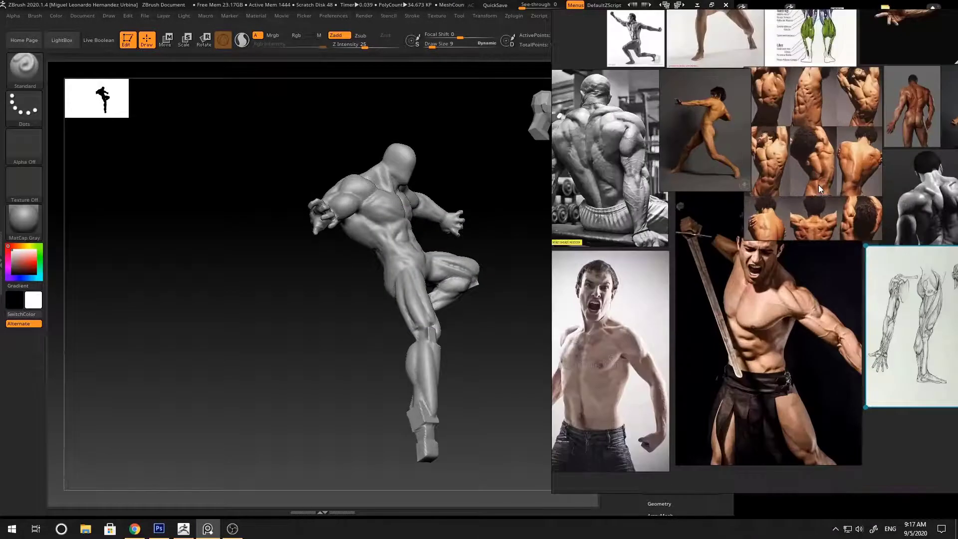
{"action": "scroll", "coordinate": [818, 184], "scroll_direction": "down", "scroll_amount": 2}
{"action": "scroll", "coordinate": [818, 185], "scroll_direction": "up", "scroll_amount": 2}
Step: Return to ZBrush and sculpt the serratus bumps along the right ribs with ClayBuildup at draw size 12
{"action": "right_click_drag", "start_coordinate": [478, 175], "coordinate": [447, 248]}
{"action": "mouse_move", "coordinate": [447, 248]}
{"action": "left_mouse_down"}
{"action": "mouse_move", "coordinate": [469, 197]}
{"action": "mouse_move", "coordinate": [496, 235]}
{"action": "mouse_move", "coordinate": [471, 187]}
{"action": "mouse_move", "coordinate": [394, 269]}
{"action": "left_mouse_up"}
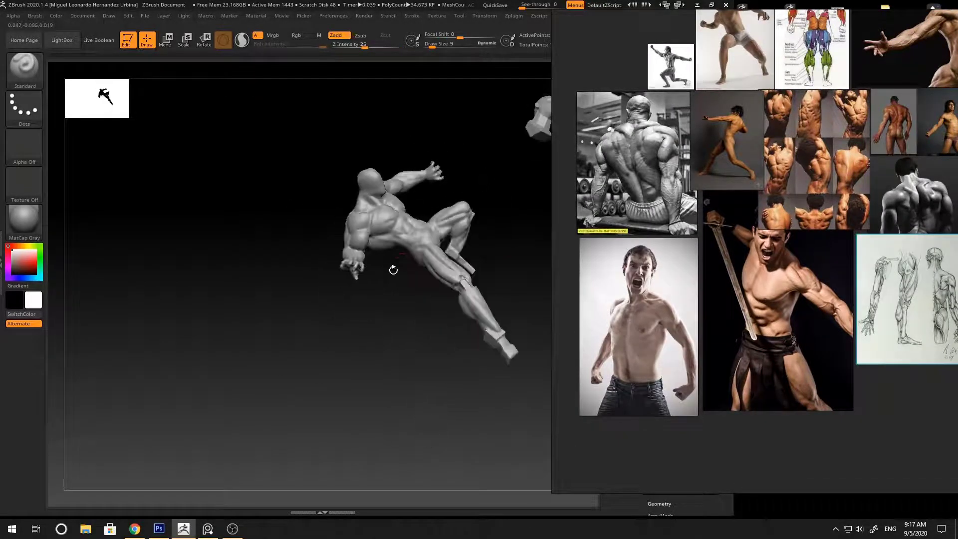
{"action": "right_click_drag", "start_coordinate": [394, 269], "coordinate": [372, 323], "text": "ctrl"}
{"action": "key", "text": "b"}
{"action": "key", "text": "c"}
{"action": "key", "text": "b"}
{"action": "mouse_move", "coordinate": [337, 339]}
{"action": "left_mouse_down", "text": "alt"}
{"action": "mouse_move", "coordinate": [355, 289]}
{"action": "mouse_move", "coordinate": [354, 225]}
{"action": "left_mouse_up", "text": "alt"}
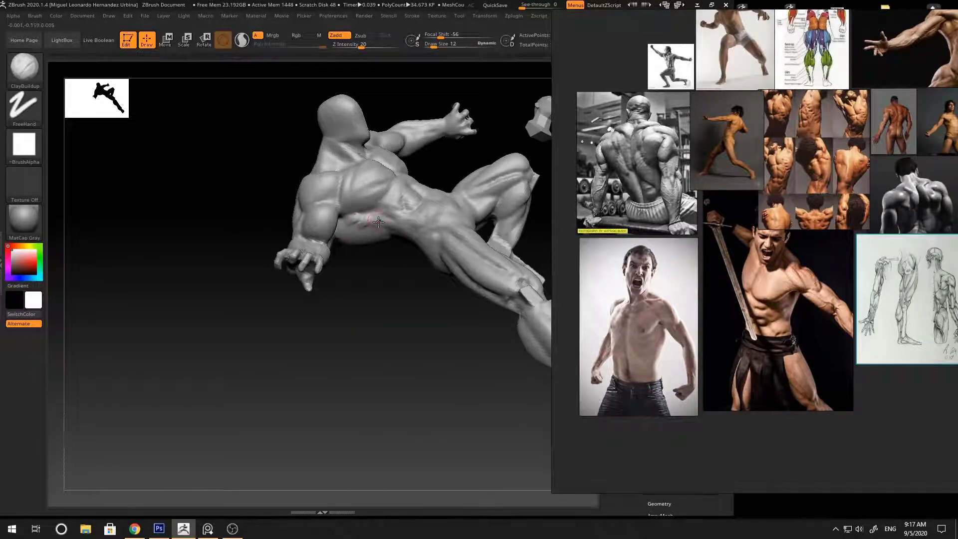
{"action": "key", "text": "ctrl"}
{"action": "left_click_drag", "start_coordinate": [382, 276], "coordinate": [381, 208]}
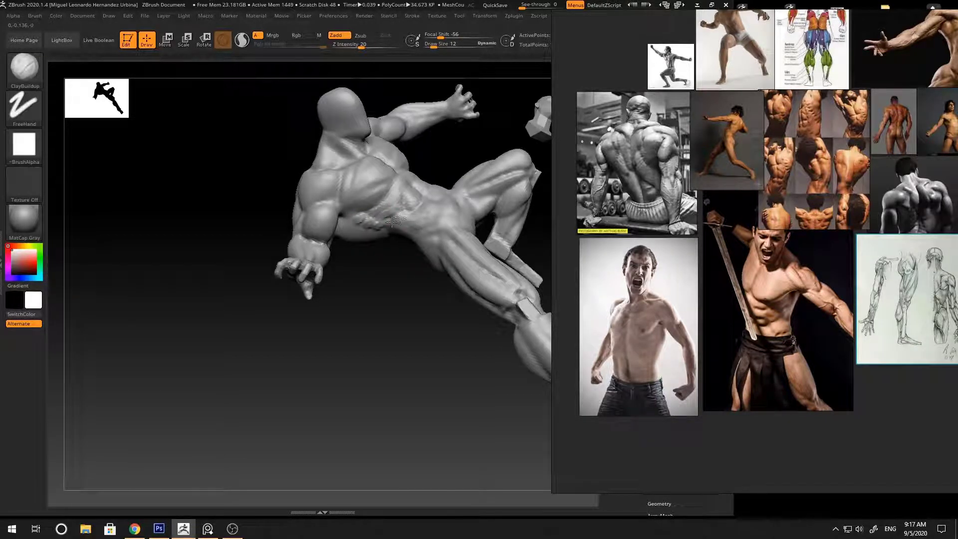
Step: Build up the right serratus and upper obliques with ClayBuildup at draw size 17, and remesh the figure with DynaMesh
{"action": "mouse_move", "coordinate": [387, 329]}
{"action": "left_mouse_down", "text": "alt"}
{"action": "mouse_move", "coordinate": [382, 302]}
{"action": "mouse_move", "coordinate": [507, 267]}
{"action": "mouse_move", "coordinate": [488, 252]}
{"action": "mouse_move", "coordinate": [482, 269]}
{"action": "left_mouse_up", "text": "alt"}
{"action": "right_click_drag", "start_coordinate": [482, 269], "coordinate": [483, 314], "text": "ctrl"}
{"action": "key", "text": "b"}
{"action": "key", "text": "c"}
{"action": "key", "text": "b"}
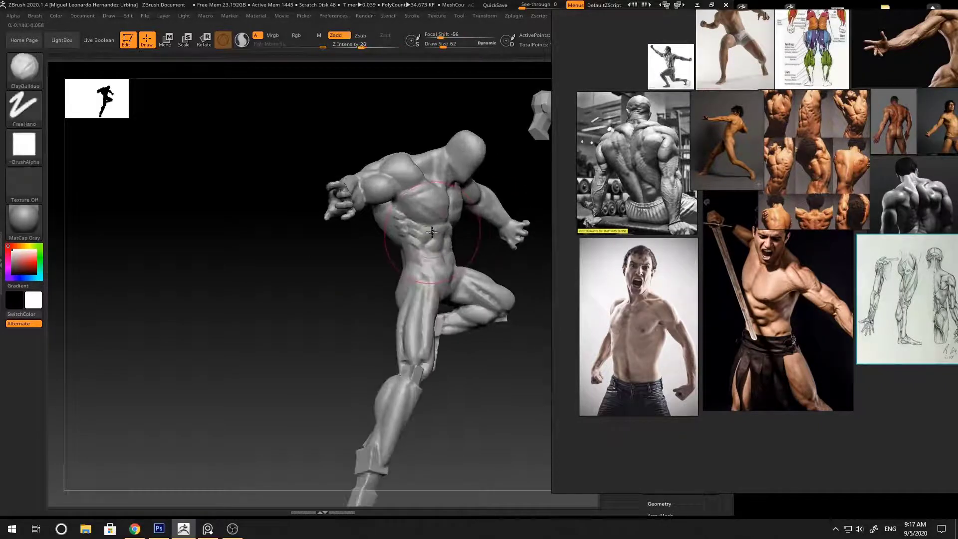
{"action": "key", "text": "space"}
{"action": "left_click_drag", "start_coordinate": [507, 181], "coordinate": [473, 187]}
{"action": "key", "text": "space"}
{"action": "left_click_drag", "start_coordinate": [418, 223], "coordinate": [409, 224]}
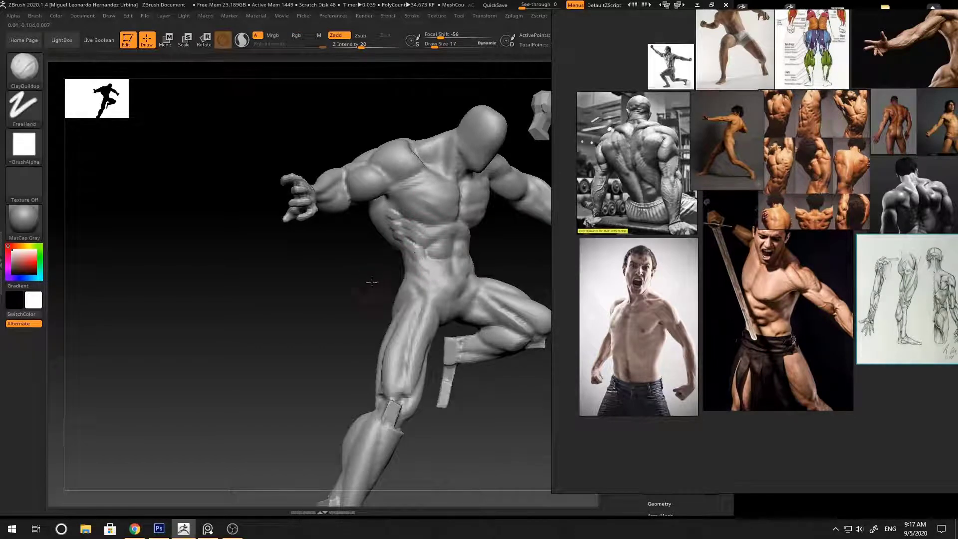
{"action": "mouse_move", "coordinate": [372, 283]}
{"action": "left_mouse_down"}
{"action": "mouse_move", "coordinate": [409, 299]}
{"action": "mouse_move", "coordinate": [293, 317]}
{"action": "left_mouse_up"}
{"action": "right_click_drag", "start_coordinate": [349, 294], "coordinate": [352, 224], "text": "ctrl"}
{"action": "mouse_move", "coordinate": [309, 280]}
{"action": "left_mouse_down"}
{"action": "mouse_move", "coordinate": [349, 280]}
{"action": "mouse_move", "coordinate": [319, 299]}
{"action": "left_mouse_up"}
{"action": "right_click_drag", "start_coordinate": [319, 260], "coordinate": [322, 294], "text": "ctrl"}
Step: Adjust the right rib cage and latissimus contour with the Move brush at draw size 17
{"action": "key", "text": "b"}
{"action": "key", "text": "m"}
{"action": "key", "text": "v"}
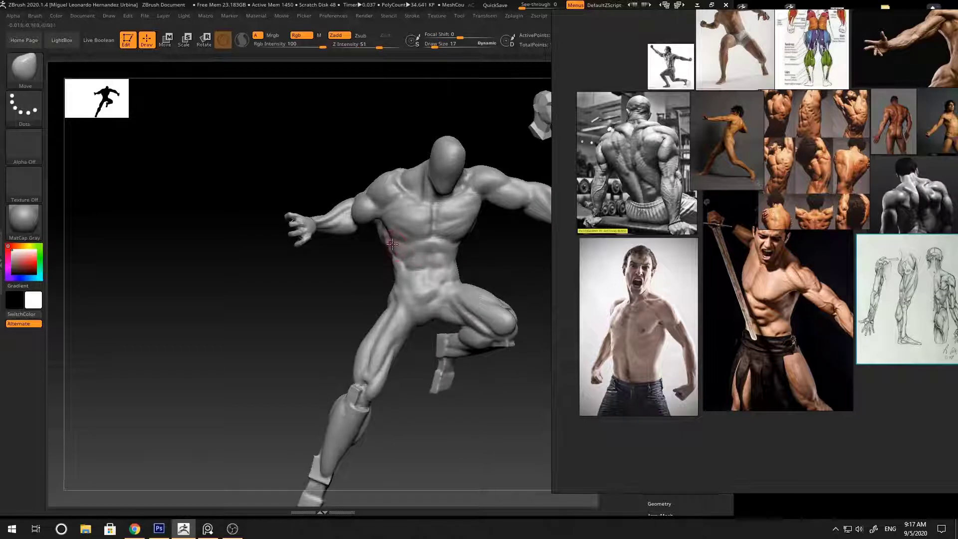
{"action": "left_click_drag", "start_coordinate": [329, 279], "coordinate": [365, 279]}
{"action": "mouse_move", "coordinate": [391, 250]}
{"action": "left_mouse_down", "text": "shift"}
{"action": "mouse_move", "coordinate": [395, 229]}
{"action": "mouse_move", "coordinate": [382, 244]}
{"action": "left_mouse_up", "text": "shift"}
{"action": "right_click_drag", "start_coordinate": [519, 344], "coordinate": [522, 305], "text": "ctrl"}
{"action": "mouse_move", "coordinate": [529, 302]}
{"action": "left_mouse_down"}
{"action": "mouse_move", "coordinate": [499, 302]}
{"action": "mouse_move", "coordinate": [496, 246]}
{"action": "mouse_move", "coordinate": [392, 290]}
{"action": "left_mouse_up"}
{"action": "right_click_drag", "start_coordinate": [391, 289], "coordinate": [394, 328], "text": "ctrl"}
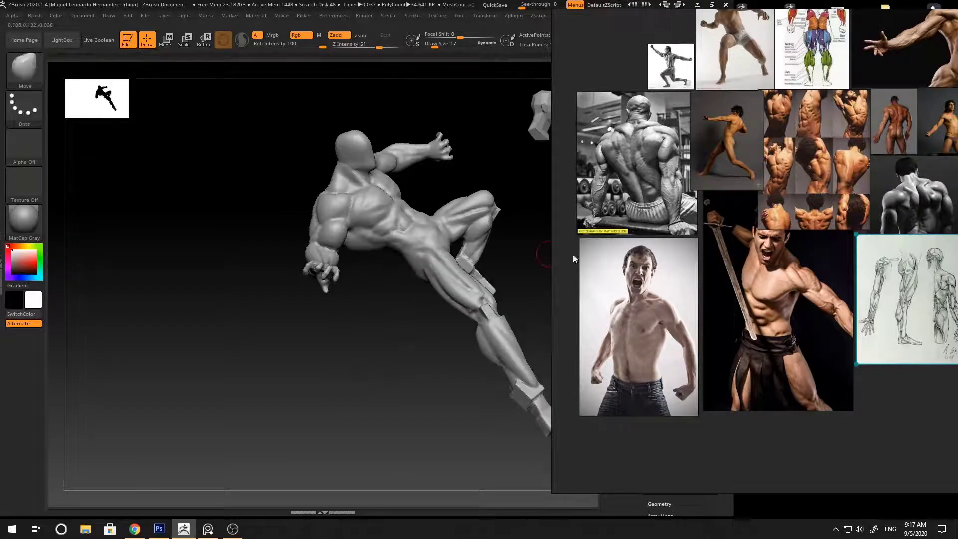
Step: Switch to PureRef and examine the Ron Lemen's anatomy sheet for the deltoid, serratus and external oblique muscles
{"action": "left_click", "coordinate": [780, 279]}
{"action": "right_click", "coordinate": [781, 279]}
{"action": "left_click", "coordinate": [681, 358]}
{"action": "scroll", "coordinate": [672, 433], "scroll_direction": "down", "scroll_amount": 6}
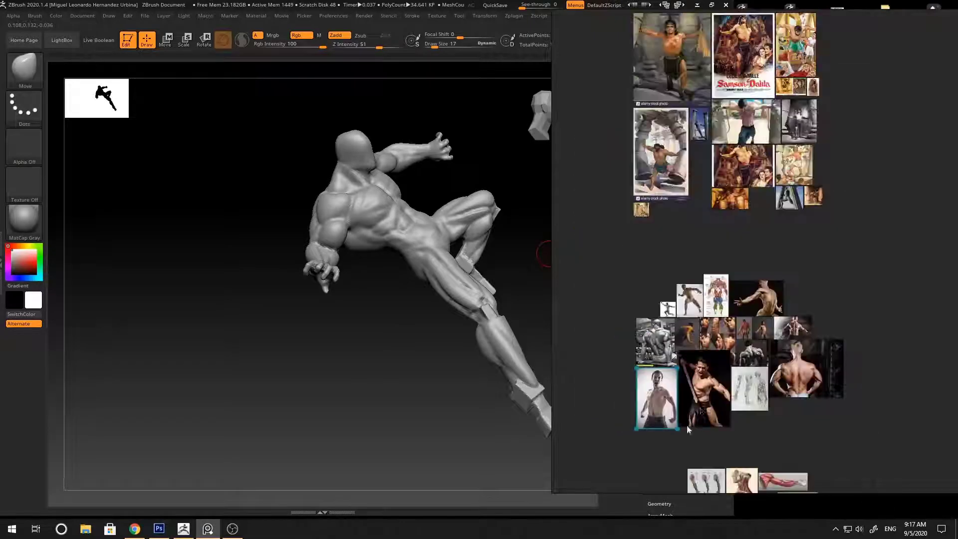
{"action": "middle_click_drag", "start_coordinate": [689, 430], "coordinate": [708, 128]}
{"action": "scroll", "coordinate": [727, 184], "scroll_direction": "up", "scroll_amount": 6}
{"action": "middle_click_drag", "start_coordinate": [725, 322], "coordinate": [727, 185]}
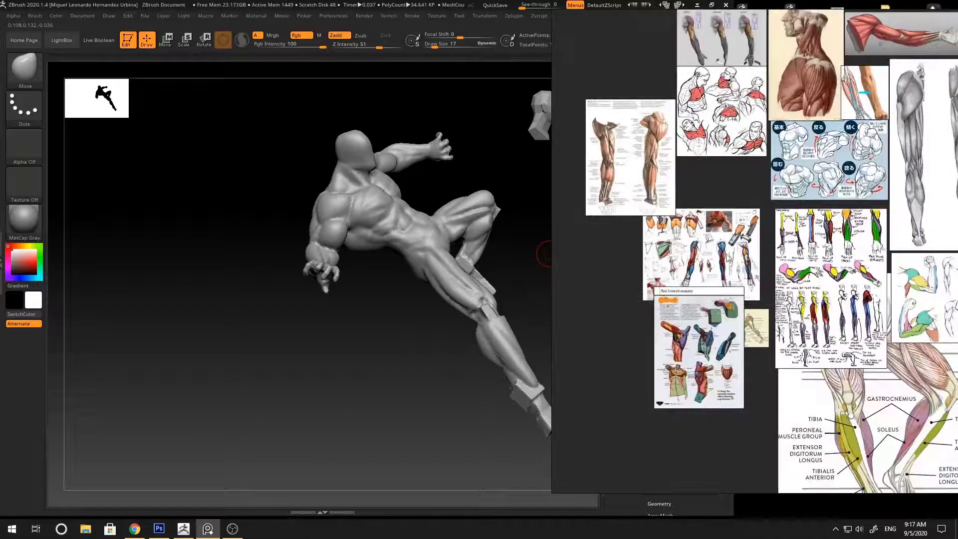
{"action": "scroll", "coordinate": [725, 356], "scroll_direction": "up", "scroll_amount": 3}
{"action": "middle_click_drag", "start_coordinate": [724, 348], "coordinate": [722, 273]}
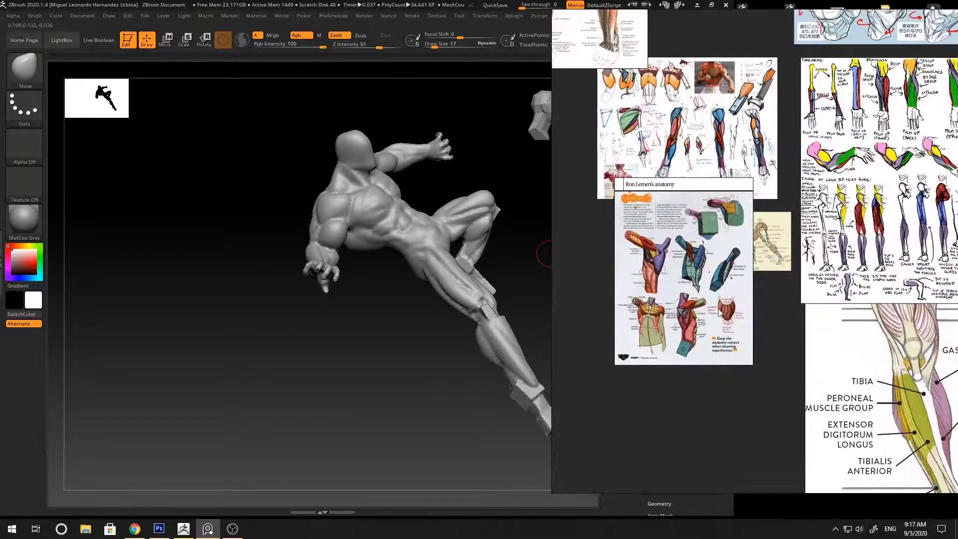
{"action": "scroll", "coordinate": [718, 315], "scroll_direction": "up", "scroll_amount": 6}
{"action": "middle_click_drag", "start_coordinate": [718, 314], "coordinate": [837, 243]}
{"action": "scroll", "coordinate": [837, 243], "scroll_direction": "up", "scroll_amount": 3}
Step: Return to ZBrush and refine the right chest and rib shapes with the Move brush at draw size 17
{"action": "left_click_drag", "start_coordinate": [378, 332], "coordinate": [514, 223]}
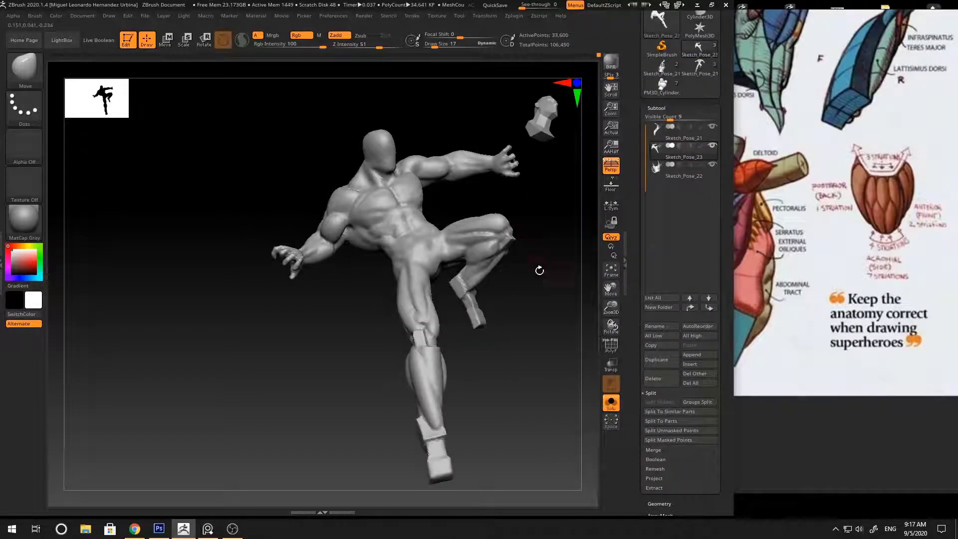
{"action": "mouse_move", "coordinate": [540, 271]}
{"action": "left_mouse_down"}
{"action": "mouse_move", "coordinate": [574, 262]}
{"action": "mouse_move", "coordinate": [576, 225]}
{"action": "mouse_move", "coordinate": [538, 231]}
{"action": "mouse_move", "coordinate": [540, 253]}
{"action": "mouse_move", "coordinate": [549, 250]}
{"action": "left_mouse_up"}
{"action": "left_click_drag", "start_coordinate": [481, 258], "coordinate": [537, 272]}
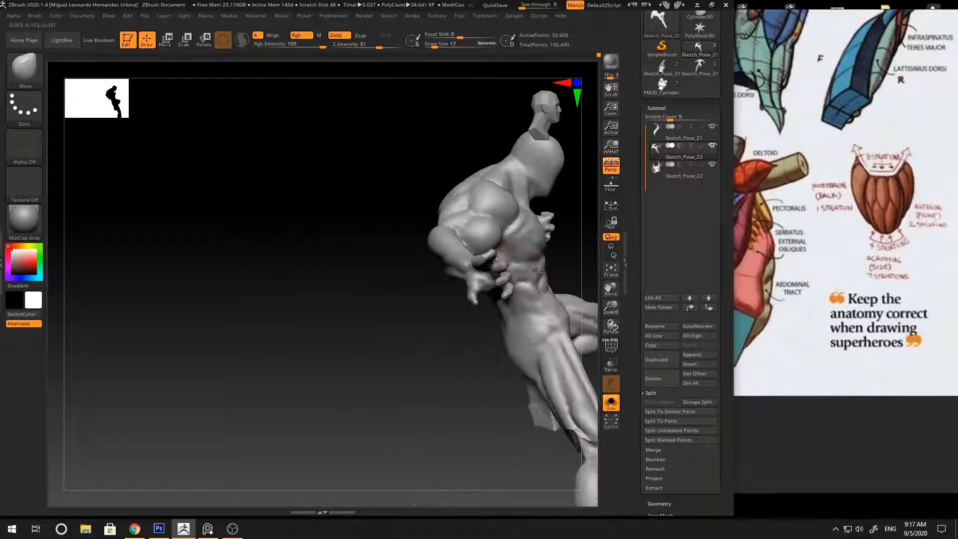
{"action": "mouse_move", "coordinate": [329, 345]}
{"action": "left_mouse_down"}
{"action": "mouse_move", "coordinate": [317, 306]}
{"action": "mouse_move", "coordinate": [280, 283]}
{"action": "mouse_move", "coordinate": [417, 228]}
{"action": "left_mouse_up"}
{"action": "left_click_drag", "start_coordinate": [502, 176], "coordinate": [534, 203], "text": "alt"}
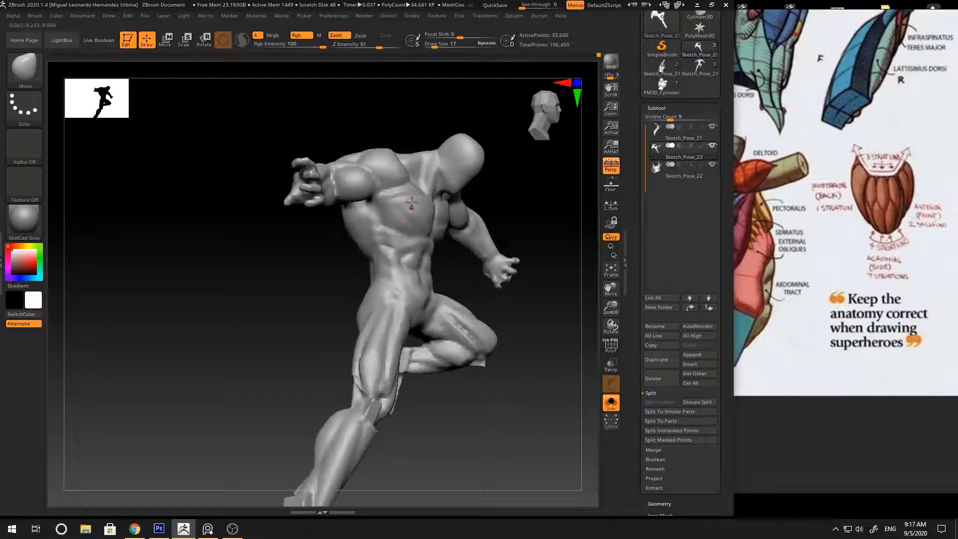
Step: Carve the creases beneath the right pectoral and along the armpit with the DamStandard brush at draw size 17
{"action": "key", "text": "b"}
{"action": "key", "text": "d"}
{"action": "key", "text": "s"}
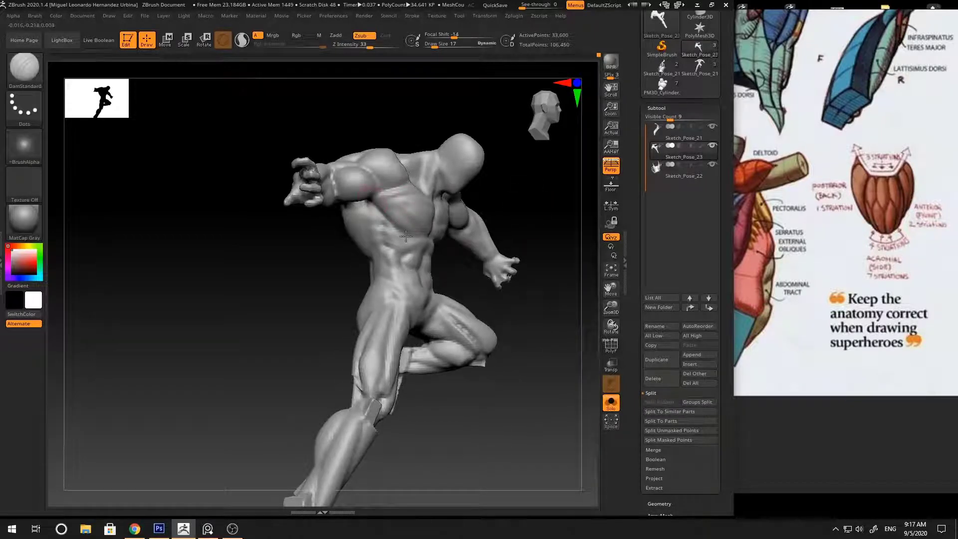
{"action": "left_click_drag", "start_coordinate": [491, 211], "coordinate": [464, 202]}
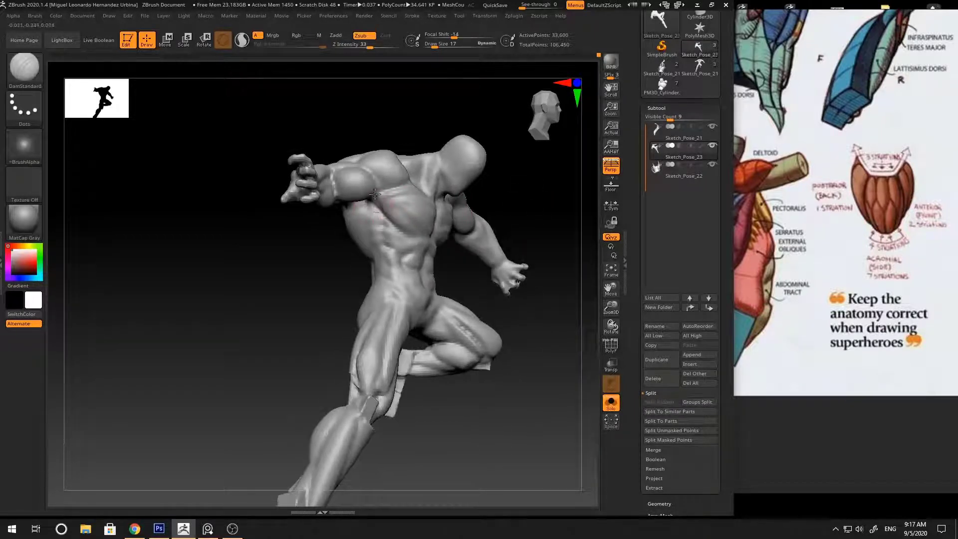
{"action": "mouse_move", "coordinate": [411, 235]}
{"action": "right_mouse_down"}
{"action": "mouse_move", "coordinate": [522, 211]}
{"action": "mouse_move", "coordinate": [416, 212]}
{"action": "mouse_move", "coordinate": [476, 193]}
{"action": "mouse_move", "coordinate": [387, 191]}
{"action": "right_mouse_up"}
{"action": "right_click_drag", "start_coordinate": [385, 195], "coordinate": [399, 172]}
{"action": "right_click_drag", "start_coordinate": [523, 223], "coordinate": [527, 227]}
Step: Compare the figure's right side with the labelled side-view torso in PureRef, examining the serratus, latissimus and external obliques
{"action": "left_click", "coordinate": [813, 207]}
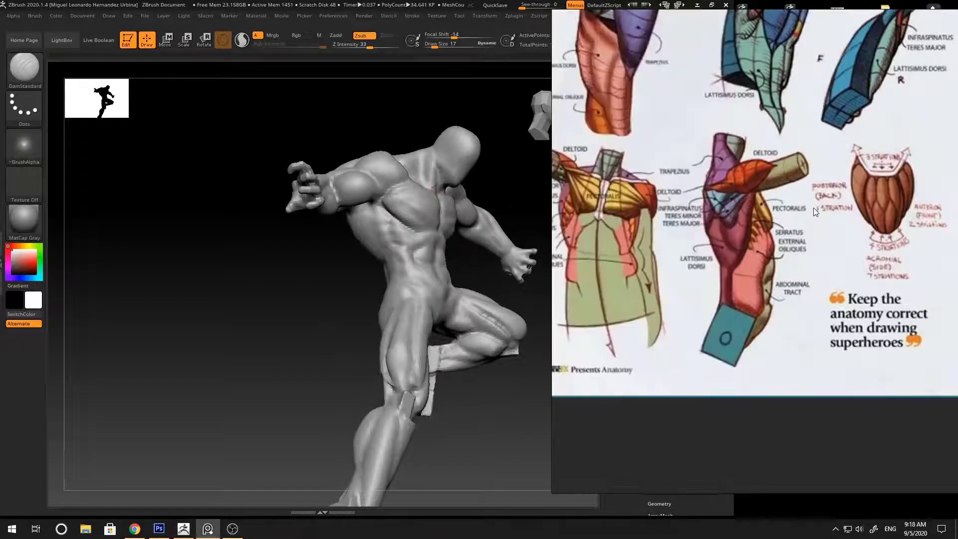
{"action": "left_click_drag", "start_coordinate": [792, 206], "coordinate": [842, 200]}
{"action": "left_click", "coordinate": [265, 267]}
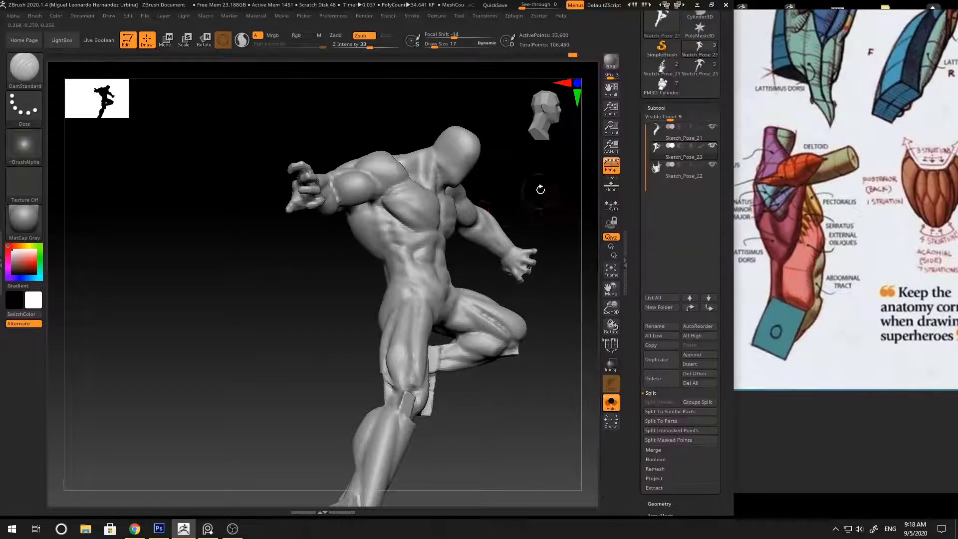
{"action": "right_click_drag", "start_coordinate": [541, 190], "coordinate": [541, 177]}
{"action": "left_click_drag", "start_coordinate": [804, 186], "coordinate": [877, 182]}
{"action": "left_click", "coordinate": [360, 316]}
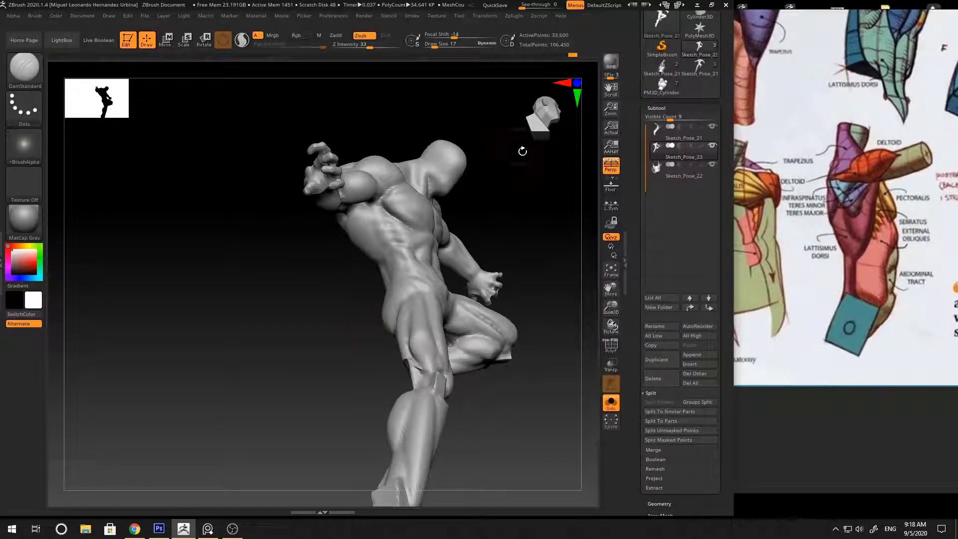
{"action": "right_click_drag", "start_coordinate": [522, 151], "coordinate": [533, 181]}
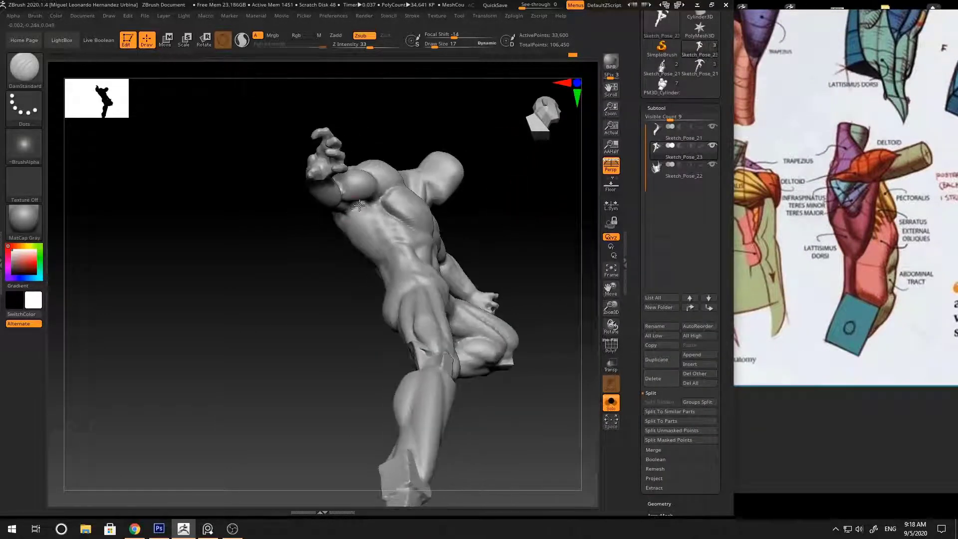
{"action": "mouse_move", "coordinate": [494, 224]}
{"action": "left_mouse_down"}
{"action": "mouse_move", "coordinate": [513, 188]}
{"action": "mouse_move", "coordinate": [495, 210]}
{"action": "left_mouse_up"}
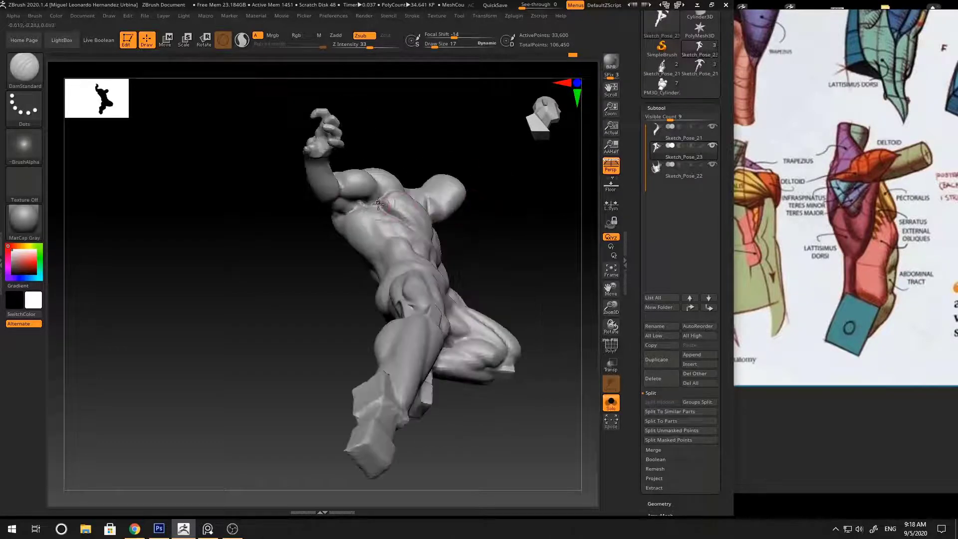
Step: Build up the muscle volume inside the right armpit beside the pectoral with ClayBuildup at draw size 17
{"action": "key", "text": "b"}
{"action": "key", "text": "i"}
{"action": "key", "text": "n"}
{"action": "key", "text": "b"}
{"action": "key", "text": "c"}
{"action": "key", "text": "b"}
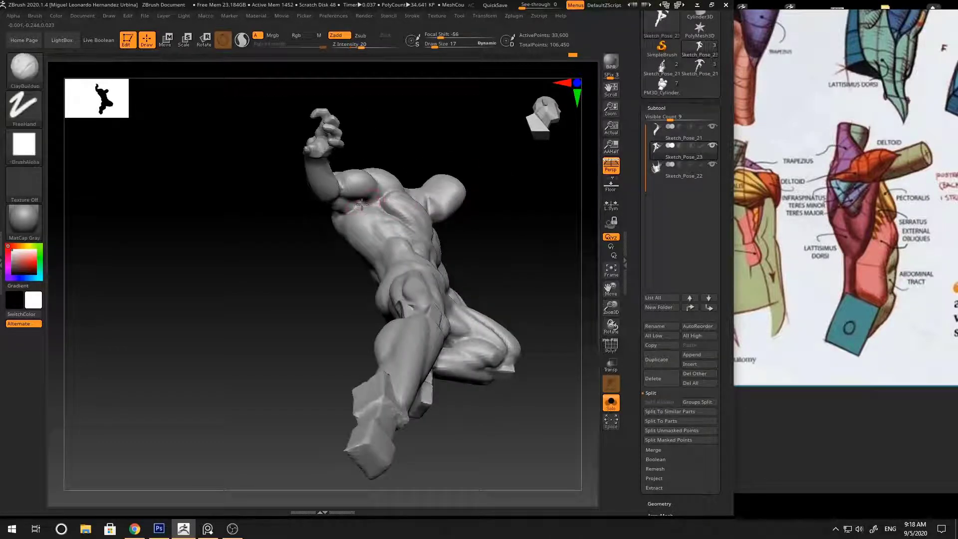
{"action": "right_click_drag", "start_coordinate": [362, 204], "coordinate": [365, 197]}
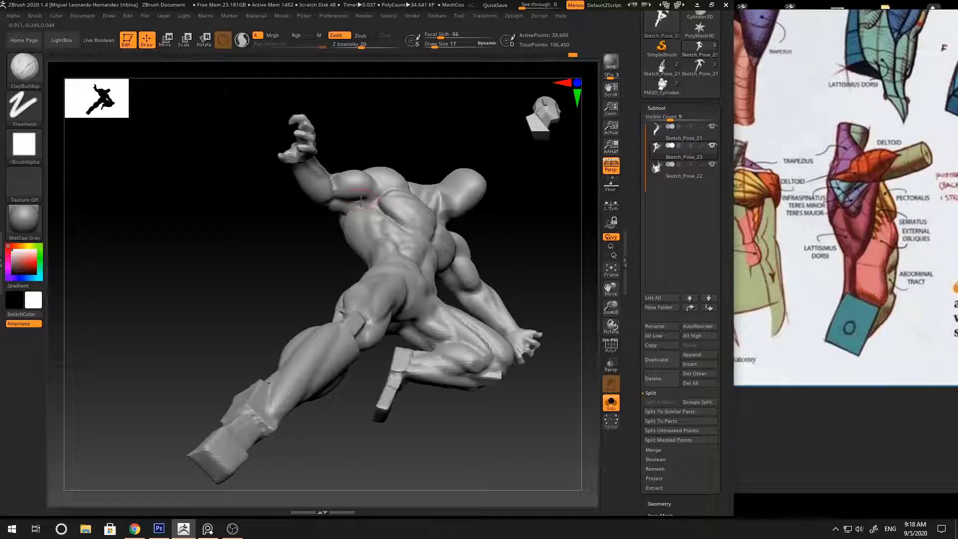
{"action": "mouse_move", "coordinate": [438, 138]}
{"action": "right_mouse_down"}
{"action": "mouse_move", "coordinate": [525, 243]}
{"action": "mouse_move", "coordinate": [543, 197]}
{"action": "mouse_move", "coordinate": [544, 179]}
{"action": "mouse_move", "coordinate": [492, 229]}
{"action": "mouse_move", "coordinate": [403, 231]}
{"action": "mouse_move", "coordinate": [430, 236]}
{"action": "mouse_move", "coordinate": [539, 210]}
{"action": "mouse_move", "coordinate": [513, 214]}
{"action": "mouse_move", "coordinate": [498, 237]}
{"action": "mouse_move", "coordinate": [522, 231]}
{"action": "mouse_move", "coordinate": [498, 218]}
{"action": "mouse_move", "coordinate": [534, 193]}
{"action": "mouse_move", "coordinate": [433, 216]}
{"action": "mouse_move", "coordinate": [433, 238]}
{"action": "mouse_move", "coordinate": [399, 245]}
{"action": "right_mouse_up"}
Step: Refine the right armpit and chest side with the Move, DamStandard and ClayBuildup brushes, and remesh the figure with DynaMesh
{"action": "key", "text": "b"}
{"action": "key", "text": "m"}
{"action": "key", "text": "v"}
{"action": "key", "text": "b"}
{"action": "key", "text": "d"}
{"action": "key", "text": "s"}
{"action": "key", "text": "b"}
{"action": "key", "text": "c"}
{"action": "key", "text": "b"}
{"action": "right_click_drag", "start_coordinate": [449, 230], "coordinate": [544, 220]}
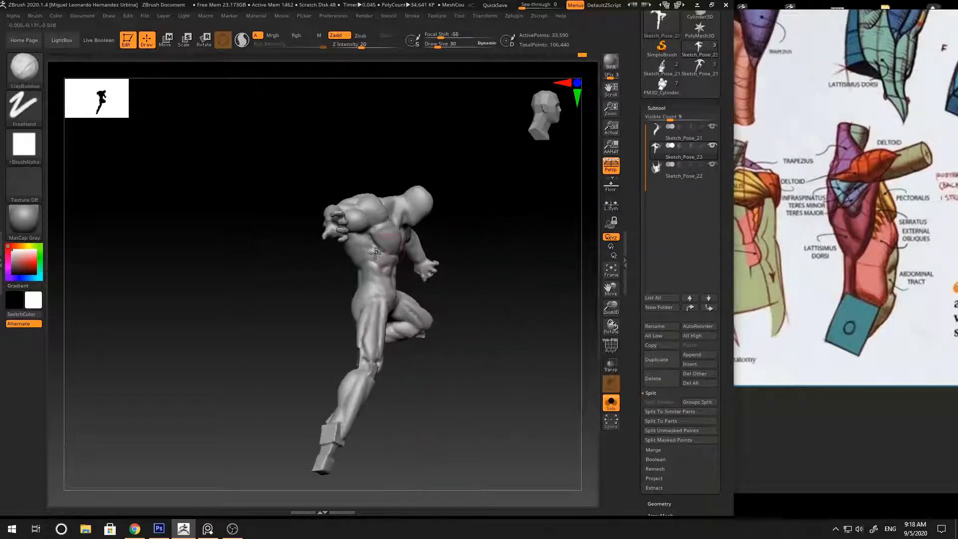
Step: Build up the right serratus and latissimus below the armpit with ClayBuildup at draw sizes 30 and 19
{"action": "right_click_drag", "start_coordinate": [378, 243], "coordinate": [376, 255], "text": "ctrl"}
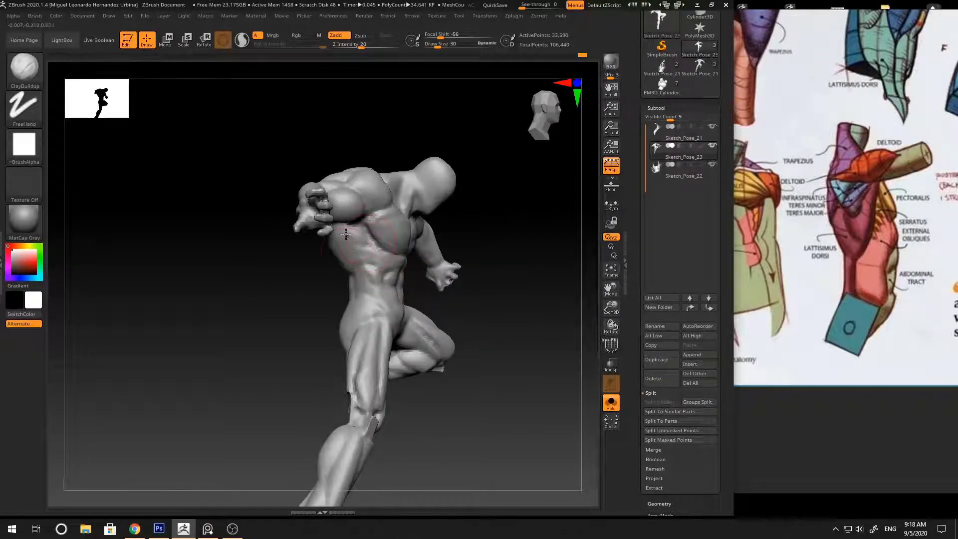
{"action": "right_click_drag", "start_coordinate": [502, 225], "coordinate": [333, 245]}
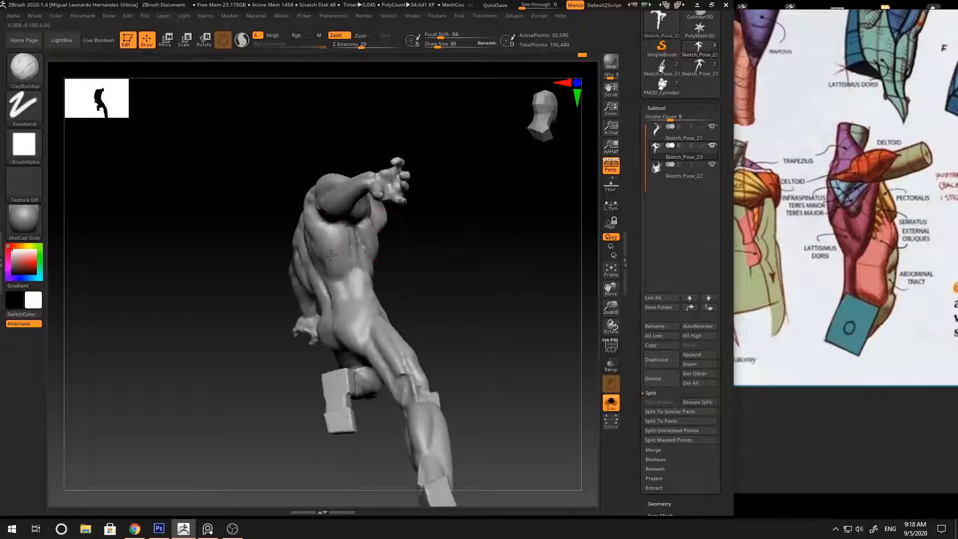
{"action": "right_click_drag", "start_coordinate": [458, 242], "coordinate": [403, 231]}
{"action": "key", "text": "space"}
{"action": "left_click", "coordinate": [342, 236]}
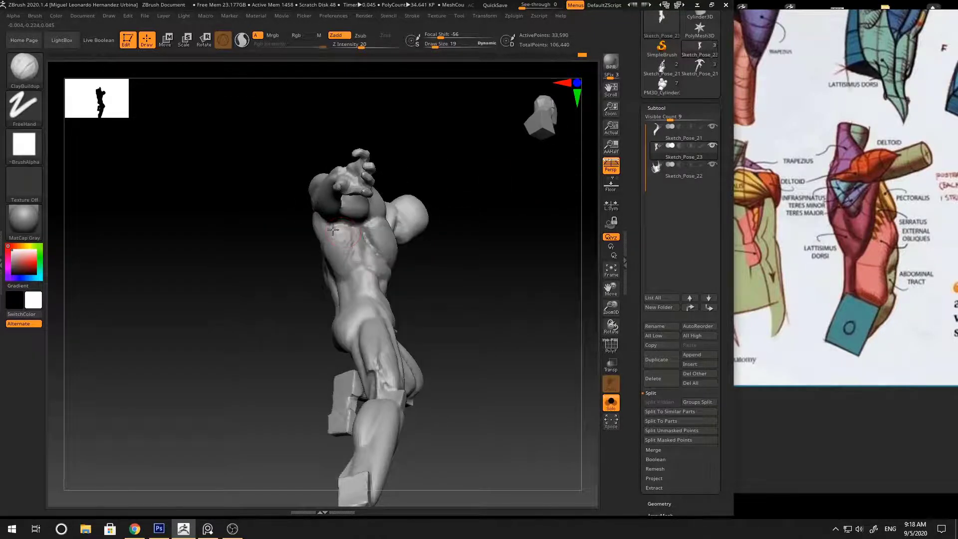
{"action": "mouse_move", "coordinate": [474, 195]}
{"action": "right_mouse_down"}
{"action": "mouse_move", "coordinate": [505, 171]}
{"action": "mouse_move", "coordinate": [441, 175]}
{"action": "mouse_move", "coordinate": [334, 238]}
{"action": "right_mouse_up"}
Step: Carve the separations along the right latissimus and around the shoulder with DamStandard at draw size 33
{"action": "key", "text": "b"}
{"action": "key", "text": "d"}
{"action": "key", "text": "s"}
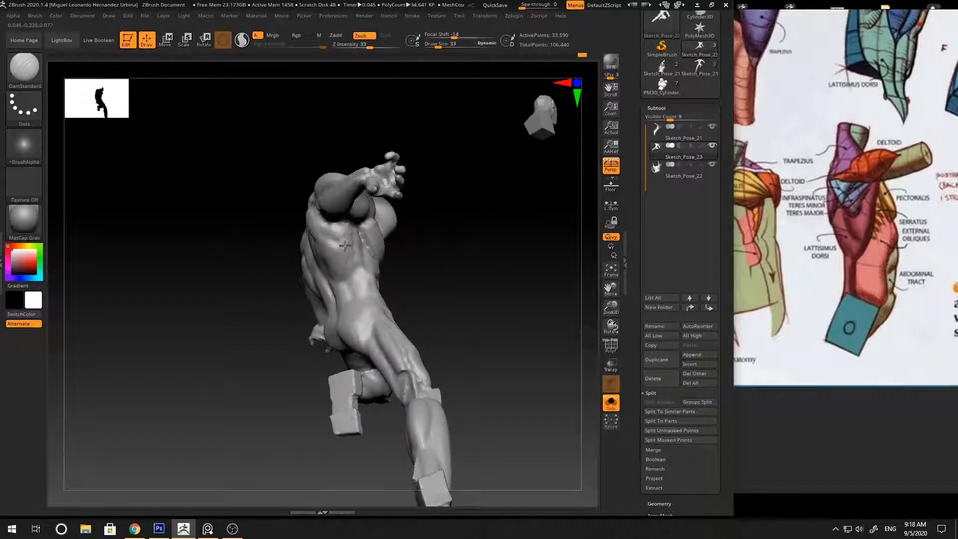
{"action": "right_click_drag", "start_coordinate": [422, 224], "coordinate": [317, 235]}
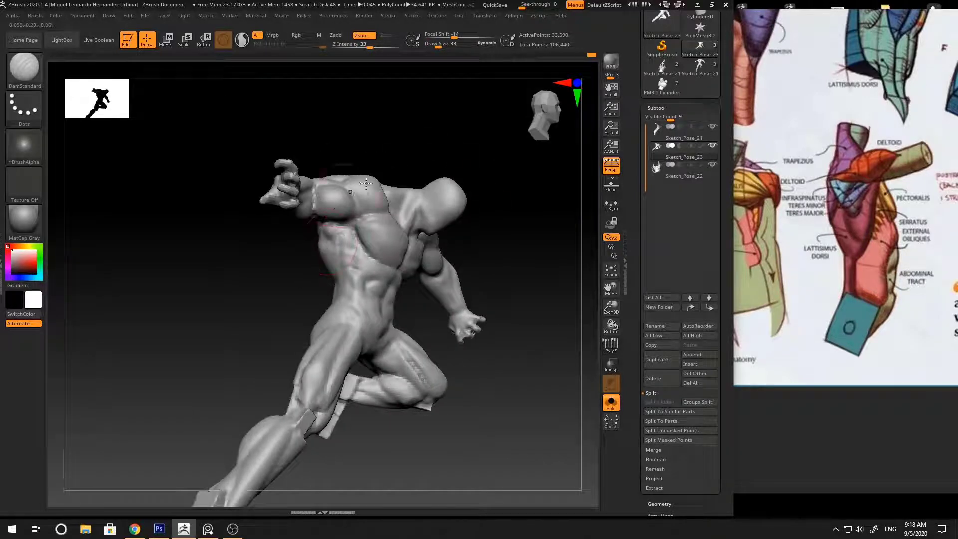
{"action": "mouse_move", "coordinate": [366, 184]}
{"action": "right_mouse_down"}
{"action": "mouse_move", "coordinate": [349, 184]}
{"action": "mouse_move", "coordinate": [418, 162]}
{"action": "mouse_move", "coordinate": [469, 223]}
{"action": "mouse_move", "coordinate": [509, 230]}
{"action": "mouse_move", "coordinate": [526, 190]}
{"action": "mouse_move", "coordinate": [498, 210]}
{"action": "mouse_move", "coordinate": [454, 174]}
{"action": "right_mouse_up"}
Step: Build up the right ribs with ClayBuildup at draw size 33, comparing them with the torso reference in PureRef
{"action": "key", "text": "b"}
{"action": "key", "text": "c"}
{"action": "key", "text": "b"}
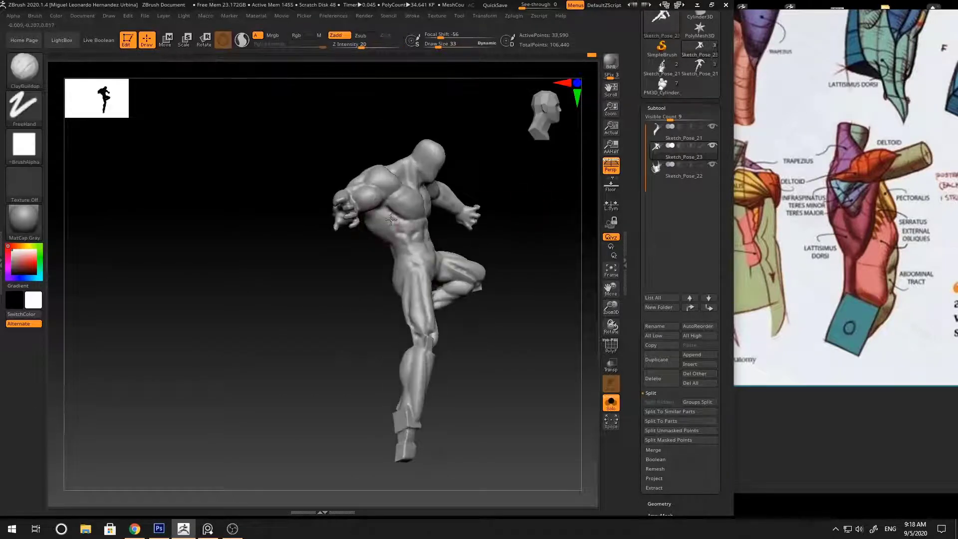
{"action": "mouse_move", "coordinate": [518, 215]}
{"action": "right_mouse_down"}
{"action": "mouse_move", "coordinate": [517, 246]}
{"action": "mouse_move", "coordinate": [500, 242]}
{"action": "right_mouse_up"}
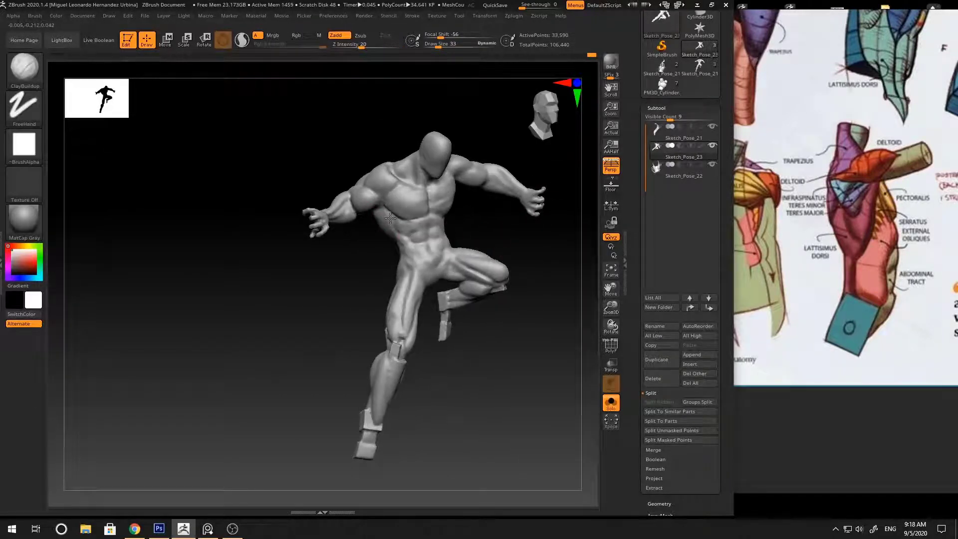
{"action": "mouse_move", "coordinate": [391, 218]}
{"action": "right_mouse_down"}
{"action": "mouse_move", "coordinate": [370, 265]}
{"action": "mouse_move", "coordinate": [541, 257]}
{"action": "mouse_move", "coordinate": [537, 237]}
{"action": "mouse_move", "coordinate": [523, 252]}
{"action": "mouse_move", "coordinate": [406, 293]}
{"action": "mouse_move", "coordinate": [395, 229]}
{"action": "mouse_move", "coordinate": [520, 253]}
{"action": "mouse_move", "coordinate": [500, 228]}
{"action": "mouse_move", "coordinate": [578, 229]}
{"action": "right_mouse_up"}
{"action": "left_click", "coordinate": [768, 232]}
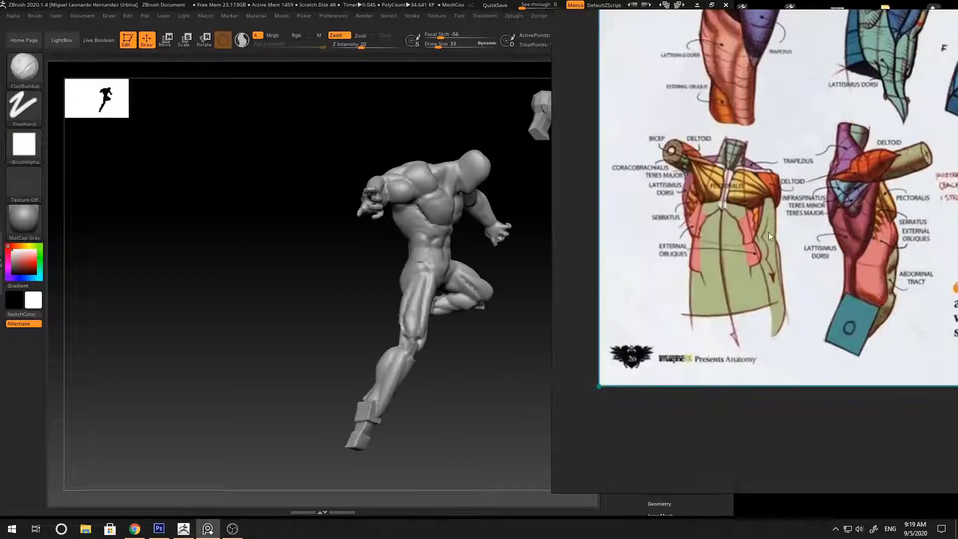
{"action": "mouse_move", "coordinate": [530, 205]}
{"action": "right_mouse_down"}
{"action": "mouse_move", "coordinate": [523, 251]}
{"action": "mouse_move", "coordinate": [505, 252]}
{"action": "mouse_move", "coordinate": [519, 257]}
{"action": "right_mouse_up"}
{"action": "left_click", "coordinate": [722, 210]}
Step: Refine the right rib cage and flank with the Move and ClayBuildup brushes, and remesh the figure with DynaMesh
{"action": "key", "text": "b"}
{"action": "key", "text": "m"}
{"action": "key", "text": "v"}
{"action": "key", "text": "b"}
{"action": "key", "text": "c"}
{"action": "key", "text": "b"}
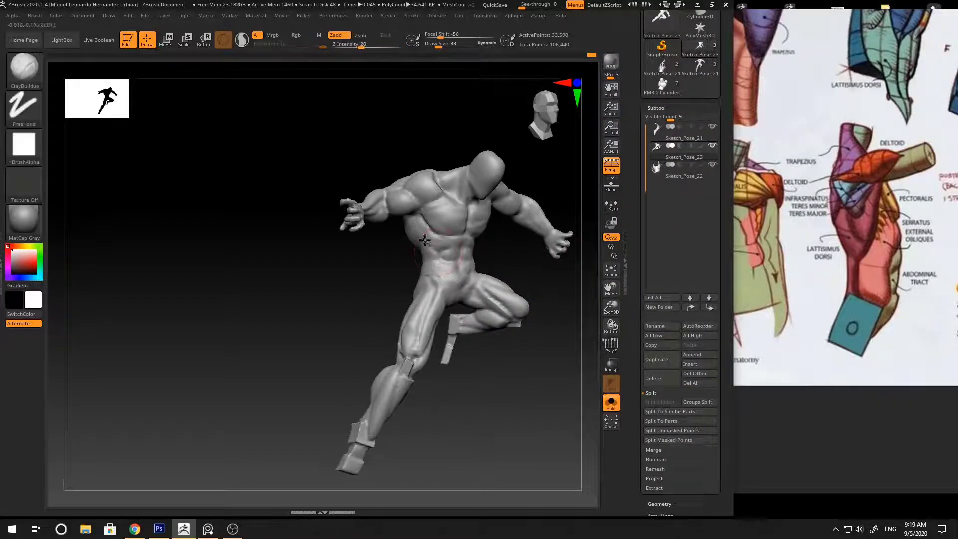
{"action": "right_click_drag", "start_coordinate": [414, 219], "coordinate": [398, 234]}
{"action": "mouse_move", "coordinate": [499, 215]}
{"action": "right_mouse_down"}
{"action": "mouse_move", "coordinate": [463, 276]}
{"action": "mouse_move", "coordinate": [486, 244]}
{"action": "right_mouse_up"}
{"action": "right_click_drag", "start_coordinate": [487, 244], "coordinate": [510, 232], "text": "shift"}
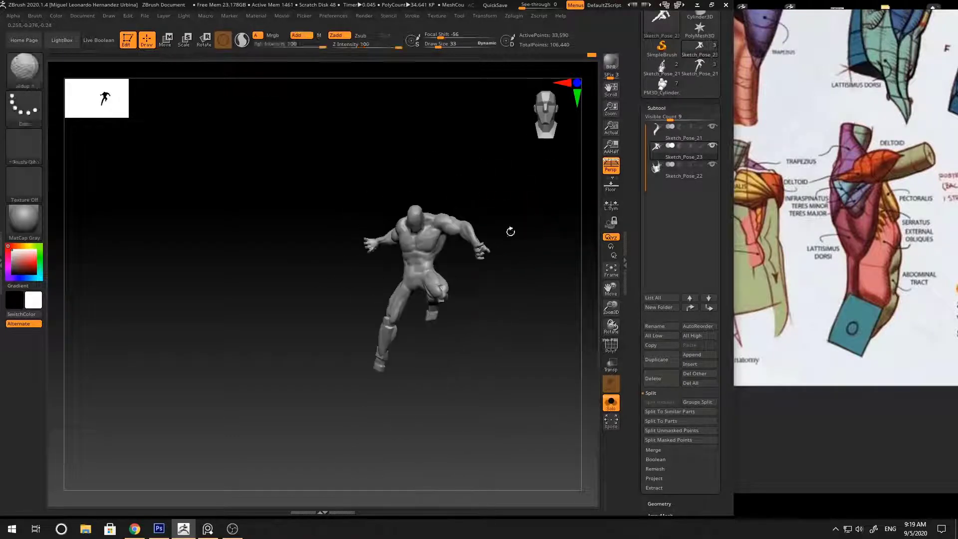
{"action": "left_click_drag", "start_coordinate": [543, 251], "coordinate": [540, 230], "text": "ctrl"}
{"action": "right_click_drag", "start_coordinate": [526, 191], "coordinate": [534, 286], "text": "ctrl"}
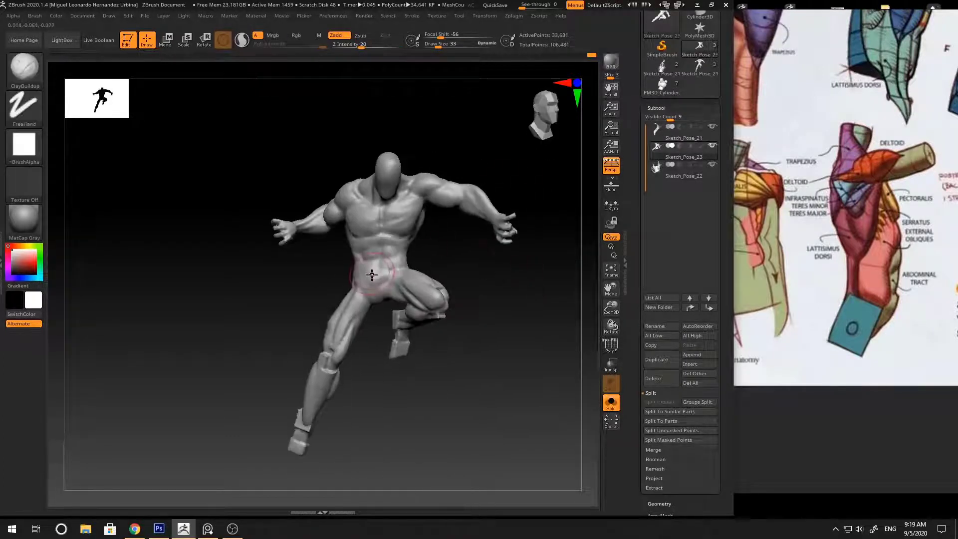
Step: Build up the lower abdomen with ClayBuildup and even out its surface with the Flatten brush at draw size 33
{"action": "right_click_drag", "start_coordinate": [373, 281], "coordinate": [382, 275]}
{"action": "left_click_drag", "start_coordinate": [372, 288], "coordinate": [382, 286]}
{"action": "key", "text": "b"}
{"action": "key", "text": "f"}
{"action": "key", "text": "a"}
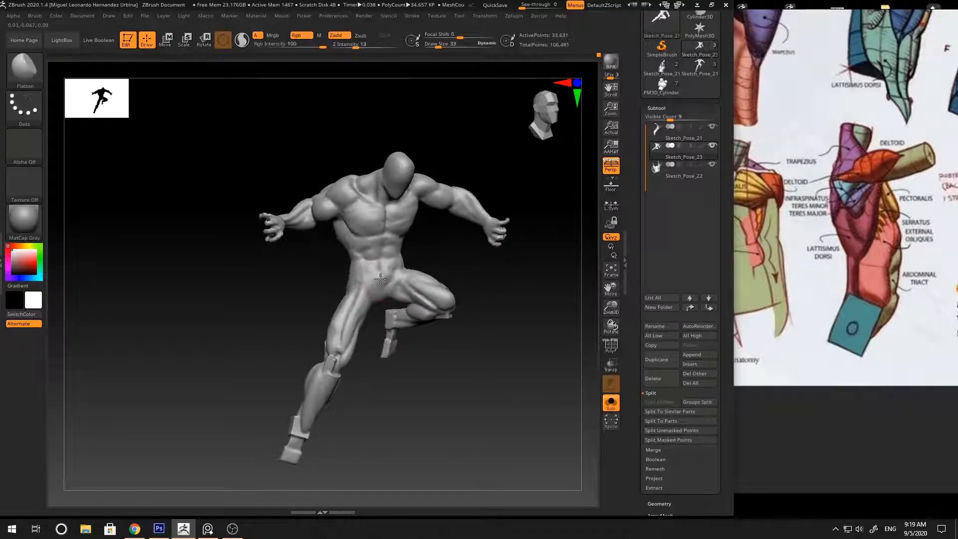
{"action": "right_click_drag", "start_coordinate": [499, 264], "coordinate": [507, 310], "text": "ctrl"}
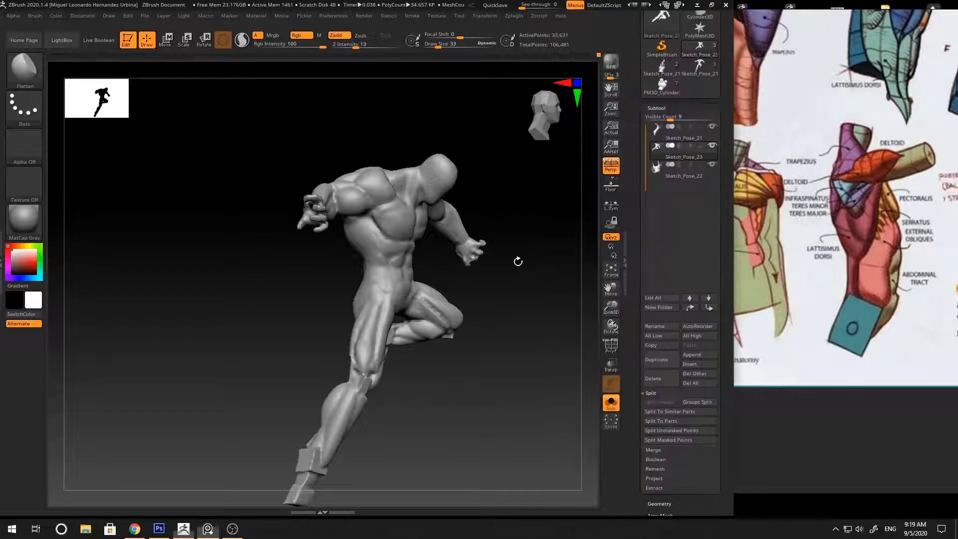
Step: Carve the muscle separations between the right pectoral, armpit and latissimus with DamStandard at draw size 33
{"action": "mouse_move", "coordinate": [516, 228]}
{"action": "right_mouse_down"}
{"action": "mouse_move", "coordinate": [541, 230]}
{"action": "mouse_move", "coordinate": [543, 257]}
{"action": "right_mouse_up"}
{"action": "key", "text": "b"}
{"action": "key", "text": "d"}
{"action": "key", "text": "s"}
{"action": "right_click_drag", "start_coordinate": [466, 252], "coordinate": [470, 211]}
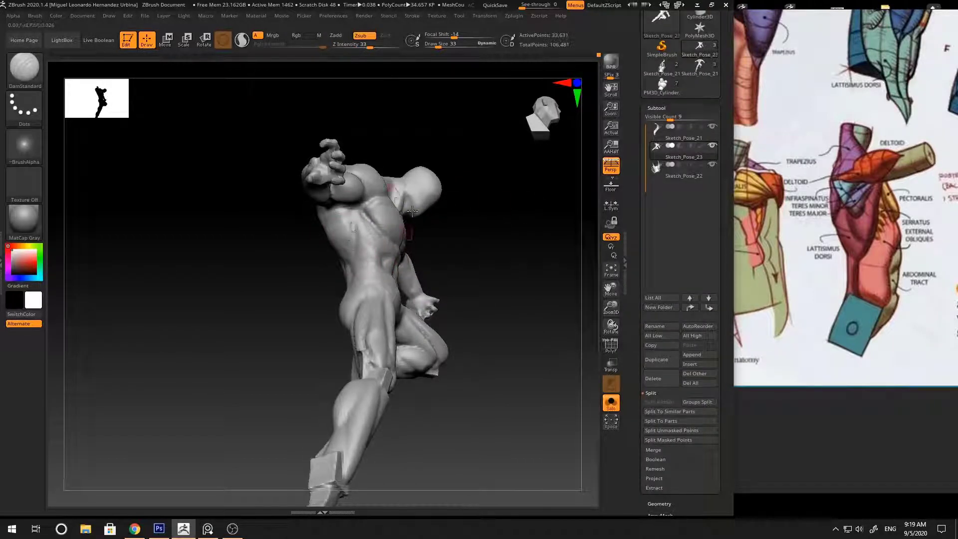
{"action": "right_click_drag", "start_coordinate": [412, 211], "coordinate": [468, 173]}
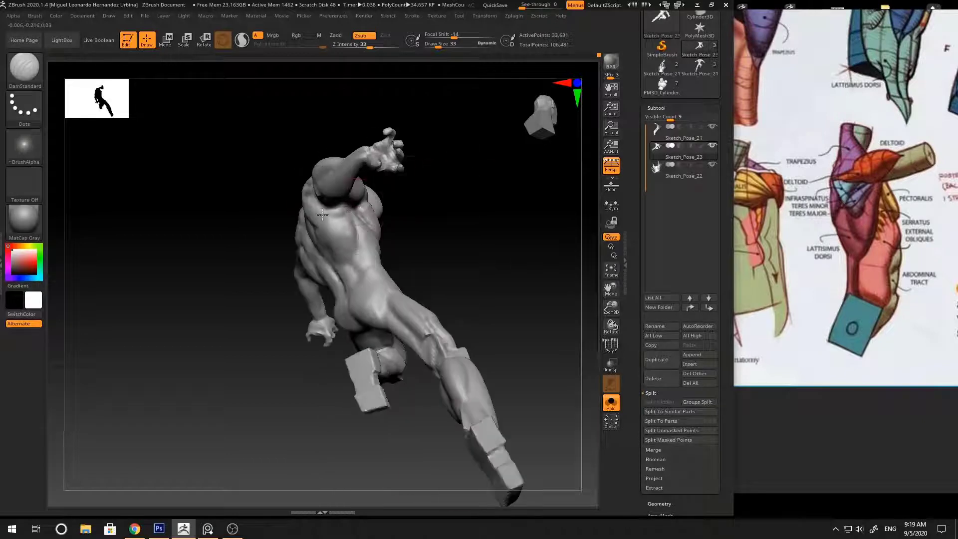
{"action": "mouse_move", "coordinate": [330, 219]}
{"action": "right_mouse_down"}
{"action": "mouse_move", "coordinate": [492, 240]}
{"action": "mouse_move", "coordinate": [500, 220]}
{"action": "mouse_move", "coordinate": [443, 220]}
{"action": "mouse_move", "coordinate": [488, 214]}
{"action": "mouse_move", "coordinate": [488, 193]}
{"action": "right_mouse_up"}
Step: Sharpen the creases between the right latissimus and serratus under the arm with DamStandard at draw size 14
{"action": "key", "text": "b"}
{"action": "key", "text": "s"}
{"action": "key", "text": "t"}
{"action": "key", "text": "b"}
{"action": "key", "text": "d"}
{"action": "key", "text": "s"}
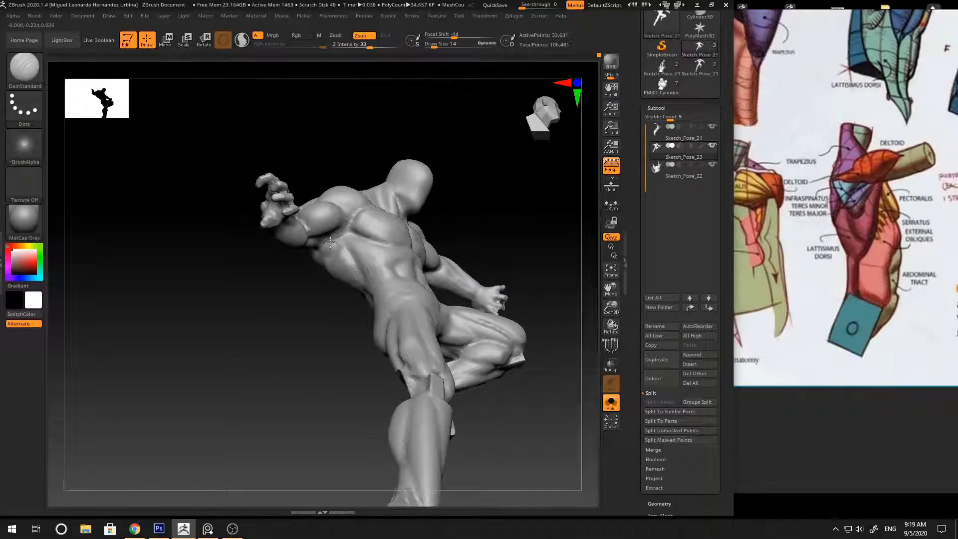
{"action": "right_click_drag", "start_coordinate": [309, 271], "coordinate": [333, 239]}
{"action": "mouse_move", "coordinate": [433, 209]}
{"action": "right_mouse_down"}
{"action": "mouse_move", "coordinate": [447, 217]}
{"action": "mouse_move", "coordinate": [439, 225]}
{"action": "mouse_move", "coordinate": [455, 224]}
{"action": "mouse_move", "coordinate": [379, 222]}
{"action": "mouse_move", "coordinate": [410, 233]}
{"action": "mouse_move", "coordinate": [384, 240]}
{"action": "right_mouse_up"}
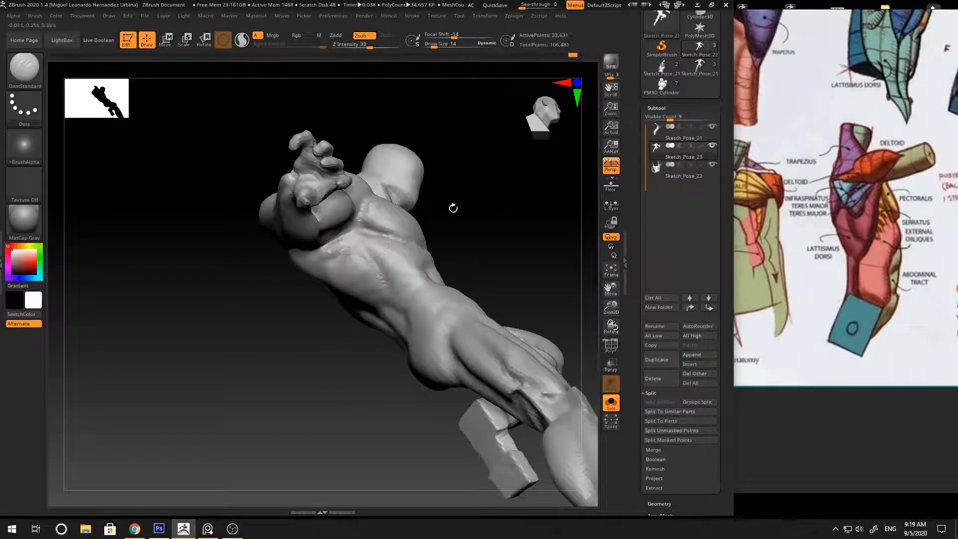
Step: Smooth the right armpit and latissimus edge, and add volume there with ClayBuildup at draw size 15
{"action": "right_click_drag", "start_coordinate": [453, 208], "coordinate": [443, 252]}
{"action": "right_click_drag", "start_coordinate": [321, 235], "coordinate": [332, 248]}
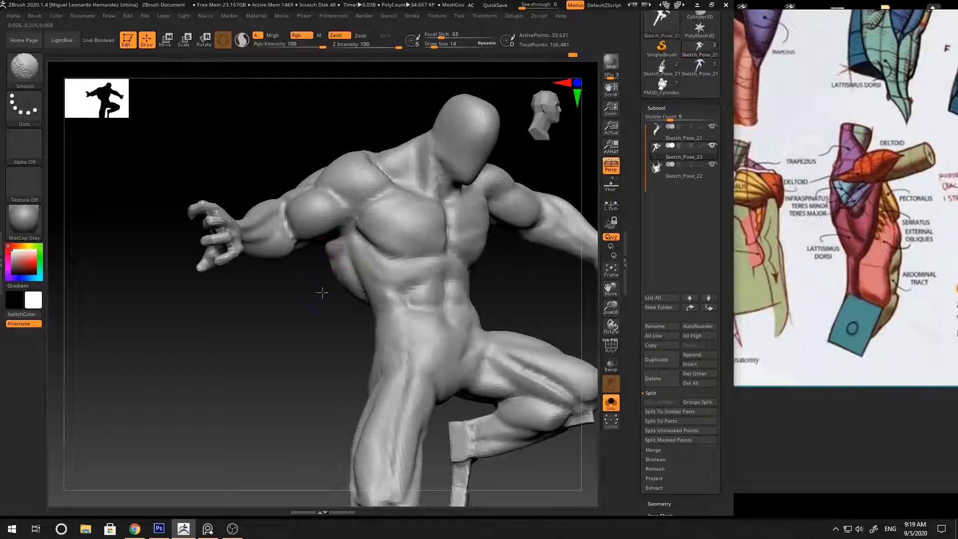
{"action": "right_click_drag", "start_coordinate": [310, 298], "coordinate": [347, 290]}
{"action": "key", "text": "space"}
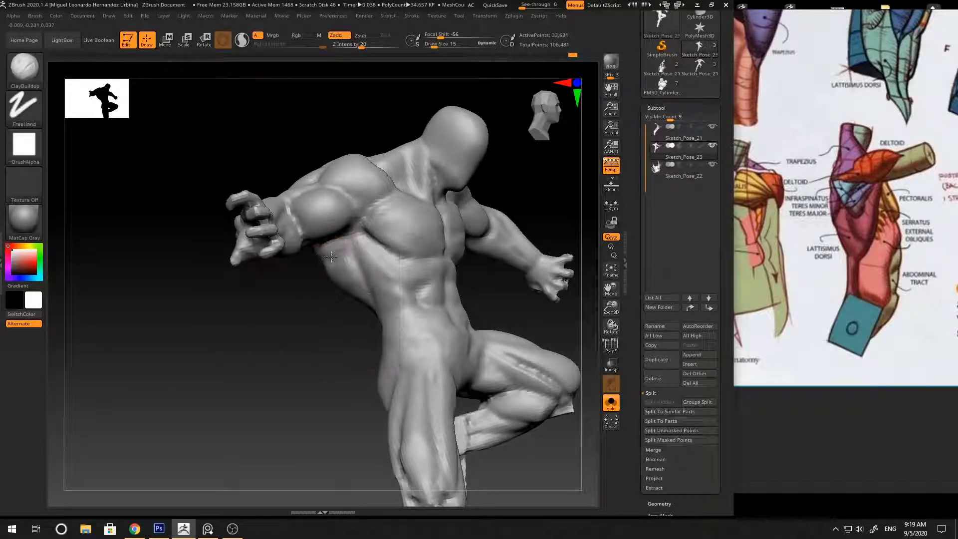
{"action": "mouse_move", "coordinate": [332, 255]}
{"action": "right_mouse_down"}
{"action": "mouse_move", "coordinate": [299, 270]}
{"action": "mouse_move", "coordinate": [348, 276]}
{"action": "mouse_move", "coordinate": [366, 304]}
{"action": "right_mouse_up"}
Step: Reshape the right latissimus silhouette under the arm with the Move brush at draw size 30
{"action": "key", "text": "b"}
{"action": "key", "text": "m"}
{"action": "key", "text": "v"}
{"action": "mouse_move", "coordinate": [367, 304]}
{"action": "right_mouse_down"}
{"action": "mouse_move", "coordinate": [451, 263]}
{"action": "mouse_move", "coordinate": [479, 155]}
{"action": "right_mouse_up"}
{"action": "key", "text": "space"}
{"action": "left_click_drag", "start_coordinate": [331, 261], "coordinate": [336, 261]}
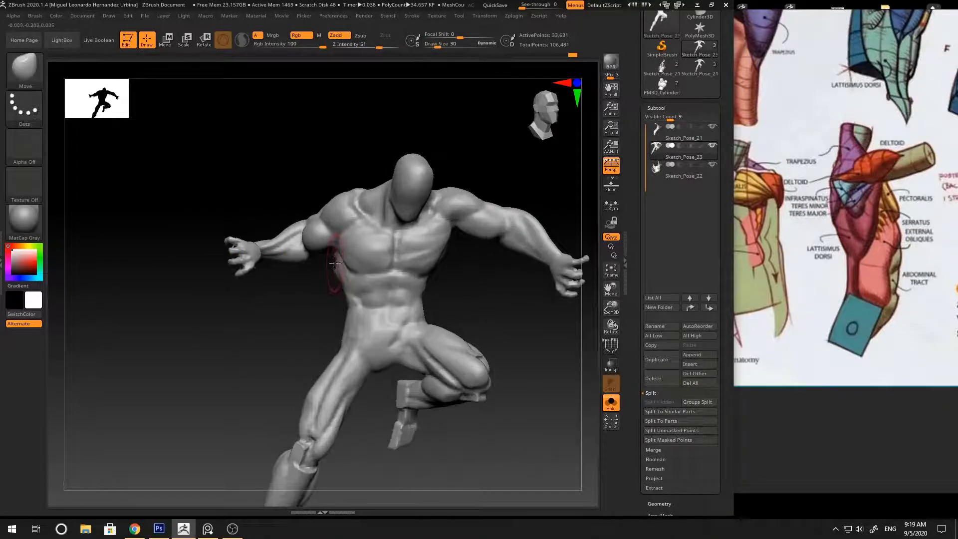
{"action": "mouse_move", "coordinate": [319, 278]}
{"action": "right_mouse_down"}
{"action": "mouse_move", "coordinate": [352, 282]}
{"action": "mouse_move", "coordinate": [344, 278]}
{"action": "mouse_move", "coordinate": [473, 259]}
{"action": "mouse_move", "coordinate": [424, 268]}
{"action": "right_mouse_up"}
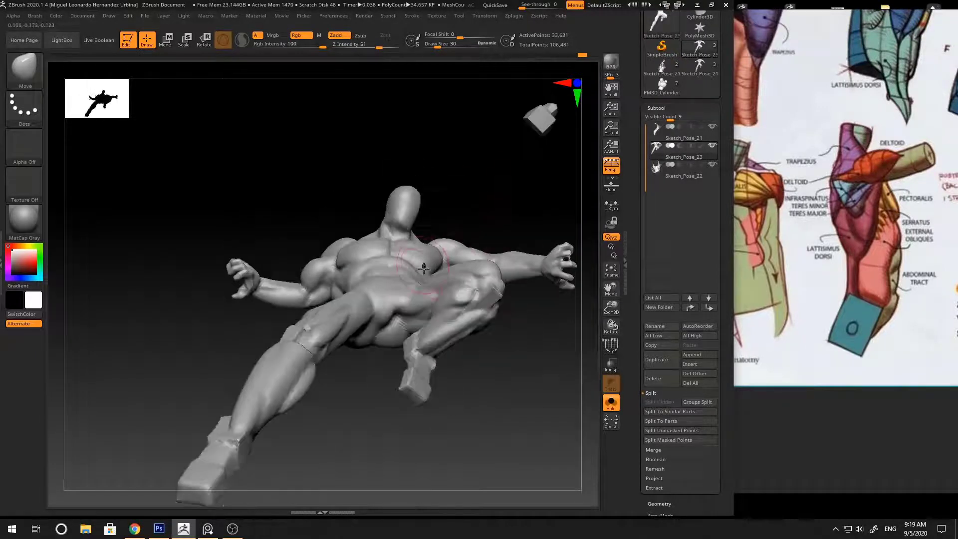
{"action": "mouse_move", "coordinate": [473, 207]}
{"action": "right_mouse_down"}
{"action": "mouse_move", "coordinate": [492, 192]}
{"action": "mouse_move", "coordinate": [561, 216]}
{"action": "mouse_move", "coordinate": [475, 195]}
{"action": "mouse_move", "coordinate": [452, 204]}
{"action": "right_mouse_up"}
{"action": "right_click_drag", "start_coordinate": [451, 203], "coordinate": [463, 231], "text": "ctrl"}
Step: Carve the rear deltoid and shoulder blade separation on the right back with DamStandard at draw size 30, and remesh with DynaMesh
{"action": "key", "text": "b"}
{"action": "key", "text": "d"}
{"action": "key", "text": "s"}
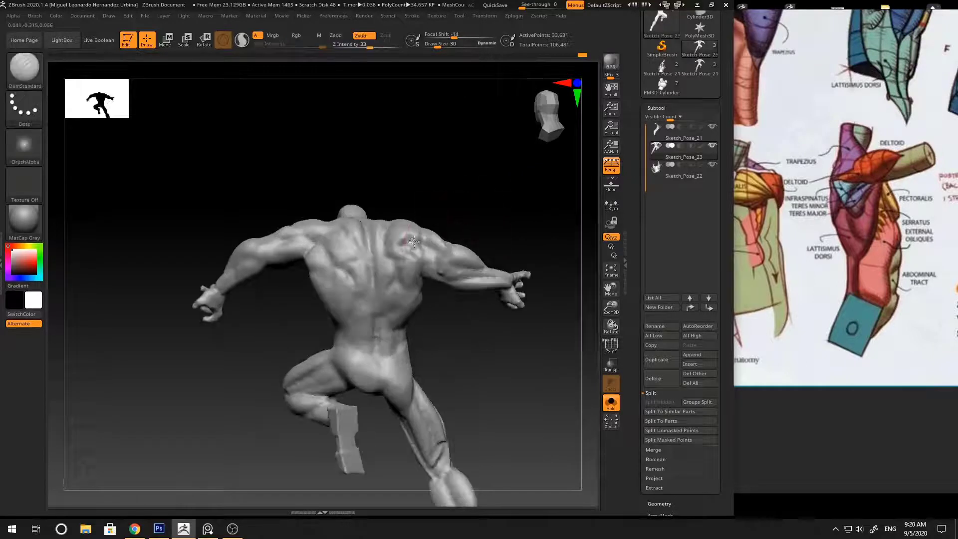
{"action": "left_click_drag", "start_coordinate": [410, 243], "coordinate": [422, 240]}
{"action": "mouse_move", "coordinate": [455, 213]}
{"action": "right_mouse_down"}
{"action": "mouse_move", "coordinate": [475, 206]}
{"action": "mouse_move", "coordinate": [458, 201]}
{"action": "right_mouse_up"}
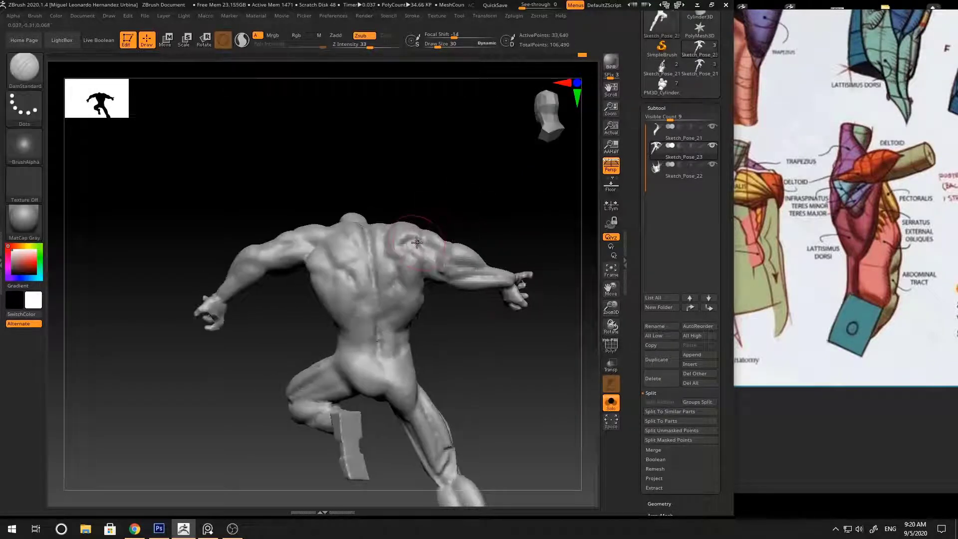
{"action": "mouse_move", "coordinate": [421, 242]}
{"action": "right_mouse_down"}
{"action": "mouse_move", "coordinate": [487, 207]}
{"action": "mouse_move", "coordinate": [460, 208]}
{"action": "mouse_move", "coordinate": [516, 211]}
{"action": "mouse_move", "coordinate": [492, 214]}
{"action": "mouse_move", "coordinate": [483, 195]}
{"action": "mouse_move", "coordinate": [486, 206]}
{"action": "mouse_move", "coordinate": [465, 215]}
{"action": "mouse_move", "coordinate": [480, 186]}
{"action": "mouse_move", "coordinate": [483, 219]}
{"action": "right_mouse_up"}
Step: Build up the rear deltoid and right shoulder blade area with ClayBuildup at draw size 30
{"action": "key", "text": "b"}
{"action": "key", "text": "s"}
{"action": "key", "text": "t"}
{"action": "key", "text": "b"}
{"action": "key", "text": "c"}
{"action": "key", "text": "b"}
{"action": "key", "text": "s"}
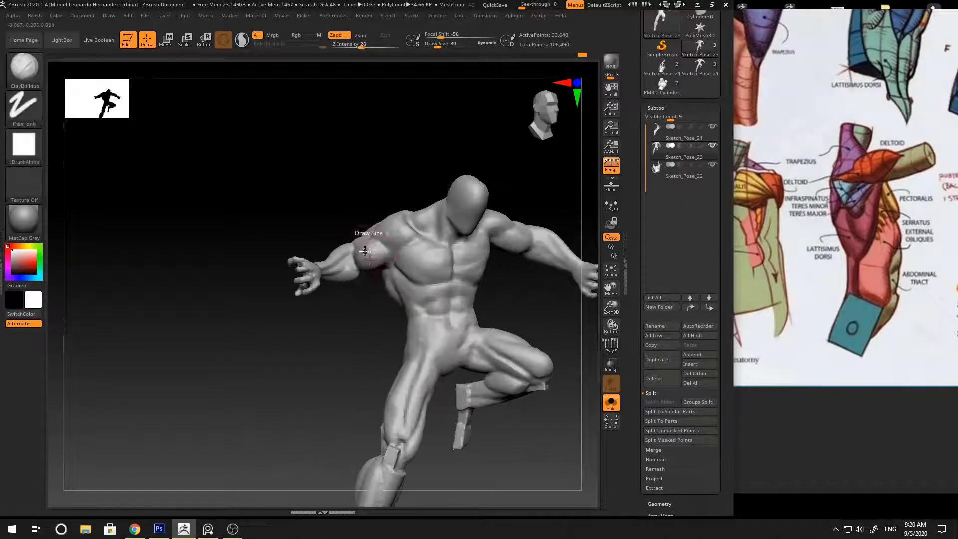
{"action": "right_click_drag", "start_coordinate": [359, 255], "coordinate": [517, 199]}
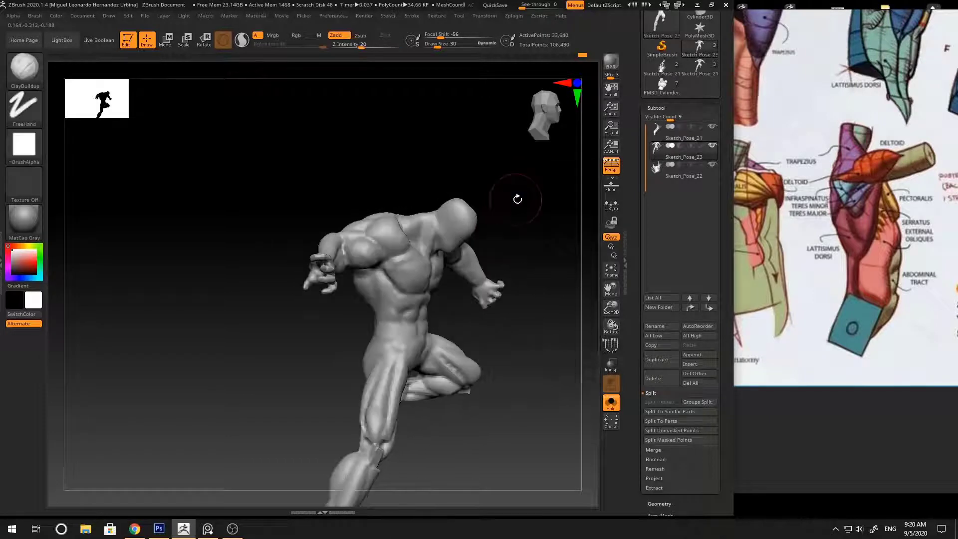
Step: Find the deltoid striation diagram in PureRef, and define the front of the right deltoid with DamStandard at draw size 12
{"action": "left_click_drag", "start_coordinate": [847, 289], "coordinate": [712, 284]}
{"action": "left_click", "coordinate": [367, 172]}
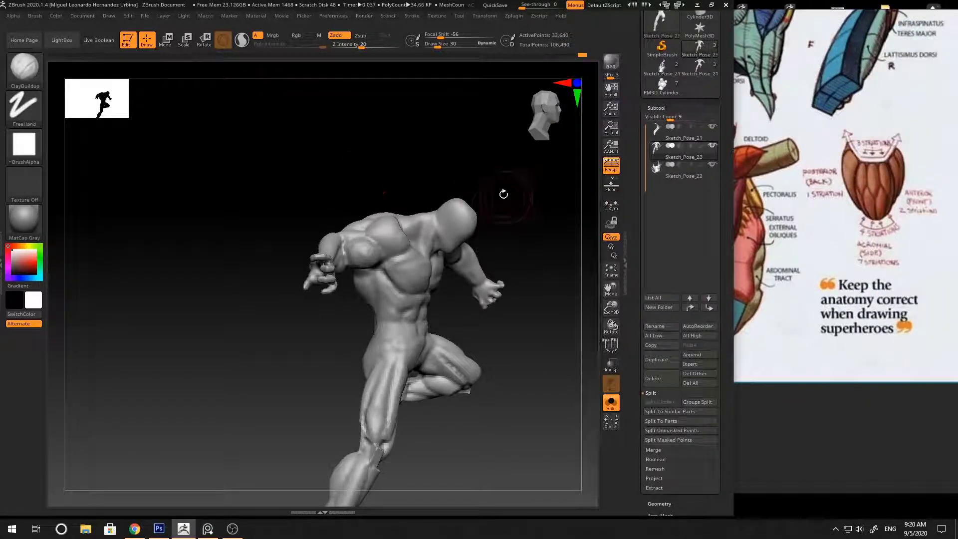
{"action": "mouse_move", "coordinate": [503, 194]}
{"action": "right_mouse_down"}
{"action": "mouse_move", "coordinate": [510, 226]}
{"action": "mouse_move", "coordinate": [549, 220]}
{"action": "mouse_move", "coordinate": [546, 183]}
{"action": "mouse_move", "coordinate": [530, 183]}
{"action": "right_mouse_up"}
{"action": "key", "text": "b"}
{"action": "key", "text": "s"}
{"action": "key", "text": "t"}
{"action": "key", "text": "bracketleft"}
{"action": "key", "text": "b"}
{"action": "key", "text": "d"}
{"action": "key", "text": "s"}
{"action": "right_click_drag", "start_coordinate": [342, 350], "coordinate": [334, 337]}
Step: Examine the deltoid and shoulder diagrams on the anatomy sheet in PureRef
{"action": "left_click_drag", "start_coordinate": [862, 233], "coordinate": [865, 232]}
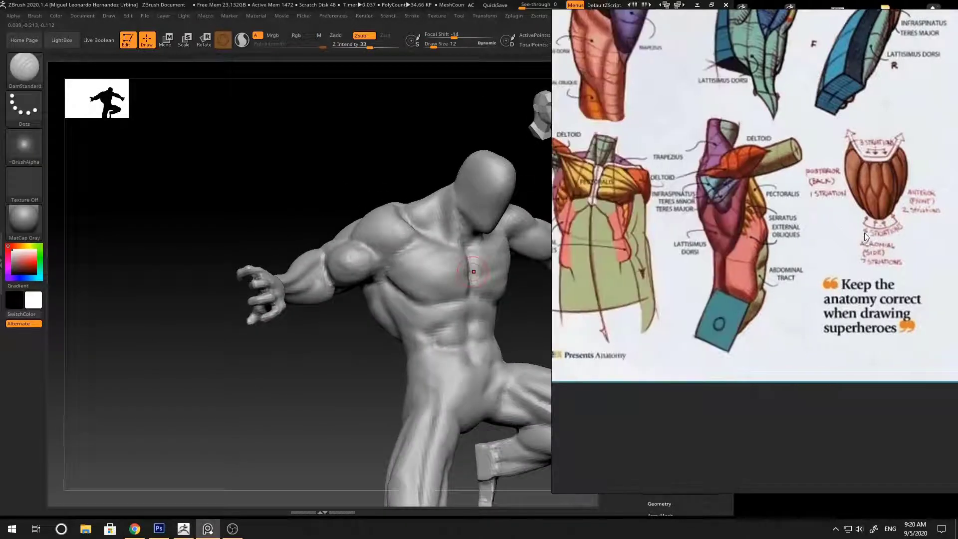
{"action": "scroll", "coordinate": [865, 233], "scroll_direction": "down", "scroll_amount": 5}
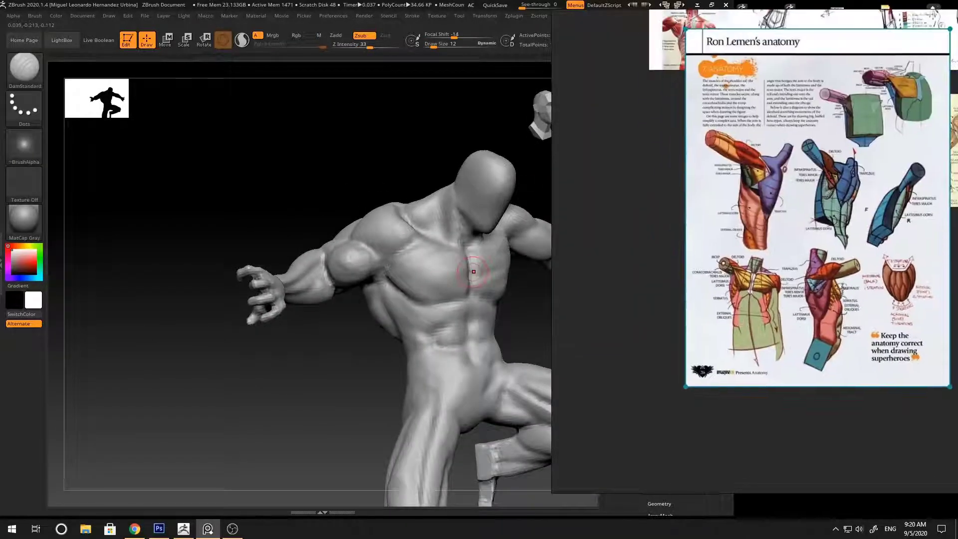
{"action": "left_click", "coordinate": [347, 307]}
{"action": "right_click", "coordinate": [856, 260]}
{"action": "middle_click_drag", "start_coordinate": [687, 300], "coordinate": [709, 302]}
{"action": "left_click", "coordinate": [452, 383]}
{"action": "scroll", "coordinate": [937, 279], "scroll_direction": "up", "scroll_amount": 1}
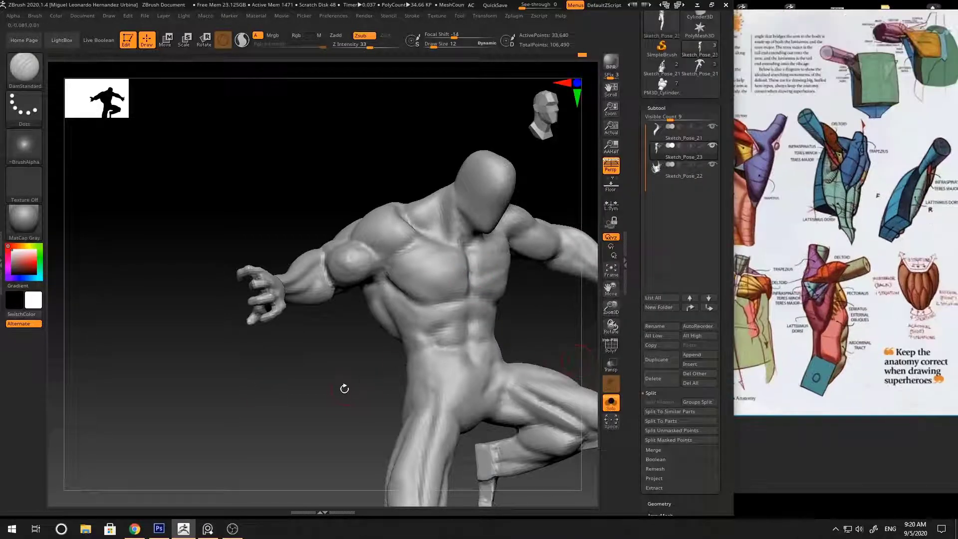
Step: Carve the groove across the top of the right shoulder with DamStandard at draw size 30
{"action": "mouse_move", "coordinate": [344, 390]}
{"action": "left_mouse_down"}
{"action": "mouse_move", "coordinate": [352, 336]}
{"action": "mouse_move", "coordinate": [548, 314]}
{"action": "mouse_move", "coordinate": [406, 313]}
{"action": "mouse_move", "coordinate": [404, 346]}
{"action": "left_mouse_up"}
{"action": "key", "text": "space"}
{"action": "left_click_drag", "start_coordinate": [357, 236], "coordinate": [361, 236]}
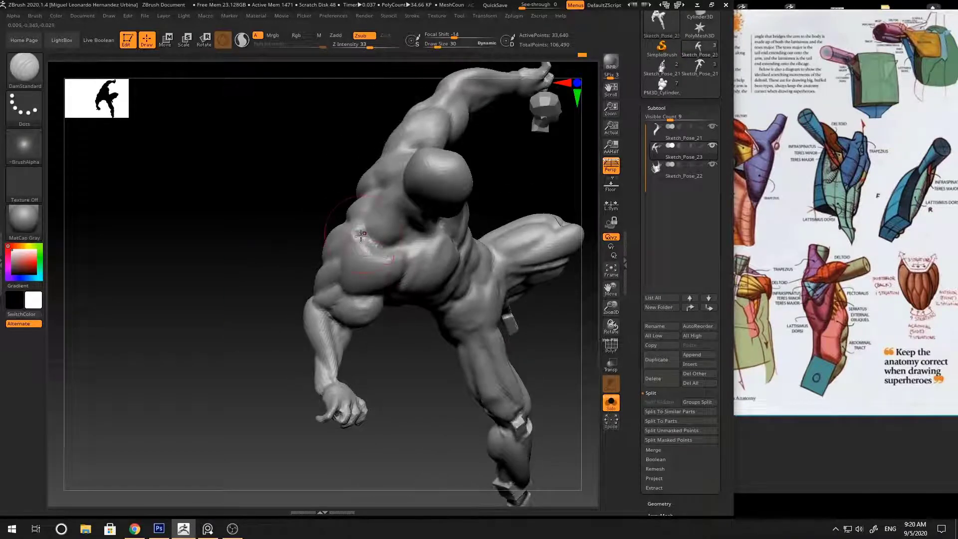
Step: Reshape the right deltoid and its junction with the upper arm with the Move brush at draw sizes 17 and 21
{"action": "key", "text": "b"}
{"action": "key", "text": "m"}
{"action": "key", "text": "v"}
{"action": "key", "text": "space"}
{"action": "left_click_drag", "start_coordinate": [401, 330], "coordinate": [399, 319]}
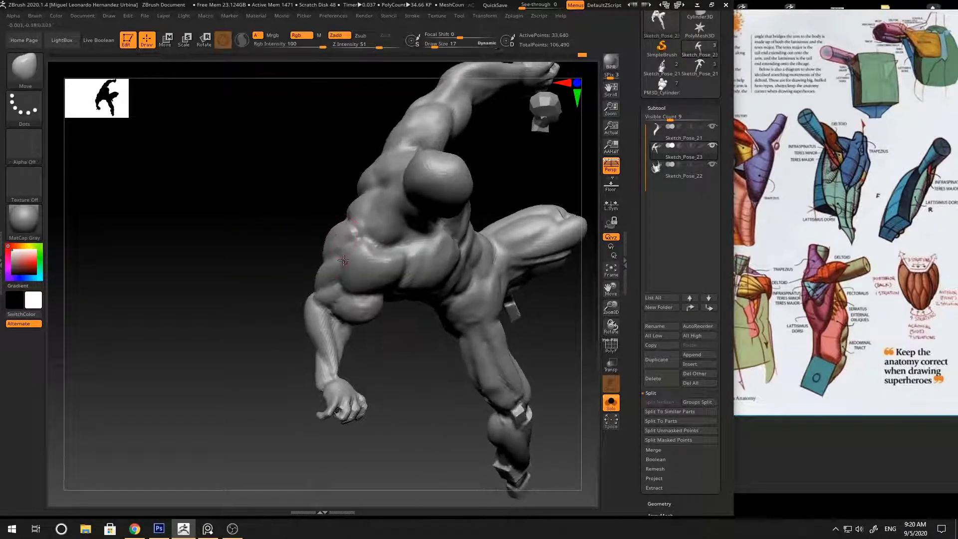
{"action": "key", "text": "space"}
{"action": "mouse_move", "coordinate": [332, 247]}
{"action": "left_mouse_down"}
{"action": "mouse_move", "coordinate": [238, 229]}
{"action": "mouse_move", "coordinate": [507, 220]}
{"action": "mouse_move", "coordinate": [507, 184]}
{"action": "mouse_move", "coordinate": [507, 249]}
{"action": "mouse_move", "coordinate": [496, 268]}
{"action": "mouse_move", "coordinate": [528, 294]}
{"action": "left_mouse_up"}
{"action": "key", "text": "space"}
{"action": "left_click_drag", "start_coordinate": [350, 298], "coordinate": [340, 298]}
{"action": "right_click_drag", "start_coordinate": [340, 297], "coordinate": [345, 324], "text": "ctrl"}
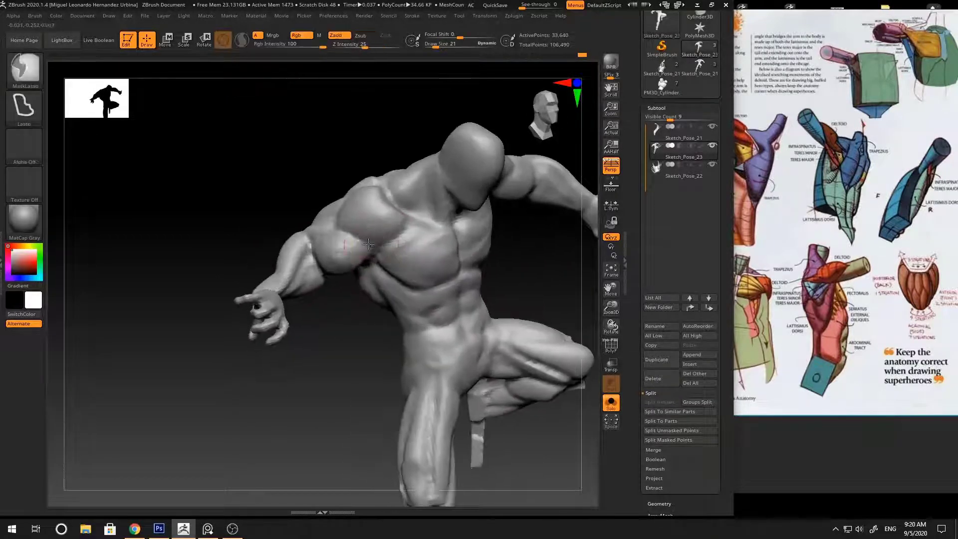
Step: Carve the creases around the right deltoid where it meets the chest and upper arm with DamStandard at draw size 14
{"action": "key", "text": "b"}
{"action": "key", "text": "d"}
{"action": "key", "text": "s"}
{"action": "key", "text": "space"}
{"action": "mouse_move", "coordinate": [360, 269]}
{"action": "left_mouse_down"}
{"action": "mouse_move", "coordinate": [356, 283]}
{"action": "mouse_move", "coordinate": [379, 271]}
{"action": "left_mouse_up"}
{"action": "left_click_drag", "start_coordinate": [350, 290], "coordinate": [368, 264]}
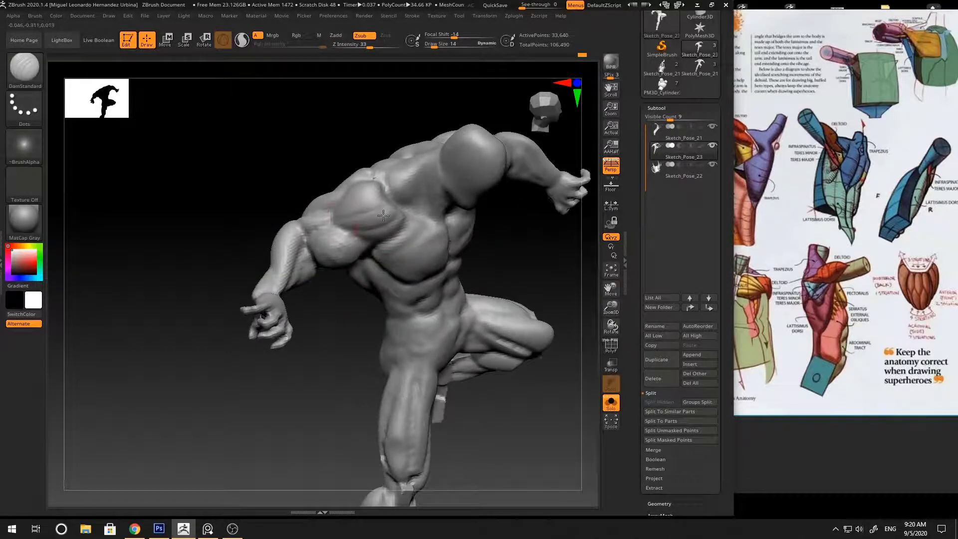
{"action": "right_click_drag", "start_coordinate": [348, 230], "coordinate": [356, 192], "text": "ctrl"}
{"action": "mouse_move", "coordinate": [529, 235]}
{"action": "left_mouse_down"}
{"action": "mouse_move", "coordinate": [507, 195]}
{"action": "mouse_move", "coordinate": [462, 215]}
{"action": "left_mouse_up"}
{"action": "right_click_drag", "start_coordinate": [392, 245], "coordinate": [394, 283], "text": "ctrl"}
{"action": "left_click_drag", "start_coordinate": [433, 176], "coordinate": [433, 223]}
{"action": "left_click_drag", "start_coordinate": [390, 249], "coordinate": [399, 260]}
{"action": "left_click_drag", "start_coordinate": [434, 199], "coordinate": [444, 210]}
Step: Reshape the top of the right shoulder and trapezius with the Move brush at draw size 33
{"action": "key", "text": "b"}
{"action": "key", "text": "m"}
{"action": "key", "text": "v"}
{"action": "key", "text": "space"}
{"action": "left_click_drag", "start_coordinate": [391, 260], "coordinate": [395, 259]}
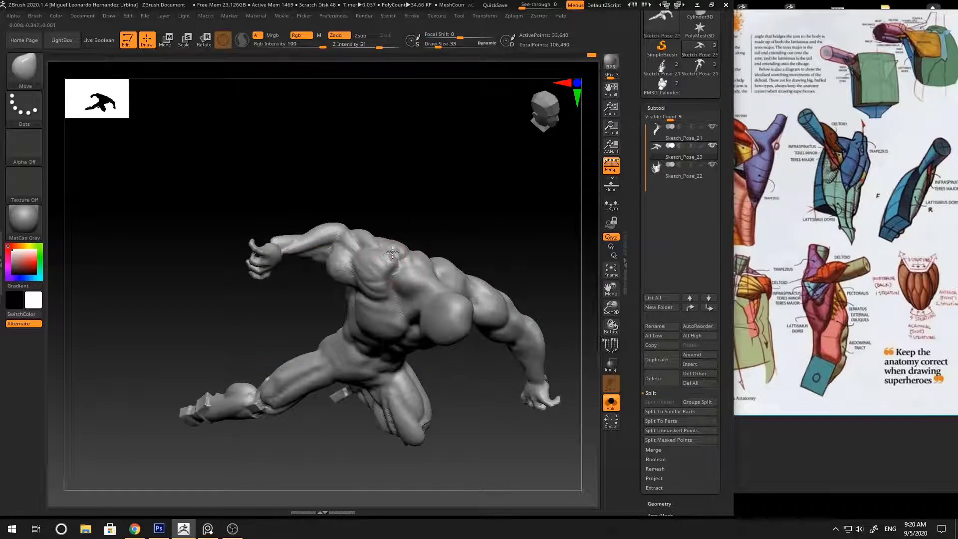
{"action": "left_click_drag", "start_coordinate": [474, 192], "coordinate": [435, 204]}
{"action": "right_click_drag", "start_coordinate": [435, 203], "coordinate": [439, 180], "text": "ctrl"}
{"action": "mouse_move", "coordinate": [442, 175]}
{"action": "left_mouse_down"}
{"action": "mouse_move", "coordinate": [458, 152]}
{"action": "mouse_move", "coordinate": [438, 210]}
{"action": "left_mouse_up"}
{"action": "right_click_drag", "start_coordinate": [439, 225], "coordinate": [441, 267], "text": "ctrl"}
Step: Define the muscle separations around the right shoulder blade with DamStandard at draw size 33
{"action": "key", "text": "b"}
{"action": "key", "text": "d"}
{"action": "key", "text": "s"}
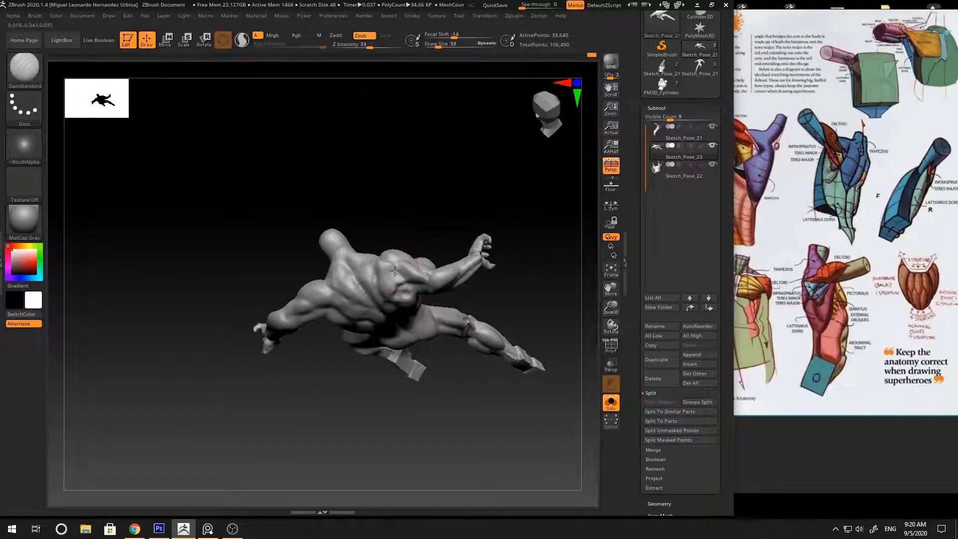
{"action": "left_click_drag", "start_coordinate": [384, 275], "coordinate": [383, 271]}
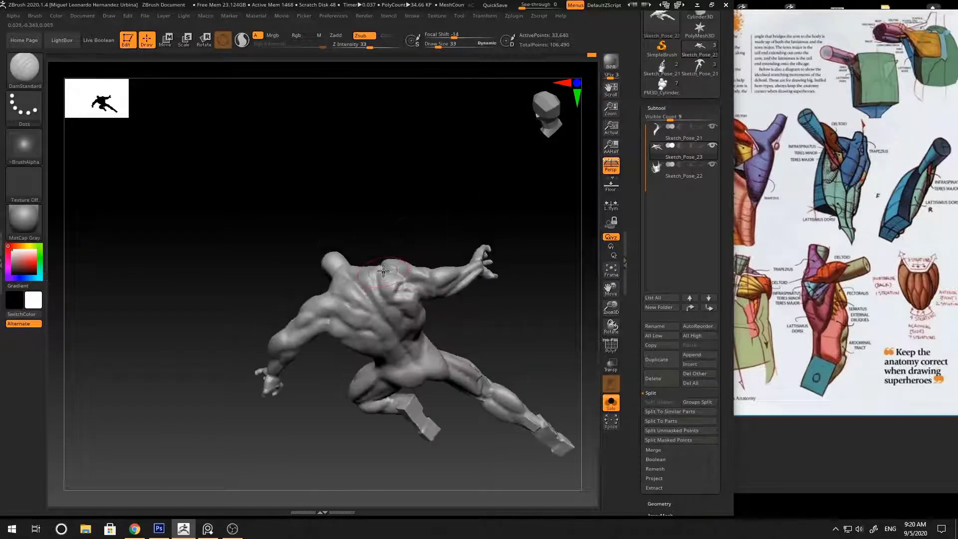
{"action": "mouse_move", "coordinate": [413, 299]}
{"action": "left_mouse_down"}
{"action": "mouse_move", "coordinate": [401, 285]}
{"action": "mouse_move", "coordinate": [464, 286]}
{"action": "mouse_move", "coordinate": [423, 312]}
{"action": "mouse_move", "coordinate": [395, 295]}
{"action": "left_mouse_up"}
Step: Flatten the surface over the right shoulder blade with the Flatten brush at draw size 33
{"action": "key", "text": "b"}
{"action": "key", "text": "c"}
{"action": "key", "text": "b"}
Step: Reshape the right shoulder blade area with the Move brush, and add fullness with the Inflat brush at draw size 73
{"action": "key", "text": "b"}
{"action": "key", "text": "f"}
{"action": "key", "text": "l"}
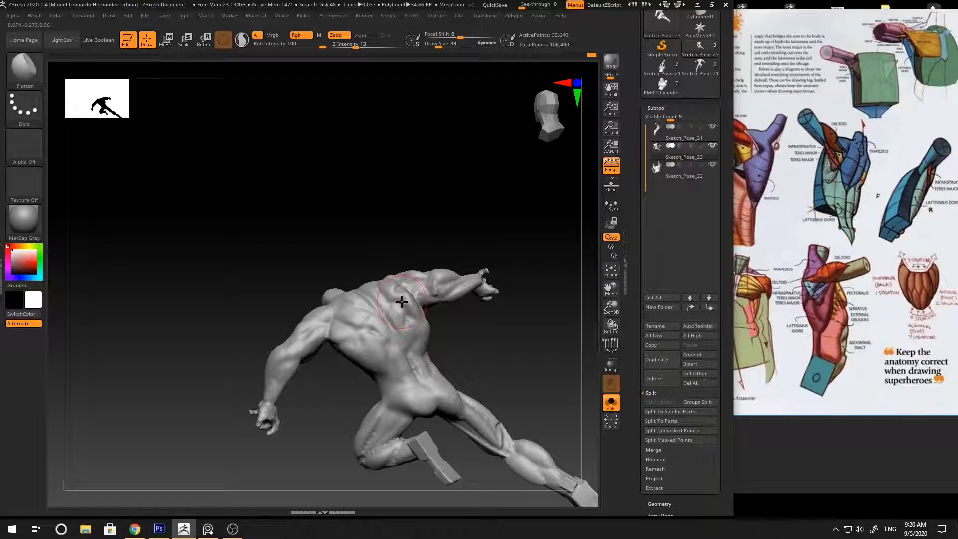
{"action": "left_click_drag", "start_coordinate": [467, 339], "coordinate": [453, 330]}
{"action": "key", "text": "b"}
{"action": "key", "text": "m"}
{"action": "key", "text": "v"}
{"action": "key", "text": "space"}
{"action": "mouse_move", "coordinate": [433, 330]}
{"action": "left_mouse_down"}
{"action": "mouse_move", "coordinate": [452, 333]}
{"action": "mouse_move", "coordinate": [425, 313]}
{"action": "mouse_move", "coordinate": [451, 259]}
{"action": "mouse_move", "coordinate": [421, 242]}
{"action": "left_mouse_up"}
{"action": "key", "text": "b"}
{"action": "key", "text": "i"}
{"action": "key", "text": "n"}
{"action": "key", "text": "space"}
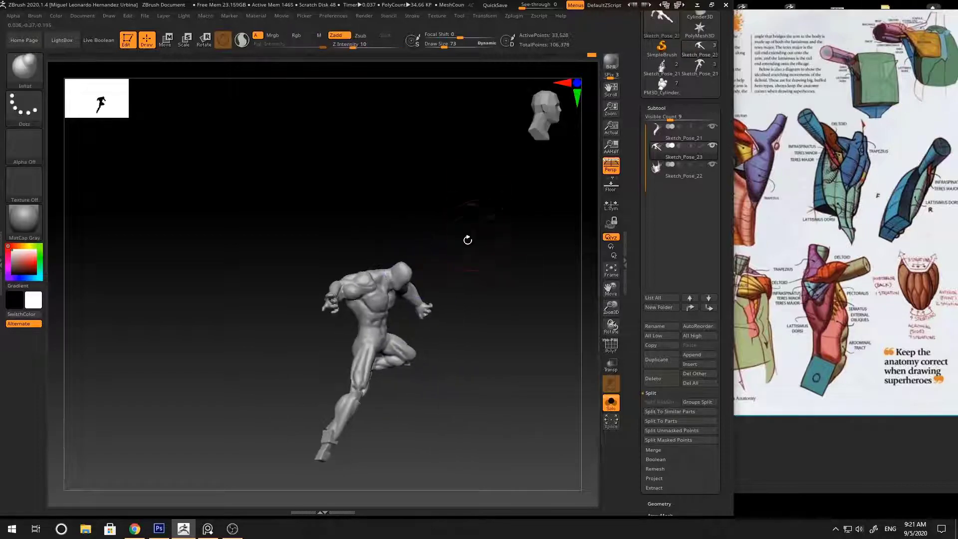
{"action": "left_click_drag", "start_coordinate": [495, 232], "coordinate": [484, 204]}
Step: Browse the PureRef board for photos of muscular backs and outstretched arms
{"action": "left_click", "coordinate": [788, 234]}
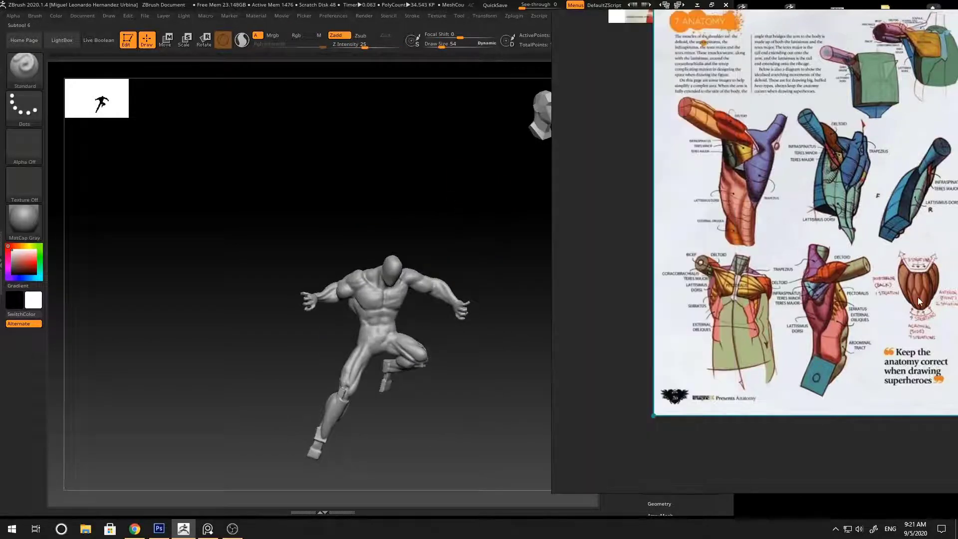
{"action": "scroll", "coordinate": [788, 234], "scroll_direction": "down", "scroll_amount": 5}
{"action": "middle_click_drag", "start_coordinate": [787, 235], "coordinate": [783, 350]}
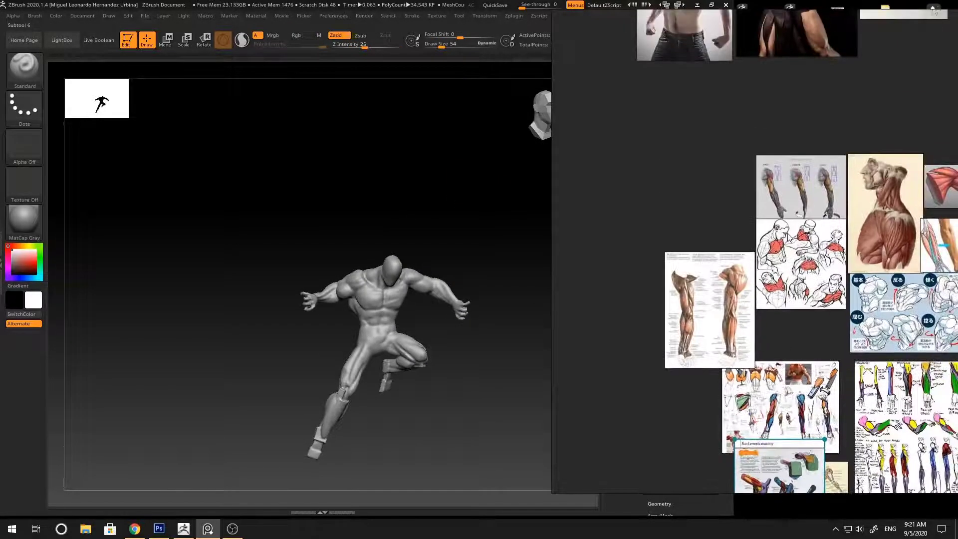
{"action": "scroll", "coordinate": [781, 302], "scroll_direction": "down", "scroll_amount": 3}
{"action": "middle_click_drag", "start_coordinate": [785, 152], "coordinate": [785, 380]}
{"action": "scroll", "coordinate": [780, 264], "scroll_direction": "up", "scroll_amount": 3}
{"action": "scroll", "coordinate": [768, 225], "scroll_direction": "down", "scroll_amount": 2}
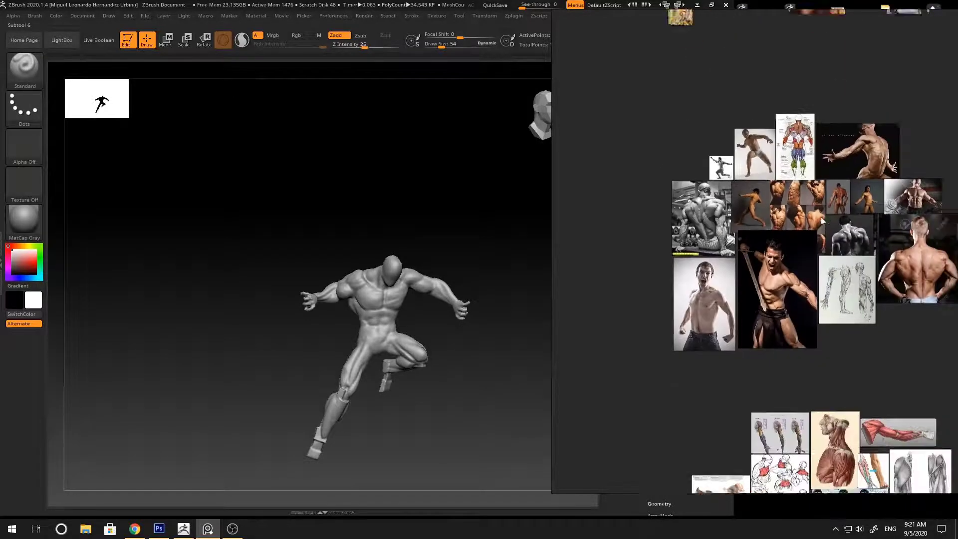
{"action": "middle_click_drag", "start_coordinate": [846, 255], "coordinate": [838, 278]}
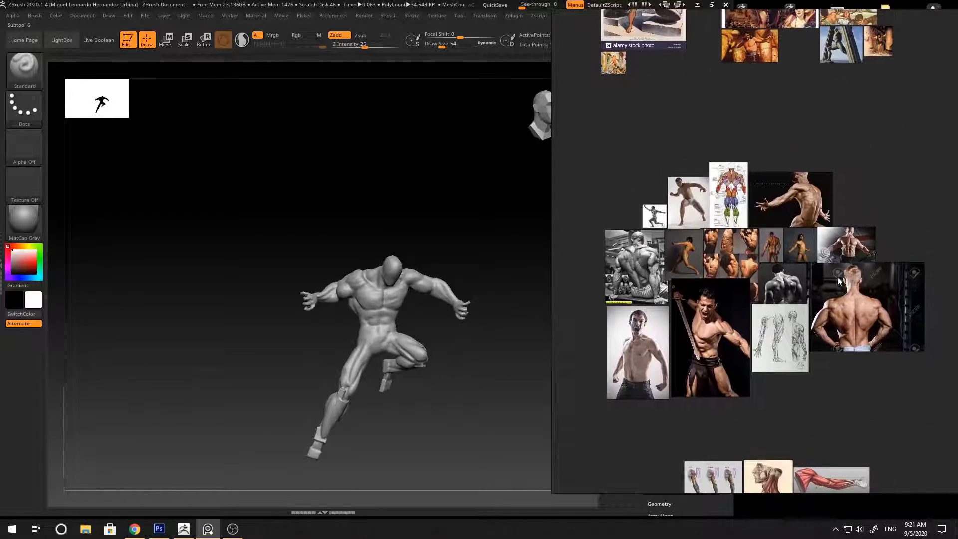
{"action": "scroll", "coordinate": [791, 227], "scroll_direction": "up", "scroll_amount": 6}
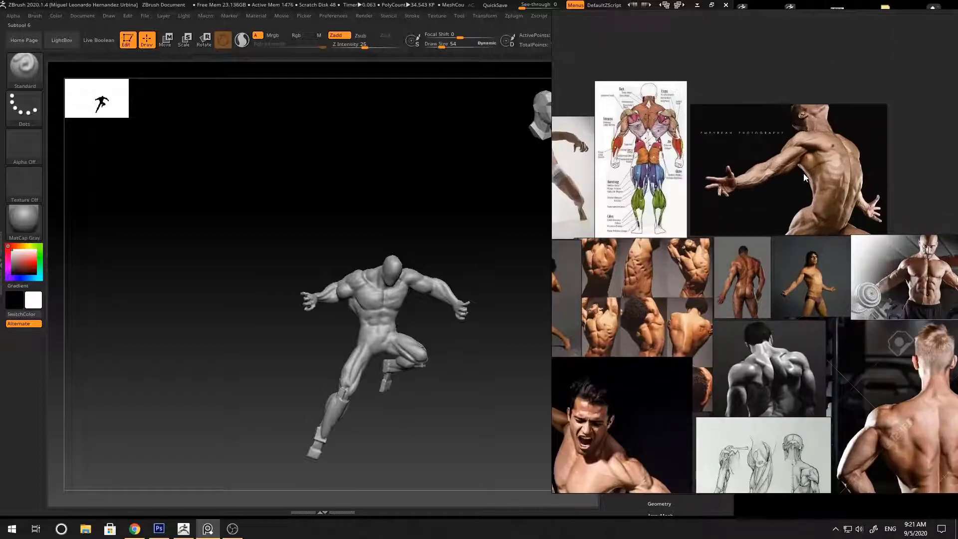
Step: Compare the figure with the outstretched-arm photo and the black-and-white bodybuilder back photo in PureRef
{"action": "left_click_drag", "start_coordinate": [467, 263], "coordinate": [515, 251], "text": "alt"}
{"action": "left_click", "coordinate": [903, 280]}
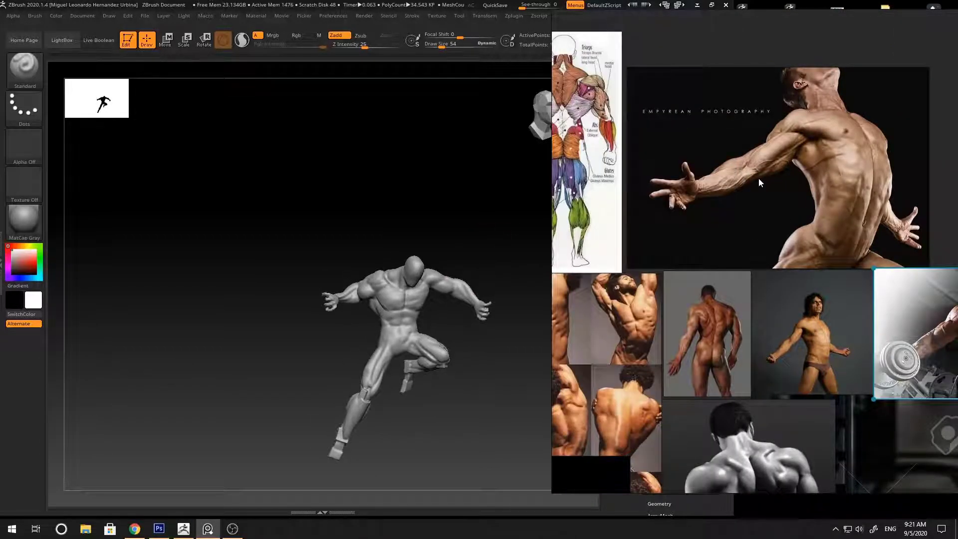
{"action": "scroll", "coordinate": [747, 218], "scroll_direction": "down", "scroll_amount": 5}
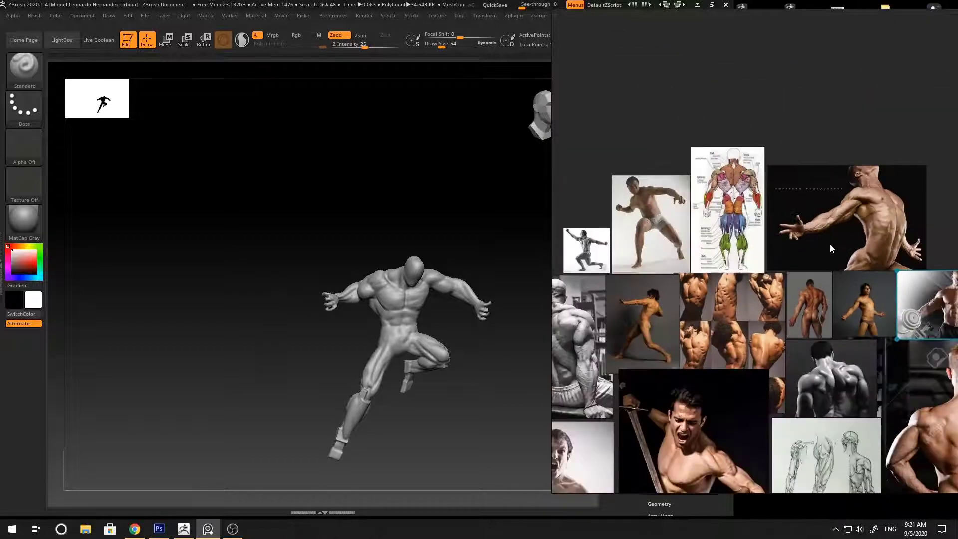
{"action": "middle_click_drag", "start_coordinate": [677, 253], "coordinate": [806, 244]}
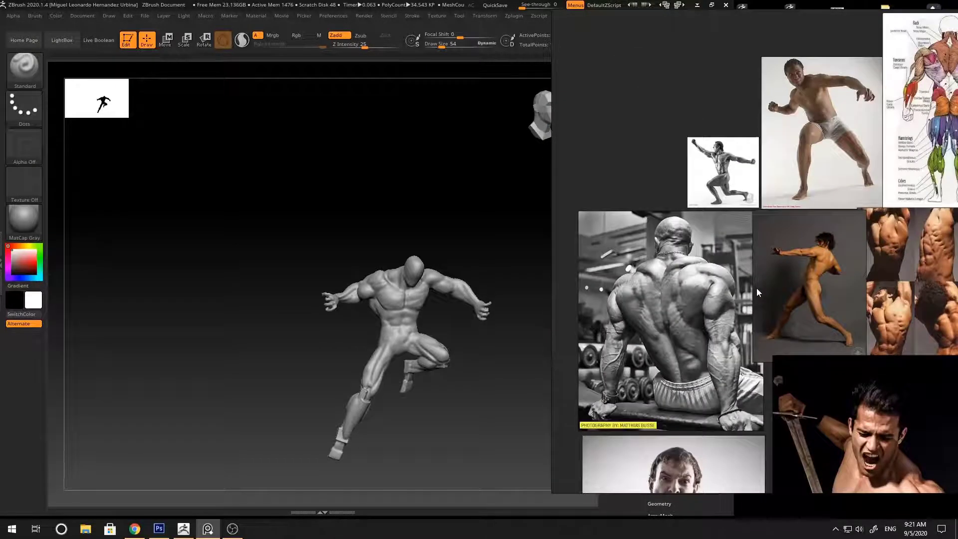
{"action": "left_click", "coordinate": [414, 225]}
{"action": "left_click_drag", "start_coordinate": [414, 224], "coordinate": [500, 225]}
{"action": "middle_click_drag", "start_coordinate": [779, 292], "coordinate": [852, 271]}
{"action": "left_click", "coordinate": [765, 319]}
{"action": "left_click", "coordinate": [447, 283]}
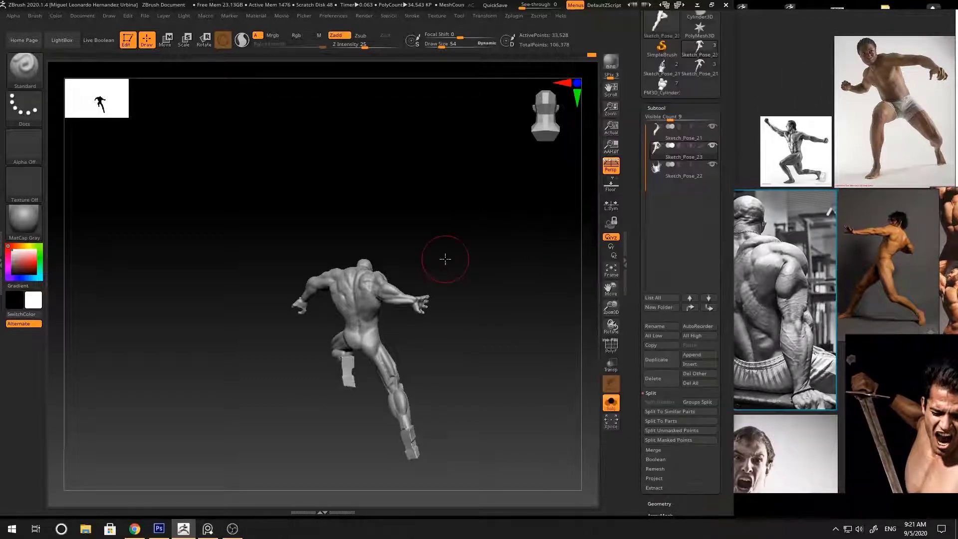
Step: Adjust the rear outline of the right shoulder and arm with the Move brush at draw sizes 42 and 39
{"action": "mouse_move", "coordinate": [442, 259]}
{"action": "left_mouse_down"}
{"action": "mouse_move", "coordinate": [494, 227]}
{"action": "mouse_move", "coordinate": [490, 263]}
{"action": "mouse_move", "coordinate": [479, 258]}
{"action": "left_mouse_up"}
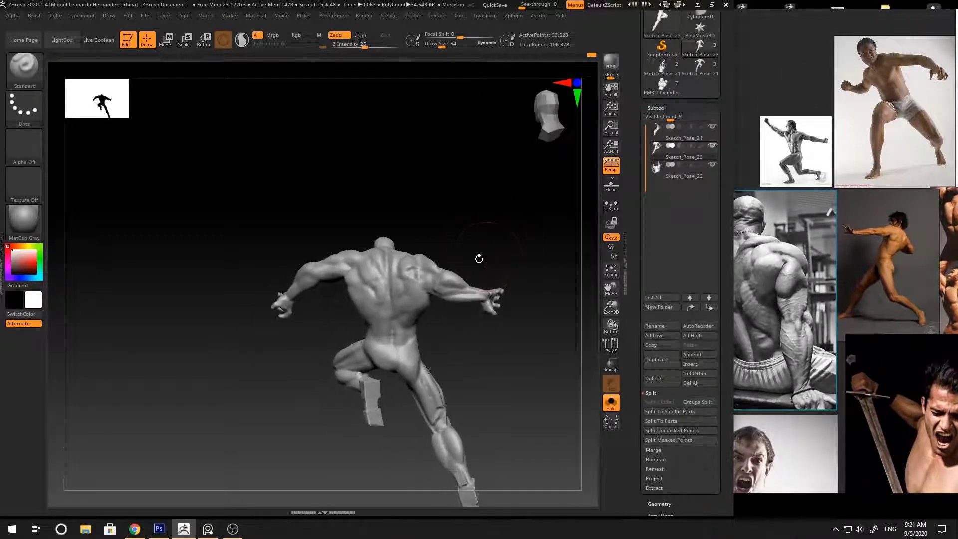
{"action": "right_click_drag", "start_coordinate": [445, 273], "coordinate": [441, 278], "text": "ctrl"}
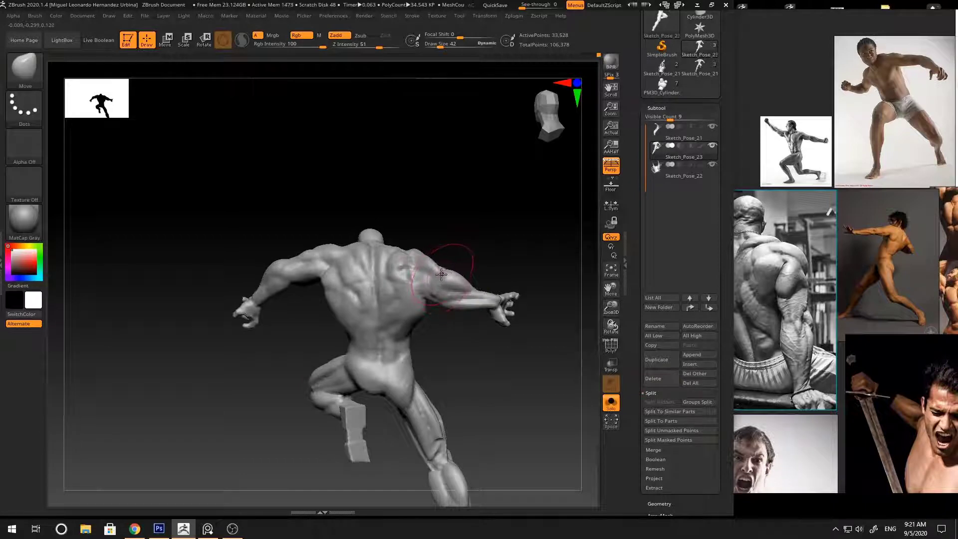
{"action": "key", "text": "space"}
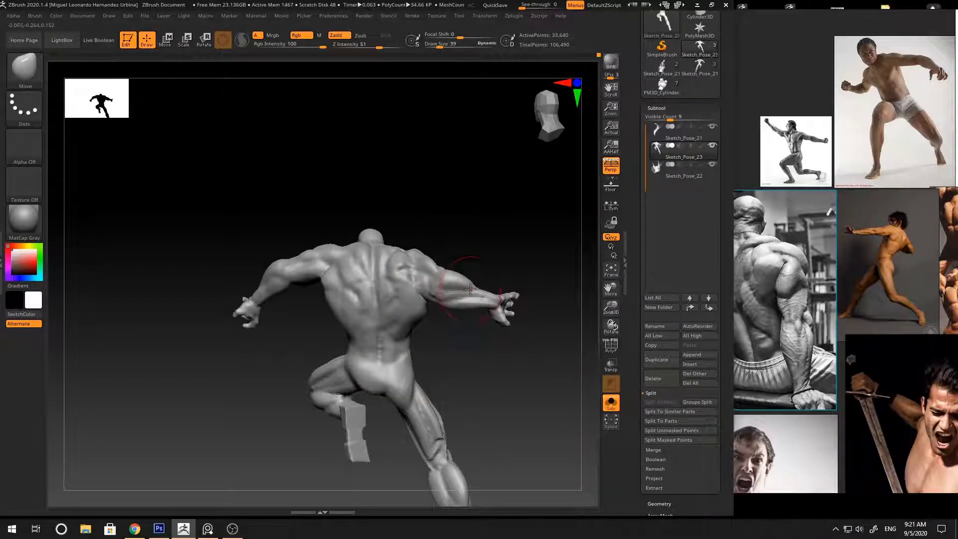
{"action": "mouse_move", "coordinate": [474, 284]}
{"action": "right_mouse_down"}
{"action": "mouse_move", "coordinate": [477, 269]}
{"action": "mouse_move", "coordinate": [440, 280]}
{"action": "mouse_move", "coordinate": [438, 267]}
{"action": "right_mouse_up"}
Step: Build up the rear right deltoid and the muscles beside the shoulder blade with ClayBuildup at draw size 17
{"action": "key", "text": "b"}
{"action": "key", "text": "s"}
{"action": "key", "text": "t"}
{"action": "key", "text": "b"}
{"action": "key", "text": "c"}
{"action": "key", "text": "b"}
{"action": "key", "text": "space"}
{"action": "left_click_drag", "start_coordinate": [434, 266], "coordinate": [409, 277]}
{"action": "key", "text": "space"}
{"action": "key", "text": "space"}
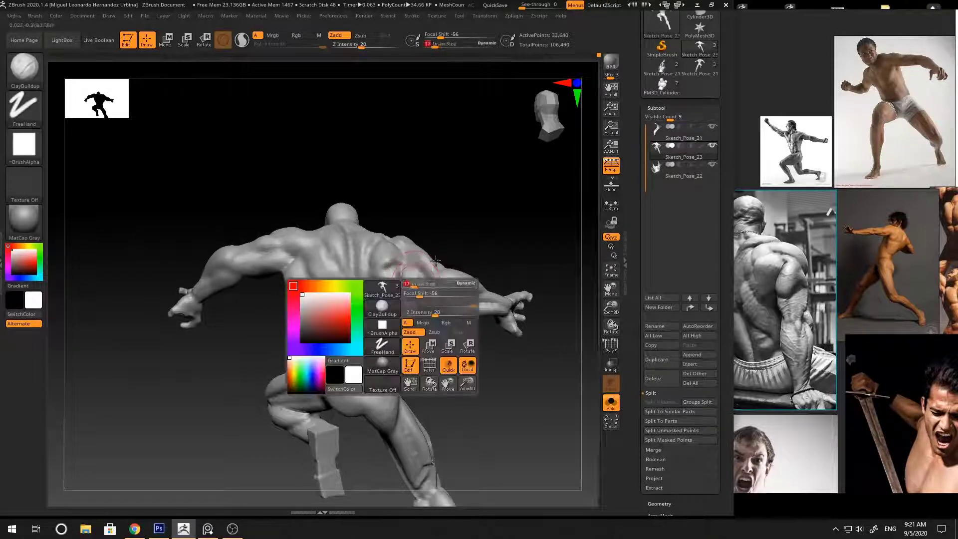
{"action": "right_click_drag", "start_coordinate": [410, 277], "coordinate": [407, 265]}
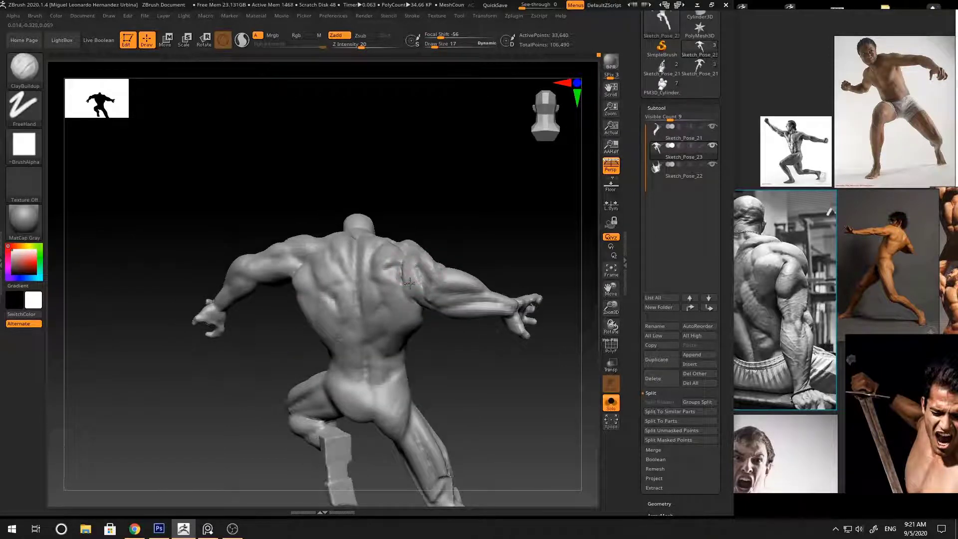
{"action": "mouse_move", "coordinate": [443, 261]}
{"action": "right_mouse_down"}
{"action": "mouse_move", "coordinate": [481, 253]}
{"action": "mouse_move", "coordinate": [529, 275]}
{"action": "mouse_move", "coordinate": [519, 267]}
{"action": "right_mouse_up"}
Step: Refine the right shoulder and upper arm outline with the Move brush at draw size 42
{"action": "key", "text": "b"}
{"action": "key", "text": "m"}
{"action": "key", "text": "v"}
{"action": "key", "text": "space"}
{"action": "left_click_drag", "start_coordinate": [456, 281], "coordinate": [464, 281]}
{"action": "mouse_move", "coordinate": [469, 278]}
{"action": "right_mouse_down"}
{"action": "mouse_move", "coordinate": [533, 259]}
{"action": "mouse_move", "coordinate": [543, 223]}
{"action": "mouse_move", "coordinate": [523, 231]}
{"action": "mouse_move", "coordinate": [469, 193]}
{"action": "mouse_move", "coordinate": [443, 209]}
{"action": "right_mouse_up"}
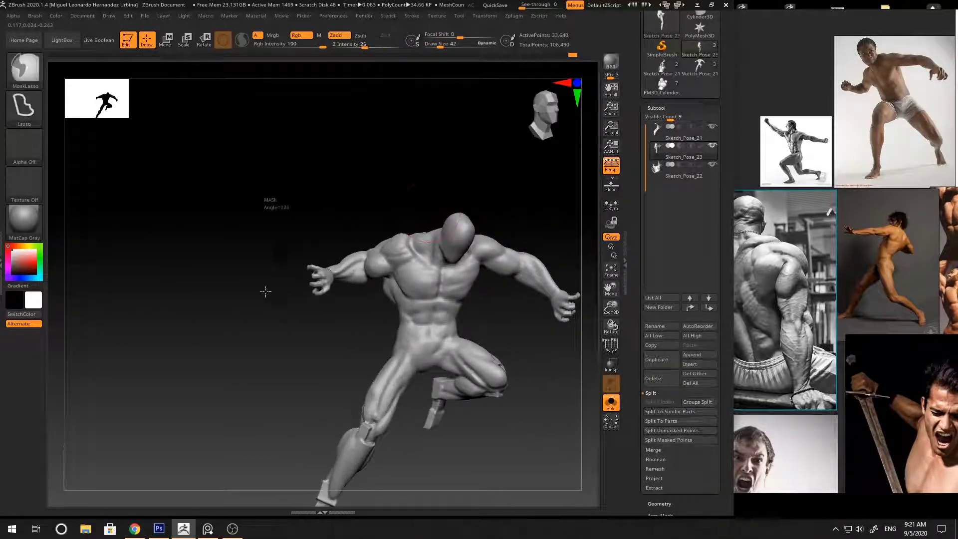
Step: Mask everything except the right arm, and reposition the arm along the Z axis with the Gizmo
{"action": "left_click_drag", "start_coordinate": [266, 291], "coordinate": [371, 302], "text": "ctrl"}
{"action": "mouse_move", "coordinate": [349, 184]}
{"action": "right_mouse_down", "text": "shift"}
{"action": "mouse_move", "coordinate": [505, 214]}
{"action": "mouse_move", "coordinate": [475, 215]}
{"action": "mouse_move", "coordinate": [504, 216]}
{"action": "mouse_move", "coordinate": [374, 178]}
{"action": "mouse_move", "coordinate": [497, 221]}
{"action": "mouse_move", "coordinate": [497, 210]}
{"action": "mouse_move", "coordinate": [484, 278]}
{"action": "mouse_move", "coordinate": [452, 247]}
{"action": "right_mouse_up", "text": "shift"}
{"action": "key", "text": "w"}
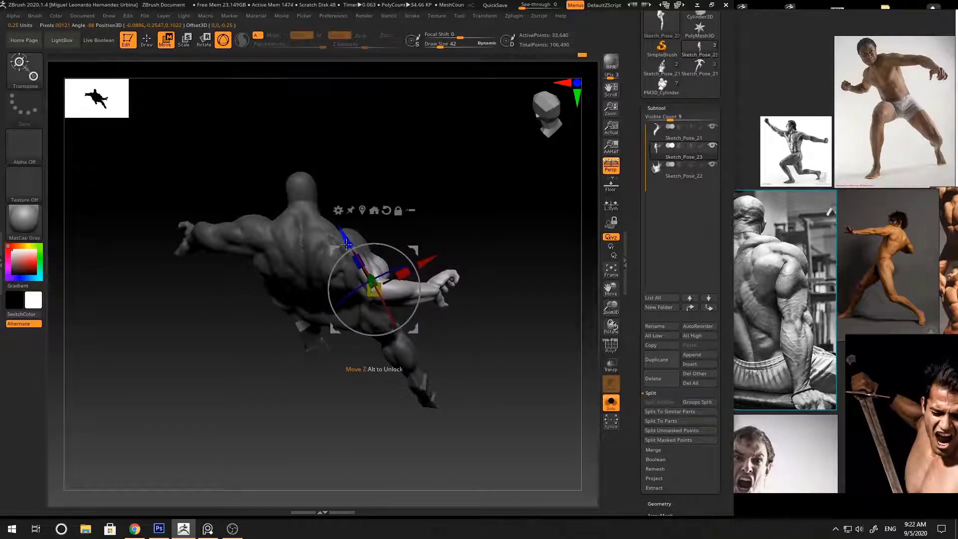
{"action": "key", "text": "q"}
{"action": "mouse_move", "coordinate": [346, 244]}
{"action": "right_mouse_down"}
{"action": "mouse_move", "coordinate": [490, 216]}
{"action": "mouse_move", "coordinate": [453, 241]}
{"action": "mouse_move", "coordinate": [489, 242]}
{"action": "mouse_move", "coordinate": [522, 268]}
{"action": "mouse_move", "coordinate": [549, 220]}
{"action": "mouse_move", "coordinate": [486, 244]}
{"action": "mouse_move", "coordinate": [522, 233]}
{"action": "mouse_move", "coordinate": [505, 233]}
{"action": "mouse_move", "coordinate": [514, 244]}
{"action": "right_mouse_up"}
{"action": "left_click_drag", "start_coordinate": [514, 244], "coordinate": [526, 261], "text": "ctrl"}
{"action": "right_click_drag", "start_coordinate": [526, 261], "coordinate": [509, 274]}
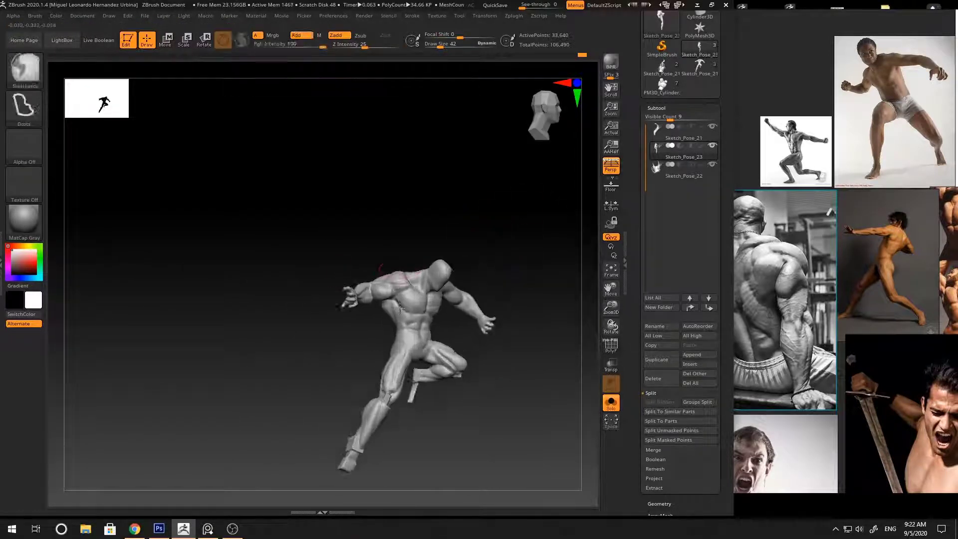
Step: Reshape the right deltoid and upper arm from the front with the Move brush at draw size 23
{"action": "mouse_move", "coordinate": [400, 308]}
{"action": "right_mouse_down", "text": "ctrl"}
{"action": "mouse_move", "coordinate": [390, 296]}
{"action": "mouse_move", "coordinate": [353, 331]}
{"action": "right_mouse_up", "text": "ctrl"}
{"action": "key", "text": "b"}
{"action": "key", "text": "m"}
{"action": "key", "text": "v"}
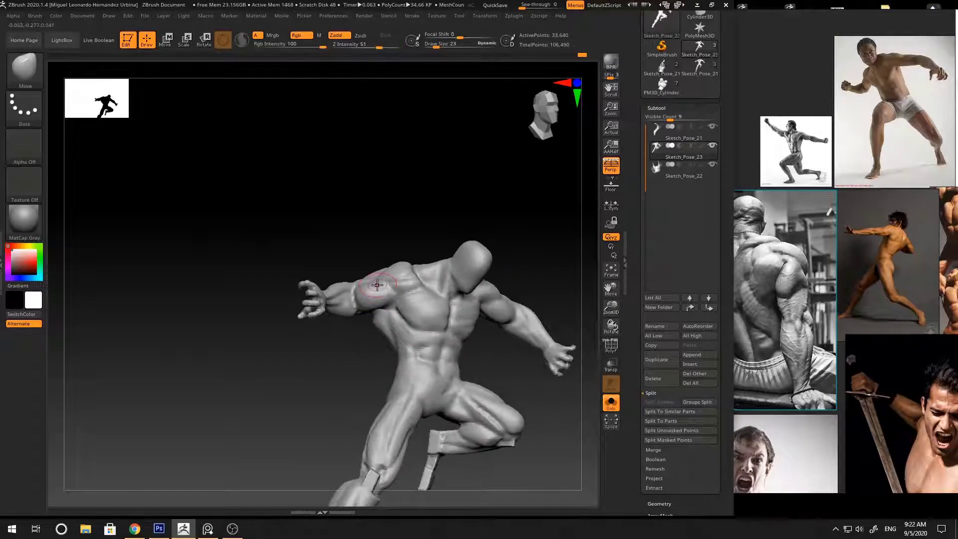
{"action": "mouse_move", "coordinate": [412, 217]}
{"action": "right_mouse_down"}
{"action": "mouse_move", "coordinate": [385, 227]}
{"action": "mouse_move", "coordinate": [490, 298]}
{"action": "mouse_move", "coordinate": [511, 235]}
{"action": "mouse_move", "coordinate": [502, 305]}
{"action": "right_mouse_up"}
{"action": "right_click_drag", "start_coordinate": [502, 306], "coordinate": [498, 268], "text": "ctrl"}
Step: Add volume to the back of the right shoulder and triceps with ClayBuildup at draw size 23
{"action": "key", "text": "b"}
{"action": "key", "text": "c"}
Step: Adjust the right upper arm and triceps from behind with the Move brush at draw size 30
{"action": "key", "text": "b"}
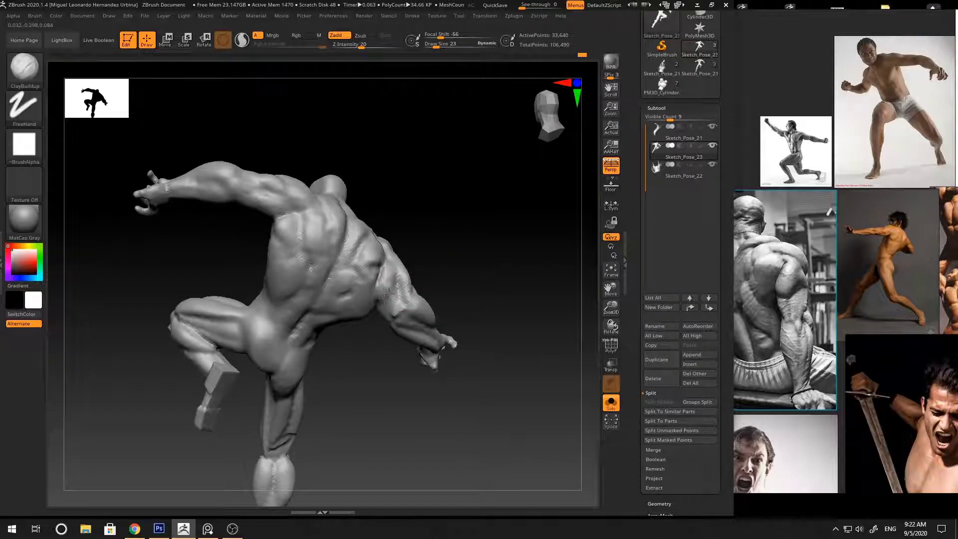
{"action": "mouse_move", "coordinate": [389, 278]}
{"action": "right_mouse_down"}
{"action": "mouse_move", "coordinate": [395, 298]}
{"action": "mouse_move", "coordinate": [464, 267]}
{"action": "right_mouse_up"}
{"action": "key", "text": "b"}
{"action": "key", "text": "m"}
{"action": "key", "text": "v"}
{"action": "key", "text": "s"}
{"action": "left_click", "coordinate": [413, 296]}
{"action": "right_click_drag", "start_coordinate": [413, 296], "coordinate": [422, 294]}
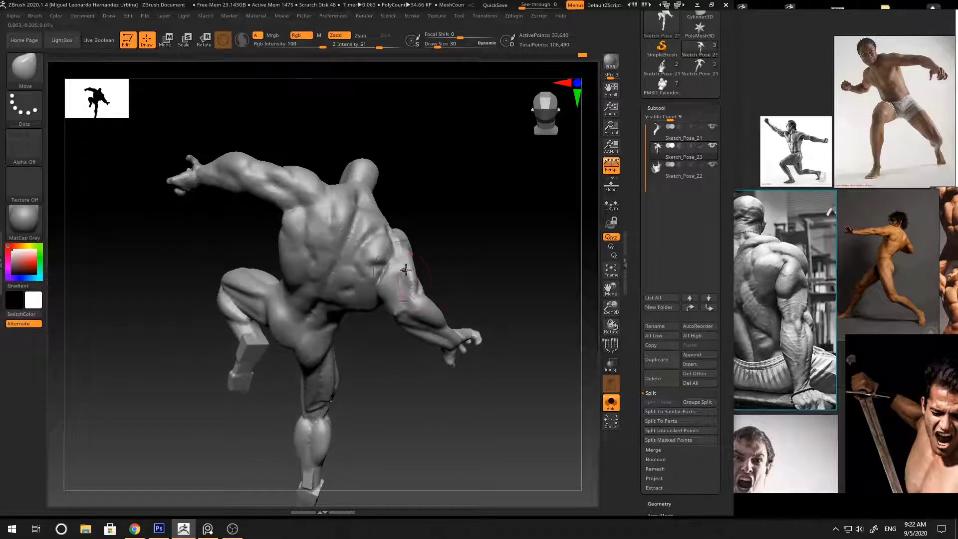
Step: Build up the right side of the upper back and rear shoulder with ClayBuildup at draw size 26
{"action": "key", "text": "b"}
{"action": "key", "text": "s"}
{"action": "key", "text": "t"}
{"action": "mouse_move", "coordinate": [422, 223]}
{"action": "right_mouse_down"}
{"action": "mouse_move", "coordinate": [430, 257]}
{"action": "mouse_move", "coordinate": [470, 231]}
{"action": "mouse_move", "coordinate": [427, 245]}
{"action": "mouse_move", "coordinate": [479, 254]}
{"action": "mouse_move", "coordinate": [474, 244]}
{"action": "mouse_move", "coordinate": [421, 261]}
{"action": "mouse_move", "coordinate": [438, 265]}
{"action": "right_mouse_up"}
{"action": "key", "text": "space"}
{"action": "key", "text": "b"}
{"action": "key", "text": "c"}
{"action": "key", "text": "b"}
{"action": "right_click_drag", "start_coordinate": [485, 225], "coordinate": [478, 229]}
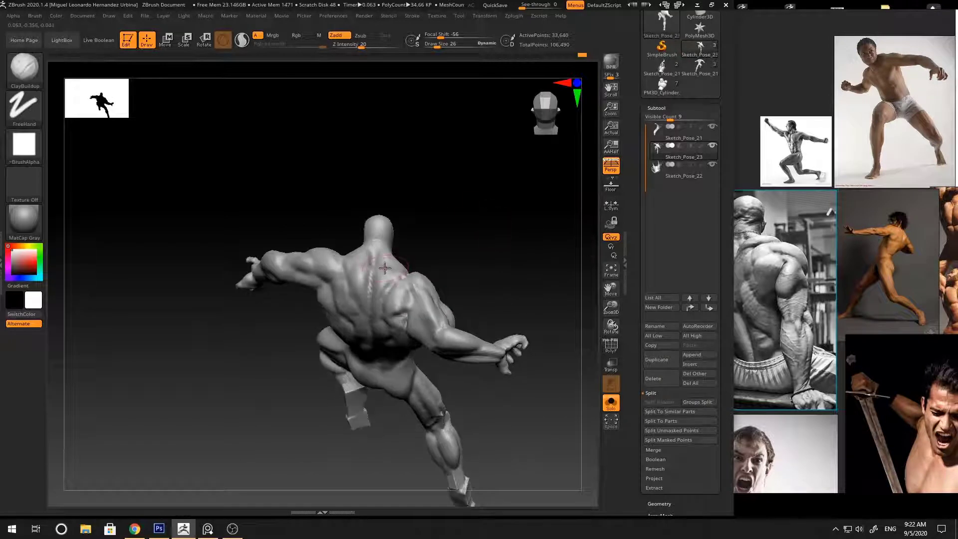
{"action": "mouse_move", "coordinate": [402, 267]}
{"action": "right_mouse_down"}
{"action": "mouse_move", "coordinate": [385, 270]}
{"action": "mouse_move", "coordinate": [398, 262]}
{"action": "right_mouse_up"}
{"action": "mouse_move", "coordinate": [454, 239]}
{"action": "right_mouse_down"}
{"action": "mouse_move", "coordinate": [397, 263]}
{"action": "mouse_move", "coordinate": [412, 262]}
{"action": "mouse_move", "coordinate": [459, 195]}
{"action": "mouse_move", "coordinate": [447, 195]}
{"action": "mouse_move", "coordinate": [489, 220]}
{"action": "mouse_move", "coordinate": [466, 222]}
{"action": "mouse_move", "coordinate": [461, 255]}
{"action": "right_mouse_up"}
{"action": "mouse_move", "coordinate": [386, 284]}
{"action": "right_mouse_down"}
{"action": "mouse_move", "coordinate": [494, 223]}
{"action": "mouse_move", "coordinate": [530, 302]}
{"action": "mouse_move", "coordinate": [462, 258]}
{"action": "mouse_move", "coordinate": [460, 295]}
{"action": "right_mouse_up"}
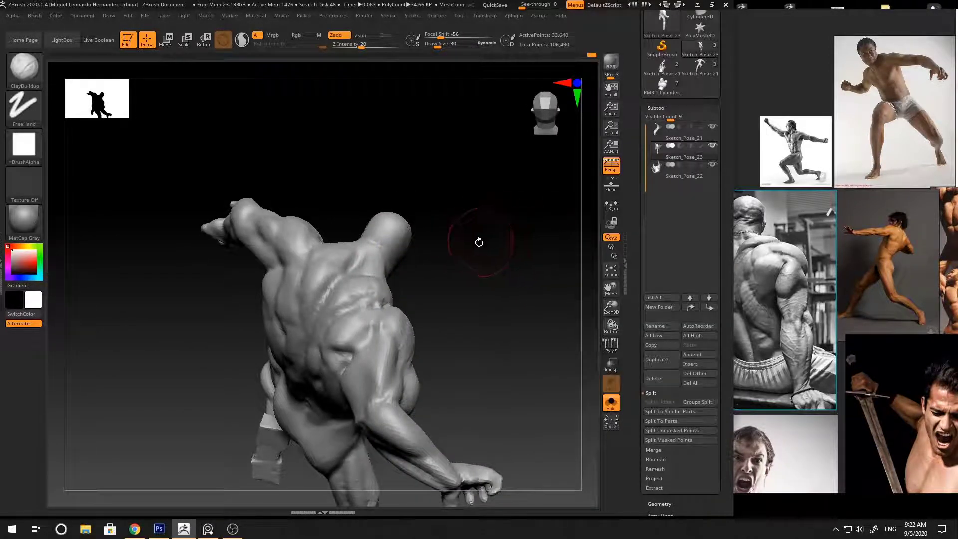
Step: Add volume to the trapezius between the neck and the right shoulder with ClayBuildup at draw size 17
{"action": "right_click_drag", "start_coordinate": [479, 242], "coordinate": [474, 220]}
{"action": "key", "text": "space"}
{"action": "key", "text": "space"}
{"action": "left_click_drag", "start_coordinate": [381, 271], "coordinate": [374, 271]}
{"action": "left_click_drag", "start_coordinate": [370, 272], "coordinate": [373, 255]}
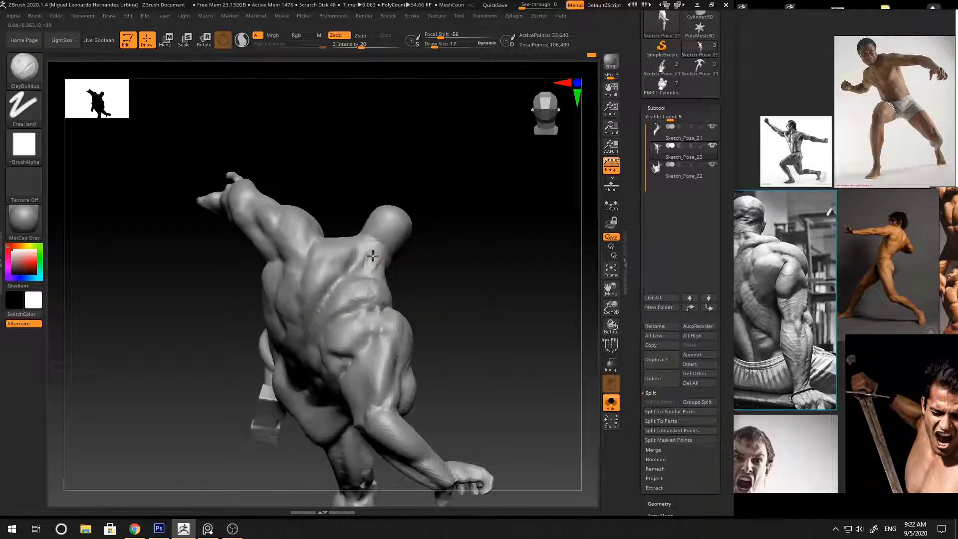
Step: Refine the trapezius and right shoulder blade forms, alternating the Move, ClayBuildup and DamStandard brushes at draw size 17
{"action": "mouse_move", "coordinate": [469, 207]}
{"action": "right_mouse_down"}
{"action": "mouse_move", "coordinate": [451, 197]}
{"action": "mouse_move", "coordinate": [401, 222]}
{"action": "mouse_move", "coordinate": [398, 259]}
{"action": "mouse_move", "coordinate": [474, 219]}
{"action": "right_mouse_up"}
{"action": "key", "text": "b"}
{"action": "key", "text": "m"}
{"action": "key", "text": "v"}
{"action": "key", "text": "b"}
{"action": "key", "text": "c"}
{"action": "key", "text": "b"}
{"action": "left_click_drag", "start_coordinate": [494, 193], "coordinate": [479, 200], "text": "ctrl"}
{"action": "mouse_move", "coordinate": [442, 223]}
{"action": "right_mouse_down"}
{"action": "mouse_move", "coordinate": [412, 237]}
{"action": "mouse_move", "coordinate": [449, 214]}
{"action": "mouse_move", "coordinate": [479, 224]}
{"action": "mouse_move", "coordinate": [446, 244]}
{"action": "mouse_move", "coordinate": [539, 252]}
{"action": "mouse_move", "coordinate": [453, 235]}
{"action": "mouse_move", "coordinate": [493, 254]}
{"action": "mouse_move", "coordinate": [466, 241]}
{"action": "mouse_move", "coordinate": [466, 219]}
{"action": "right_mouse_up"}
Step: Build up the right shoulder blade and back of the upper arm with ClayBuildup at draw sizes 17 and 19, and smooth the arm
{"action": "key", "text": "b"}
{"action": "key", "text": "d"}
{"action": "key", "text": "s"}
{"action": "right_click", "coordinate": [422, 334]}
{"action": "key", "text": "b"}
{"action": "key", "text": "c"}
{"action": "key", "text": "b"}
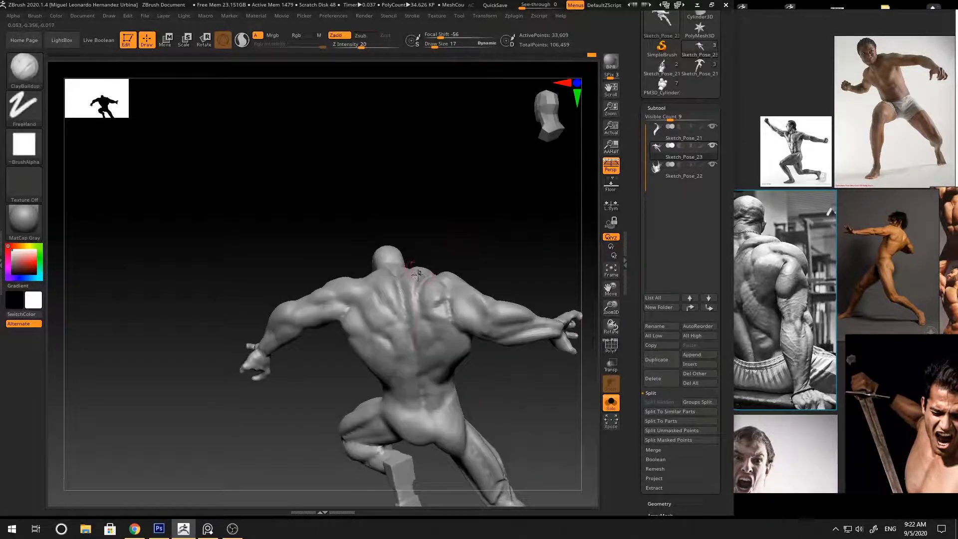
{"action": "right_click_drag", "start_coordinate": [432, 284], "coordinate": [452, 278]}
{"action": "key", "text": "bracketright"}
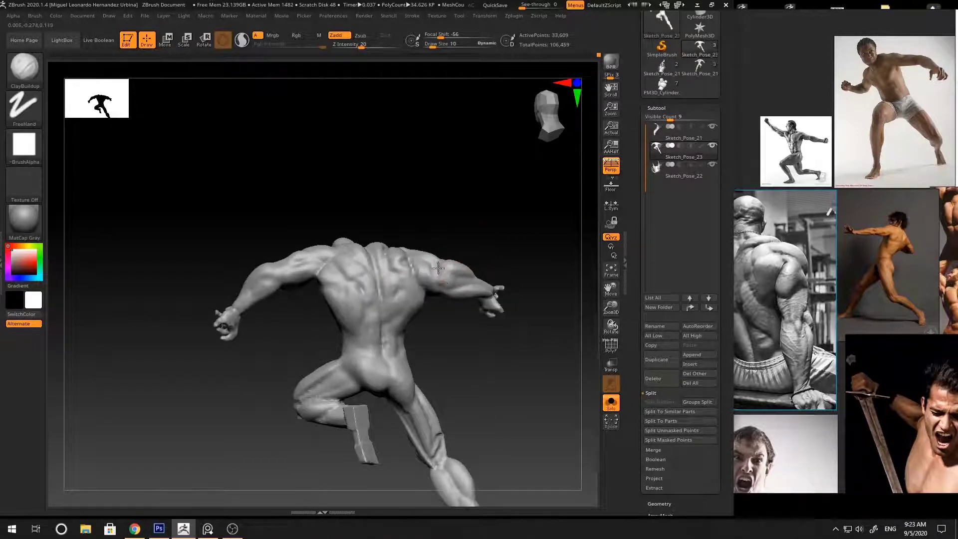
{"action": "key", "text": "space"}
{"action": "left_click_drag", "start_coordinate": [441, 276], "coordinate": [444, 277]}
{"action": "right_click_drag", "start_coordinate": [438, 270], "coordinate": [452, 277]}
{"action": "key", "text": "shift"}
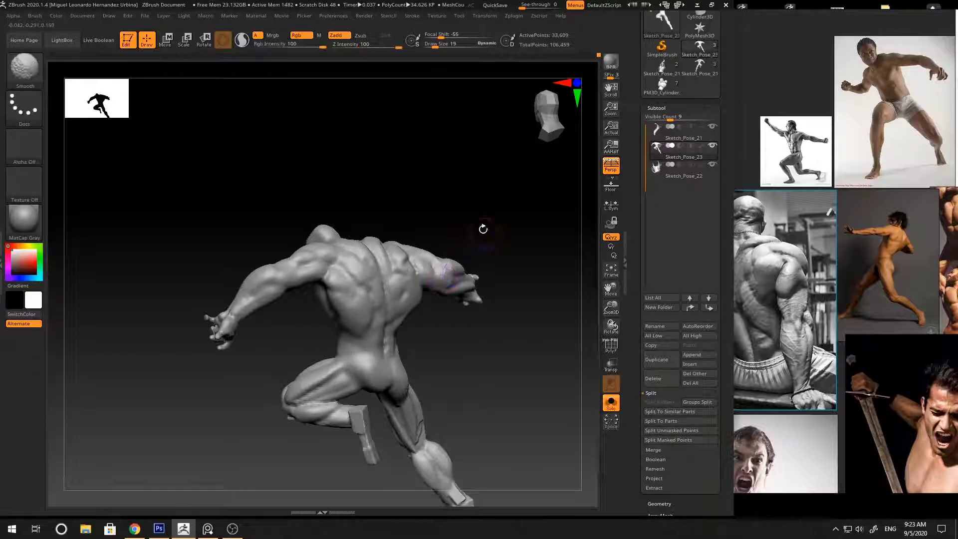
Step: Reshape the right shoulder and upper arm outline from behind with the Move brush at draw size 28
{"action": "mouse_move", "coordinate": [483, 228]}
{"action": "right_mouse_down", "text": "shift"}
{"action": "mouse_move", "coordinate": [468, 233]}
{"action": "mouse_move", "coordinate": [486, 223]}
{"action": "mouse_move", "coordinate": [501, 234]}
{"action": "right_mouse_up", "text": "shift"}
{"action": "key", "text": "space"}
{"action": "key", "text": "b"}
{"action": "key", "text": "m"}
{"action": "key", "text": "v"}
{"action": "left_click_drag", "start_coordinate": [428, 271], "coordinate": [435, 268]}
{"action": "mouse_move", "coordinate": [484, 237]}
{"action": "right_mouse_down"}
{"action": "mouse_move", "coordinate": [498, 228]}
{"action": "mouse_move", "coordinate": [467, 240]}
{"action": "right_mouse_up"}
{"action": "left_click_drag", "start_coordinate": [418, 264], "coordinate": [423, 270]}
{"action": "right_click_drag", "start_coordinate": [452, 243], "coordinate": [465, 240]}
Step: Add volume to the rear of the right deltoid with ClayBuildup at draw size 28
{"action": "key", "text": "b"}
{"action": "key", "text": "c"}
{"action": "key", "text": "b"}
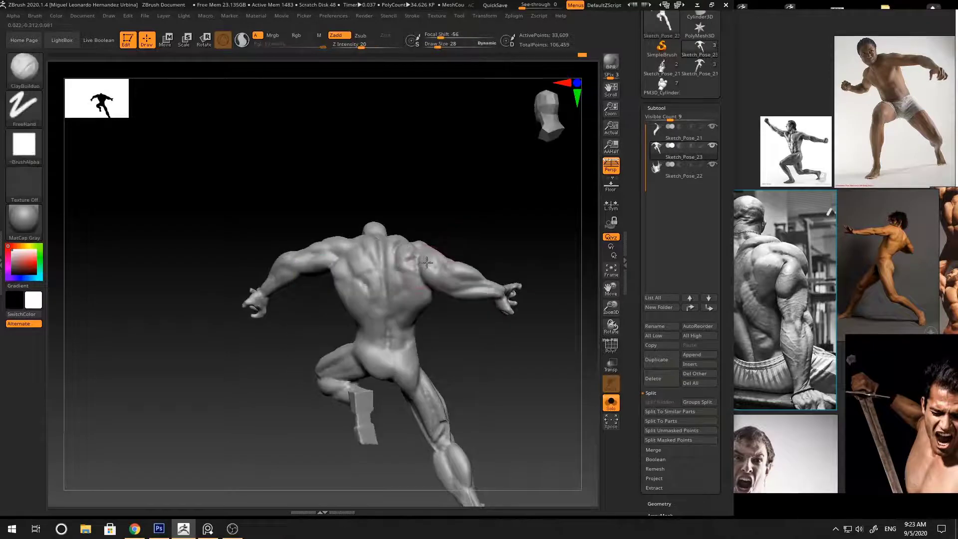
{"action": "mouse_move", "coordinate": [435, 282]}
{"action": "right_mouse_down"}
{"action": "mouse_move", "coordinate": [430, 257]}
{"action": "mouse_move", "coordinate": [534, 224]}
{"action": "mouse_move", "coordinate": [499, 223]}
{"action": "mouse_move", "coordinate": [520, 251]}
{"action": "mouse_move", "coordinate": [496, 268]}
{"action": "right_mouse_up"}
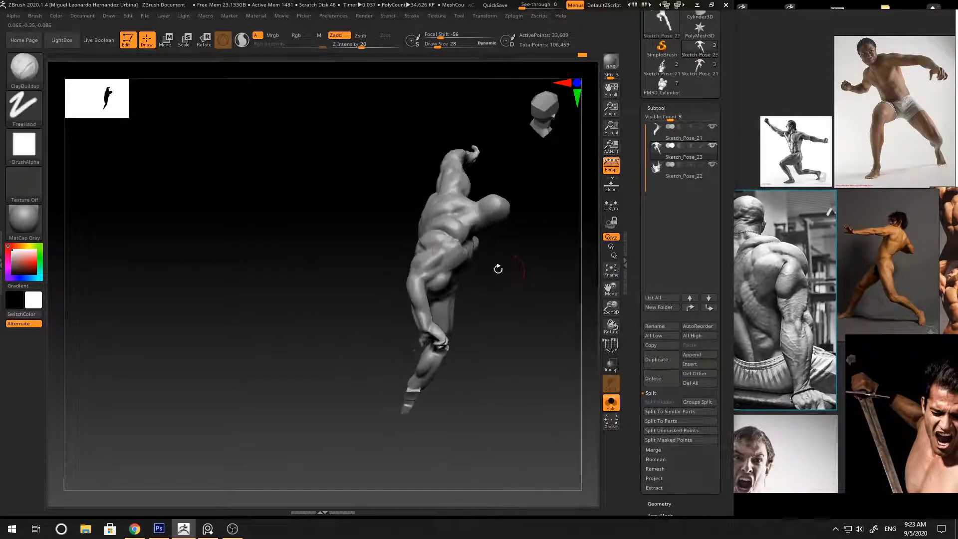
Step: Adjust the right upper arm's profile in side and low views with the Move brush at draw size 28
{"action": "key", "text": "b"}
{"action": "key", "text": "m"}
{"action": "key", "text": "v"}
{"action": "mouse_move", "coordinate": [415, 258]}
{"action": "right_mouse_down"}
{"action": "mouse_move", "coordinate": [515, 244]}
{"action": "mouse_move", "coordinate": [554, 212]}
{"action": "mouse_move", "coordinate": [420, 266]}
{"action": "mouse_move", "coordinate": [481, 216]}
{"action": "mouse_move", "coordinate": [424, 271]}
{"action": "right_mouse_up"}
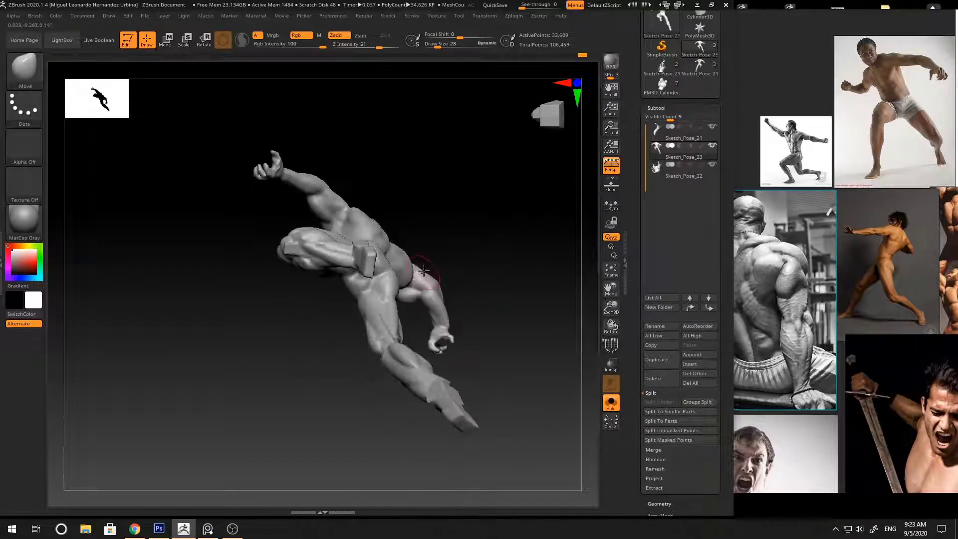
{"action": "mouse_move", "coordinate": [475, 244]}
{"action": "right_mouse_down"}
{"action": "mouse_move", "coordinate": [498, 278]}
{"action": "mouse_move", "coordinate": [492, 294]}
{"action": "mouse_move", "coordinate": [452, 303]}
{"action": "mouse_move", "coordinate": [455, 319]}
{"action": "right_mouse_up"}
Step: Build up the right triceps below the shoulder with ClayBuildup at draw size 15
{"action": "key", "text": "space"}
{"action": "left_click_drag", "start_coordinate": [433, 287], "coordinate": [436, 287]}
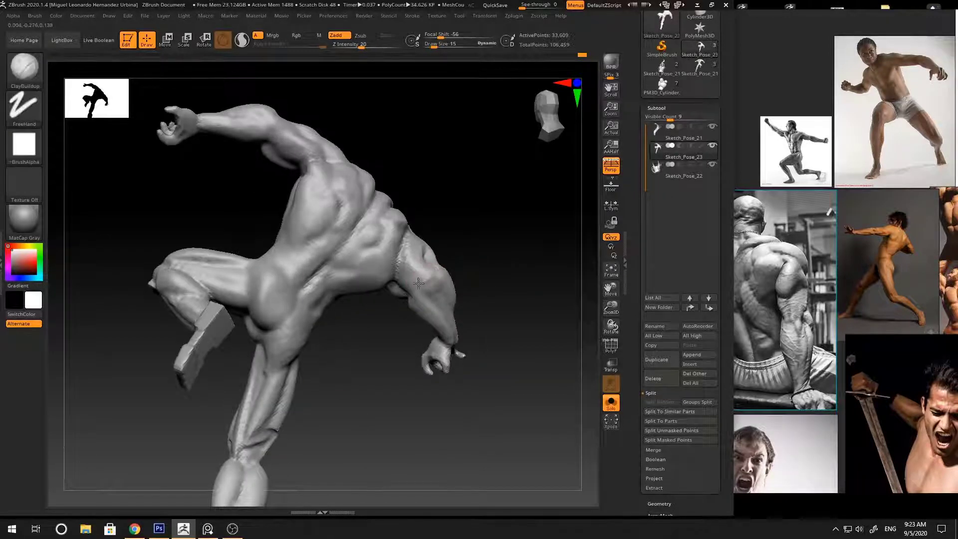
{"action": "mouse_move", "coordinate": [433, 254]}
{"action": "right_mouse_down"}
{"action": "mouse_move", "coordinate": [471, 285]}
{"action": "mouse_move", "coordinate": [513, 238]}
{"action": "mouse_move", "coordinate": [507, 293]}
{"action": "mouse_move", "coordinate": [497, 227]}
{"action": "mouse_move", "coordinate": [488, 229]}
{"action": "right_mouse_up"}
Step: Adjust the underside of the right upper arm near the armpit with the Move brush at draw size 15
{"action": "key", "text": "b"}
{"action": "key", "text": "m"}
{"action": "key", "text": "v"}
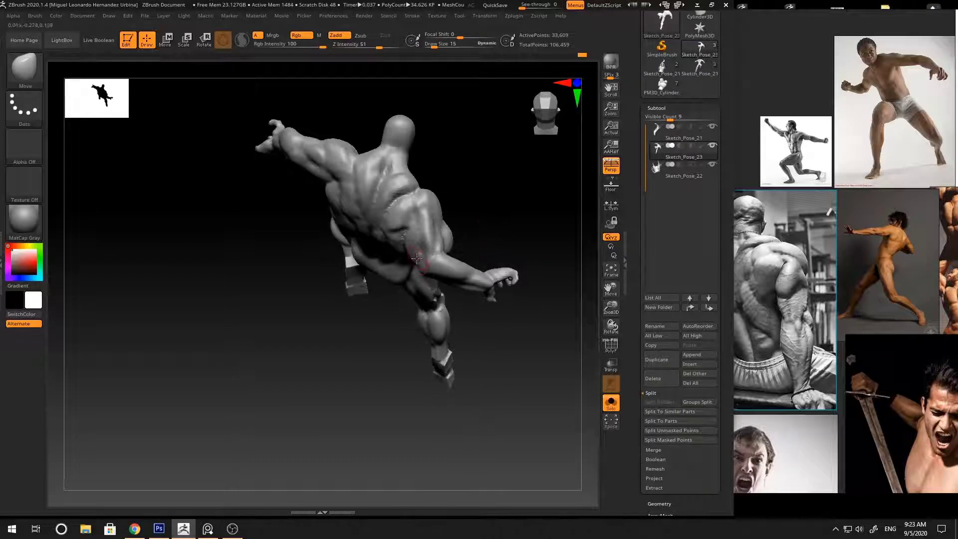
{"action": "mouse_move", "coordinate": [417, 258]}
{"action": "right_mouse_down"}
{"action": "mouse_move", "coordinate": [490, 216]}
{"action": "mouse_move", "coordinate": [421, 270]}
{"action": "mouse_move", "coordinate": [429, 259]}
{"action": "mouse_move", "coordinate": [432, 273]}
{"action": "mouse_move", "coordinate": [415, 263]}
{"action": "right_mouse_up"}
{"action": "mouse_move", "coordinate": [465, 244]}
{"action": "right_mouse_down"}
{"action": "mouse_move", "coordinate": [522, 285]}
{"action": "mouse_move", "coordinate": [513, 233]}
{"action": "mouse_move", "coordinate": [475, 253]}
{"action": "mouse_move", "coordinate": [492, 252]}
{"action": "mouse_move", "coordinate": [479, 289]}
{"action": "right_mouse_up"}
{"action": "right_click", "coordinate": [475, 253]}
Step: Define the right deltoid and triceps masses from behind with ClayBuildup at draw sizes 14 and 23
{"action": "key", "text": "b"}
{"action": "key", "text": "s"}
{"action": "key", "text": "t"}
{"action": "mouse_move", "coordinate": [479, 289]}
{"action": "right_mouse_down"}
{"action": "mouse_move", "coordinate": [466, 226]}
{"action": "mouse_move", "coordinate": [440, 236]}
{"action": "mouse_move", "coordinate": [454, 218]}
{"action": "mouse_move", "coordinate": [449, 246]}
{"action": "right_mouse_up"}
{"action": "key", "text": "b"}
{"action": "key", "text": "c"}
{"action": "key", "text": "b"}
{"action": "right_click", "coordinate": [400, 241]}
{"action": "left_click_drag", "start_coordinate": [399, 242], "coordinate": [395, 241]}
{"action": "right_click_drag", "start_coordinate": [415, 244], "coordinate": [408, 239]}
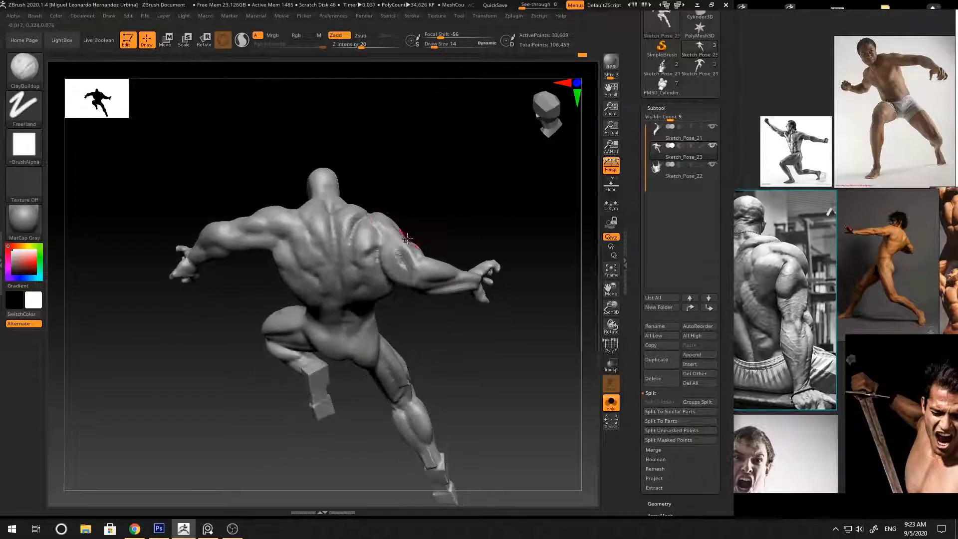
{"action": "right_click", "coordinate": [392, 241]}
{"action": "left_click_drag", "start_coordinate": [393, 240], "coordinate": [395, 241]}
{"action": "mouse_move", "coordinate": [428, 223]}
{"action": "right_mouse_down"}
{"action": "mouse_move", "coordinate": [439, 184]}
{"action": "mouse_move", "coordinate": [531, 220]}
{"action": "mouse_move", "coordinate": [479, 264]}
{"action": "right_mouse_up"}
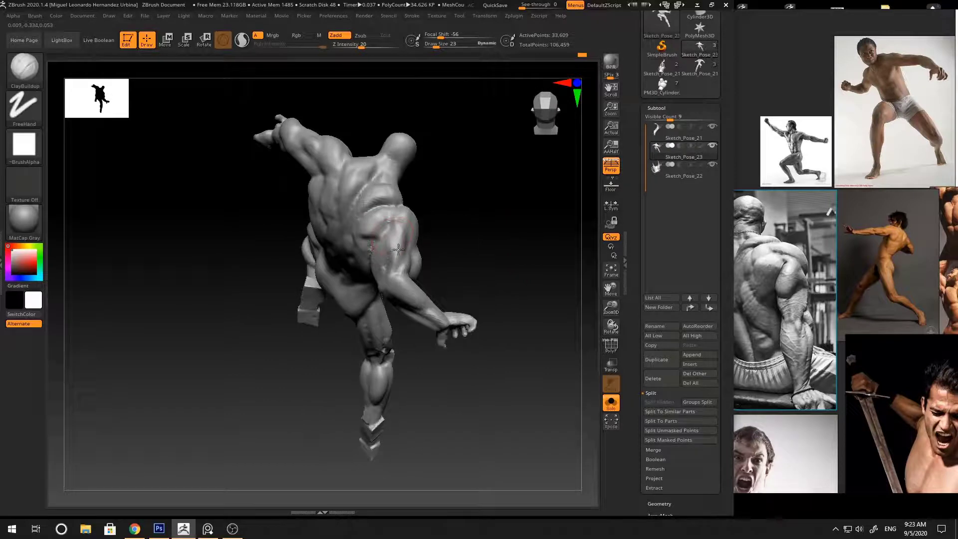
{"action": "mouse_move", "coordinate": [398, 249]}
{"action": "right_mouse_down"}
{"action": "mouse_move", "coordinate": [439, 219]}
{"action": "mouse_move", "coordinate": [431, 188]}
{"action": "right_mouse_up"}
Step: Reshape the right shoulder and upper arm silhouette from the side with the Move brush at draw size 39
{"action": "key", "text": "b"}
{"action": "key", "text": "m"}
{"action": "key", "text": "v"}
{"action": "mouse_move", "coordinate": [430, 188]}
{"action": "right_mouse_down"}
{"action": "mouse_move", "coordinate": [492, 212]}
{"action": "mouse_move", "coordinate": [426, 229]}
{"action": "mouse_move", "coordinate": [419, 262]}
{"action": "mouse_move", "coordinate": [447, 214]}
{"action": "mouse_move", "coordinate": [496, 231]}
{"action": "mouse_move", "coordinate": [522, 265]}
{"action": "right_mouse_up"}
{"action": "key", "text": "b"}
{"action": "key", "text": "c"}
{"action": "key", "text": "b"}
{"action": "key", "text": "b"}
{"action": "key", "text": "m"}
{"action": "key", "text": "v"}
{"action": "key", "text": "space"}
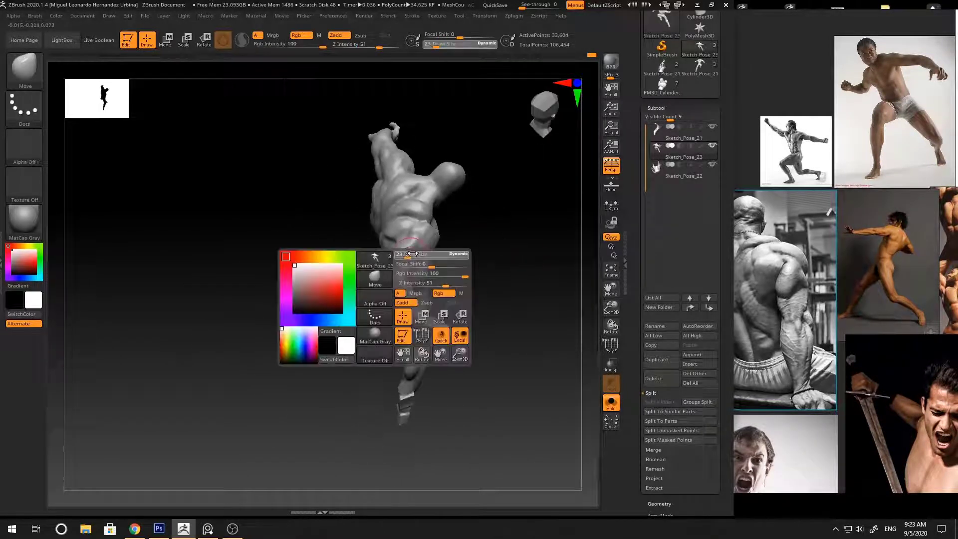
{"action": "right_click_drag", "start_coordinate": [479, 240], "coordinate": [359, 317]}
{"action": "key", "text": "space"}
{"action": "left_click_drag", "start_coordinate": [393, 280], "coordinate": [397, 280]}
{"action": "right_click_drag", "start_coordinate": [396, 280], "coordinate": [479, 265]}
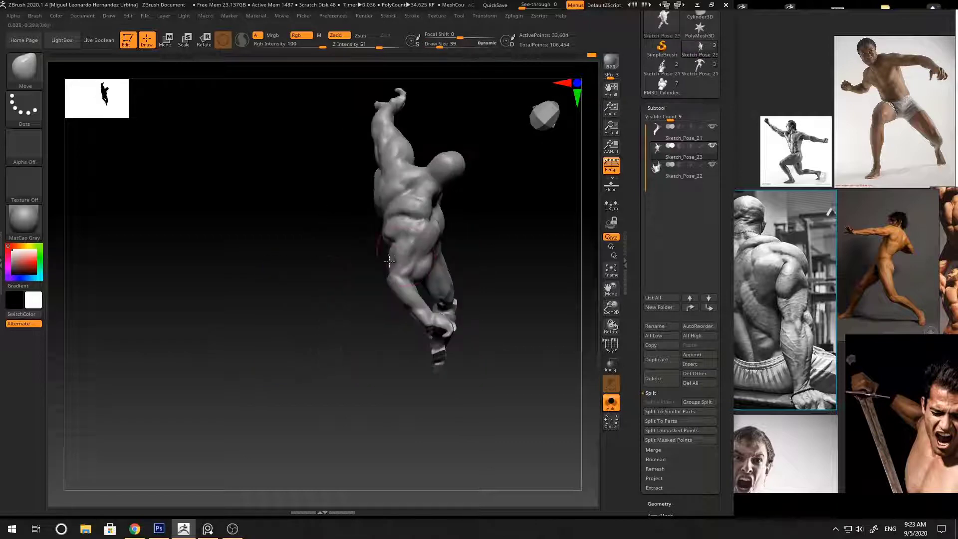
{"action": "mouse_move", "coordinate": [391, 286]}
{"action": "right_mouse_down"}
{"action": "mouse_move", "coordinate": [494, 227]}
{"action": "mouse_move", "coordinate": [462, 265]}
{"action": "mouse_move", "coordinate": [392, 292]}
{"action": "right_mouse_up"}
Step: Carve the crease between the right upper arm and chest from the front with DamStandard at draw size 28
{"action": "mouse_move", "coordinate": [490, 266]}
{"action": "right_mouse_down"}
{"action": "mouse_move", "coordinate": [524, 235]}
{"action": "mouse_move", "coordinate": [504, 214]}
{"action": "mouse_move", "coordinate": [392, 250]}
{"action": "mouse_move", "coordinate": [364, 287]}
{"action": "right_mouse_up"}
{"action": "key", "text": "b"}
{"action": "key", "text": "s"}
{"action": "key", "text": "t"}
{"action": "key", "text": "space"}
{"action": "right_click_drag", "start_coordinate": [363, 287], "coordinate": [370, 271]}
{"action": "key", "text": "space"}
{"action": "left_click_drag", "start_coordinate": [370, 273], "coordinate": [360, 274]}
{"action": "mouse_move", "coordinate": [479, 176]}
{"action": "right_mouse_down"}
{"action": "mouse_move", "coordinate": [509, 186]}
{"action": "mouse_move", "coordinate": [503, 215]}
{"action": "right_mouse_up"}
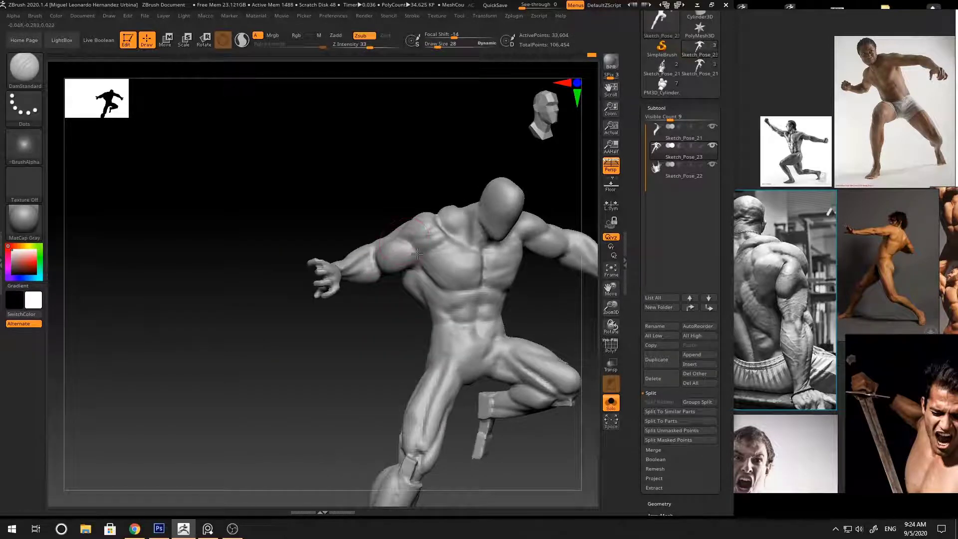
{"action": "right_click_drag", "start_coordinate": [417, 254], "coordinate": [416, 216]}
Step: Reshape the top of the right deltoid from the front with the Move brush at draw size 28
{"action": "key", "text": "b"}
{"action": "key", "text": "m"}
{"action": "key", "text": "v"}
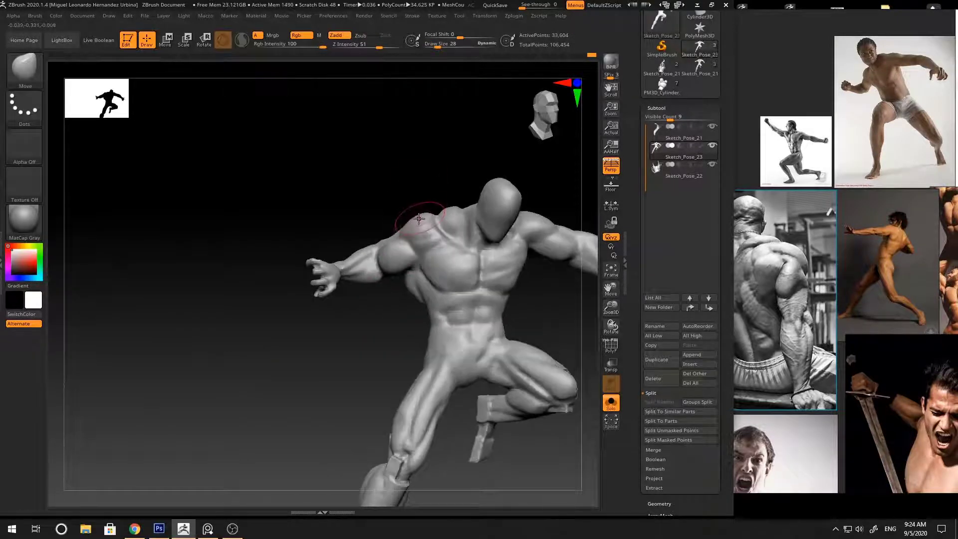
{"action": "right_click_drag", "start_coordinate": [322, 245], "coordinate": [313, 208], "text": "ctrl"}
{"action": "mouse_move", "coordinate": [547, 202]}
{"action": "right_mouse_down"}
{"action": "mouse_move", "coordinate": [526, 198]}
{"action": "mouse_move", "coordinate": [556, 210]}
{"action": "mouse_move", "coordinate": [525, 235]}
{"action": "mouse_move", "coordinate": [482, 220]}
{"action": "mouse_move", "coordinate": [485, 277]}
{"action": "right_mouse_up"}
Step: Build up the back and top of the right deltoid with ClayBuildup at draw sizes 14 and 17
{"action": "key", "text": "b"}
{"action": "key", "text": "c"}
{"action": "key", "text": "b"}
{"action": "key", "text": "space"}
{"action": "left_click_drag", "start_coordinate": [414, 240], "coordinate": [411, 240]}
{"action": "right_click_drag", "start_coordinate": [411, 237], "coordinate": [399, 272], "text": "ctrl"}
{"action": "key", "text": "space"}
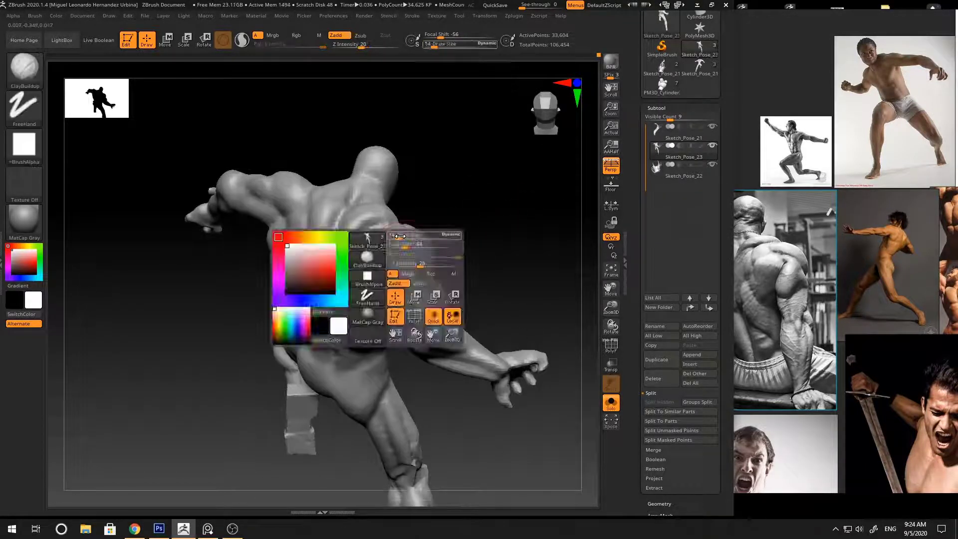
{"action": "key", "text": "space"}
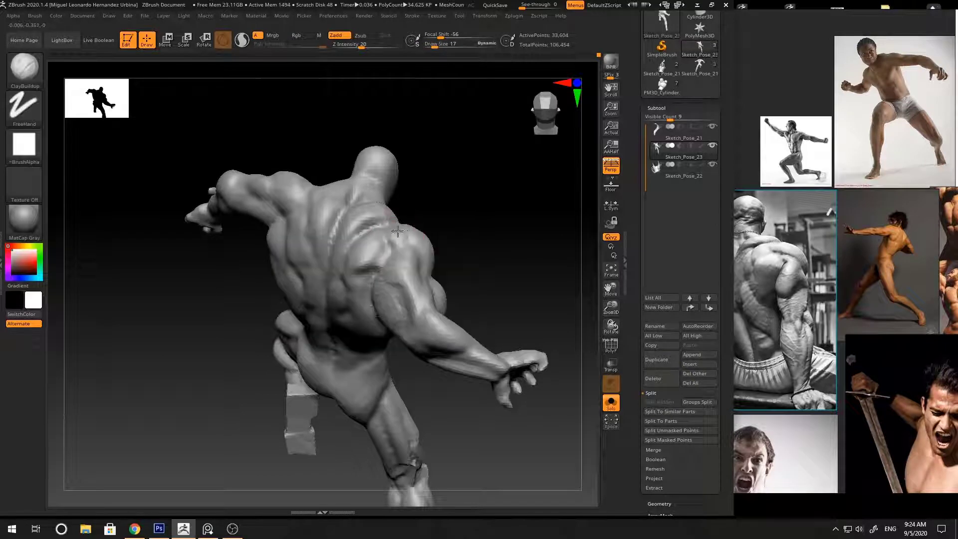
{"action": "mouse_move", "coordinate": [413, 242]}
{"action": "right_mouse_down", "text": "ctrl"}
{"action": "mouse_move", "coordinate": [494, 231]}
{"action": "mouse_move", "coordinate": [467, 225]}
{"action": "mouse_move", "coordinate": [423, 243]}
{"action": "mouse_move", "coordinate": [436, 250]}
{"action": "mouse_move", "coordinate": [460, 231]}
{"action": "mouse_move", "coordinate": [409, 224]}
{"action": "mouse_move", "coordinate": [482, 207]}
{"action": "mouse_move", "coordinate": [472, 171]}
{"action": "mouse_move", "coordinate": [402, 220]}
{"action": "right_mouse_up", "text": "ctrl"}
Step: Carve the separation lines between the right deltoid and triceps with DamStandard at draw size 17
{"action": "key", "text": "b"}
{"action": "key", "text": "m"}
{"action": "key", "text": "v"}
{"action": "key", "text": "b"}
{"action": "key", "text": "c"}
{"action": "key", "text": "b"}
{"action": "key", "text": "b"}
{"action": "key", "text": "d"}
{"action": "key", "text": "s"}
{"action": "mouse_move", "coordinate": [498, 218]}
{"action": "right_mouse_down"}
{"action": "mouse_move", "coordinate": [519, 208]}
{"action": "mouse_move", "coordinate": [523, 193]}
{"action": "mouse_move", "coordinate": [517, 222]}
{"action": "mouse_move", "coordinate": [440, 287]}
{"action": "mouse_move", "coordinate": [413, 227]}
{"action": "mouse_move", "coordinate": [379, 264]}
{"action": "mouse_move", "coordinate": [396, 214]}
{"action": "mouse_move", "coordinate": [408, 227]}
{"action": "mouse_move", "coordinate": [417, 207]}
{"action": "mouse_move", "coordinate": [405, 184]}
{"action": "mouse_move", "coordinate": [436, 207]}
{"action": "mouse_move", "coordinate": [479, 207]}
{"action": "mouse_move", "coordinate": [488, 267]}
{"action": "mouse_move", "coordinate": [511, 240]}
{"action": "mouse_move", "coordinate": [406, 327]}
{"action": "mouse_move", "coordinate": [504, 173]}
{"action": "mouse_move", "coordinate": [480, 220]}
{"action": "mouse_move", "coordinate": [446, 235]}
{"action": "right_mouse_up"}
{"action": "key", "text": "b"}
{"action": "key", "text": "d"}
{"action": "key", "text": "s"}
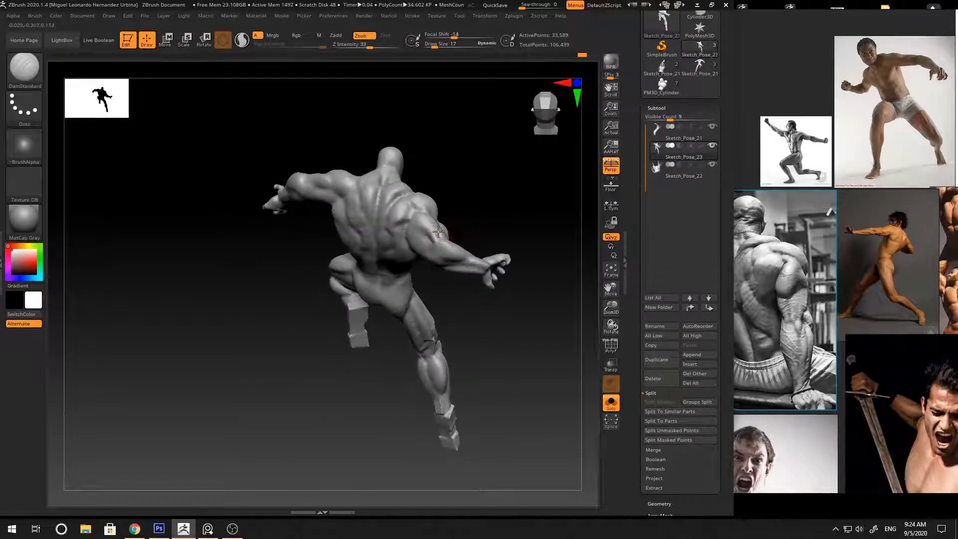
{"action": "right_click_drag", "start_coordinate": [481, 204], "coordinate": [478, 204]}
{"action": "mouse_move", "coordinate": [455, 212]}
{"action": "left_mouse_down"}
{"action": "mouse_move", "coordinate": [426, 216]}
{"action": "mouse_move", "coordinate": [473, 214]}
{"action": "mouse_move", "coordinate": [460, 215]}
{"action": "left_mouse_up"}
{"action": "key", "text": "b"}
{"action": "key", "text": "d"}
{"action": "key", "text": "s"}
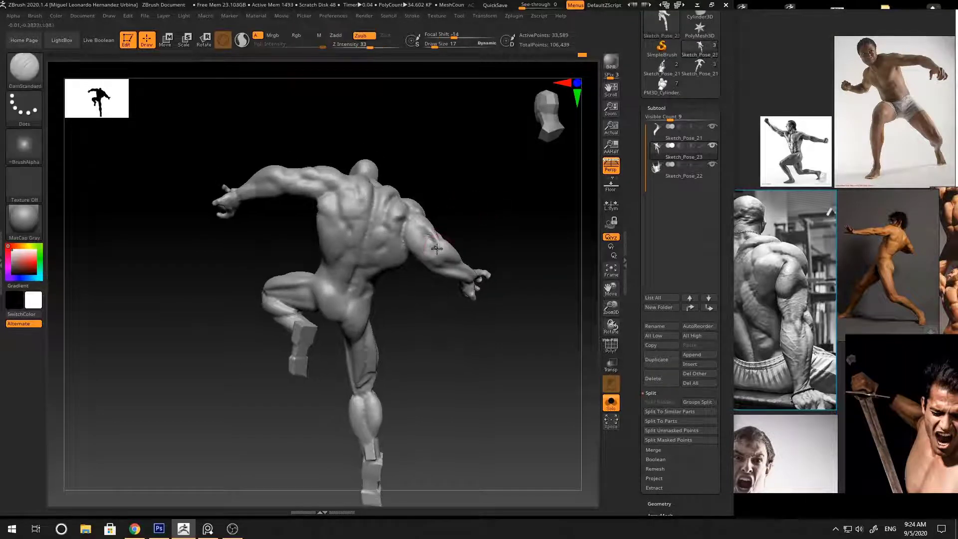
Step: Add volume to the right triceps above the elbow with ClayBuildup at draw size 17
{"action": "key", "text": "b"}
{"action": "key", "text": "c"}
{"action": "key", "text": "b"}
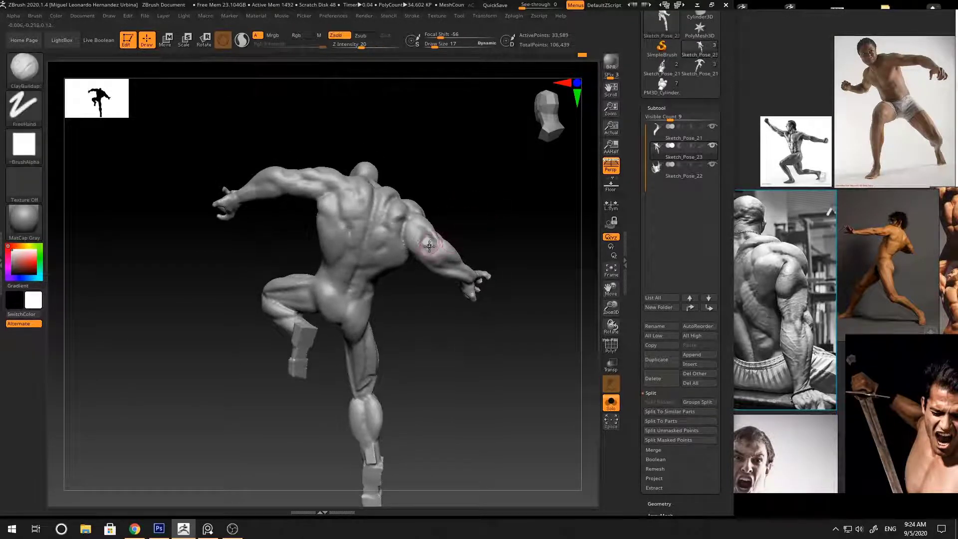
{"action": "right_click_drag", "start_coordinate": [487, 214], "coordinate": [437, 248]}
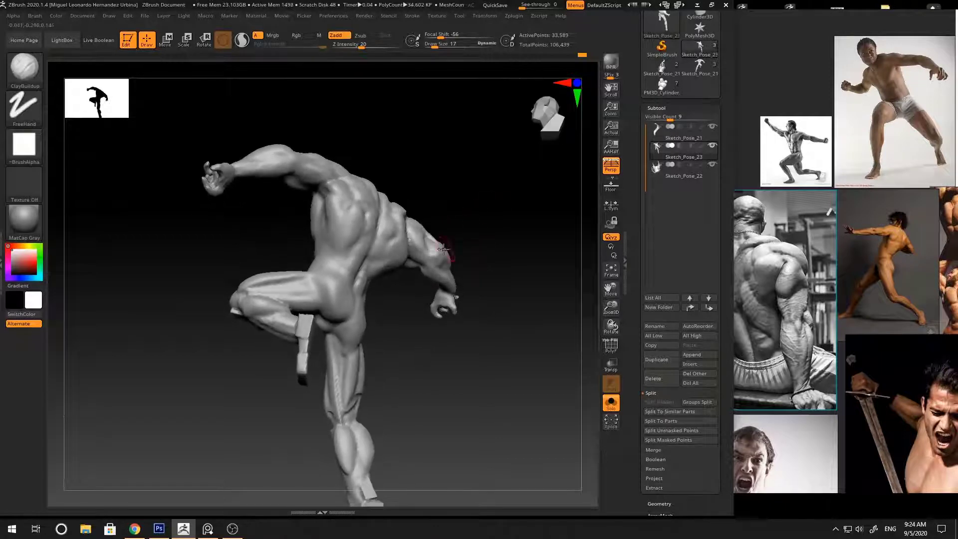
Step: Adjust the right arm's outline near the elbow with the Move brush at draw size 17
{"action": "key", "text": "b"}
{"action": "key", "text": "m"}
{"action": "key", "text": "v"}
{"action": "right_click_drag", "start_coordinate": [447, 202], "coordinate": [477, 173]}
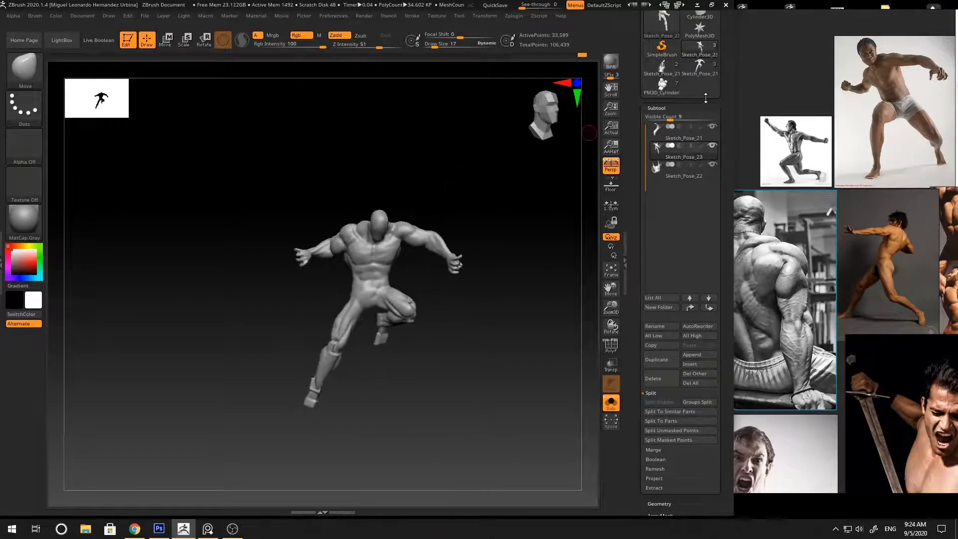
Step: Save the tool in the ZTools_CapitanRayo folder as Sketch_Anatomy_01
{"action": "scroll", "coordinate": [713, 88], "scroll_direction": "up", "scroll_amount": 3}
{"action": "key", "text": "ctrl+s"}
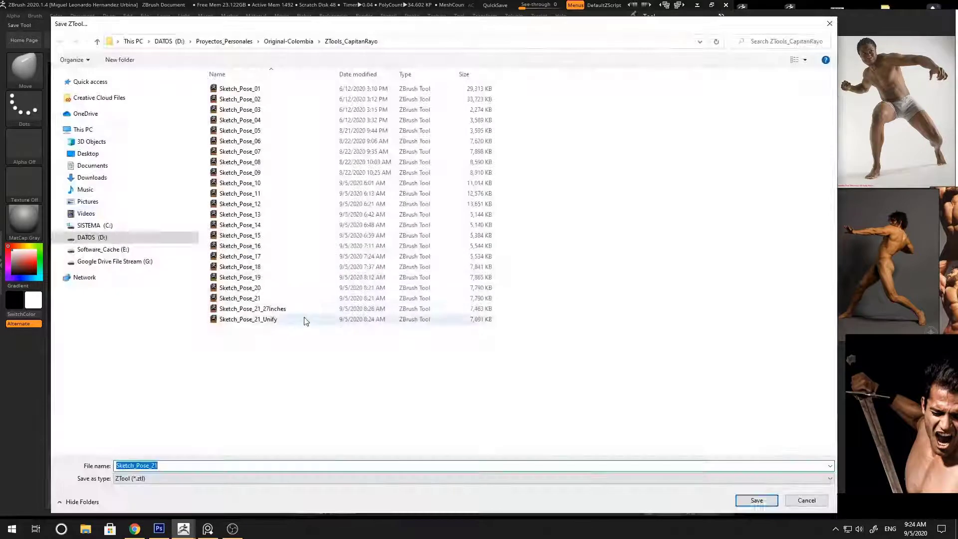
{"action": "left_click", "coordinate": [245, 298]}
{"action": "double_click", "coordinate": [165, 466]}
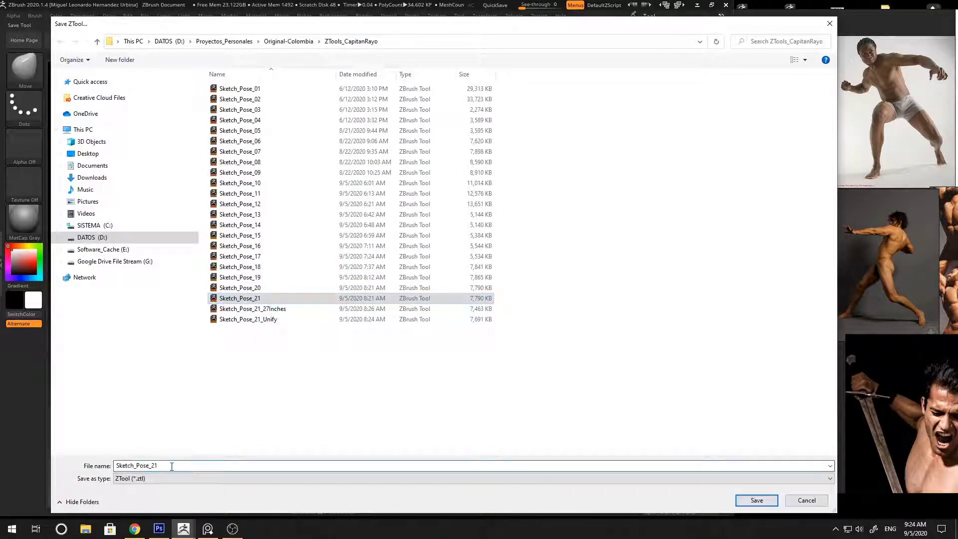
{"action": "key", "text": "BackSpace"}
{"action": "key", "text": "BackSpace"}
{"action": "key", "text": "BackSpace"}
{"action": "key", "text": "BackSpace"}
{"action": "type", "text": "Anatomy"}
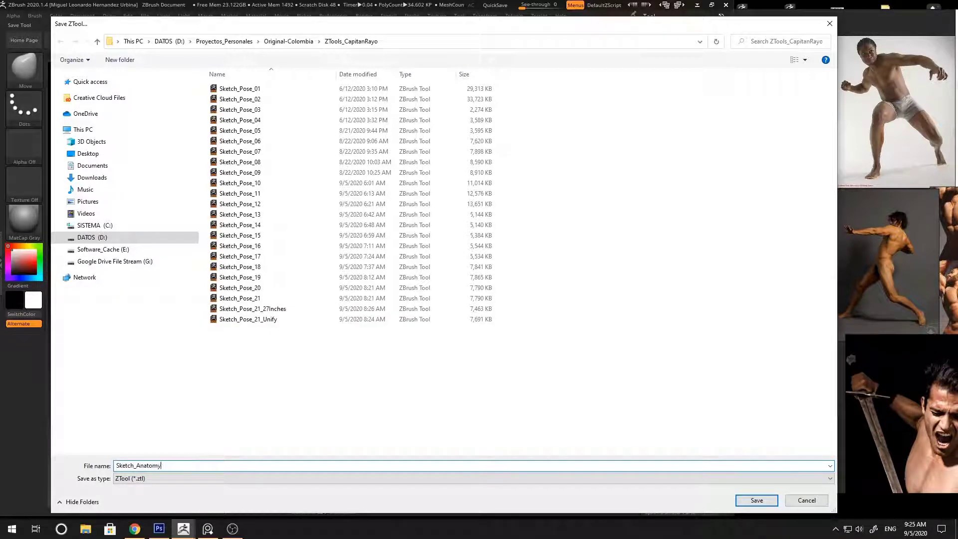
{"action": "key", "text": "Menu"}
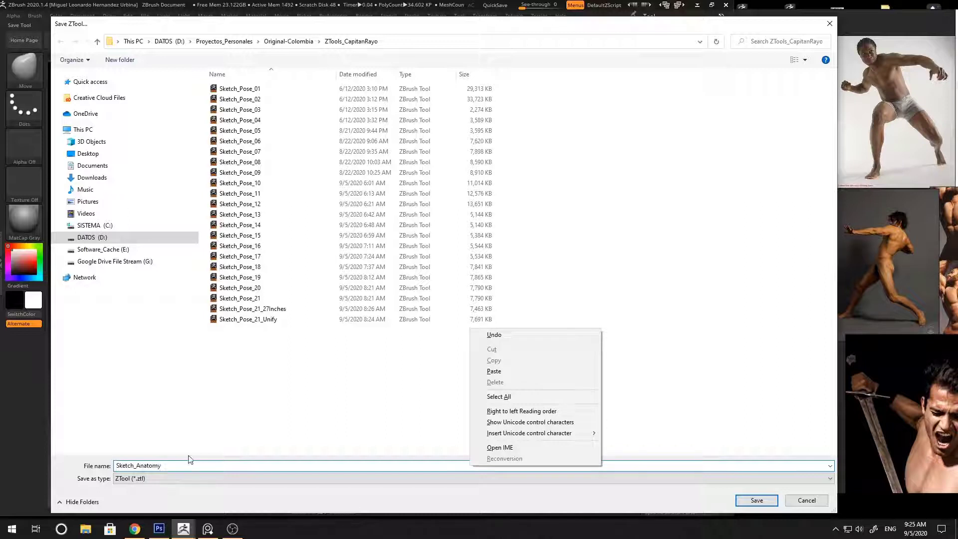
{"action": "left_click", "coordinate": [186, 465]}
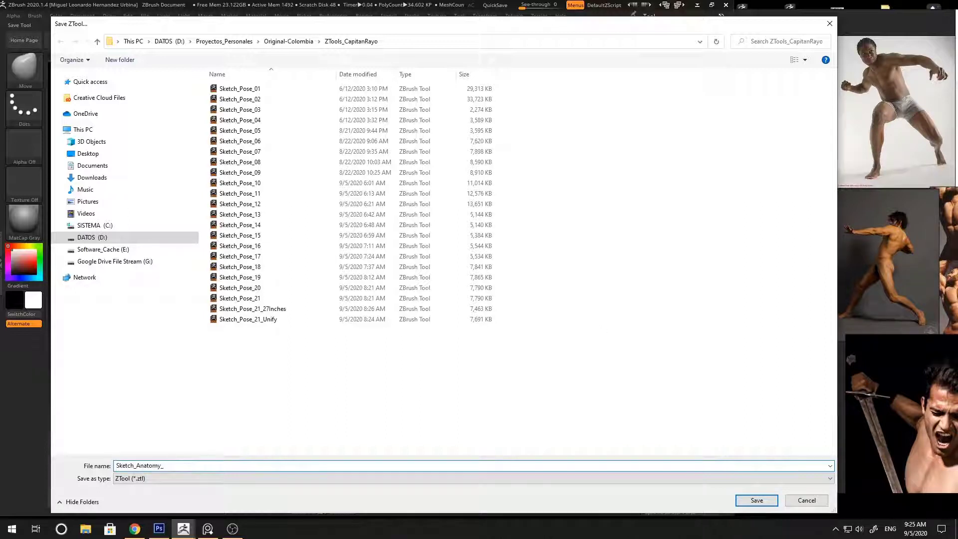
{"action": "key", "text": "Return"}
Step: Adjust the right upper arm and the top of the right shoulder with the Move brush at draw sizes 36 and 19
{"action": "mouse_move", "coordinate": [452, 192]}
{"action": "left_mouse_down"}
{"action": "mouse_move", "coordinate": [420, 211]}
{"action": "mouse_move", "coordinate": [430, 209]}
{"action": "mouse_move", "coordinate": [450, 260]}
{"action": "left_mouse_up"}
{"action": "key", "text": "space"}
{"action": "left_click", "coordinate": [343, 254]}
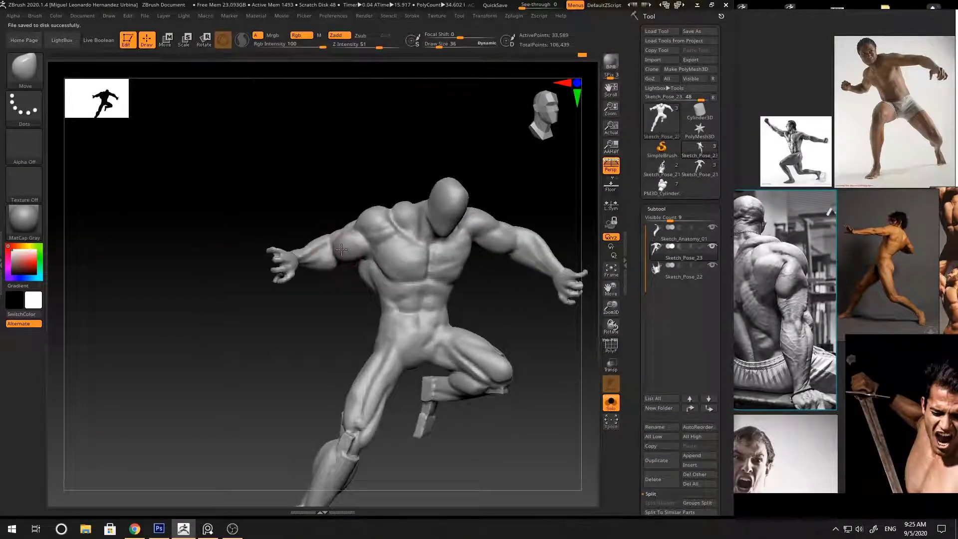
{"action": "mouse_move", "coordinate": [341, 249]}
{"action": "right_mouse_down"}
{"action": "mouse_move", "coordinate": [492, 213]}
{"action": "mouse_move", "coordinate": [430, 238]}
{"action": "right_mouse_up"}
{"action": "mouse_move", "coordinate": [430, 238]}
{"action": "right_mouse_down", "text": "ctrl"}
{"action": "mouse_move", "coordinate": [399, 250]}
{"action": "mouse_move", "coordinate": [490, 222]}
{"action": "mouse_move", "coordinate": [397, 163]}
{"action": "mouse_move", "coordinate": [426, 192]}
{"action": "mouse_move", "coordinate": [483, 193]}
{"action": "mouse_move", "coordinate": [387, 236]}
{"action": "mouse_move", "coordinate": [443, 285]}
{"action": "right_mouse_up", "text": "ctrl"}
{"action": "key", "text": "b"}
{"action": "key", "text": "c"}
{"action": "key", "text": "b"}
Step: Flatten and smooth the right shoulder blade area with the Flatten brush at draw size 39 and refresh the DynaMesh
{"action": "key", "text": "b"}
{"action": "key", "text": "m"}
{"action": "key", "text": "v"}
{"action": "right_click_drag", "start_coordinate": [383, 242], "coordinate": [383, 233]}
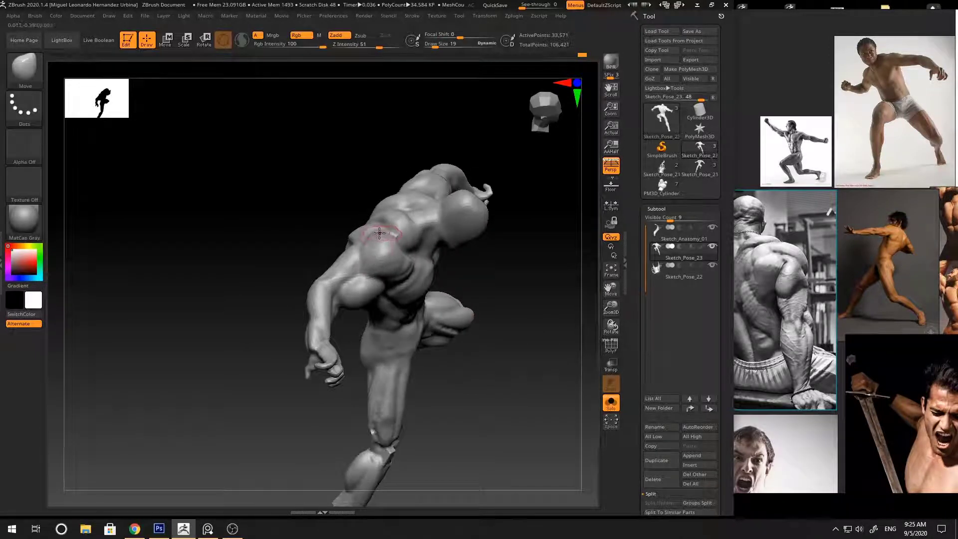
{"action": "mouse_move", "coordinate": [487, 287]}
{"action": "left_mouse_down"}
{"action": "mouse_move", "coordinate": [496, 276]}
{"action": "mouse_move", "coordinate": [490, 191]}
{"action": "mouse_move", "coordinate": [487, 294]}
{"action": "left_mouse_up"}
{"action": "key", "text": "b"}
{"action": "key", "text": "f"}
{"action": "key", "text": "a"}
{"action": "key", "text": "space"}
{"action": "left_click_drag", "start_coordinate": [356, 224], "coordinate": [352, 223]}
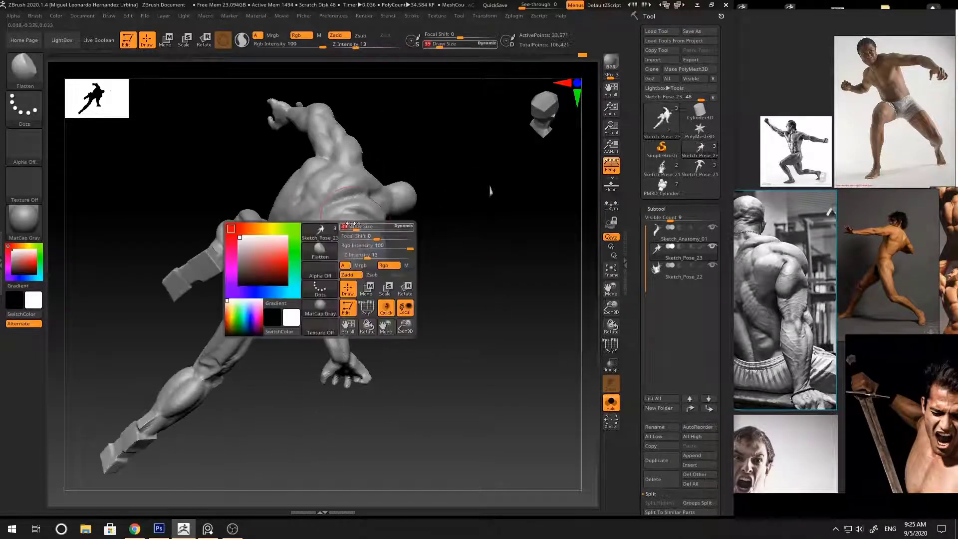
{"action": "key", "text": "shift"}
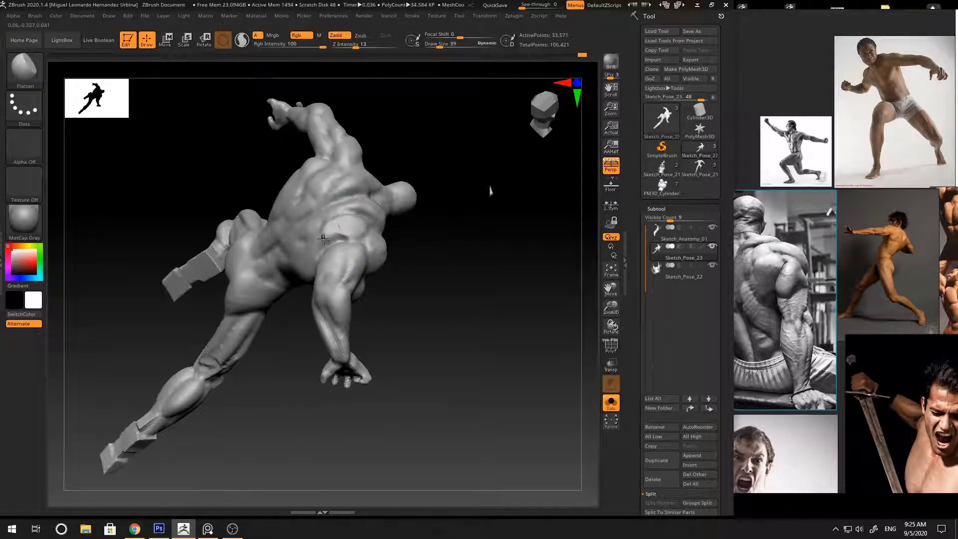
{"action": "right_click_drag", "start_coordinate": [324, 239], "coordinate": [456, 205], "text": "ctrl"}
{"action": "mouse_move", "coordinate": [455, 205]}
{"action": "left_mouse_down"}
{"action": "mouse_move", "coordinate": [492, 237]}
{"action": "mouse_move", "coordinate": [451, 211]}
{"action": "left_mouse_up"}
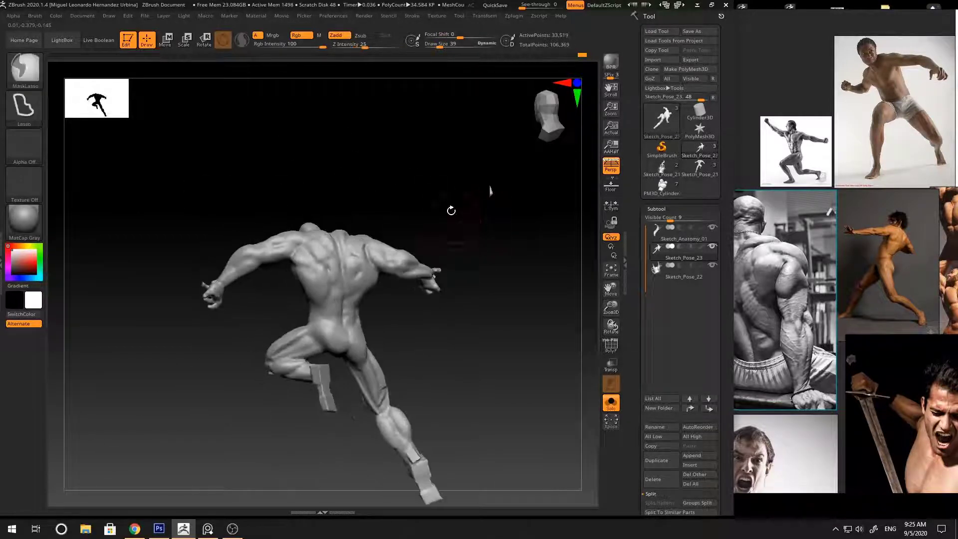
Step: Carve the crease between the right rear deltoid and the shoulder blade with DamStandard at draw size 19
{"action": "right_click_drag", "start_coordinate": [451, 211], "coordinate": [392, 246], "text": "ctrl"}
{"action": "key", "text": "b"}
{"action": "key", "text": "d"}
{"action": "key", "text": "s"}
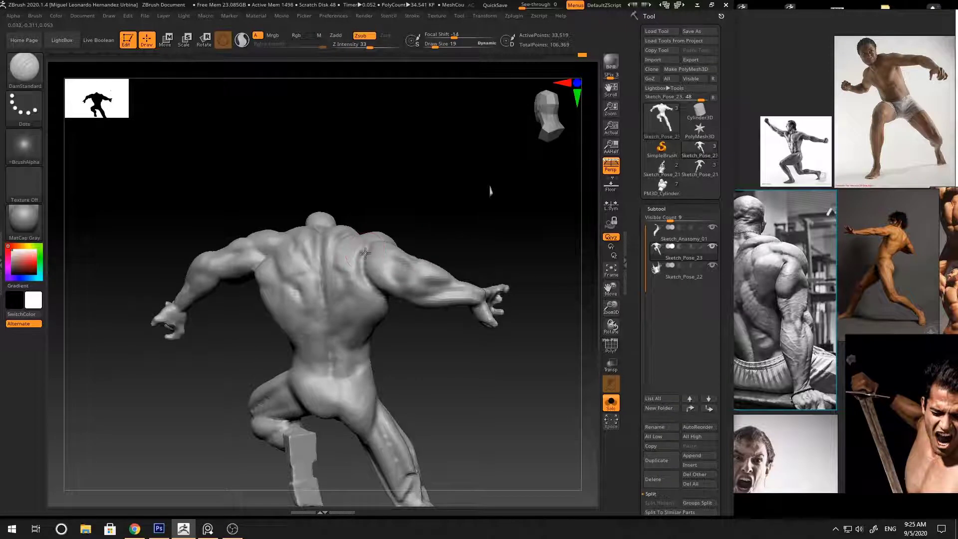
{"action": "right_click_drag", "start_coordinate": [390, 312], "coordinate": [405, 311]}
Step: Adjust the outline of the right latissimus with the Move brush at draw size 33
{"action": "key", "text": "b"}
{"action": "key", "text": "m"}
{"action": "key", "text": "v"}
{"action": "key", "text": "space"}
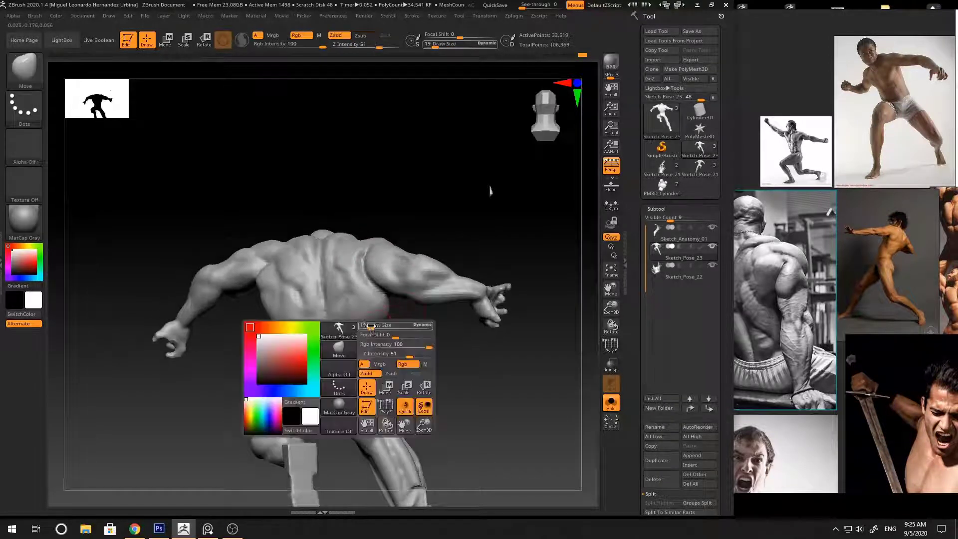
{"action": "left_click_drag", "start_coordinate": [382, 326], "coordinate": [369, 328]}
{"action": "mouse_move", "coordinate": [384, 334]}
{"action": "right_mouse_down"}
{"action": "mouse_move", "coordinate": [424, 354]}
{"action": "mouse_move", "coordinate": [352, 389]}
{"action": "right_mouse_up"}
{"action": "key", "text": "space"}
{"action": "left_click_drag", "start_coordinate": [350, 398], "coordinate": [361, 398]}
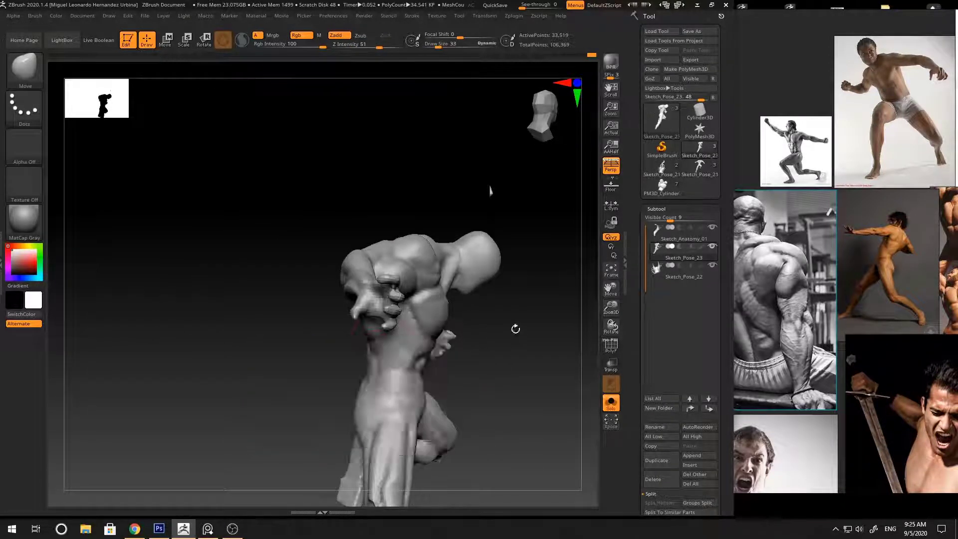
{"action": "right_click_drag", "start_coordinate": [515, 327], "coordinate": [394, 293]}
{"action": "mouse_move", "coordinate": [479, 326]}
{"action": "right_mouse_down"}
{"action": "mouse_move", "coordinate": [329, 263]}
{"action": "mouse_move", "coordinate": [379, 290]}
{"action": "right_mouse_up"}
Step: Build up clay volume on the right latissimus below the armpit at draw size 21 and smooth it
{"action": "key", "text": "b"}
{"action": "key", "text": "f"}
{"action": "key", "text": "l"}
{"action": "key", "text": "b"}
{"action": "key", "text": "c"}
{"action": "key", "text": "l"}
{"action": "key", "text": "space"}
{"action": "left_click_drag", "start_coordinate": [344, 274], "coordinate": [337, 275]}
{"action": "right_click_drag", "start_coordinate": [338, 299], "coordinate": [389, 280]}
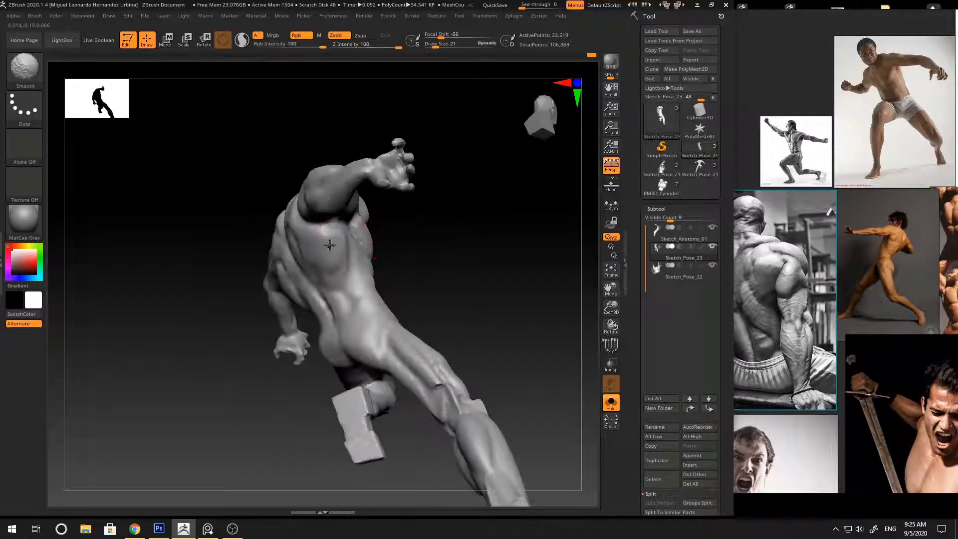
{"action": "right_click_drag", "start_coordinate": [337, 246], "coordinate": [421, 270]}
Step: Add the right serratus volume below the pectoral with ClayBuildup and carve its separations with DamStandard at draw size 21
{"action": "key", "text": "b"}
{"action": "key", "text": "c"}
{"action": "key", "text": "b"}
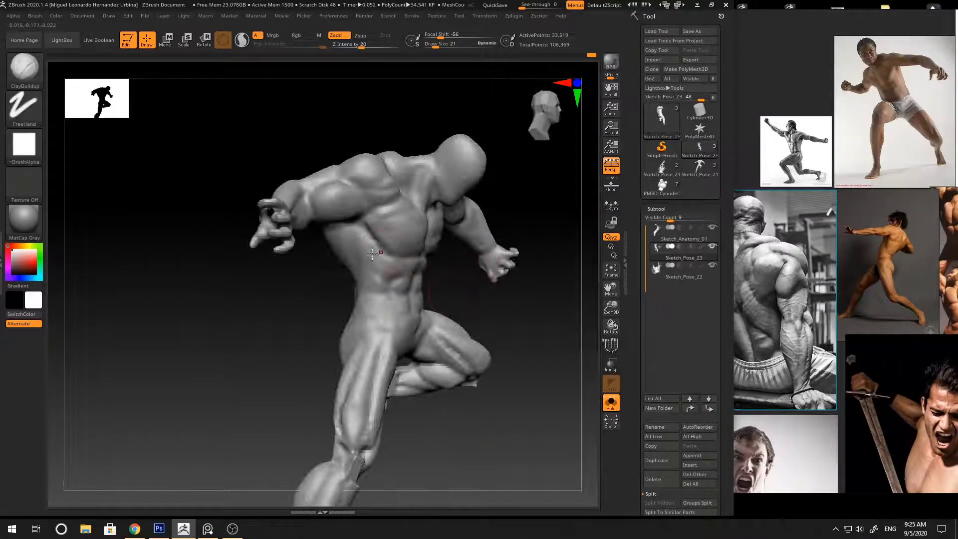
{"action": "key", "text": "b"}
{"action": "key", "text": "d"}
{"action": "key", "text": "s"}
{"action": "right_click_drag", "start_coordinate": [352, 242], "coordinate": [356, 252]}
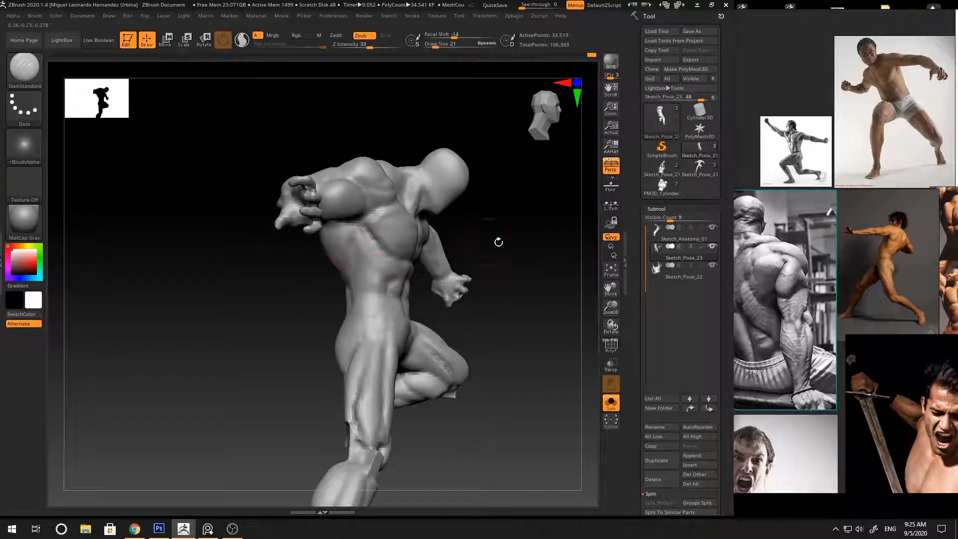
Step: Define the spine groove and lower back muscles with DamStandard and ClayBuildup at draw size 21
{"action": "mouse_move", "coordinate": [498, 243]}
{"action": "right_mouse_down"}
{"action": "mouse_move", "coordinate": [458, 271]}
{"action": "mouse_move", "coordinate": [475, 295]}
{"action": "mouse_move", "coordinate": [359, 257]}
{"action": "mouse_move", "coordinate": [436, 310]}
{"action": "mouse_move", "coordinate": [368, 292]}
{"action": "right_mouse_up"}
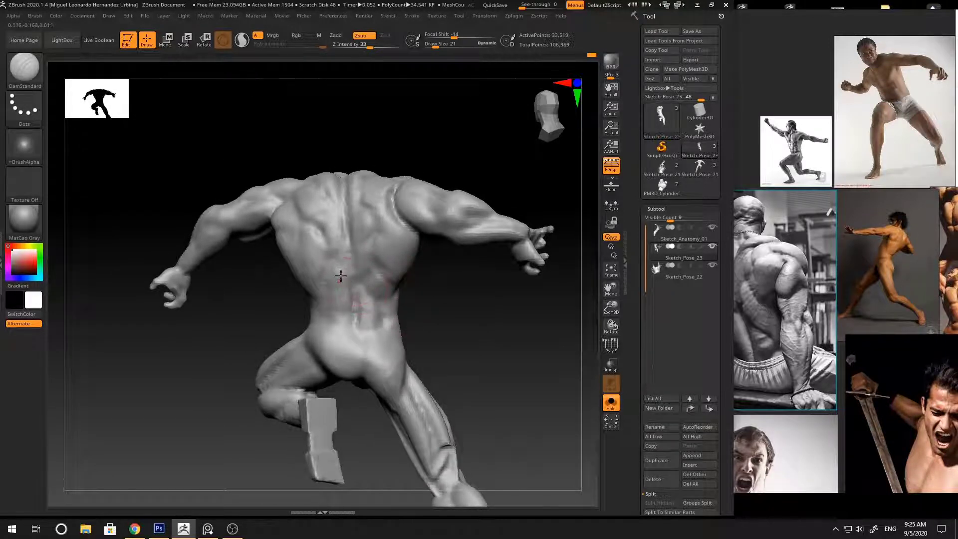
{"action": "mouse_move", "coordinate": [432, 310]}
{"action": "right_mouse_down"}
{"action": "mouse_move", "coordinate": [329, 276]}
{"action": "mouse_move", "coordinate": [360, 236]}
{"action": "mouse_move", "coordinate": [348, 239]}
{"action": "right_mouse_up"}
{"action": "key", "text": "b"}
{"action": "key", "text": "c"}
{"action": "key", "text": "b"}
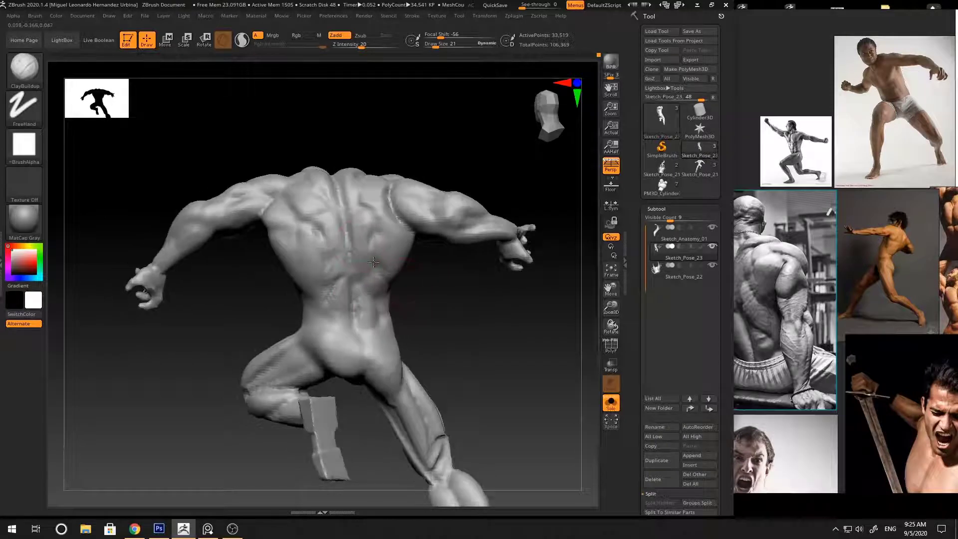
{"action": "key", "text": "b"}
{"action": "key", "text": "d"}
{"action": "key", "text": "s"}
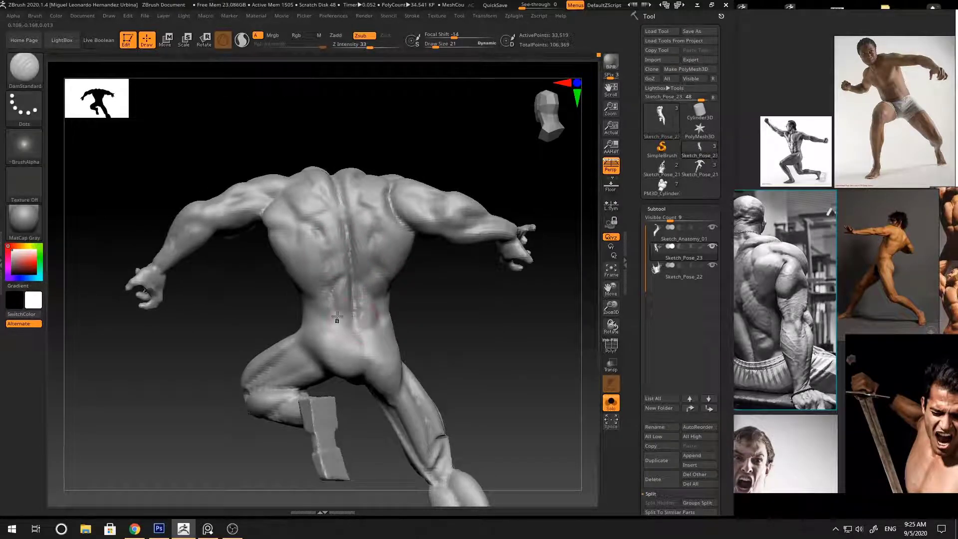
{"action": "mouse_move", "coordinate": [337, 317]}
{"action": "right_mouse_down"}
{"action": "mouse_move", "coordinate": [449, 308]}
{"action": "mouse_move", "coordinate": [463, 327]}
{"action": "right_mouse_up"}
Step: Reshape the small of the back beside the spine with the Move brush at draw size 33
{"action": "key", "text": "b"}
{"action": "key", "text": "m"}
{"action": "key", "text": "v"}
{"action": "right_click_drag", "start_coordinate": [344, 280], "coordinate": [396, 310]}
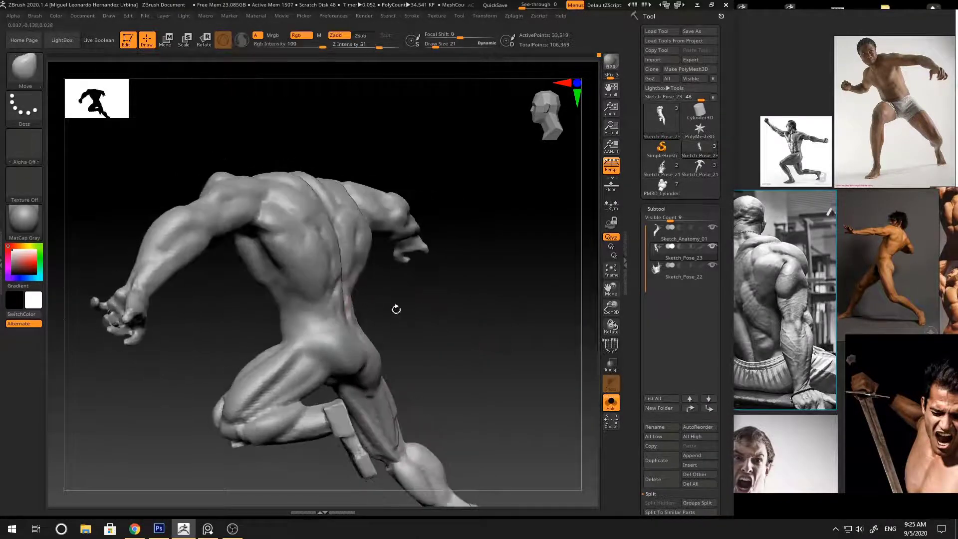
{"action": "mouse_move", "coordinate": [339, 291]}
{"action": "right_mouse_down"}
{"action": "mouse_move", "coordinate": [399, 305]}
{"action": "mouse_move", "coordinate": [456, 299]}
{"action": "mouse_move", "coordinate": [353, 290]}
{"action": "mouse_move", "coordinate": [479, 306]}
{"action": "mouse_move", "coordinate": [489, 320]}
{"action": "mouse_move", "coordinate": [451, 299]}
{"action": "right_mouse_up"}
{"action": "right_click_drag", "start_coordinate": [452, 299], "coordinate": [483, 316], "text": "ctrl"}
{"action": "key", "text": "space"}
{"action": "left_click_drag", "start_coordinate": [368, 296], "coordinate": [371, 295]}
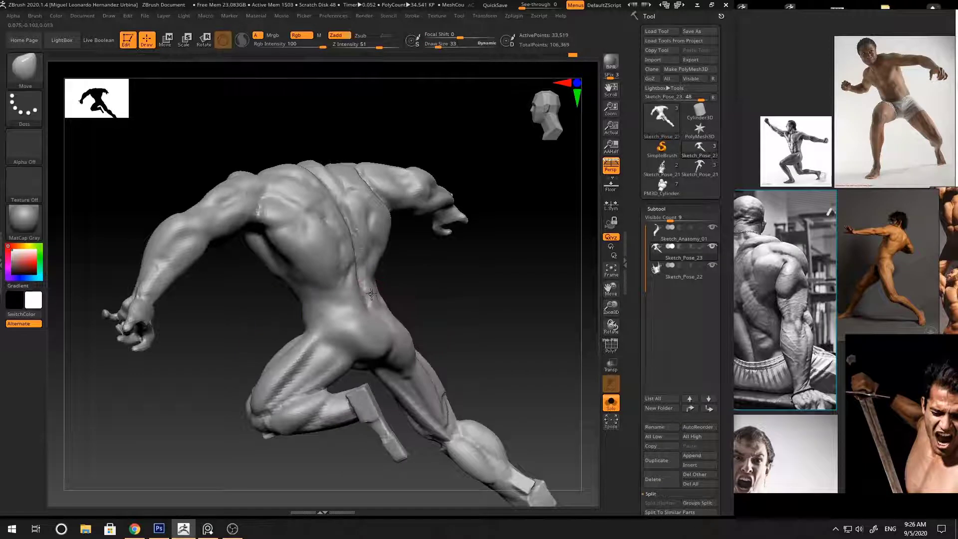
Step: Add volume to the right side of the torso with the Standard brush
{"action": "right_click_drag", "start_coordinate": [448, 285], "coordinate": [467, 272], "text": "ctrl"}
{"action": "mouse_move", "coordinate": [466, 272]}
{"action": "right_mouse_down"}
{"action": "mouse_move", "coordinate": [488, 276]}
{"action": "mouse_move", "coordinate": [475, 291]}
{"action": "mouse_move", "coordinate": [499, 294]}
{"action": "right_mouse_up"}
{"action": "key", "text": "b"}
{"action": "key", "text": "s"}
{"action": "key", "text": "t"}
{"action": "key", "text": "s"}
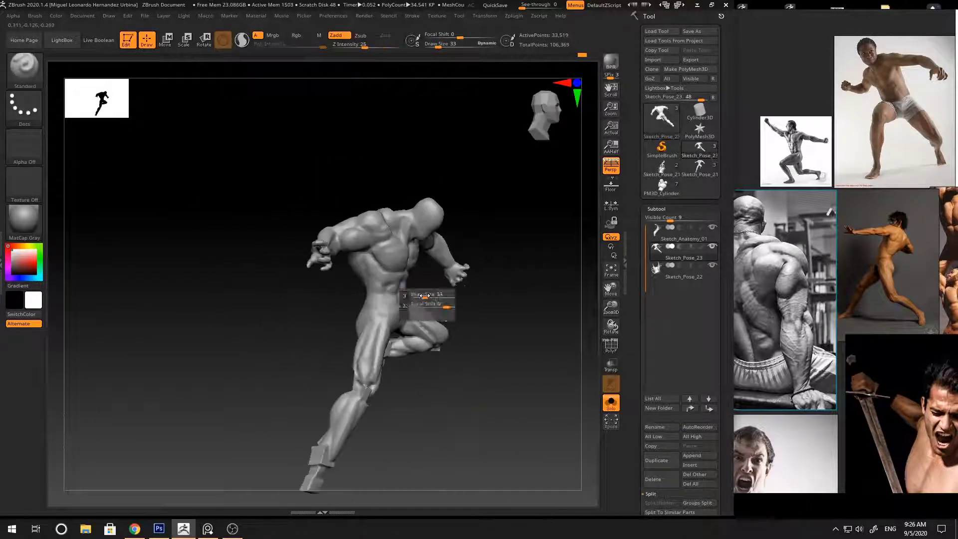
{"action": "left_click_drag", "start_coordinate": [438, 301], "coordinate": [433, 301]}
{"action": "mouse_move", "coordinate": [479, 294]}
{"action": "right_mouse_down"}
{"action": "mouse_move", "coordinate": [507, 285]}
{"action": "mouse_move", "coordinate": [522, 246]}
{"action": "mouse_move", "coordinate": [529, 259]}
{"action": "mouse_move", "coordinate": [526, 218]}
{"action": "mouse_move", "coordinate": [459, 285]}
{"action": "mouse_move", "coordinate": [460, 312]}
{"action": "right_mouse_up"}
Step: Adjust the outer edge of the right pectoral near the armpit with the Move brush at draw size 33
{"action": "key", "text": "b"}
{"action": "key", "text": "m"}
{"action": "key", "text": "v"}
{"action": "key", "text": "space"}
{"action": "left_click_drag", "start_coordinate": [386, 259], "coordinate": [390, 259]}
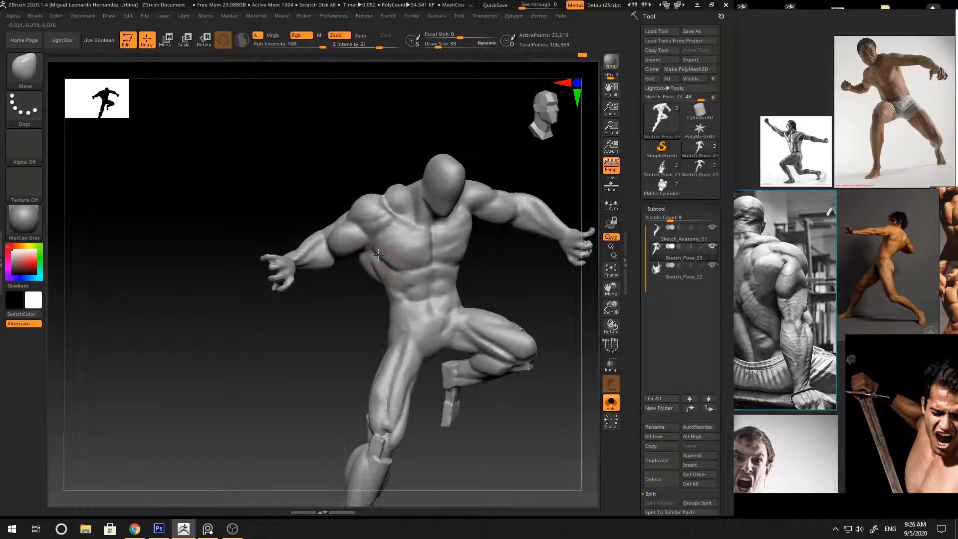
{"action": "right_click_drag", "start_coordinate": [407, 266], "coordinate": [413, 242]}
{"action": "mouse_move", "coordinate": [481, 213]}
{"action": "right_mouse_down"}
{"action": "mouse_move", "coordinate": [462, 207]}
{"action": "mouse_move", "coordinate": [481, 172]}
{"action": "right_mouse_up"}
{"action": "mouse_move", "coordinate": [524, 175]}
{"action": "right_mouse_down"}
{"action": "mouse_move", "coordinate": [503, 208]}
{"action": "mouse_move", "coordinate": [519, 195]}
{"action": "right_mouse_up"}
Step: Add volume to the right pectoral with the Standard brush at draw size 33
{"action": "key", "text": "b"}
{"action": "key", "text": "s"}
{"action": "key", "text": "t"}
{"action": "right_click_drag", "start_coordinate": [422, 266], "coordinate": [492, 202]}
{"action": "left_click", "coordinate": [769, 251]}
{"action": "right_click_drag", "start_coordinate": [539, 224], "coordinate": [558, 209]}
{"action": "right_click_drag", "start_coordinate": [499, 274], "coordinate": [503, 311], "text": "ctrl"}
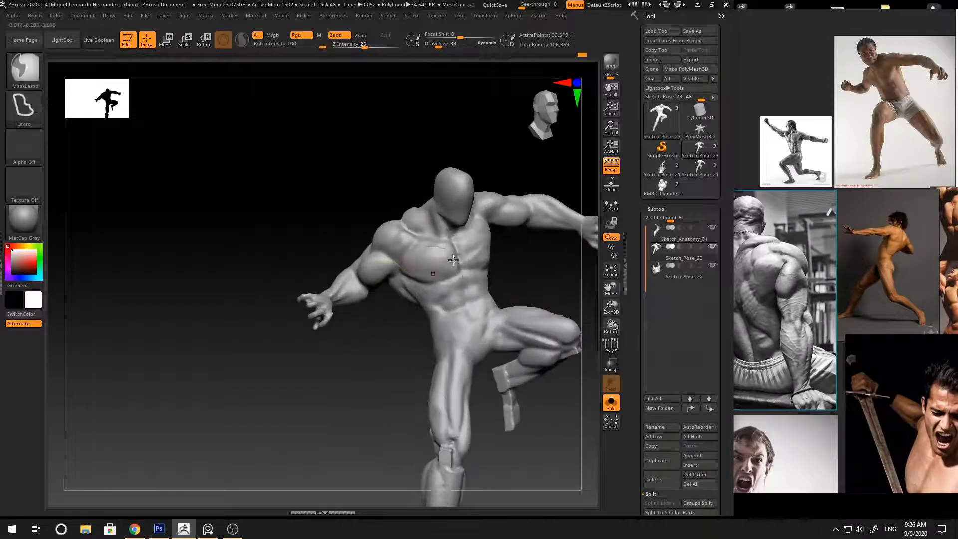
Step: Carve the separation lines around the right pectoral with DamStandard at draw size 14
{"action": "key", "text": "b"}
{"action": "key", "text": "d"}
{"action": "key", "text": "s"}
{"action": "key", "text": "space"}
{"action": "left_click_drag", "start_coordinate": [420, 253], "coordinate": [414, 253]}
{"action": "mouse_move", "coordinate": [415, 270]}
{"action": "right_mouse_down"}
{"action": "mouse_move", "coordinate": [411, 245]}
{"action": "mouse_move", "coordinate": [503, 274]}
{"action": "right_mouse_up"}
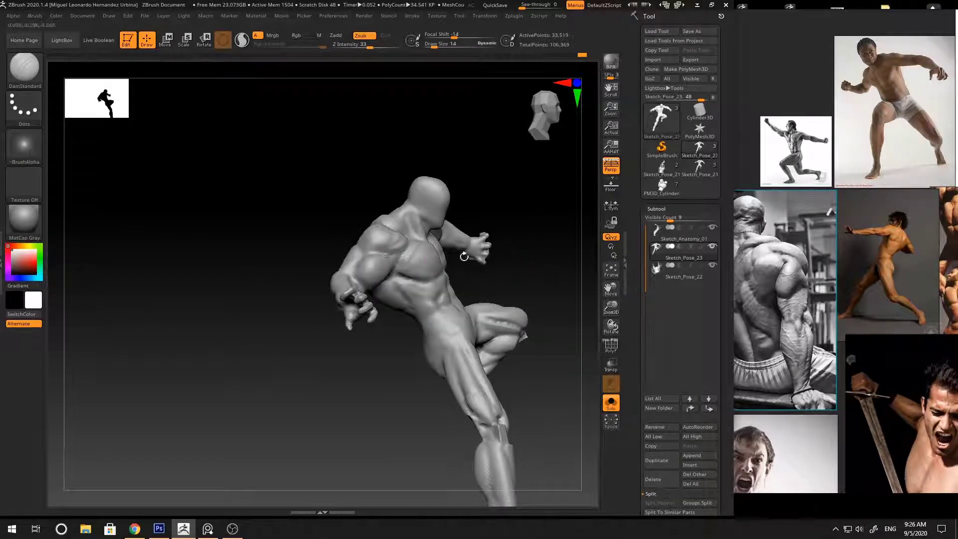
{"action": "mouse_move", "coordinate": [398, 252]}
{"action": "right_mouse_down"}
{"action": "mouse_move", "coordinate": [528, 199]}
{"action": "mouse_move", "coordinate": [556, 205]}
{"action": "mouse_move", "coordinate": [504, 179]}
{"action": "mouse_move", "coordinate": [530, 235]}
{"action": "mouse_move", "coordinate": [519, 260]}
{"action": "right_mouse_up"}
{"action": "right_click_drag", "start_coordinate": [519, 260], "coordinate": [517, 295], "text": "ctrl"}
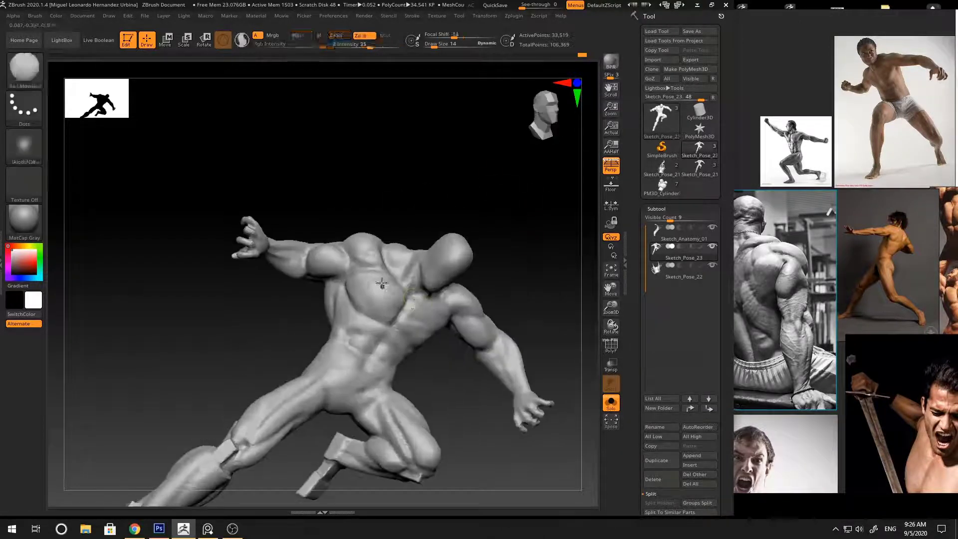
Step: Reshape the top of the right deltoid with the Move brush
{"action": "key", "text": "b"}
{"action": "key", "text": "m"}
{"action": "key", "text": "v"}
{"action": "key", "text": "space"}
{"action": "left_click_drag", "start_coordinate": [363, 243], "coordinate": [367, 241]}
{"action": "right_click_drag", "start_coordinate": [378, 240], "coordinate": [474, 199], "text": "ctrl"}
{"action": "mouse_move", "coordinate": [474, 200]}
{"action": "right_mouse_down"}
{"action": "mouse_move", "coordinate": [539, 231]}
{"action": "mouse_move", "coordinate": [528, 308]}
{"action": "mouse_move", "coordinate": [482, 248]}
{"action": "mouse_move", "coordinate": [479, 284]}
{"action": "mouse_move", "coordinate": [488, 283]}
{"action": "mouse_move", "coordinate": [476, 269]}
{"action": "right_mouse_up"}
{"action": "right_click_drag", "start_coordinate": [421, 198], "coordinate": [396, 235]}
Step: Refine and smooth the transition from the right shoulder to the trapezius with the Move brush at draw sizes 17 and 21
{"action": "key", "text": "space"}
{"action": "left_click_drag", "start_coordinate": [390, 246], "coordinate": [387, 245]}
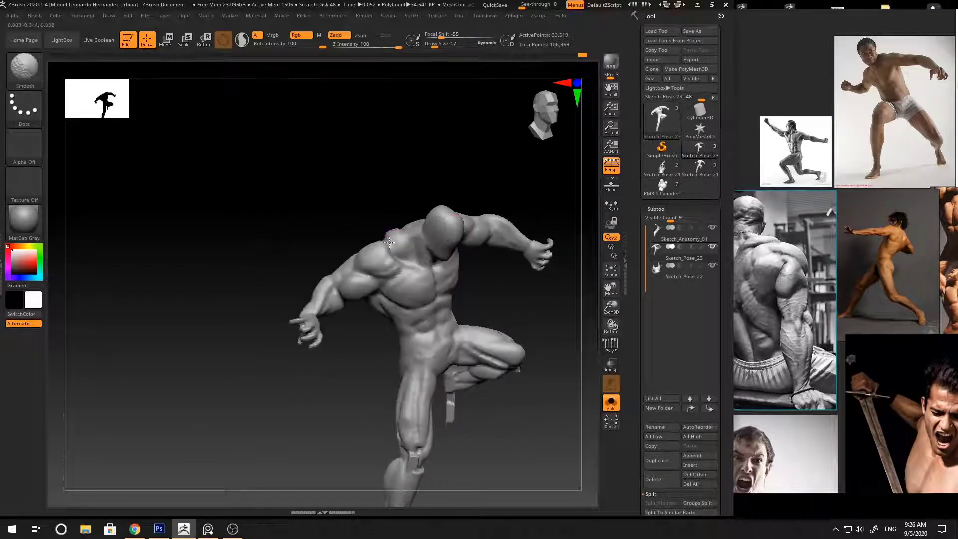
{"action": "mouse_move", "coordinate": [424, 235]}
{"action": "right_mouse_down", "text": "ctrl"}
{"action": "mouse_move", "coordinate": [434, 190]}
{"action": "mouse_move", "coordinate": [487, 207]}
{"action": "mouse_move", "coordinate": [432, 235]}
{"action": "mouse_move", "coordinate": [407, 227]}
{"action": "right_mouse_up", "text": "ctrl"}
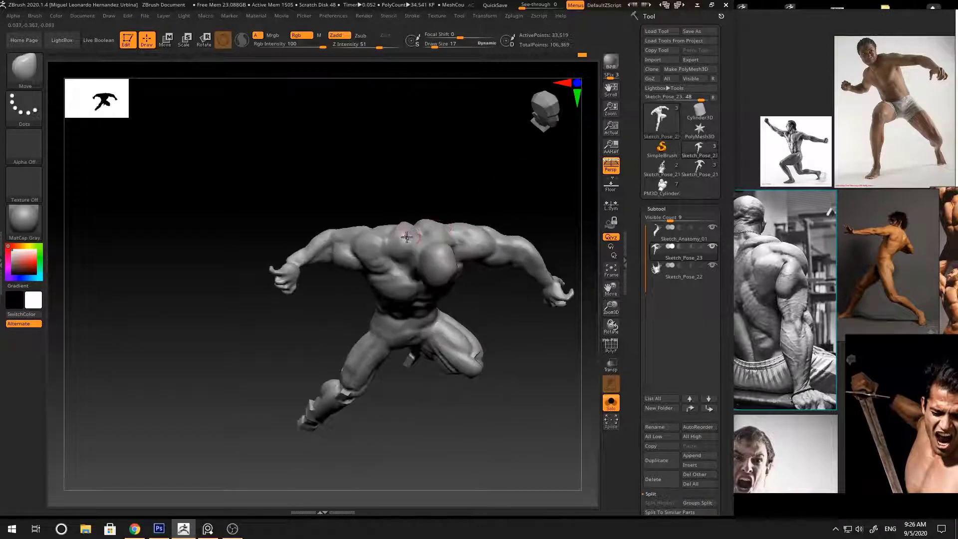
{"action": "key", "text": "space"}
{"action": "left_click_drag", "start_coordinate": [410, 228], "coordinate": [421, 224], "text": "shift"}
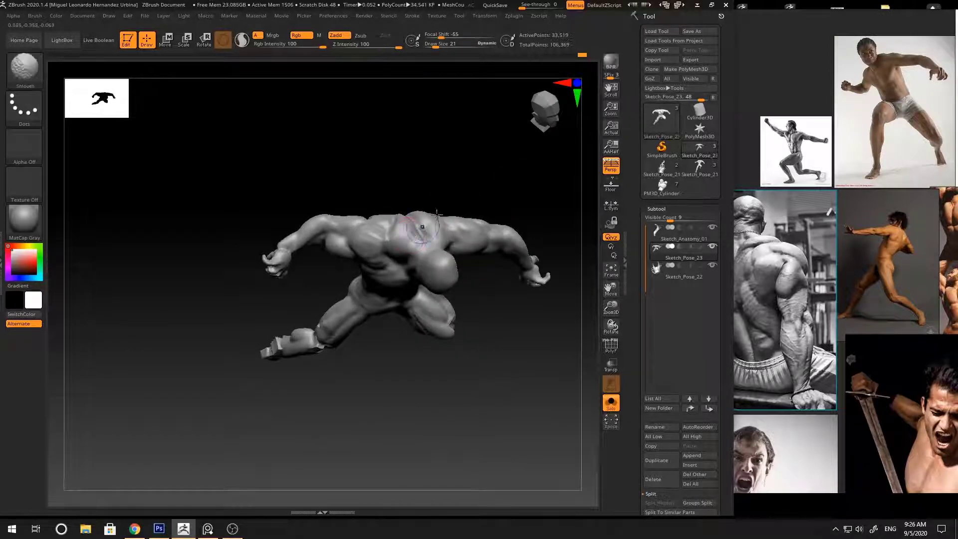
{"action": "right_click_drag", "start_coordinate": [421, 224], "coordinate": [458, 146]}
Step: Adjust the right trapezius outline with the Move brush at draw size 33
{"action": "key", "text": "space"}
{"action": "left_click_drag", "start_coordinate": [416, 230], "coordinate": [420, 230]}
{"action": "right_click_drag", "start_coordinate": [421, 228], "coordinate": [402, 231]}
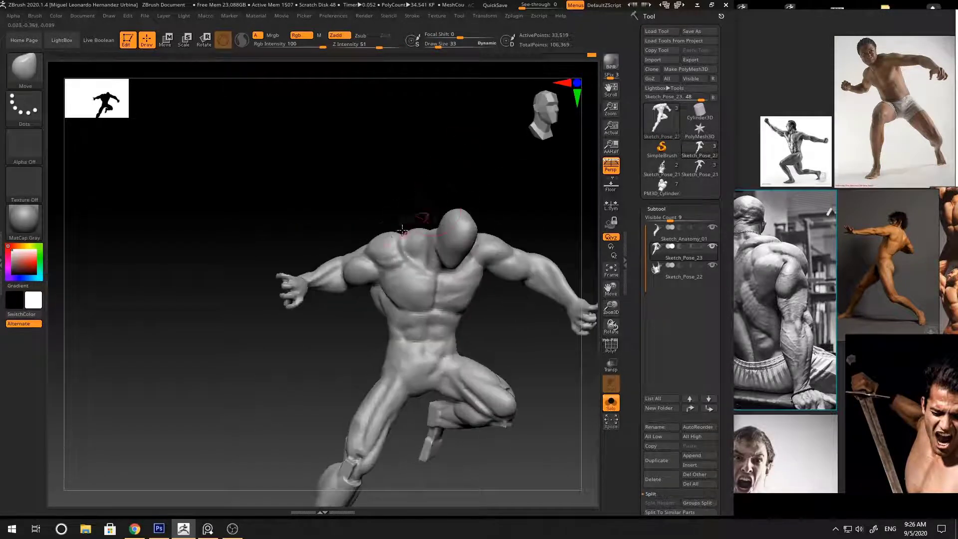
{"action": "mouse_move", "coordinate": [440, 170]}
{"action": "right_mouse_down"}
{"action": "mouse_move", "coordinate": [447, 191]}
{"action": "mouse_move", "coordinate": [435, 225]}
{"action": "right_mouse_up"}
Step: Carve the groove between the right deltoid and trapezius with DamStandard at draw size 30 and soften it
{"action": "key", "text": "b"}
{"action": "key", "text": "d"}
{"action": "key", "text": "s"}
{"action": "right_click", "coordinate": [374, 291]}
{"action": "right_click_drag", "start_coordinate": [375, 290], "coordinate": [394, 319]}
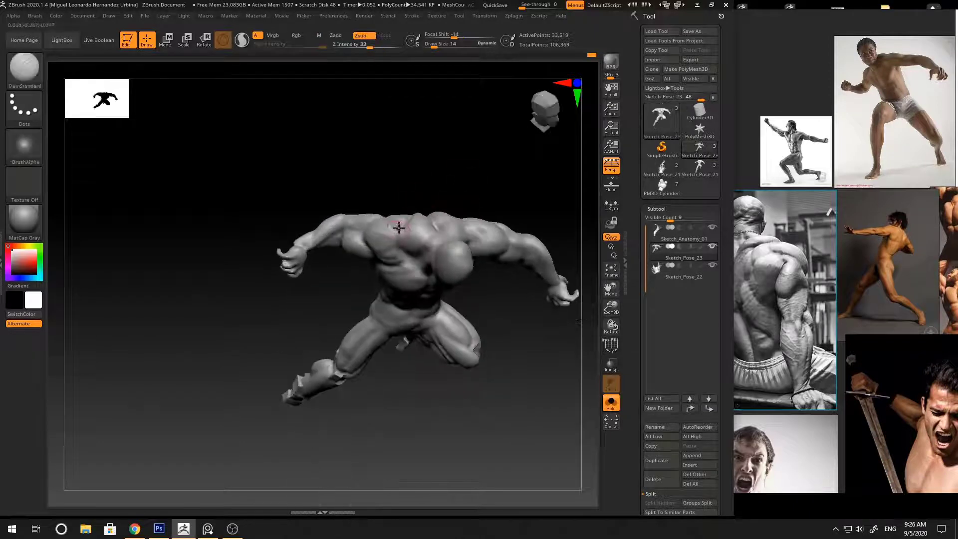
{"action": "key", "text": "space"}
{"action": "left_click_drag", "start_coordinate": [400, 234], "coordinate": [402, 230]}
{"action": "mouse_move", "coordinate": [396, 245]}
{"action": "right_mouse_down"}
{"action": "mouse_move", "coordinate": [445, 158]}
{"action": "mouse_move", "coordinate": [381, 238]}
{"action": "right_mouse_up"}
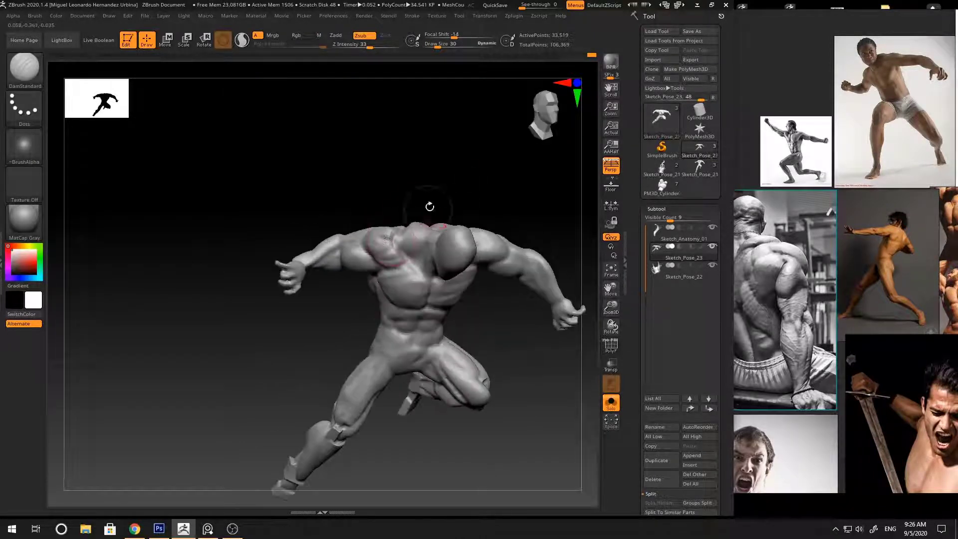
{"action": "key", "text": "shift"}
{"action": "mouse_move", "coordinate": [429, 206]}
{"action": "right_mouse_down"}
{"action": "mouse_move", "coordinate": [392, 229]}
{"action": "mouse_move", "coordinate": [443, 208]}
{"action": "mouse_move", "coordinate": [504, 202]}
{"action": "mouse_move", "coordinate": [332, 231]}
{"action": "right_mouse_up"}
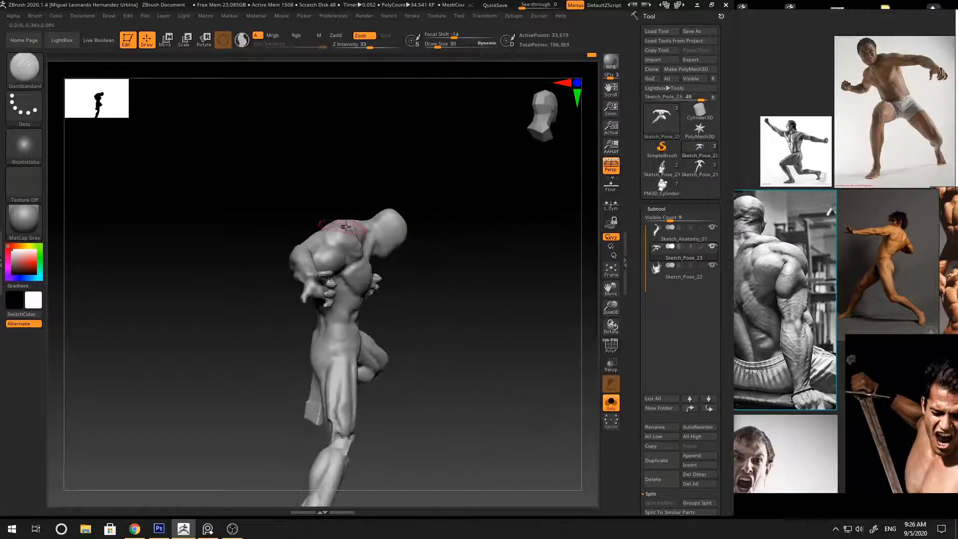
Step: Adjust the side silhouette of the trapezius and upper back with the Move brush at draw size 30
{"action": "key", "text": "b"}
{"action": "key", "text": "m"}
{"action": "key", "text": "v"}
{"action": "mouse_move", "coordinate": [491, 197]}
{"action": "right_mouse_down"}
{"action": "mouse_move", "coordinate": [426, 165]}
{"action": "mouse_move", "coordinate": [439, 209]}
{"action": "mouse_move", "coordinate": [368, 225]}
{"action": "mouse_move", "coordinate": [368, 195]}
{"action": "mouse_move", "coordinate": [385, 221]}
{"action": "right_mouse_up"}
{"action": "right_click_drag", "start_coordinate": [435, 166], "coordinate": [373, 219]}
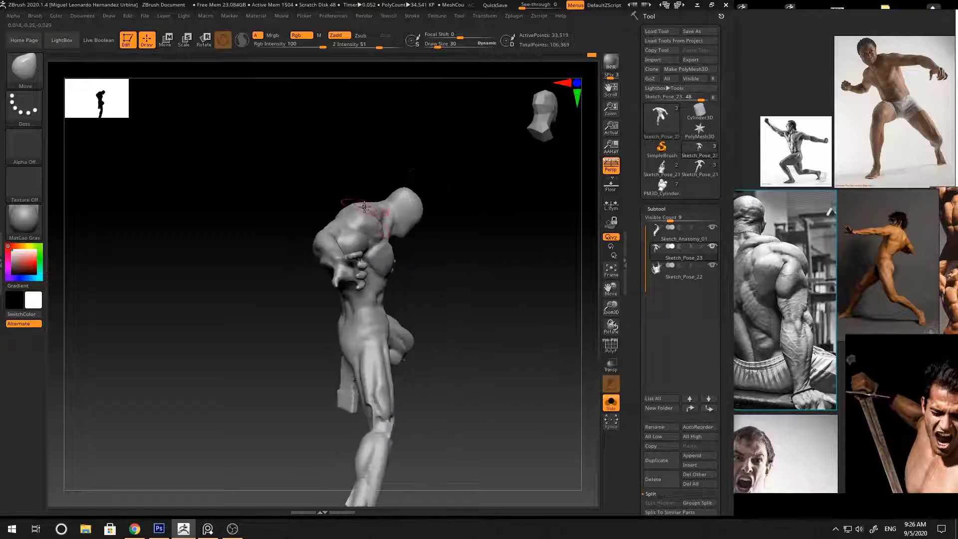
Step: Add volume to the back of the right upper arm with ClayBuildup at draw size 15
{"action": "mouse_move", "coordinate": [427, 164]}
{"action": "right_mouse_down"}
{"action": "mouse_move", "coordinate": [547, 189]}
{"action": "mouse_move", "coordinate": [379, 201]}
{"action": "mouse_move", "coordinate": [436, 272]}
{"action": "mouse_move", "coordinate": [540, 195]}
{"action": "mouse_move", "coordinate": [481, 195]}
{"action": "mouse_move", "coordinate": [483, 182]}
{"action": "mouse_move", "coordinate": [447, 188]}
{"action": "mouse_move", "coordinate": [494, 192]}
{"action": "mouse_move", "coordinate": [408, 282]}
{"action": "right_mouse_up"}
{"action": "key", "text": "b"}
{"action": "key", "text": "s"}
{"action": "key", "text": "t"}
{"action": "key", "text": "b"}
{"action": "key", "text": "c"}
Step: Smooth the back of the right upper arm and build up the rear deltoid with ClayBuildup at draw size 33
{"action": "key", "text": "b"}
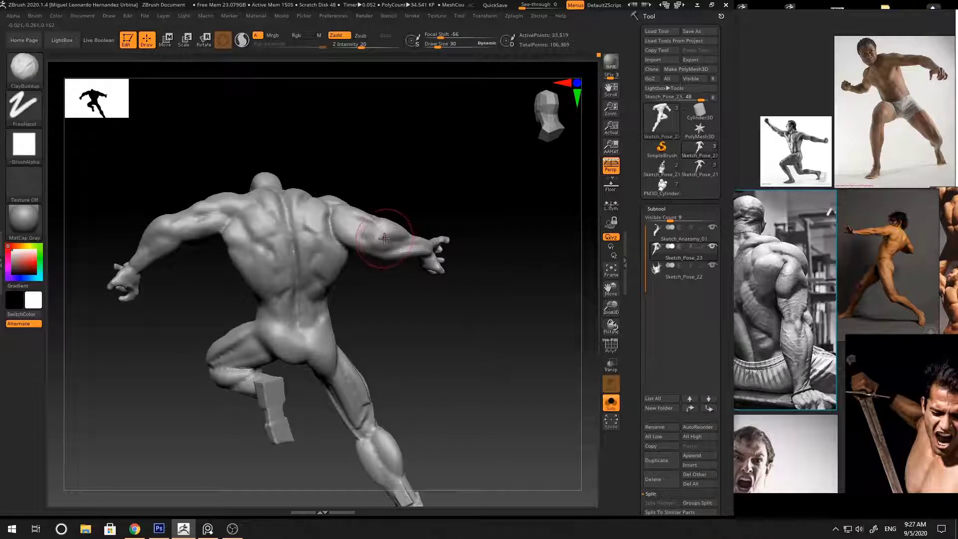
{"action": "key", "text": "space"}
{"action": "left_click_drag", "start_coordinate": [384, 238], "coordinate": [382, 240]}
{"action": "mouse_move", "coordinate": [396, 227]}
{"action": "right_mouse_down"}
{"action": "mouse_move", "coordinate": [392, 220]}
{"action": "mouse_move", "coordinate": [370, 241]}
{"action": "right_mouse_up"}
{"action": "key", "text": "b"}
{"action": "key", "text": "f"}
{"action": "key", "text": "a"}
{"action": "key", "text": "space"}
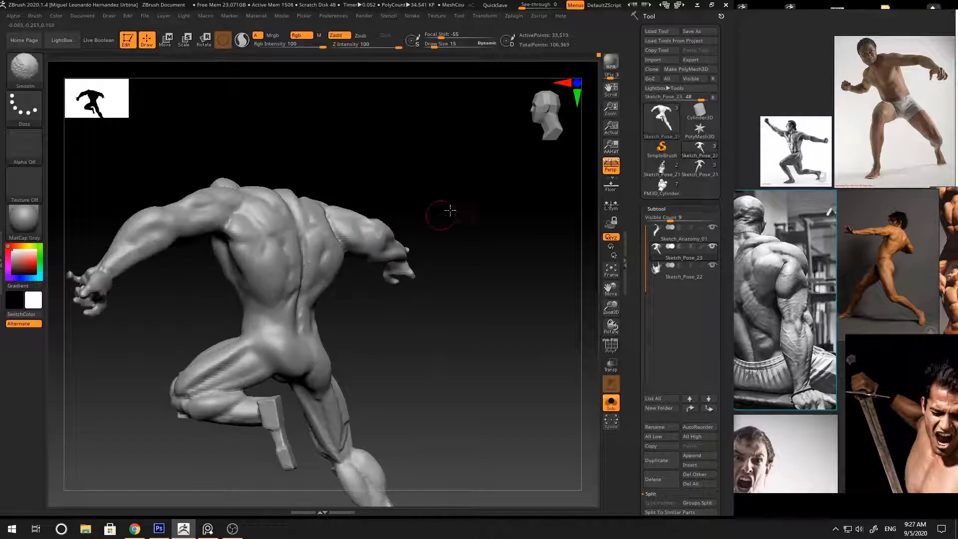
{"action": "mouse_move", "coordinate": [451, 211]}
{"action": "right_mouse_down"}
{"action": "mouse_move", "coordinate": [439, 216]}
{"action": "mouse_move", "coordinate": [475, 202]}
{"action": "mouse_move", "coordinate": [459, 197]}
{"action": "mouse_move", "coordinate": [445, 227]}
{"action": "right_mouse_up"}
{"action": "key", "text": "space"}
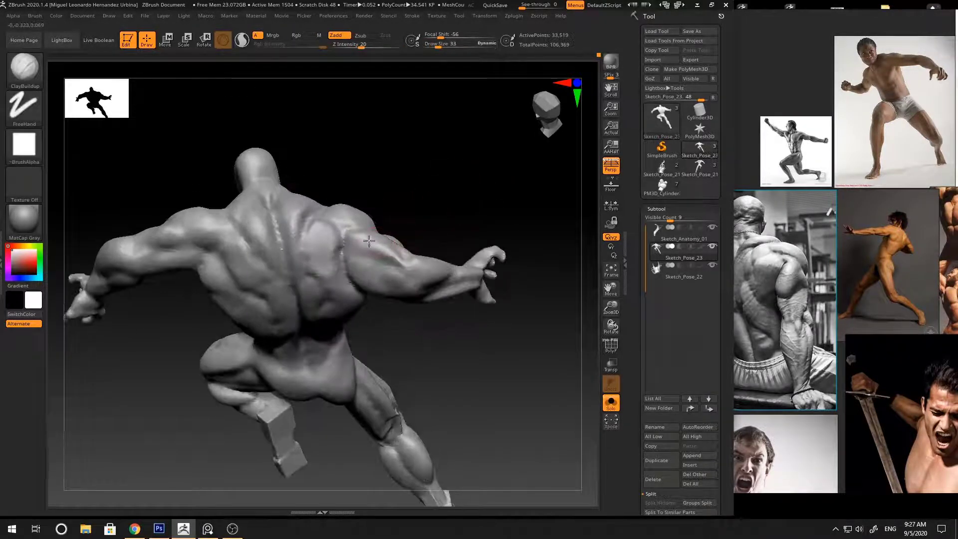
{"action": "right_click_drag", "start_coordinate": [422, 195], "coordinate": [444, 189]}
Step: Adjust the outline of the right deltoid and upper arm from behind with the Move brush at draw size 23
{"action": "key", "text": "b"}
{"action": "key", "text": "m"}
{"action": "key", "text": "v"}
{"action": "key", "text": "space"}
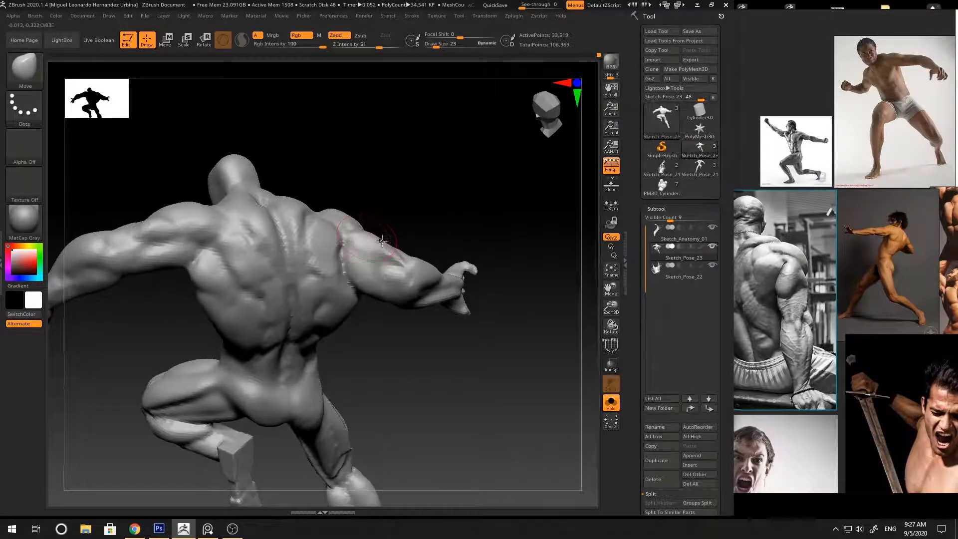
{"action": "mouse_move", "coordinate": [423, 227]}
{"action": "right_mouse_down"}
{"action": "mouse_move", "coordinate": [389, 224]}
{"action": "mouse_move", "coordinate": [405, 211]}
{"action": "right_mouse_up"}
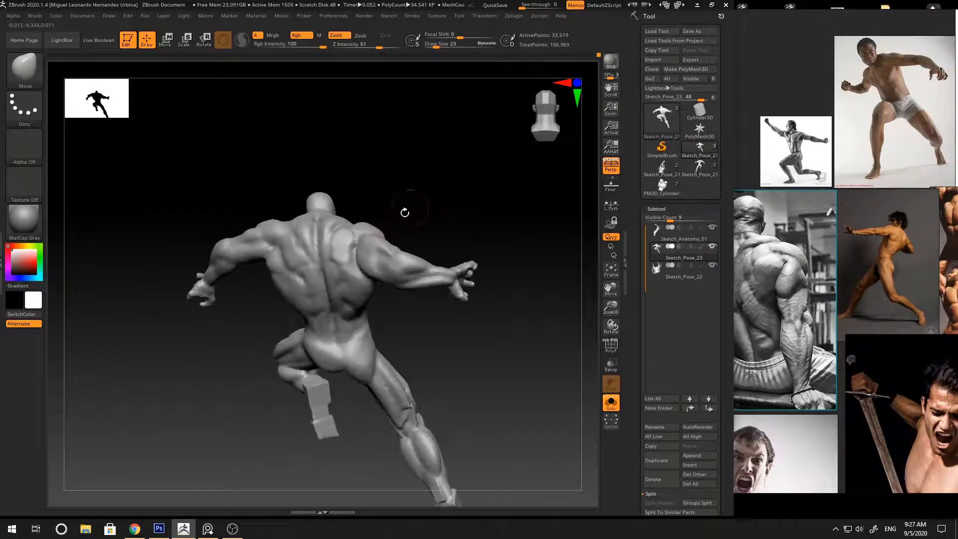
{"action": "key", "text": "shift"}
{"action": "mouse_move", "coordinate": [467, 245]}
{"action": "right_mouse_down", "text": "ctrl"}
{"action": "mouse_move", "coordinate": [489, 208]}
{"action": "mouse_move", "coordinate": [471, 208]}
{"action": "mouse_move", "coordinate": [487, 214]}
{"action": "right_mouse_up", "text": "ctrl"}
{"action": "right_click_drag", "start_coordinate": [487, 213], "coordinate": [459, 250], "text": "ctrl"}
{"action": "right_click_drag", "start_coordinate": [377, 242], "coordinate": [462, 210]}
Step: Carve the muscle separations on the back of the right upper arm with DamStandard at draw size 23
{"action": "key", "text": "b"}
{"action": "key", "text": "d"}
{"action": "key", "text": "s"}
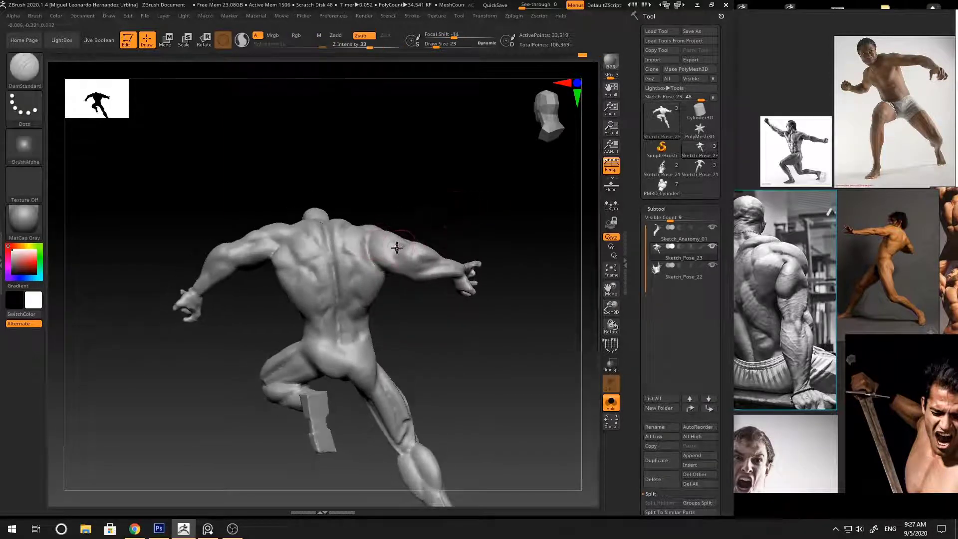
Step: Adjust the contour of the right upper arm with the Move brush and add volume to it with ClayBuildup at draw size 21
{"action": "key", "text": "b"}
{"action": "key", "text": "m"}
{"action": "key", "text": "v"}
{"action": "mouse_move", "coordinate": [426, 242]}
{"action": "right_mouse_down"}
{"action": "mouse_move", "coordinate": [440, 239]}
{"action": "mouse_move", "coordinate": [430, 227]}
{"action": "mouse_move", "coordinate": [425, 257]}
{"action": "mouse_move", "coordinate": [468, 239]}
{"action": "mouse_move", "coordinate": [406, 225]}
{"action": "mouse_move", "coordinate": [524, 205]}
{"action": "mouse_move", "coordinate": [481, 195]}
{"action": "mouse_move", "coordinate": [490, 210]}
{"action": "mouse_move", "coordinate": [546, 211]}
{"action": "mouse_move", "coordinate": [419, 239]}
{"action": "mouse_move", "coordinate": [406, 261]}
{"action": "right_mouse_up"}
{"action": "key", "text": "s"}
{"action": "key", "text": "b"}
{"action": "key", "text": "c"}
{"action": "key", "text": "b"}
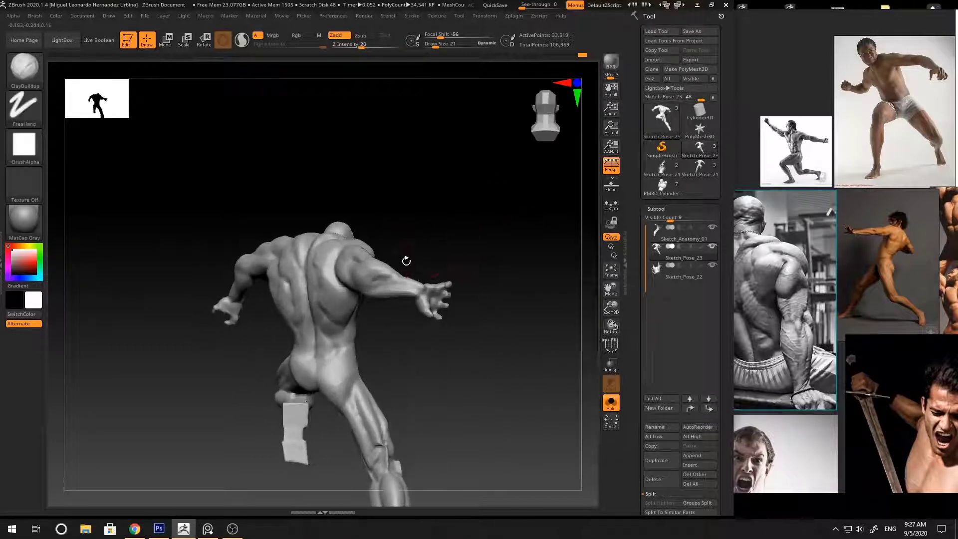
Step: Refine the outline of the right arm and forearm from behind and from the front with the Move brush at draw size 21
{"action": "key", "text": "b"}
{"action": "key", "text": "m"}
{"action": "key", "text": "v"}
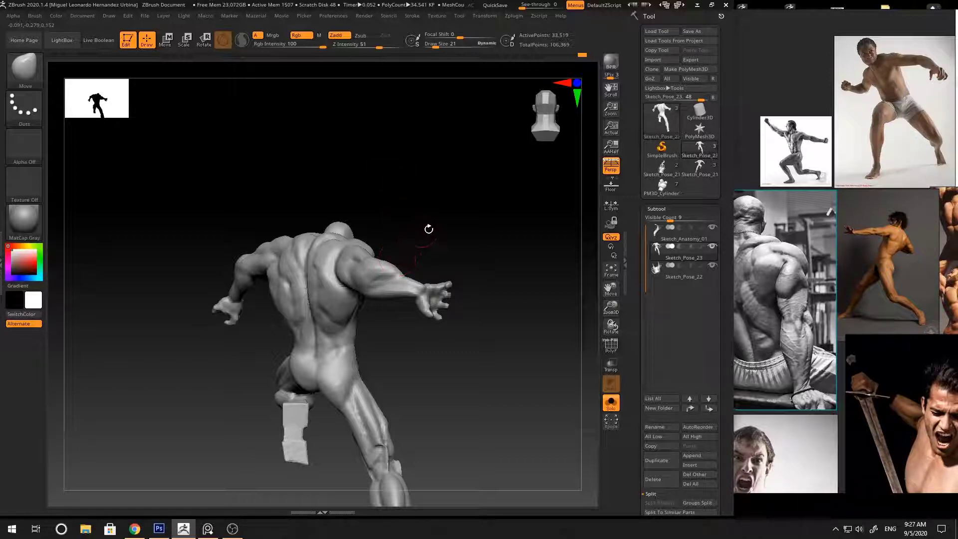
{"action": "mouse_move", "coordinate": [428, 229]}
{"action": "left_mouse_down"}
{"action": "mouse_move", "coordinate": [424, 216]}
{"action": "mouse_move", "coordinate": [511, 207]}
{"action": "mouse_move", "coordinate": [523, 194]}
{"action": "left_mouse_up"}
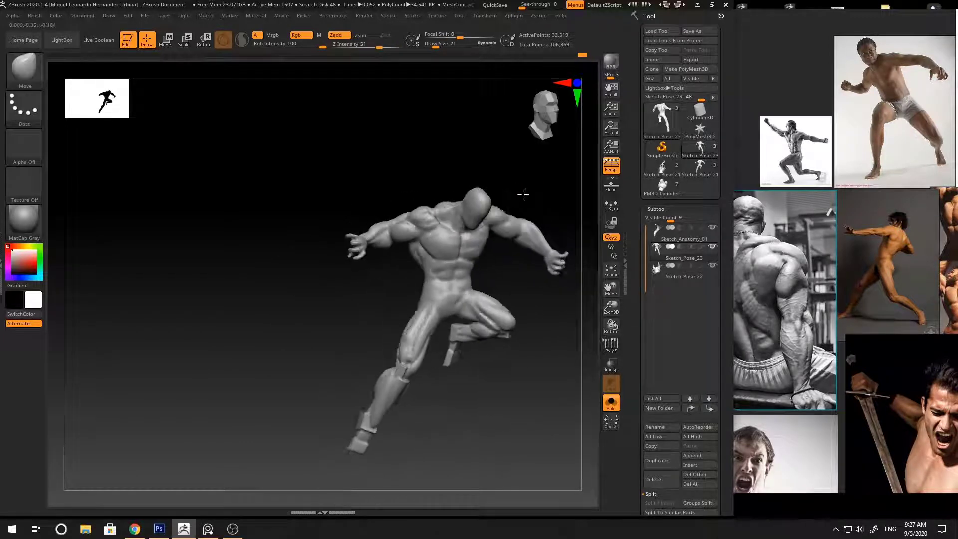
{"action": "right_click_drag", "start_coordinate": [523, 194], "coordinate": [494, 198], "text": "alt"}
{"action": "right_click_drag", "start_coordinate": [494, 197], "coordinate": [489, 234], "text": "ctrl"}
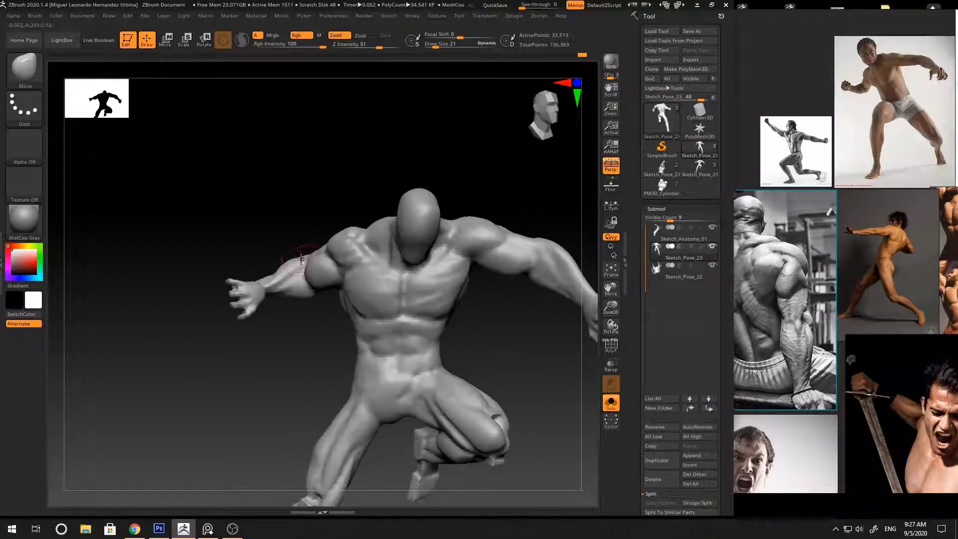
{"action": "right_click_drag", "start_coordinate": [356, 243], "coordinate": [468, 210], "text": "ctrl"}
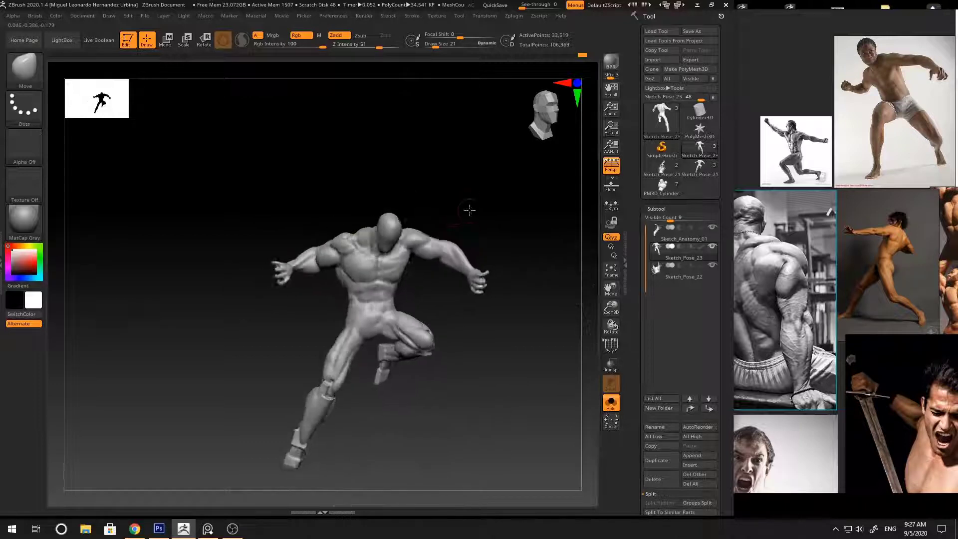
Step: Add soft volume to the back of the right forearm with the Standard brush at draw size 33
{"action": "left_click_drag", "start_coordinate": [469, 209], "coordinate": [451, 272]}
{"action": "key", "text": "b"}
{"action": "key", "text": "s"}
{"action": "key", "text": "t"}
{"action": "key", "text": "space"}
{"action": "left_click_drag", "start_coordinate": [367, 264], "coordinate": [372, 264]}
{"action": "left_click_drag", "start_coordinate": [429, 214], "coordinate": [418, 232]}
{"action": "right_click_drag", "start_coordinate": [418, 232], "coordinate": [394, 256], "text": "ctrl"}
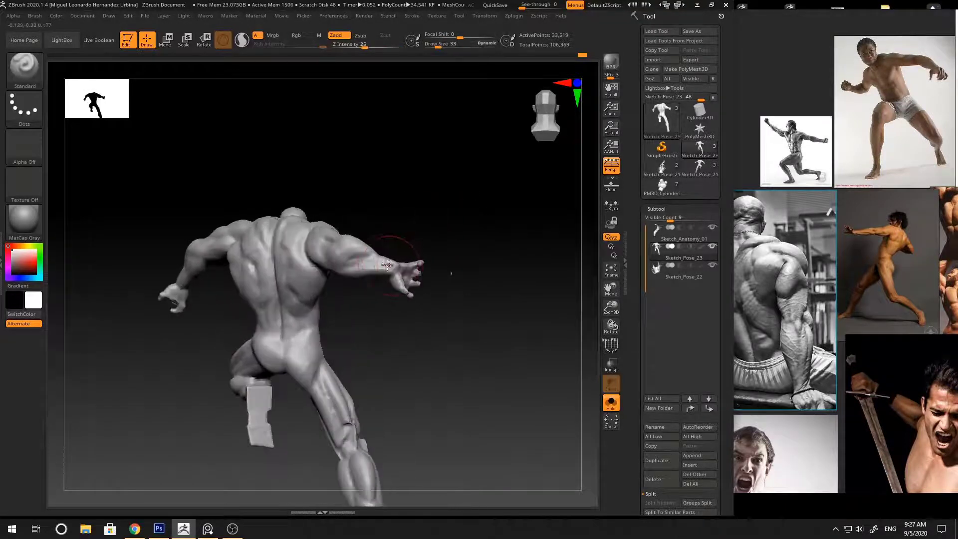
Step: Reshape the right forearm toward the wrist with the Move brush at draw size 33
{"action": "key", "text": "b"}
{"action": "key", "text": "m"}
{"action": "key", "text": "v"}
{"action": "left_click_drag", "start_coordinate": [400, 271], "coordinate": [394, 265]}
{"action": "key", "text": "space"}
{"action": "right_click_drag", "start_coordinate": [394, 265], "coordinate": [460, 218], "text": "ctrl"}
Step: Swell the back of the right upper arm and elbow area with the Standard brush at draw size 33
{"action": "left_click_drag", "start_coordinate": [459, 218], "coordinate": [374, 265]}
{"action": "key", "text": "space"}
{"action": "left_click_drag", "start_coordinate": [439, 234], "coordinate": [394, 240]}
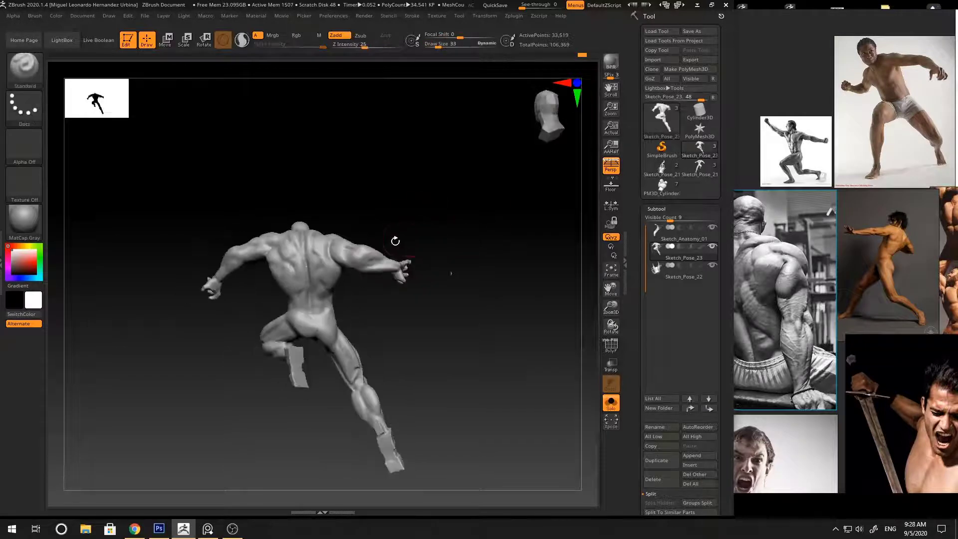
{"action": "right_click_drag", "start_coordinate": [393, 240], "coordinate": [362, 254], "text": "ctrl"}
{"action": "key", "text": "b"}
{"action": "key", "text": "s"}
{"action": "key", "text": "t"}
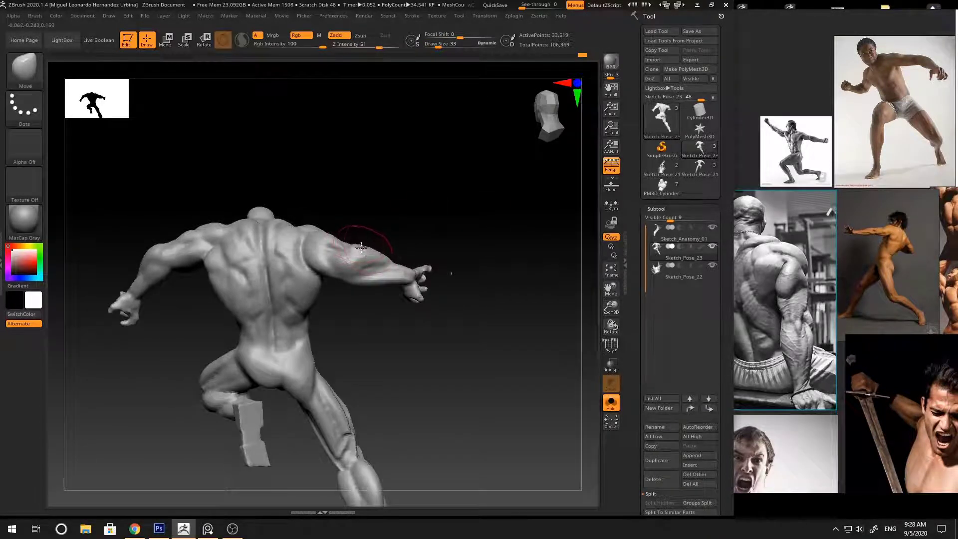
Step: Examine the whole figure's pose and mesh from the side, front and back, with and without the polyframe
{"action": "mouse_move", "coordinate": [417, 223]}
{"action": "left_mouse_down"}
{"action": "mouse_move", "coordinate": [469, 225]}
{"action": "mouse_move", "coordinate": [499, 214]}
{"action": "mouse_move", "coordinate": [471, 204]}
{"action": "mouse_move", "coordinate": [520, 195]}
{"action": "mouse_move", "coordinate": [494, 188]}
{"action": "left_mouse_up"}
{"action": "key", "text": "shift"}
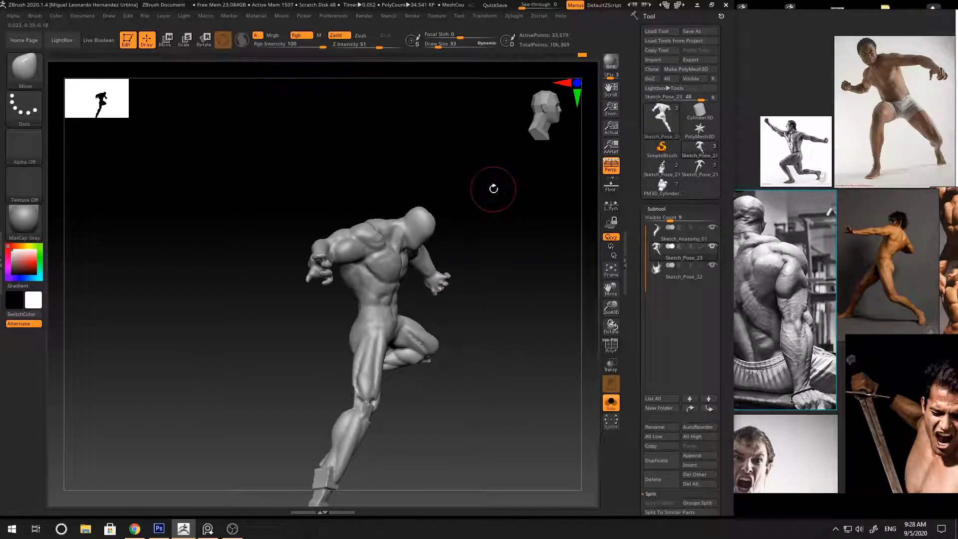
{"action": "mouse_move", "coordinate": [488, 239]}
{"action": "left_mouse_down"}
{"action": "mouse_move", "coordinate": [509, 201]}
{"action": "mouse_move", "coordinate": [447, 178]}
{"action": "mouse_move", "coordinate": [482, 212]}
{"action": "mouse_move", "coordinate": [518, 184]}
{"action": "left_mouse_up"}
{"action": "key", "text": "shift+f"}
{"action": "key", "text": "shift+f"}
{"action": "right_click_drag", "start_coordinate": [518, 184], "coordinate": [462, 188], "text": "ctrl"}
{"action": "left_click_drag", "start_coordinate": [463, 189], "coordinate": [419, 243]}
{"action": "right_click_drag", "start_coordinate": [419, 243], "coordinate": [425, 223], "text": "ctrl"}
{"action": "key", "text": "shift+f"}
{"action": "key", "text": "shift+f"}
{"action": "left_click_drag", "start_coordinate": [481, 211], "coordinate": [510, 233]}
Step: Mask everything except the left arm and try rotating the arm down and forward at the shoulder with the gizmo
{"action": "left_click_drag", "start_coordinate": [365, 231], "coordinate": [529, 235], "text": "ctrl"}
{"action": "left_click", "coordinate": [500, 187], "text": "ctrl"}
{"action": "key", "text": "w"}
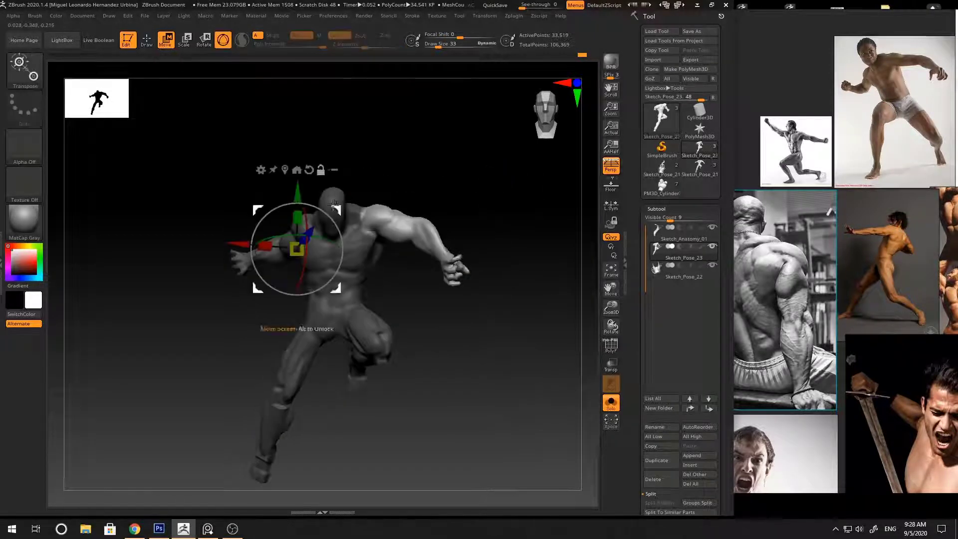
{"action": "left_click_drag", "start_coordinate": [333, 205], "coordinate": [411, 186]}
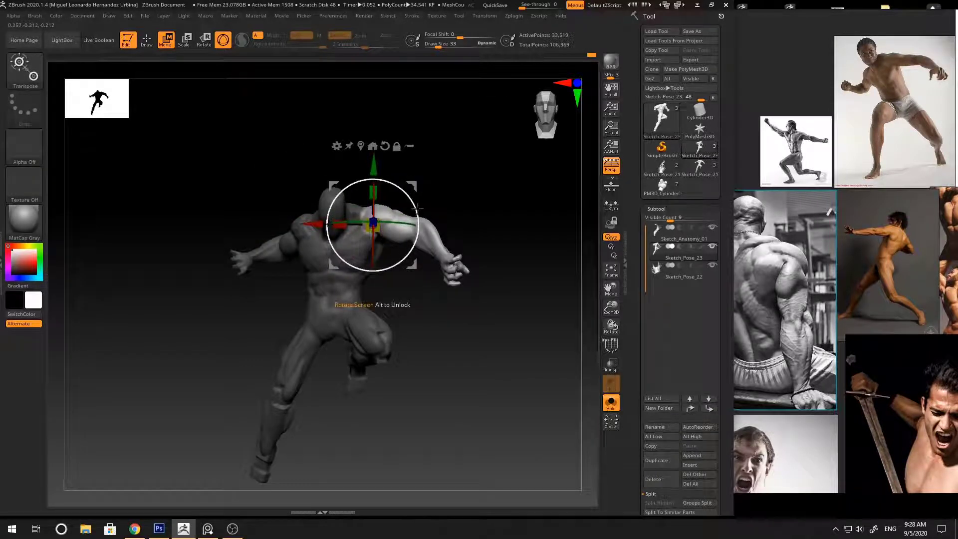
{"action": "left_click_drag", "start_coordinate": [412, 185], "coordinate": [416, 190]}
{"action": "right_click_drag", "start_coordinate": [467, 203], "coordinate": [465, 227], "text": "ctrl"}
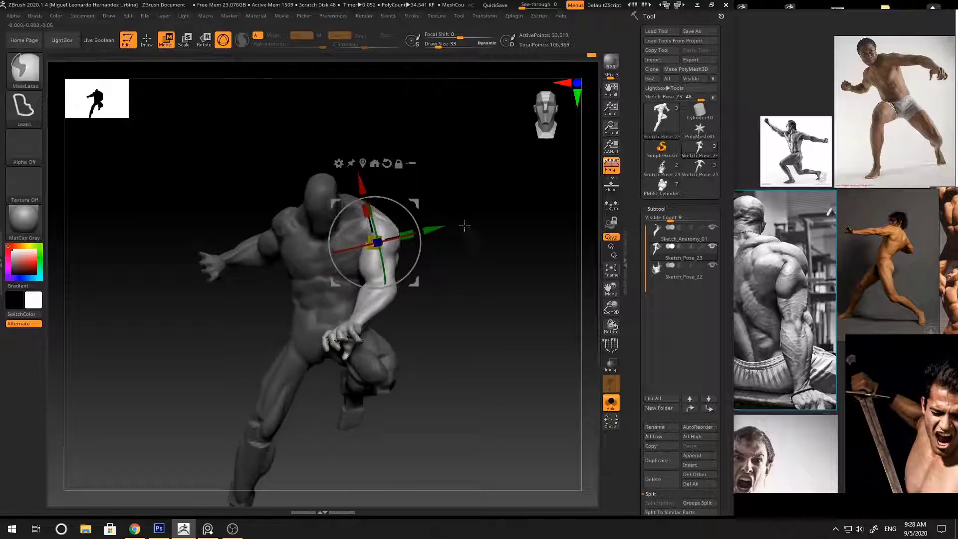
{"action": "key", "text": "q"}
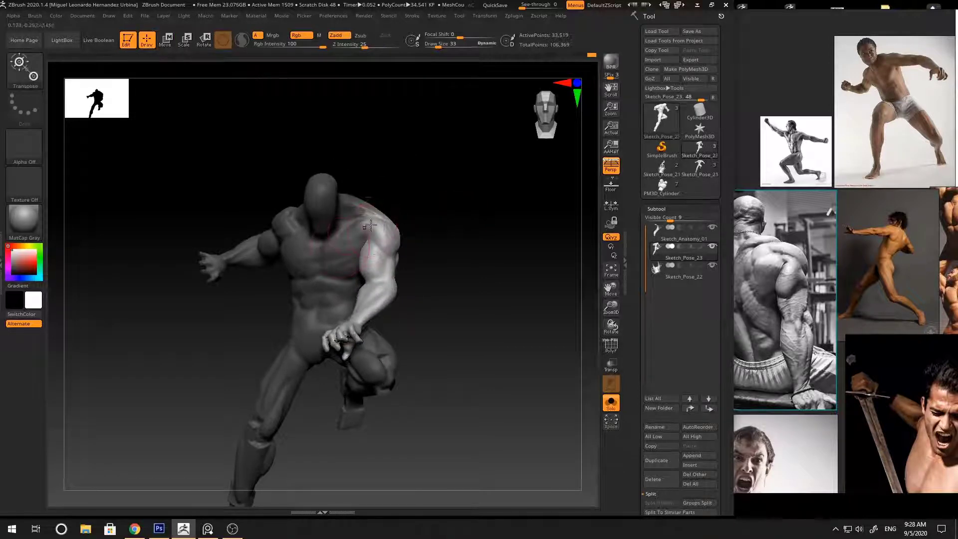
Step: Undo the left arm's rotation and clear the mask
{"action": "key", "text": "ctrl+z"}
{"action": "key", "text": "ctrl+z"}
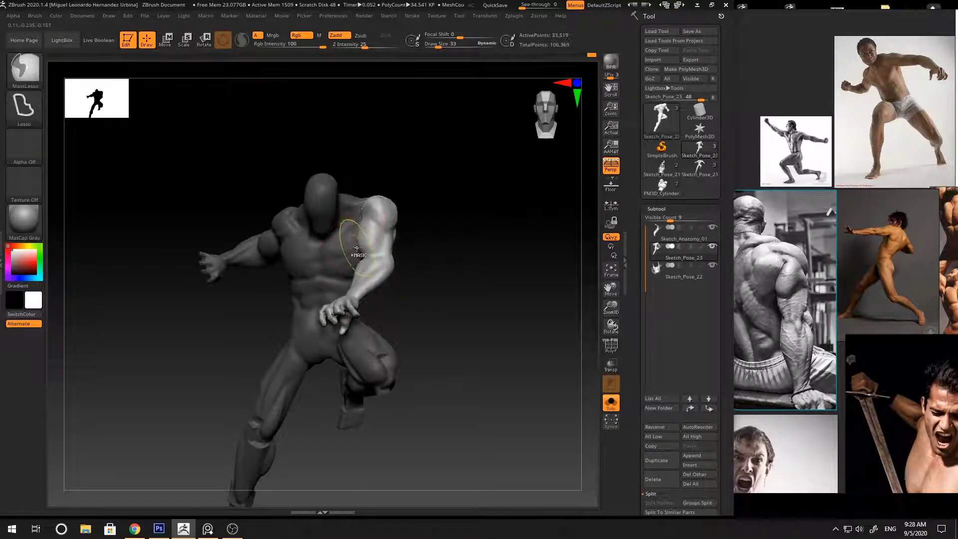
{"action": "key", "text": "w"}
{"action": "key", "text": "q"}
{"action": "key", "text": "w"}
{"action": "mouse_move", "coordinate": [481, 227]}
{"action": "right_mouse_down", "text": "ctrl"}
{"action": "mouse_move", "coordinate": [469, 209]}
{"action": "mouse_move", "coordinate": [520, 210]}
{"action": "mouse_move", "coordinate": [505, 223]}
{"action": "mouse_move", "coordinate": [458, 221]}
{"action": "mouse_move", "coordinate": [474, 201]}
{"action": "mouse_move", "coordinate": [487, 212]}
{"action": "mouse_move", "coordinate": [502, 203]}
{"action": "mouse_move", "coordinate": [473, 209]}
{"action": "mouse_move", "coordinate": [447, 187]}
{"action": "mouse_move", "coordinate": [428, 201]}
{"action": "right_mouse_up", "text": "ctrl"}
{"action": "key", "text": "q"}
Step: Reshape the front of the right shoulder and upper chest with the Move brush, smoothing at draw size 51
{"action": "key", "text": "b"}
{"action": "key", "text": "m"}
{"action": "key", "text": "v"}
{"action": "right_click_drag", "start_coordinate": [355, 215], "coordinate": [478, 153]}
{"action": "mouse_move", "coordinate": [356, 214]}
{"action": "right_mouse_down"}
{"action": "mouse_move", "coordinate": [369, 224]}
{"action": "mouse_move", "coordinate": [487, 167]}
{"action": "mouse_move", "coordinate": [415, 172]}
{"action": "mouse_move", "coordinate": [387, 201]}
{"action": "right_mouse_up"}
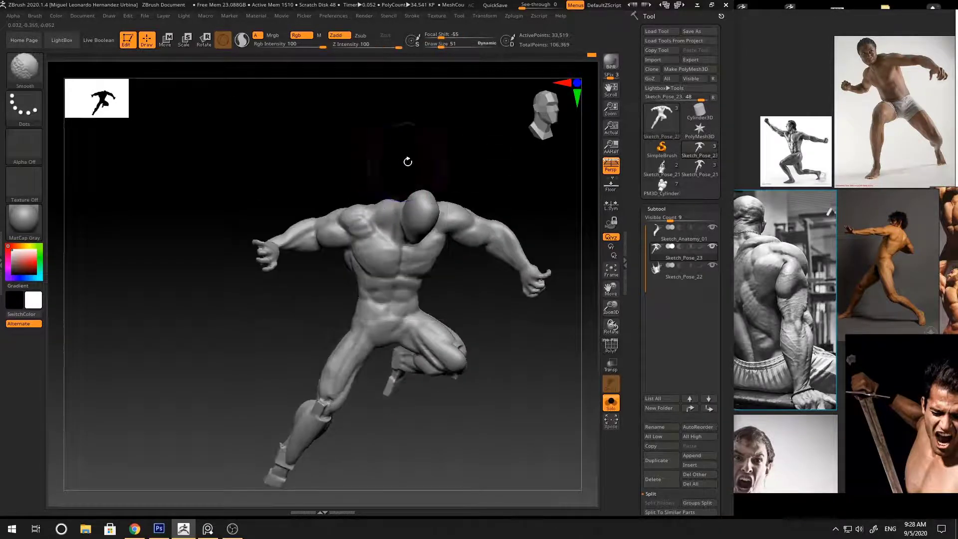
{"action": "mouse_move", "coordinate": [408, 161]}
{"action": "right_mouse_down"}
{"action": "mouse_move", "coordinate": [486, 178]}
{"action": "mouse_move", "coordinate": [520, 235]}
{"action": "mouse_move", "coordinate": [421, 229]}
{"action": "mouse_move", "coordinate": [414, 251]}
{"action": "mouse_move", "coordinate": [523, 248]}
{"action": "mouse_move", "coordinate": [529, 280]}
{"action": "mouse_move", "coordinate": [387, 307]}
{"action": "mouse_move", "coordinate": [338, 280]}
{"action": "right_mouse_up"}
Step: Refine the right arm from the front with ClayBuildup and the Move brush at draw size 26
{"action": "key", "text": "space"}
{"action": "key", "text": "ctrl"}
{"action": "mouse_move", "coordinate": [457, 344]}
{"action": "right_mouse_down"}
{"action": "mouse_move", "coordinate": [367, 229]}
{"action": "mouse_move", "coordinate": [466, 207]}
{"action": "mouse_move", "coordinate": [473, 188]}
{"action": "mouse_move", "coordinate": [380, 241]}
{"action": "mouse_move", "coordinate": [367, 270]}
{"action": "mouse_move", "coordinate": [351, 249]}
{"action": "mouse_move", "coordinate": [328, 299]}
{"action": "mouse_move", "coordinate": [339, 279]}
{"action": "mouse_move", "coordinate": [361, 284]}
{"action": "mouse_move", "coordinate": [343, 261]}
{"action": "mouse_move", "coordinate": [464, 210]}
{"action": "mouse_move", "coordinate": [454, 210]}
{"action": "mouse_move", "coordinate": [403, 285]}
{"action": "mouse_move", "coordinate": [437, 272]}
{"action": "mouse_move", "coordinate": [405, 306]}
{"action": "right_mouse_up"}
{"action": "key", "text": "ctrl"}
{"action": "key", "text": "b"}
{"action": "key", "text": "c"}
{"action": "key", "text": "b"}
{"action": "key", "text": "b"}
{"action": "key", "text": "m"}
{"action": "key", "text": "v"}
{"action": "key", "text": "ctrl"}
{"action": "key", "text": "ctrl"}
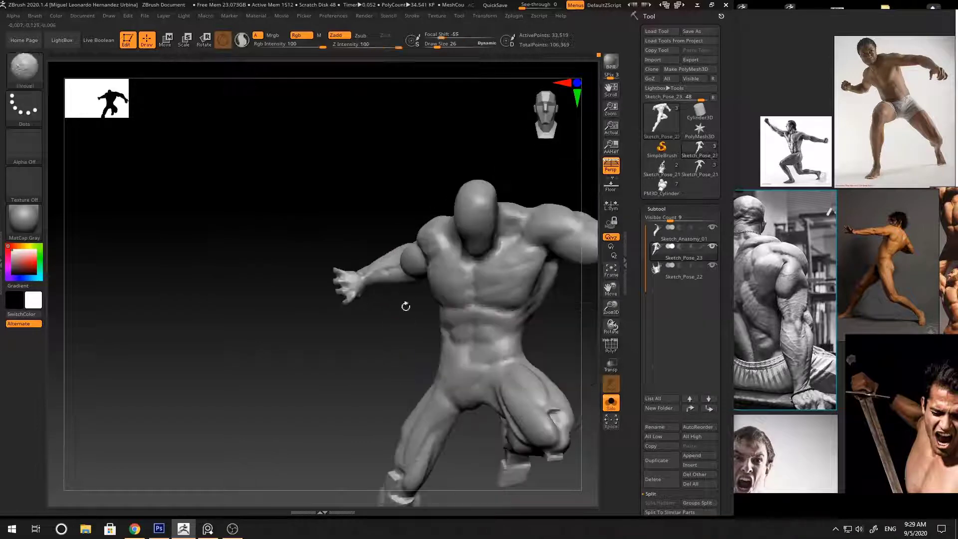
Step: Build up the right forearm near the wrist with ClayBuildup at draw size 26
{"action": "right_click_drag", "start_coordinate": [370, 262], "coordinate": [389, 308]}
{"action": "key", "text": "b"}
{"action": "key", "text": "c"}
Step: Smooth the right arm and adjust its upper-arm and elbow shape with the Move brush at draw size 26
{"action": "key", "text": "b"}
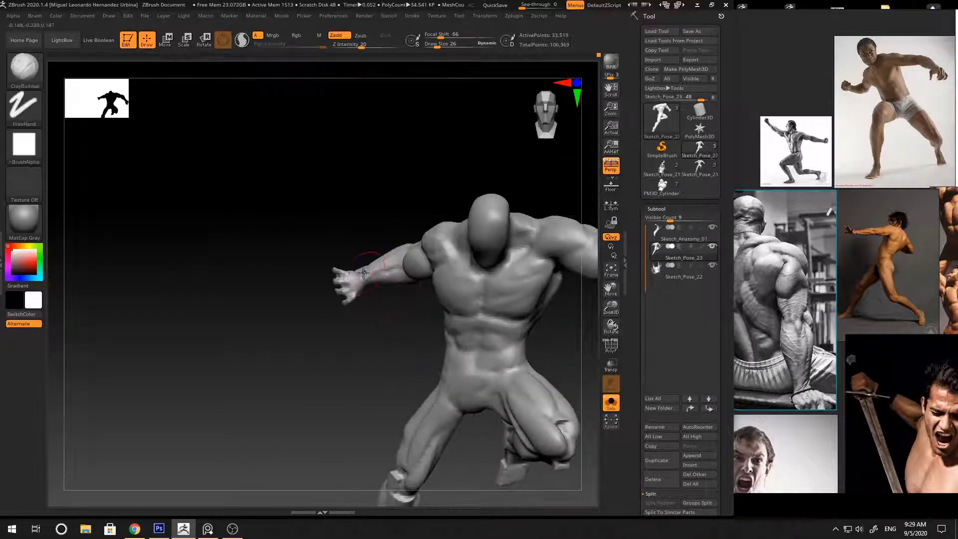
{"action": "right_click_drag", "start_coordinate": [351, 253], "coordinate": [440, 200], "text": "ctrl"}
{"action": "mouse_move", "coordinate": [439, 200]}
{"action": "right_mouse_down", "text": "shift"}
{"action": "mouse_move", "coordinate": [512, 211]}
{"action": "mouse_move", "coordinate": [490, 214]}
{"action": "mouse_move", "coordinate": [385, 324]}
{"action": "mouse_move", "coordinate": [405, 255]}
{"action": "mouse_move", "coordinate": [400, 236]}
{"action": "mouse_move", "coordinate": [405, 255]}
{"action": "mouse_move", "coordinate": [491, 245]}
{"action": "right_mouse_up", "text": "shift"}
{"action": "key", "text": "b"}
{"action": "key", "text": "m"}
{"action": "key", "text": "v"}
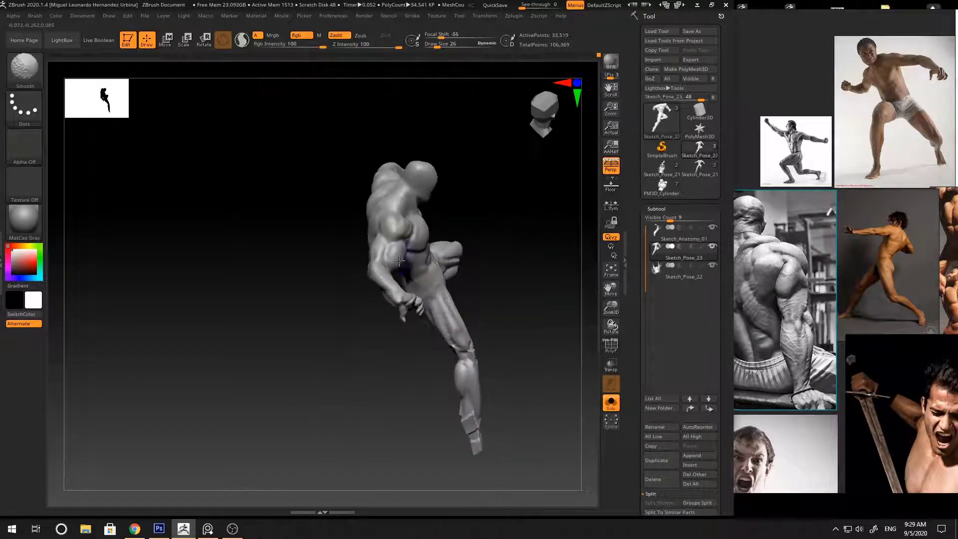
{"action": "mouse_move", "coordinate": [399, 260]}
{"action": "right_mouse_down"}
{"action": "mouse_move", "coordinate": [502, 210]}
{"action": "mouse_move", "coordinate": [466, 201]}
{"action": "mouse_move", "coordinate": [517, 212]}
{"action": "mouse_move", "coordinate": [504, 149]}
{"action": "right_mouse_up"}
{"action": "right_click_drag", "start_coordinate": [413, 284], "coordinate": [397, 317], "text": "ctrl"}
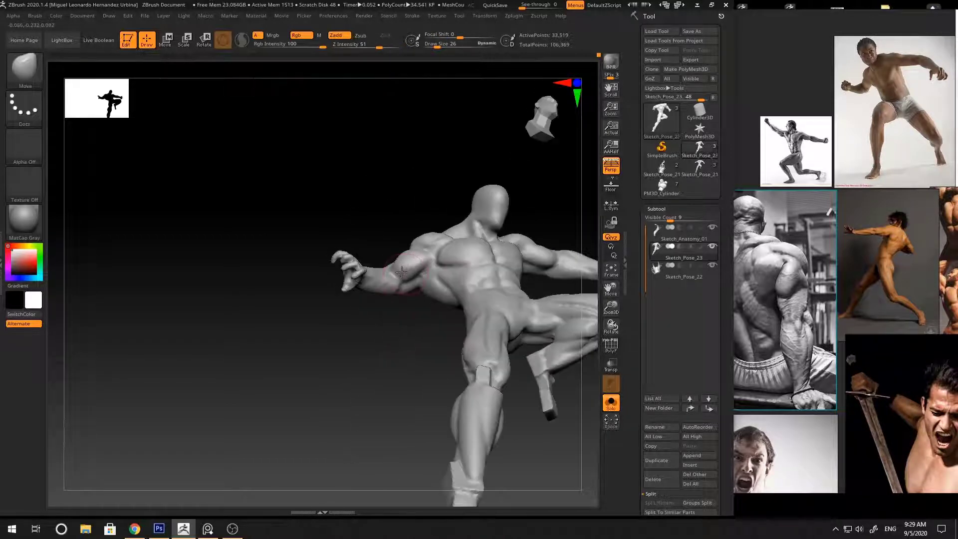
{"action": "right_click_drag", "start_coordinate": [402, 272], "coordinate": [405, 252]}
{"action": "mouse_move", "coordinate": [410, 311]}
{"action": "right_mouse_down"}
{"action": "mouse_move", "coordinate": [471, 220]}
{"action": "mouse_move", "coordinate": [515, 203]}
{"action": "mouse_move", "coordinate": [462, 196]}
{"action": "right_mouse_up"}
Step: Make fine adjustments to the right arm's shape with the Move brush at draw size 10
{"action": "key", "text": "space"}
{"action": "left_click_drag", "start_coordinate": [383, 263], "coordinate": [393, 264]}
{"action": "mouse_move", "coordinate": [379, 265]}
{"action": "right_mouse_down", "text": "ctrl"}
{"action": "mouse_move", "coordinate": [372, 310]}
{"action": "mouse_move", "coordinate": [377, 269]}
{"action": "right_mouse_up", "text": "ctrl"}
{"action": "right_click_drag", "start_coordinate": [449, 196], "coordinate": [475, 214]}
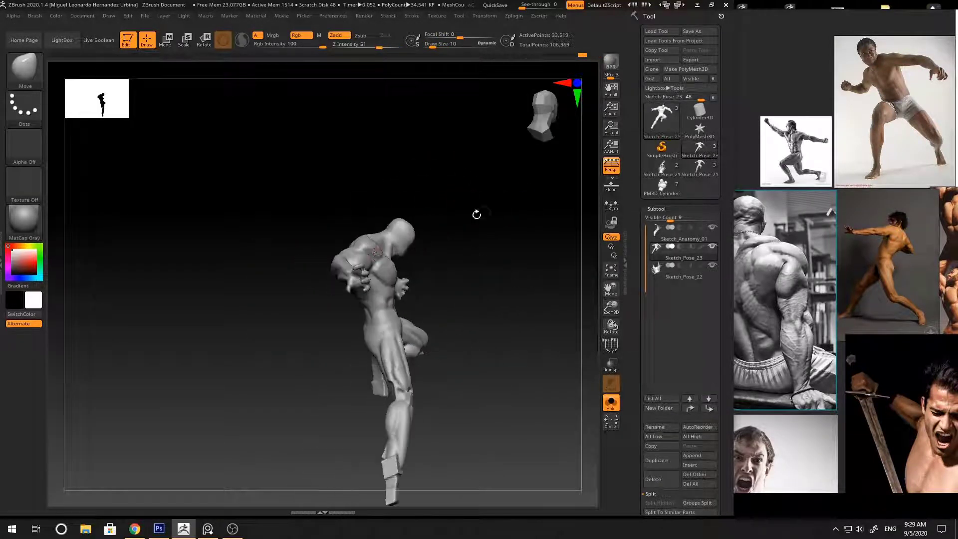
Step: Adjust the right shoulder's silhouette from the side and back with the Move brush at draw size 28
{"action": "key", "text": "space"}
{"action": "left_click_drag", "start_coordinate": [378, 251], "coordinate": [381, 251]}
{"action": "right_click_drag", "start_coordinate": [424, 198], "coordinate": [350, 243]}
{"action": "right_click_drag", "start_coordinate": [406, 214], "coordinate": [361, 243]}
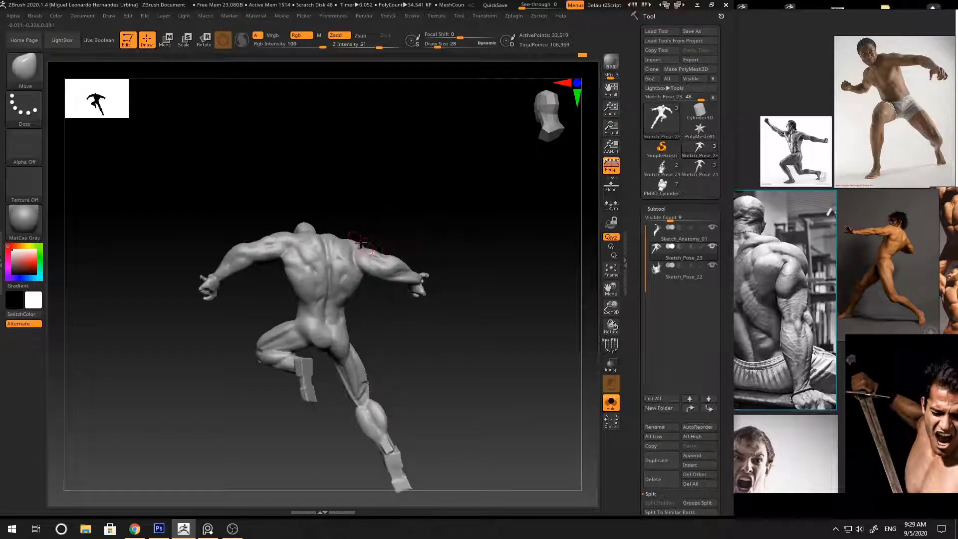
{"action": "mouse_move", "coordinate": [446, 206]}
{"action": "right_mouse_down", "text": "ctrl"}
{"action": "mouse_move", "coordinate": [434, 203]}
{"action": "mouse_move", "coordinate": [481, 203]}
{"action": "mouse_move", "coordinate": [472, 203]}
{"action": "mouse_move", "coordinate": [490, 215]}
{"action": "mouse_move", "coordinate": [468, 188]}
{"action": "right_mouse_up", "text": "ctrl"}
Step: Lasso-mask the right leg, invert the mask and try rotating the leg upward at the hip with the gizmo
{"action": "mouse_move", "coordinate": [363, 240]}
{"action": "right_mouse_down", "text": "ctrl"}
{"action": "mouse_move", "coordinate": [388, 256]}
{"action": "mouse_move", "coordinate": [299, 226]}
{"action": "mouse_move", "coordinate": [489, 248]}
{"action": "mouse_move", "coordinate": [459, 262]}
{"action": "mouse_move", "coordinate": [399, 266]}
{"action": "mouse_move", "coordinate": [422, 292]}
{"action": "mouse_move", "coordinate": [329, 305]}
{"action": "mouse_move", "coordinate": [366, 331]}
{"action": "right_mouse_up", "text": "ctrl"}
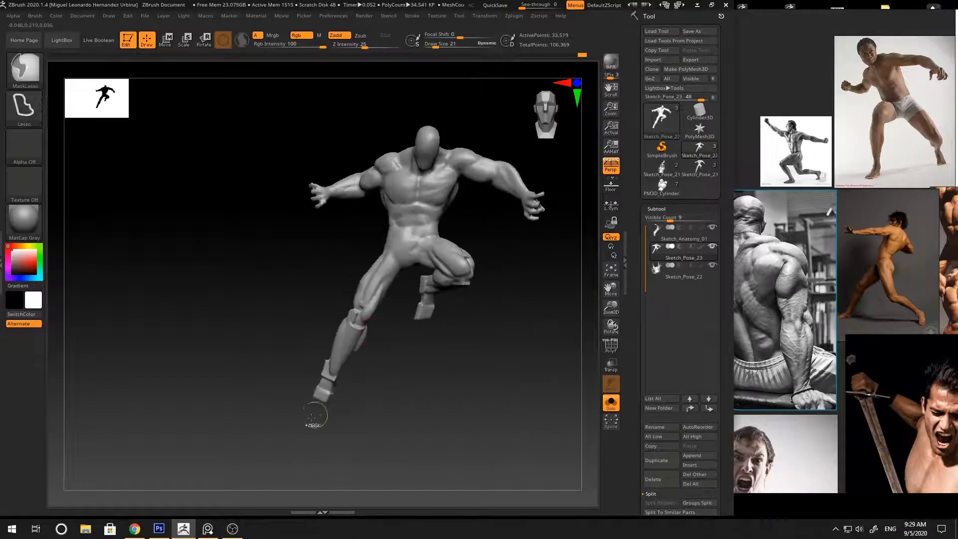
{"action": "mouse_move", "coordinate": [366, 331]}
{"action": "left_mouse_down", "text": "ctrl"}
{"action": "mouse_move", "coordinate": [319, 317]}
{"action": "mouse_move", "coordinate": [320, 289]}
{"action": "mouse_move", "coordinate": [378, 397]}
{"action": "left_mouse_up", "text": "ctrl"}
{"action": "right_click_drag", "start_coordinate": [395, 349], "coordinate": [475, 295]}
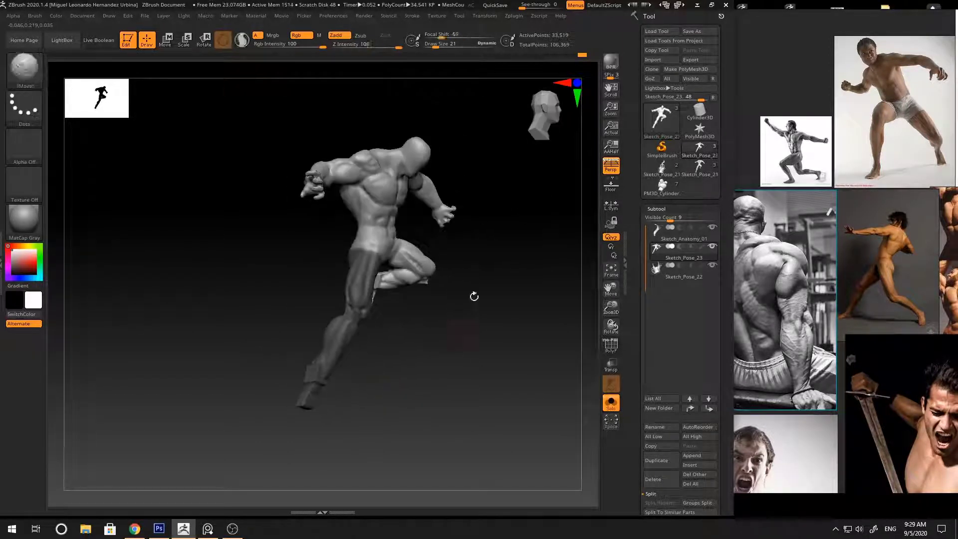
{"action": "left_click", "coordinate": [475, 285], "text": "ctrl"}
{"action": "key", "text": "w"}
{"action": "right_click_drag", "start_coordinate": [477, 237], "coordinate": [504, 235]}
{"action": "left_click_drag", "start_coordinate": [382, 121], "coordinate": [346, 175], "text": "alt"}
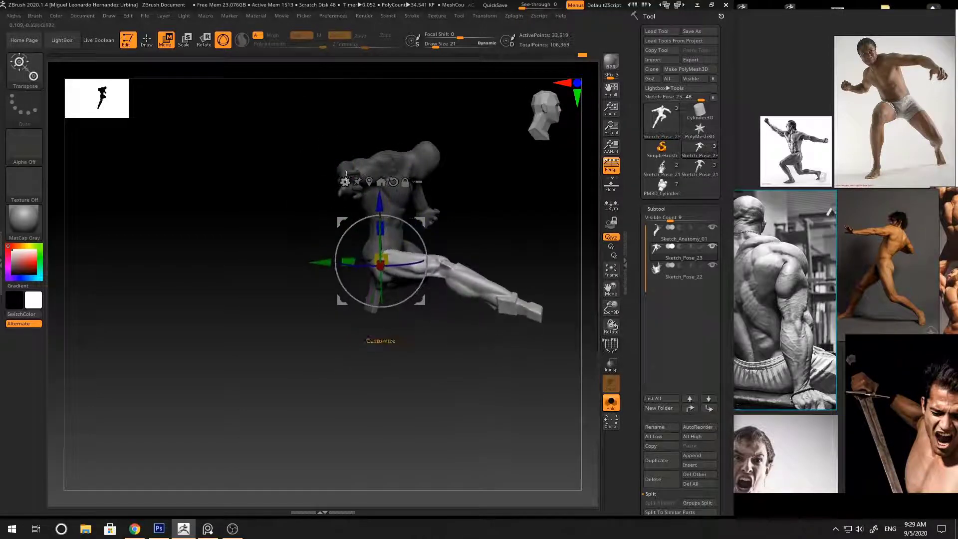
{"action": "right_click_drag", "start_coordinate": [481, 207], "coordinate": [452, 214]}
{"action": "key", "text": "q"}
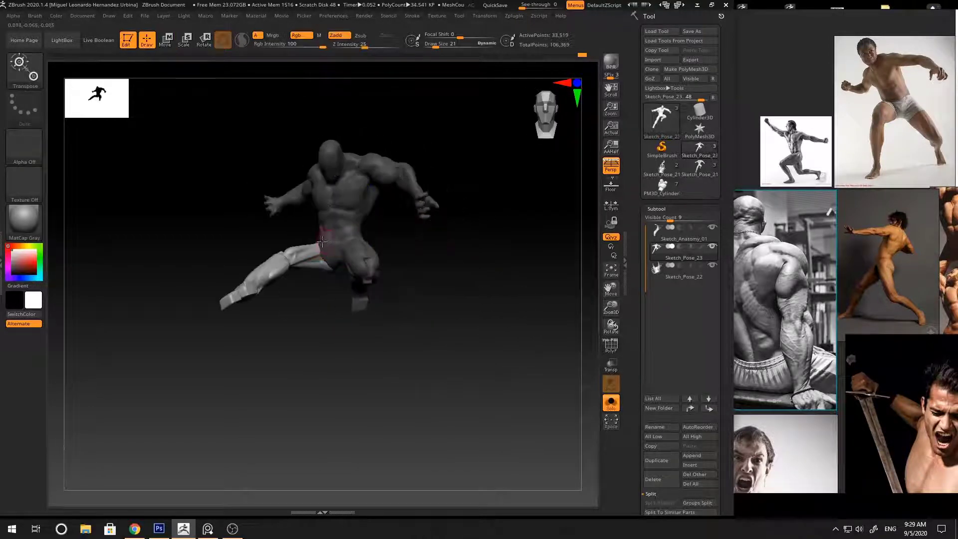
{"action": "right_click_drag", "start_coordinate": [309, 322], "coordinate": [374, 300]}
Step: Undo the right leg's rotation and clear the mask
{"action": "key", "text": "ctrl+z"}
{"action": "key", "text": "w"}
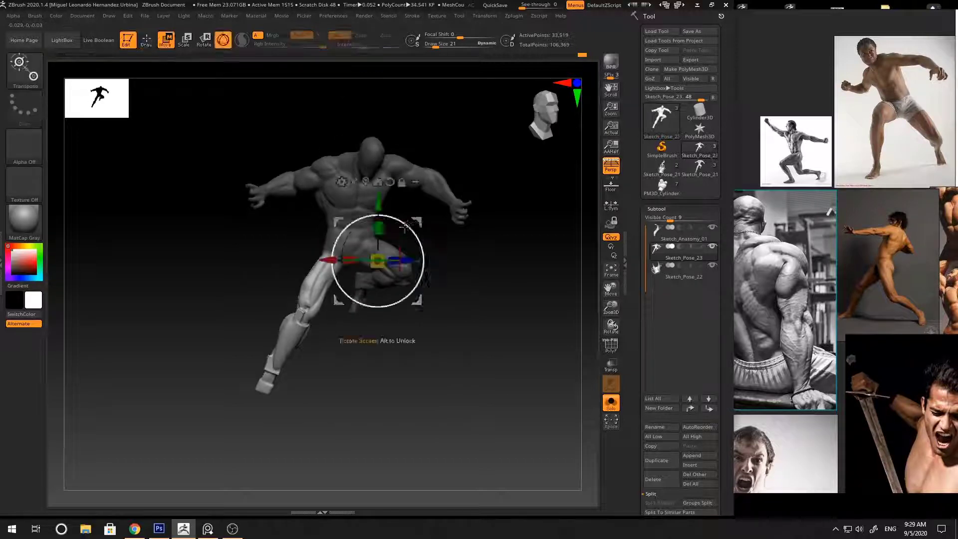
{"action": "key", "text": "q"}
{"action": "right_click_drag", "start_coordinate": [457, 206], "coordinate": [490, 224], "text": "alt"}
{"action": "left_click_drag", "start_coordinate": [476, 169], "coordinate": [476, 172], "text": "ctrl"}
{"action": "key", "text": "w"}
{"action": "mouse_move", "coordinate": [460, 165]}
{"action": "right_mouse_down", "text": "alt"}
{"action": "mouse_move", "coordinate": [484, 181]}
{"action": "mouse_move", "coordinate": [486, 224]}
{"action": "right_mouse_up", "text": "alt"}
{"action": "key", "text": "q"}
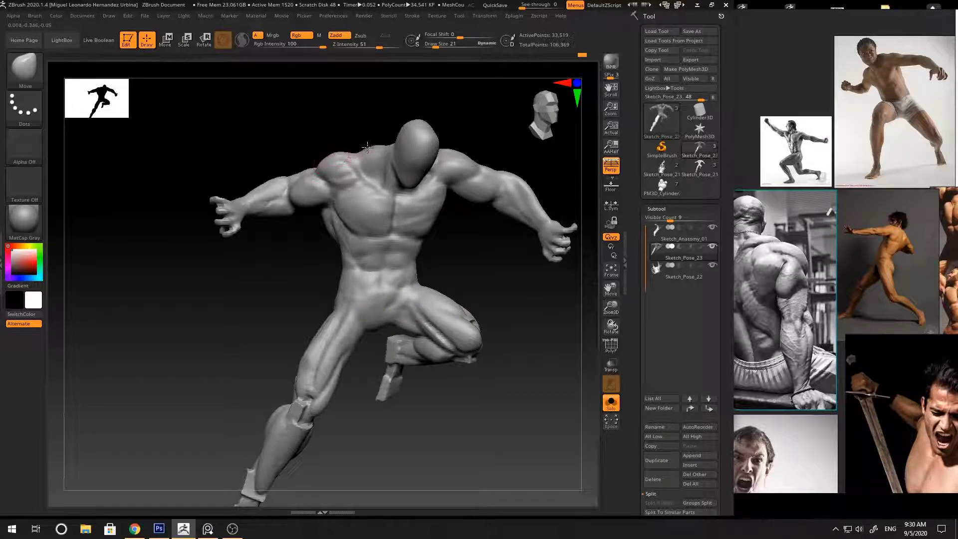
Step: Adjust the outline of the right shoulder and arm from front and low angles with the Move brush at draw size 21
{"action": "mouse_move", "coordinate": [326, 165]}
{"action": "right_mouse_down"}
{"action": "mouse_move", "coordinate": [481, 165]}
{"action": "mouse_move", "coordinate": [456, 152]}
{"action": "mouse_move", "coordinate": [453, 173]}
{"action": "mouse_move", "coordinate": [328, 199]}
{"action": "right_mouse_up"}
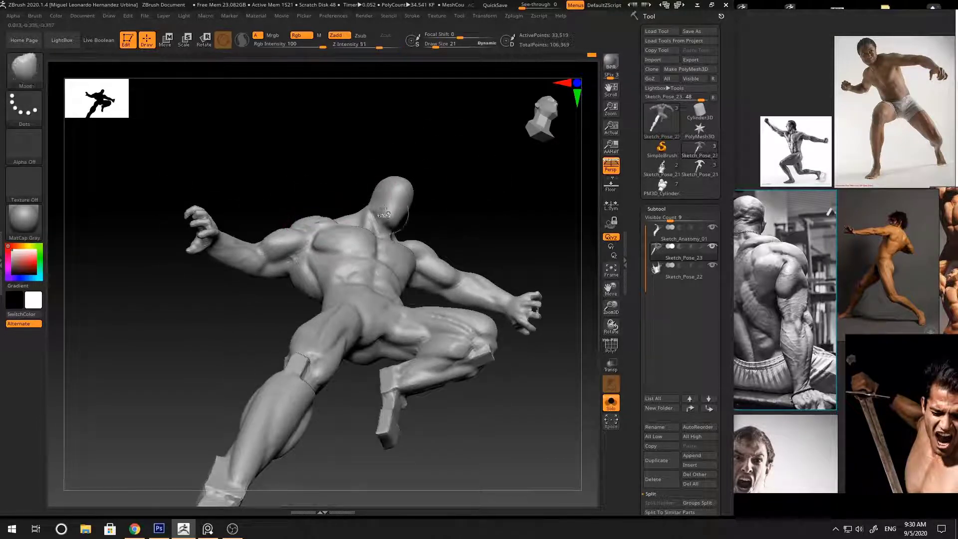
{"action": "right_click_drag", "start_coordinate": [384, 210], "coordinate": [409, 139], "text": "ctrl"}
{"action": "mouse_move", "coordinate": [409, 139]}
{"action": "right_mouse_down"}
{"action": "mouse_move", "coordinate": [500, 217]}
{"action": "mouse_move", "coordinate": [368, 308]}
{"action": "right_mouse_up"}
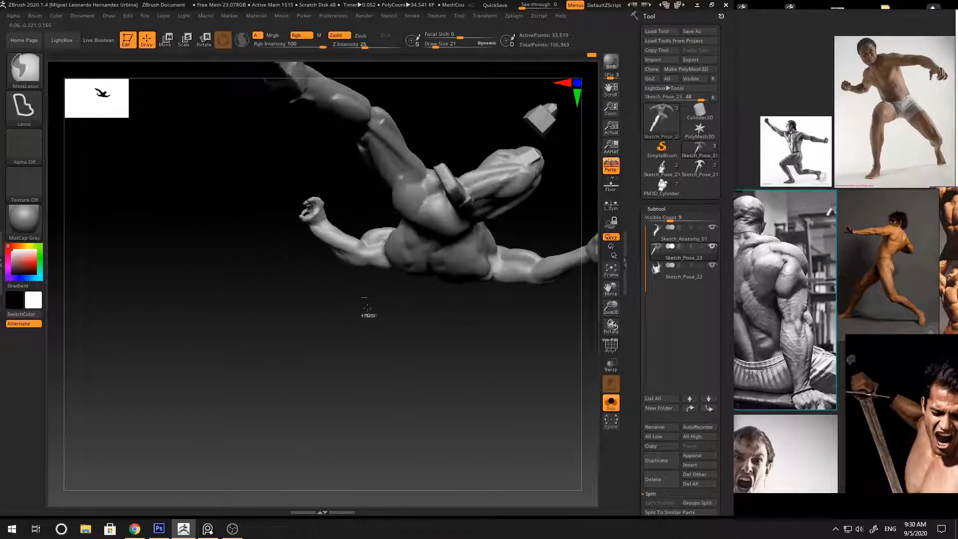
{"action": "mouse_move", "coordinate": [333, 226]}
{"action": "right_mouse_down"}
{"action": "mouse_move", "coordinate": [312, 231]}
{"action": "mouse_move", "coordinate": [321, 226]}
{"action": "right_mouse_up"}
{"action": "key", "text": "space"}
{"action": "left_click_drag", "start_coordinate": [320, 231], "coordinate": [324, 230]}
{"action": "mouse_move", "coordinate": [325, 228]}
{"action": "right_mouse_down"}
{"action": "mouse_move", "coordinate": [299, 327]}
{"action": "mouse_move", "coordinate": [390, 218]}
{"action": "right_mouse_up"}
{"action": "mouse_move", "coordinate": [417, 187]}
{"action": "right_mouse_down"}
{"action": "mouse_move", "coordinate": [492, 244]}
{"action": "mouse_move", "coordinate": [347, 247]}
{"action": "mouse_move", "coordinate": [315, 295]}
{"action": "mouse_move", "coordinate": [379, 260]}
{"action": "mouse_move", "coordinate": [360, 236]}
{"action": "right_mouse_up"}
Step: Carve the creases on the underside of the right upper arm with DamStandard at draw size 21
{"action": "key", "text": "b"}
{"action": "key", "text": "d"}
{"action": "key", "text": "s"}
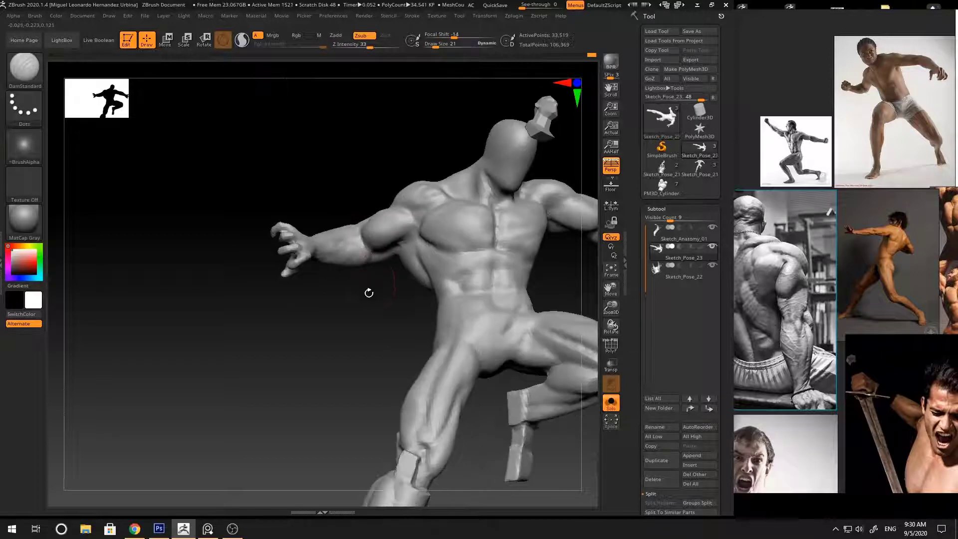
{"action": "right_click_drag", "start_coordinate": [369, 293], "coordinate": [368, 266]}
Step: Build up the muscles around the right armpit with ClayBuildup at draw size 15
{"action": "key", "text": "b"}
{"action": "key", "text": "c"}
{"action": "key", "text": "b"}
{"action": "key", "text": "space"}
{"action": "left_click_drag", "start_coordinate": [394, 274], "coordinate": [390, 275]}
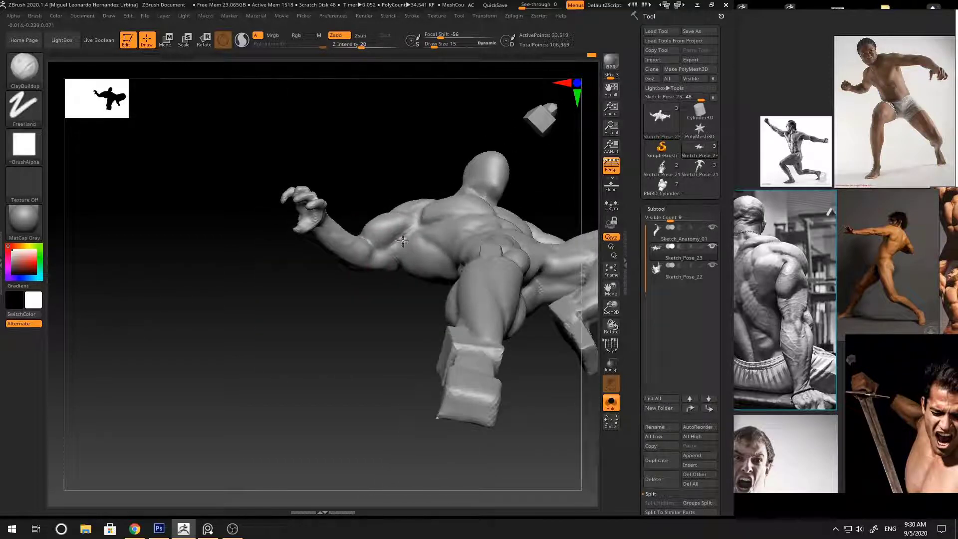
{"action": "right_click_drag", "start_coordinate": [403, 241], "coordinate": [402, 246]}
{"action": "right_click_drag", "start_coordinate": [400, 297], "coordinate": [408, 252]}
Step: Define the crease between the right armpit and the chest with DamStandard at draw size 15
{"action": "key", "text": "b"}
{"action": "key", "text": "d"}
{"action": "key", "text": "s"}
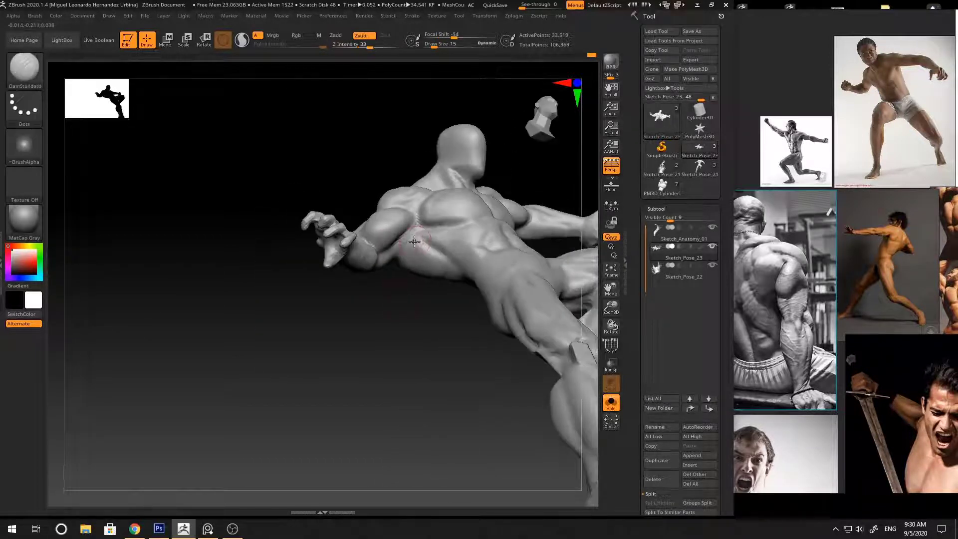
{"action": "mouse_move", "coordinate": [409, 298]}
{"action": "right_mouse_down"}
{"action": "mouse_move", "coordinate": [385, 353]}
{"action": "mouse_move", "coordinate": [582, 224]}
{"action": "mouse_move", "coordinate": [497, 218]}
{"action": "mouse_move", "coordinate": [513, 206]}
{"action": "mouse_move", "coordinate": [469, 295]}
{"action": "right_mouse_up"}
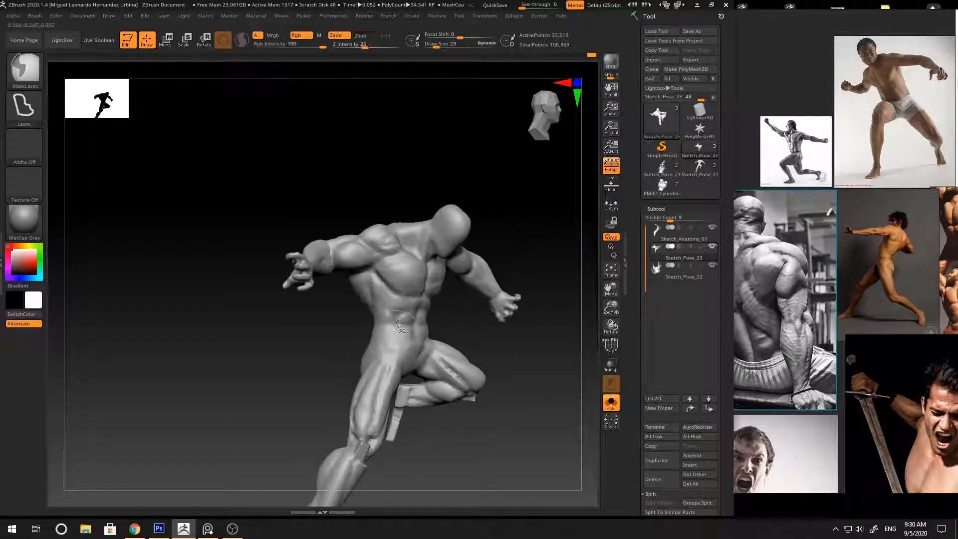
{"action": "mouse_move", "coordinate": [527, 239]}
{"action": "right_mouse_down"}
{"action": "mouse_move", "coordinate": [391, 300]}
{"action": "mouse_move", "coordinate": [383, 258]}
{"action": "right_mouse_up"}
Step: Build up the right side of the chest near the armpit with ClayBuildup at draw size 21
{"action": "key", "text": "b"}
{"action": "key", "text": "c"}
{"action": "key", "text": "b"}
{"action": "key", "text": "space"}
{"action": "left_click_drag", "start_coordinate": [370, 274], "coordinate": [367, 273]}
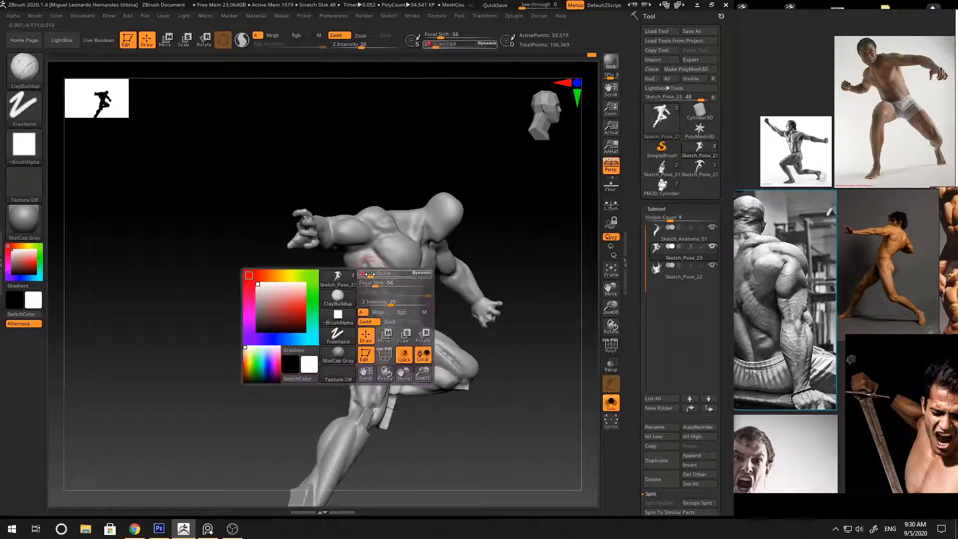
{"action": "mouse_move", "coordinate": [590, 219]}
{"action": "right_mouse_down"}
{"action": "mouse_move", "coordinate": [550, 210]}
{"action": "mouse_move", "coordinate": [481, 243]}
{"action": "right_mouse_up"}
Step: Adjust the outline of the left shoulder and trapezius from the front with the Move brush at draw size 30
{"action": "key", "text": "b"}
{"action": "key", "text": "m"}
{"action": "key", "text": "v"}
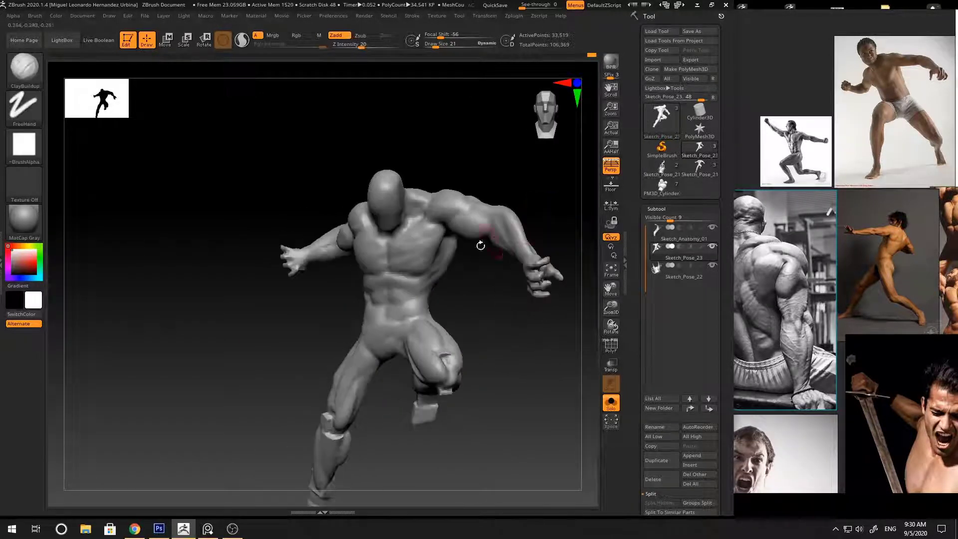
{"action": "key", "text": "space"}
{"action": "mouse_move", "coordinate": [357, 244]}
{"action": "right_mouse_down", "text": "ctrl"}
{"action": "mouse_move", "coordinate": [343, 210]}
{"action": "mouse_move", "coordinate": [513, 195]}
{"action": "mouse_move", "coordinate": [439, 205]}
{"action": "right_mouse_up", "text": "ctrl"}
{"action": "mouse_move", "coordinate": [439, 204]}
{"action": "right_mouse_down", "text": "ctrl"}
{"action": "mouse_move", "coordinate": [428, 233]}
{"action": "mouse_move", "coordinate": [439, 203]}
{"action": "right_mouse_up", "text": "ctrl"}
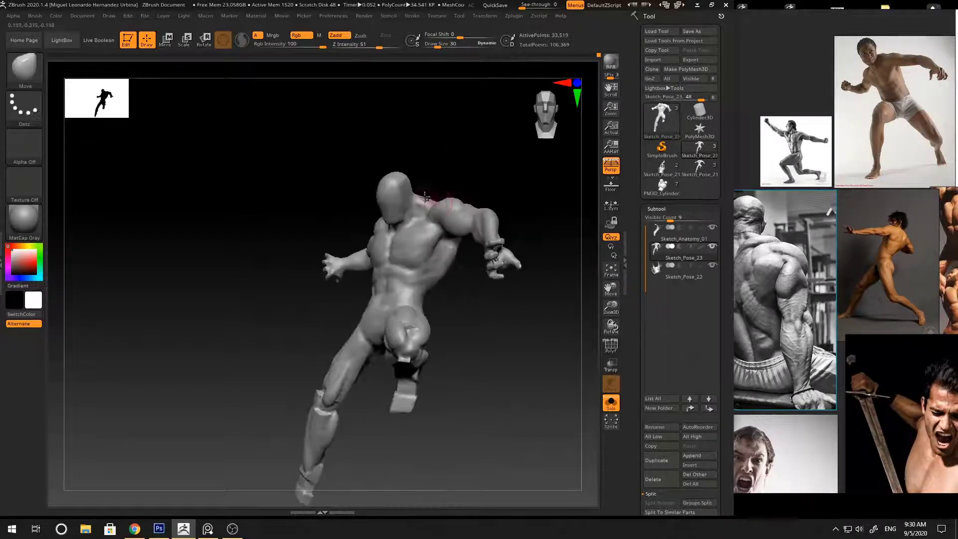
{"action": "mouse_move", "coordinate": [454, 162]}
{"action": "right_mouse_down"}
{"action": "mouse_move", "coordinate": [385, 202]}
{"action": "mouse_move", "coordinate": [494, 271]}
{"action": "mouse_move", "coordinate": [517, 216]}
{"action": "mouse_move", "coordinate": [537, 263]}
{"action": "mouse_move", "coordinate": [421, 220]}
{"action": "mouse_move", "coordinate": [452, 217]}
{"action": "mouse_move", "coordinate": [440, 241]}
{"action": "mouse_move", "coordinate": [440, 226]}
{"action": "right_mouse_up"}
{"action": "key", "text": "b"}
{"action": "key", "text": "m"}
{"action": "key", "text": "v"}
Step: Build up the upper back beside the right shoulder with ClayBuildup at draw size 30
{"action": "key", "text": "b"}
{"action": "key", "text": "c"}
{"action": "key", "text": "b"}
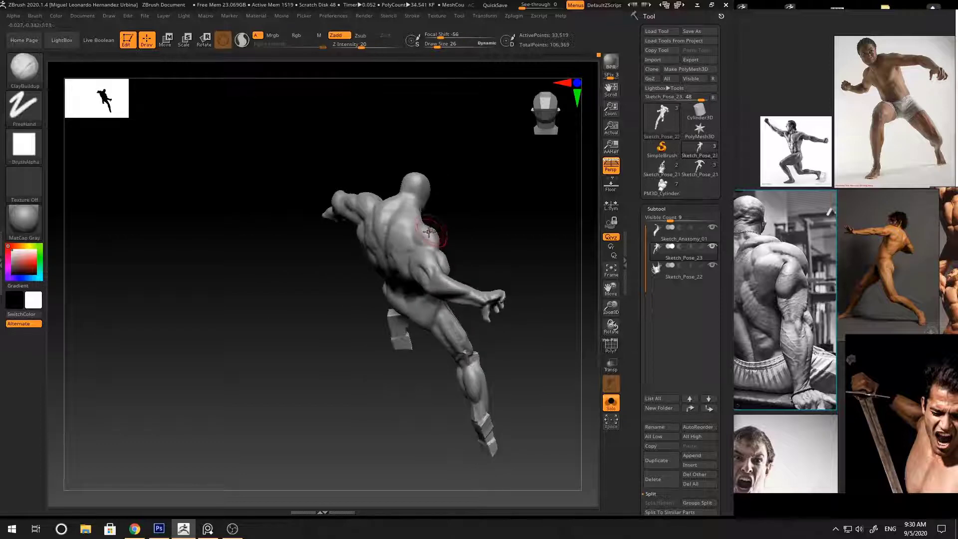
{"action": "key", "text": "space"}
{"action": "left_click_drag", "start_coordinate": [427, 236], "coordinate": [413, 237]}
{"action": "right_click_drag", "start_coordinate": [406, 240], "coordinate": [466, 193]}
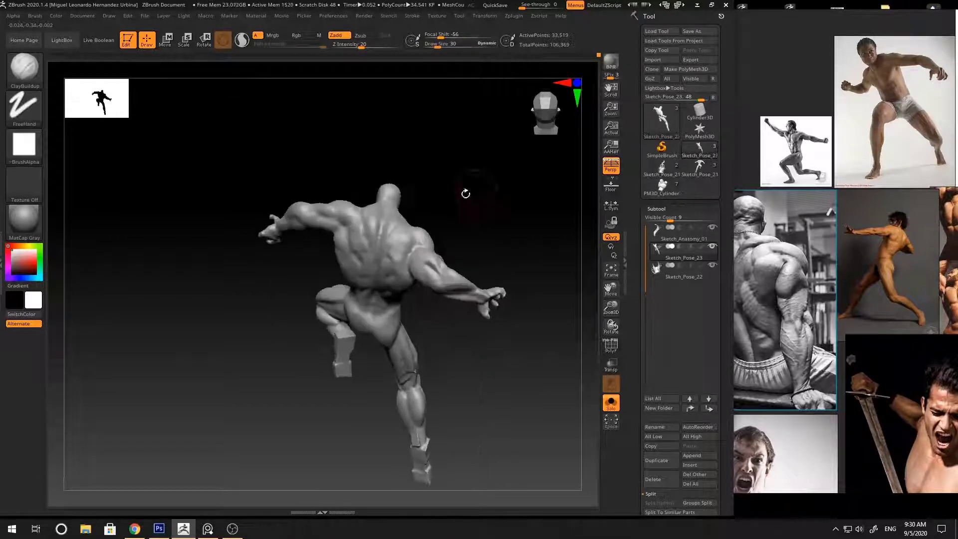
{"action": "mouse_move", "coordinate": [456, 226]}
{"action": "right_mouse_down"}
{"action": "mouse_move", "coordinate": [419, 229]}
{"action": "mouse_move", "coordinate": [434, 225]}
{"action": "mouse_move", "coordinate": [428, 233]}
{"action": "mouse_move", "coordinate": [466, 164]}
{"action": "mouse_move", "coordinate": [515, 199]}
{"action": "mouse_move", "coordinate": [495, 201]}
{"action": "right_mouse_up"}
Step: Reshape the right shoulder and upper back from behind with the Move brush
{"action": "key", "text": "b"}
{"action": "key", "text": "m"}
{"action": "key", "text": "v"}
{"action": "right_click_drag", "start_coordinate": [495, 201], "coordinate": [488, 228], "text": "ctrl"}
{"action": "key", "text": "space"}
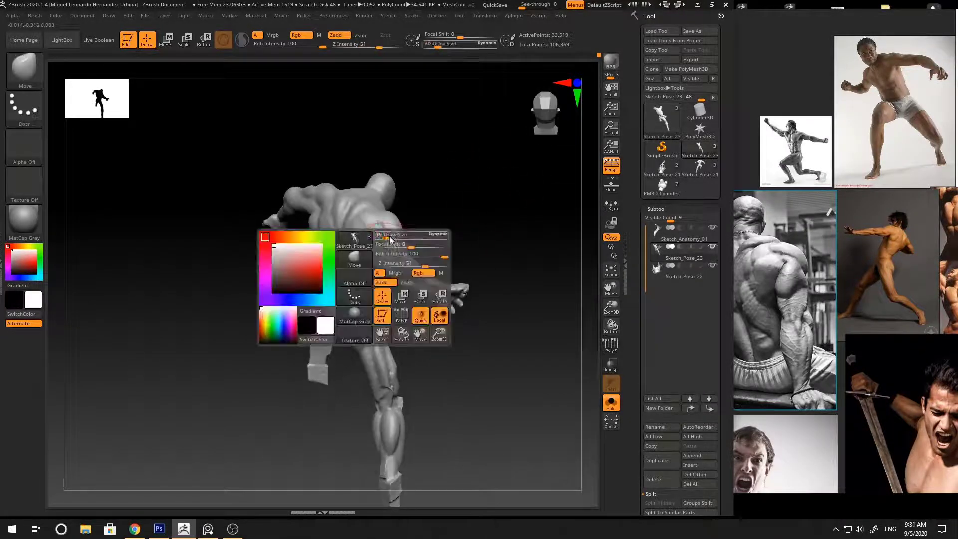
{"action": "left_click", "coordinate": [389, 237]}
{"action": "mouse_move", "coordinate": [391, 236]}
{"action": "right_mouse_down"}
{"action": "mouse_move", "coordinate": [430, 222]}
{"action": "mouse_move", "coordinate": [389, 232]}
{"action": "mouse_move", "coordinate": [424, 239]}
{"action": "mouse_move", "coordinate": [409, 251]}
{"action": "right_mouse_up"}
Step: Build up the muscles on the back of the right upper arm with ClayBuildup at draw size 21
{"action": "key", "text": "b"}
{"action": "key", "text": "c"}
{"action": "key", "text": "b"}
{"action": "key", "text": "space"}
{"action": "left_click", "coordinate": [392, 235]}
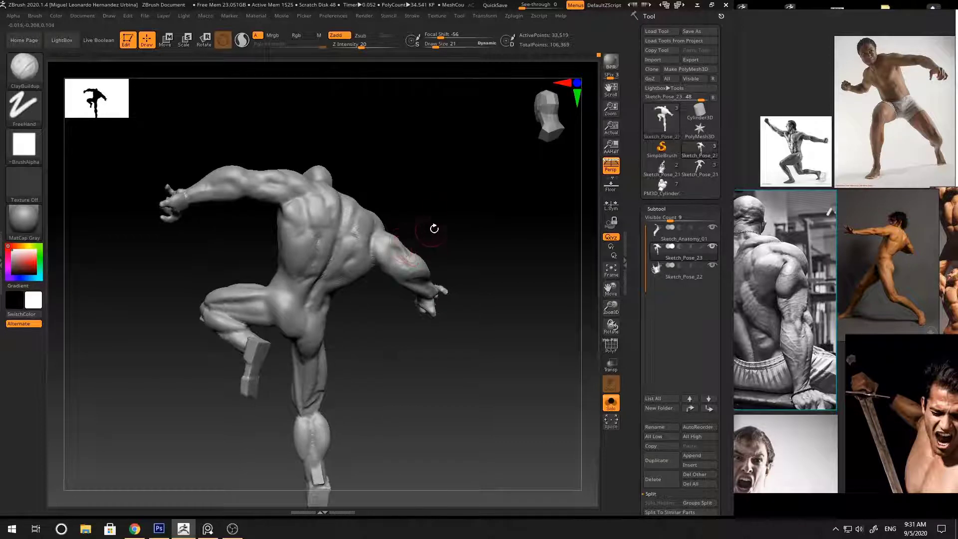
Step: Adjust the right arm's outline from the back and side with the Move brush at draw size 21
{"action": "key", "text": "b"}
{"action": "key", "text": "m"}
{"action": "key", "text": "v"}
{"action": "right_click_drag", "start_coordinate": [451, 215], "coordinate": [389, 219]}
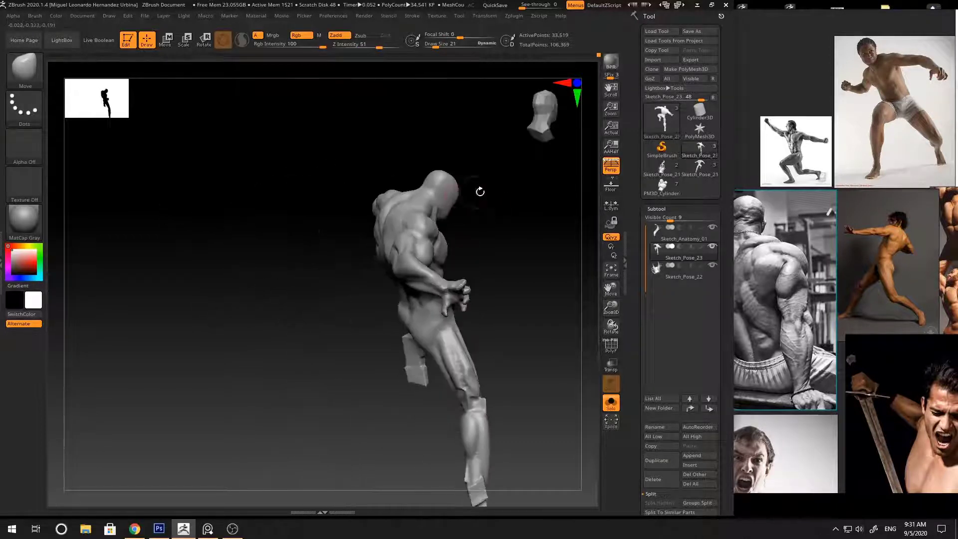
{"action": "right_click_drag", "start_coordinate": [479, 190], "coordinate": [389, 225]}
{"action": "mouse_move", "coordinate": [324, 390]}
{"action": "right_mouse_down"}
{"action": "mouse_move", "coordinate": [346, 396]}
{"action": "mouse_move", "coordinate": [405, 299]}
{"action": "mouse_move", "coordinate": [382, 248]}
{"action": "right_mouse_up"}
Step: Add volume around the right elbow with ClayBuildup at draw size 15
{"action": "key", "text": "b"}
{"action": "key", "text": "c"}
{"action": "key", "text": "b"}
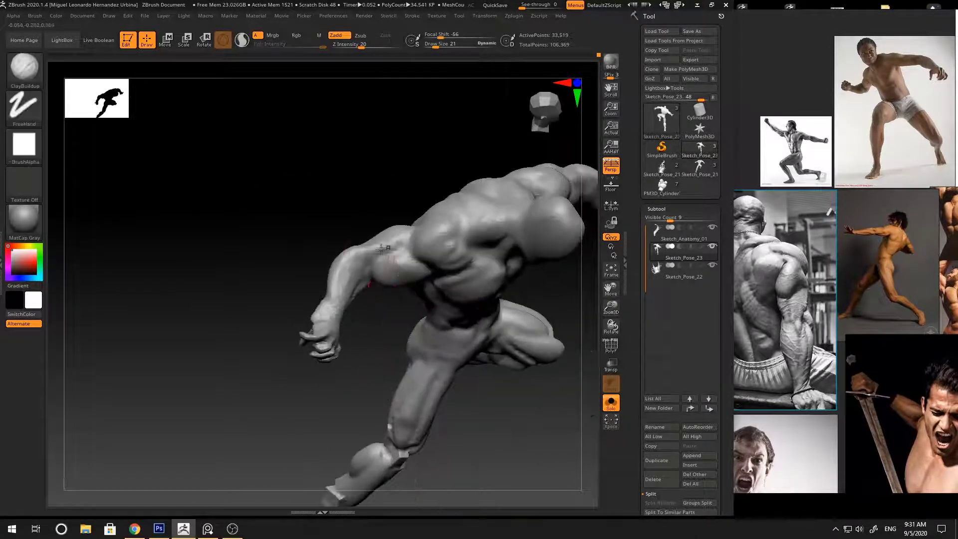
{"action": "right_click_drag", "start_coordinate": [367, 317], "coordinate": [365, 239]}
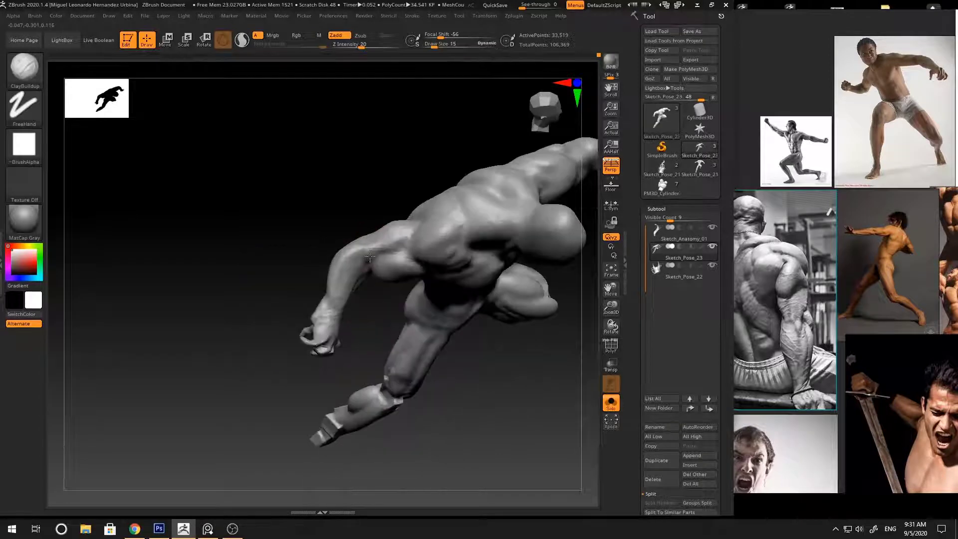
Step: Adjust the outline of the right shoulder from the front with the Move brush at draw size 30
{"action": "mouse_move", "coordinate": [382, 200]}
{"action": "right_mouse_down", "text": "ctrl"}
{"action": "mouse_move", "coordinate": [397, 175]}
{"action": "mouse_move", "coordinate": [460, 184]}
{"action": "mouse_move", "coordinate": [426, 208]}
{"action": "mouse_move", "coordinate": [500, 150]}
{"action": "mouse_move", "coordinate": [452, 212]}
{"action": "right_mouse_up", "text": "ctrl"}
{"action": "key", "text": "b"}
{"action": "key", "text": "s"}
{"action": "key", "text": "t"}
{"action": "key", "text": "b"}
{"action": "key", "text": "m"}
{"action": "key", "text": "v"}
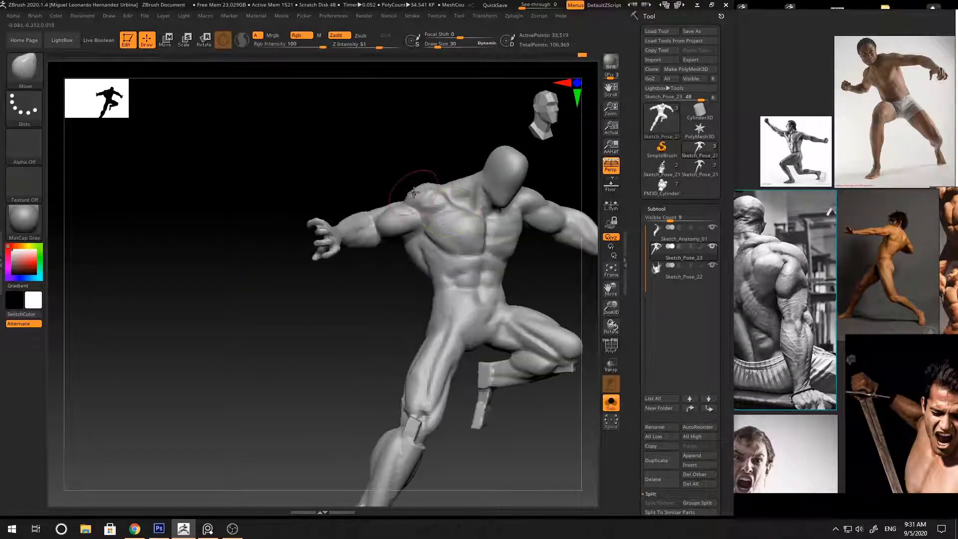
{"action": "mouse_move", "coordinate": [430, 182]}
{"action": "right_mouse_down"}
{"action": "mouse_move", "coordinate": [440, 194]}
{"action": "mouse_move", "coordinate": [451, 167]}
{"action": "right_mouse_up"}
{"action": "key", "text": "space"}
{"action": "left_click", "coordinate": [407, 210]}
{"action": "right_click_drag", "start_coordinate": [452, 167], "coordinate": [477, 184]}
Step: Examine the proportions and silhouette of the whole figure from the front and back
{"action": "key", "text": "b"}
{"action": "key", "text": "s"}
{"action": "key", "text": "t"}
{"action": "key", "text": "space"}
{"action": "left_click", "coordinate": [455, 210]}
{"action": "right_click_drag", "start_coordinate": [482, 146], "coordinate": [450, 192], "text": "alt"}
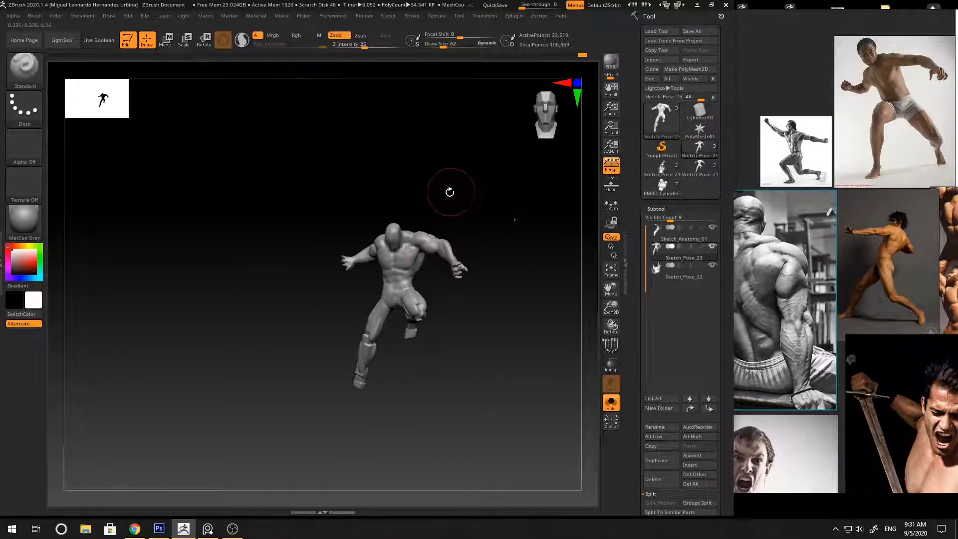
{"action": "key", "text": "space"}
{"action": "left_click", "coordinate": [431, 237]}
{"action": "right_click_drag", "start_coordinate": [446, 203], "coordinate": [435, 247], "text": "ctrl"}
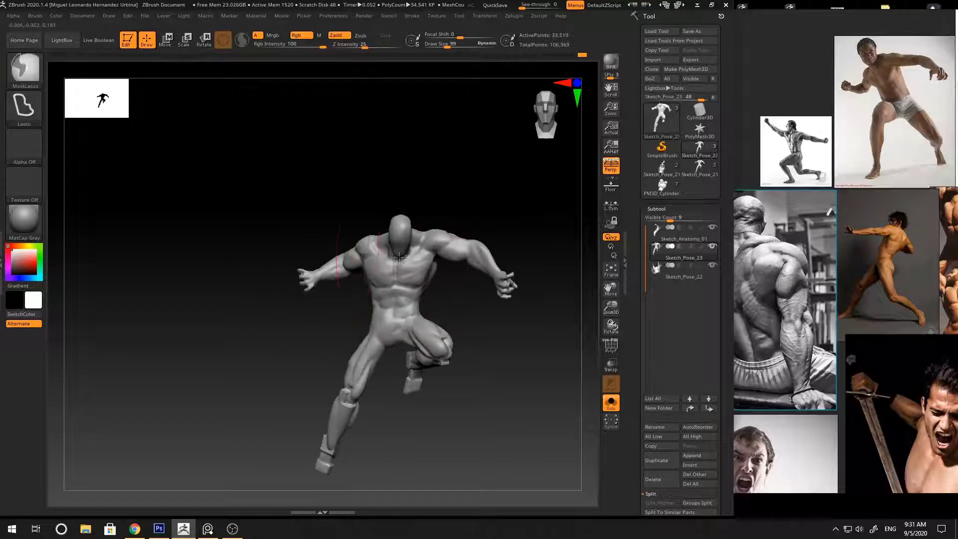
{"action": "right_click_drag", "start_coordinate": [344, 252], "coordinate": [391, 208]}
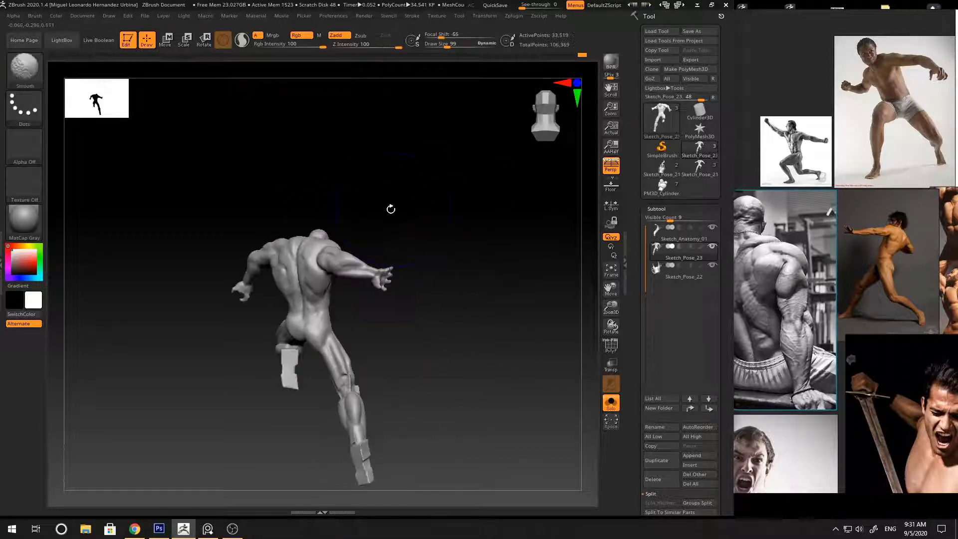
{"action": "mouse_move", "coordinate": [349, 248]}
{"action": "right_mouse_down"}
{"action": "mouse_move", "coordinate": [359, 223]}
{"action": "mouse_move", "coordinate": [430, 170]}
{"action": "right_mouse_up"}
Step: Build up the muscles around the right elbow and upper arm with ClayBuildup at draw size 21
{"action": "right_click", "coordinate": [373, 268]}
{"action": "right_click_drag", "start_coordinate": [295, 330], "coordinate": [364, 295], "text": "alt"}
{"action": "mouse_move", "coordinate": [364, 294]}
{"action": "right_mouse_down", "text": "ctrl"}
{"action": "mouse_move", "coordinate": [398, 280]}
{"action": "mouse_move", "coordinate": [350, 320]}
{"action": "right_mouse_up", "text": "ctrl"}
{"action": "right_click", "coordinate": [347, 287]}
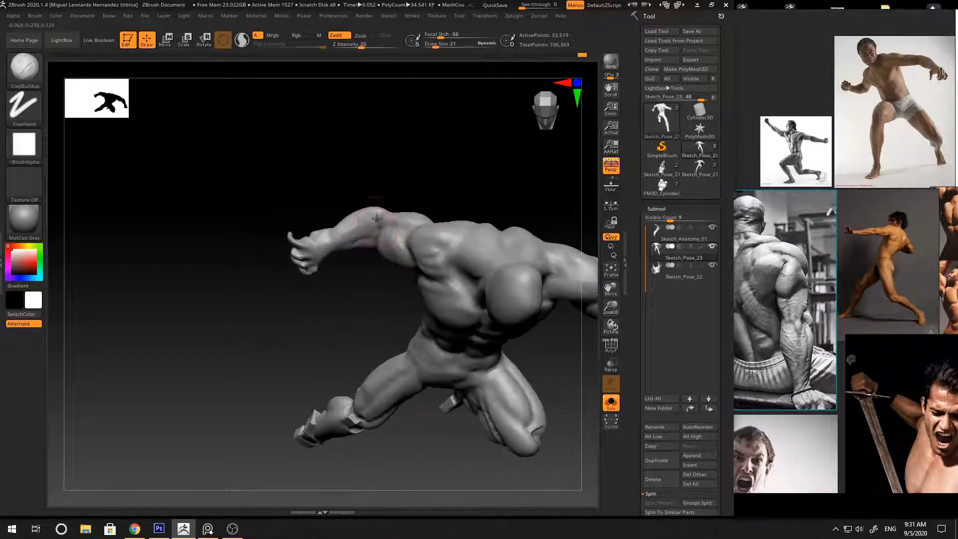
Step: Carve the creases at the back of the right elbow with DamStandard at draw size 21
{"action": "mouse_move", "coordinate": [378, 216]}
{"action": "right_mouse_down"}
{"action": "mouse_move", "coordinate": [417, 231]}
{"action": "mouse_move", "coordinate": [413, 197]}
{"action": "mouse_move", "coordinate": [367, 187]}
{"action": "mouse_move", "coordinate": [280, 301]}
{"action": "mouse_move", "coordinate": [331, 265]}
{"action": "mouse_move", "coordinate": [360, 286]}
{"action": "mouse_move", "coordinate": [525, 194]}
{"action": "mouse_move", "coordinate": [435, 182]}
{"action": "mouse_move", "coordinate": [457, 179]}
{"action": "right_mouse_up"}
{"action": "key", "text": "b"}
{"action": "key", "text": "d"}
{"action": "key", "text": "s"}
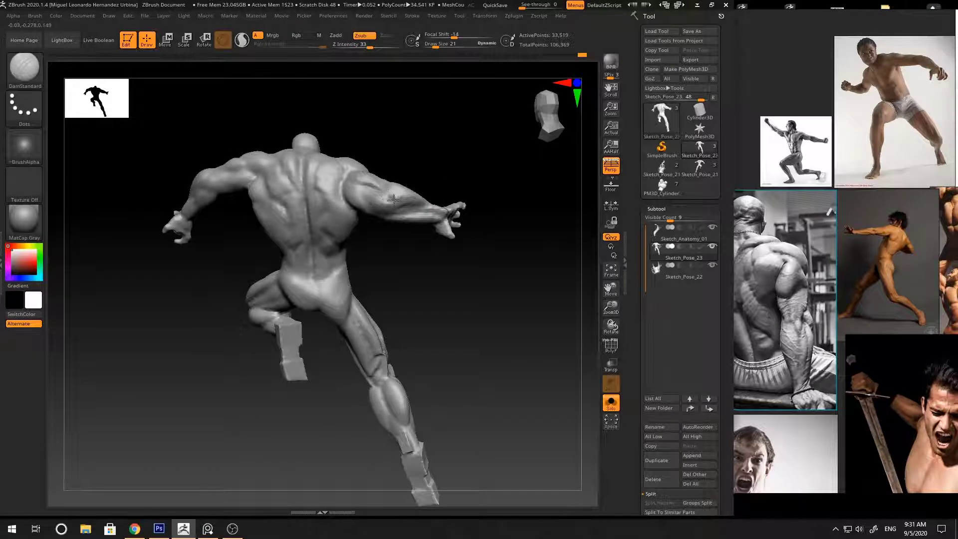
{"action": "mouse_move", "coordinate": [394, 199]}
{"action": "right_mouse_down"}
{"action": "mouse_move", "coordinate": [444, 193]}
{"action": "mouse_move", "coordinate": [447, 173]}
{"action": "mouse_move", "coordinate": [409, 197]}
{"action": "mouse_move", "coordinate": [520, 217]}
{"action": "mouse_move", "coordinate": [423, 202]}
{"action": "mouse_move", "coordinate": [497, 189]}
{"action": "mouse_move", "coordinate": [405, 207]}
{"action": "mouse_move", "coordinate": [496, 216]}
{"action": "mouse_move", "coordinate": [510, 206]}
{"action": "mouse_move", "coordinate": [494, 229]}
{"action": "mouse_move", "coordinate": [519, 254]}
{"action": "mouse_move", "coordinate": [392, 276]}
{"action": "mouse_move", "coordinate": [367, 231]}
{"action": "mouse_move", "coordinate": [509, 201]}
{"action": "mouse_move", "coordinate": [482, 235]}
{"action": "mouse_move", "coordinate": [477, 189]}
{"action": "mouse_move", "coordinate": [446, 159]}
{"action": "mouse_move", "coordinate": [485, 224]}
{"action": "mouse_move", "coordinate": [343, 193]}
{"action": "mouse_move", "coordinate": [475, 135]}
{"action": "right_mouse_up"}
Step: Refine the shape of the right shoulder area from the front with the Move brush
{"action": "key", "text": "b"}
{"action": "key", "text": "d"}
{"action": "key", "text": "s"}
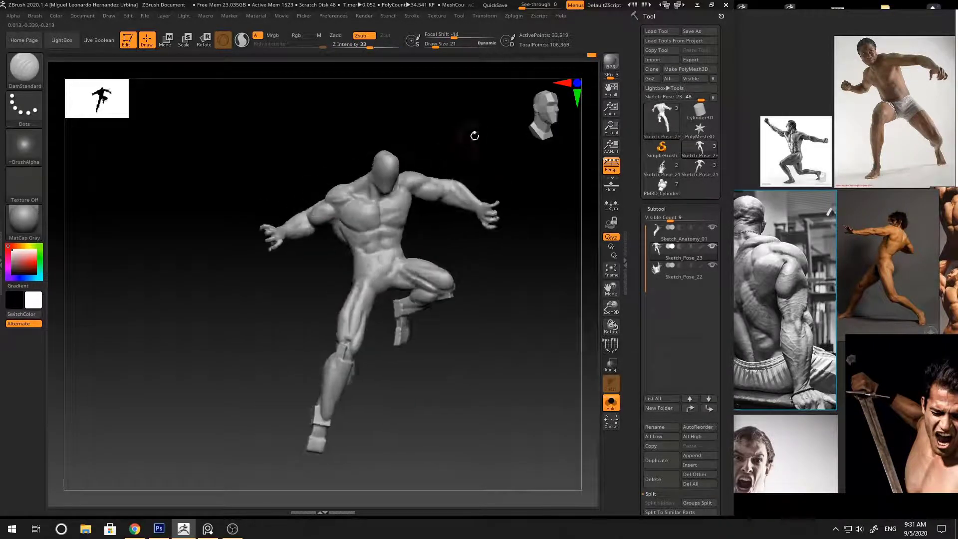
{"action": "key", "text": "b"}
{"action": "key", "text": "m"}
{"action": "key", "text": "v"}
{"action": "mouse_move", "coordinate": [454, 166]}
{"action": "right_mouse_down"}
{"action": "mouse_move", "coordinate": [469, 184]}
{"action": "mouse_move", "coordinate": [459, 182]}
{"action": "mouse_move", "coordinate": [469, 215]}
{"action": "mouse_move", "coordinate": [462, 249]}
{"action": "right_mouse_up"}
Step: Carve the crease between the right deltoid and the collarbone with DamStandard at draw size 21
{"action": "key", "text": "b"}
{"action": "key", "text": "d"}
{"action": "key", "text": "s"}
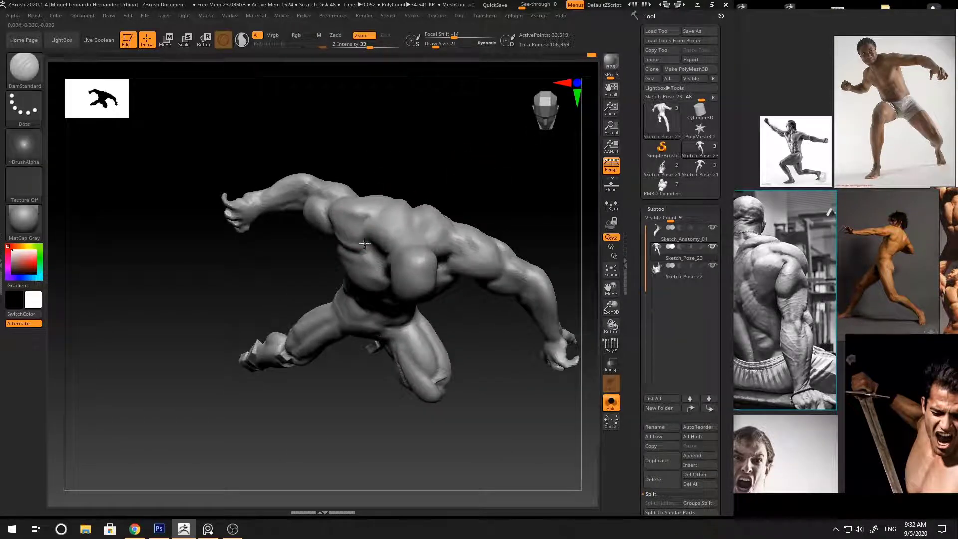
{"action": "right_click_drag", "start_coordinate": [370, 215], "coordinate": [378, 210]}
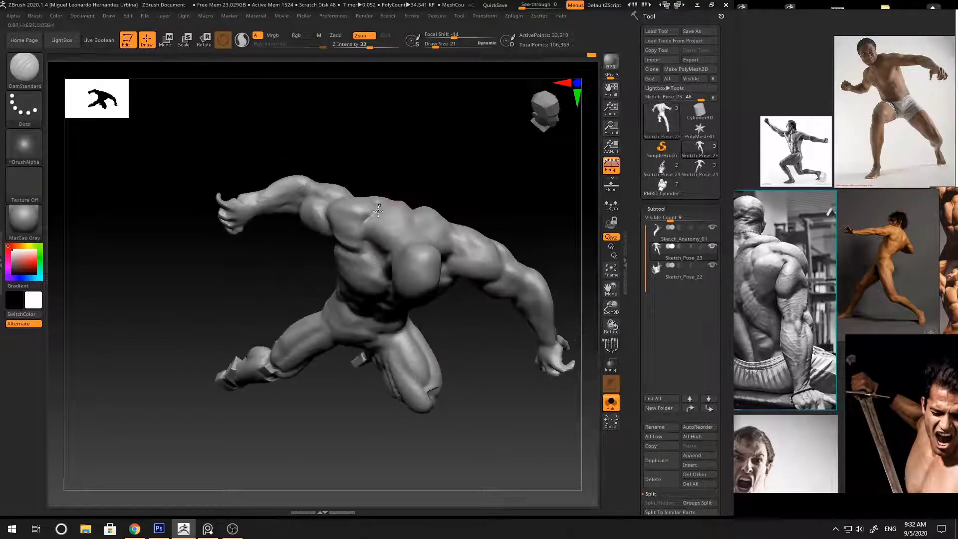
{"action": "right_click_drag", "start_coordinate": [431, 189], "coordinate": [364, 229]}
{"action": "right_click_drag", "start_coordinate": [465, 235], "coordinate": [464, 214], "text": "ctrl"}
{"action": "right_click_drag", "start_coordinate": [464, 214], "coordinate": [457, 250], "text": "ctrl"}
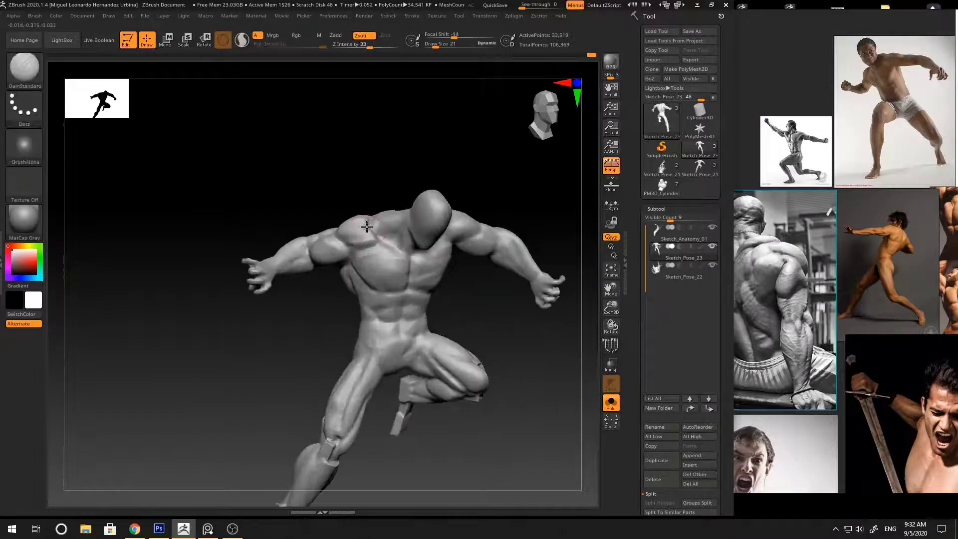
Step: Smooth and reshape the right trapezius between the neck and shoulder, using the Move brush at draw size 21
{"action": "key", "text": "b"}
{"action": "key", "text": "m"}
{"action": "key", "text": "v"}
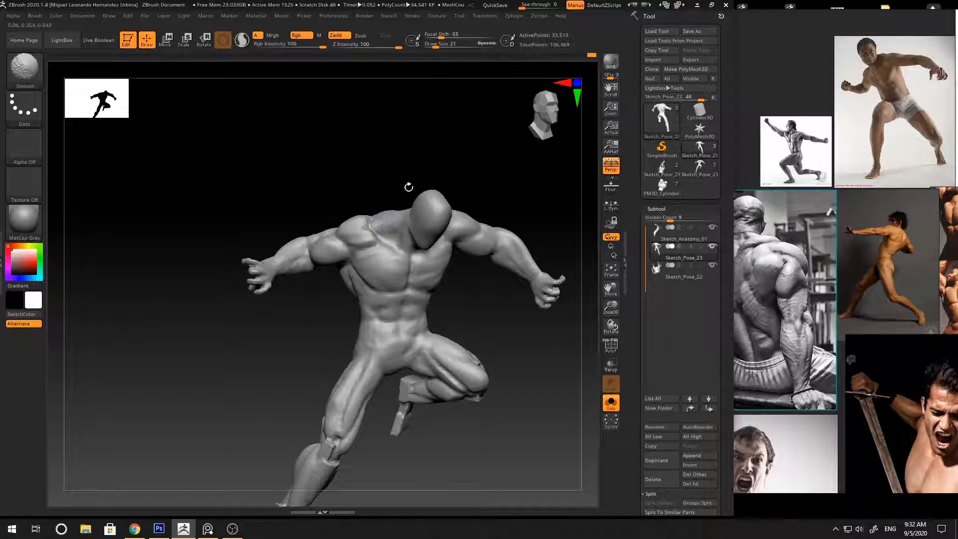
{"action": "mouse_move", "coordinate": [409, 187]}
{"action": "right_mouse_down"}
{"action": "mouse_move", "coordinate": [390, 214]}
{"action": "mouse_move", "coordinate": [429, 160]}
{"action": "mouse_move", "coordinate": [393, 215]}
{"action": "right_mouse_up"}
{"action": "key", "text": "b"}
{"action": "key", "text": "d"}
{"action": "key", "text": "s"}
{"action": "key", "text": "b"}
{"action": "key", "text": "m"}
{"action": "key", "text": "v"}
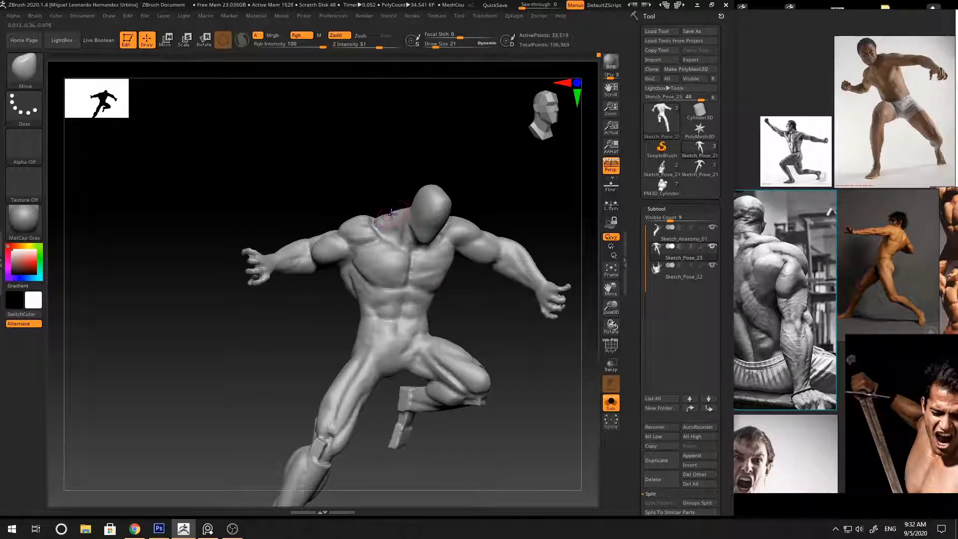
{"action": "mouse_move", "coordinate": [469, 172]}
{"action": "right_mouse_down"}
{"action": "mouse_move", "coordinate": [507, 203]}
{"action": "mouse_move", "coordinate": [399, 218]}
{"action": "right_mouse_up"}
Step: Define the creases between the neck, trapezius and collarbones on both sides with DamStandard at draw size 21
{"action": "key", "text": "b"}
{"action": "key", "text": "d"}
{"action": "key", "text": "s"}
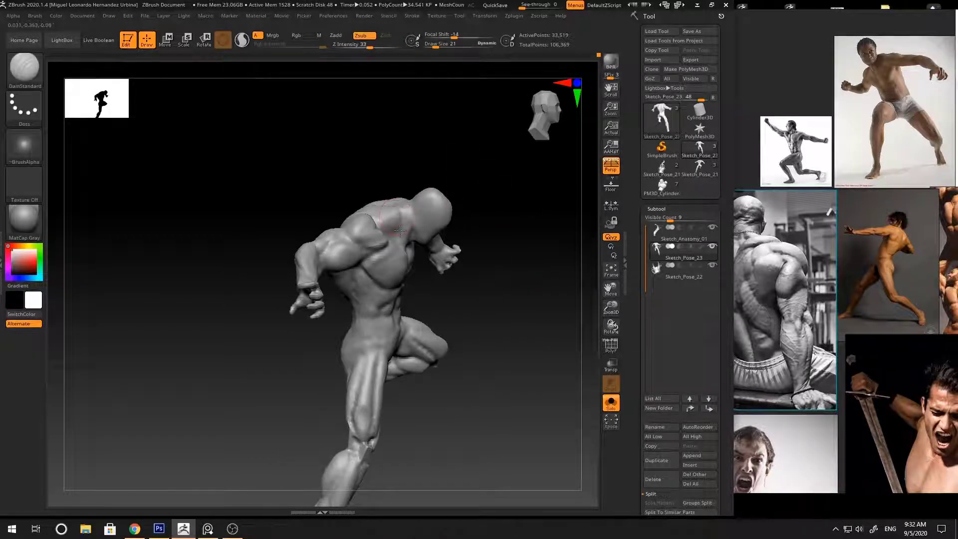
{"action": "right_click_drag", "start_coordinate": [468, 185], "coordinate": [391, 235]}
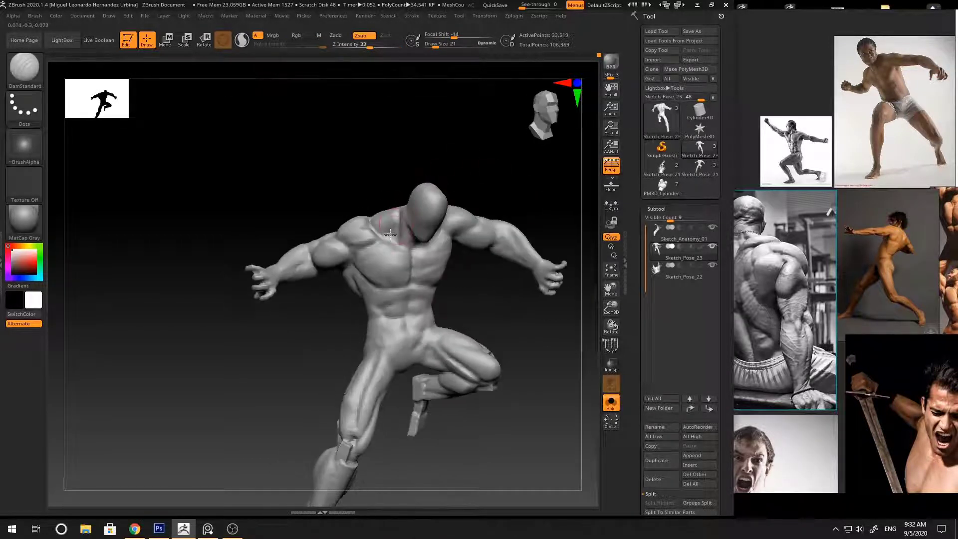
{"action": "right_click_drag", "start_coordinate": [514, 193], "coordinate": [450, 225]}
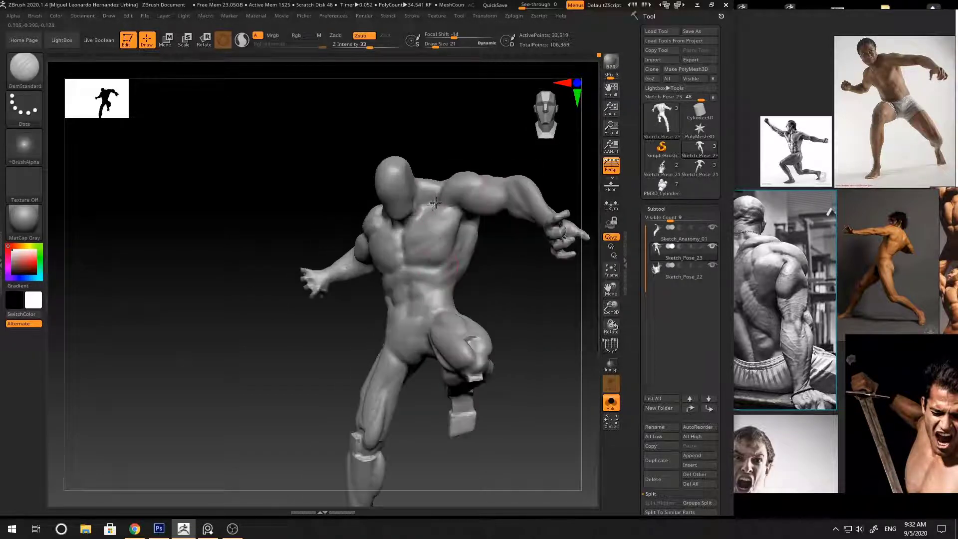
{"action": "mouse_move", "coordinate": [496, 152]}
{"action": "right_mouse_down"}
{"action": "mouse_move", "coordinate": [469, 146]}
{"action": "mouse_move", "coordinate": [415, 203]}
{"action": "right_mouse_up"}
Step: Build up the left side of the neck above the collarbone with ClayBuildup at draw size 21
{"action": "key", "text": "b"}
{"action": "key", "text": "c"}
{"action": "key", "text": "b"}
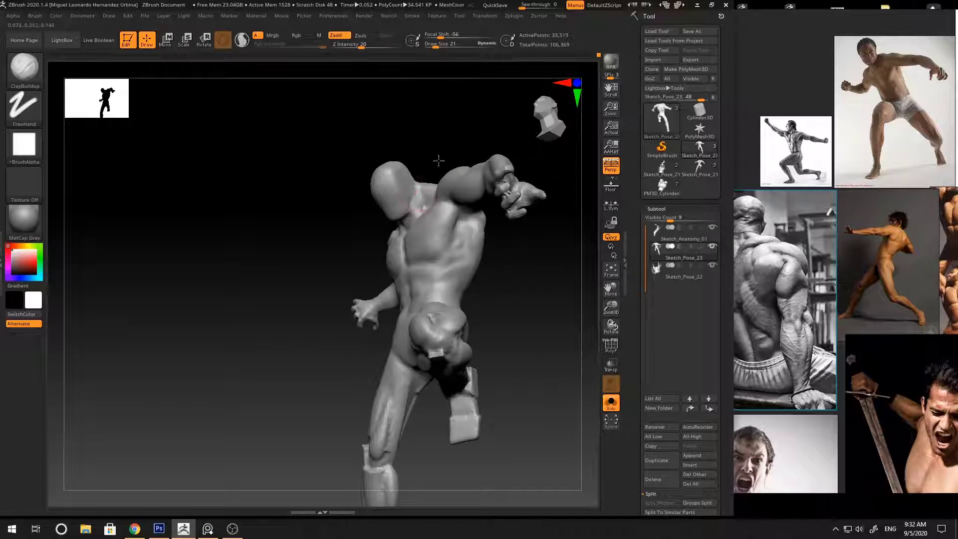
{"action": "mouse_move", "coordinate": [438, 160]}
{"action": "right_mouse_down"}
{"action": "mouse_move", "coordinate": [462, 164]}
{"action": "mouse_move", "coordinate": [439, 152]}
{"action": "mouse_move", "coordinate": [430, 199]}
{"action": "mouse_move", "coordinate": [444, 170]}
{"action": "right_mouse_up"}
{"action": "key", "text": "b"}
{"action": "key", "text": "d"}
{"action": "key", "text": "s"}
Step: Adjust the shape of the left neck and shoulder area with the Move brush
{"action": "key", "text": "b"}
{"action": "key", "text": "m"}
{"action": "key", "text": "v"}
{"action": "mouse_move", "coordinate": [445, 169]}
{"action": "right_mouse_down"}
{"action": "mouse_move", "coordinate": [477, 160]}
{"action": "mouse_move", "coordinate": [477, 173]}
{"action": "mouse_move", "coordinate": [400, 233]}
{"action": "mouse_move", "coordinate": [485, 198]}
{"action": "mouse_move", "coordinate": [471, 214]}
{"action": "mouse_move", "coordinate": [413, 222]}
{"action": "right_mouse_up"}
{"action": "key", "text": "b"}
{"action": "key", "text": "s"}
{"action": "key", "text": "t"}
{"action": "key", "text": "b"}
{"action": "key", "text": "c"}
Step: Refine the outline of the left upper arm from the front with the Move brush
{"action": "key", "text": "b"}
{"action": "key", "text": "b"}
{"action": "key", "text": "m"}
{"action": "key", "text": "v"}
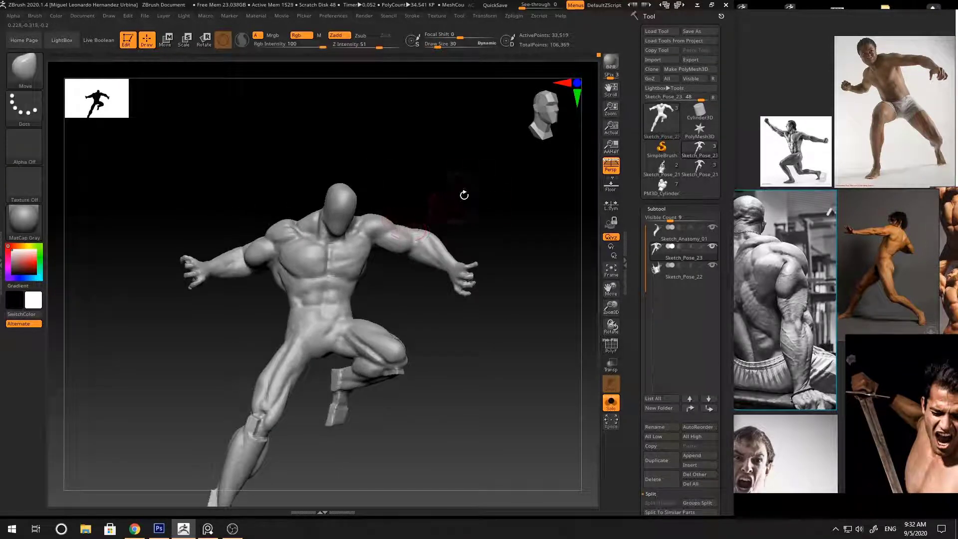
{"action": "right_click_drag", "start_coordinate": [464, 195], "coordinate": [430, 206]}
{"action": "key", "text": "s"}
{"action": "left_click_drag", "start_coordinate": [424, 223], "coordinate": [430, 225]}
{"action": "right_click", "coordinate": [435, 229]}
{"action": "right_click_drag", "start_coordinate": [450, 227], "coordinate": [434, 210]}
Step: Build up and smooth the muscles of the left upper arm with ClayBuildup at draw size 26
{"action": "right_click", "coordinate": [370, 282]}
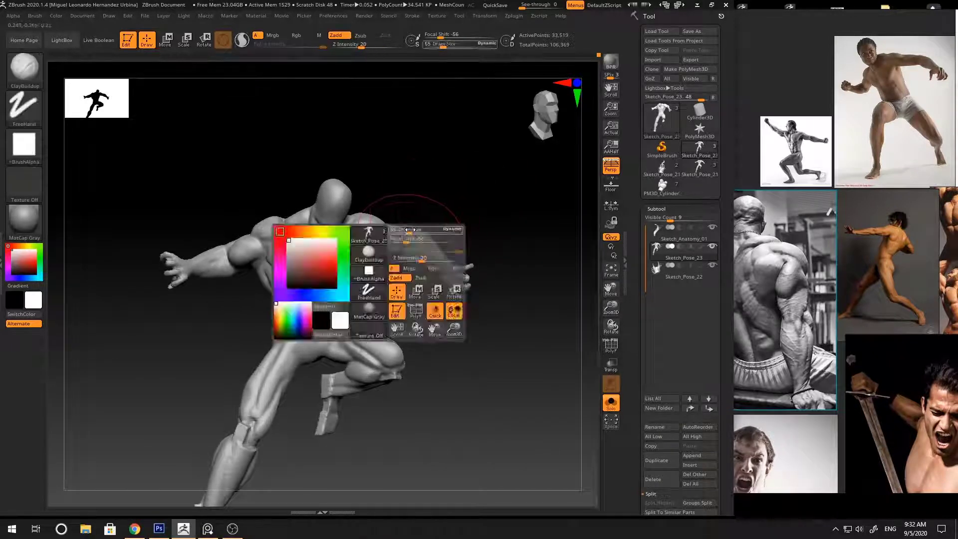
{"action": "left_click_drag", "start_coordinate": [424, 240], "coordinate": [418, 240]}
{"action": "right_click_drag", "start_coordinate": [418, 240], "coordinate": [378, 243]}
{"action": "key", "text": "b"}
{"action": "key", "text": "c"}
{"action": "key", "text": "b"}
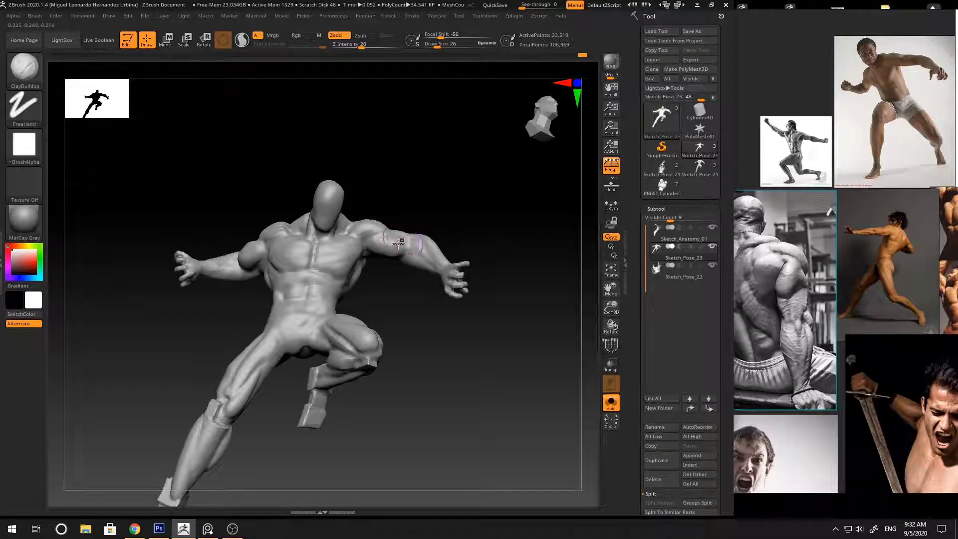
{"action": "mouse_move", "coordinate": [398, 243]}
{"action": "right_mouse_down", "text": "ctrl"}
{"action": "mouse_move", "coordinate": [387, 210]}
{"action": "mouse_move", "coordinate": [419, 212]}
{"action": "mouse_move", "coordinate": [404, 245]}
{"action": "right_mouse_up", "text": "ctrl"}
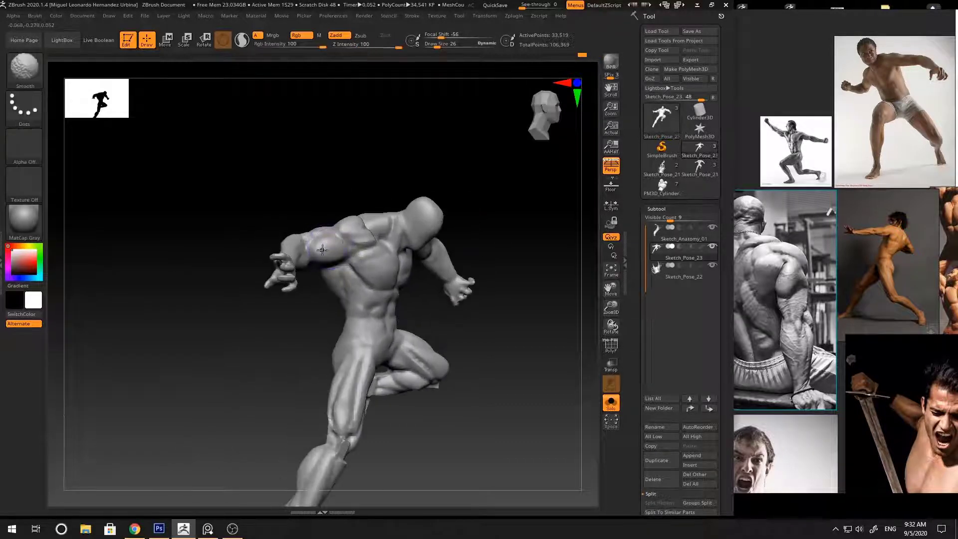
Step: Smooth the right upper arm at draw size 26 and correct its form with the Move brush
{"action": "right_click_drag", "start_coordinate": [322, 249], "coordinate": [330, 236]}
{"action": "mouse_move", "coordinate": [382, 196]}
{"action": "right_mouse_down"}
{"action": "mouse_move", "coordinate": [391, 180]}
{"action": "mouse_move", "coordinate": [478, 218]}
{"action": "mouse_move", "coordinate": [448, 229]}
{"action": "mouse_move", "coordinate": [447, 244]}
{"action": "mouse_move", "coordinate": [423, 260]}
{"action": "mouse_move", "coordinate": [436, 199]}
{"action": "mouse_move", "coordinate": [424, 202]}
{"action": "right_mouse_up"}
{"action": "key", "text": "b"}
{"action": "key", "text": "m"}
{"action": "key", "text": "v"}
{"action": "right_click_drag", "start_coordinate": [342, 251], "coordinate": [343, 305], "text": "ctrl"}
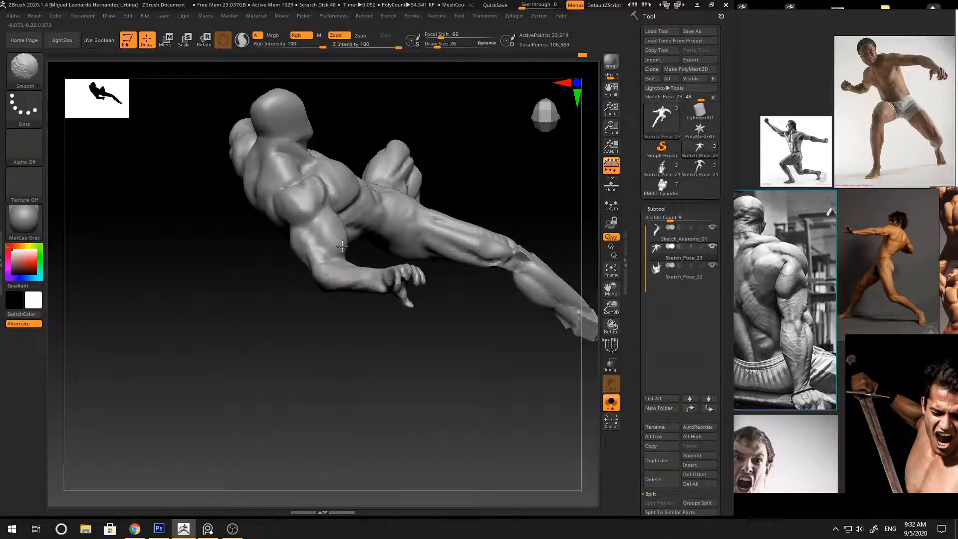
{"action": "mouse_move", "coordinate": [332, 269]}
{"action": "right_mouse_down"}
{"action": "mouse_move", "coordinate": [348, 225]}
{"action": "mouse_move", "coordinate": [310, 284]}
{"action": "mouse_move", "coordinate": [466, 162]}
{"action": "mouse_move", "coordinate": [414, 156]}
{"action": "mouse_move", "coordinate": [499, 173]}
{"action": "mouse_move", "coordinate": [353, 261]}
{"action": "mouse_move", "coordinate": [374, 197]}
{"action": "mouse_move", "coordinate": [382, 228]}
{"action": "mouse_move", "coordinate": [396, 237]}
{"action": "mouse_move", "coordinate": [440, 194]}
{"action": "mouse_move", "coordinate": [519, 200]}
{"action": "mouse_move", "coordinate": [432, 212]}
{"action": "mouse_move", "coordinate": [464, 201]}
{"action": "mouse_move", "coordinate": [399, 176]}
{"action": "mouse_move", "coordinate": [444, 195]}
{"action": "right_mouse_up"}
Step: Activate the Move transform and replace the Gizmo with the Transpose line
{"action": "key", "text": "b"}
{"action": "key", "text": "s"}
{"action": "key", "text": "t"}
{"action": "key", "text": "bracketright"}
{"action": "key", "text": "w"}
{"action": "right_click_drag", "start_coordinate": [444, 195], "coordinate": [464, 155], "text": "alt"}
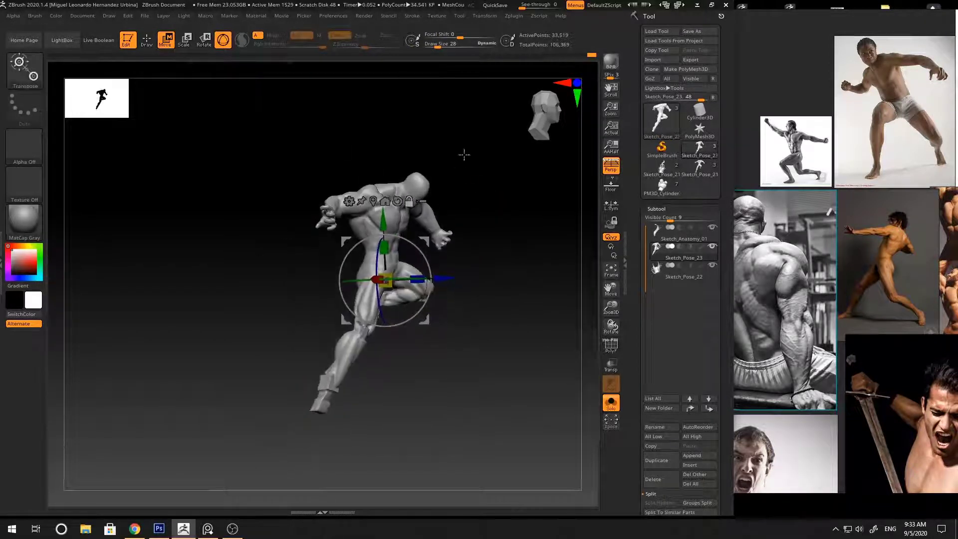
{"action": "left_click", "coordinate": [223, 41]}
Step: Lay the Transpose line along the right upper arm and across the elbow to check the arm's directions
{"action": "right_click_drag", "start_coordinate": [349, 189], "coordinate": [352, 232]}
{"action": "left_click_drag", "start_coordinate": [368, 211], "coordinate": [354, 223]}
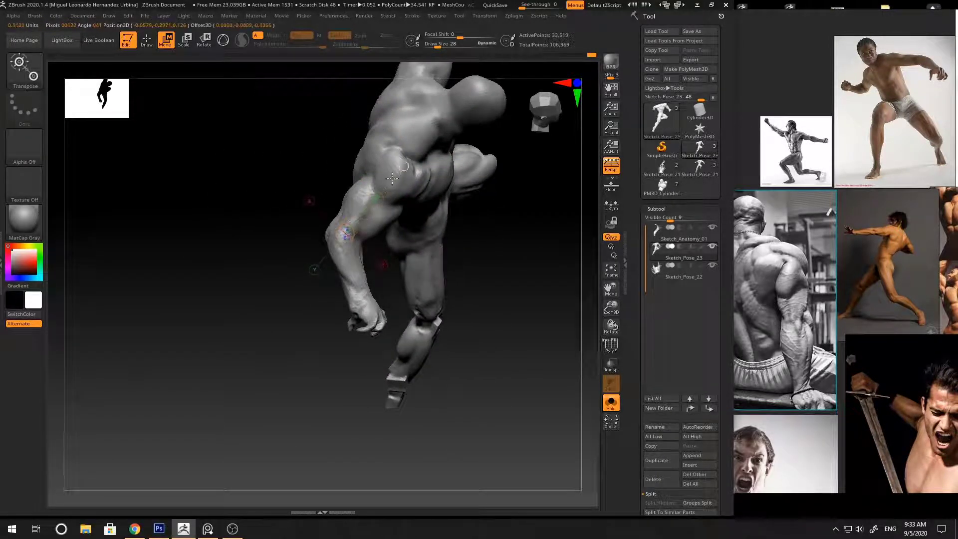
{"action": "right_click_drag", "start_coordinate": [414, 161], "coordinate": [387, 220]}
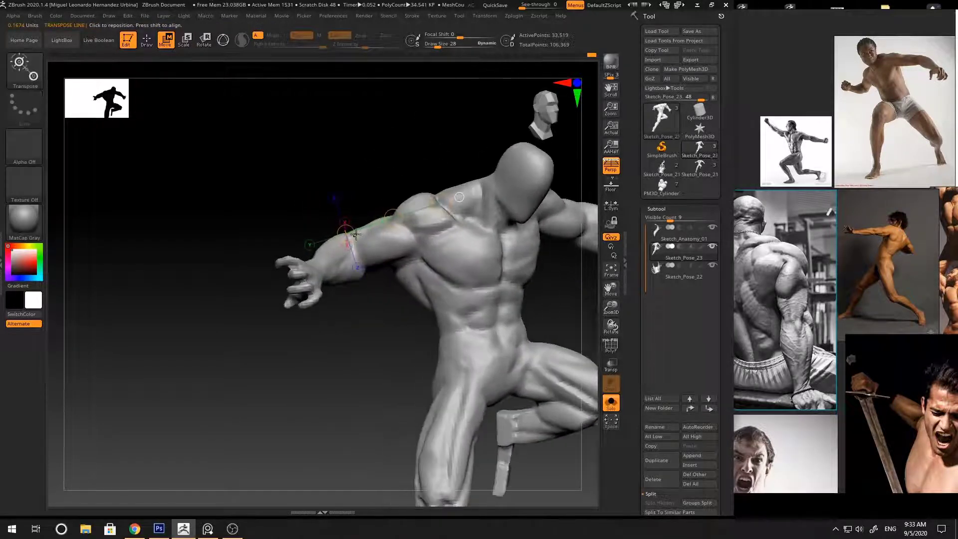
{"action": "left_click_drag", "start_coordinate": [359, 239], "coordinate": [381, 251]}
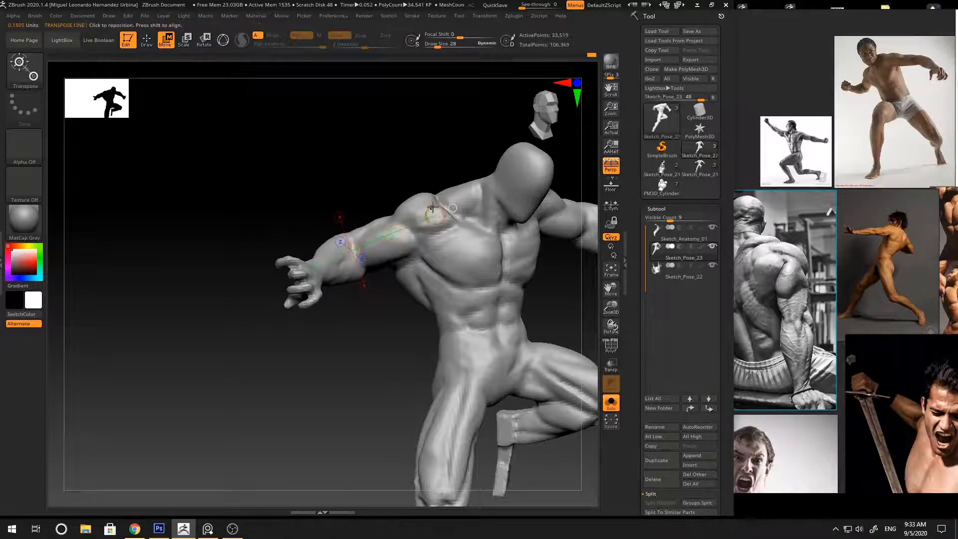
Step: Check the direction of the right upper arm with the Transpose line from several views
{"action": "right_click_drag", "start_coordinate": [433, 215], "coordinate": [450, 235]}
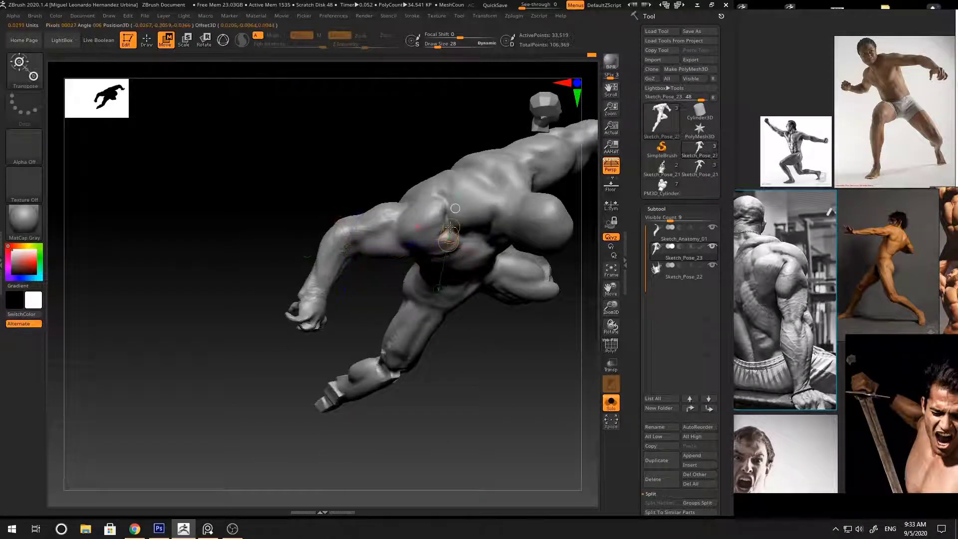
{"action": "left_click_drag", "start_coordinate": [349, 240], "coordinate": [445, 226]}
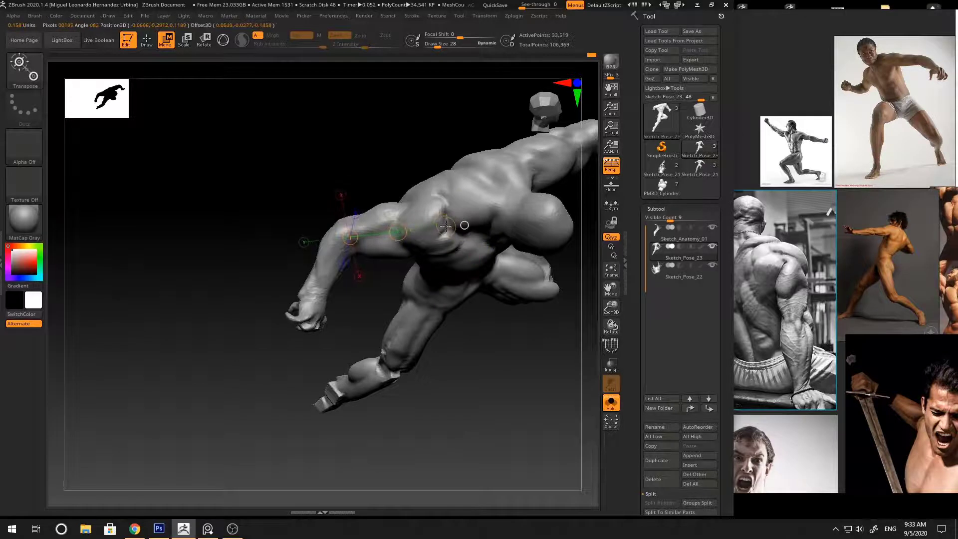
{"action": "right_click_drag", "start_coordinate": [394, 176], "coordinate": [404, 226]}
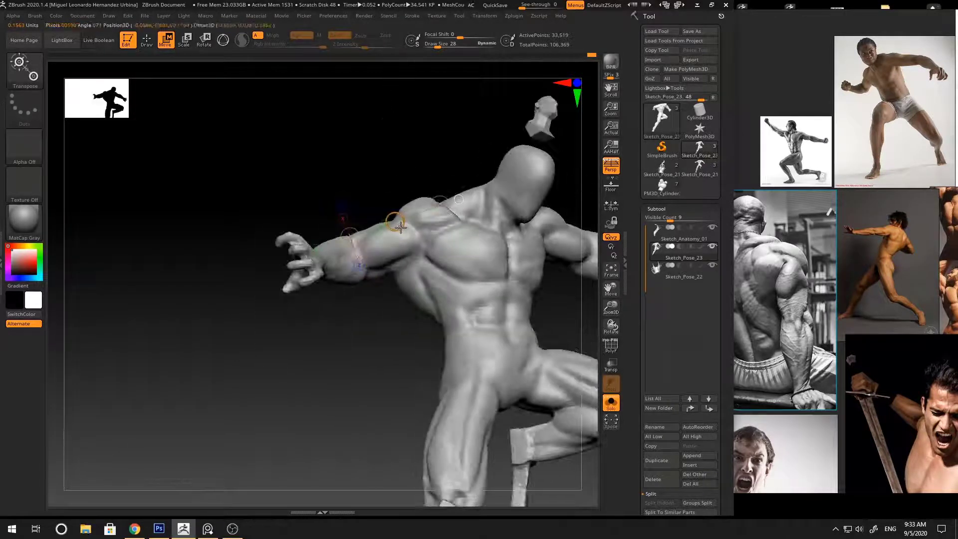
{"action": "left_click_drag", "start_coordinate": [401, 227], "coordinate": [404, 238]}
{"action": "right_click_drag", "start_coordinate": [404, 242], "coordinate": [333, 267]}
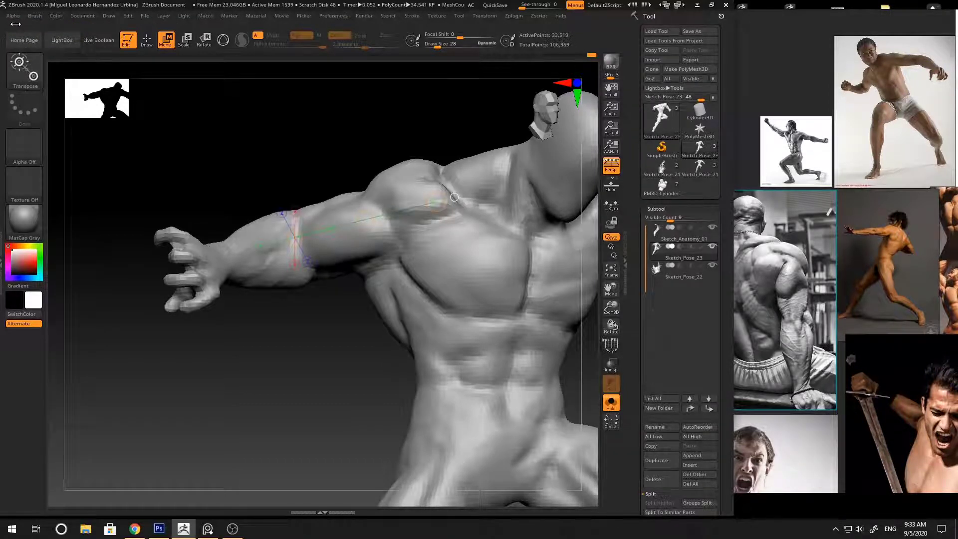
Step: Check the left arm's direction from shoulder to elbow with the Transpose line
{"action": "left_click_drag", "start_coordinate": [299, 363], "coordinate": [362, 216]}
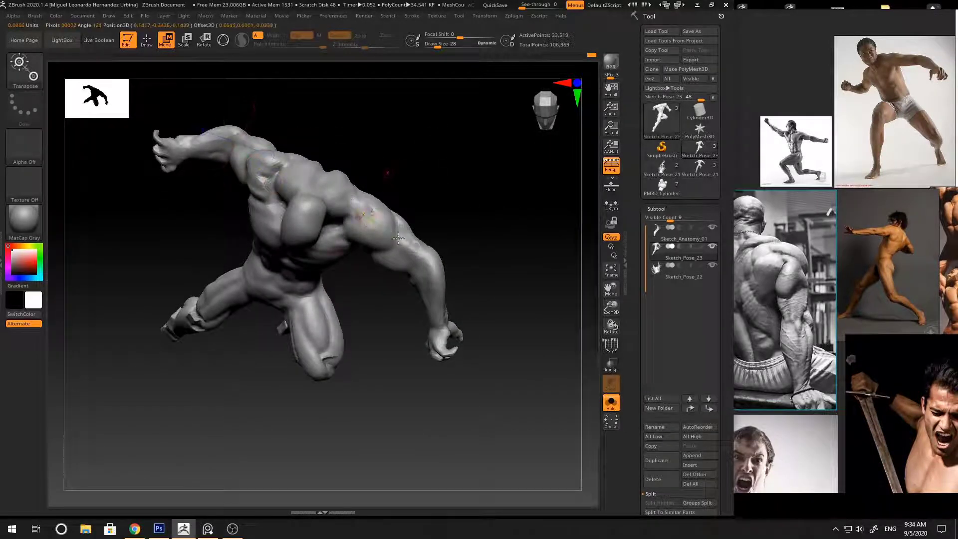
{"action": "left_click_drag", "start_coordinate": [479, 254], "coordinate": [458, 216]}
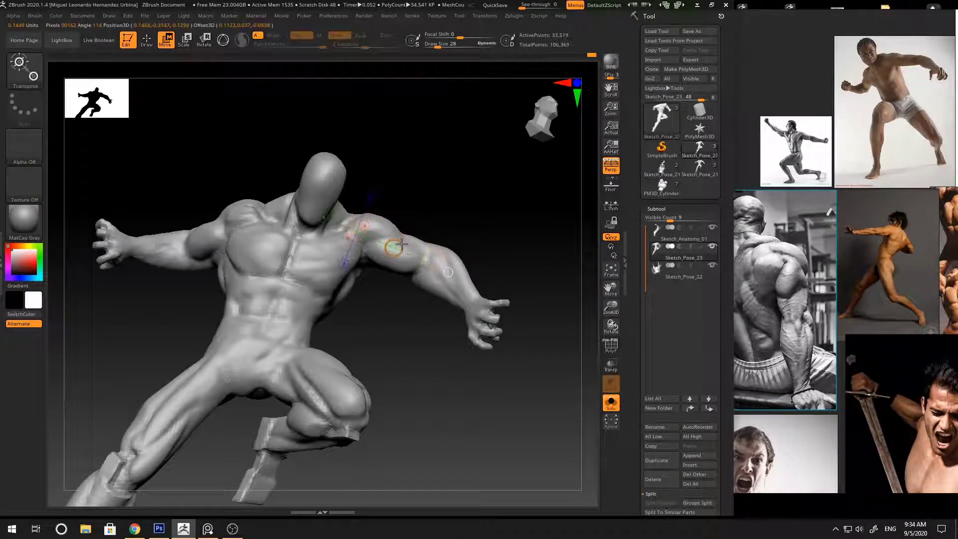
{"action": "left_click_drag", "start_coordinate": [449, 234], "coordinate": [447, 205]}
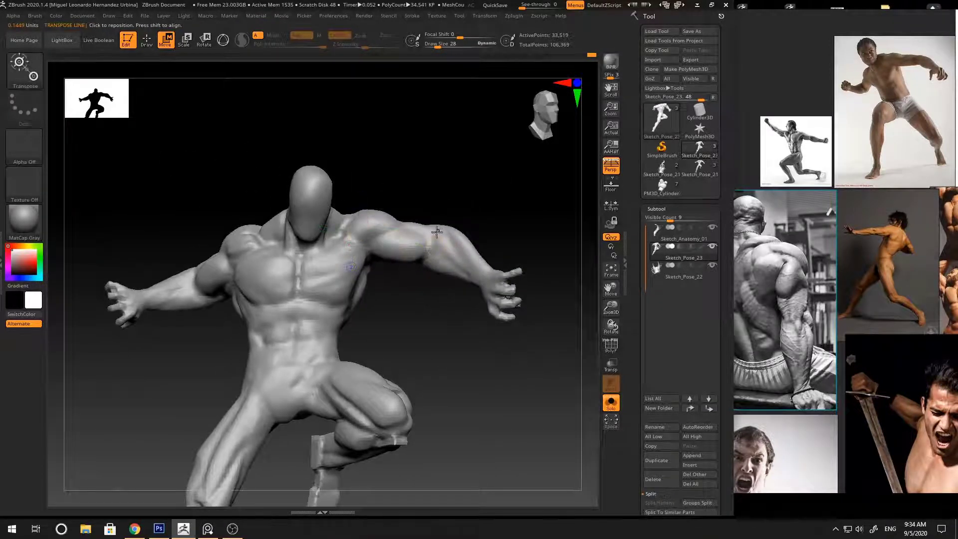
Step: Mask everything except the left forearm, switch from the Transpose line to the Gizmo, and orient it at the elbow
{"action": "mouse_move", "coordinate": [549, 327]}
{"action": "left_mouse_down", "text": "ctrl"}
{"action": "mouse_move", "coordinate": [440, 201]}
{"action": "mouse_move", "coordinate": [420, 299]}
{"action": "mouse_move", "coordinate": [474, 342]}
{"action": "left_mouse_up", "text": "ctrl"}
{"action": "left_click", "coordinate": [494, 199], "text": "ctrl"}
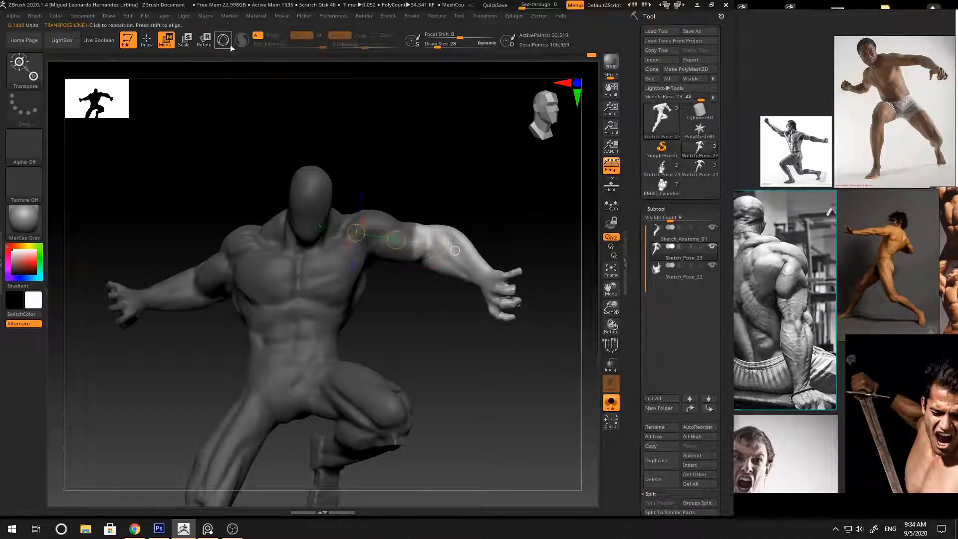
{"action": "key", "text": "y"}
{"action": "left_click", "coordinate": [415, 225]}
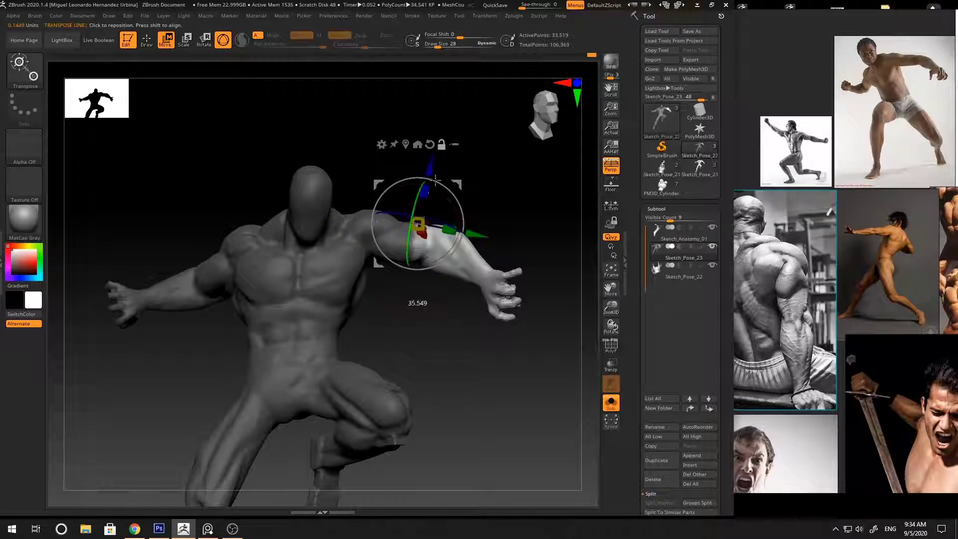
{"action": "left_click_drag", "start_coordinate": [436, 178], "coordinate": [457, 198]}
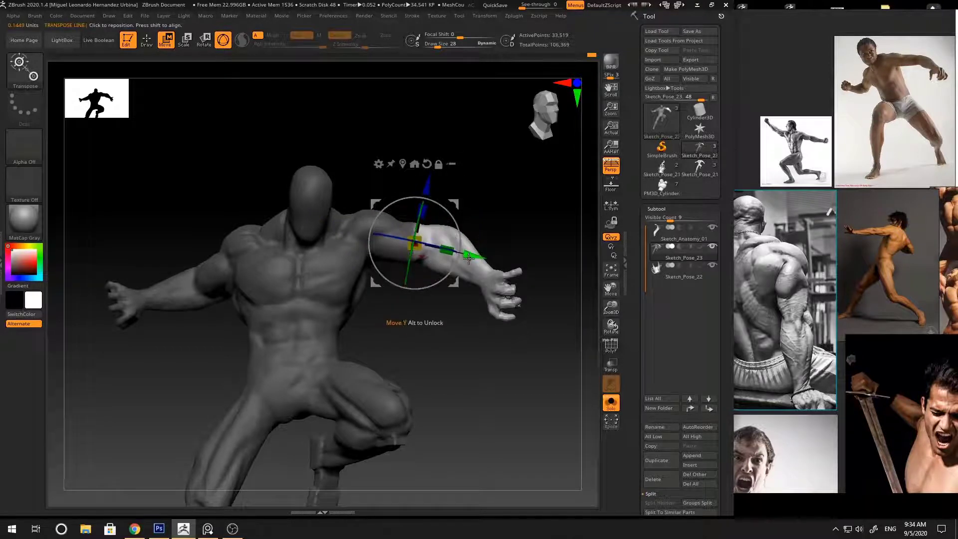
{"action": "left_click_drag", "start_coordinate": [469, 257], "coordinate": [471, 256]}
{"action": "mouse_move", "coordinate": [506, 202]}
{"action": "left_mouse_down", "text": "alt"}
{"action": "mouse_move", "coordinate": [485, 207]}
{"action": "mouse_move", "coordinate": [490, 199]}
{"action": "mouse_move", "coordinate": [500, 216]}
{"action": "mouse_move", "coordinate": [494, 182]}
{"action": "mouse_move", "coordinate": [474, 201]}
{"action": "mouse_move", "coordinate": [465, 195]}
{"action": "mouse_move", "coordinate": [506, 199]}
{"action": "mouse_move", "coordinate": [484, 269]}
{"action": "mouse_move", "coordinate": [483, 304]}
{"action": "mouse_move", "coordinate": [500, 327]}
{"action": "left_mouse_up", "text": "alt"}
{"action": "key", "text": "q"}
{"action": "key", "text": "w"}
{"action": "key", "text": "q"}
{"action": "key", "text": "w"}
{"action": "key", "text": "q"}
{"action": "key", "text": "w"}
{"action": "key", "text": "q"}
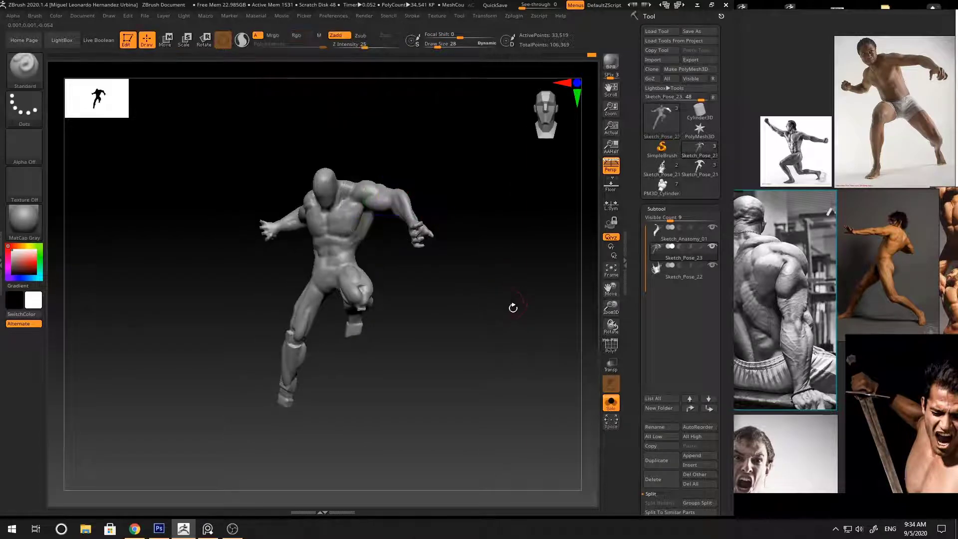
Step: Insert a Sphere3D as a new subtool and scale it down to a small ball
{"action": "left_click", "coordinate": [703, 466]}
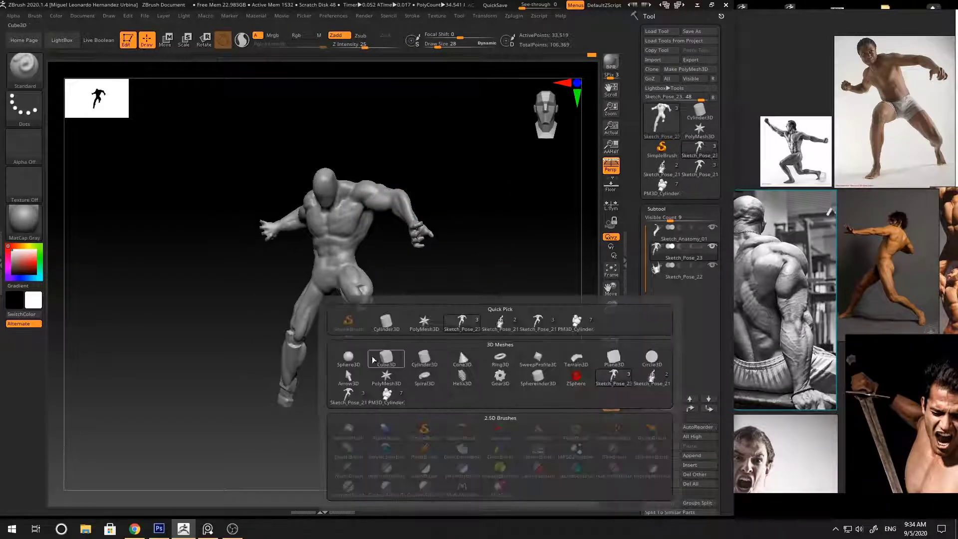
{"action": "left_click", "coordinate": [348, 358]}
{"action": "key", "text": "w"}
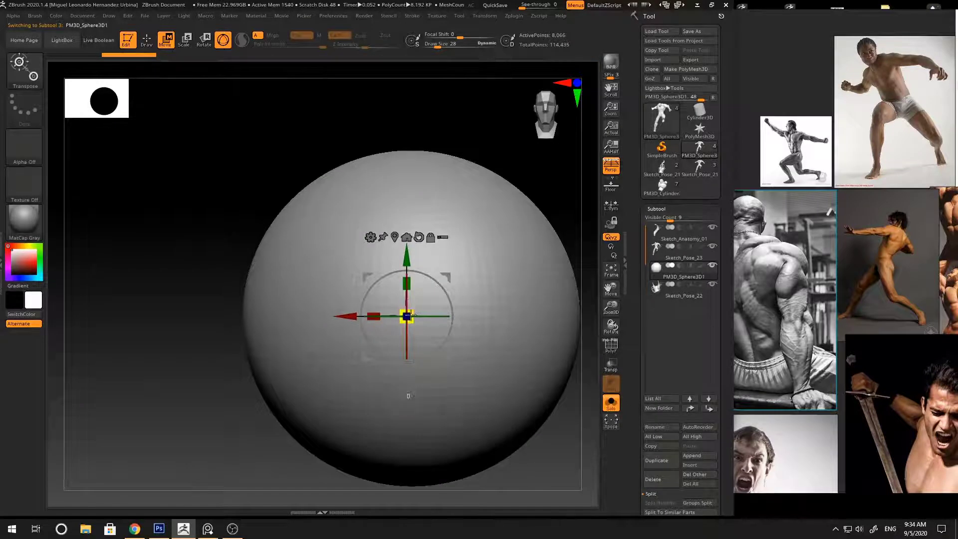
{"action": "left_click_drag", "start_coordinate": [411, 314], "coordinate": [317, 428]}
{"action": "left_click_drag", "start_coordinate": [612, 290], "coordinate": [606, 285]}
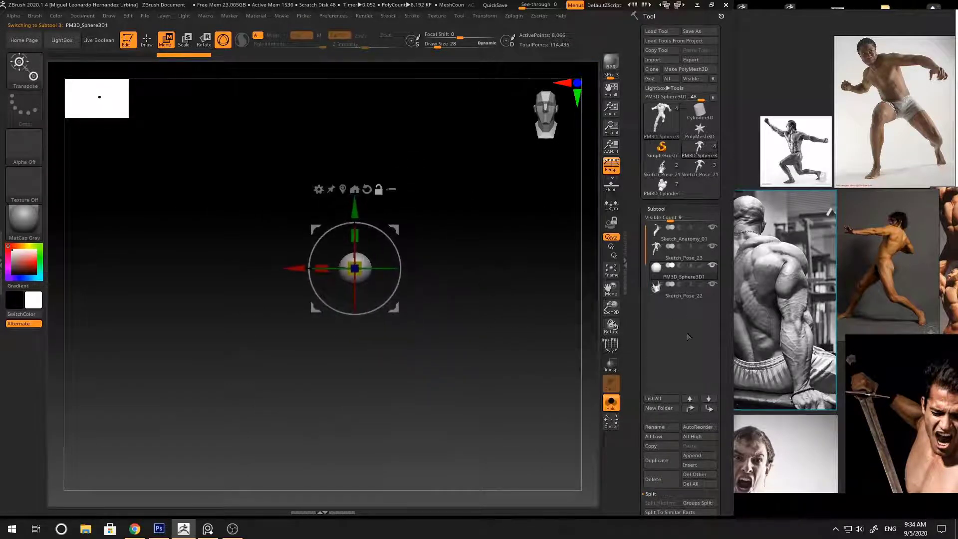
Step: Hide the Sketch_Pose_22 subtool and turn off Solo with the sphere subtool active
{"action": "left_click", "coordinate": [710, 295]}
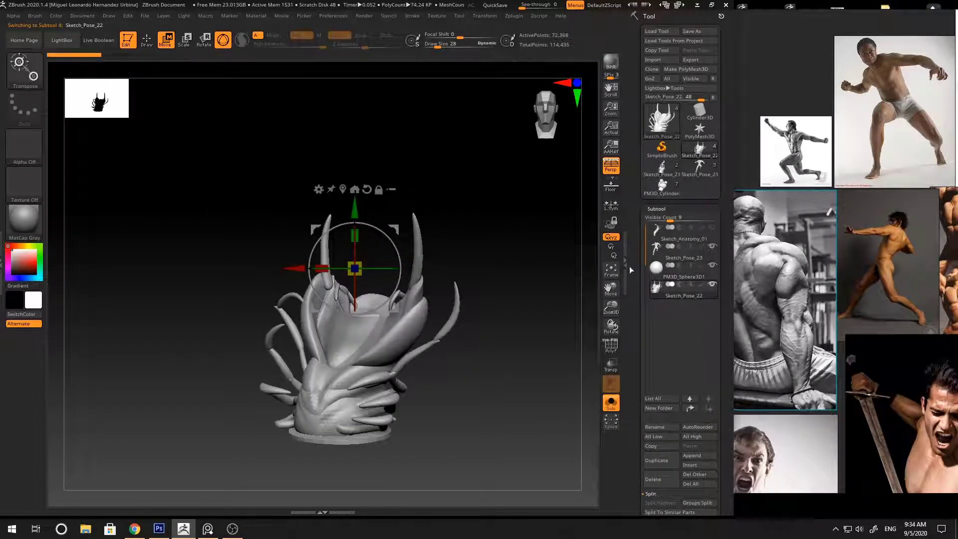
{"action": "left_click", "coordinate": [682, 272]}
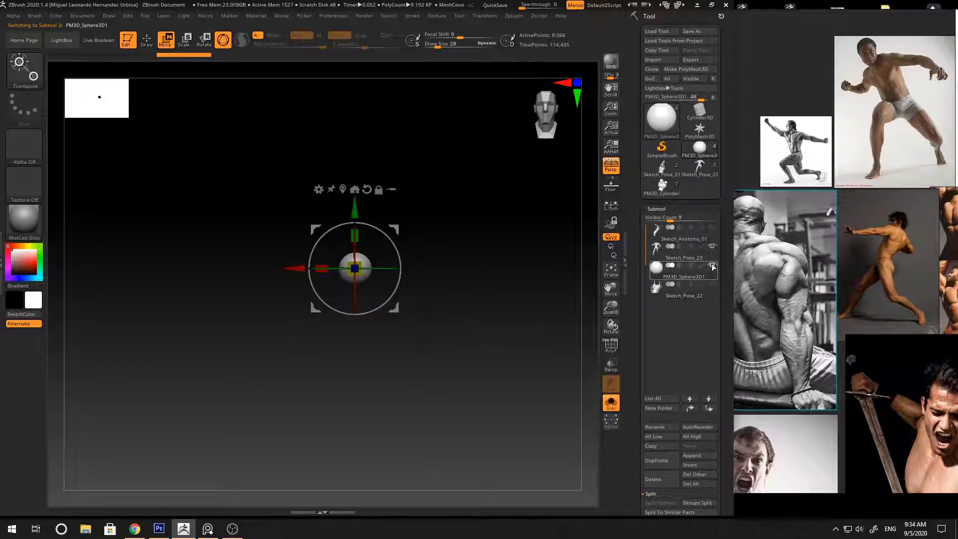
{"action": "left_click", "coordinate": [612, 405]}
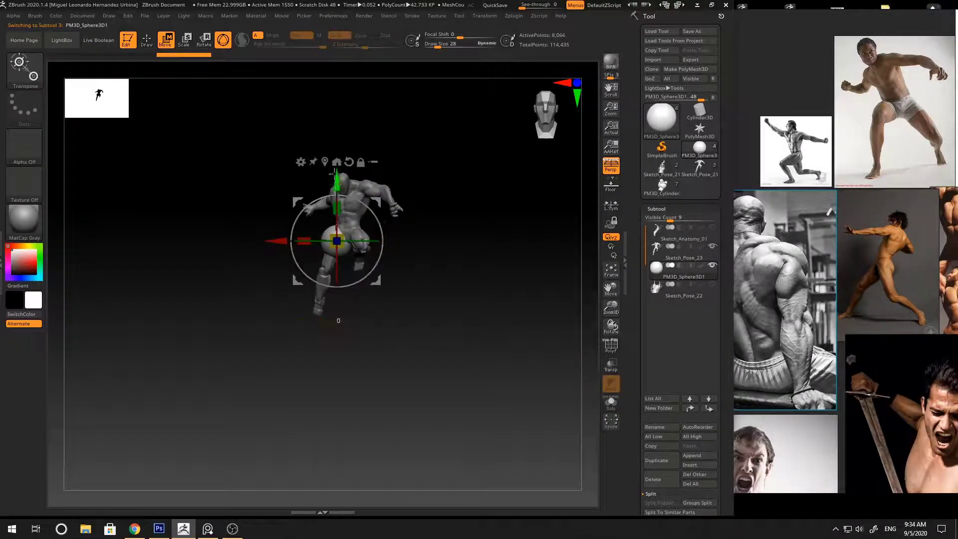
Step: Move the sphere above the figure's head and reduce it to less than the head's size
{"action": "left_click_drag", "start_coordinate": [337, 183], "coordinate": [336, 103]}
{"action": "left_click_drag", "start_coordinate": [425, 157], "coordinate": [438, 262], "text": "alt"}
{"action": "left_click_drag", "start_coordinate": [354, 227], "coordinate": [348, 235]}
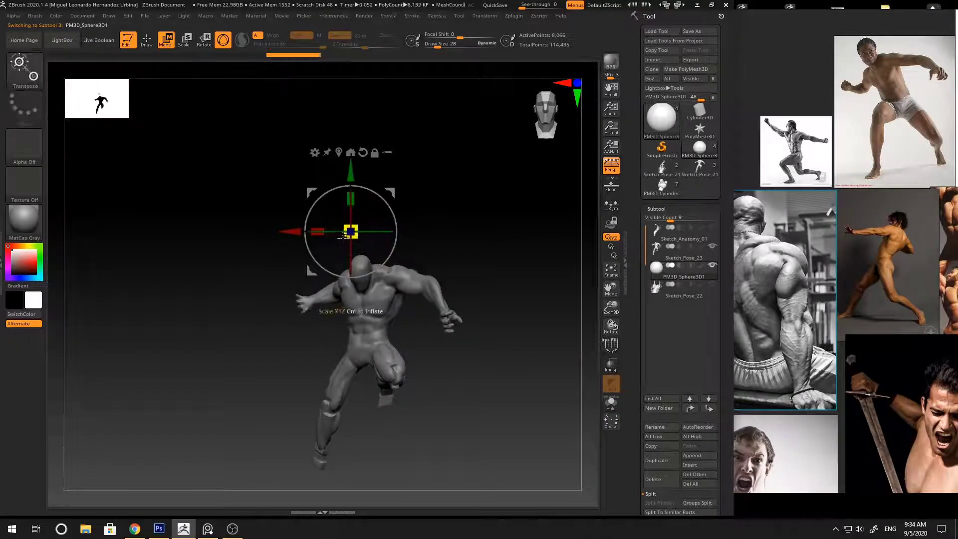
Step: Insert a Cube3D as a new subtool alongside the sphere
{"action": "key", "text": "q"}
{"action": "left_click", "coordinate": [691, 465]}
{"action": "left_click", "coordinate": [457, 327]}
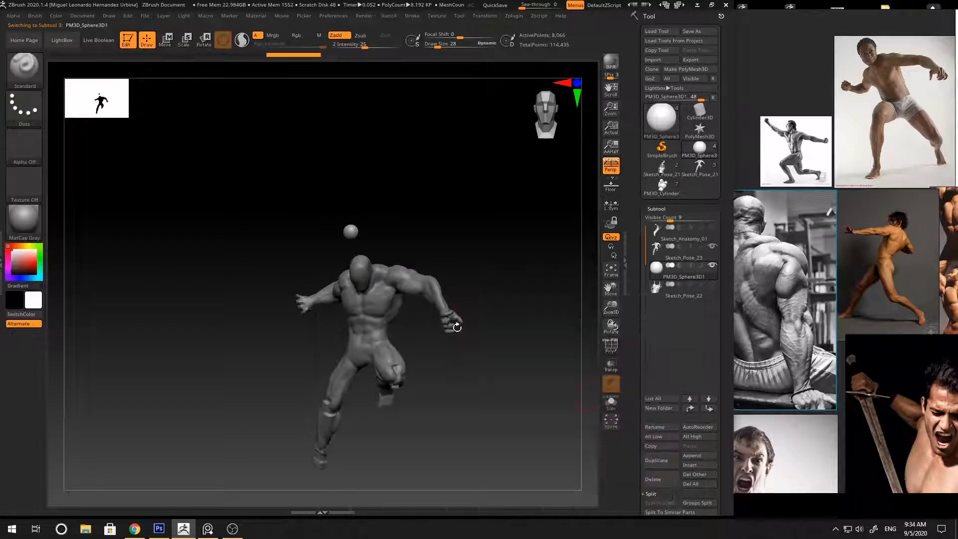
{"action": "left_click", "coordinate": [693, 466]}
{"action": "left_click", "coordinate": [387, 360]}
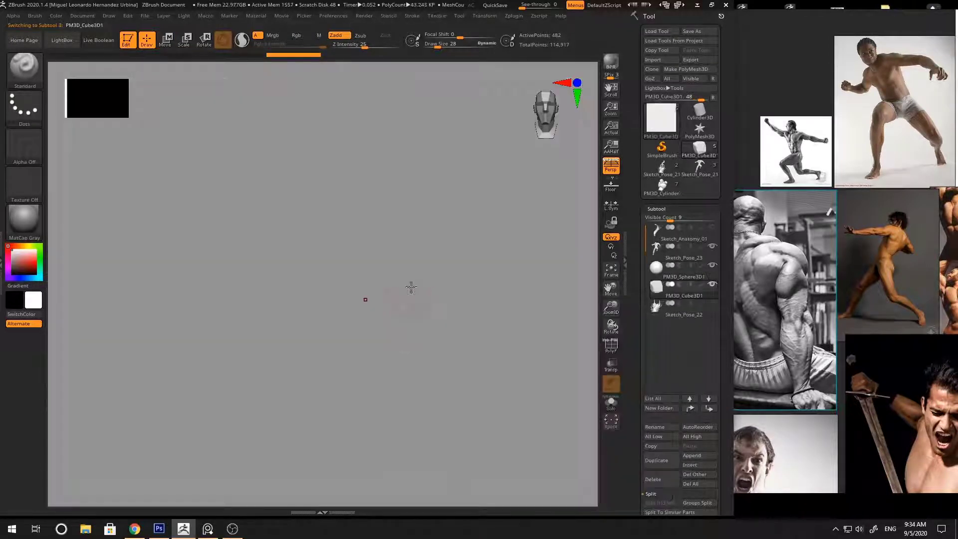
Step: Scale the cube into a long thin vertical bar and raise it to sit beneath the sphere
{"action": "key", "text": "w"}
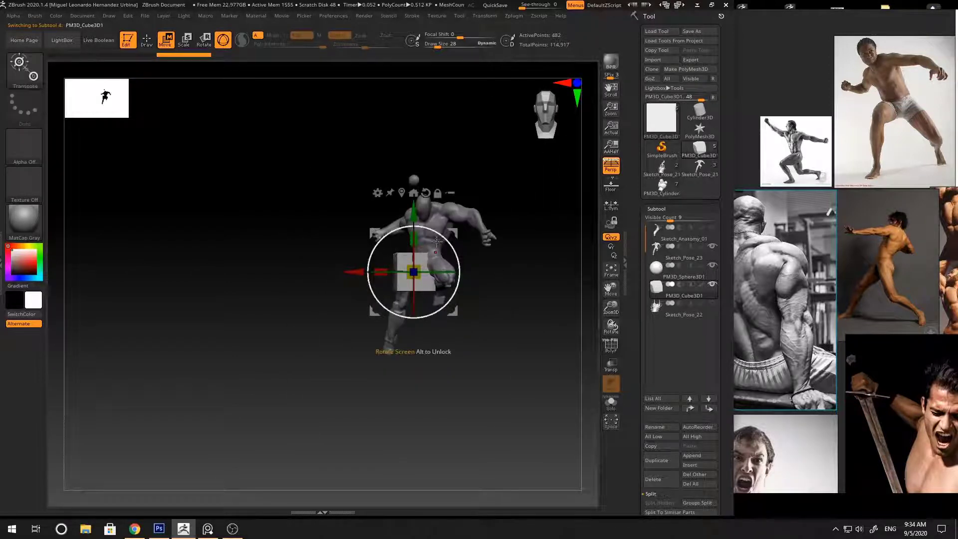
{"action": "left_click_drag", "start_coordinate": [416, 242], "coordinate": [413, 192]}
{"action": "right_click_drag", "start_coordinate": [462, 186], "coordinate": [536, 185]}
{"action": "right_click_drag", "start_coordinate": [452, 214], "coordinate": [450, 239], "text": "ctrl"}
{"action": "left_click_drag", "start_coordinate": [415, 252], "coordinate": [411, 277]}
{"action": "left_click_drag", "start_coordinate": [414, 192], "coordinate": [414, 141]}
{"action": "right_click_drag", "start_coordinate": [442, 202], "coordinate": [440, 215], "text": "ctrl"}
{"action": "left_click_drag", "start_coordinate": [414, 201], "coordinate": [413, 213]}
{"action": "mouse_move", "coordinate": [414, 141]}
{"action": "left_mouse_down"}
{"action": "mouse_move", "coordinate": [414, 108]}
{"action": "mouse_move", "coordinate": [415, 136]}
{"action": "left_mouse_up"}
Step: Hide the Sketch_Pose_23 figure and adjust the bar's fit beneath the sphere
{"action": "left_click", "coordinate": [715, 247]}
{"action": "key", "text": "q"}
{"action": "left_click", "coordinate": [416, 131], "text": "alt"}
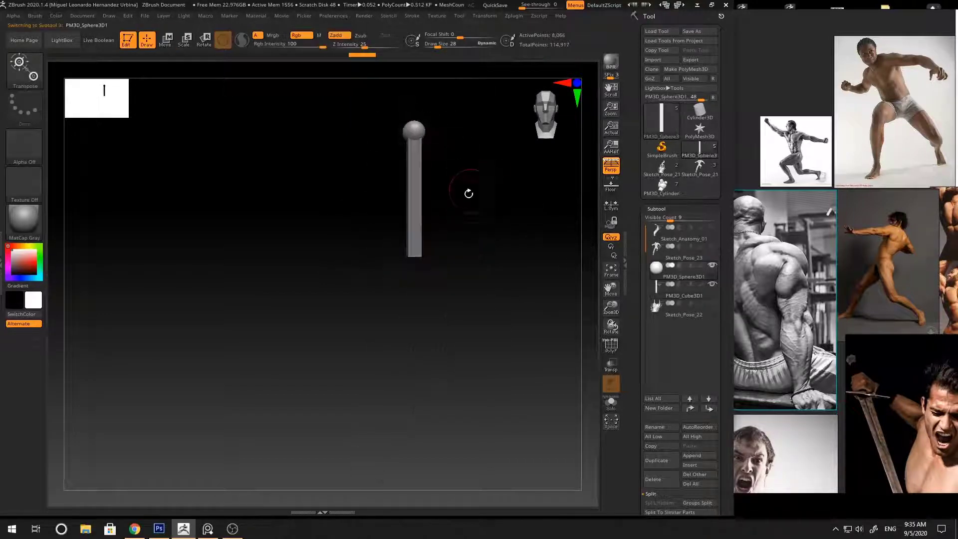
{"action": "left_click_drag", "start_coordinate": [468, 193], "coordinate": [447, 225], "text": "alt"}
{"action": "key", "text": "w"}
{"action": "left_click", "coordinate": [397, 254], "text": "alt"}
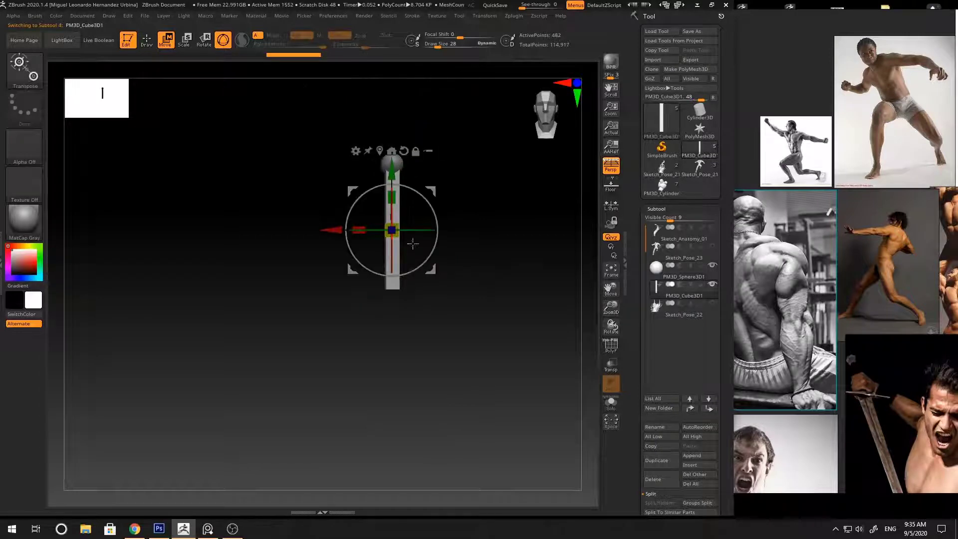
{"action": "key", "text": "r"}
Step: Duplicate the sphere and move the copy down to the bar's lower end
{"action": "left_click", "coordinate": [394, 164], "text": "alt"}
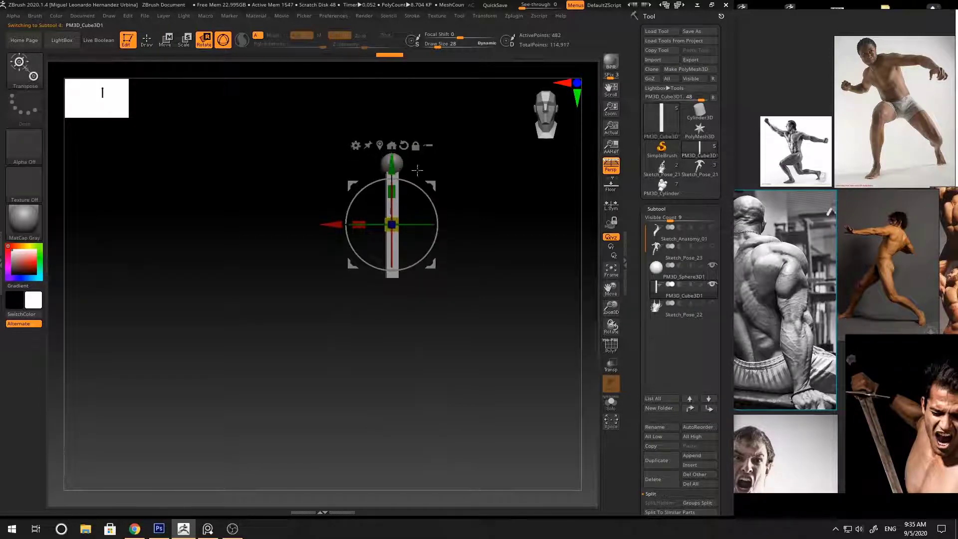
{"action": "key", "text": "q"}
{"action": "left_click", "coordinate": [656, 460]}
{"action": "key", "text": "w"}
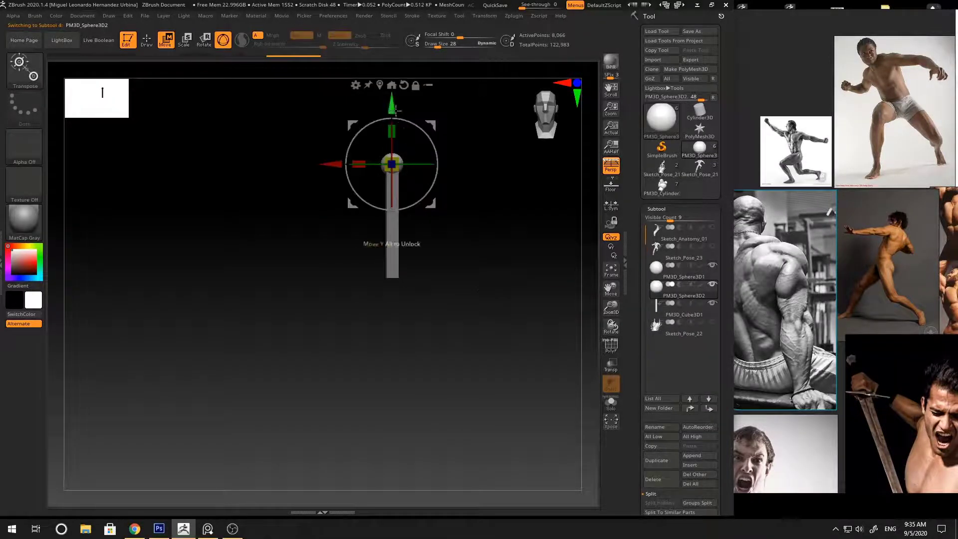
{"action": "left_click_drag", "start_coordinate": [393, 105], "coordinate": [392, 225]}
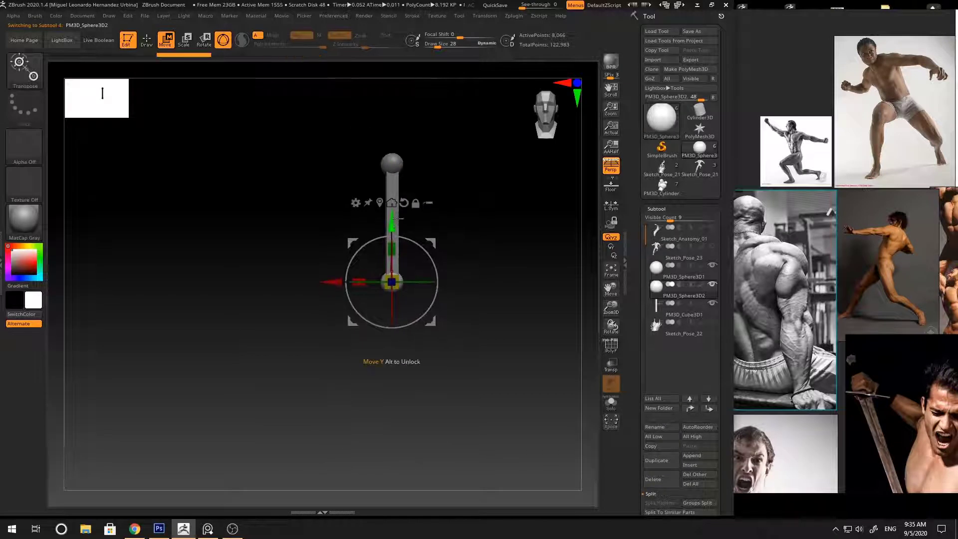
{"action": "key", "text": "q"}
{"action": "key", "text": "w"}
Step: Merge the upper sphere, the lower sphere and the bar into one subtool with MergeDown
{"action": "left_click", "coordinate": [656, 274]}
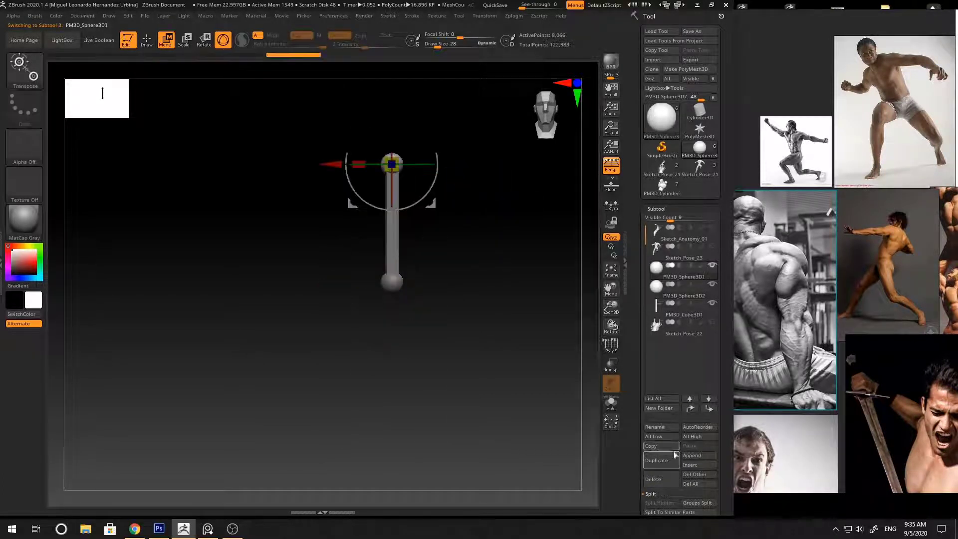
{"action": "left_click_drag", "start_coordinate": [723, 483], "coordinate": [721, 403]}
{"action": "left_click", "coordinate": [654, 443]}
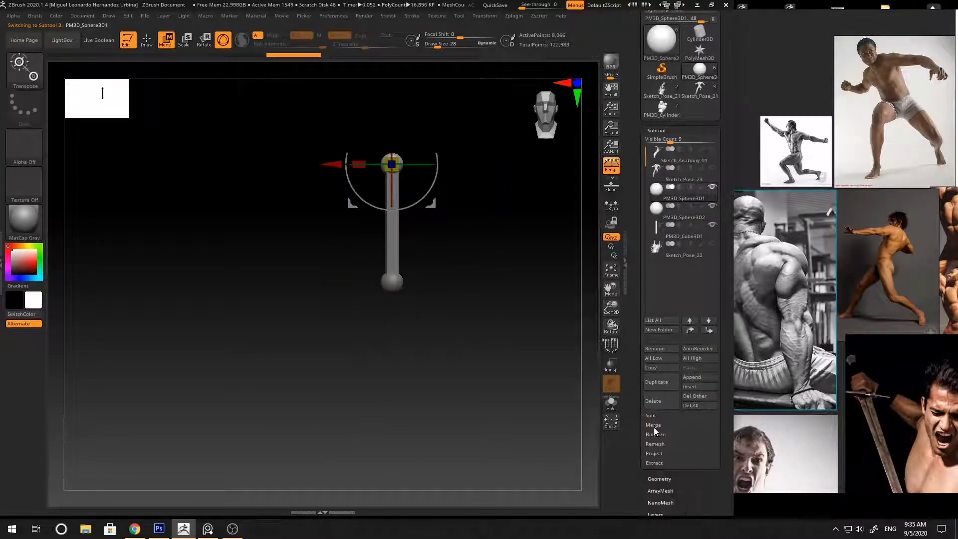
{"action": "left_click", "coordinate": [659, 433]}
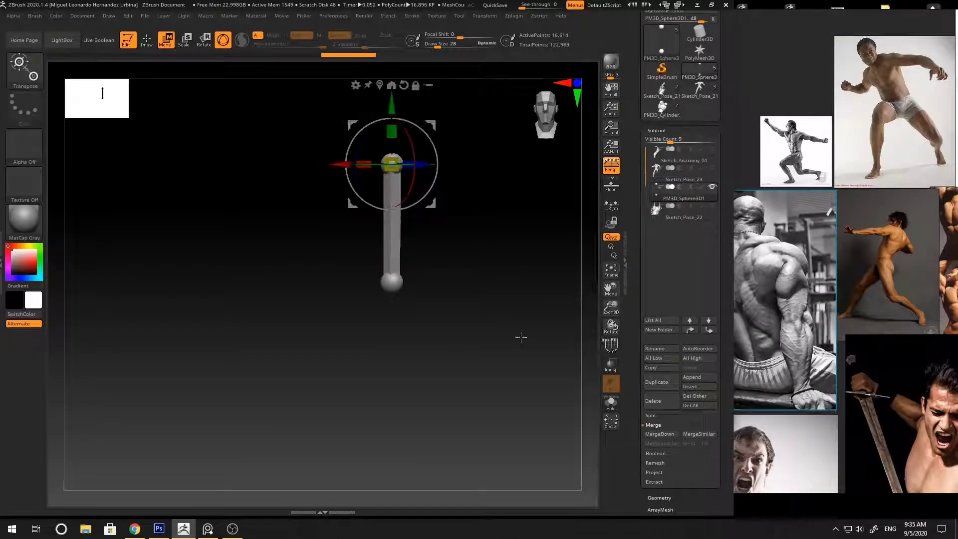
Step: Inspect the merged bar in Solo mode, and show the Sketch_Pose_23 figure alongside it again
{"action": "left_click", "coordinate": [614, 406]}
{"action": "mouse_move", "coordinate": [468, 261]}
{"action": "left_mouse_down"}
{"action": "mouse_move", "coordinate": [497, 234]}
{"action": "mouse_move", "coordinate": [444, 276]}
{"action": "left_mouse_up"}
{"action": "key", "text": "q"}
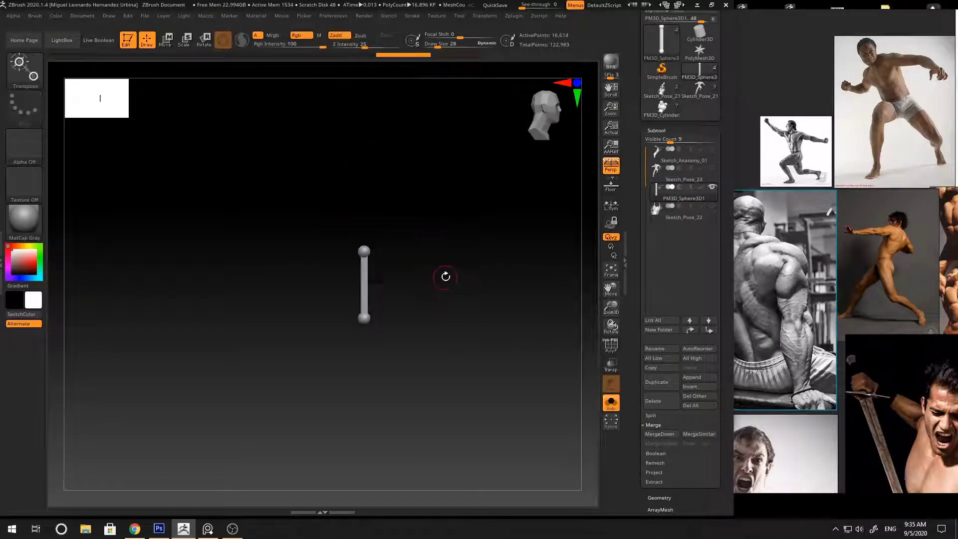
{"action": "left_click", "coordinate": [712, 168]}
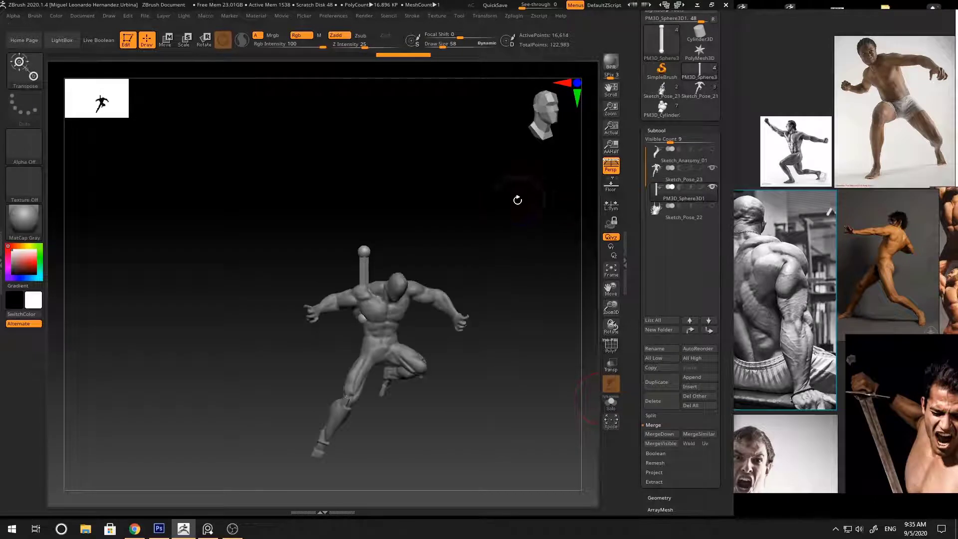
Step: Scale down the merged bar with the Gizmo and undo the last transform
{"action": "key", "text": "w"}
{"action": "left_click_drag", "start_coordinate": [495, 206], "coordinate": [372, 245]}
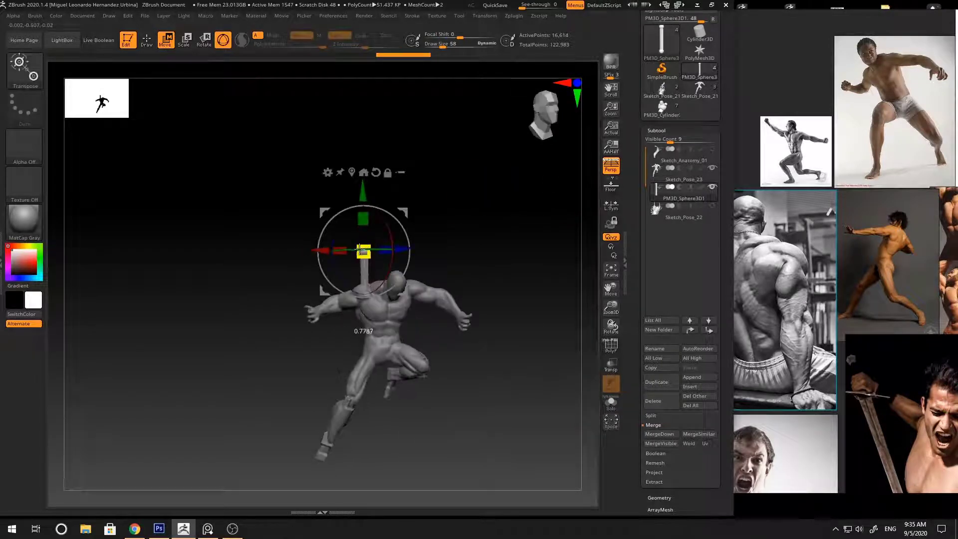
{"action": "left_click_drag", "start_coordinate": [445, 231], "coordinate": [492, 230]}
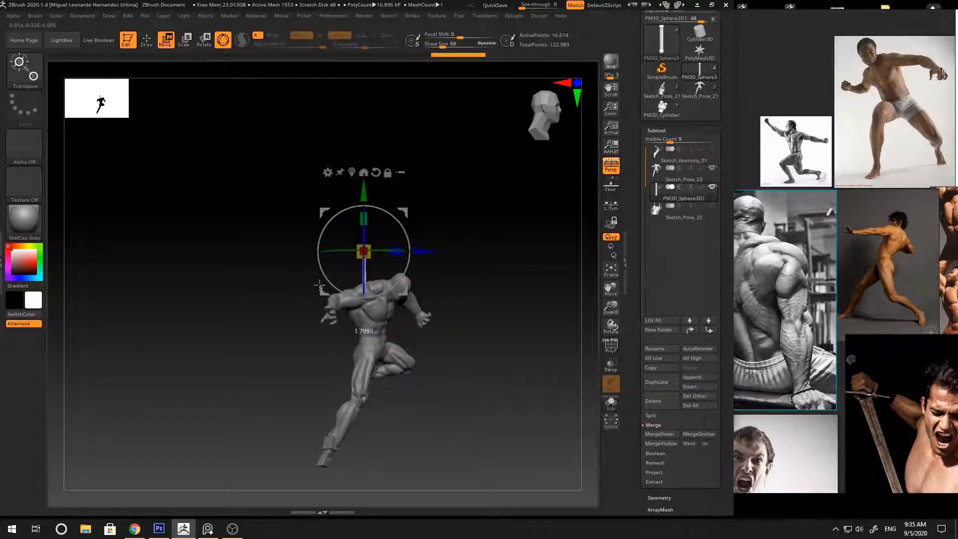
{"action": "left_click_drag", "start_coordinate": [319, 285], "coordinate": [326, 283]}
{"action": "key", "text": "ctrl+z"}
Step: Rotate, scale and move the merged bone guide with the Gizmo until it lines up with the figure's right upper arm
{"action": "left_click_drag", "start_coordinate": [363, 193], "coordinate": [364, 219]}
{"action": "right_click_drag", "start_coordinate": [372, 232], "coordinate": [405, 285], "text": "ctrl"}
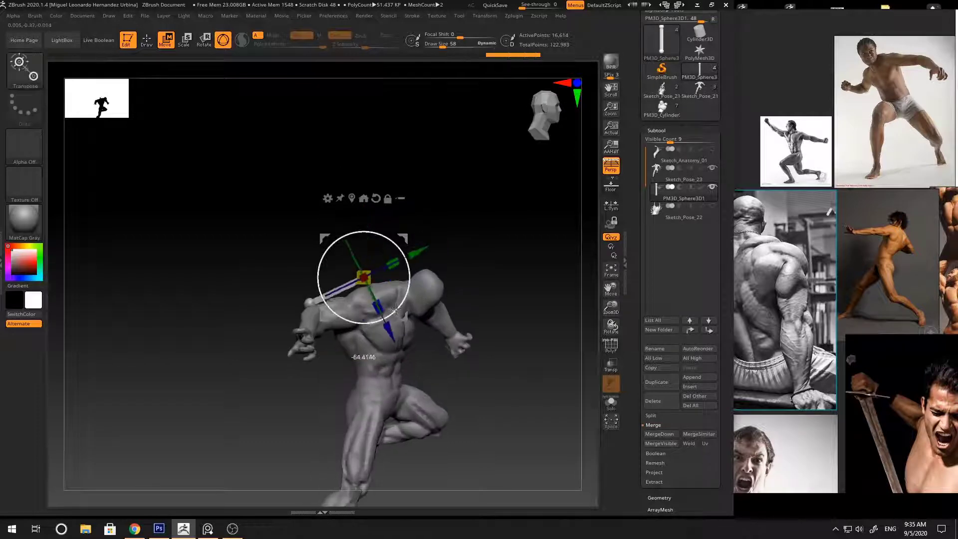
{"action": "left_click_drag", "start_coordinate": [437, 256], "coordinate": [507, 243]}
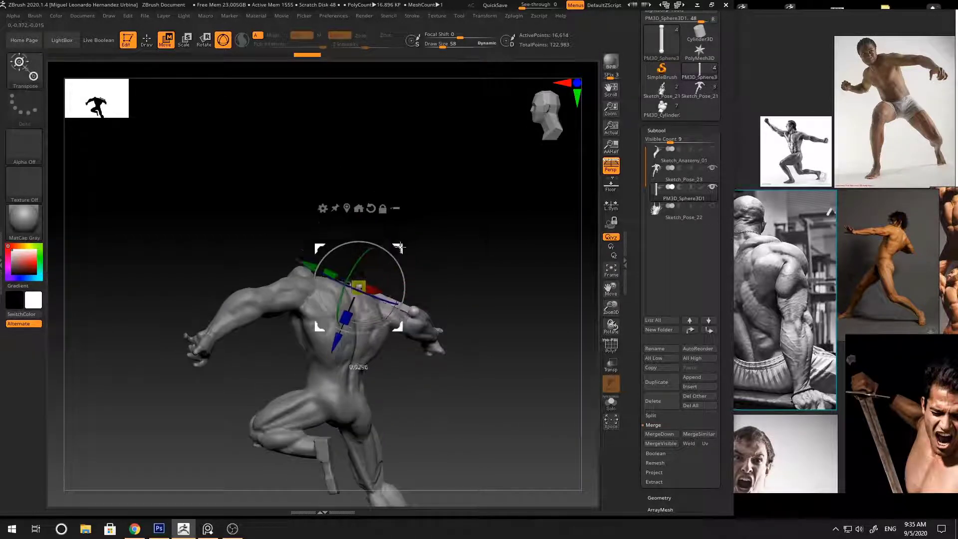
{"action": "left_click_drag", "start_coordinate": [408, 259], "coordinate": [449, 300]}
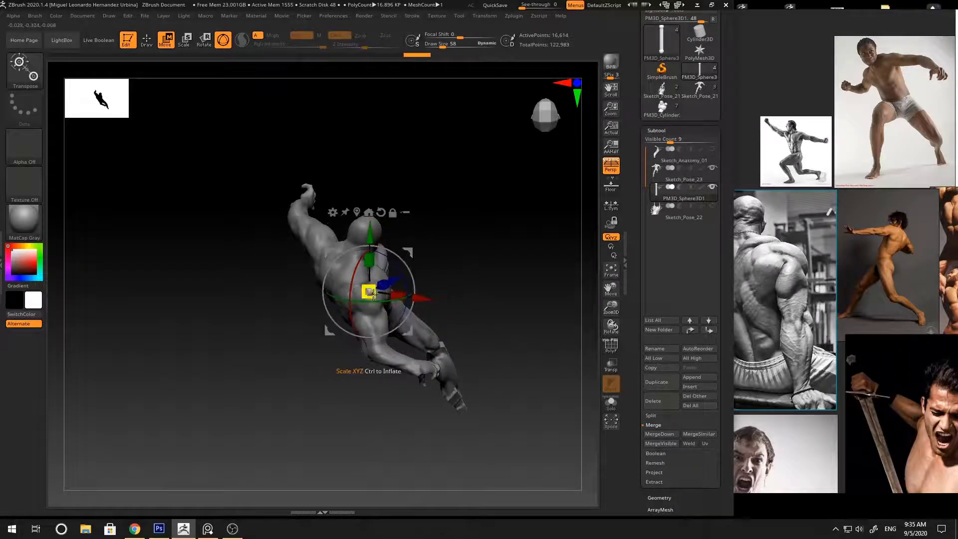
{"action": "left_click_drag", "start_coordinate": [374, 296], "coordinate": [415, 253]}
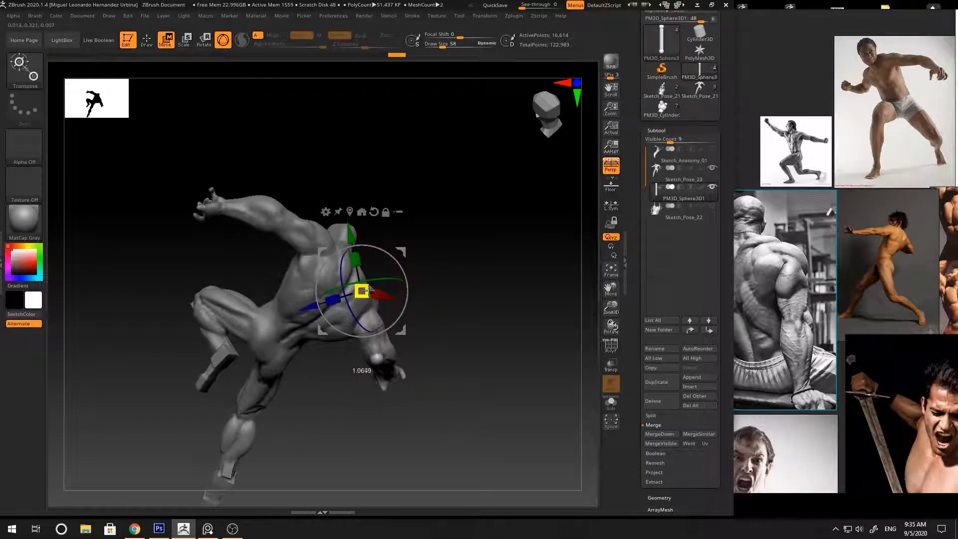
{"action": "mouse_move", "coordinate": [369, 291]}
{"action": "left_mouse_down"}
{"action": "mouse_move", "coordinate": [443, 229]}
{"action": "mouse_move", "coordinate": [406, 274]}
{"action": "mouse_move", "coordinate": [479, 188]}
{"action": "mouse_move", "coordinate": [466, 216]}
{"action": "mouse_move", "coordinate": [486, 203]}
{"action": "mouse_move", "coordinate": [492, 220]}
{"action": "mouse_move", "coordinate": [479, 175]}
{"action": "mouse_move", "coordinate": [481, 201]}
{"action": "mouse_move", "coordinate": [515, 219]}
{"action": "left_mouse_up"}
{"action": "key", "text": "q"}
{"action": "key", "text": "w"}
{"action": "key", "text": "q"}
{"action": "key", "text": "w"}
Step: Duplicate the upper-arm bone guide and move the copy across to the figure's left shoulder
{"action": "left_click", "coordinate": [657, 383]}
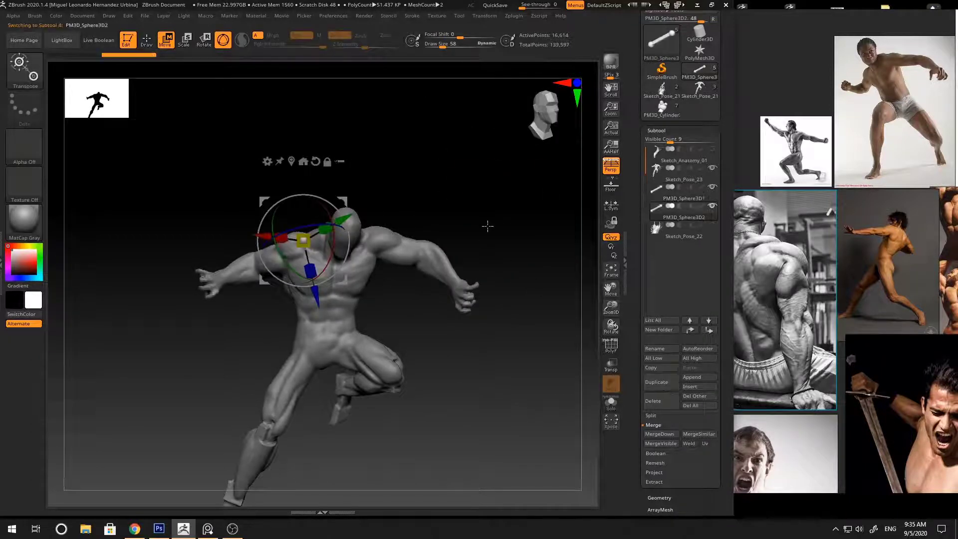
{"action": "left_click", "coordinate": [683, 130]}
{"action": "left_click", "coordinate": [663, 238]}
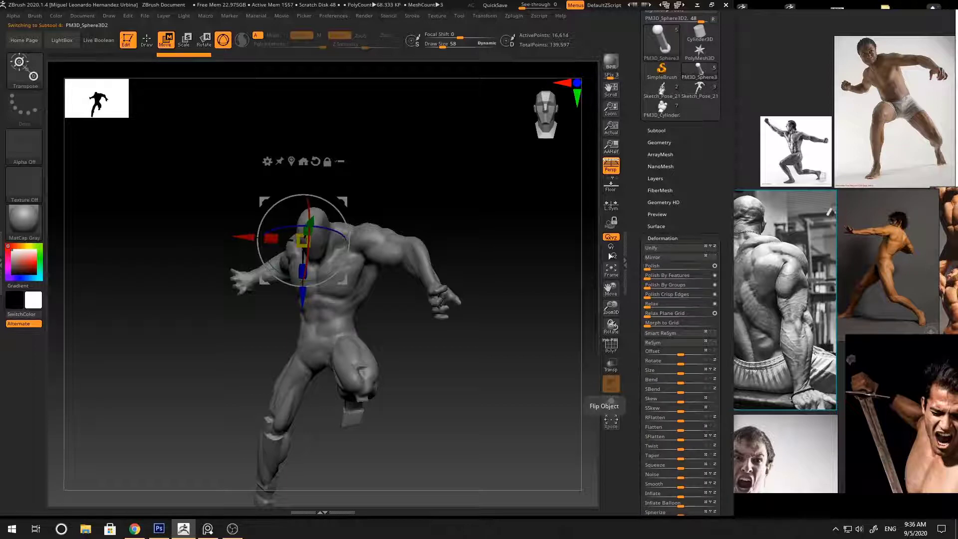
{"action": "right_click_drag", "start_coordinate": [424, 240], "coordinate": [423, 208], "text": "ctrl"}
{"action": "left_click", "coordinate": [292, 162]}
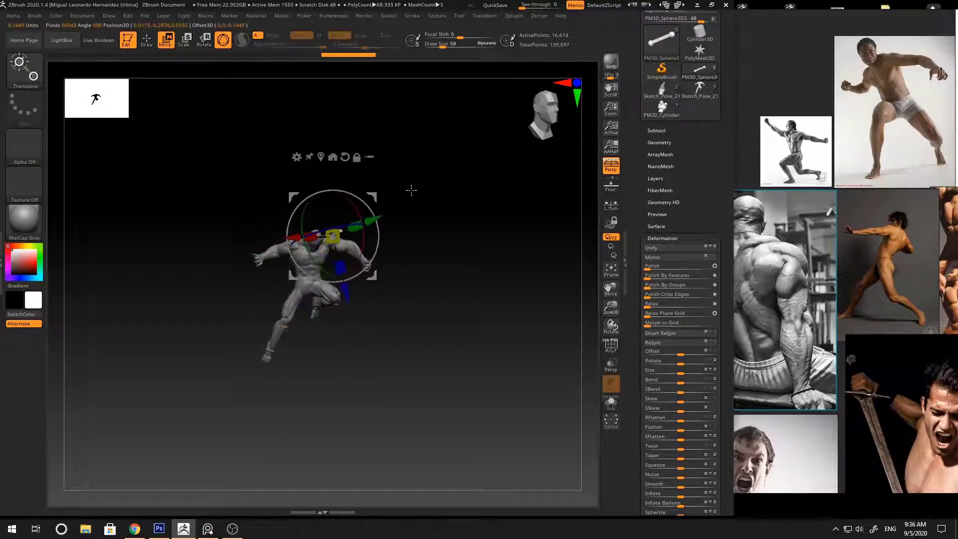
{"action": "right_click_drag", "start_coordinate": [411, 189], "coordinate": [379, 213]}
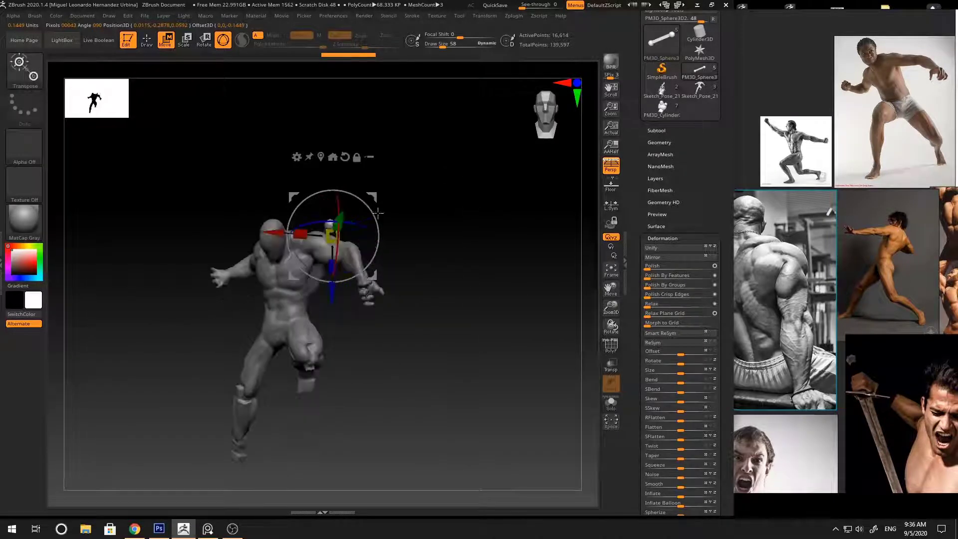
Step: Rotate and shift the duplicated bone guide so it follows the figure's left upper arm from shoulder to elbow
{"action": "right_click_drag", "start_coordinate": [303, 209], "coordinate": [352, 257]}
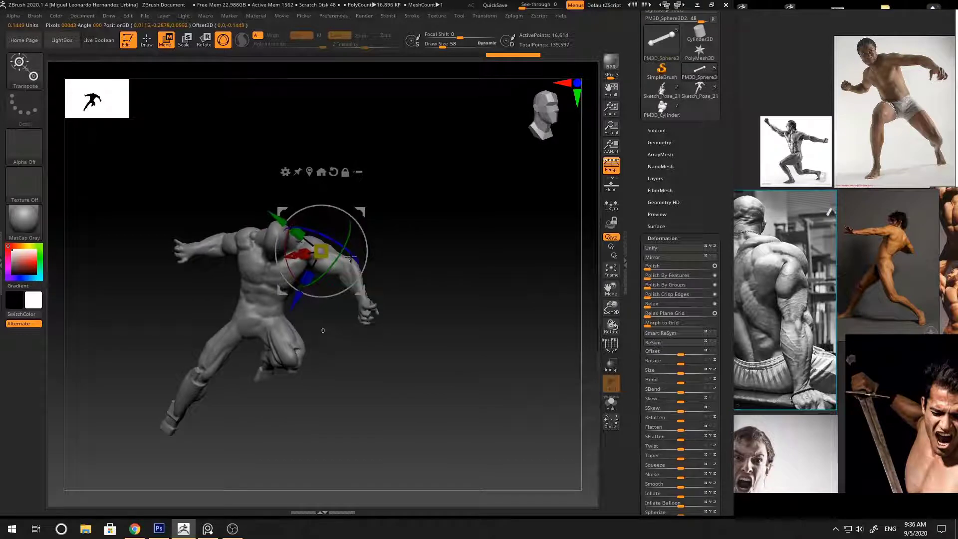
{"action": "right_click_drag", "start_coordinate": [374, 211], "coordinate": [389, 255]}
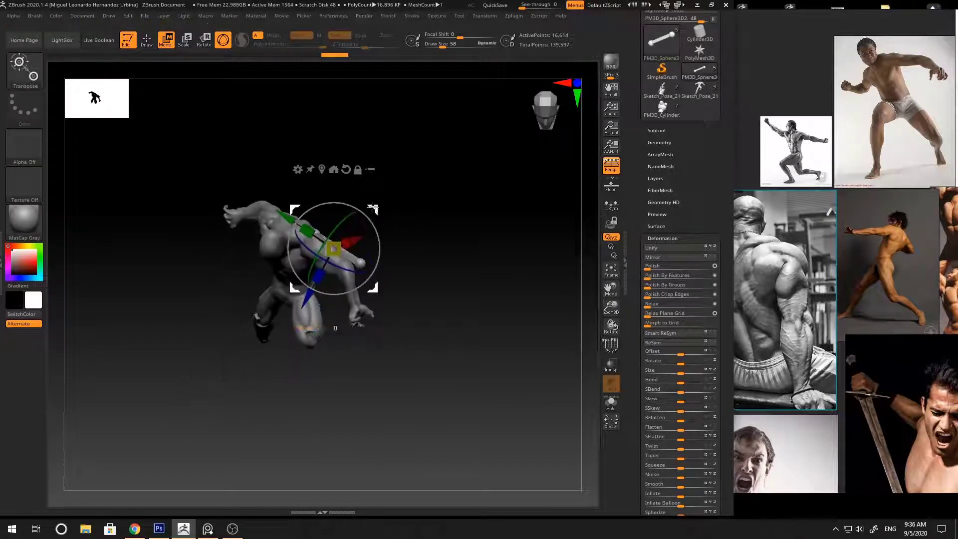
{"action": "right_click_drag", "start_coordinate": [386, 207], "coordinate": [348, 278]}
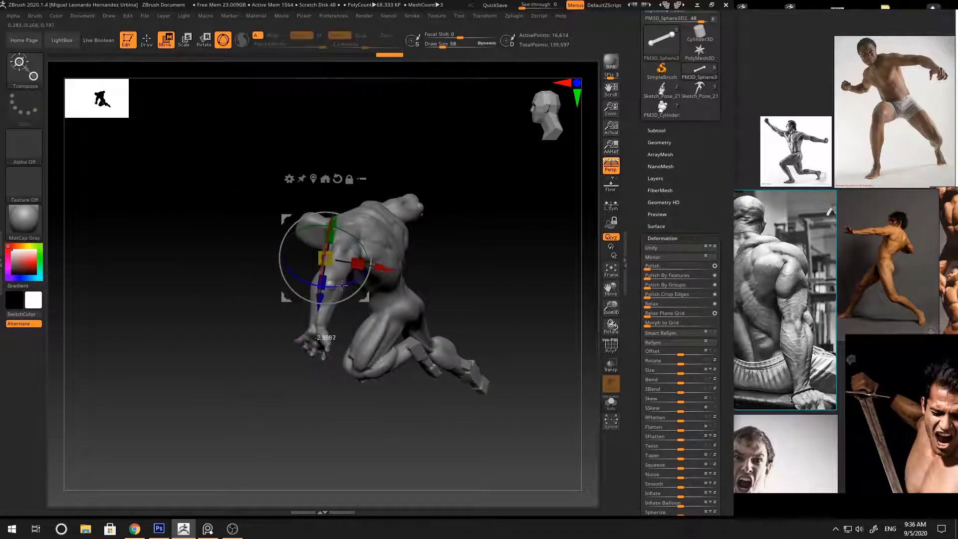
{"action": "right_click_drag", "start_coordinate": [408, 231], "coordinate": [439, 188]}
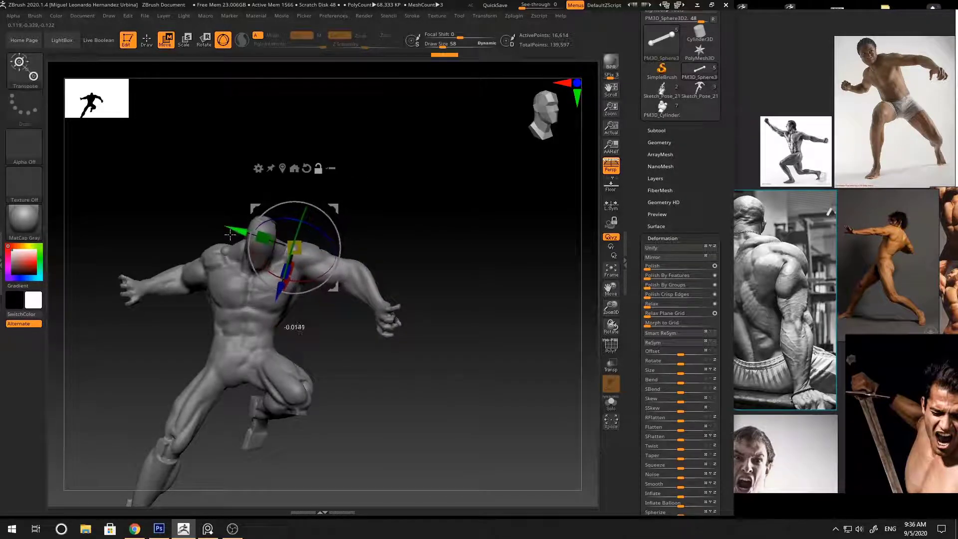
{"action": "right_click_drag", "start_coordinate": [396, 210], "coordinate": [492, 261]}
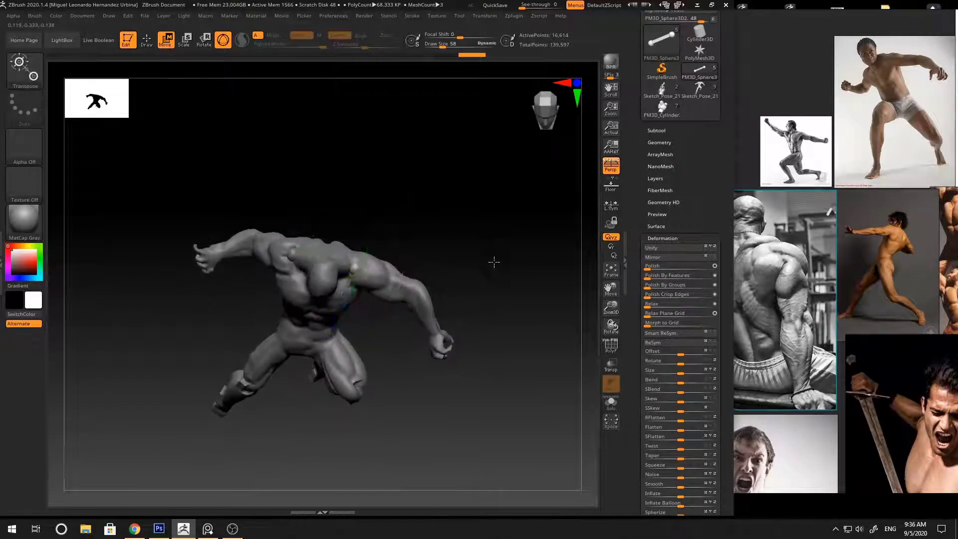
Step: Examine the left upper-arm guide's fit against the Sketch_Pose_23 figure from above, behind and in front, alternating between the two subtools
{"action": "key", "text": "q"}
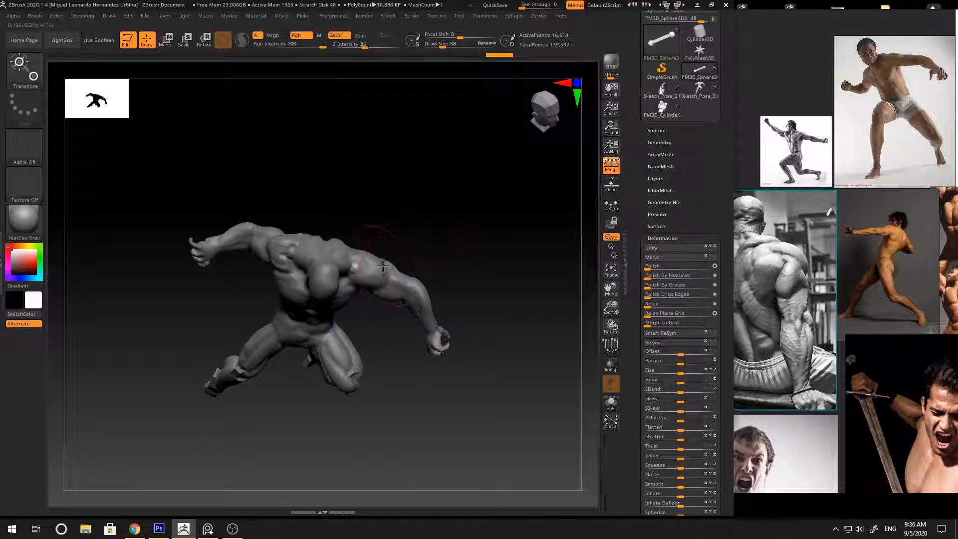
{"action": "left_click", "coordinate": [374, 245], "text": "alt"}
{"action": "key", "text": "w"}
{"action": "key", "text": "q"}
{"action": "left_click", "coordinate": [377, 259], "text": "alt"}
{"action": "key", "text": "w"}
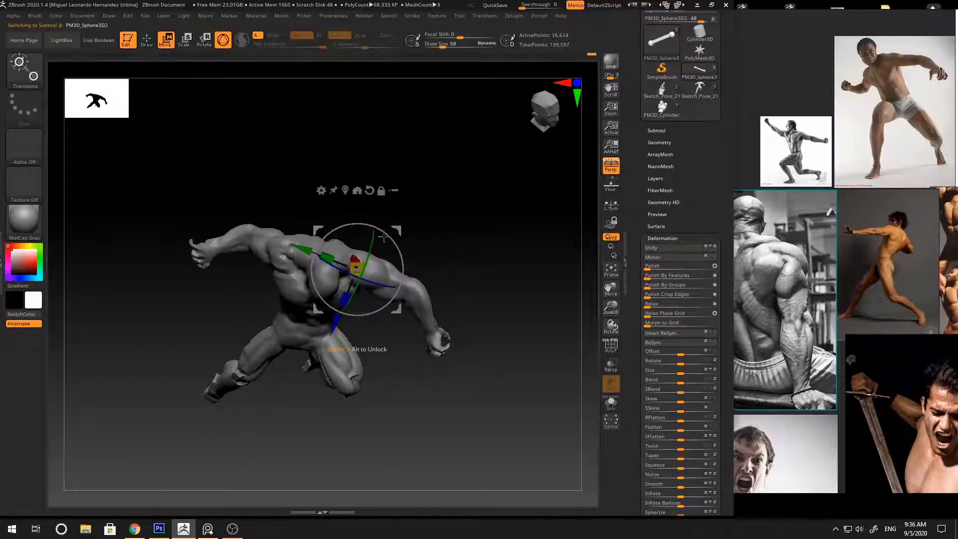
{"action": "key", "text": "q"}
{"action": "mouse_move", "coordinate": [337, 317]}
{"action": "right_mouse_down"}
{"action": "mouse_move", "coordinate": [479, 248]}
{"action": "mouse_move", "coordinate": [469, 213]}
{"action": "mouse_move", "coordinate": [487, 220]}
{"action": "right_mouse_up"}
{"action": "key", "text": "w"}
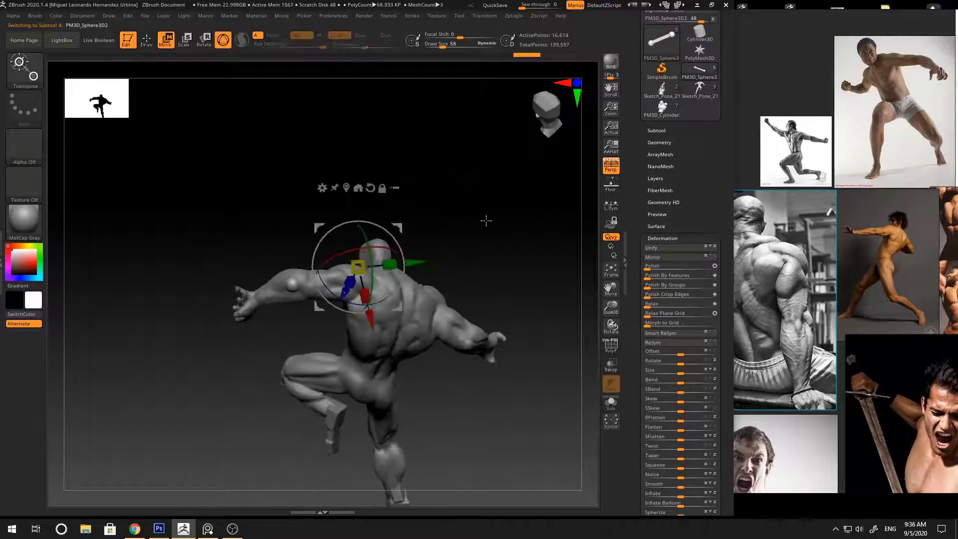
{"action": "left_click_drag", "start_coordinate": [402, 248], "coordinate": [405, 253]}
{"action": "key", "text": "q"}
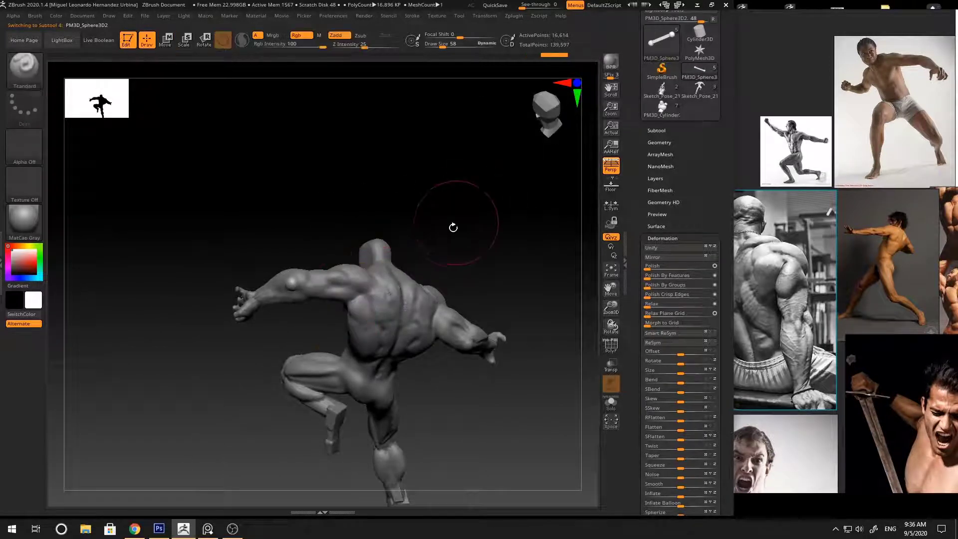
{"action": "mouse_move", "coordinate": [453, 227]}
{"action": "right_mouse_down"}
{"action": "mouse_move", "coordinate": [439, 235]}
{"action": "mouse_move", "coordinate": [474, 207]}
{"action": "right_mouse_up"}
{"action": "left_click", "coordinate": [389, 275], "text": "alt"}
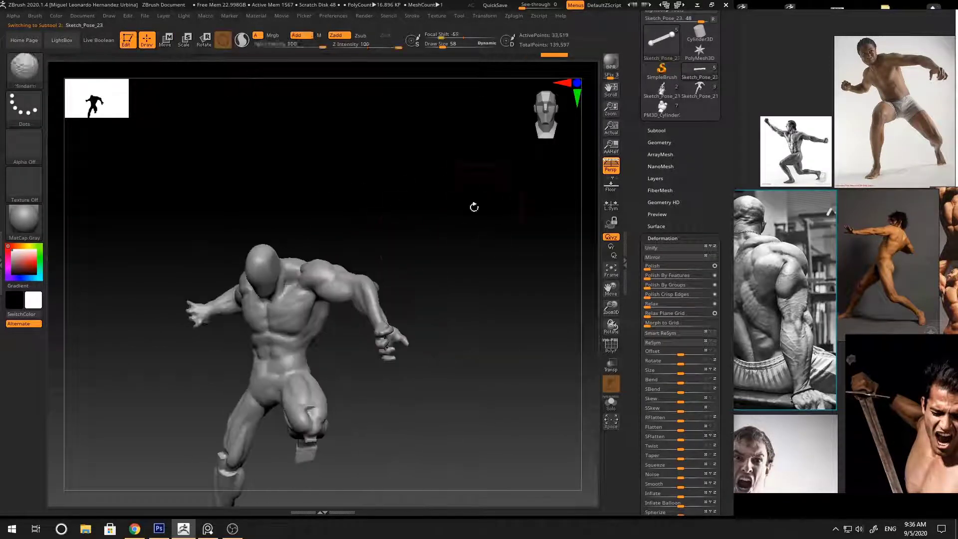
{"action": "mouse_move", "coordinate": [406, 241]}
{"action": "right_mouse_down"}
{"action": "mouse_move", "coordinate": [513, 214]}
{"action": "mouse_move", "coordinate": [514, 203]}
{"action": "mouse_move", "coordinate": [398, 243]}
{"action": "right_mouse_up"}
{"action": "left_click", "coordinate": [398, 243], "text": "alt"}
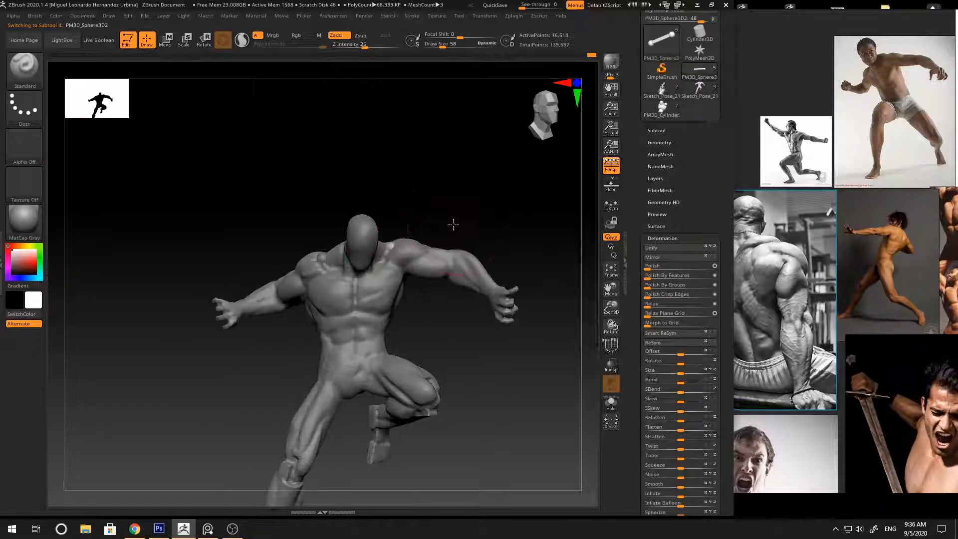
{"action": "key", "text": "w"}
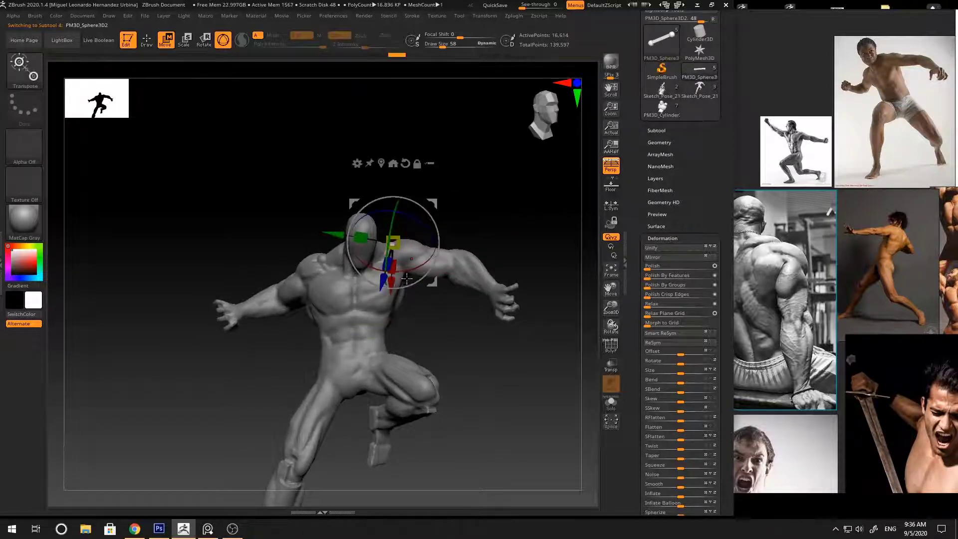
Step: Isolate the left forearm and hand of Sketch_Pose_23 with an inverted lasso mask and shift them to match the guide's length
{"action": "mouse_move", "coordinate": [414, 277]}
{"action": "right_mouse_down"}
{"action": "mouse_move", "coordinate": [500, 271]}
{"action": "mouse_move", "coordinate": [554, 250]}
{"action": "mouse_move", "coordinate": [507, 212]}
{"action": "mouse_move", "coordinate": [481, 219]}
{"action": "mouse_move", "coordinate": [514, 254]}
{"action": "mouse_move", "coordinate": [495, 248]}
{"action": "mouse_move", "coordinate": [492, 278]}
{"action": "mouse_move", "coordinate": [505, 278]}
{"action": "right_mouse_up"}
{"action": "left_click", "coordinate": [457, 251], "text": "alt"}
{"action": "key", "text": "q"}
{"action": "key", "text": "ctrl"}
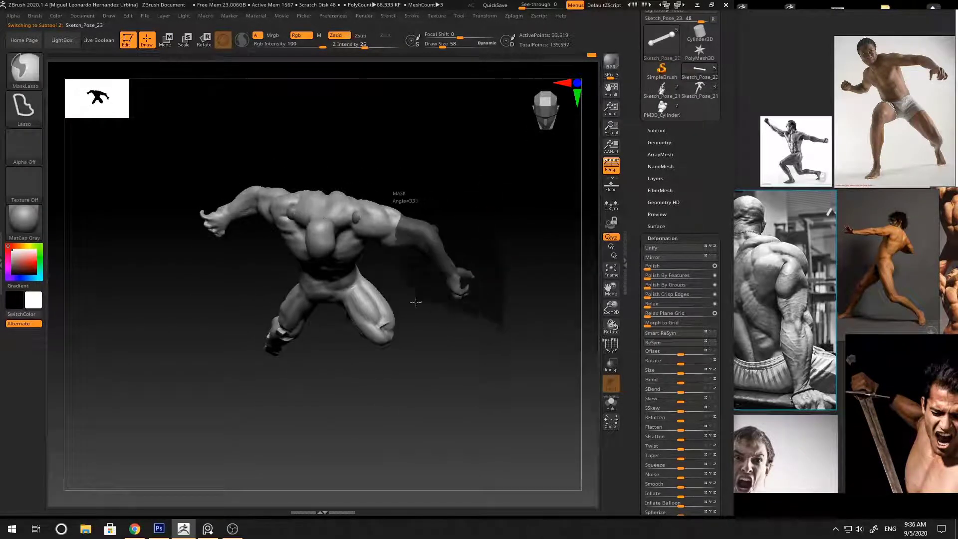
{"action": "left_click_drag", "start_coordinate": [415, 303], "coordinate": [467, 332], "text": "ctrl"}
{"action": "left_click", "coordinate": [520, 208], "text": "ctrl"}
{"action": "key", "text": "w"}
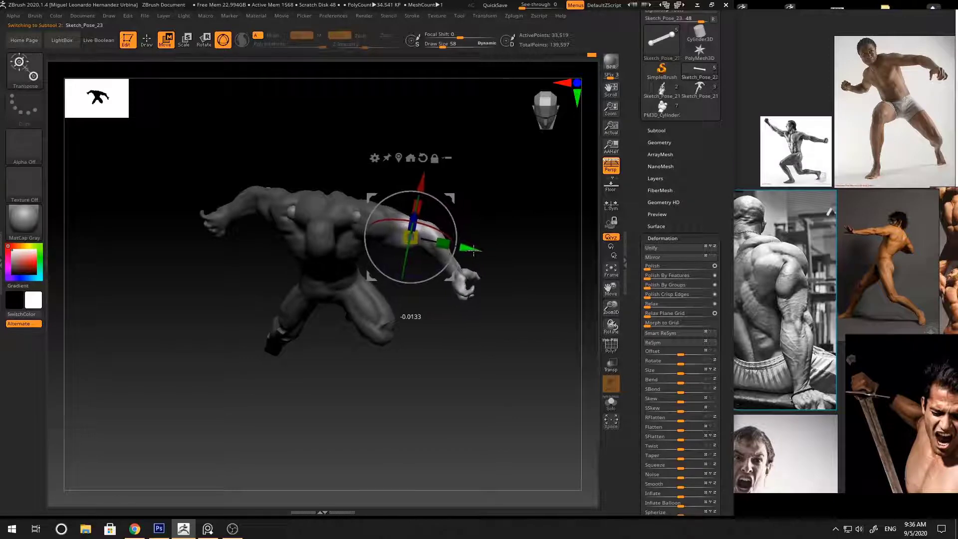
{"action": "mouse_move", "coordinate": [474, 250]}
{"action": "right_mouse_down"}
{"action": "mouse_move", "coordinate": [509, 186]}
{"action": "mouse_move", "coordinate": [507, 208]}
{"action": "mouse_move", "coordinate": [542, 196]}
{"action": "mouse_move", "coordinate": [519, 194]}
{"action": "mouse_move", "coordinate": [539, 242]}
{"action": "mouse_move", "coordinate": [477, 221]}
{"action": "mouse_move", "coordinate": [442, 225]}
{"action": "right_mouse_up"}
Step: Check the left-arm guide, and isolate the whole left arm of Sketch_Pose_23 with an inverted lasso mask for a Gizmo adjustment
{"action": "key", "text": "q"}
{"action": "left_click", "coordinate": [401, 205], "text": "alt"}
{"action": "key", "text": "w"}
{"action": "mouse_move", "coordinate": [444, 188]}
{"action": "right_mouse_down"}
{"action": "mouse_move", "coordinate": [441, 219]}
{"action": "mouse_move", "coordinate": [509, 189]}
{"action": "mouse_move", "coordinate": [490, 250]}
{"action": "mouse_move", "coordinate": [489, 207]}
{"action": "mouse_move", "coordinate": [449, 253]}
{"action": "mouse_move", "coordinate": [514, 314]}
{"action": "mouse_move", "coordinate": [487, 267]}
{"action": "right_mouse_up"}
{"action": "key", "text": "q"}
{"action": "left_click", "coordinate": [396, 234], "text": "alt"}
{"action": "mouse_move", "coordinate": [453, 351]}
{"action": "left_mouse_down", "text": "ctrl"}
{"action": "mouse_move", "coordinate": [398, 214]}
{"action": "mouse_move", "coordinate": [353, 349]}
{"action": "left_mouse_up", "text": "ctrl"}
{"action": "left_click", "coordinate": [500, 279], "text": "ctrl"}
{"action": "key", "text": "w"}
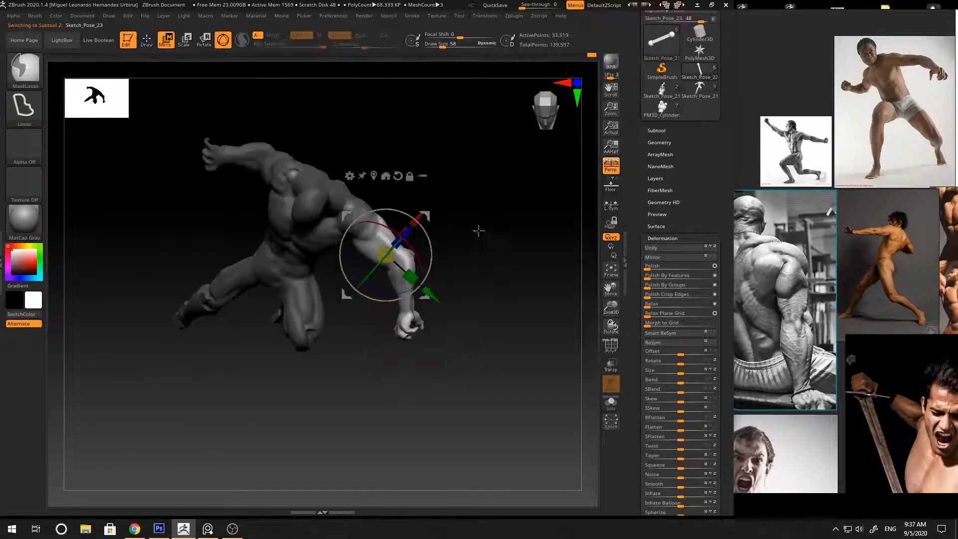
{"action": "mouse_move", "coordinate": [478, 230]}
{"action": "right_mouse_down"}
{"action": "mouse_move", "coordinate": [461, 246]}
{"action": "mouse_move", "coordinate": [488, 201]}
{"action": "mouse_move", "coordinate": [473, 224]}
{"action": "mouse_move", "coordinate": [498, 214]}
{"action": "mouse_move", "coordinate": [502, 184]}
{"action": "right_mouse_up"}
Step: Clear the mask from Sketch_Pose_23 and set the Standard brush's draw size to 39 for work on the left arm
{"action": "key", "text": "q"}
{"action": "left_click", "coordinate": [462, 271], "text": "ctrl"}
{"action": "key", "text": "space"}
{"action": "left_click_drag", "start_coordinate": [422, 235], "coordinate": [420, 236]}
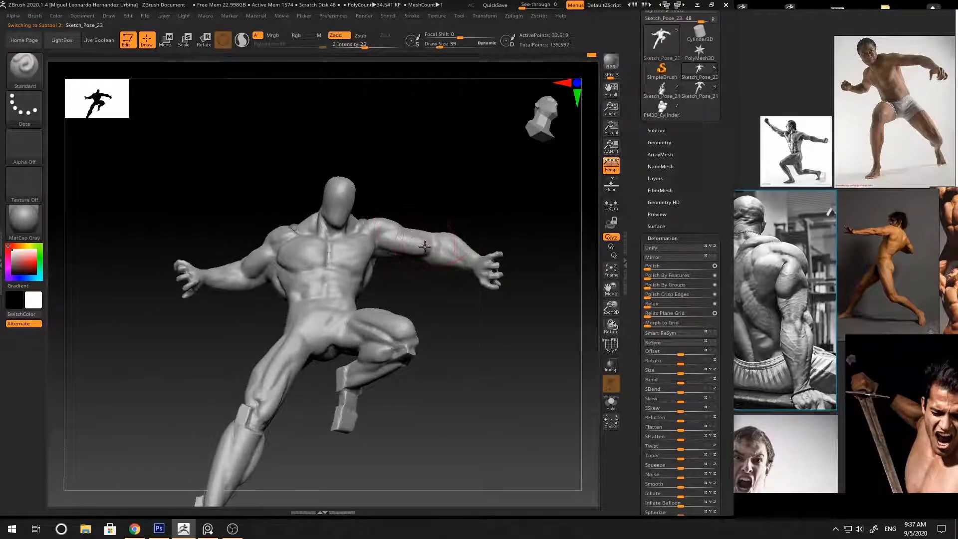